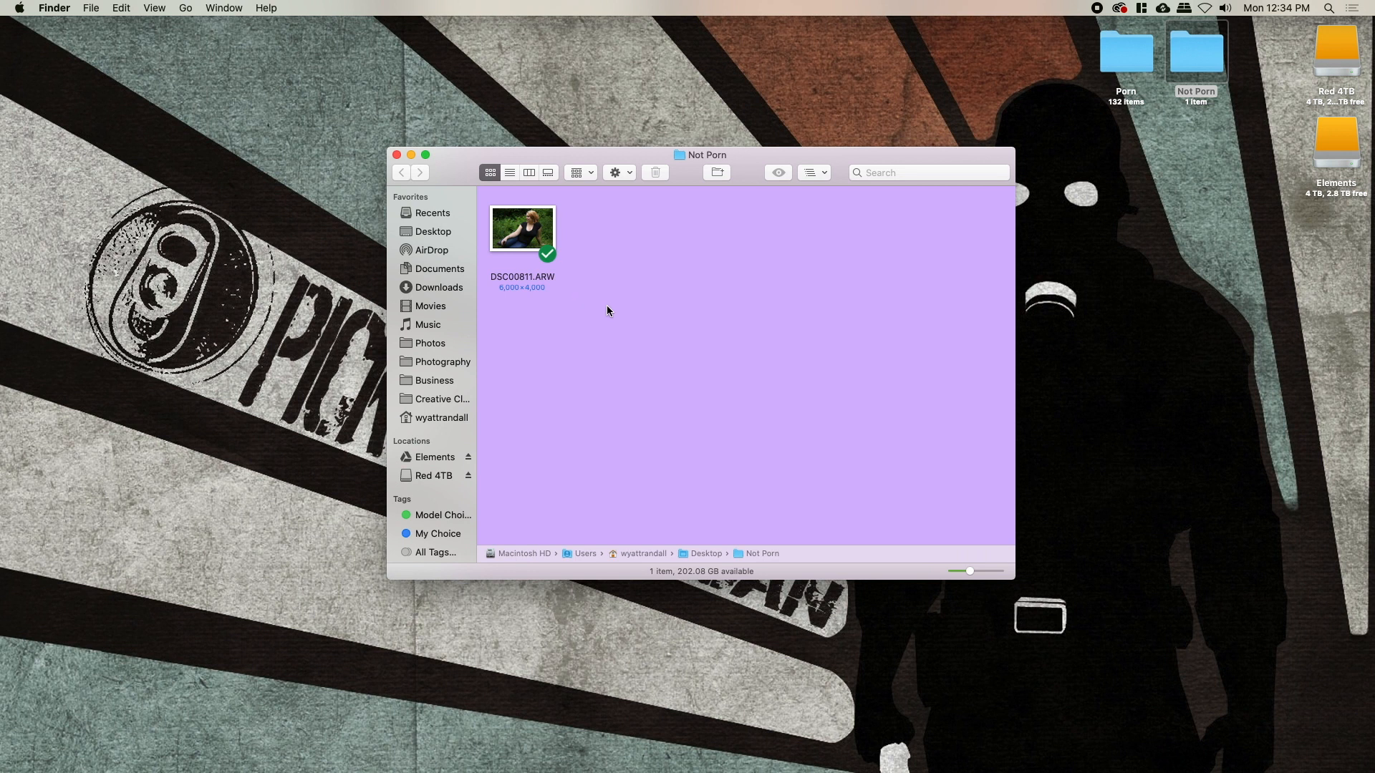
Restore the minimized Photoshop 2020 window from the Dock
{"action": "mouse_move", "coordinate": [948, 772]}
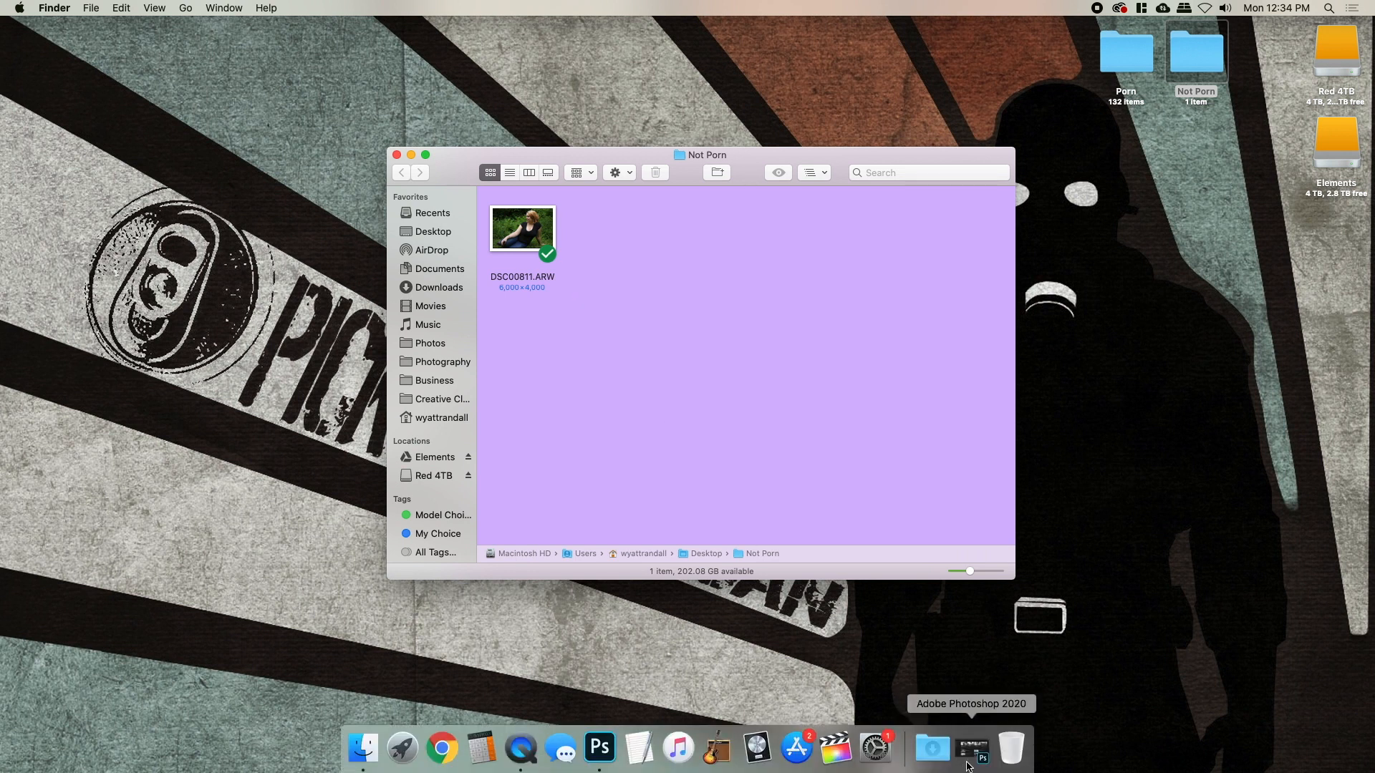
{"action": "left_click", "coordinate": [968, 765]}
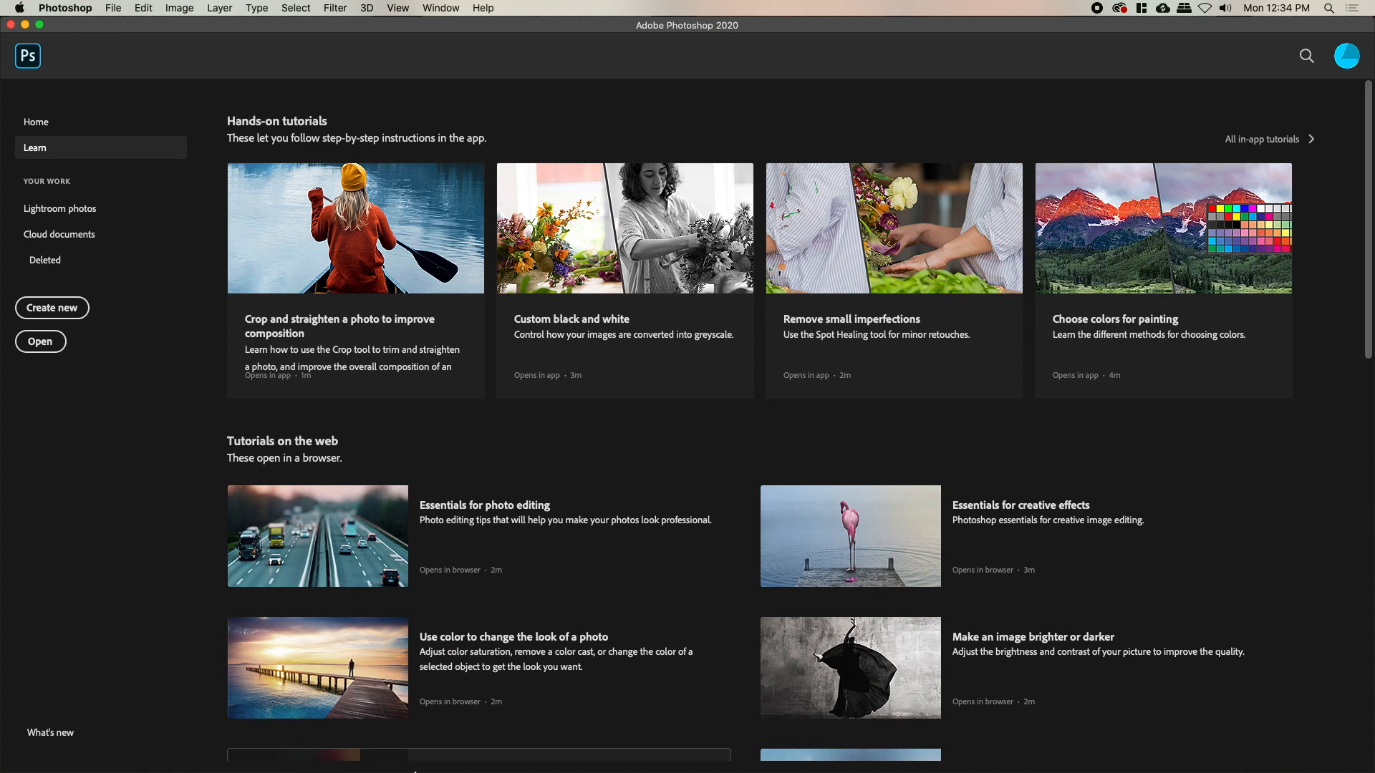
Open DSC00811.ARW from Finder in Camera Raw and zoom in close on her face
{"action": "left_click", "coordinate": [397, 749]}
{"action": "left_click_drag", "start_coordinate": [520, 251], "coordinate": [1123, 479]}
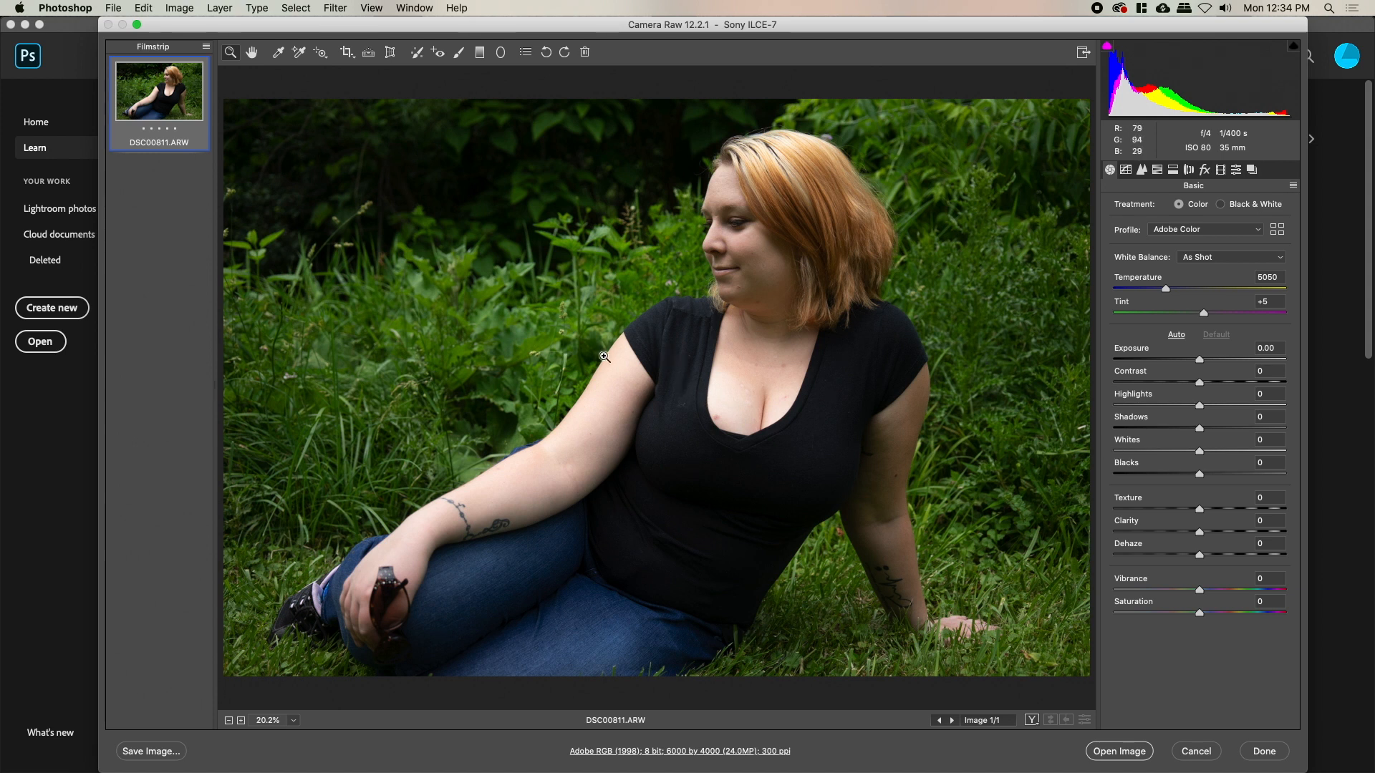
{"action": "left_click_drag", "start_coordinate": [732, 214], "coordinate": [820, 199]}
{"action": "left_click_drag", "start_coordinate": [873, 355], "coordinate": [711, 195]}
Pan the close-up across her hair, face, shirt, arm and background, then zoom back out
{"action": "left_click_drag", "start_coordinate": [745, 263], "coordinate": [654, 261]}
{"action": "left_click_drag", "start_coordinate": [780, 516], "coordinate": [988, 322]}
{"action": "left_click_drag", "start_coordinate": [442, 467], "coordinate": [776, 288]}
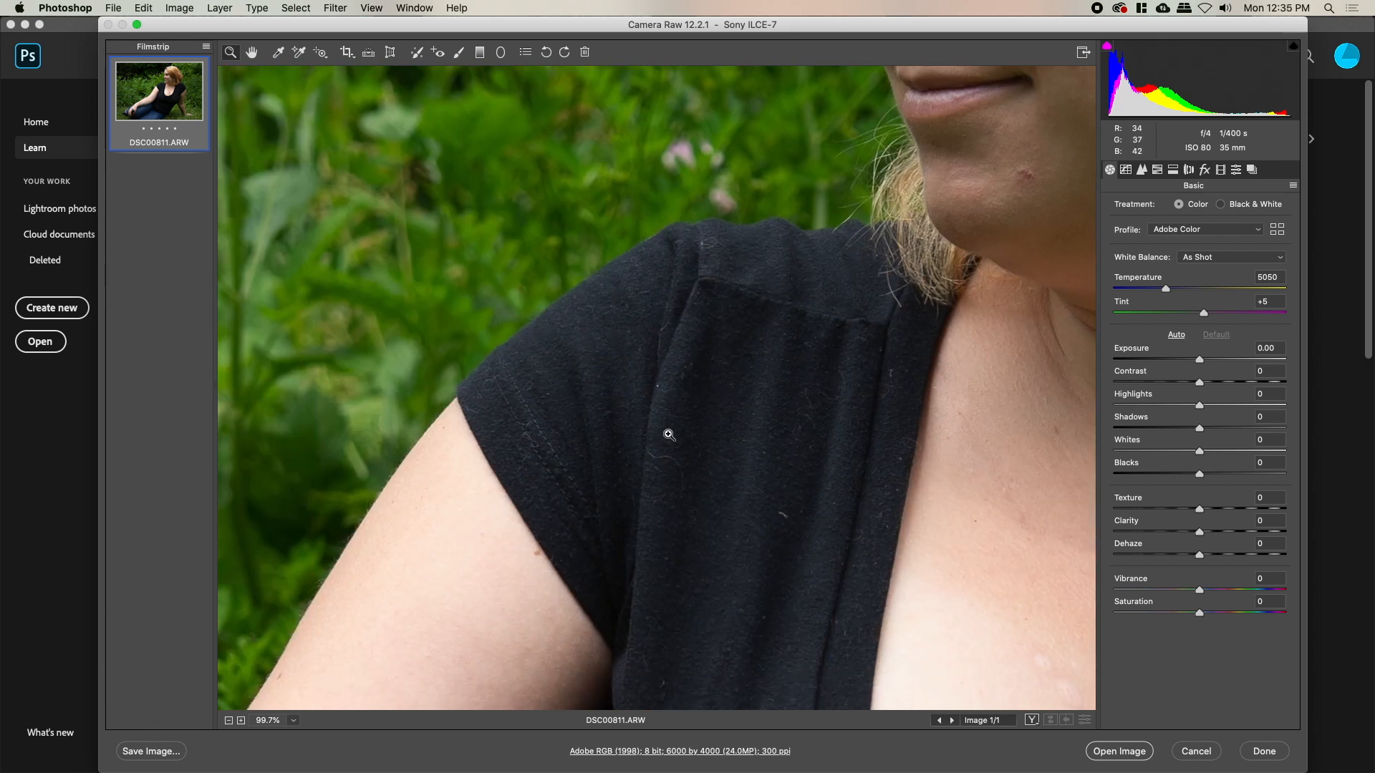
{"action": "left_click_drag", "start_coordinate": [758, 571], "coordinate": [774, 237]}
{"action": "left_click_drag", "start_coordinate": [737, 298], "coordinate": [718, 200]}
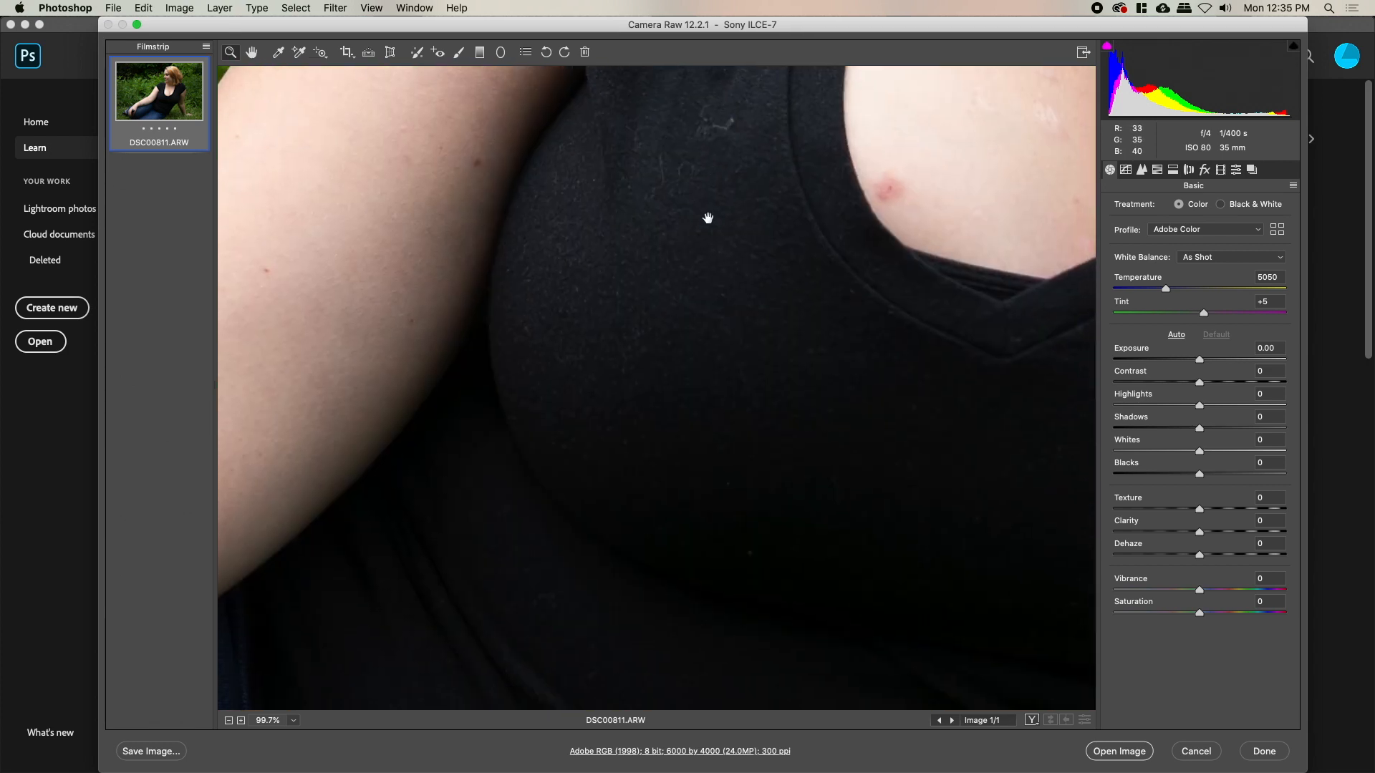
{"action": "left_click_drag", "start_coordinate": [632, 304], "coordinate": [755, 516]}
{"action": "left_click_drag", "start_coordinate": [559, 304], "coordinate": [706, 608]}
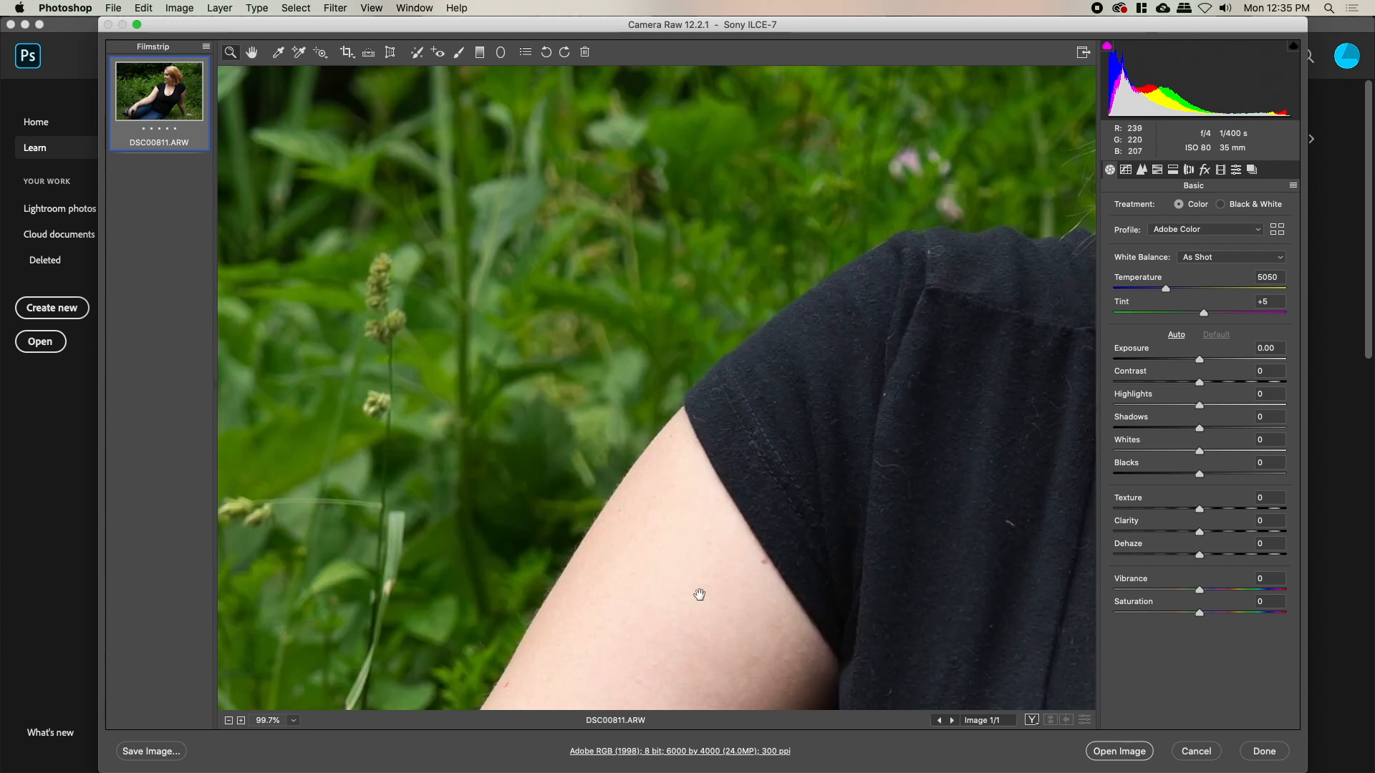
{"action": "left_click_drag", "start_coordinate": [530, 358], "coordinate": [746, 543]}
{"action": "left_click_drag", "start_coordinate": [699, 383], "coordinate": [584, 400]}
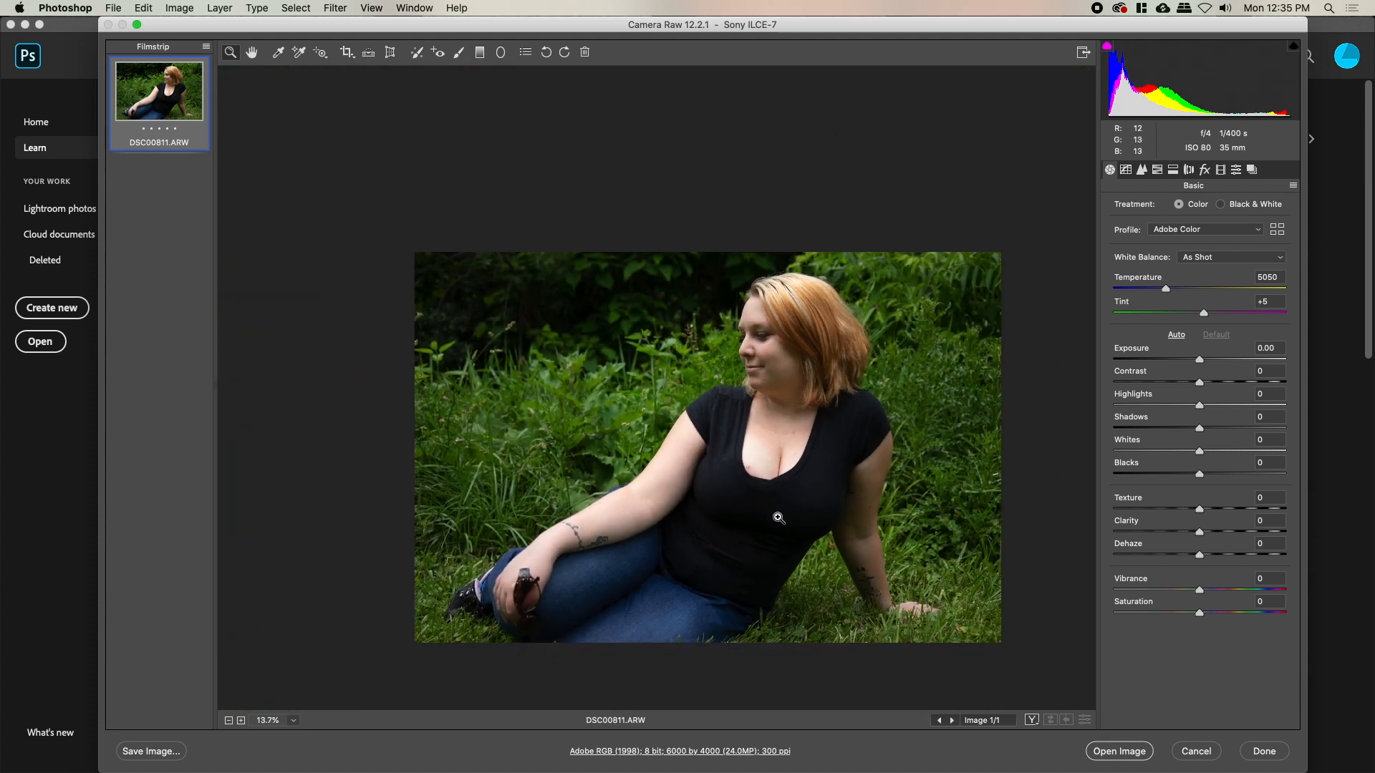
{"action": "left_click", "coordinate": [685, 425]}
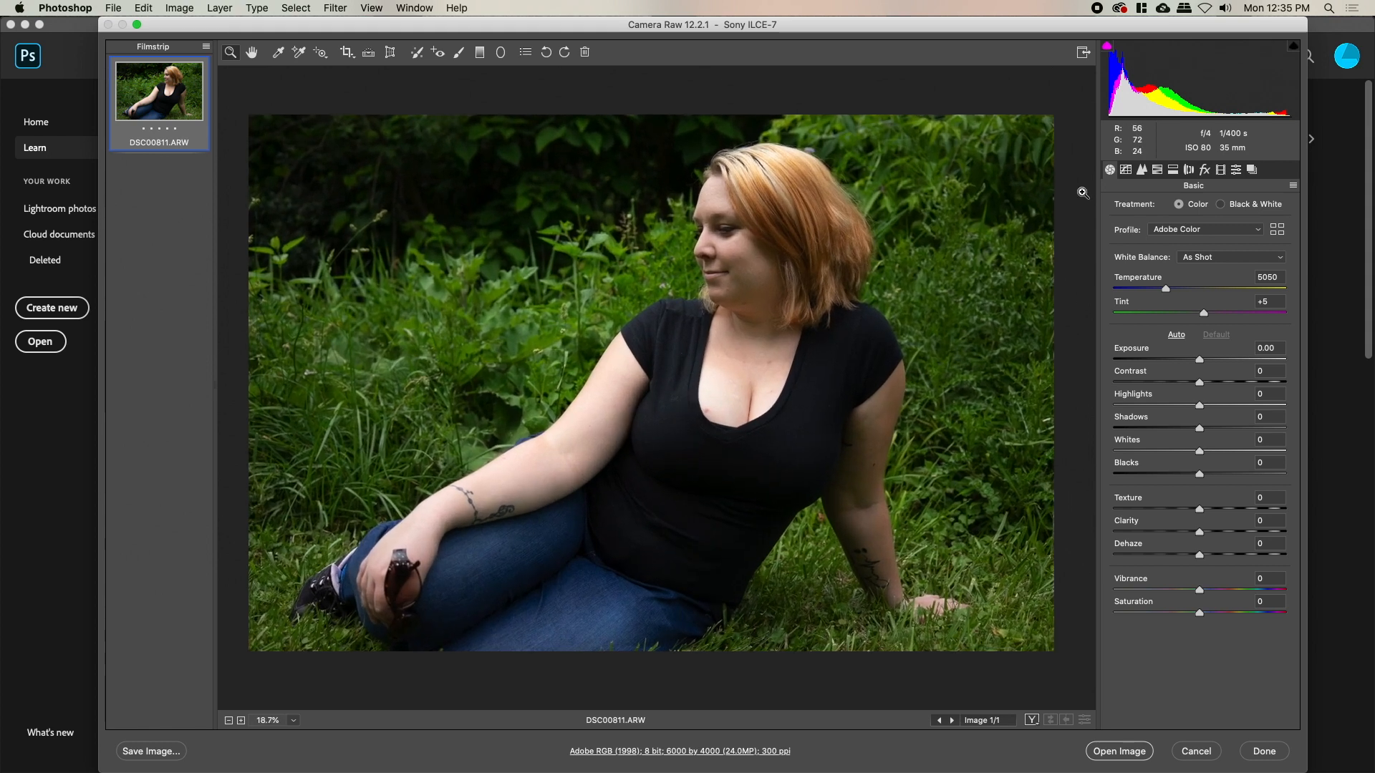
Lift Blacks to +63, raise Exposure, and warm white balance to Temperature 5650, Tint +8
{"action": "mouse_move", "coordinate": [1118, 104]}
{"action": "left_mouse_down"}
{"action": "mouse_move", "coordinate": [1225, 97]}
{"action": "mouse_move", "coordinate": [1105, 98]}
{"action": "left_mouse_up"}
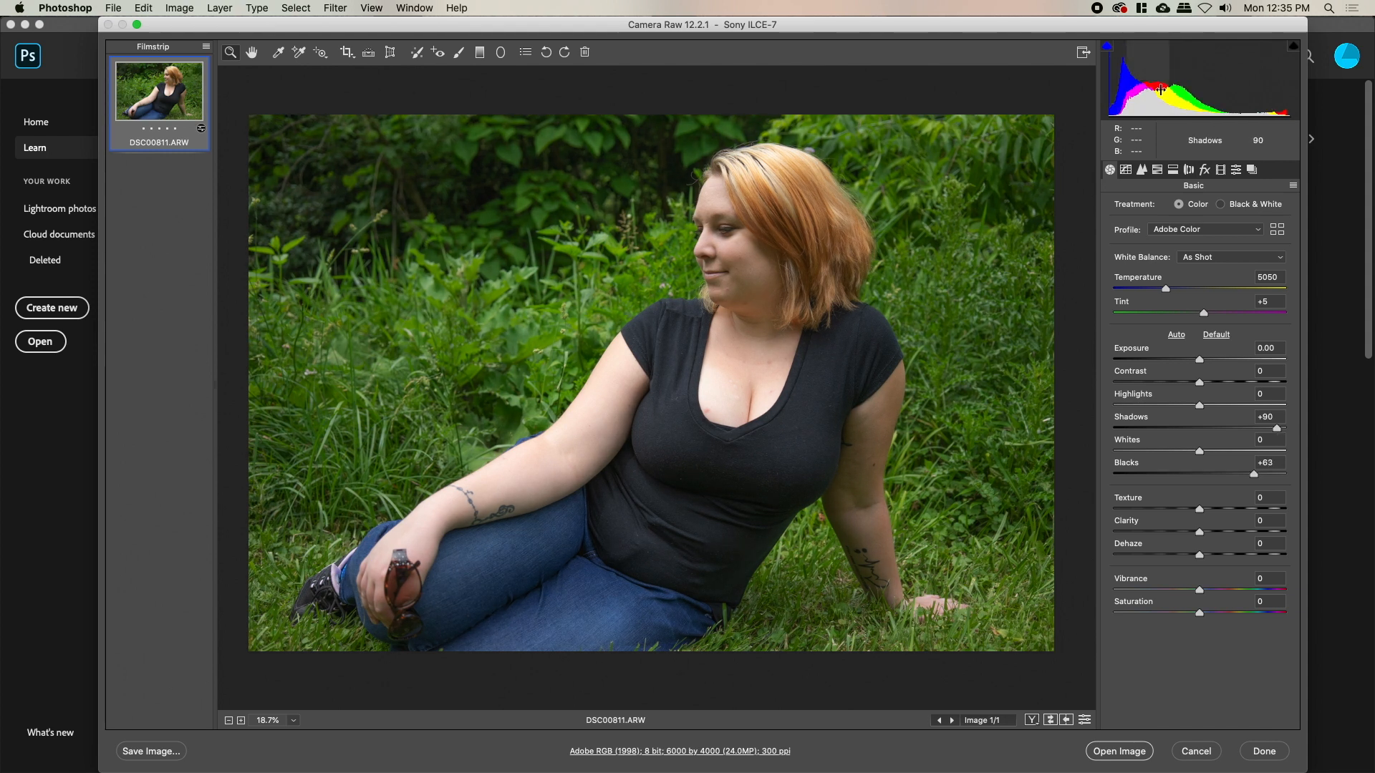
{"action": "left_click_drag", "start_coordinate": [1189, 90], "coordinate": [1194, 90]}
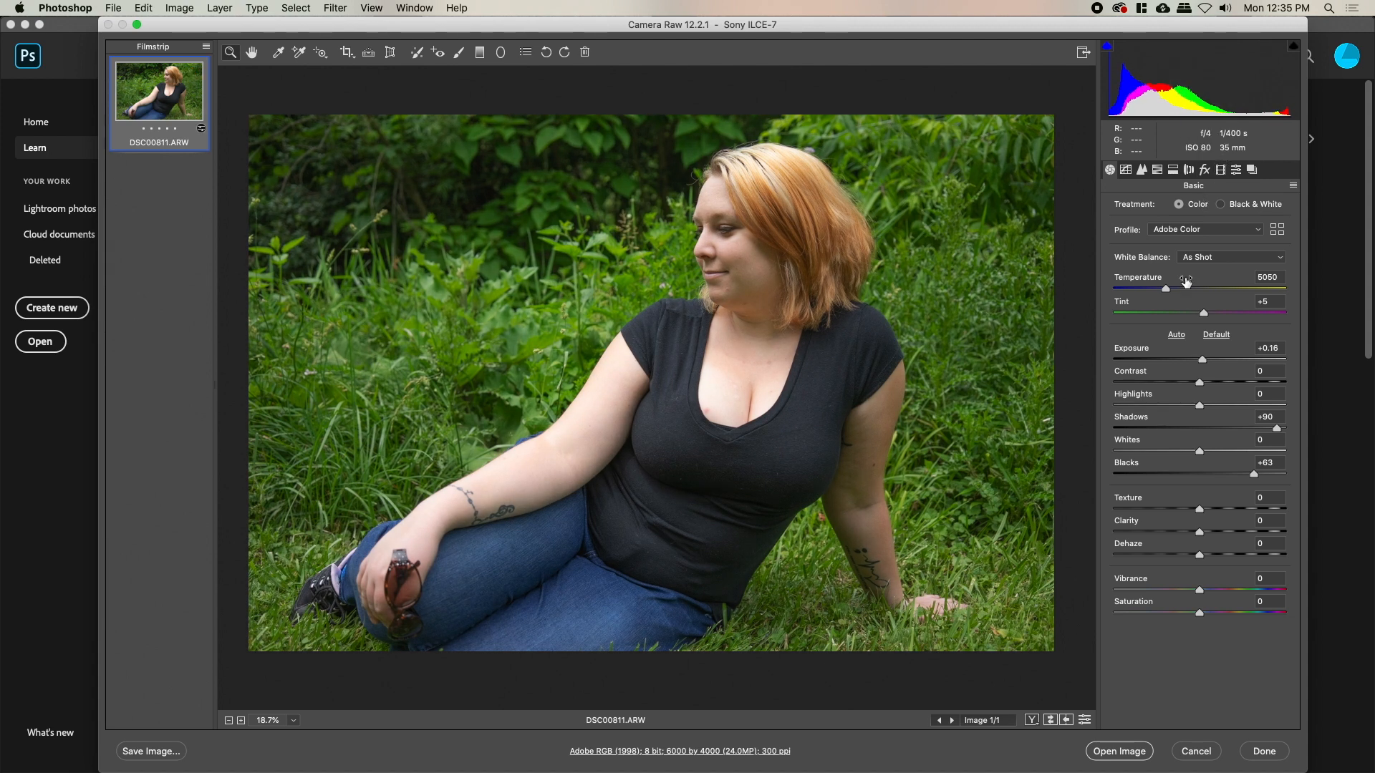
{"action": "mouse_move", "coordinate": [1166, 290]}
{"action": "left_mouse_down"}
{"action": "mouse_move", "coordinate": [1207, 298]}
{"action": "mouse_move", "coordinate": [1188, 297]}
{"action": "left_mouse_up"}
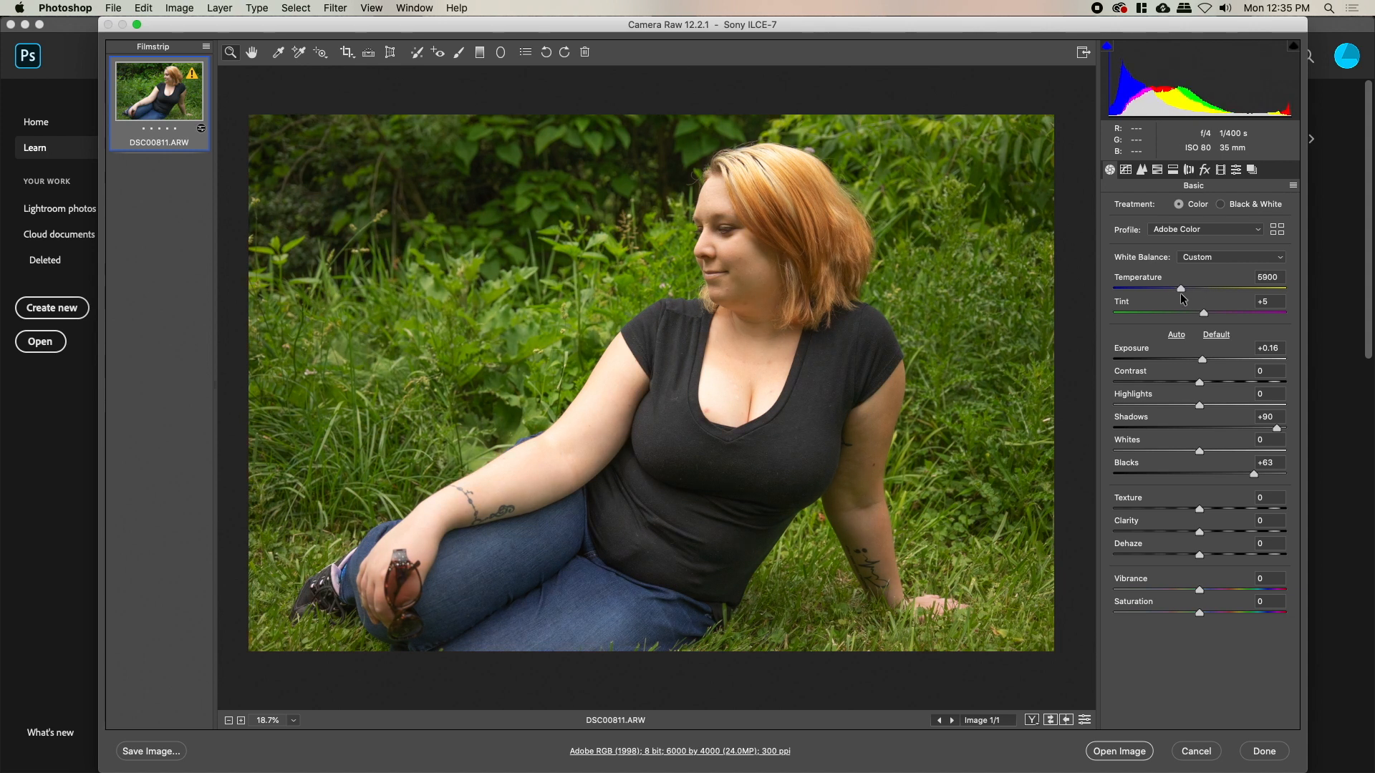
{"action": "double_click", "coordinate": [1184, 299]}
{"action": "left_click_drag", "start_coordinate": [1166, 290], "coordinate": [1209, 323]}
Zoom into the portrait and settle Shadows at +4 and Exposure at +0.30, comparing with the original
{"action": "left_click", "coordinate": [709, 321]}
{"action": "scroll", "coordinate": [708, 320], "scroll_direction": "up", "scroll_amount": 1}
{"action": "left_click_drag", "start_coordinate": [725, 216], "coordinate": [668, 299]}
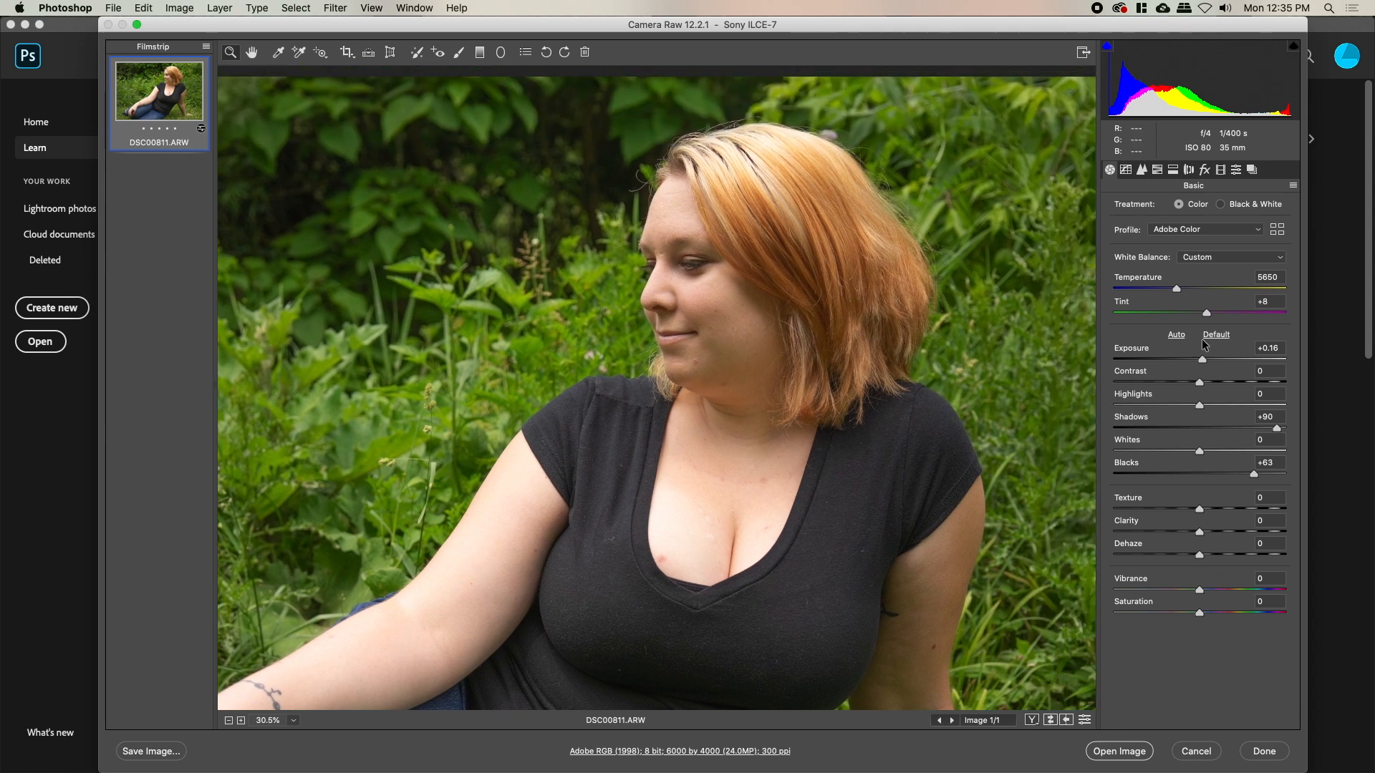
{"action": "key", "text": "p"}
{"action": "key", "text": "p"}
{"action": "left_click_drag", "start_coordinate": [1276, 428], "coordinate": [1203, 428]}
{"action": "key", "text": "p"}
{"action": "key", "text": "p"}
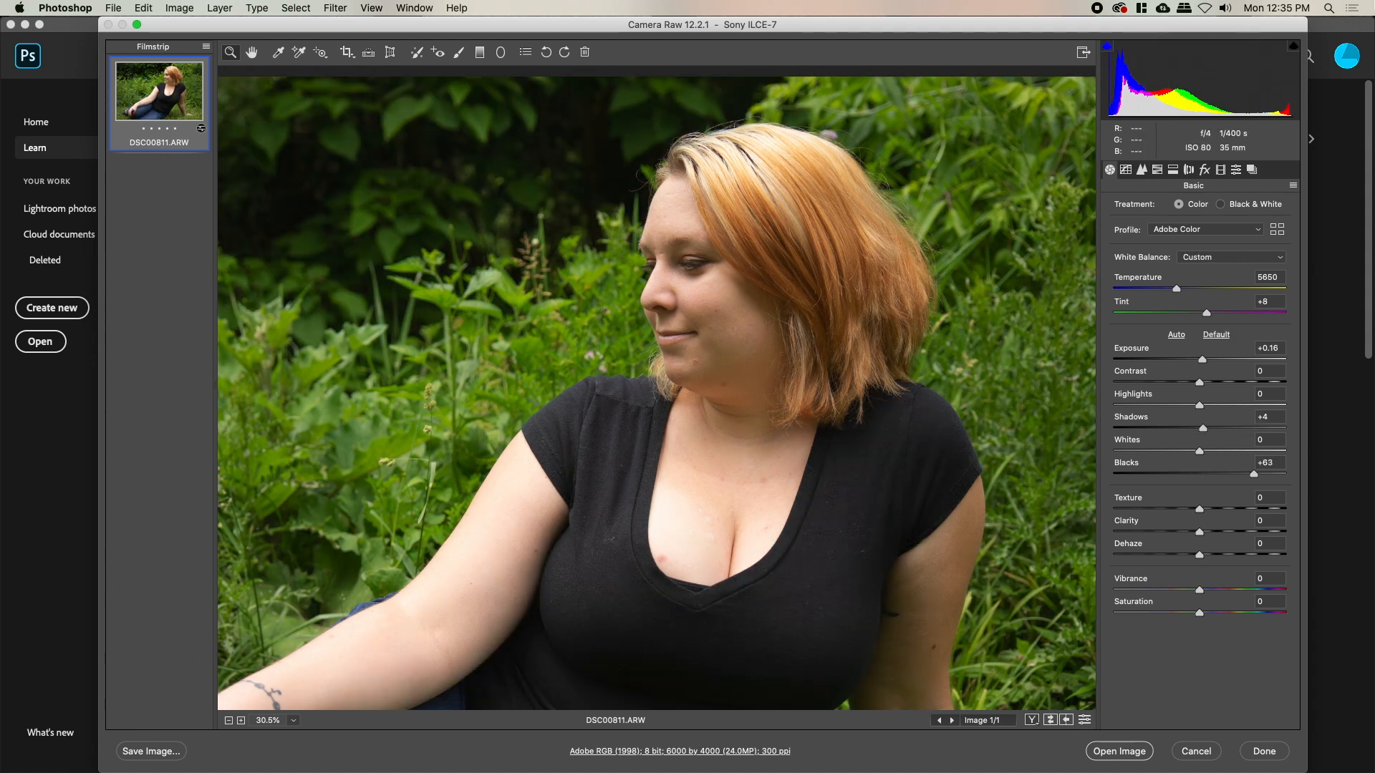
{"action": "left_click_drag", "start_coordinate": [1202, 359], "coordinate": [1205, 359]}
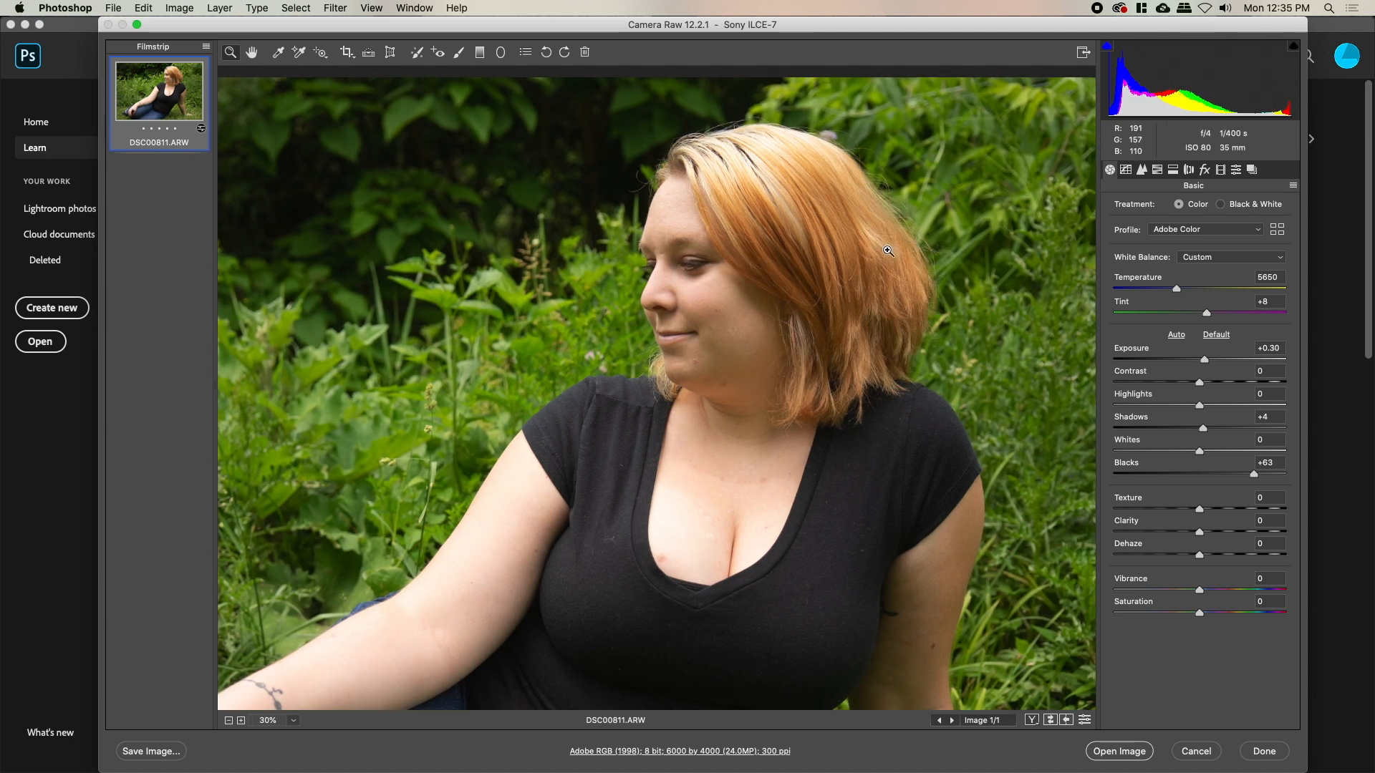
{"action": "key", "text": "super+0"}
{"action": "left_click_drag", "start_coordinate": [791, 338], "coordinate": [800, 277]}
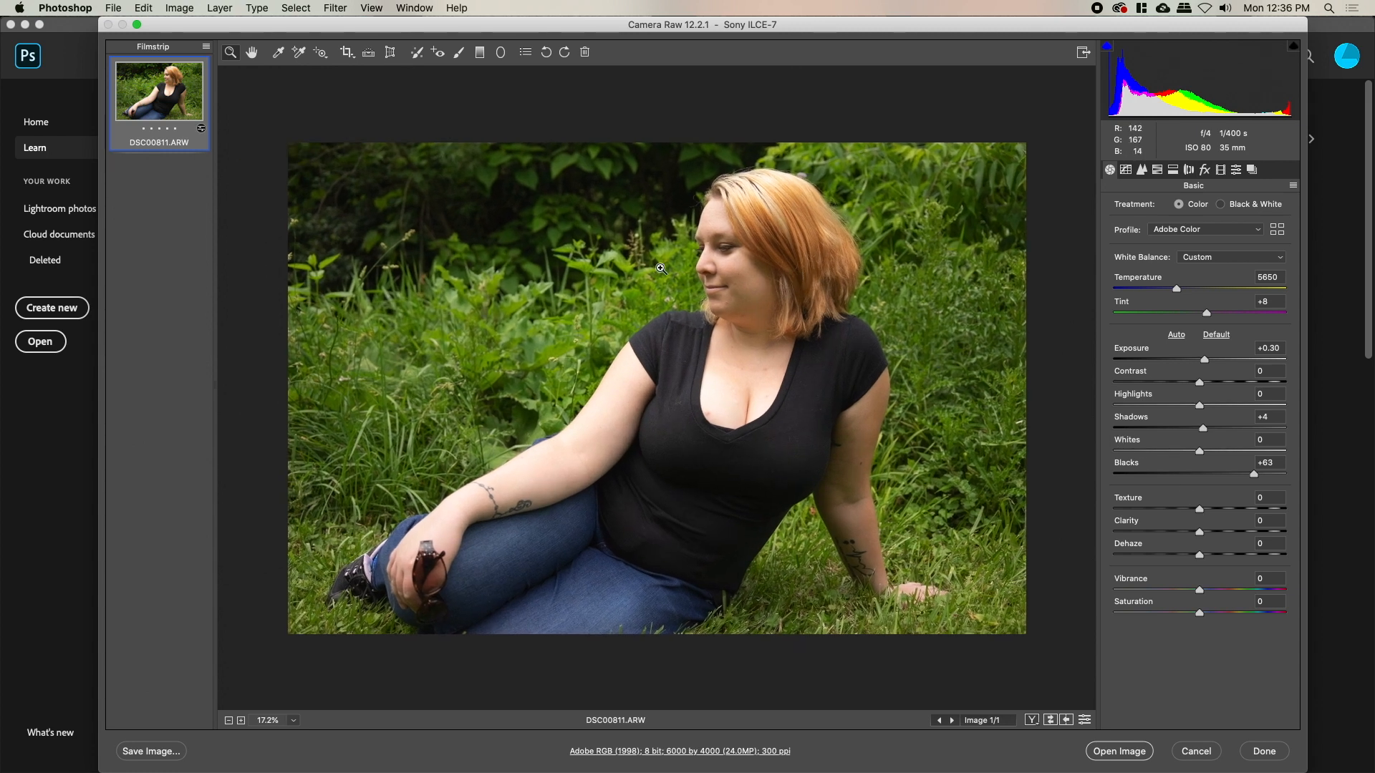
{"action": "left_click", "coordinate": [753, 261]}
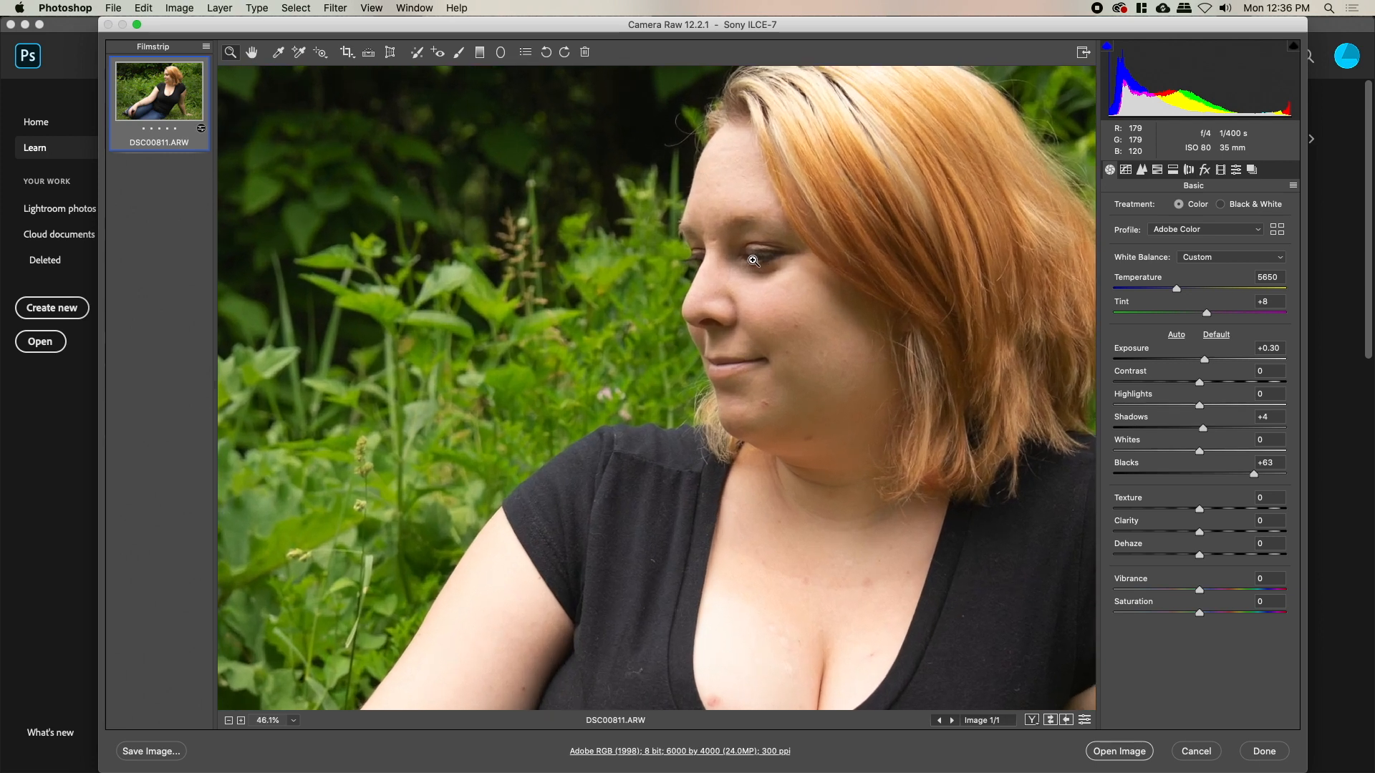
Try Texture at +23, then push Vibrance up and ease it back to about +20
{"action": "mouse_move", "coordinate": [1203, 510]}
{"action": "left_mouse_down"}
{"action": "mouse_move", "coordinate": [1264, 514]}
{"action": "mouse_move", "coordinate": [1192, 515]}
{"action": "mouse_move", "coordinate": [1218, 510]}
{"action": "left_mouse_up"}
{"action": "double_click", "coordinate": [1192, 513]}
{"action": "key", "text": "super+0"}
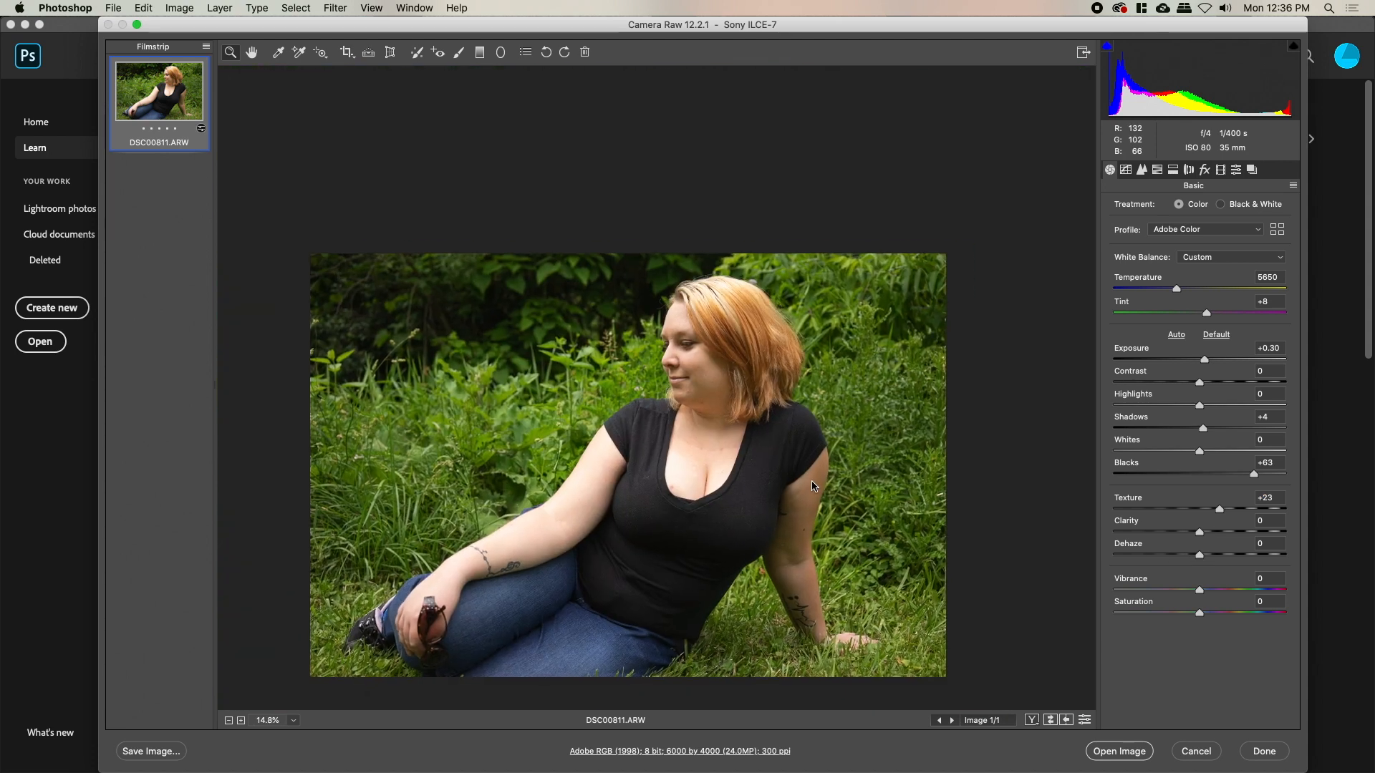
{"action": "scroll", "coordinate": [740, 456], "scroll_direction": "down", "scroll_amount": 2}
{"action": "scroll", "coordinate": [718, 434], "scroll_direction": "up", "scroll_amount": 1}
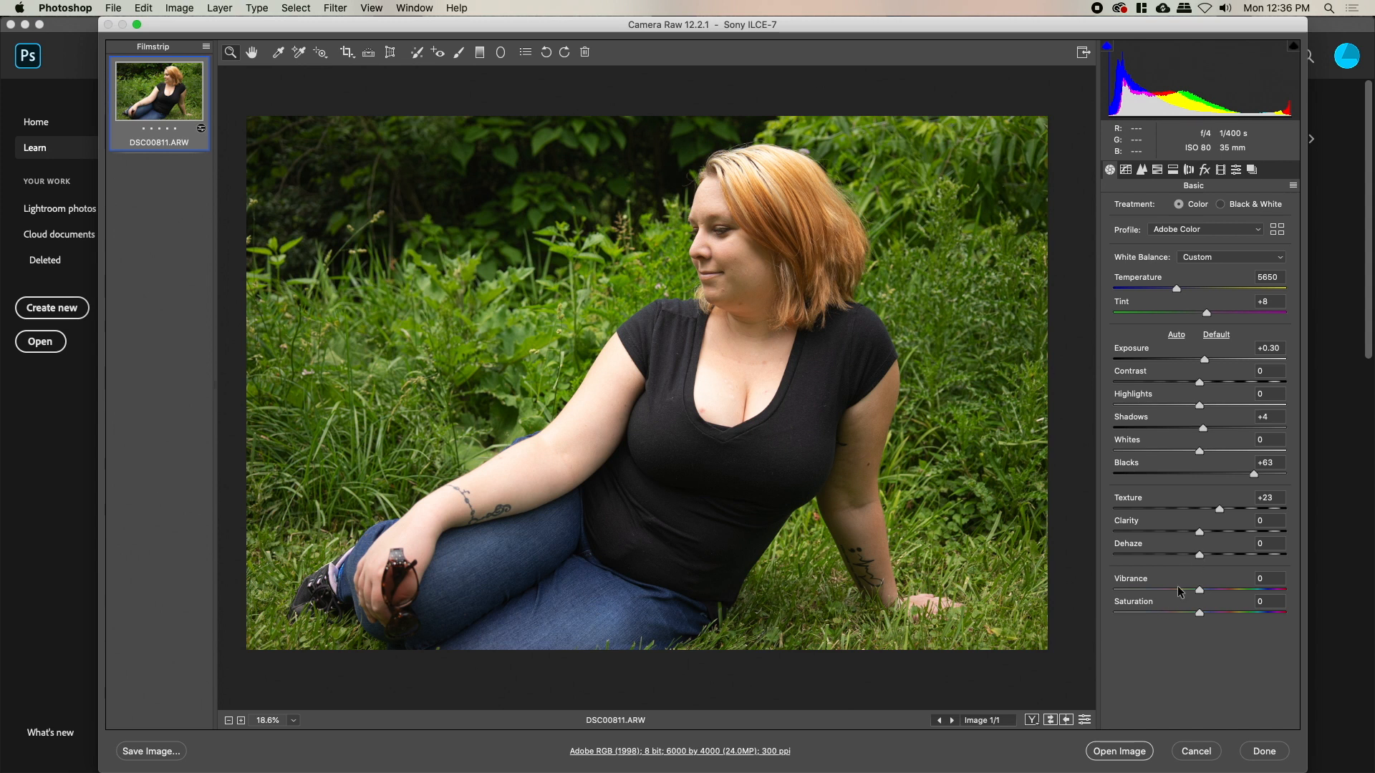
{"action": "left_click_drag", "start_coordinate": [1200, 590], "coordinate": [1226, 593]}
{"action": "left_click_drag", "start_coordinate": [1227, 593], "coordinate": [1207, 589]}
Zoom in on her face and settle Vibrance at +25
{"action": "left_click", "coordinate": [785, 241]}
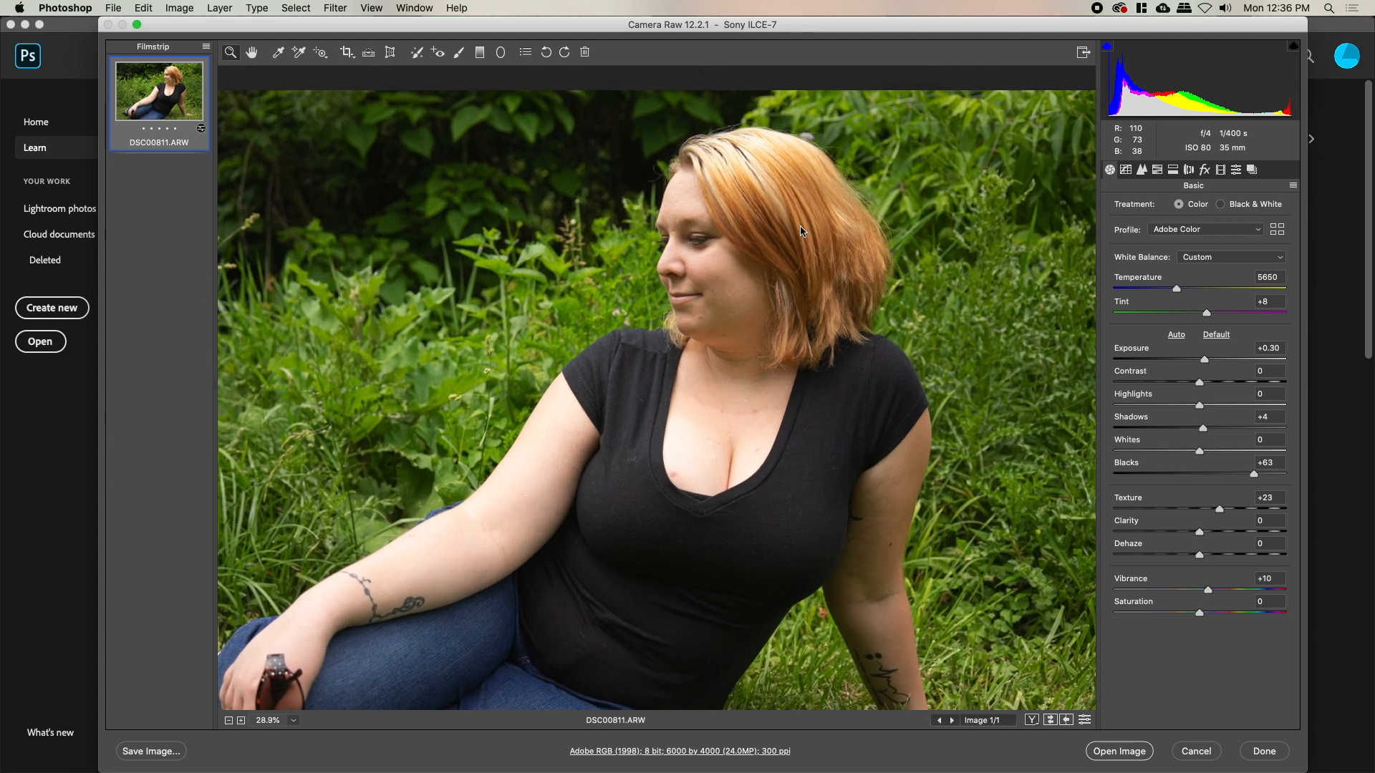
{"action": "left_click_drag", "start_coordinate": [674, 312], "coordinate": [851, 380]}
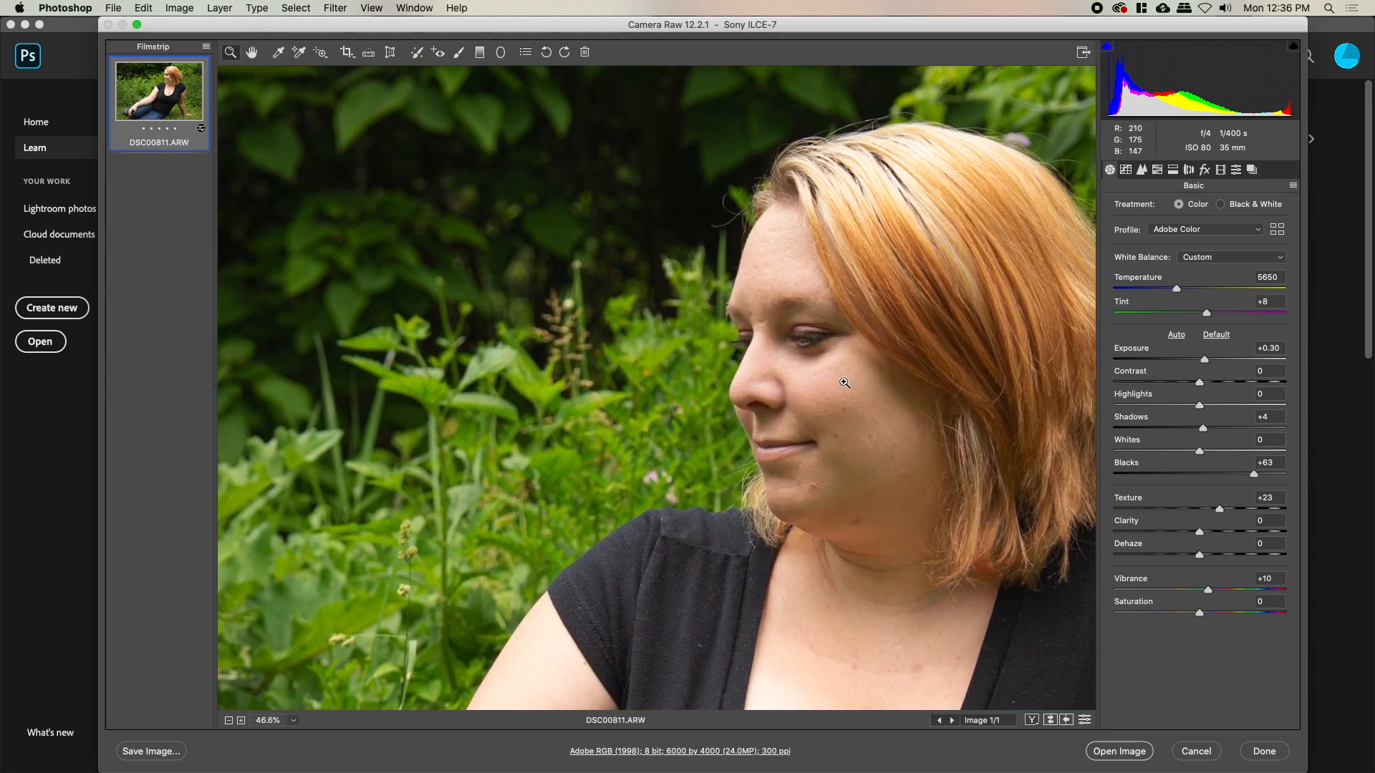
{"action": "scroll", "coordinate": [687, 343], "scroll_direction": "down", "scroll_amount": 2}
{"action": "scroll", "coordinate": [688, 343], "scroll_direction": "down", "scroll_amount": 1}
{"action": "left_click_drag", "start_coordinate": [598, 487], "coordinate": [731, 392]}
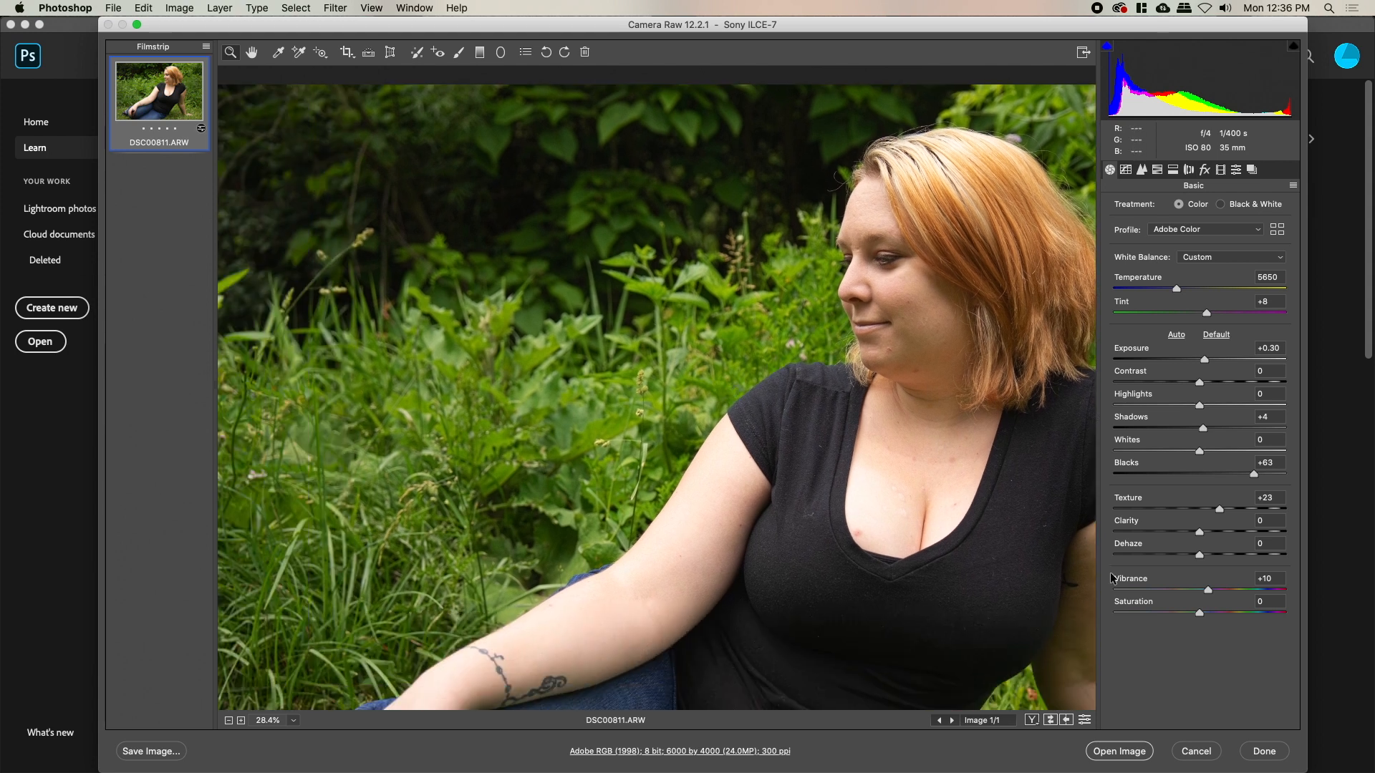
{"action": "left_click_drag", "start_coordinate": [1209, 590], "coordinate": [1206, 590]}
{"action": "double_click", "coordinate": [1205, 590]}
{"action": "left_click_drag", "start_coordinate": [1200, 589], "coordinate": [1221, 590]}
In HSL Hue, set Greens to +23, Aquas to -44 and Yellows to -37
{"action": "left_click", "coordinate": [1158, 171]}
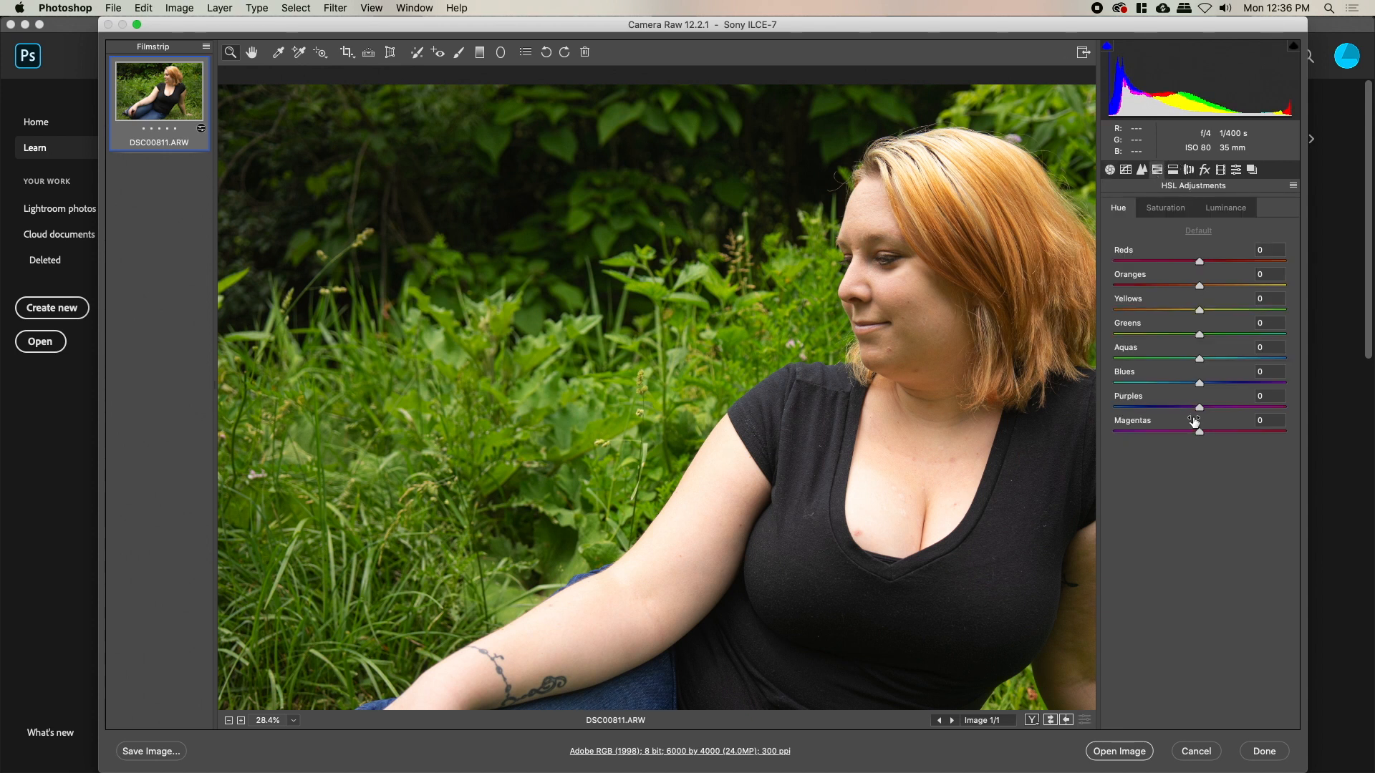
{"action": "left_click_drag", "start_coordinate": [1201, 340], "coordinate": [1220, 343]}
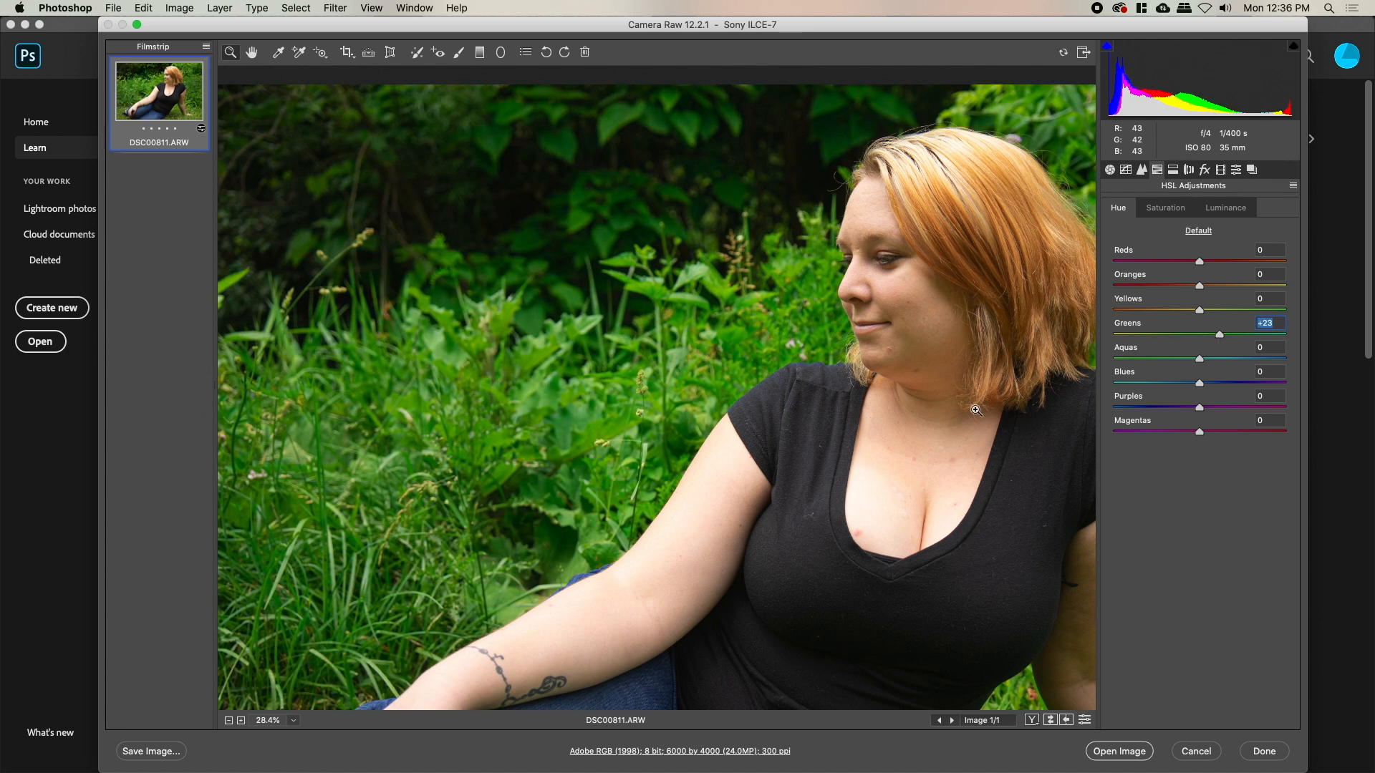
{"action": "key", "text": "super+0"}
{"action": "left_click_drag", "start_coordinate": [840, 414], "coordinate": [826, 410]}
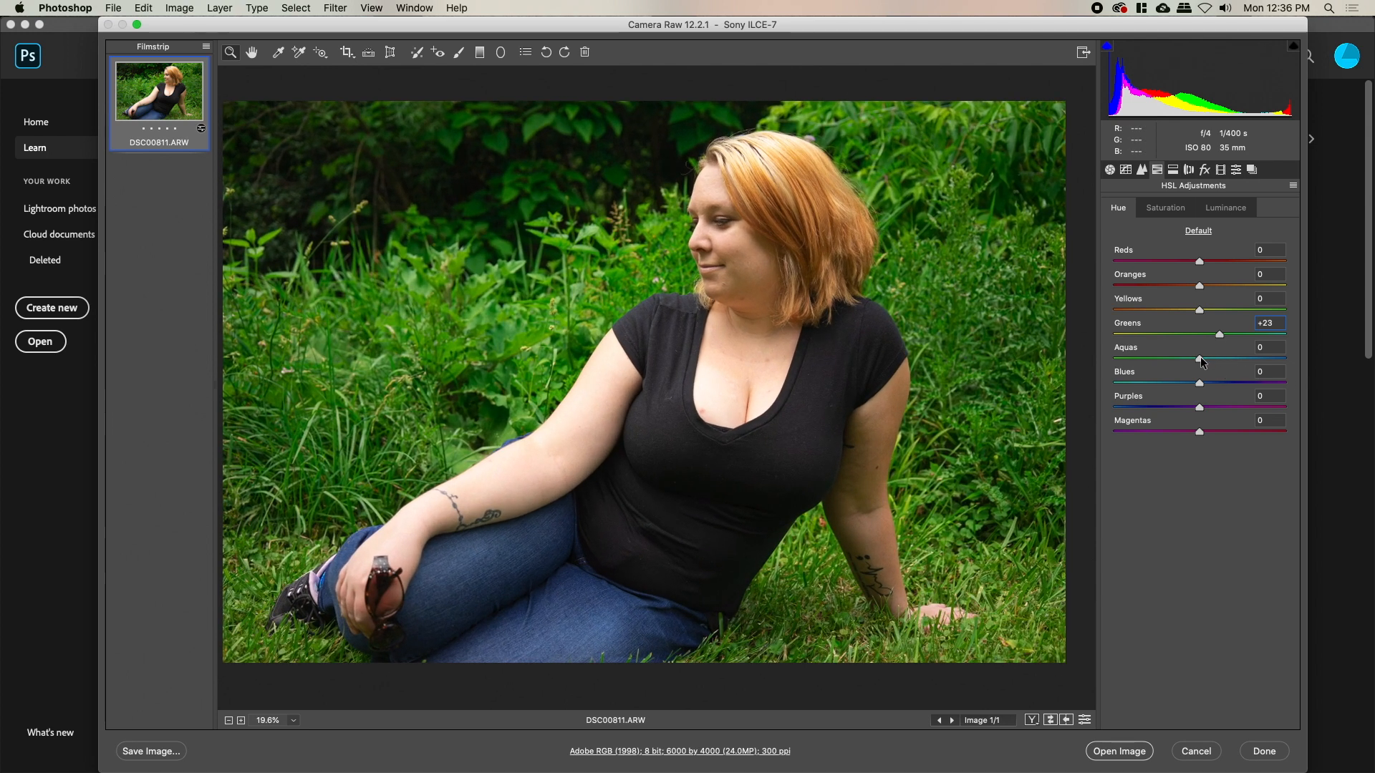
{"action": "left_click_drag", "start_coordinate": [1200, 363], "coordinate": [1163, 362]}
{"action": "mouse_move", "coordinate": [1199, 311]}
{"action": "left_mouse_down"}
{"action": "mouse_move", "coordinate": [1154, 311]}
{"action": "mouse_move", "coordinate": [1228, 313]}
{"action": "mouse_move", "coordinate": [1153, 312]}
{"action": "mouse_move", "coordinate": [1235, 316]}
{"action": "mouse_move", "coordinate": [1162, 315]}
{"action": "mouse_move", "coordinate": [1192, 319]}
{"action": "left_mouse_up"}
{"action": "key", "text": "shift+Tab"}
{"action": "key", "text": "shift+Tab"}
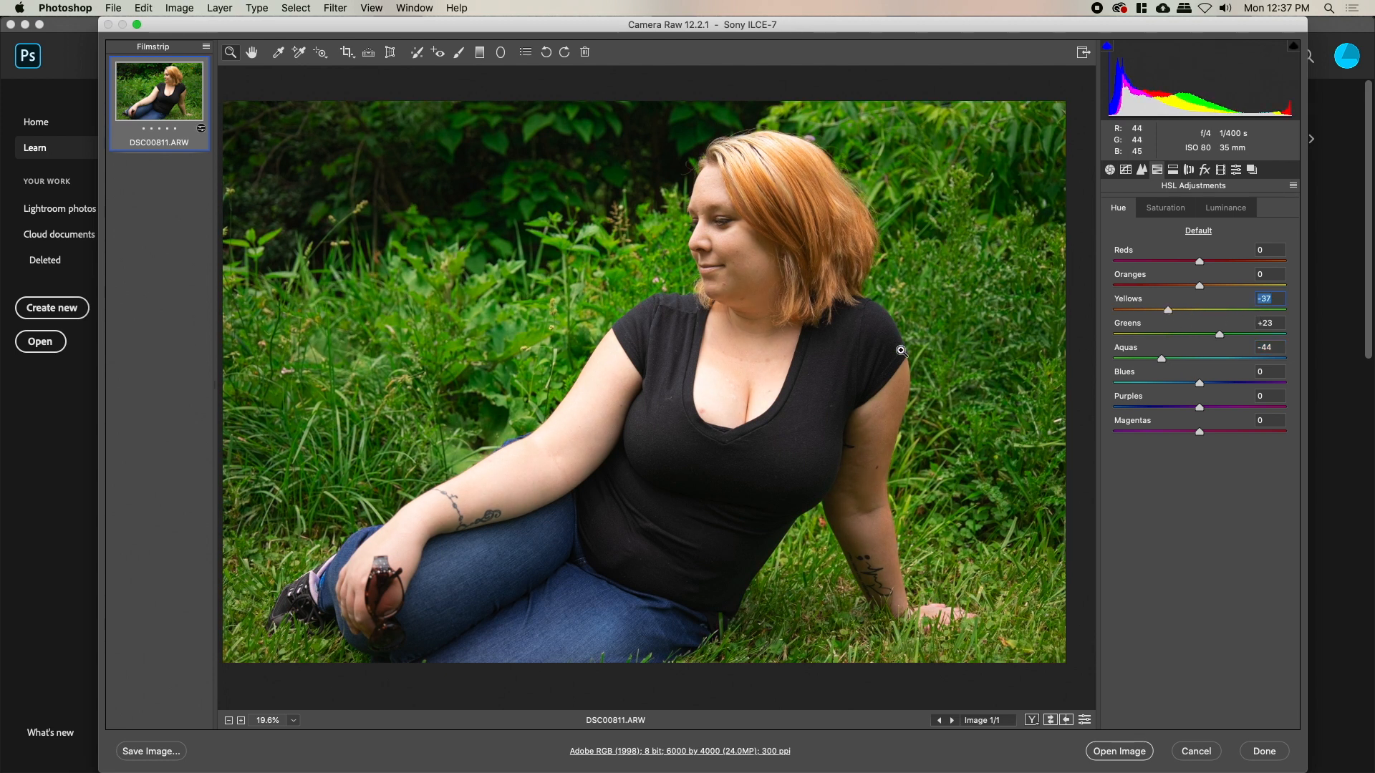
Compare the hue edits with the original on her face, then return to the Basic panel
{"action": "key", "text": "p"}
{"action": "key", "text": "p"}
{"action": "key", "text": "p"}
{"action": "key", "text": "p"}
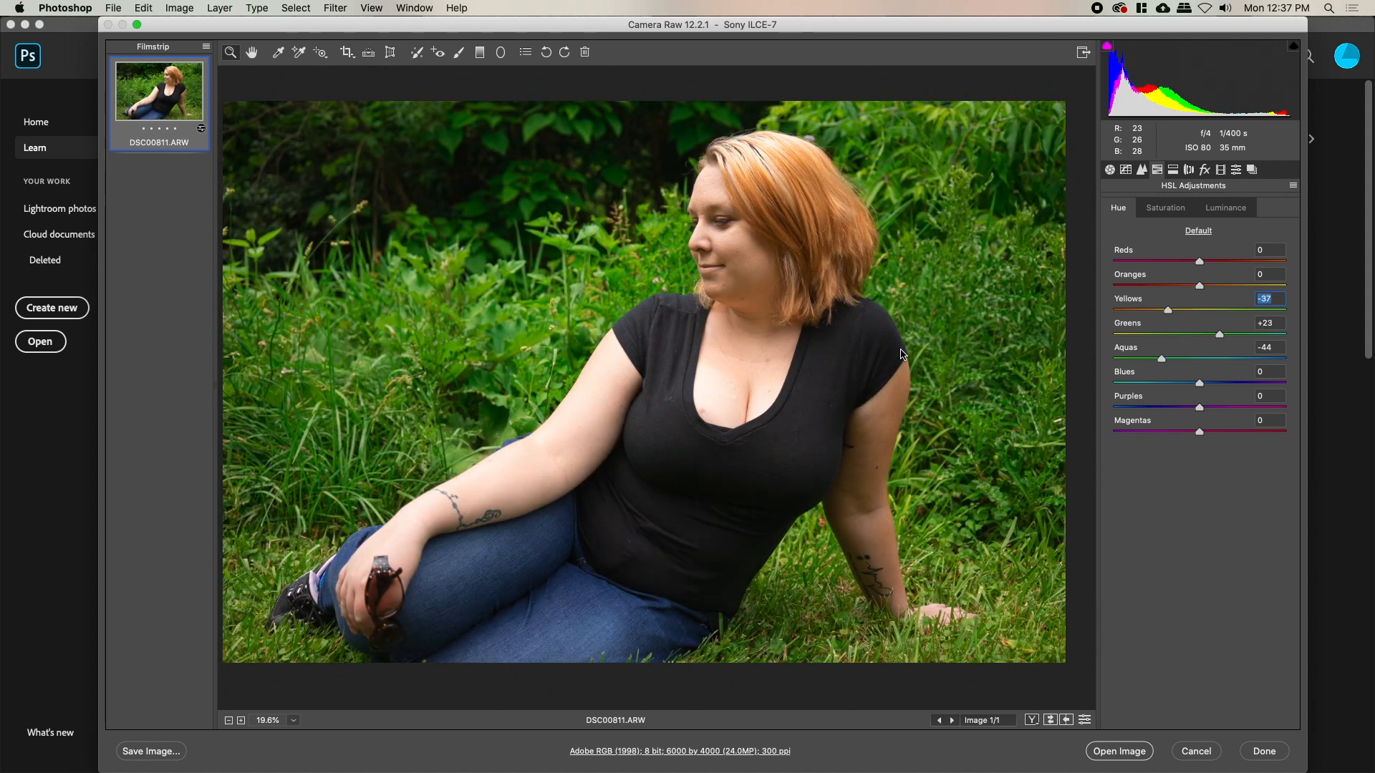
{"action": "key", "text": "p"}
{"action": "left_click", "coordinate": [845, 179]}
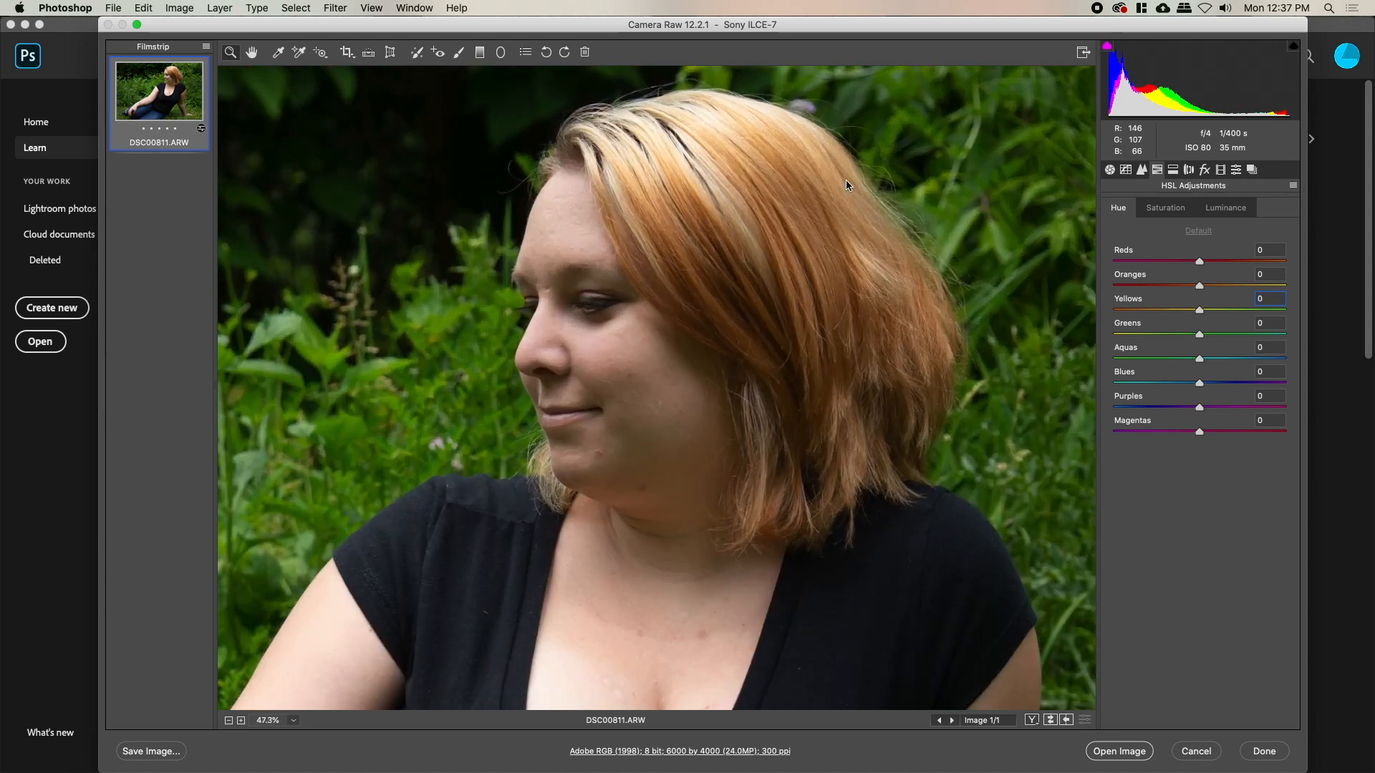
{"action": "key", "text": "p"}
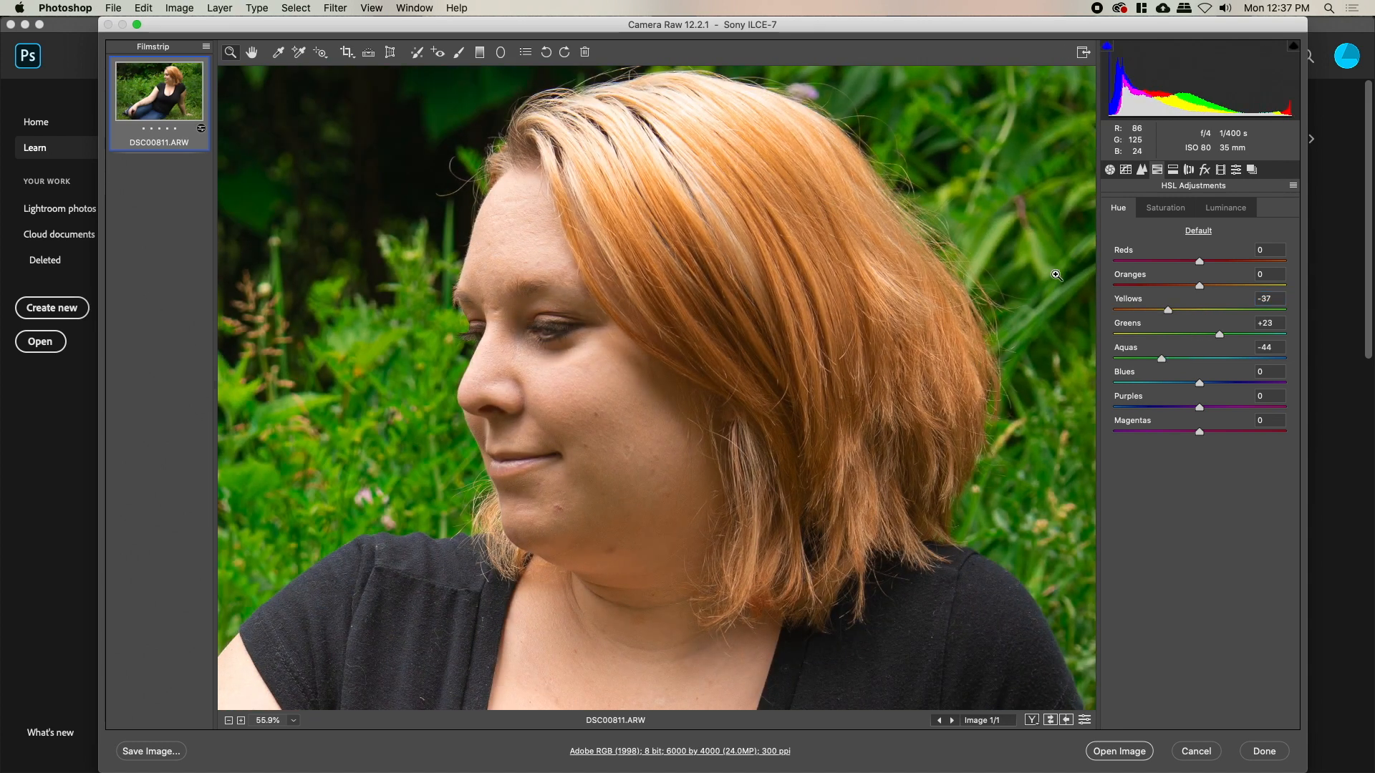
{"action": "left_click", "coordinate": [1110, 171]}
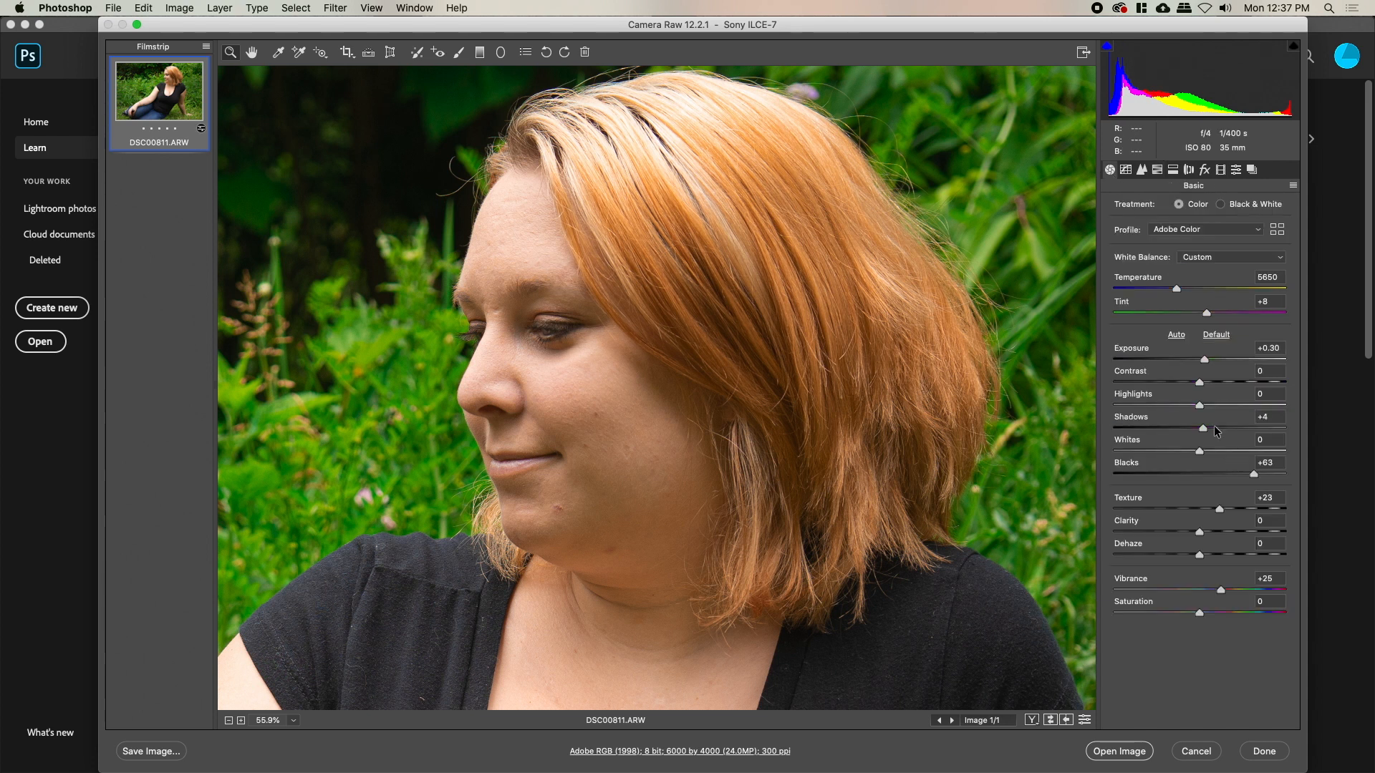
Pull Blacks down to -2 and set Exposure to +0.40
{"action": "left_click_drag", "start_coordinate": [1253, 474], "coordinate": [1198, 474]}
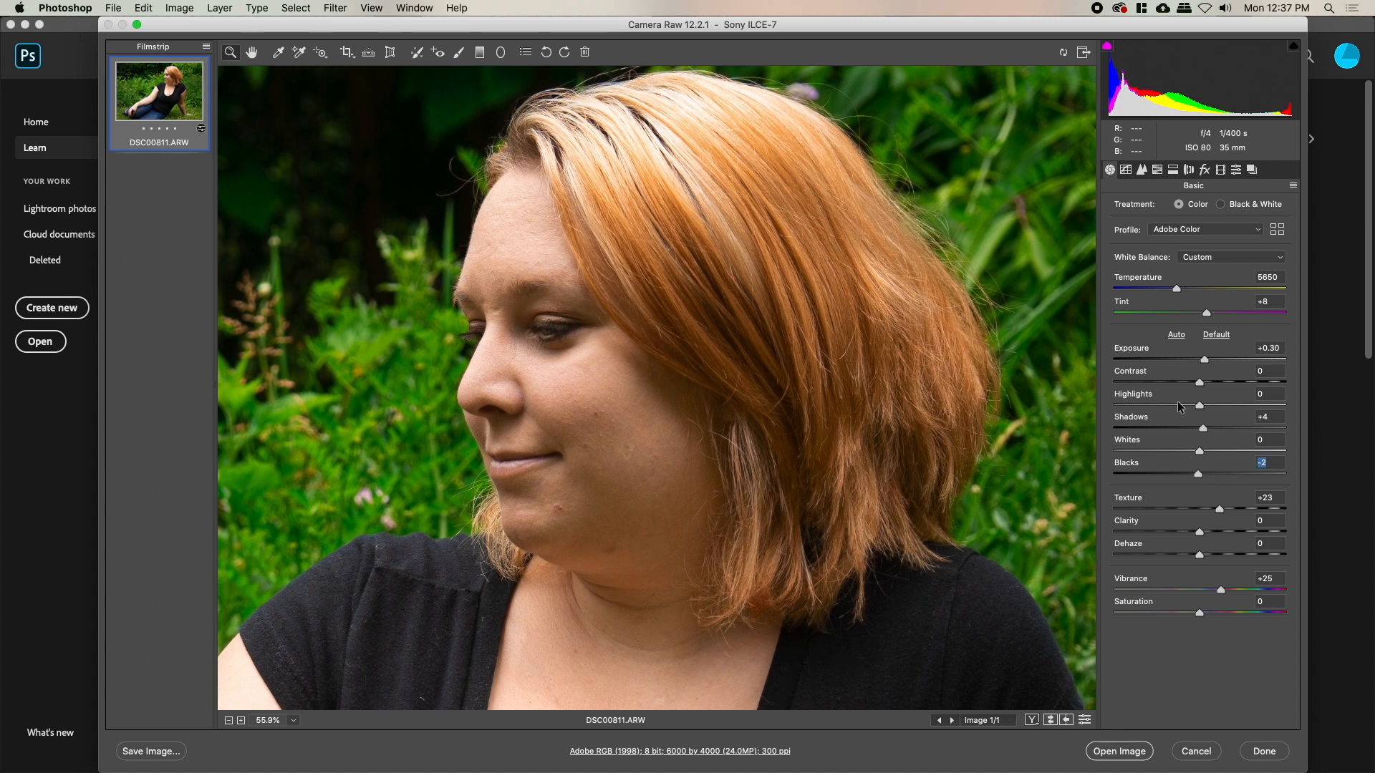
{"action": "left_click_drag", "start_coordinate": [1204, 362], "coordinate": [1195, 362]}
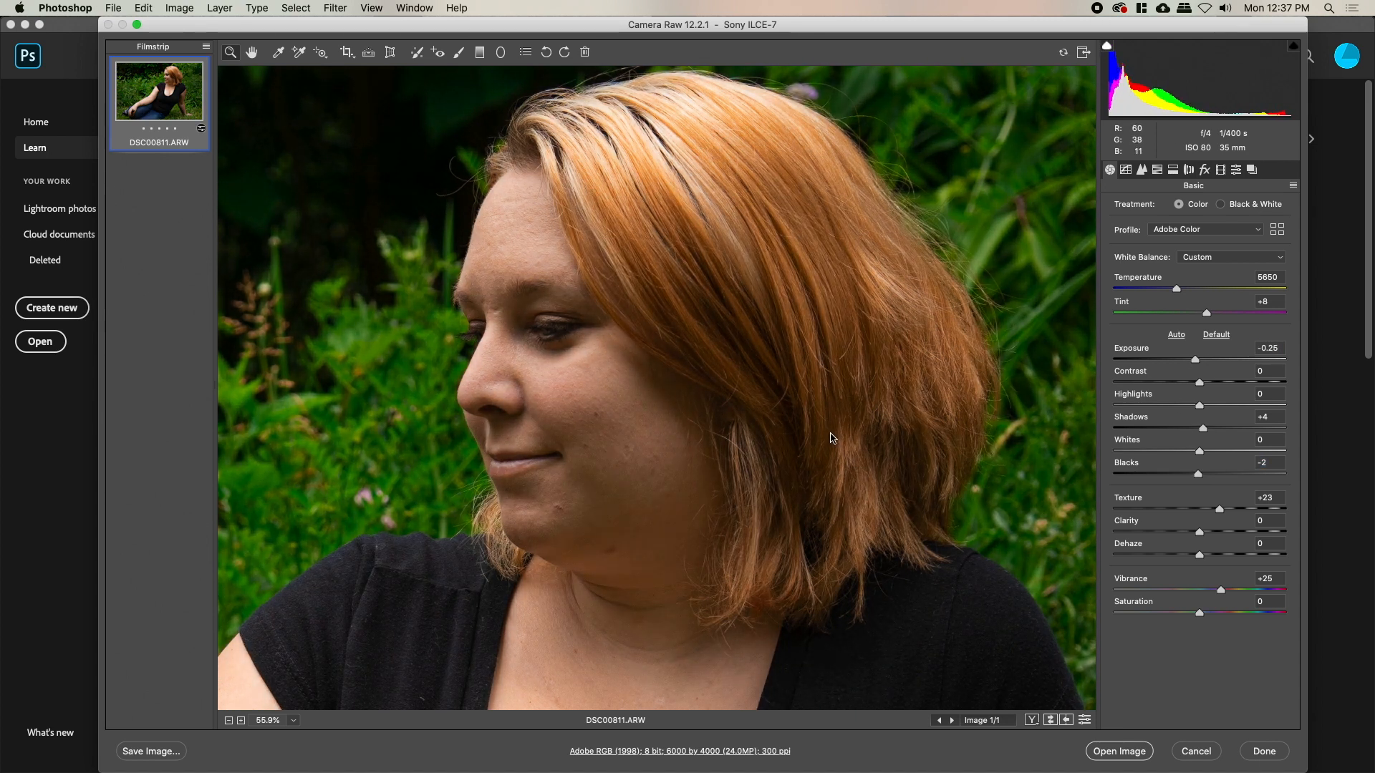
{"action": "scroll", "coordinate": [799, 430], "scroll_direction": "down", "scroll_amount": 3}
{"action": "scroll", "coordinate": [798, 430], "scroll_direction": "down", "scroll_amount": 4}
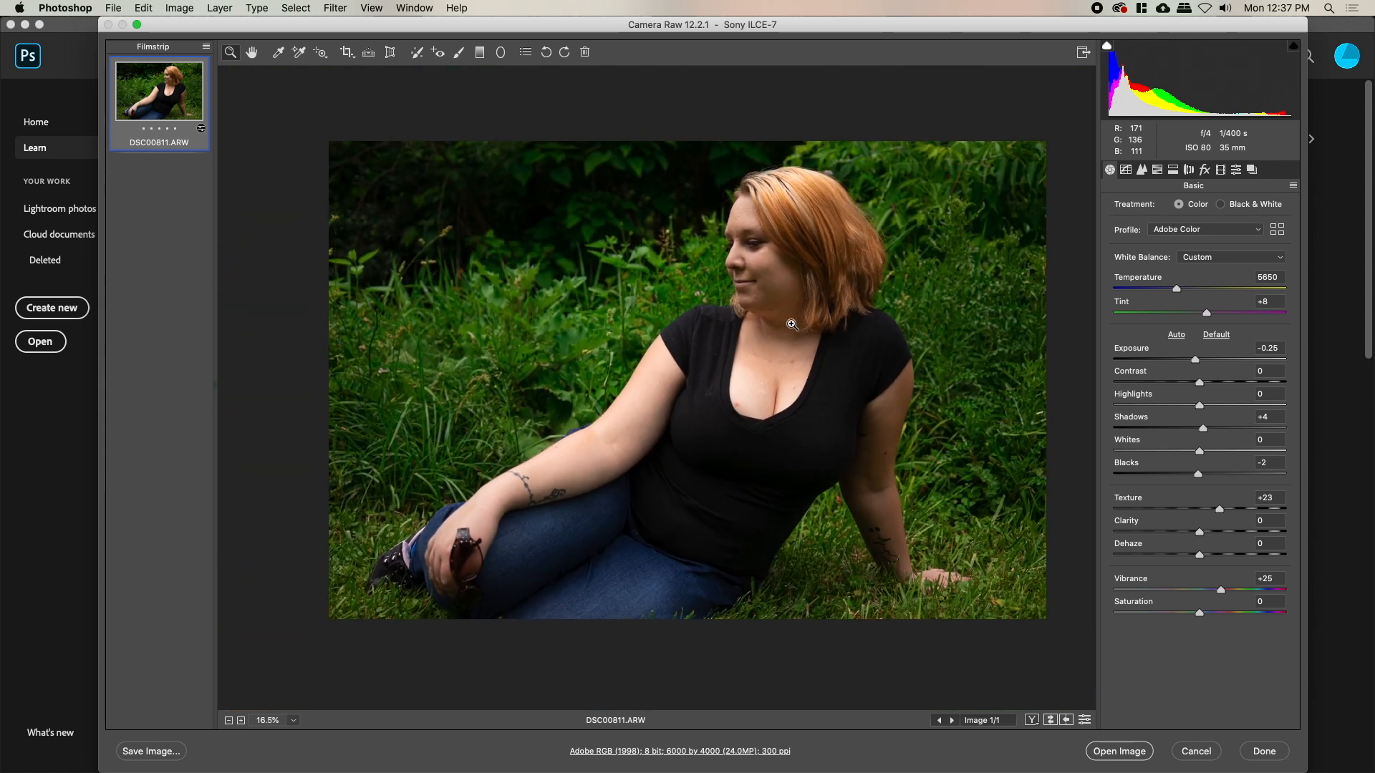
{"action": "scroll", "coordinate": [744, 326], "scroll_direction": "up", "scroll_amount": 2}
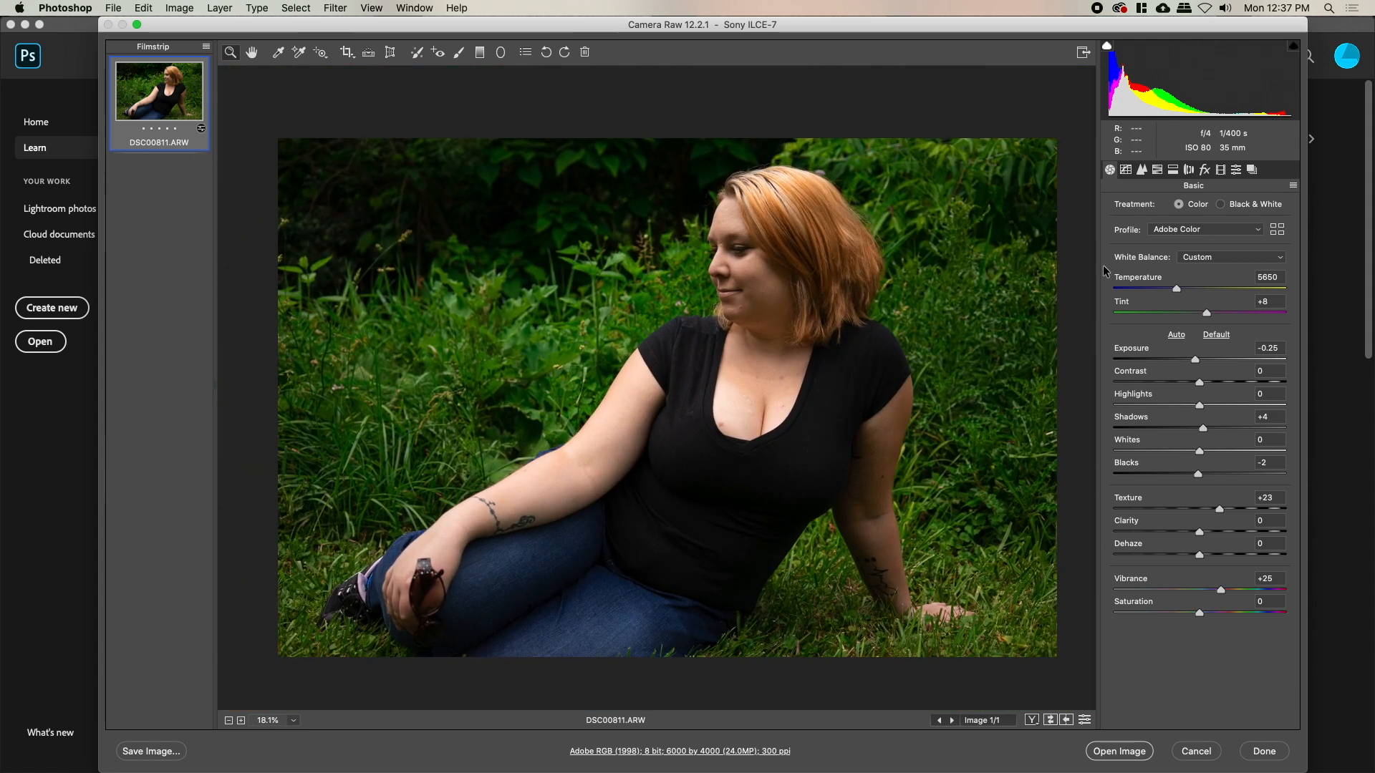
{"action": "left_click_drag", "start_coordinate": [1195, 364], "coordinate": [1205, 367]}
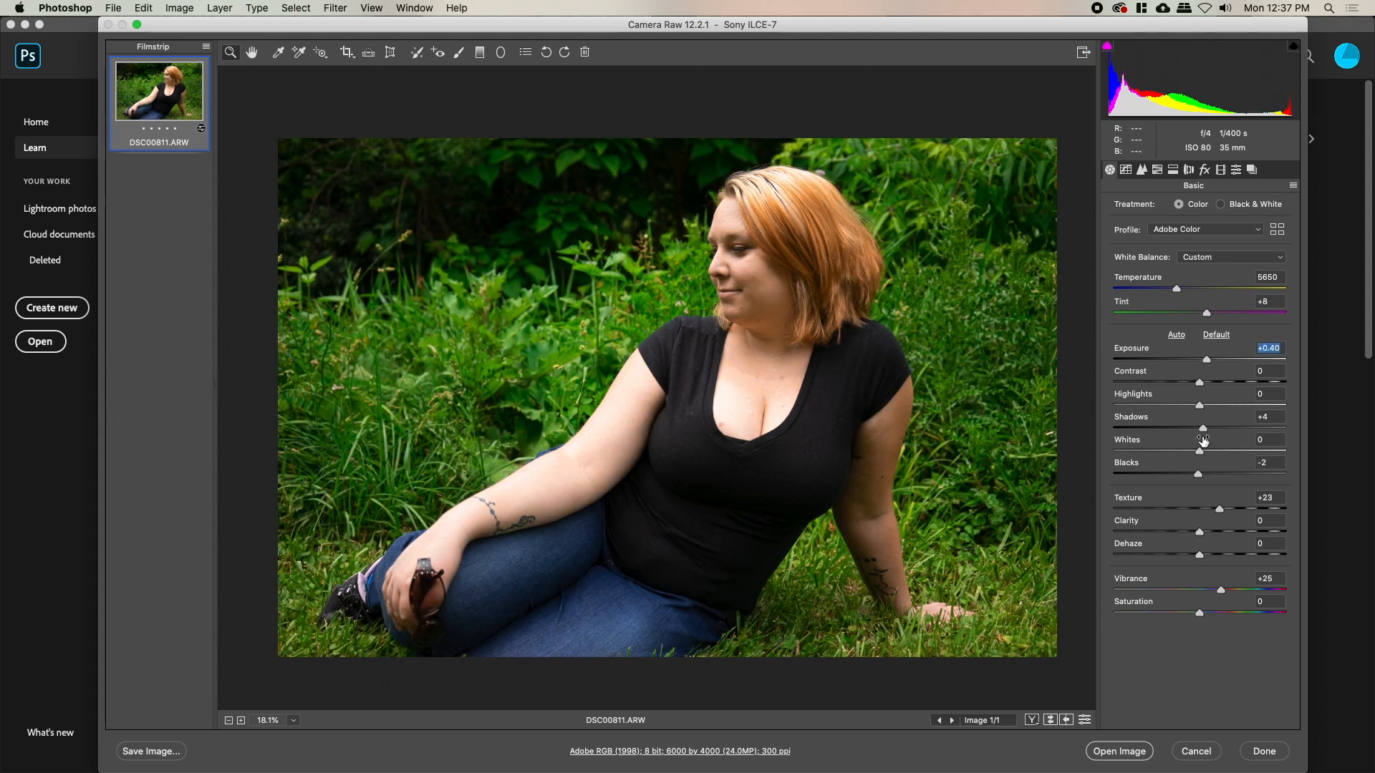
Set Whites to -42 and Highlights to -20, then pan across the photo to check
{"action": "left_click_drag", "start_coordinate": [1171, 451], "coordinate": [1163, 451]}
{"action": "left_click_drag", "start_coordinate": [1199, 406], "coordinate": [1182, 405]}
{"action": "scroll", "coordinate": [666, 254], "scroll_direction": "up", "scroll_amount": 2}
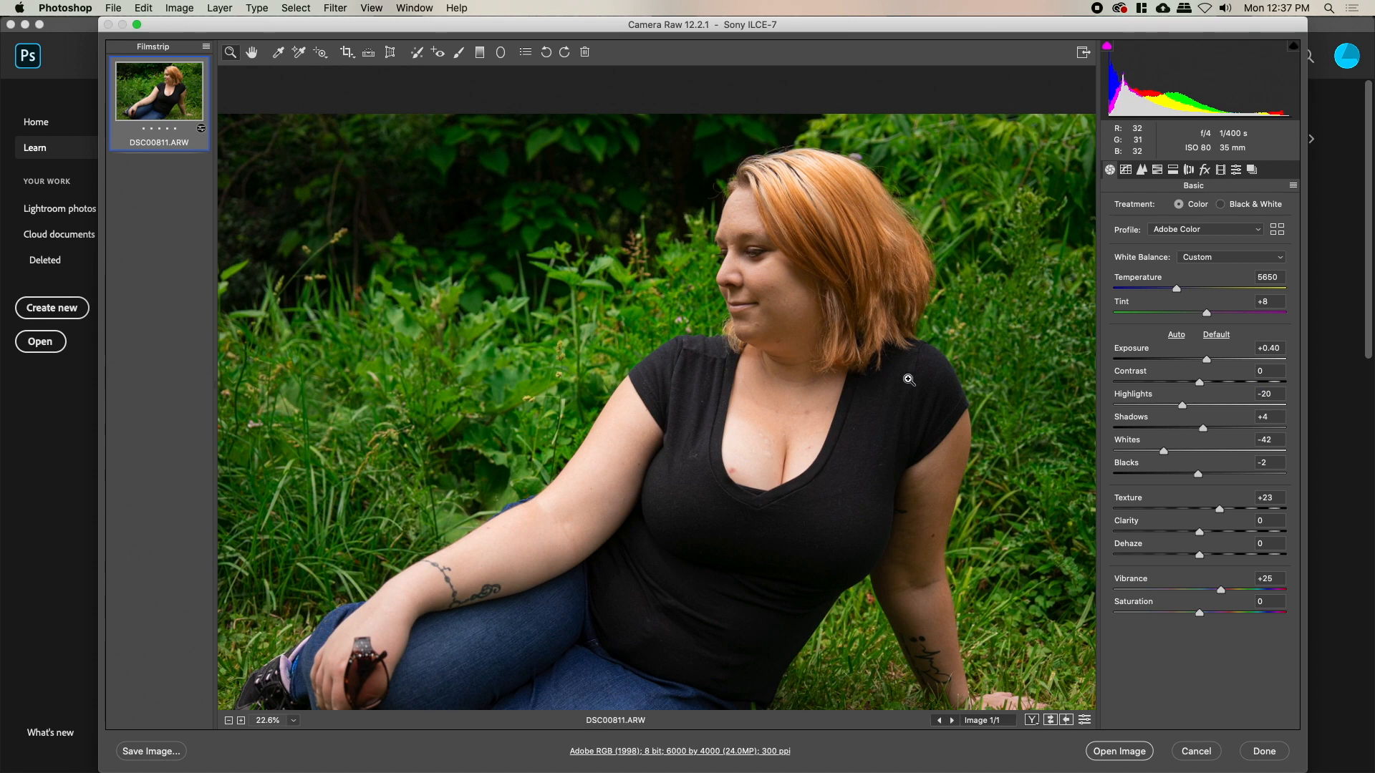
{"action": "scroll", "coordinate": [903, 228], "scroll_direction": "up", "scroll_amount": 5}
{"action": "scroll", "coordinate": [953, 301], "scroll_direction": "down", "scroll_amount": 4}
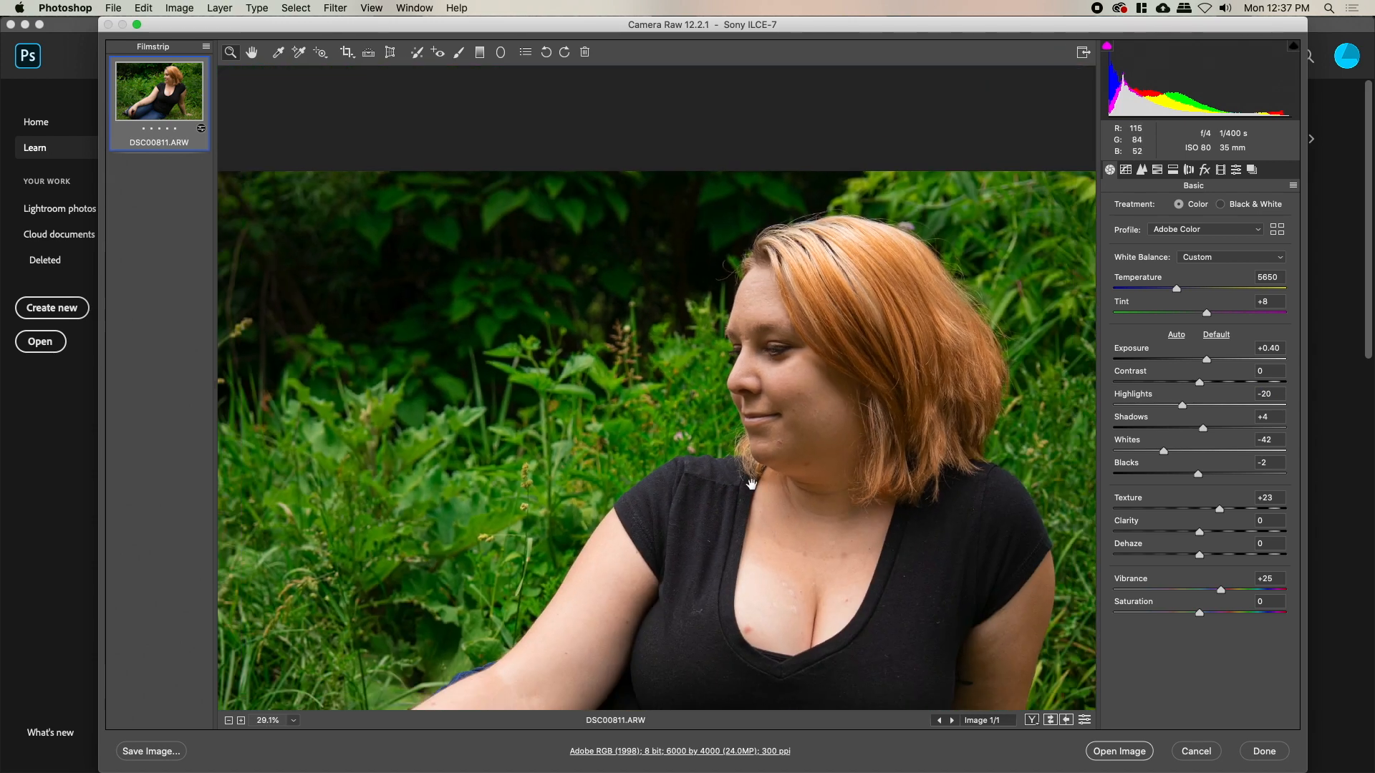
{"action": "left_click_drag", "start_coordinate": [751, 485], "coordinate": [387, 388]}
{"action": "left_click_drag", "start_coordinate": [696, 306], "coordinate": [717, 300]}
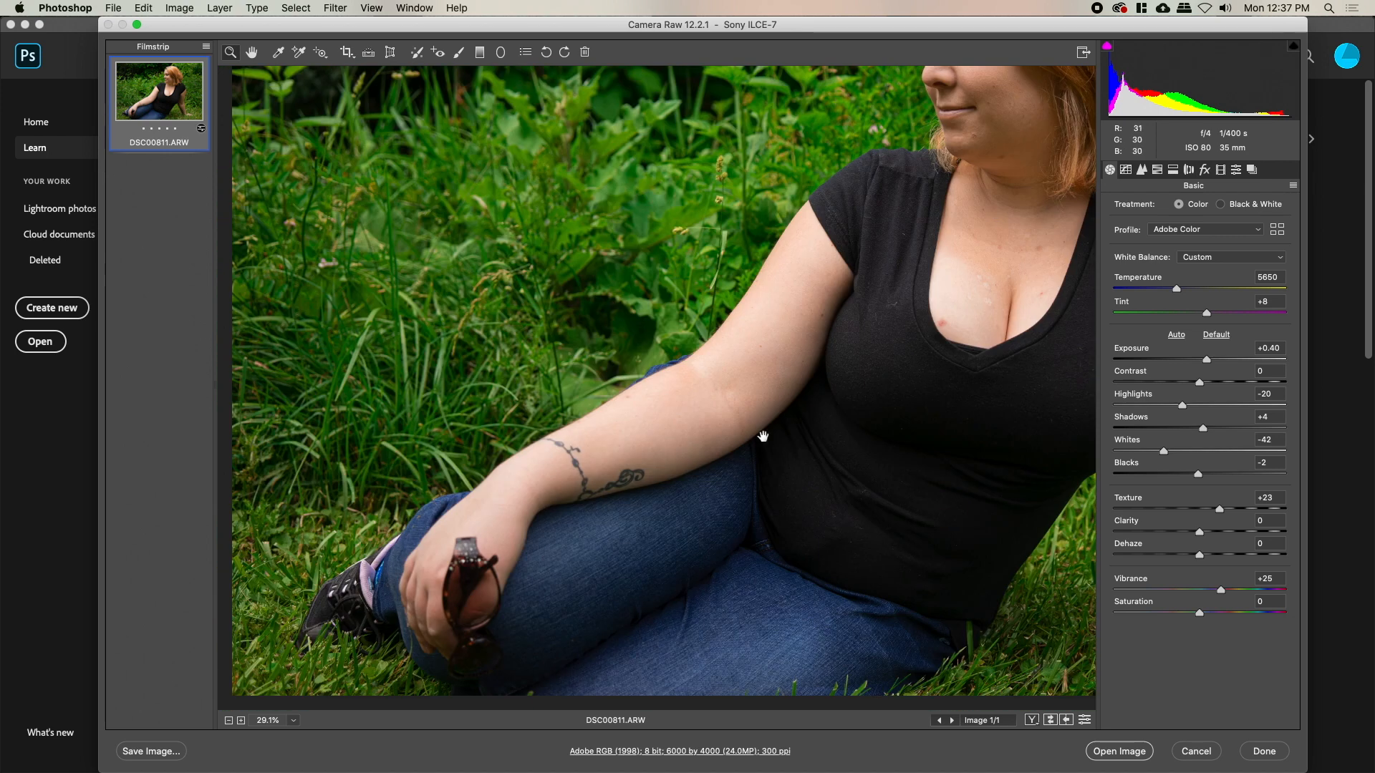
{"action": "left_click_drag", "start_coordinate": [666, 294], "coordinate": [512, 479]}
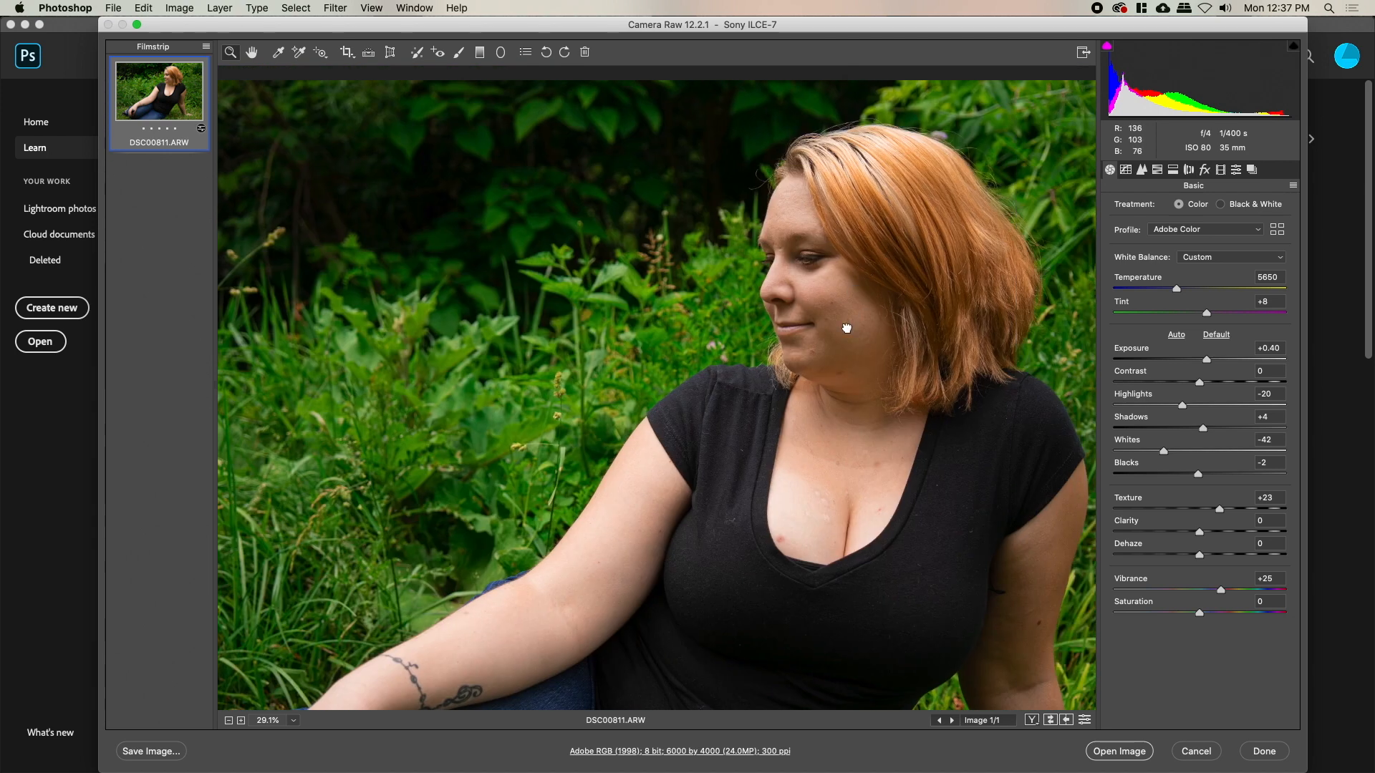
{"action": "left_click_drag", "start_coordinate": [847, 327], "coordinate": [803, 375]}
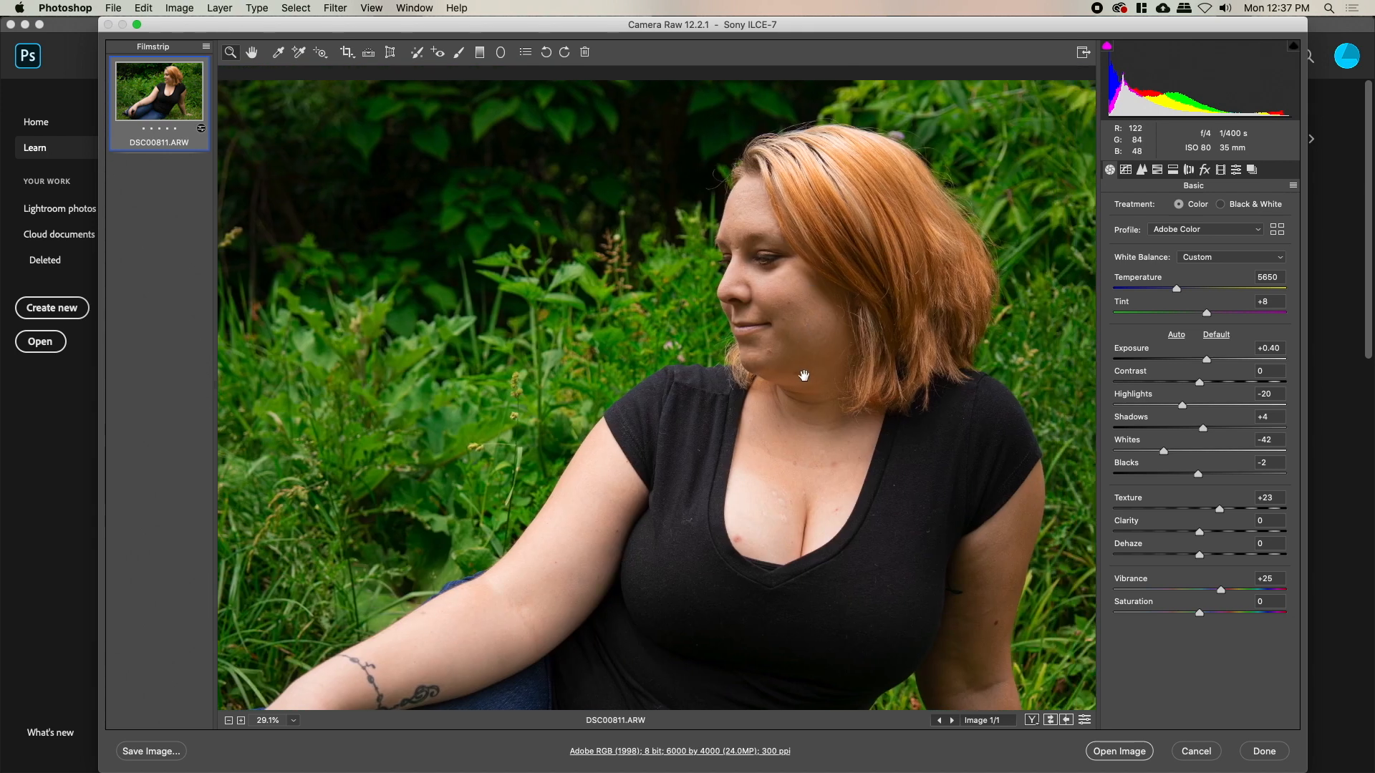
{"action": "left_click", "coordinate": [1156, 169]}
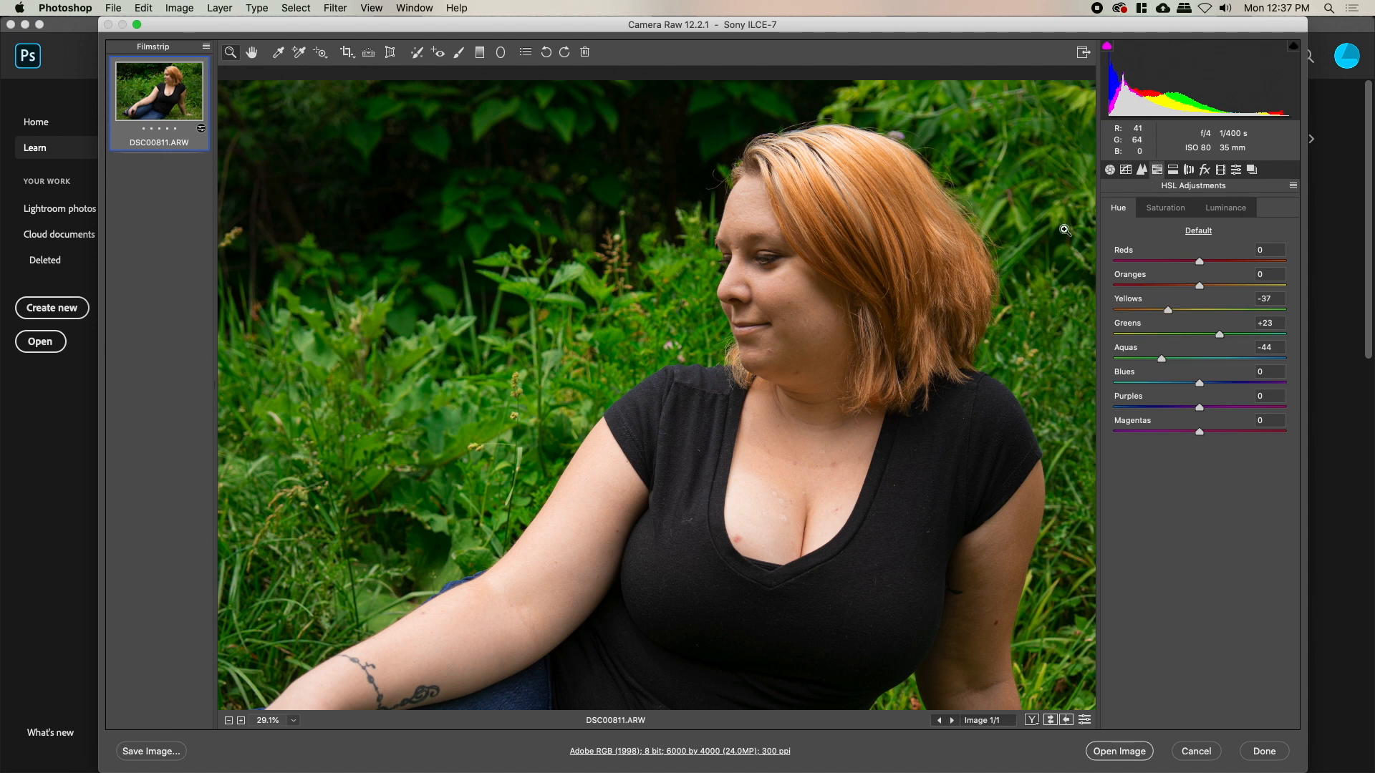
In HSL Saturation, cut Greens to -39 and raise Reds to +8, comparing before and after
{"action": "left_click", "coordinate": [1172, 210]}
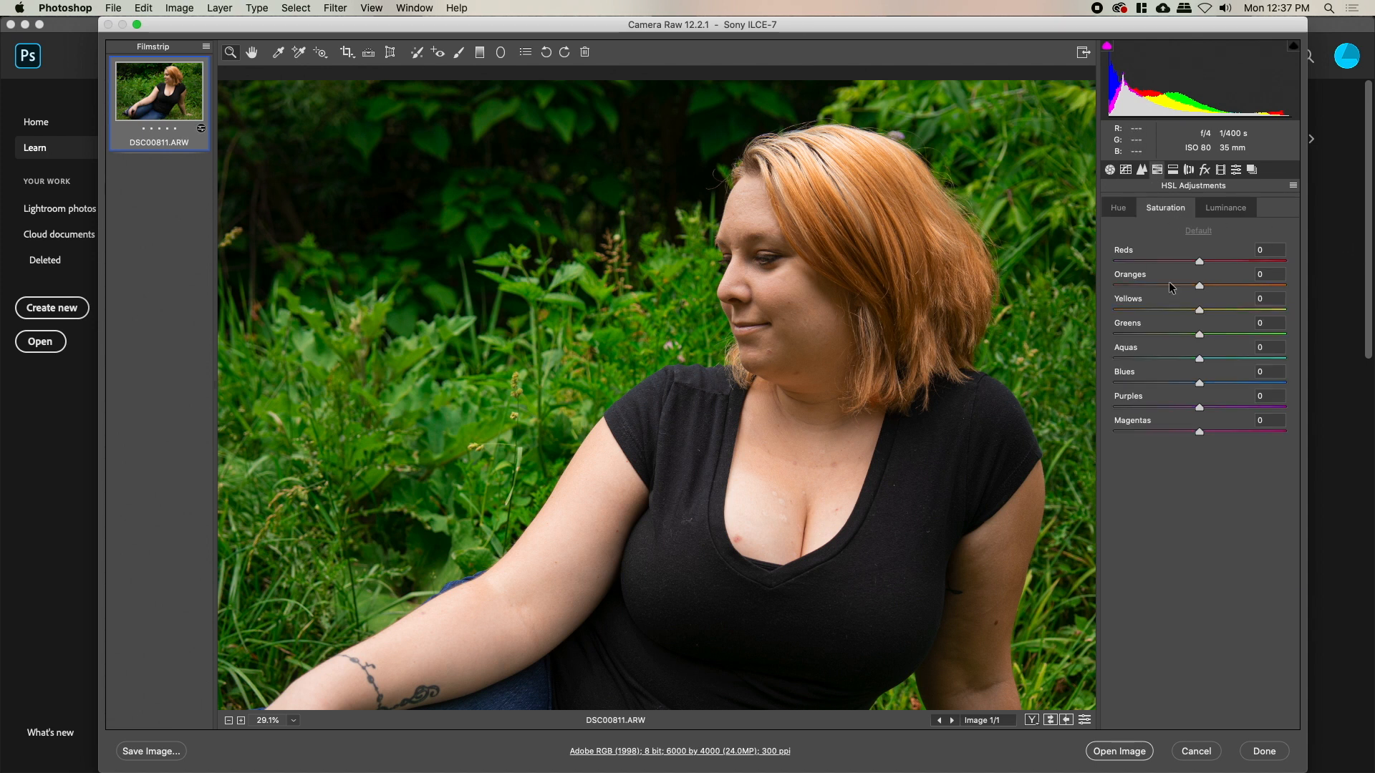
{"action": "left_click_drag", "start_coordinate": [1180, 333], "coordinate": [1166, 334]}
{"action": "left_click", "coordinate": [1203, 262]}
{"action": "left_click_drag", "start_coordinate": [1202, 262], "coordinate": [1222, 312]}
{"action": "key", "text": "super+alt+p"}
{"action": "key", "text": "super+alt+p"}
{"action": "key", "text": "super+alt+p"}
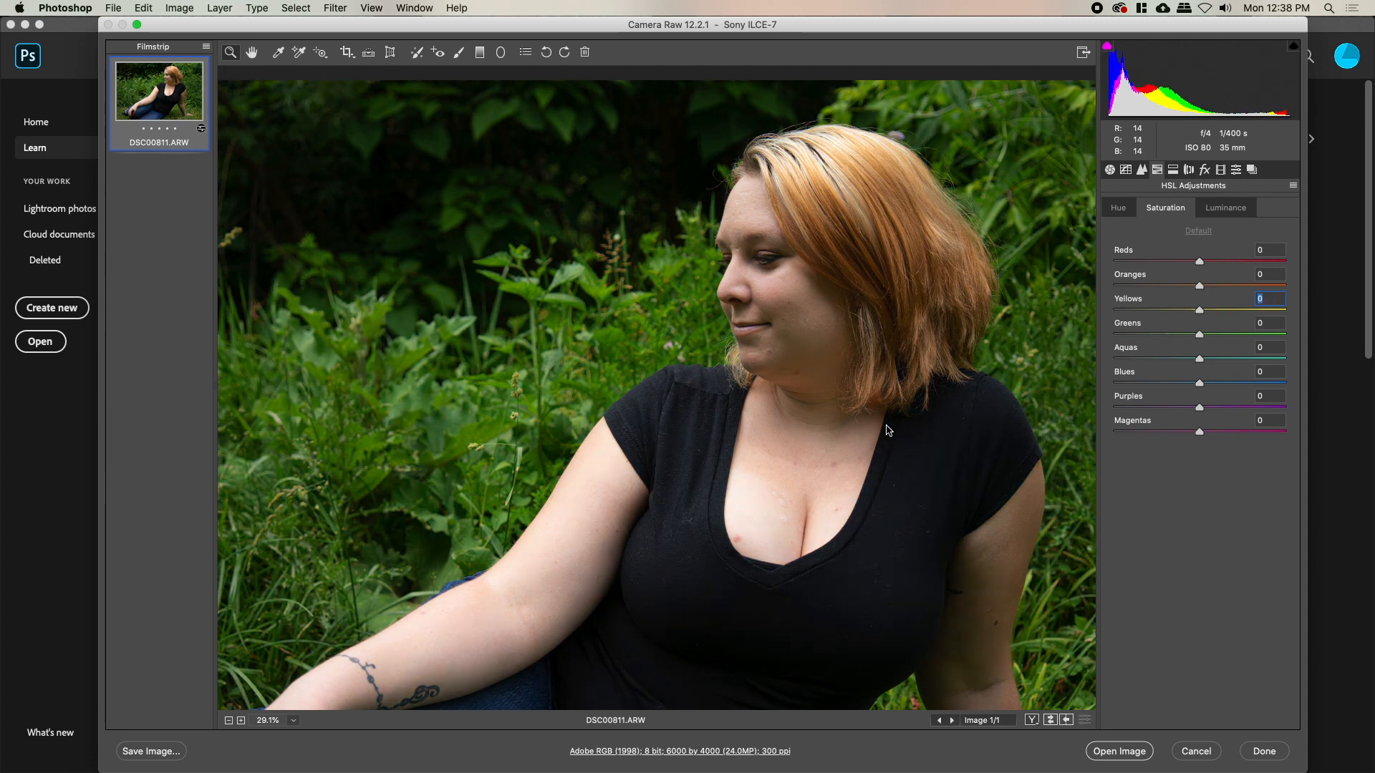
{"action": "key", "text": "super+alt+p"}
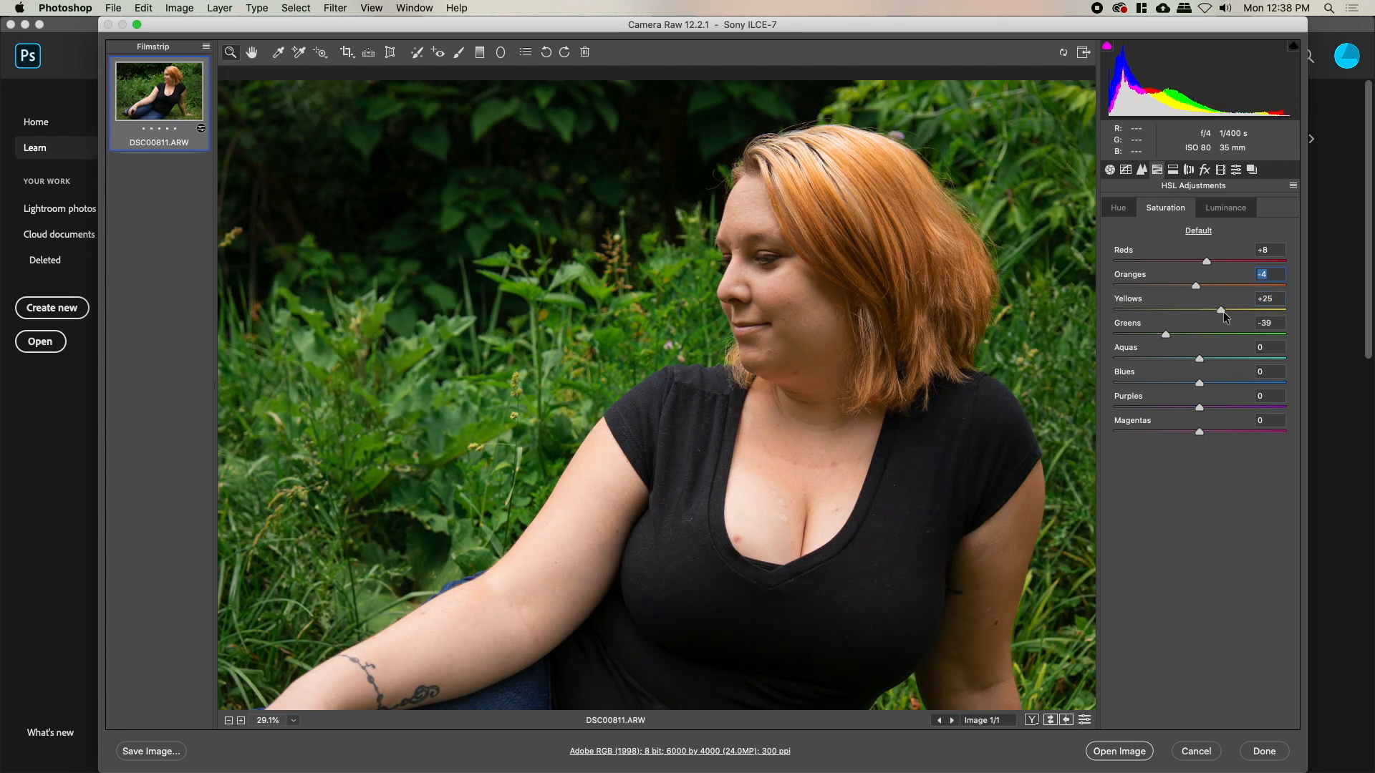
Nudge the Yellows hue, leave Greens luminance at 0, and switch to Open Object
{"action": "left_click", "coordinate": [1122, 207]}
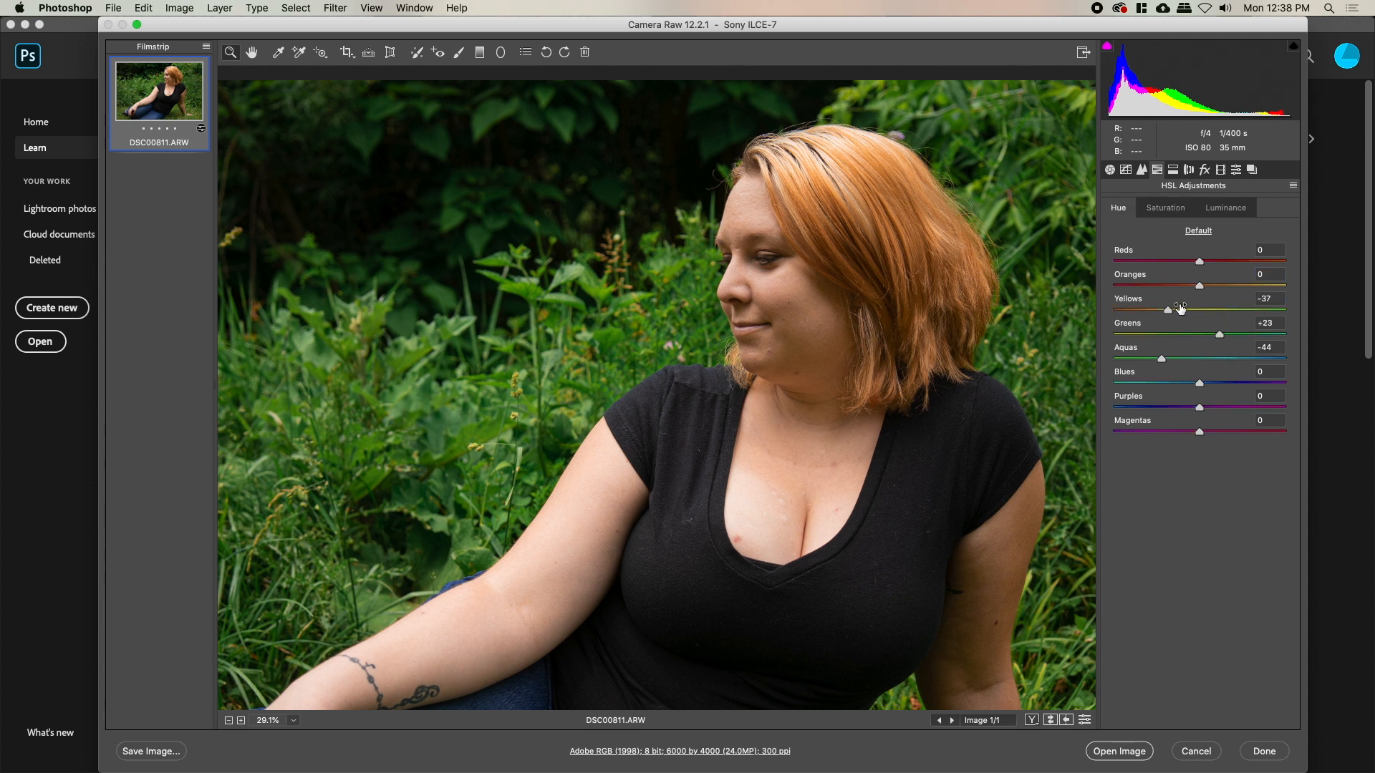
{"action": "left_click_drag", "start_coordinate": [1186, 313], "coordinate": [1192, 311]}
{"action": "left_click", "coordinate": [1226, 208]}
{"action": "scroll", "coordinate": [943, 261], "scroll_direction": "down", "scroll_amount": 4}
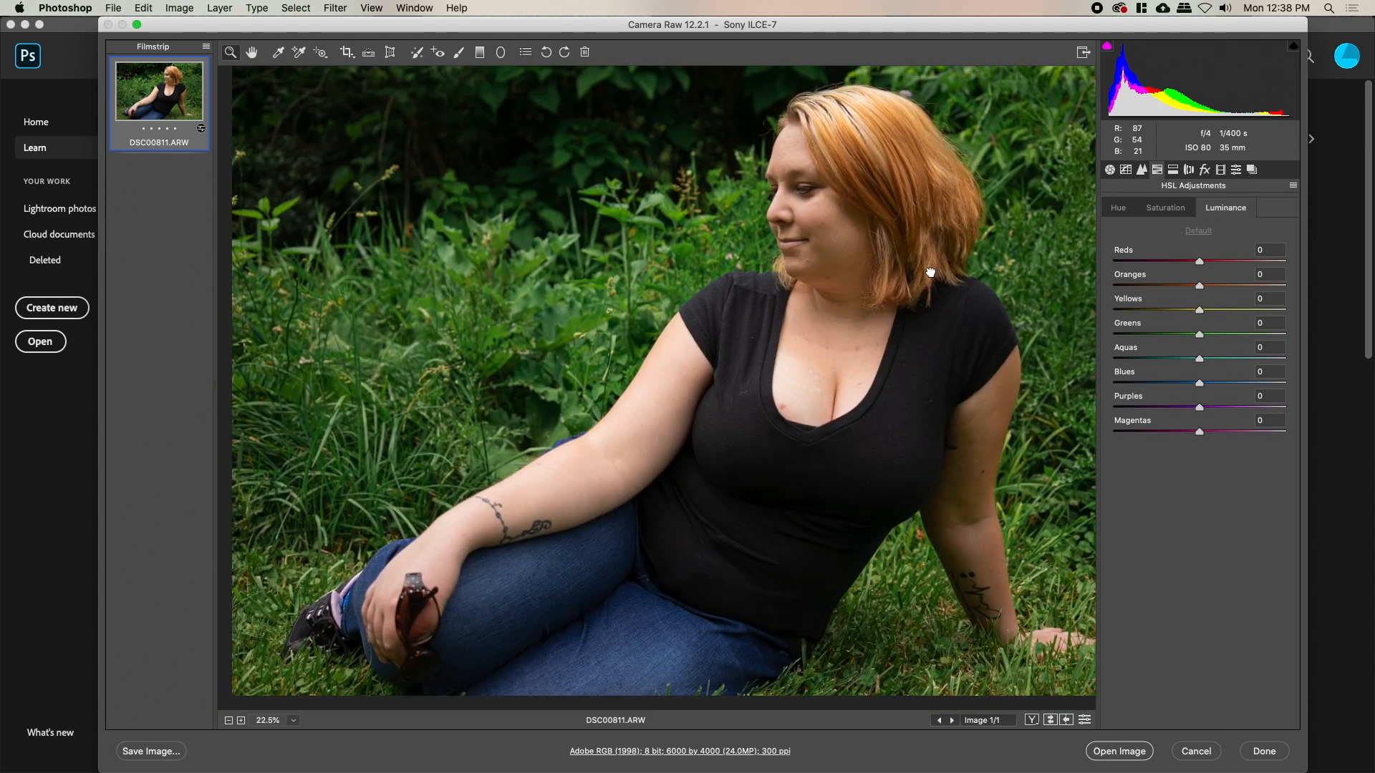
{"action": "mouse_move", "coordinate": [1202, 339]}
{"action": "left_mouse_down"}
{"action": "mouse_move", "coordinate": [1242, 339]}
{"action": "mouse_move", "coordinate": [1127, 336]}
{"action": "mouse_move", "coordinate": [1273, 344]}
{"action": "mouse_move", "coordinate": [1038, 315]}
{"action": "mouse_move", "coordinate": [1200, 340]}
{"action": "left_mouse_up"}
{"action": "scroll", "coordinate": [1011, 311], "scroll_direction": "down", "scroll_amount": 3}
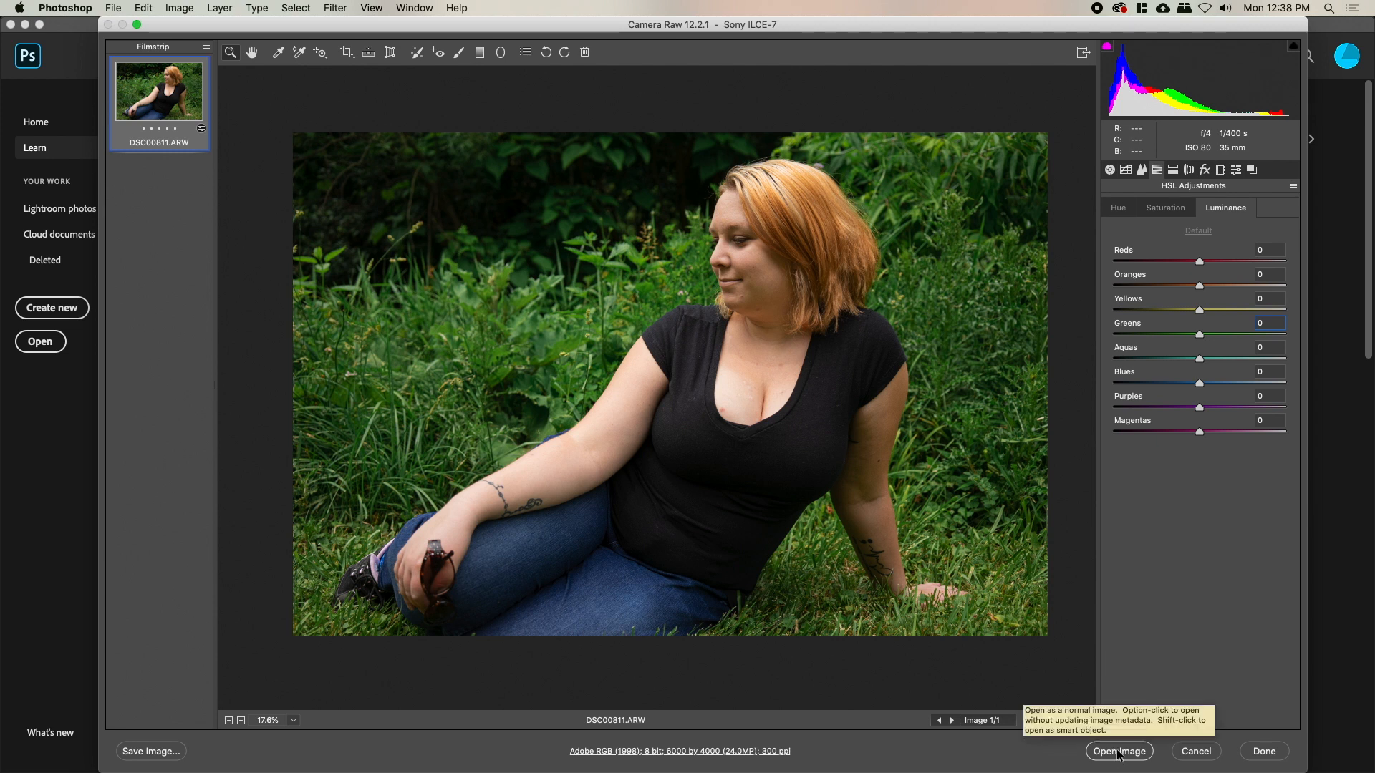
{"action": "key", "text": "shift"}
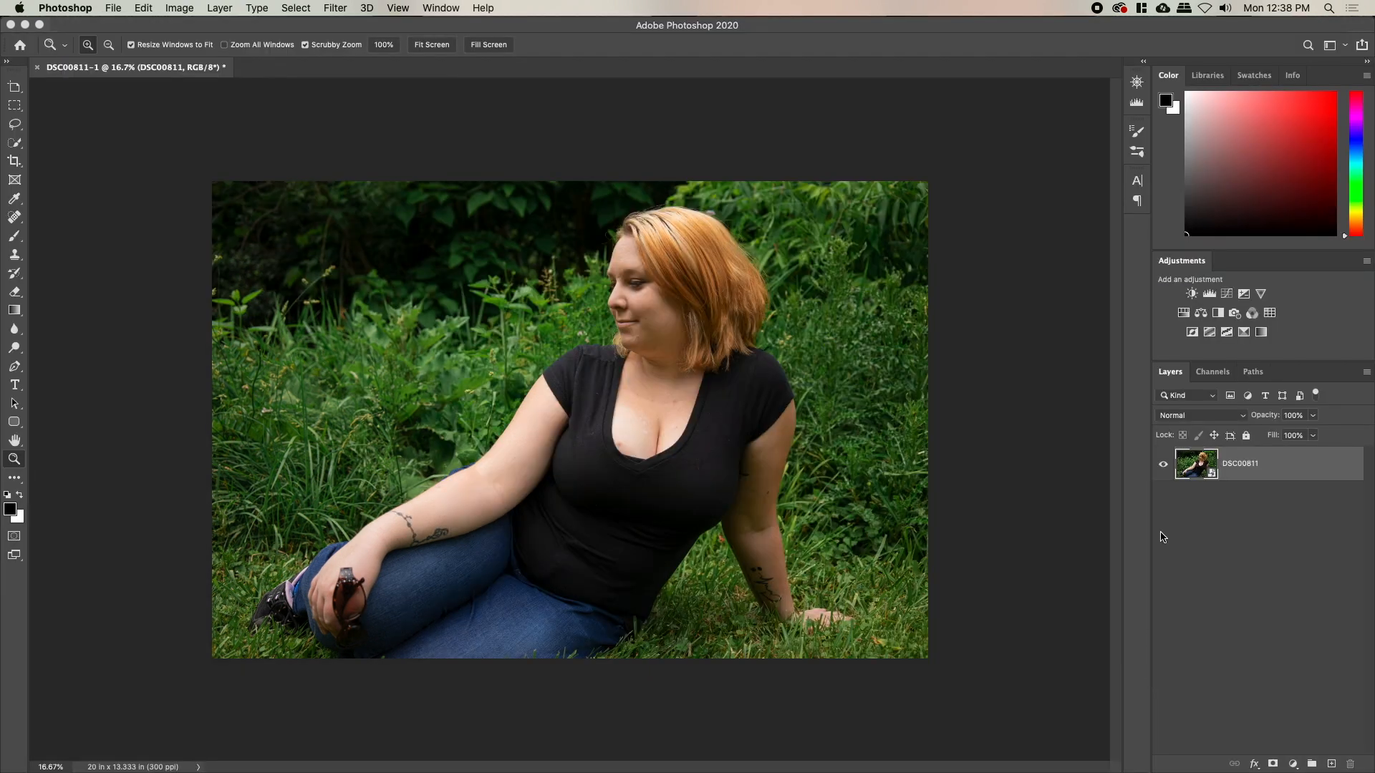
Reopen the DSC00811 smart object's Camera Raw settings, confirm them, and zoom in on the photo
{"action": "double_click", "coordinate": [1196, 464]}
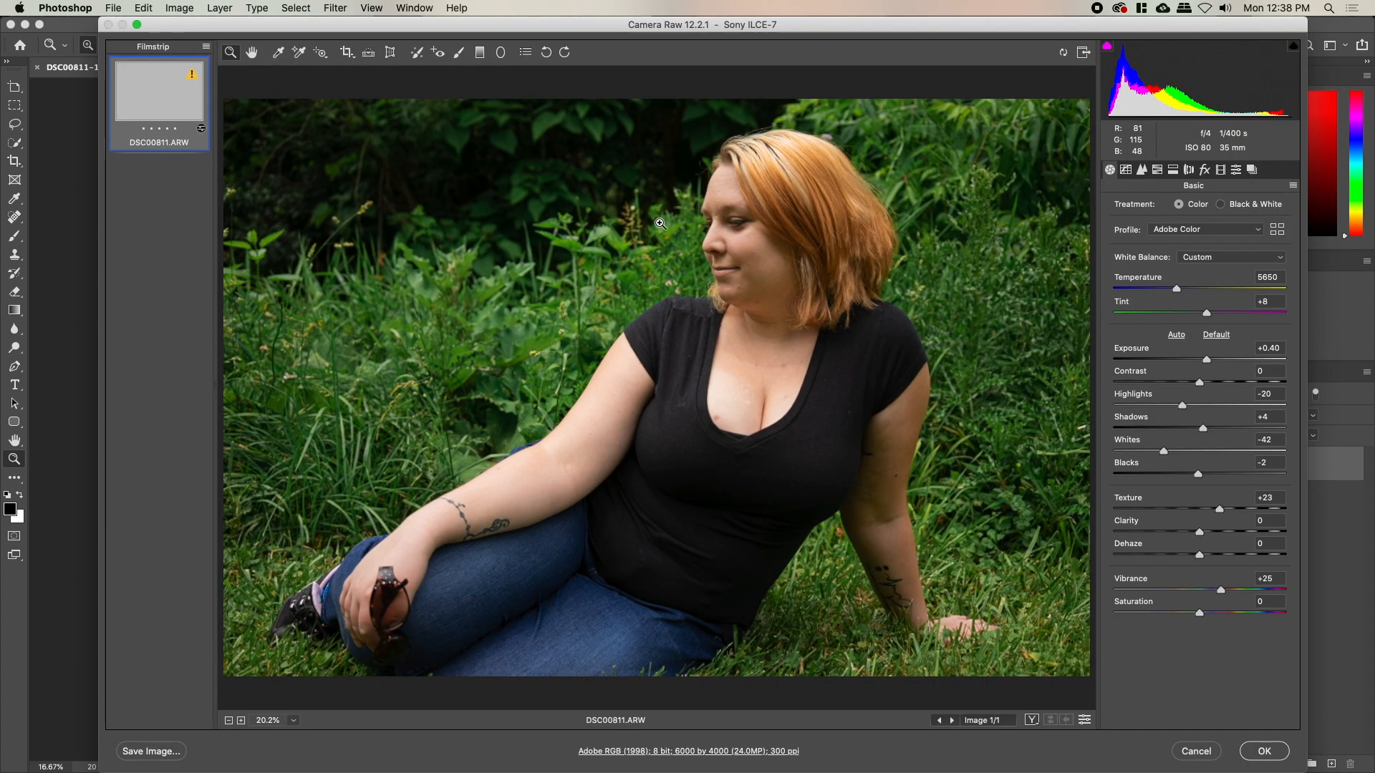
{"action": "left_click", "coordinate": [1261, 755]}
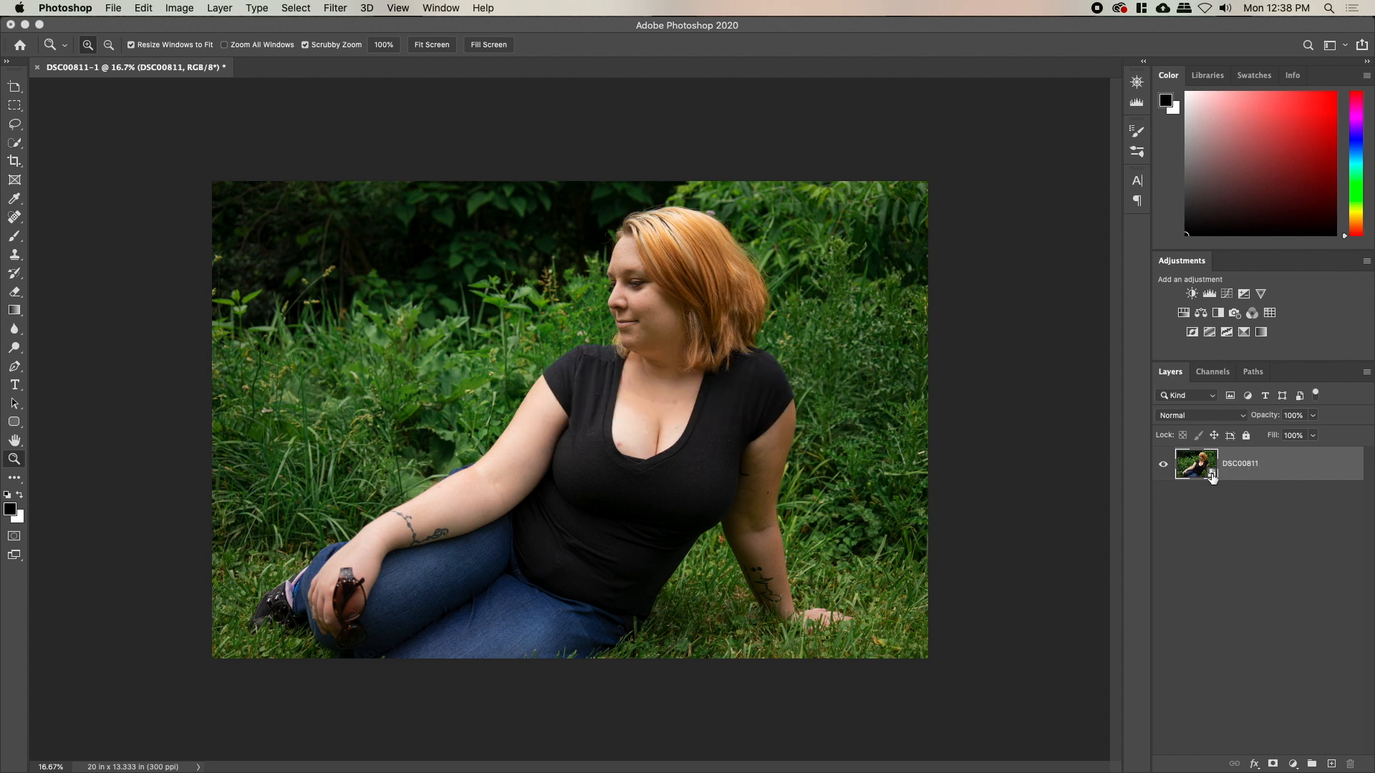
{"action": "left_click_drag", "start_coordinate": [699, 426], "coordinate": [713, 428]}
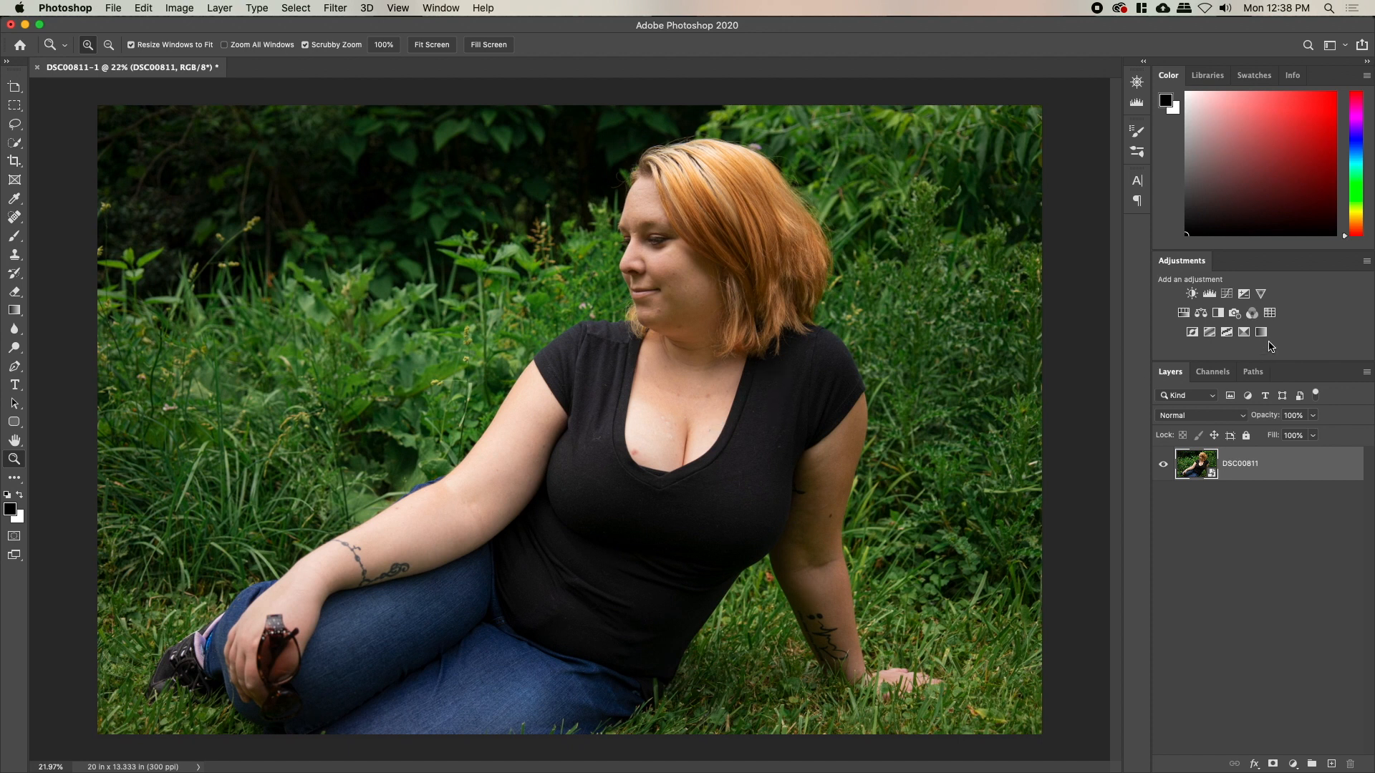
Add a Curves adjustment layer and lift the Red channel highlights, then view Green and Blue
{"action": "left_click", "coordinate": [1244, 294]}
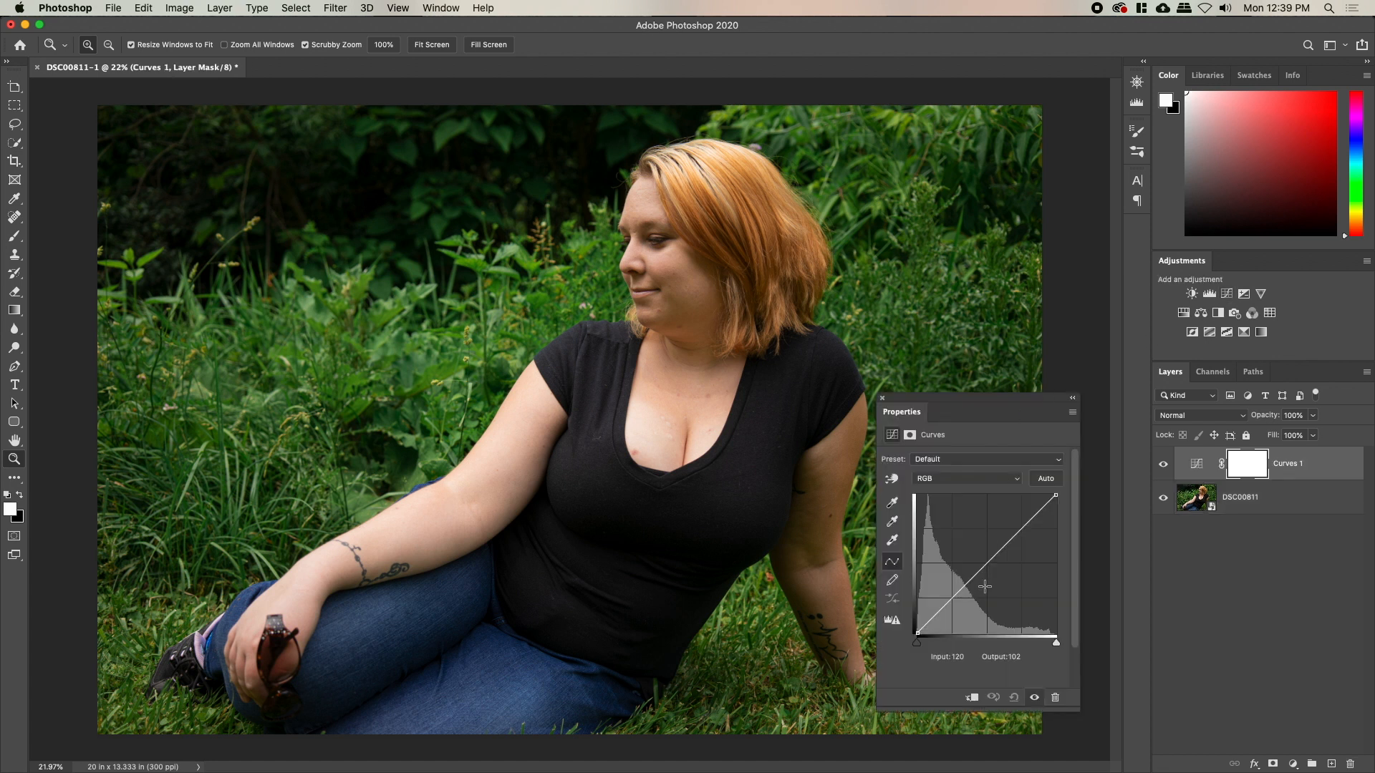
{"action": "left_click", "coordinate": [968, 481]}
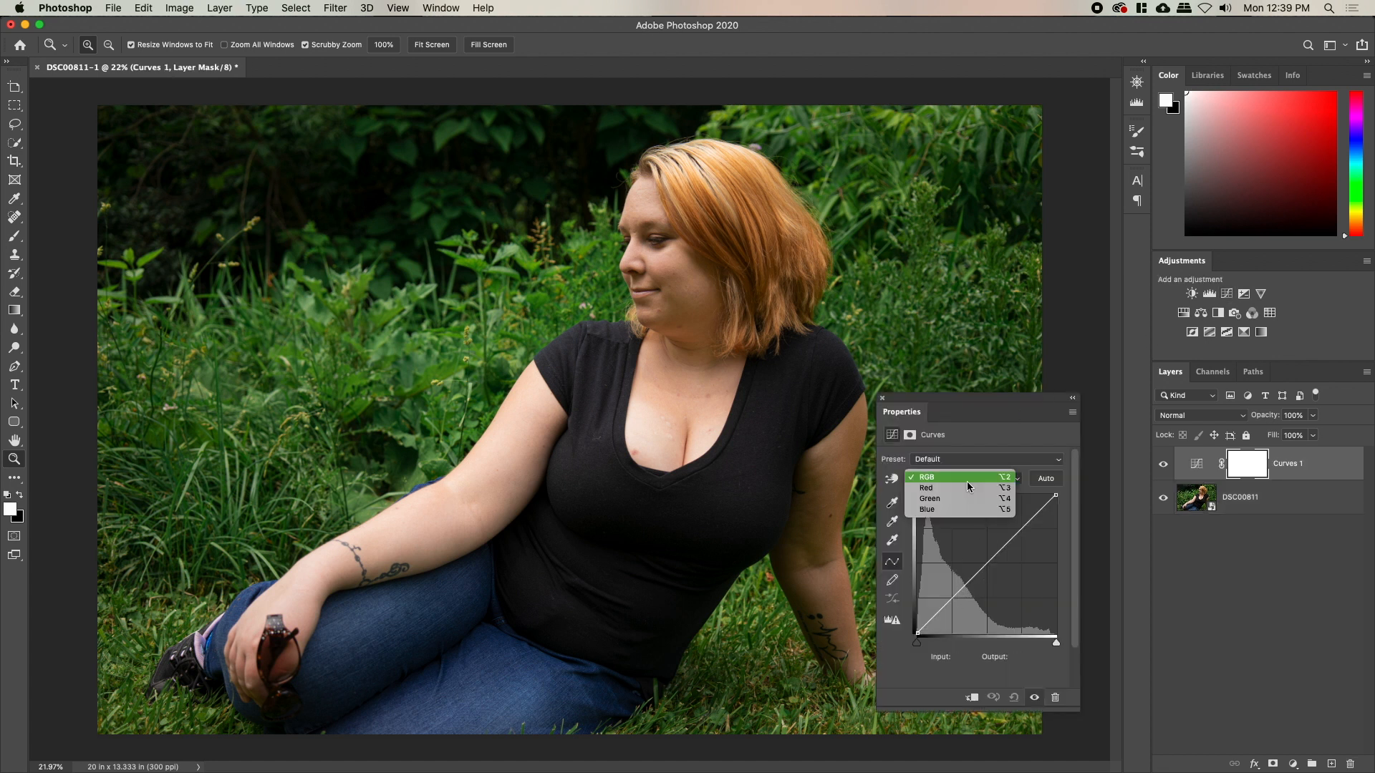
{"action": "left_click", "coordinate": [971, 490]}
{"action": "left_click_drag", "start_coordinate": [1031, 522], "coordinate": [1025, 518]}
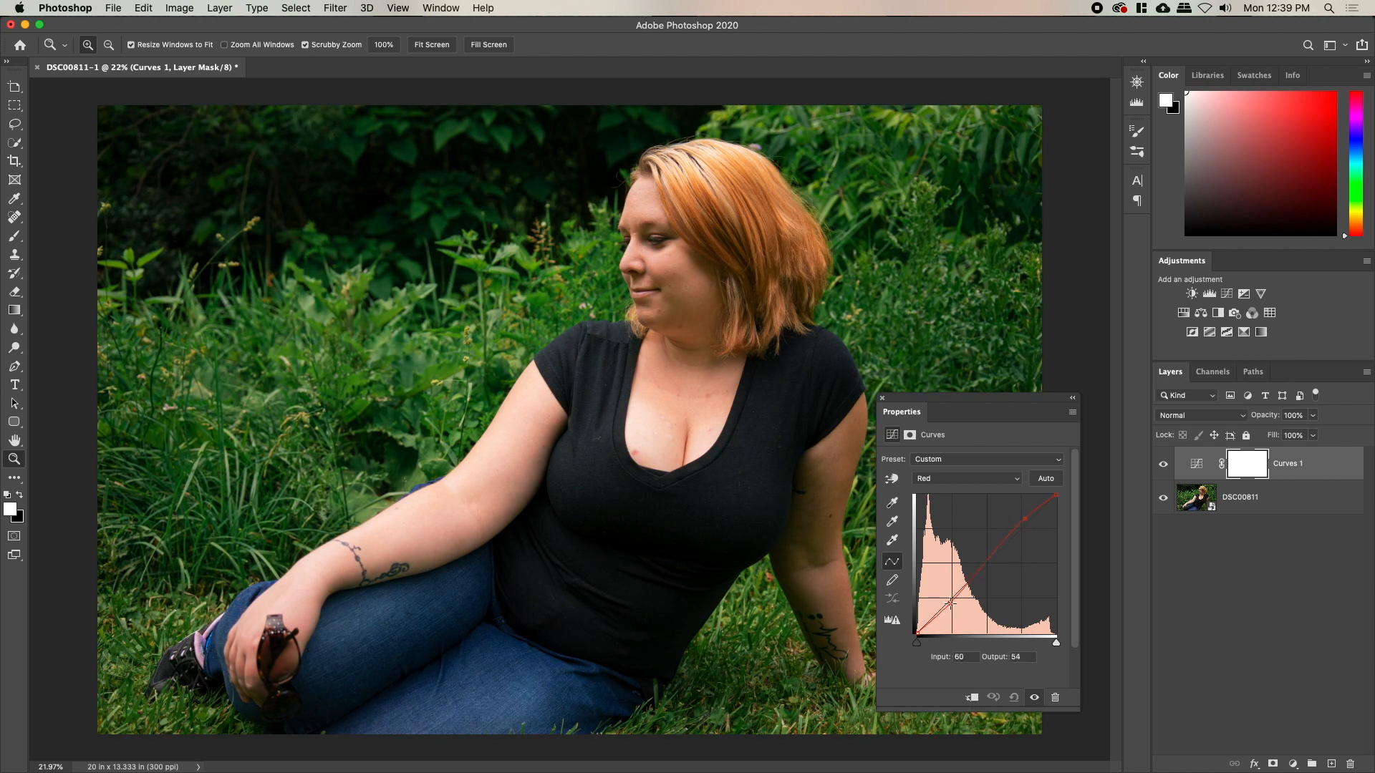
{"action": "left_click", "coordinate": [971, 478]}
{"action": "left_click", "coordinate": [971, 490]}
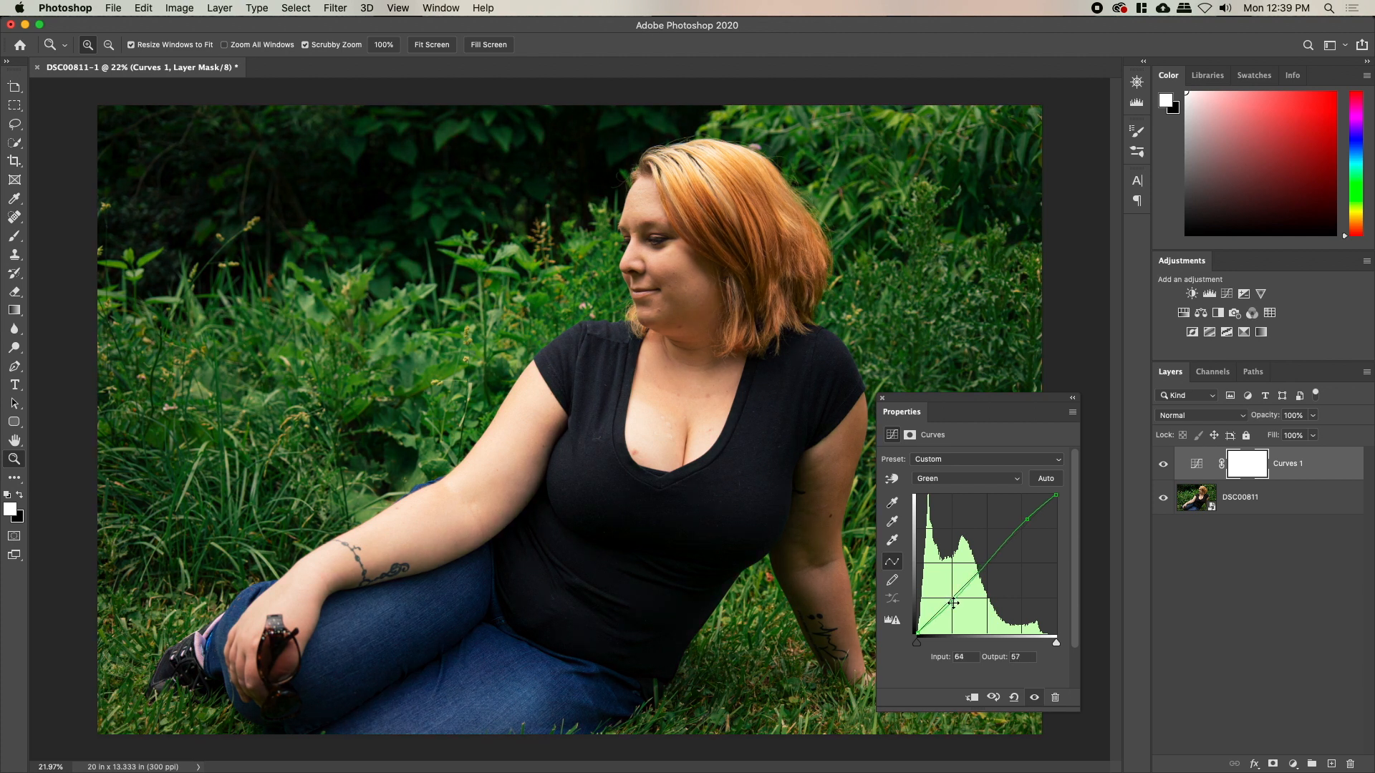
{"action": "left_click", "coordinate": [957, 479]}
{"action": "left_click", "coordinate": [958, 493]}
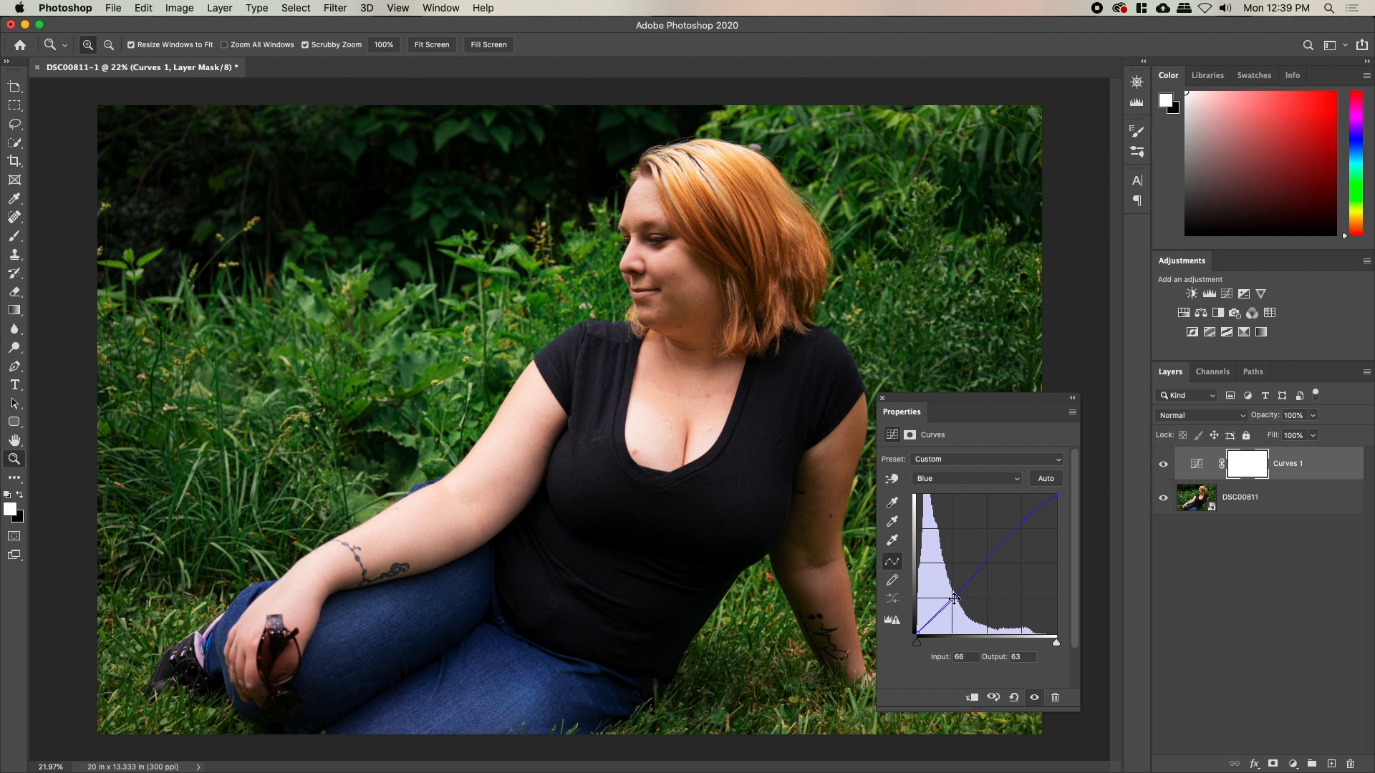
Toggle the Curves layer on and off to compare, then zoom in on the face and shoulder
{"action": "left_click", "coordinate": [1165, 465]}
{"action": "left_click", "coordinate": [1167, 466]}
{"action": "left_click", "coordinate": [1167, 465]}
{"action": "left_click", "coordinate": [1167, 465]}
{"action": "left_click", "coordinate": [1167, 464]}
{"action": "left_click", "coordinate": [1167, 465]}
{"action": "left_click", "coordinate": [1167, 465]}
{"action": "left_click", "coordinate": [1167, 465]}
{"action": "left_click", "coordinate": [603, 334]}
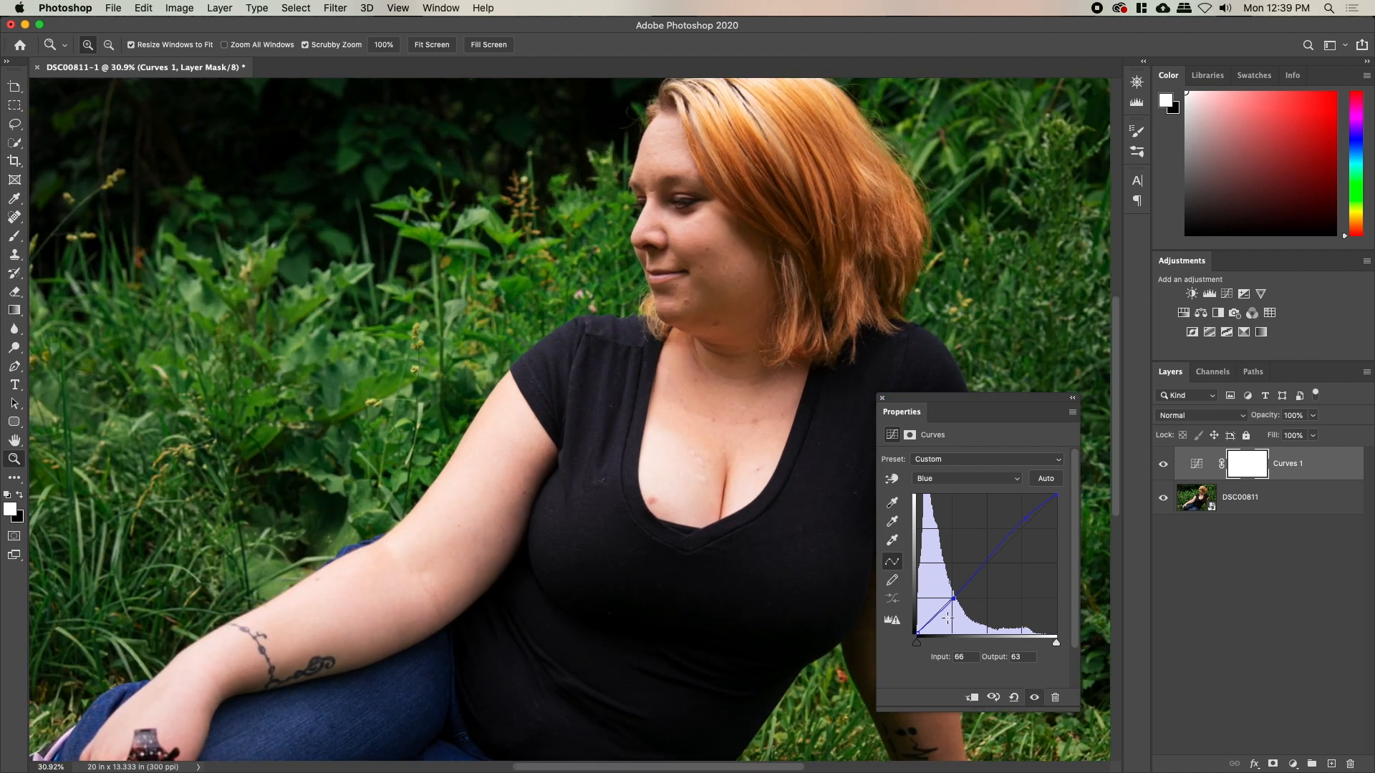
Raise the Blue and Green curve highlights and pull down the Red shadows
{"action": "left_click_drag", "start_coordinate": [1015, 522], "coordinate": [1017, 517]}
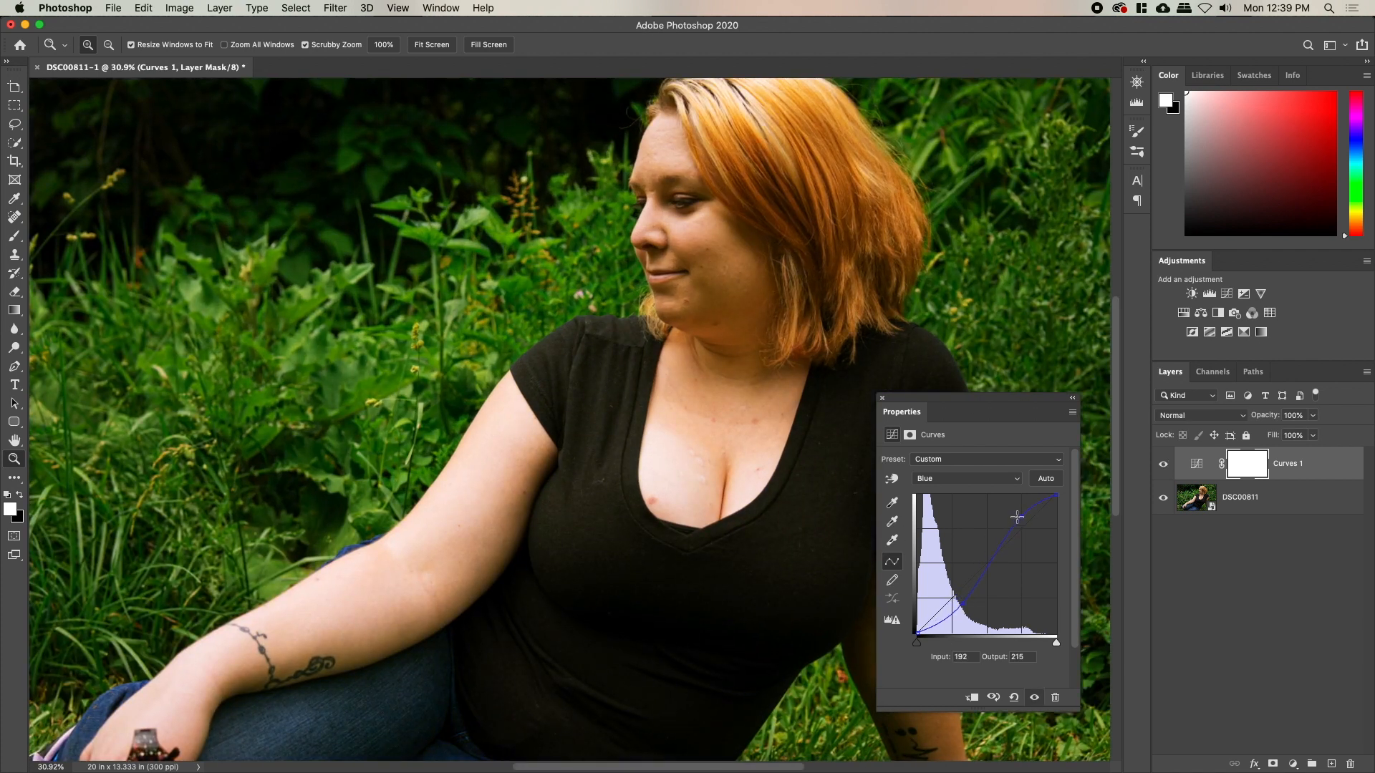
{"action": "left_click", "coordinate": [999, 478]}
{"action": "left_click", "coordinate": [996, 466]}
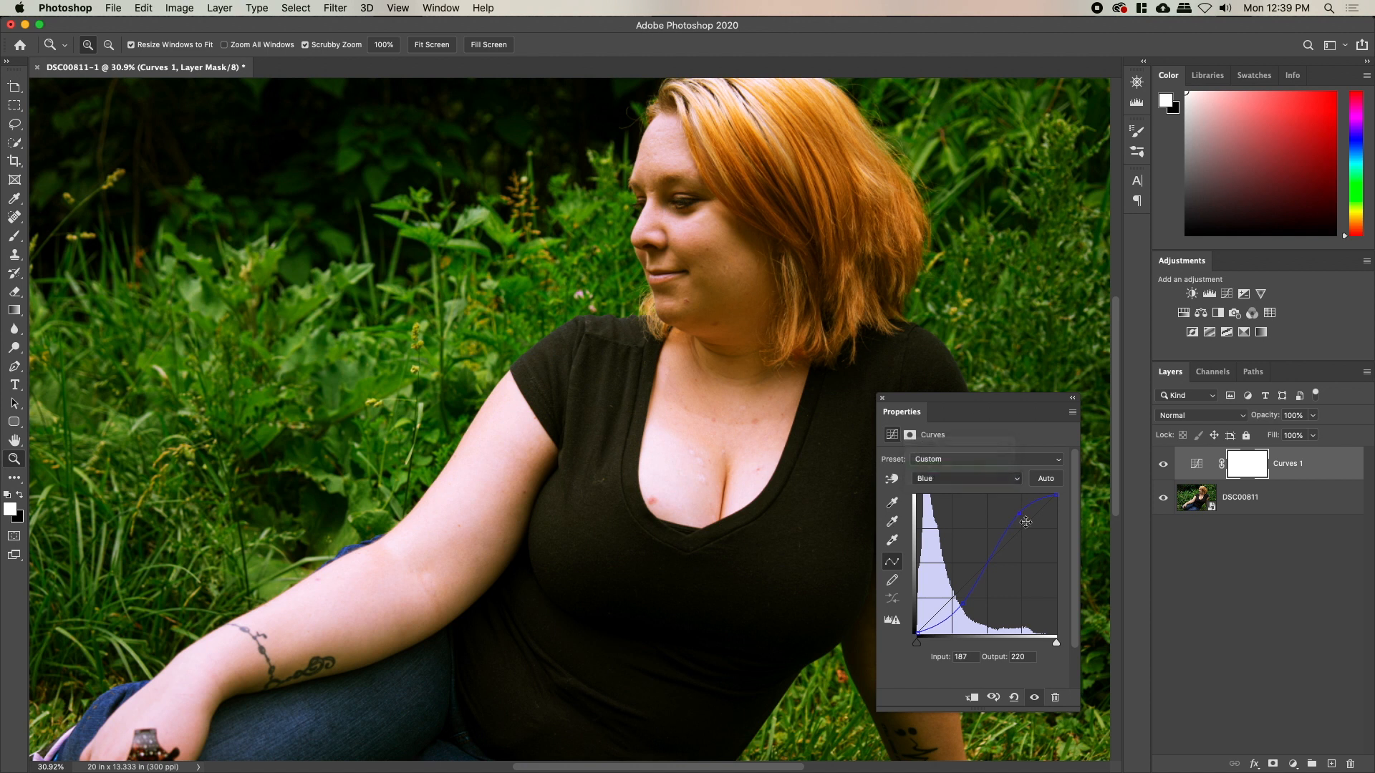
{"action": "left_click_drag", "start_coordinate": [1026, 522], "coordinate": [1020, 513]}
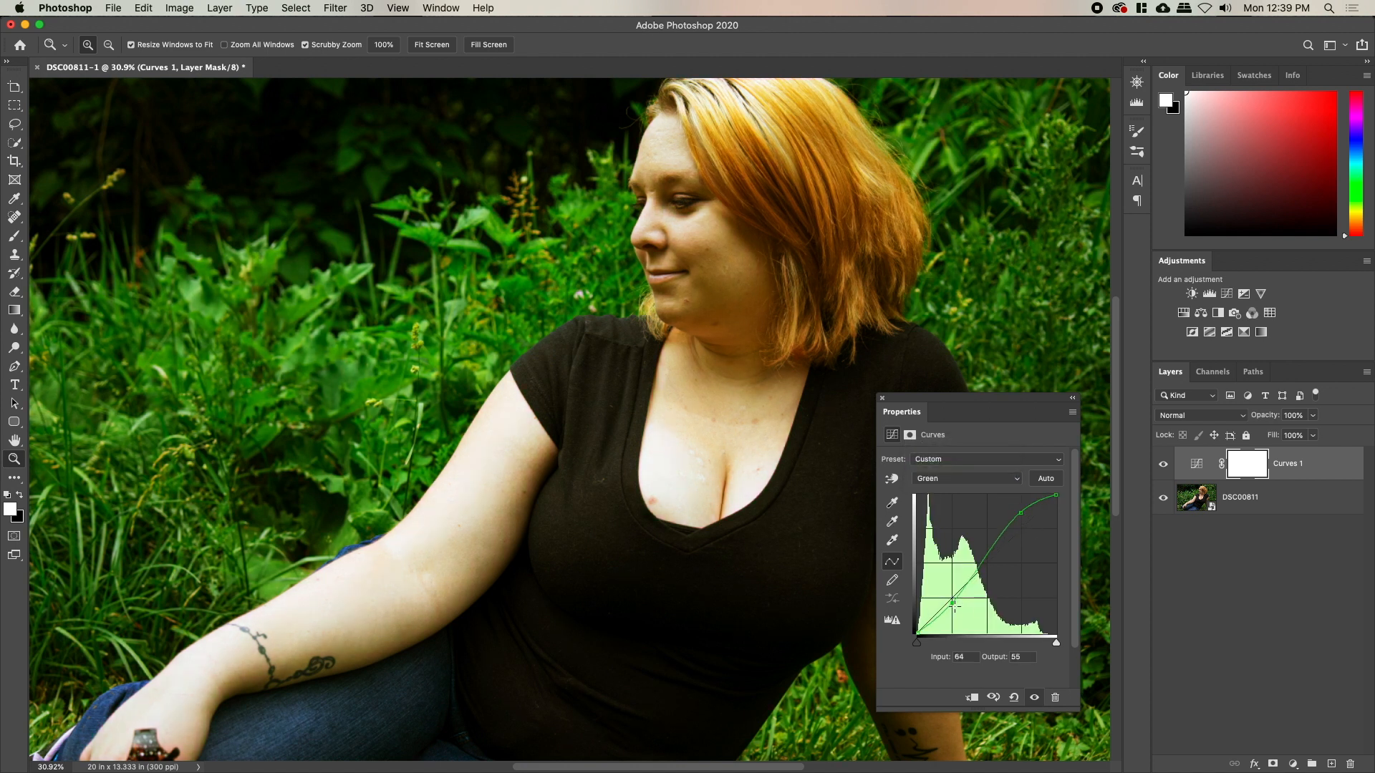
{"action": "left_click", "coordinate": [955, 477]}
{"action": "left_click", "coordinate": [954, 466]}
{"action": "left_click", "coordinate": [1024, 518]}
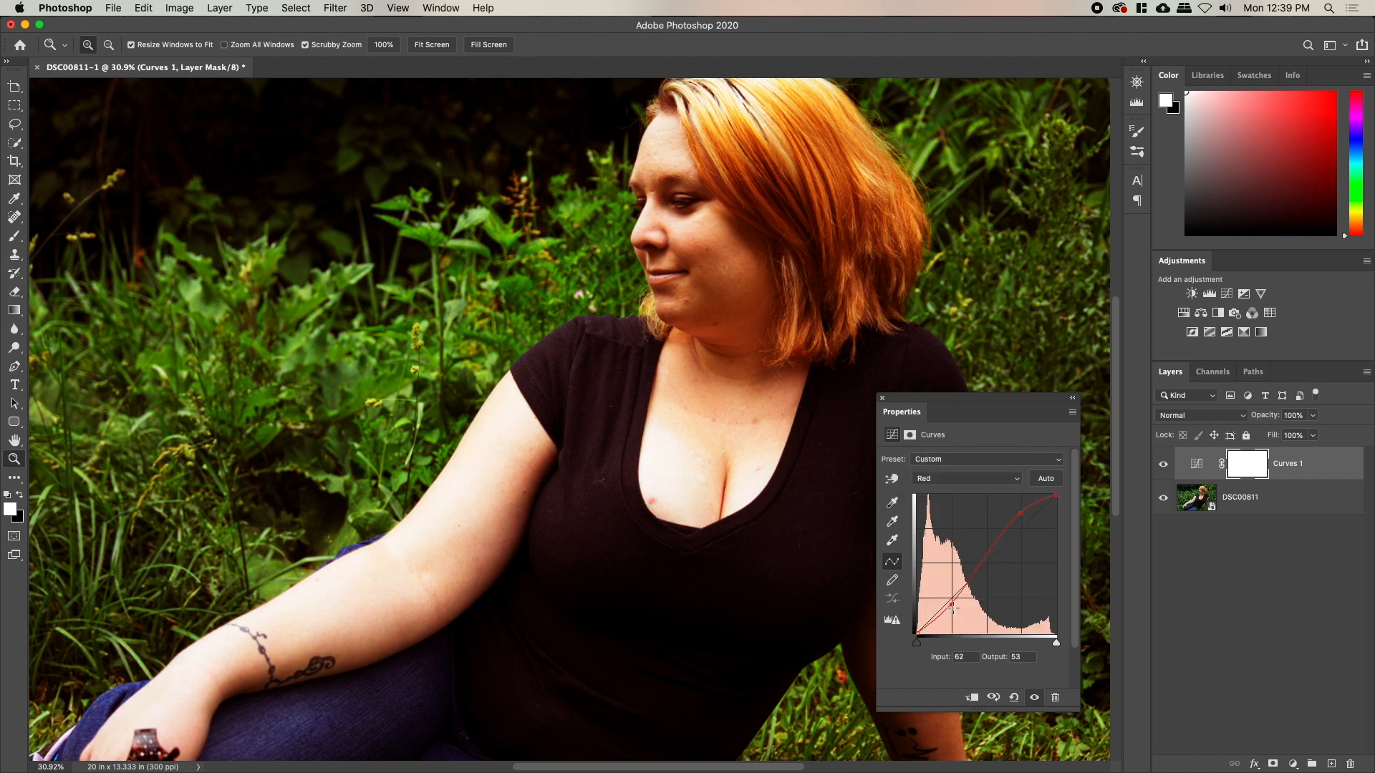
{"action": "left_click_drag", "start_coordinate": [953, 608], "coordinate": [958, 611]}
{"action": "left_click", "coordinate": [884, 399]}
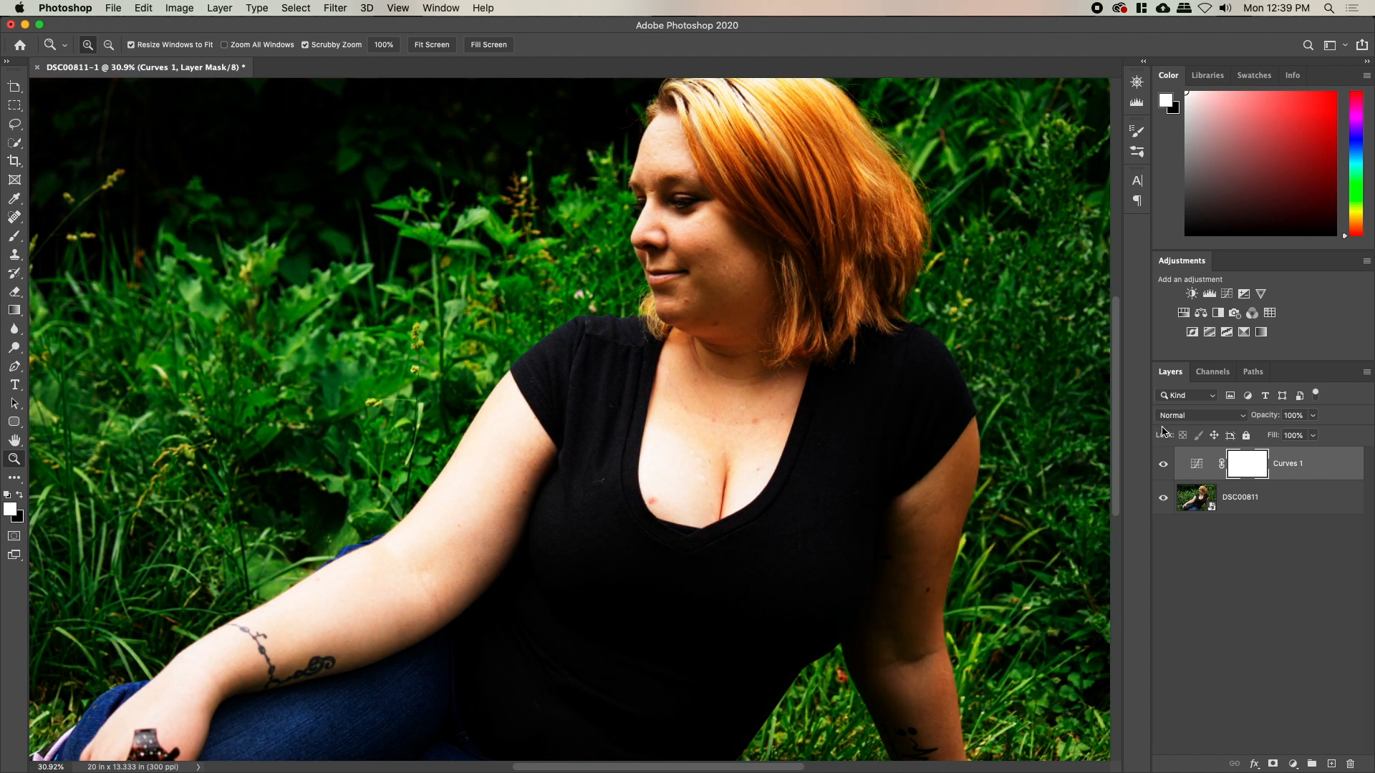
Set the Curves layer blend mode to Luminosity and toggle it to compare
{"action": "left_click", "coordinate": [1172, 417]}
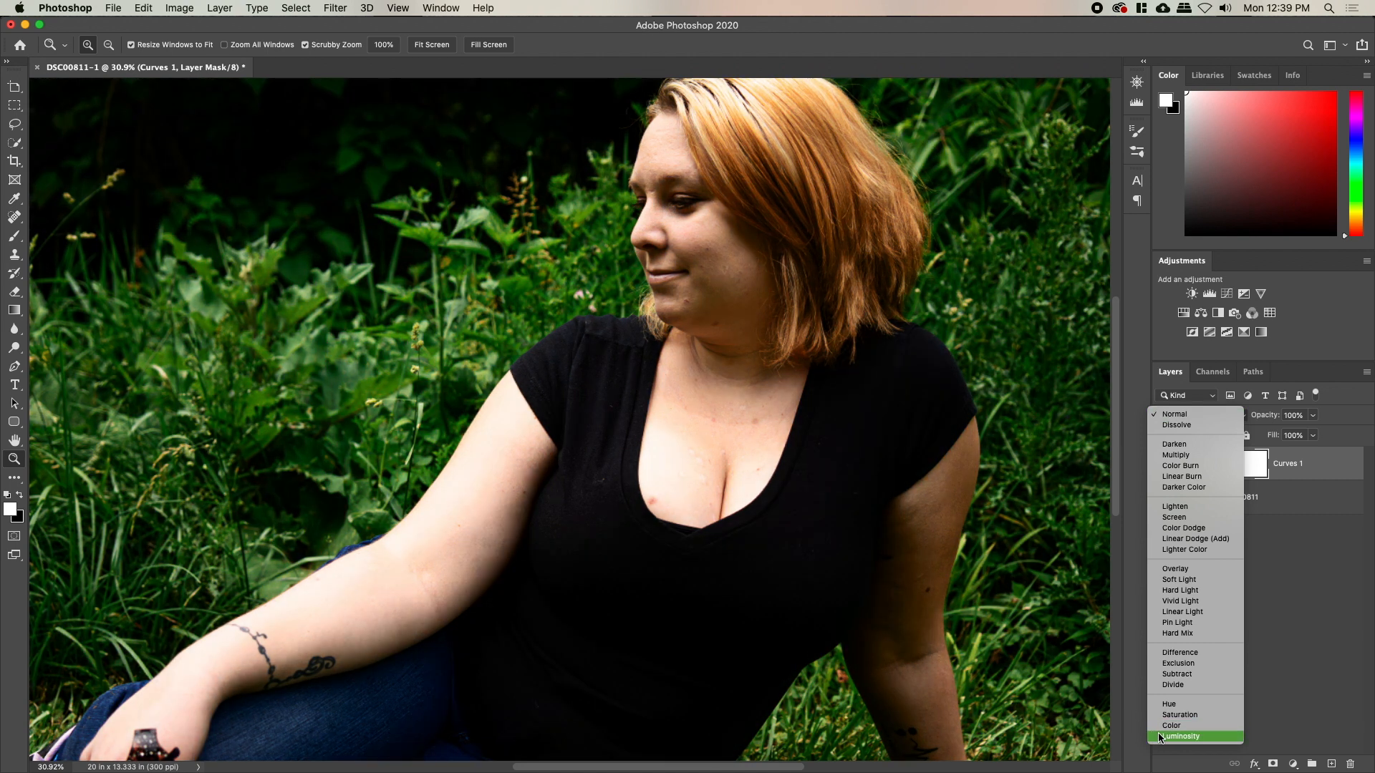
{"action": "left_click", "coordinate": [1163, 736]}
{"action": "scroll", "coordinate": [809, 544], "scroll_direction": "down", "scroll_amount": 5}
{"action": "scroll", "coordinate": [809, 544], "scroll_direction": "up", "scroll_amount": 3}
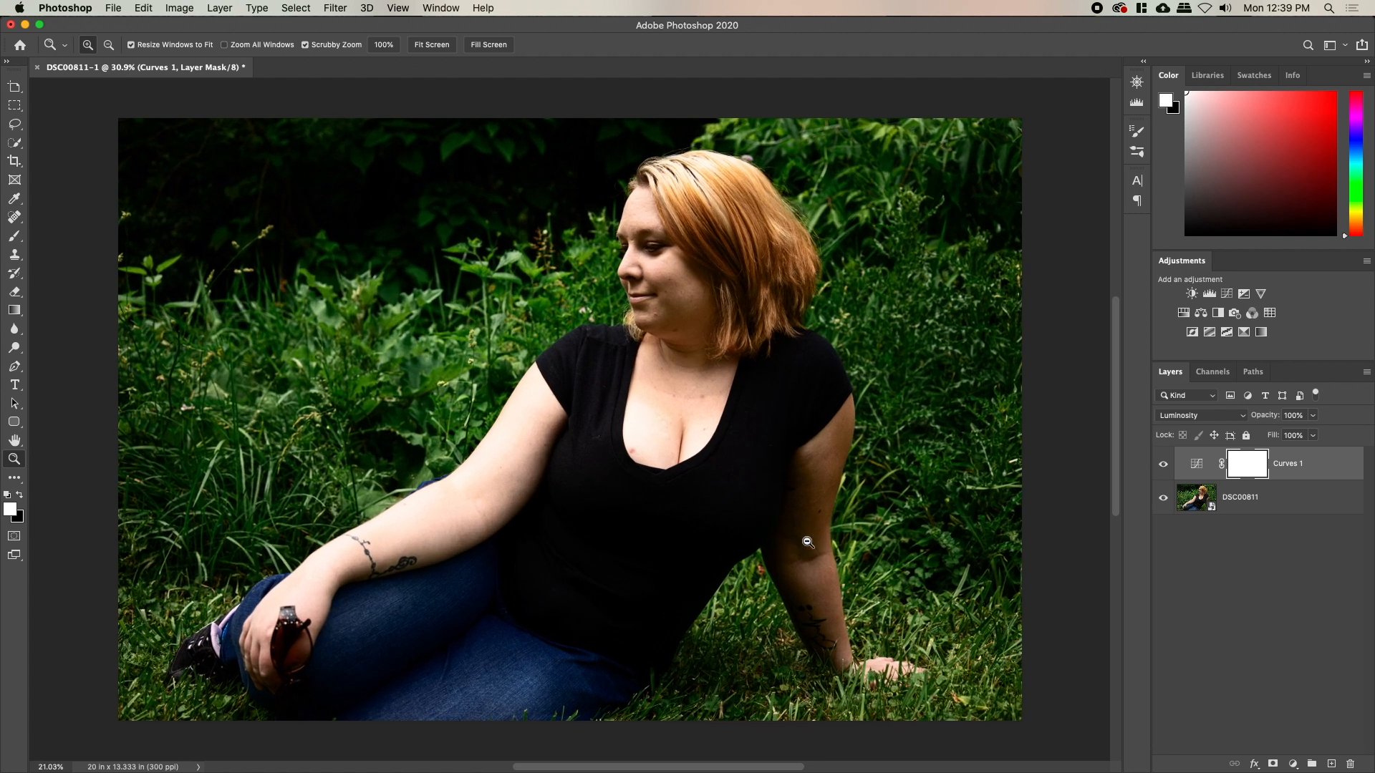
{"action": "left_click", "coordinate": [1164, 467]}
{"action": "left_click", "coordinate": [1163, 467]}
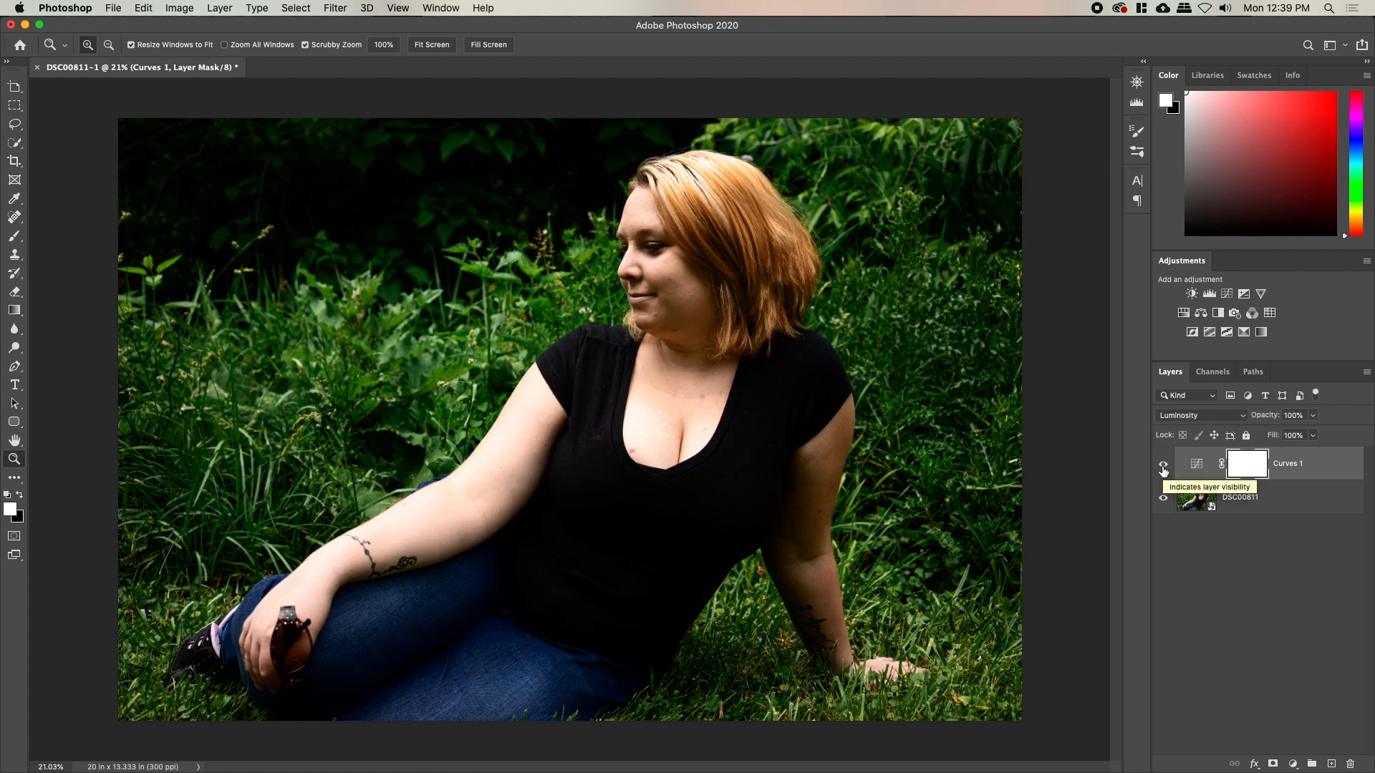
Delete Curves 1 and add a new Curves layer with a raised upper and lowered lower point
{"action": "key", "text": "BackSpace"}
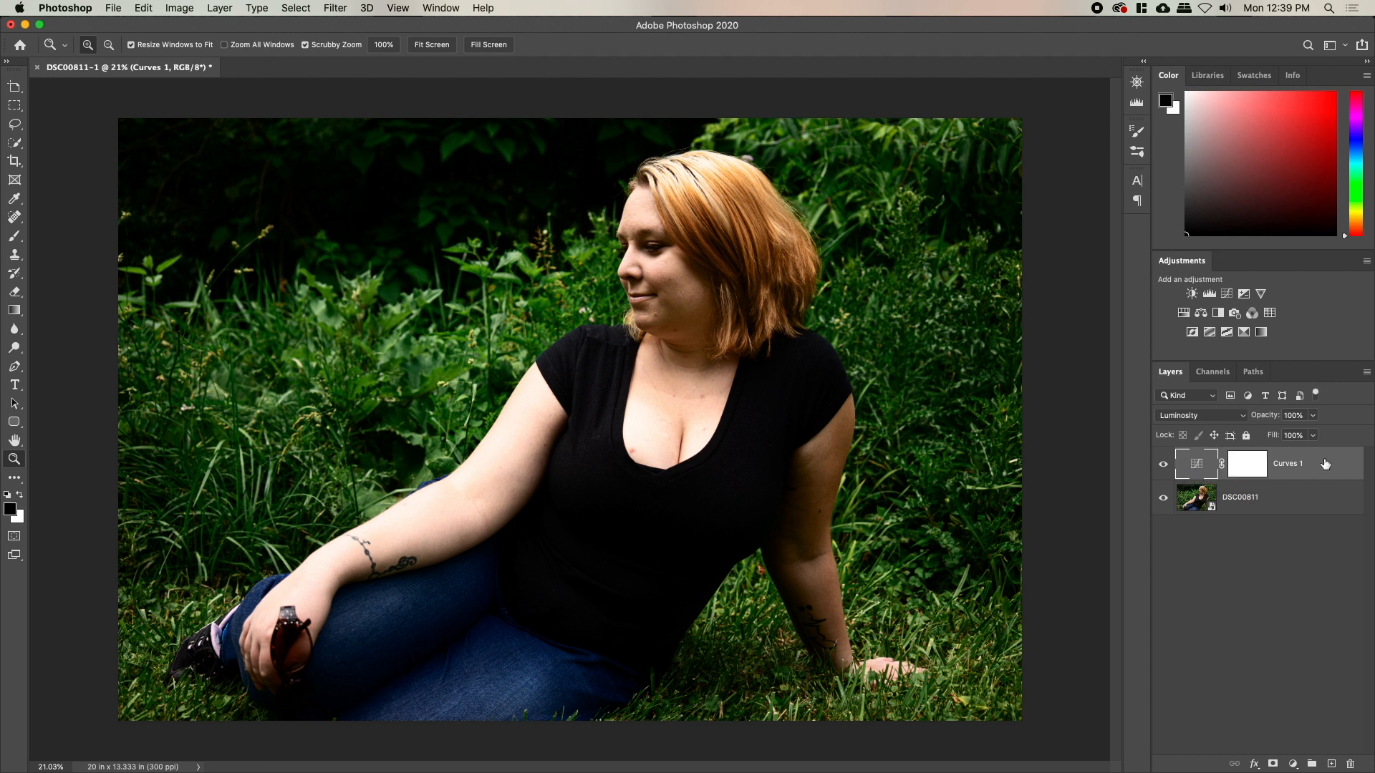
{"action": "left_click", "coordinate": [1226, 294]}
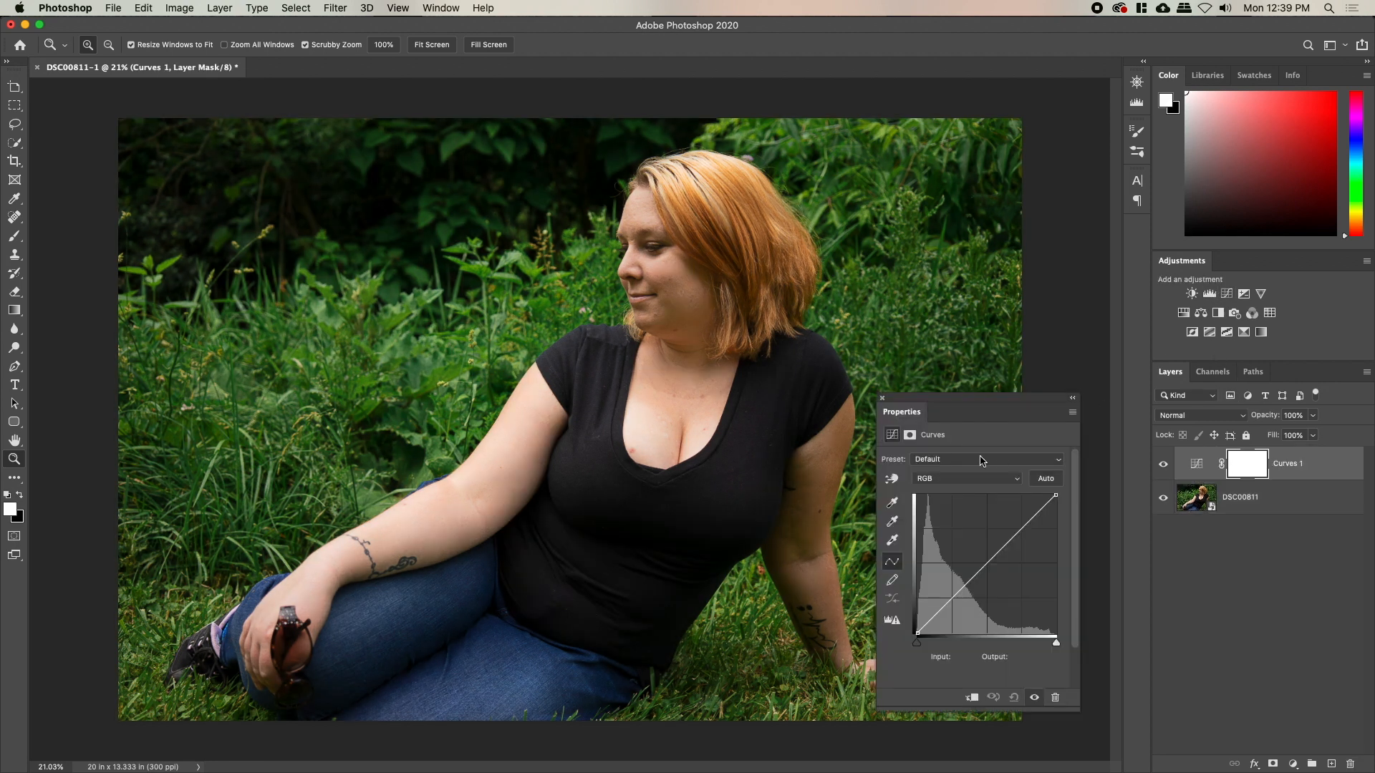
{"action": "left_click_drag", "start_coordinate": [1013, 531], "coordinate": [1016, 526]}
{"action": "left_click_drag", "start_coordinate": [973, 572], "coordinate": [932, 613]}
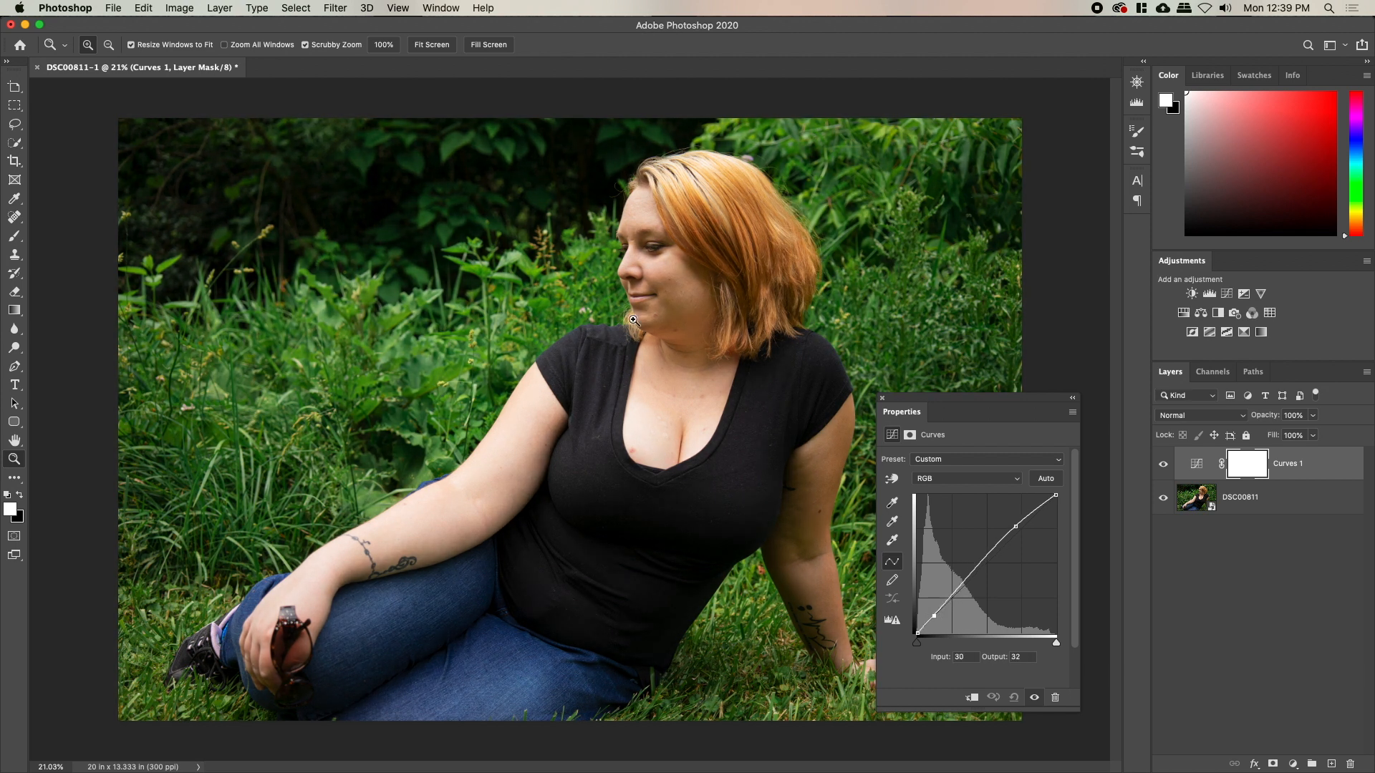
{"action": "left_click", "coordinate": [883, 401]}
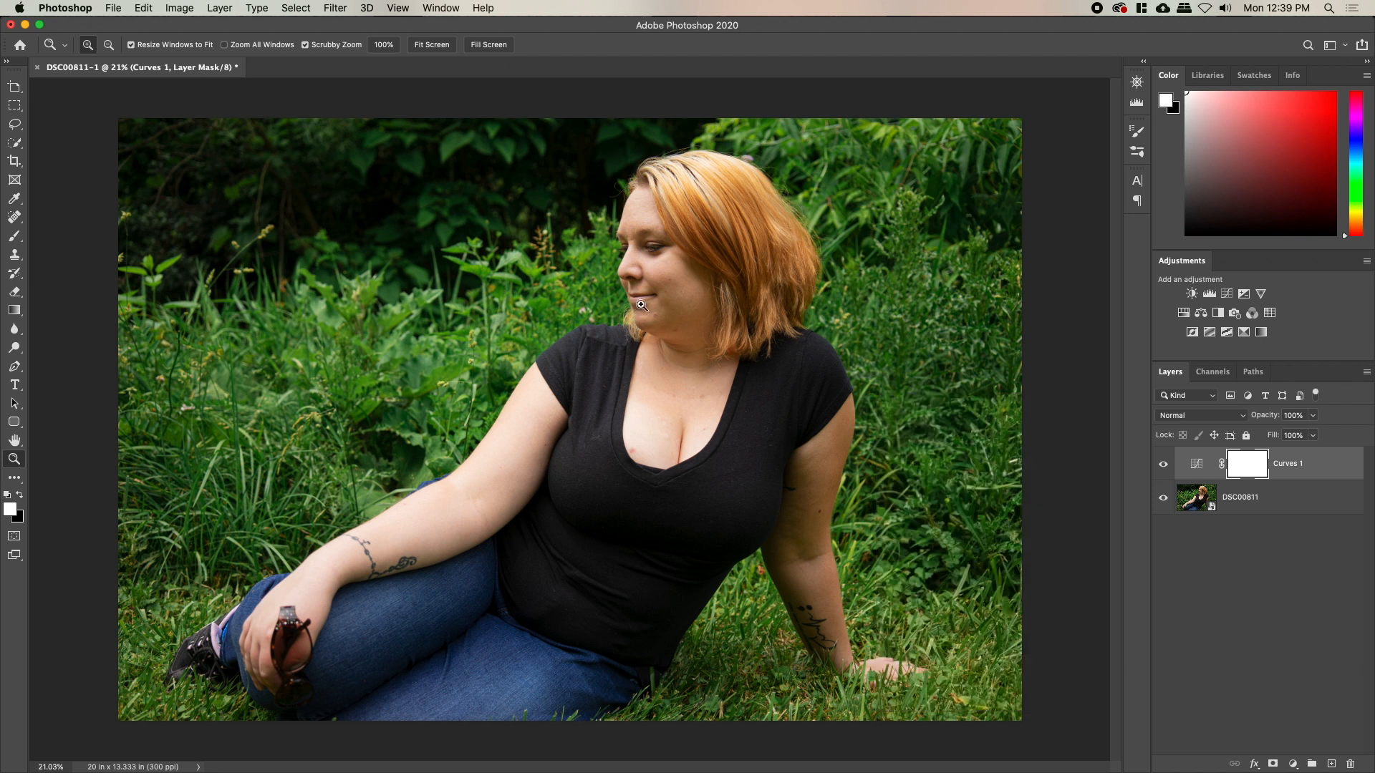
Zoom in on her face, hide Curves 1 and select the DSC00811 layer
{"action": "left_click_drag", "start_coordinate": [643, 250], "coordinate": [819, 418]}
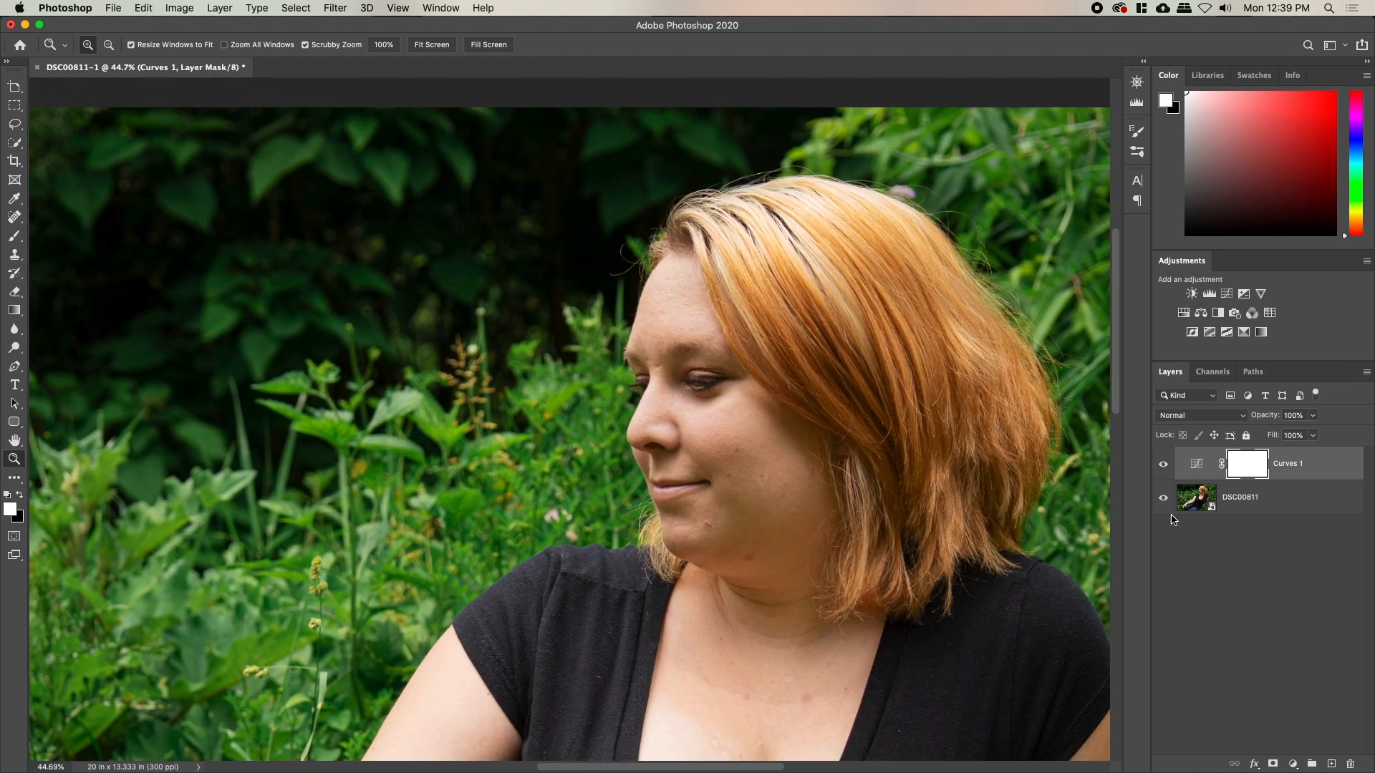
{"action": "left_click", "coordinate": [1163, 464]}
{"action": "left_click", "coordinate": [1299, 509]}
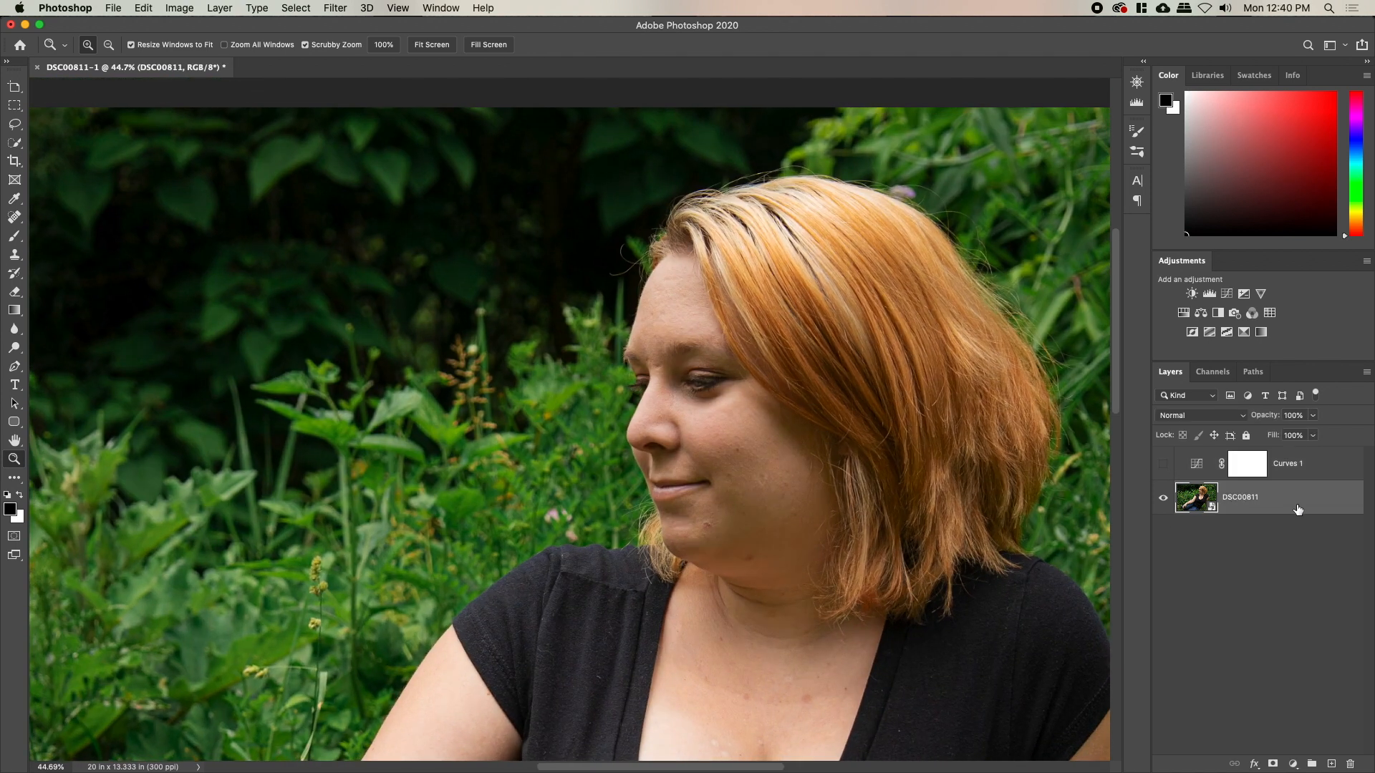
Add a new empty layer named Touchup
{"action": "key", "text": "super+shift+n"}
{"action": "type", "text": "Touchup"}
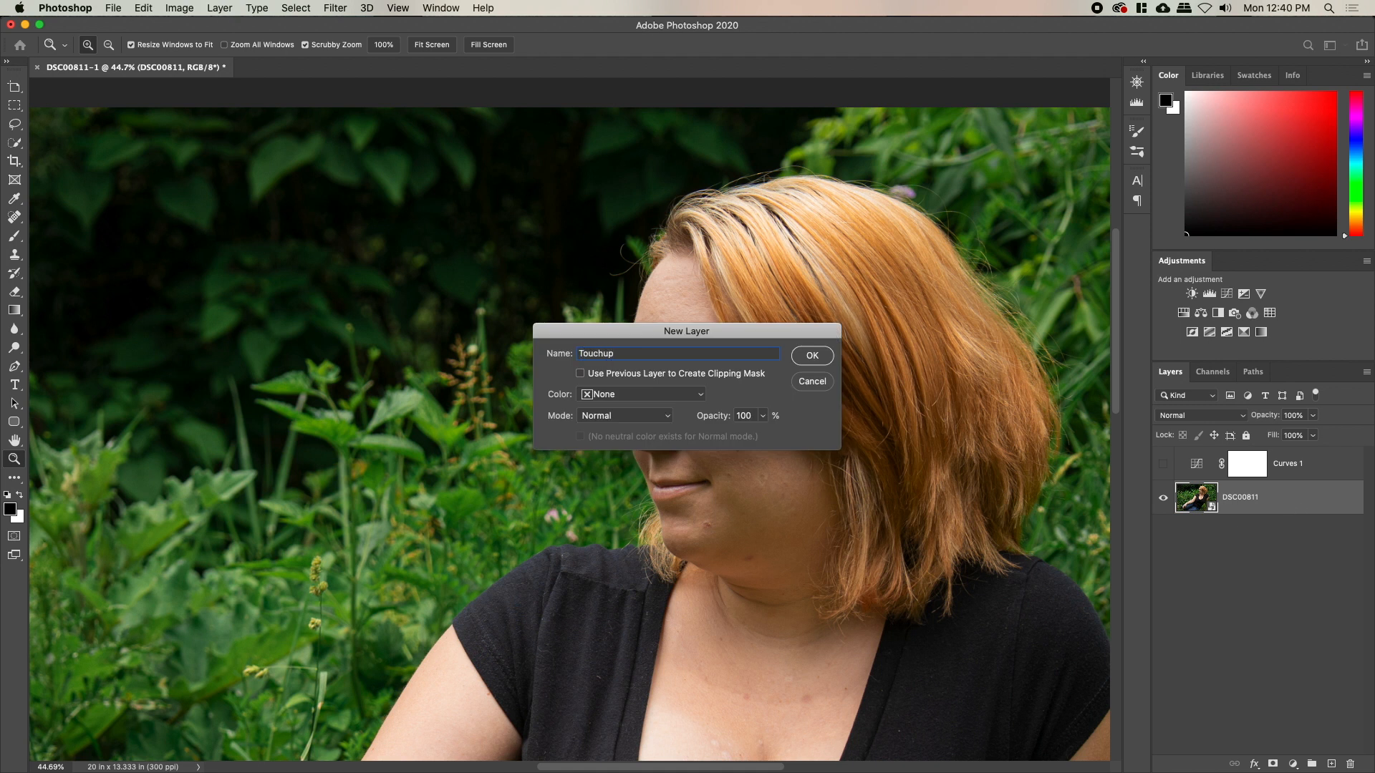
{"action": "key", "text": "Return"}
Heal the chin blemish and several cheek spots with the Spot Healing Brush
{"action": "left_click_drag", "start_coordinate": [751, 496], "coordinate": [791, 484]}
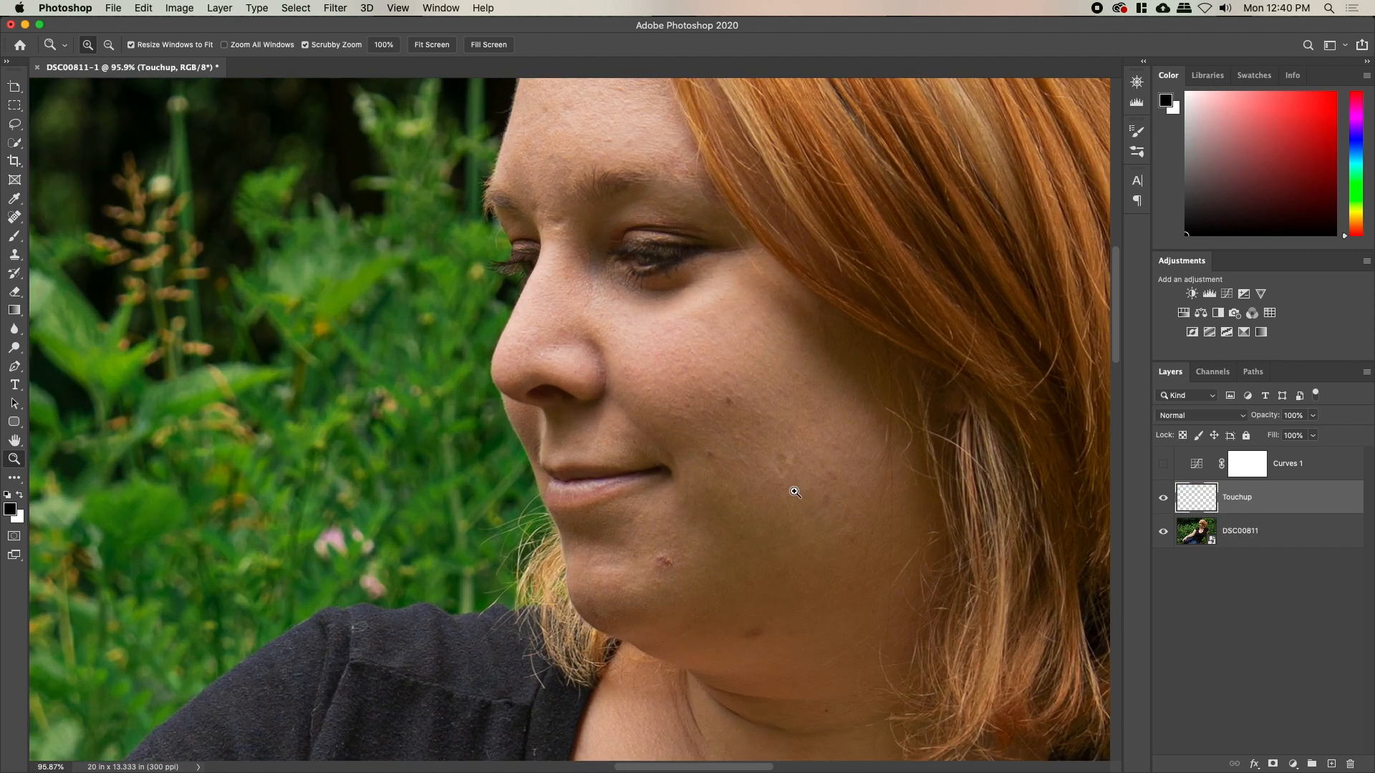
{"action": "key", "text": "j"}
{"action": "left_click_drag", "start_coordinate": [730, 389], "coordinate": [719, 434]}
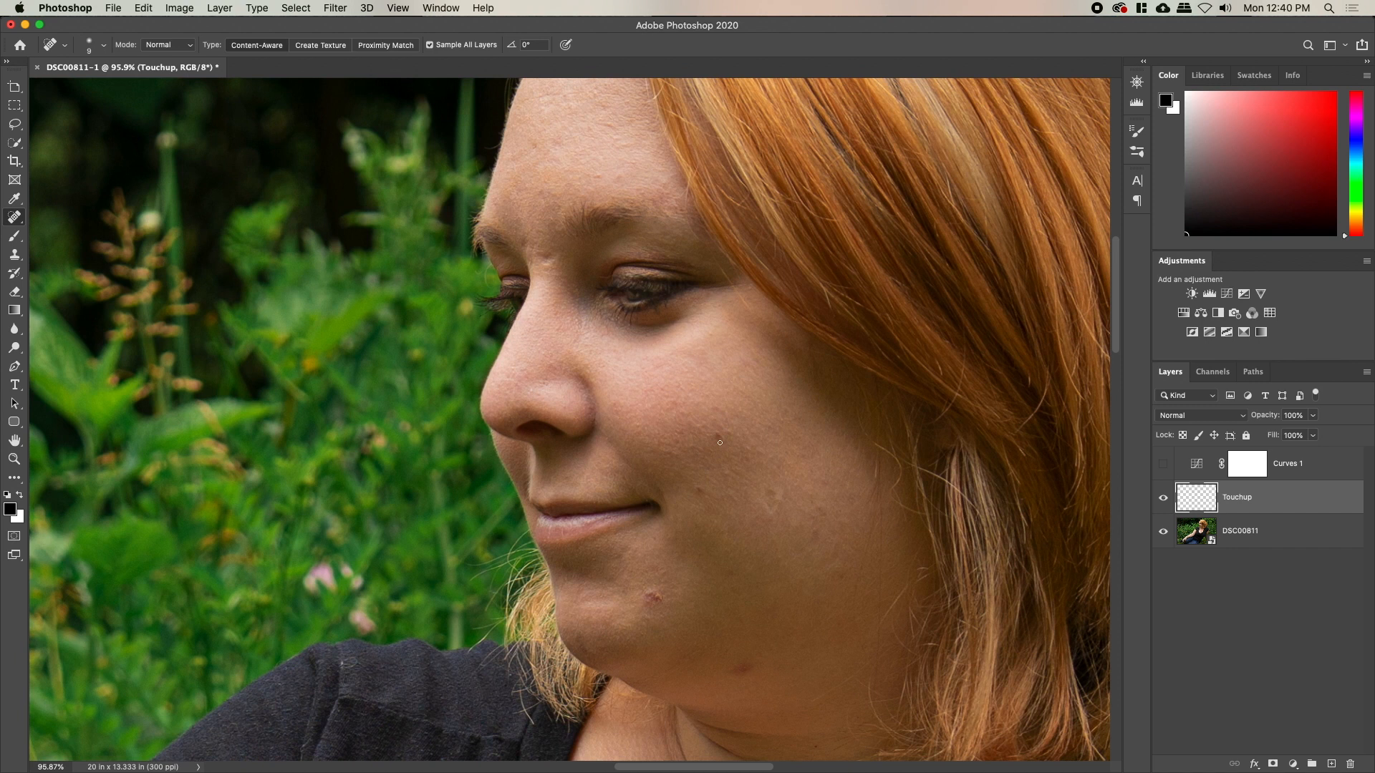
{"action": "key", "text": "bracketright"}
{"action": "key", "text": "bracketright"}
{"action": "key", "text": "bracketright"}
{"action": "key", "text": "bracketright"}
{"action": "left_click_drag", "start_coordinate": [654, 596], "coordinate": [659, 632]}
{"action": "left_click", "coordinate": [660, 598]}
{"action": "key", "text": "bracketleft"}
{"action": "key", "text": "bracketleft"}
{"action": "left_click", "coordinate": [700, 490]}
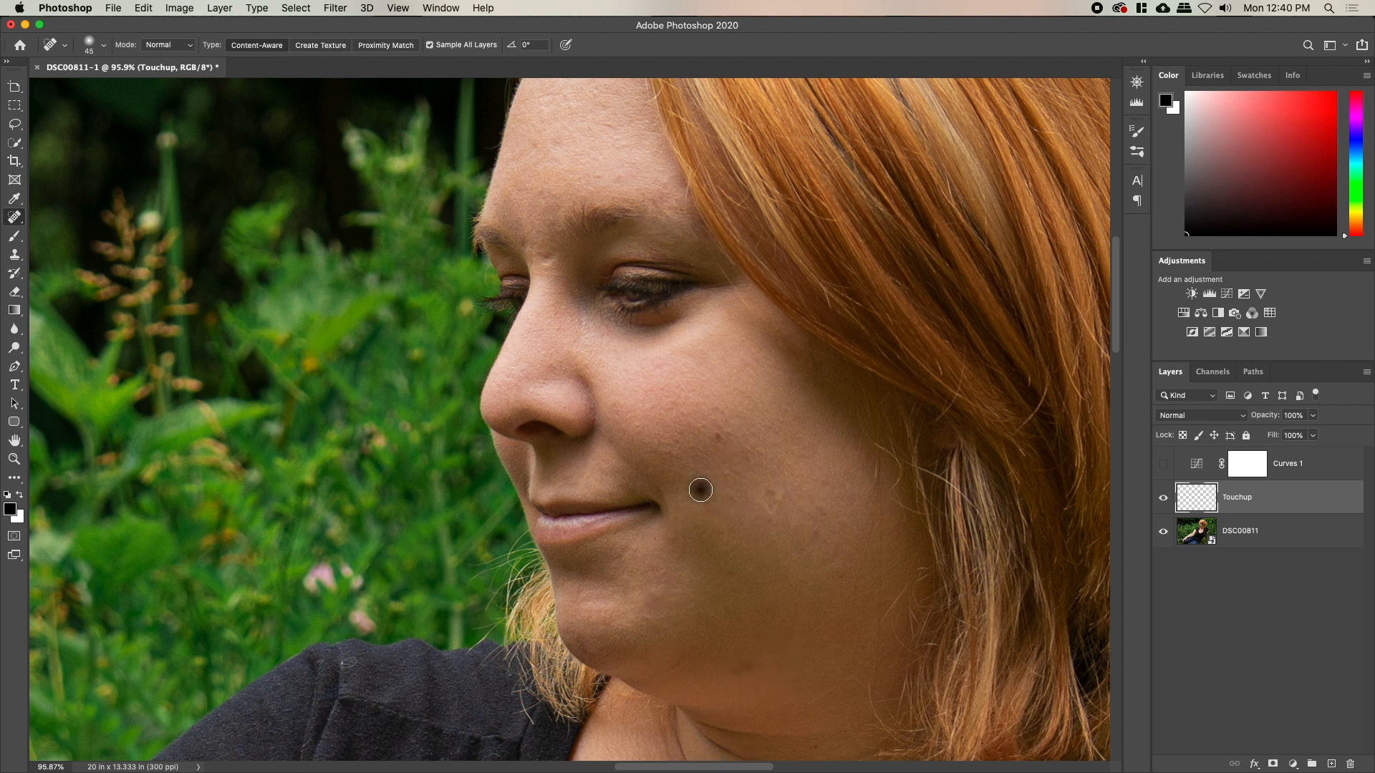
{"action": "left_click", "coordinate": [764, 505]}
{"action": "key", "text": "bracketright"}
{"action": "left_click", "coordinate": [772, 497]}
{"action": "left_click", "coordinate": [827, 483]}
{"action": "left_click", "coordinate": [821, 515]}
Heal a blemish under the chin and another spot on the cheek
{"action": "left_click_drag", "start_coordinate": [798, 616], "coordinate": [469, 245]}
{"action": "left_click_drag", "start_coordinate": [934, 657], "coordinate": [295, 210]}
{"action": "left_click_drag", "start_coordinate": [380, 502], "coordinate": [495, 245]}
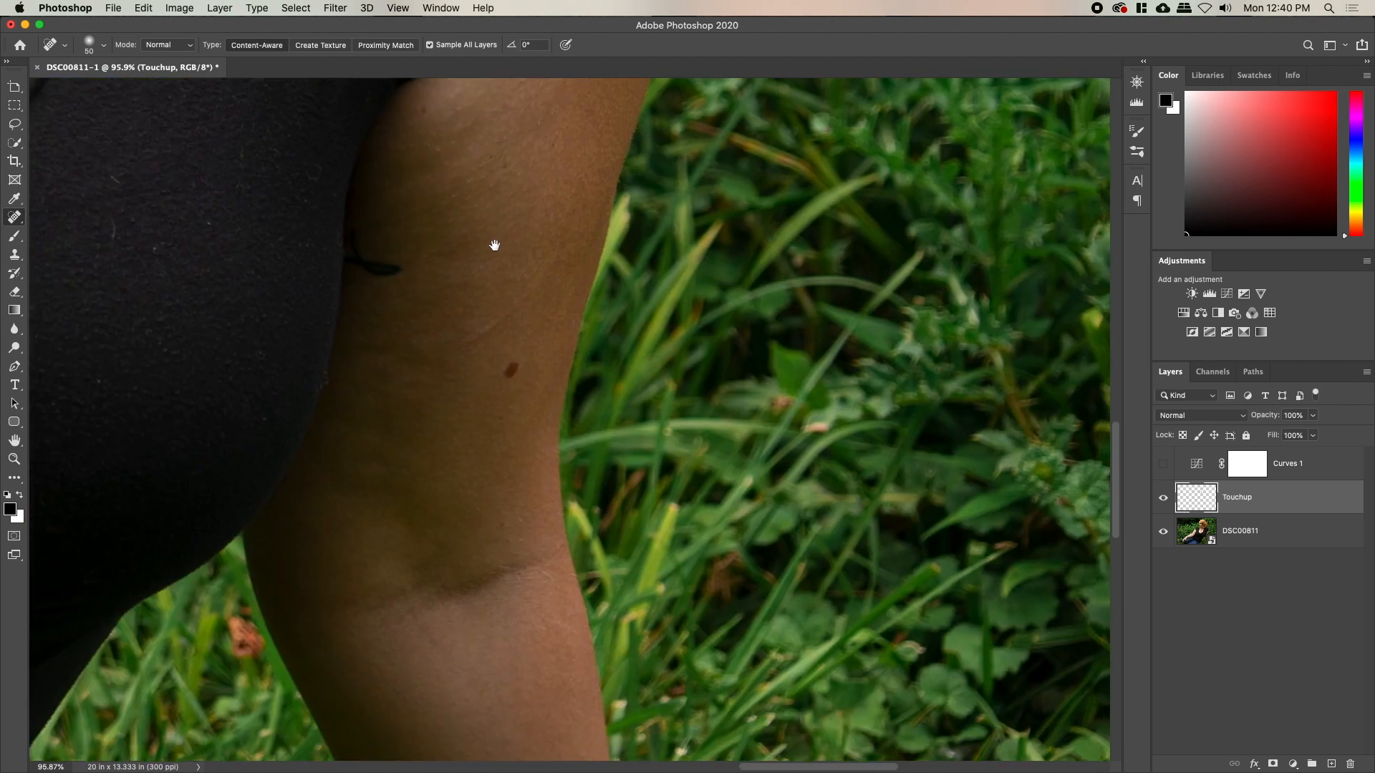
{"action": "mouse_move", "coordinate": [448, 363]}
{"action": "left_mouse_down"}
{"action": "mouse_move", "coordinate": [635, 592]}
{"action": "mouse_move", "coordinate": [589, 476]}
{"action": "mouse_move", "coordinate": [858, 572]}
{"action": "left_mouse_up"}
{"action": "left_click_drag", "start_coordinate": [717, 401], "coordinate": [761, 614]}
{"action": "key", "text": "["}
{"action": "left_click_drag", "start_coordinate": [705, 470], "coordinate": [717, 469]}
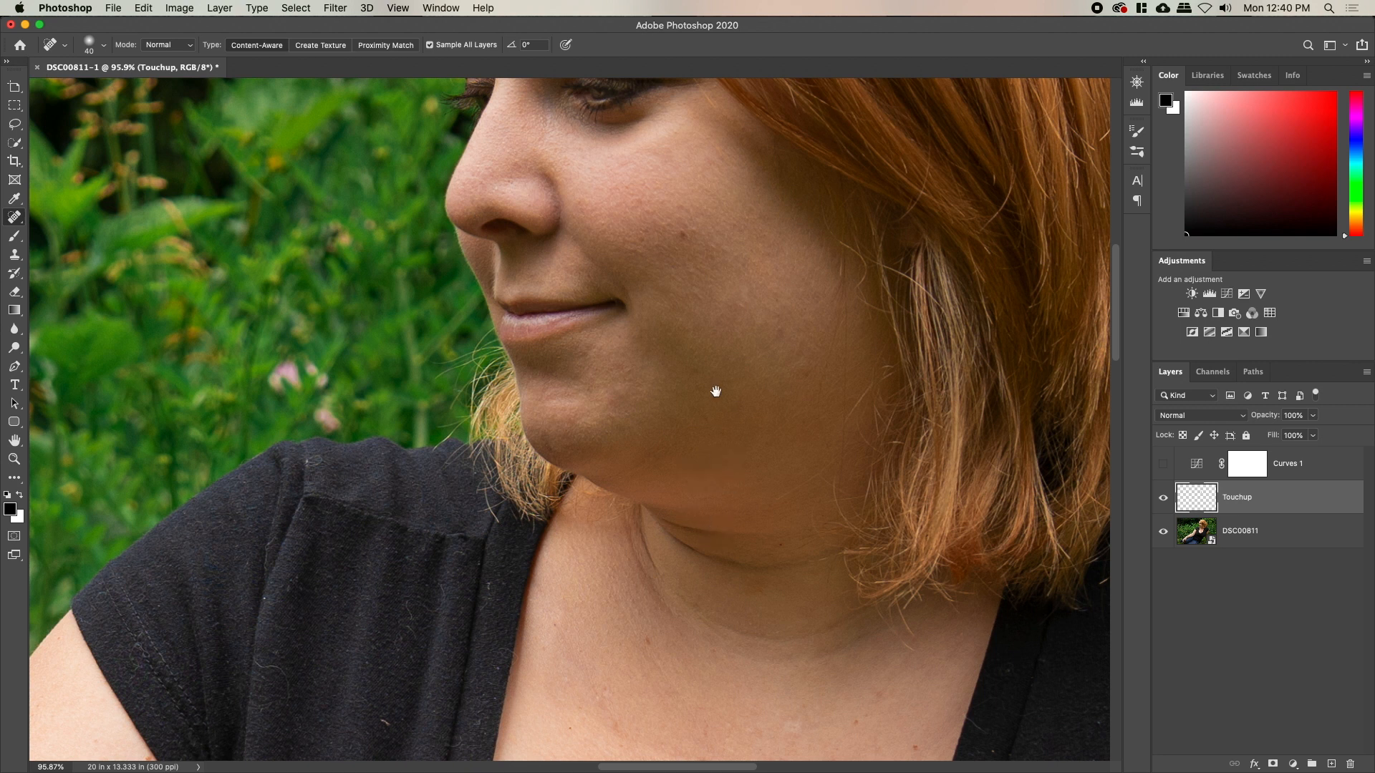
{"action": "left_click_drag", "start_coordinate": [716, 392], "coordinate": [697, 512]}
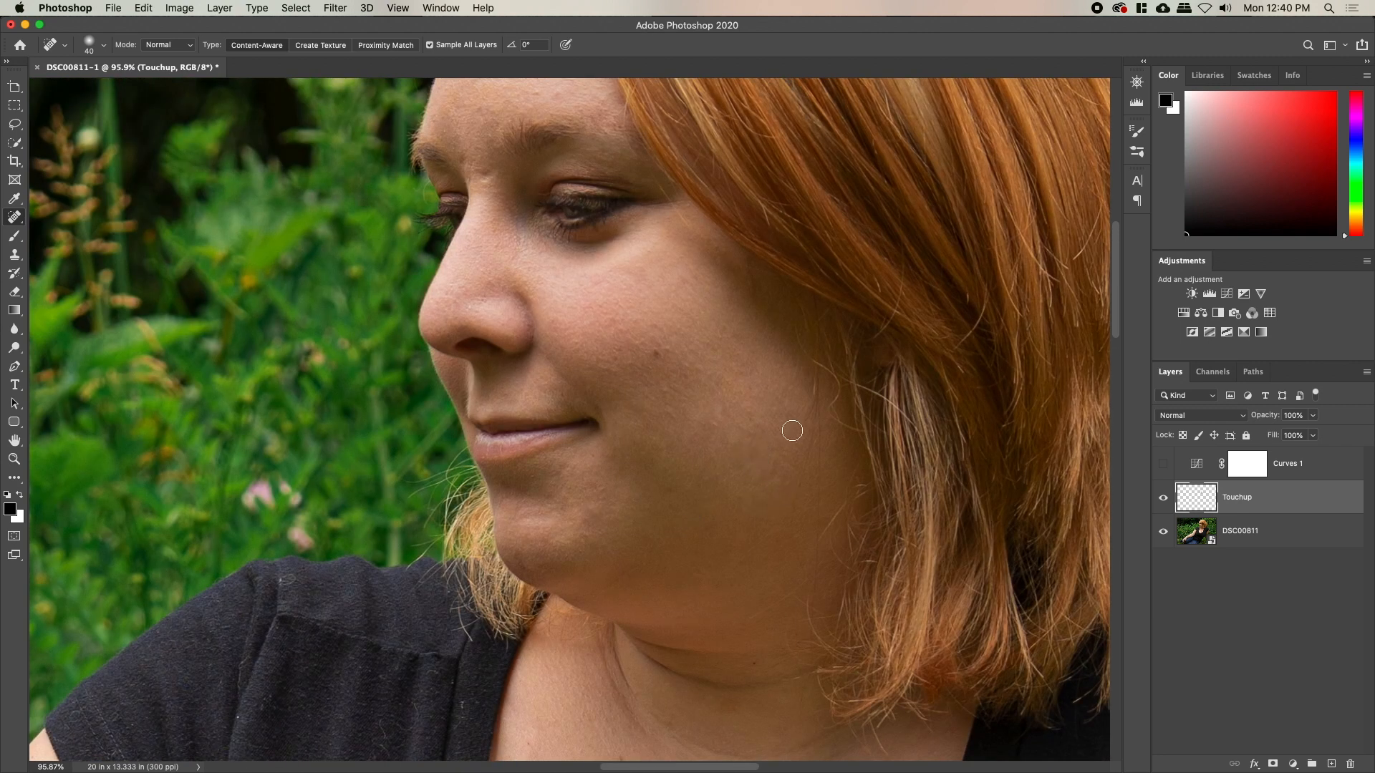
{"action": "left_click_drag", "start_coordinate": [670, 350], "coordinate": [657, 356]}
Heal the spots between the brows and across the forehead
{"action": "scroll", "coordinate": [663, 436], "scroll_direction": "up", "scroll_amount": 5}
{"action": "scroll", "coordinate": [663, 436], "scroll_direction": "left", "scroll_amount": 3}
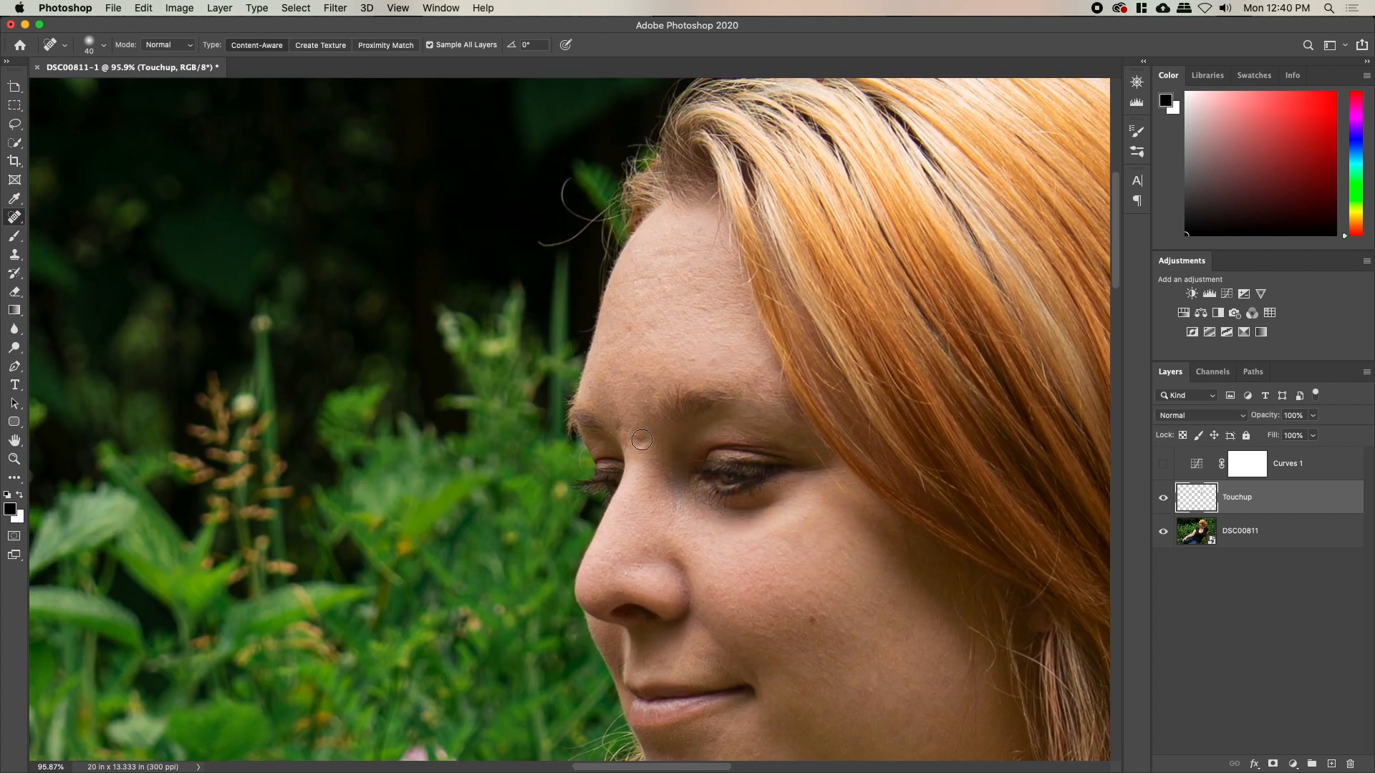
{"action": "left_click", "coordinate": [641, 440]}
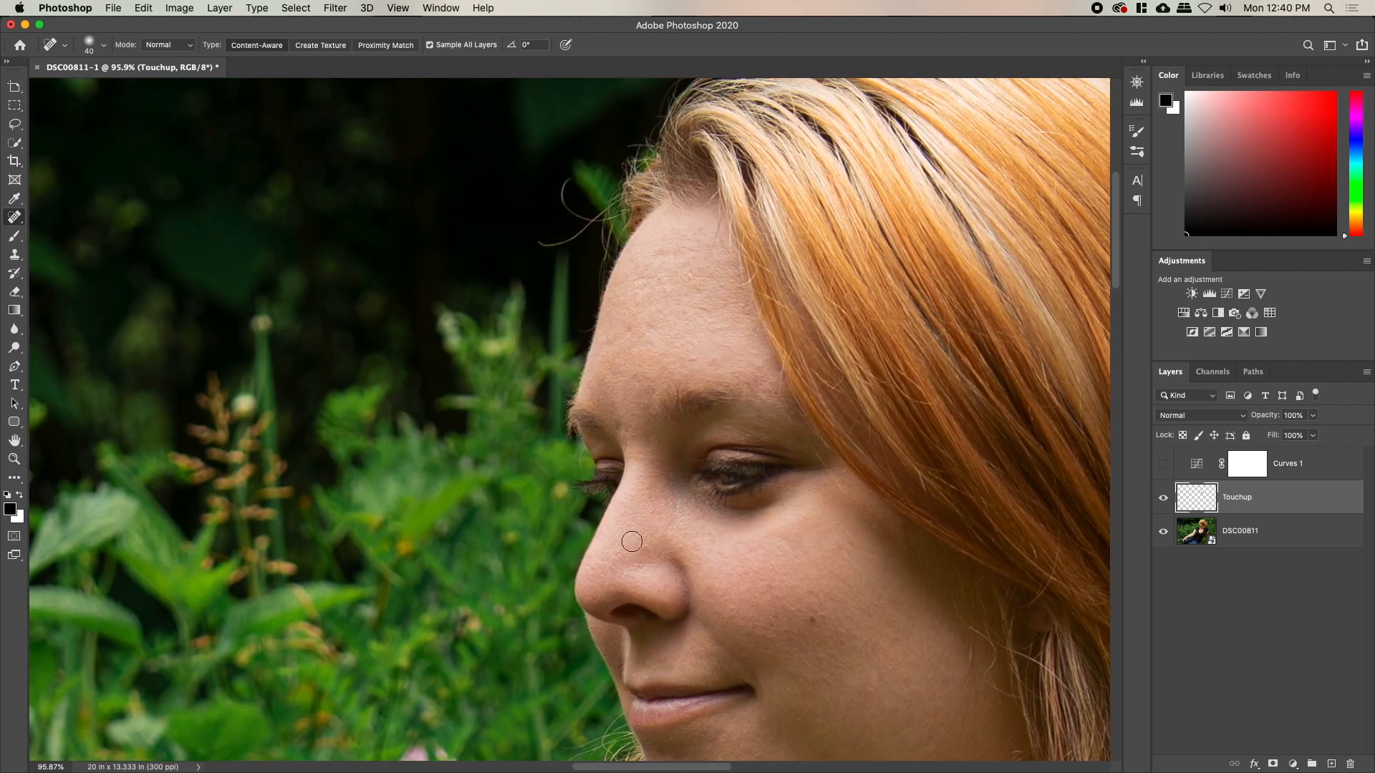
{"action": "left_click", "coordinate": [647, 444]}
{"action": "left_click", "coordinate": [643, 440]}
{"action": "left_click", "coordinate": [712, 361]}
{"action": "left_click", "coordinate": [726, 346]}
{"action": "left_click", "coordinate": [628, 331]}
{"action": "left_click", "coordinate": [615, 338]}
{"action": "left_click", "coordinate": [693, 285]}
{"action": "left_click", "coordinate": [677, 256]}
Heal two more spots on the chin
{"action": "mouse_move", "coordinate": [691, 465]}
{"action": "left_mouse_down"}
{"action": "mouse_move", "coordinate": [705, 351]}
{"action": "mouse_move", "coordinate": [706, 465]}
{"action": "left_mouse_up"}
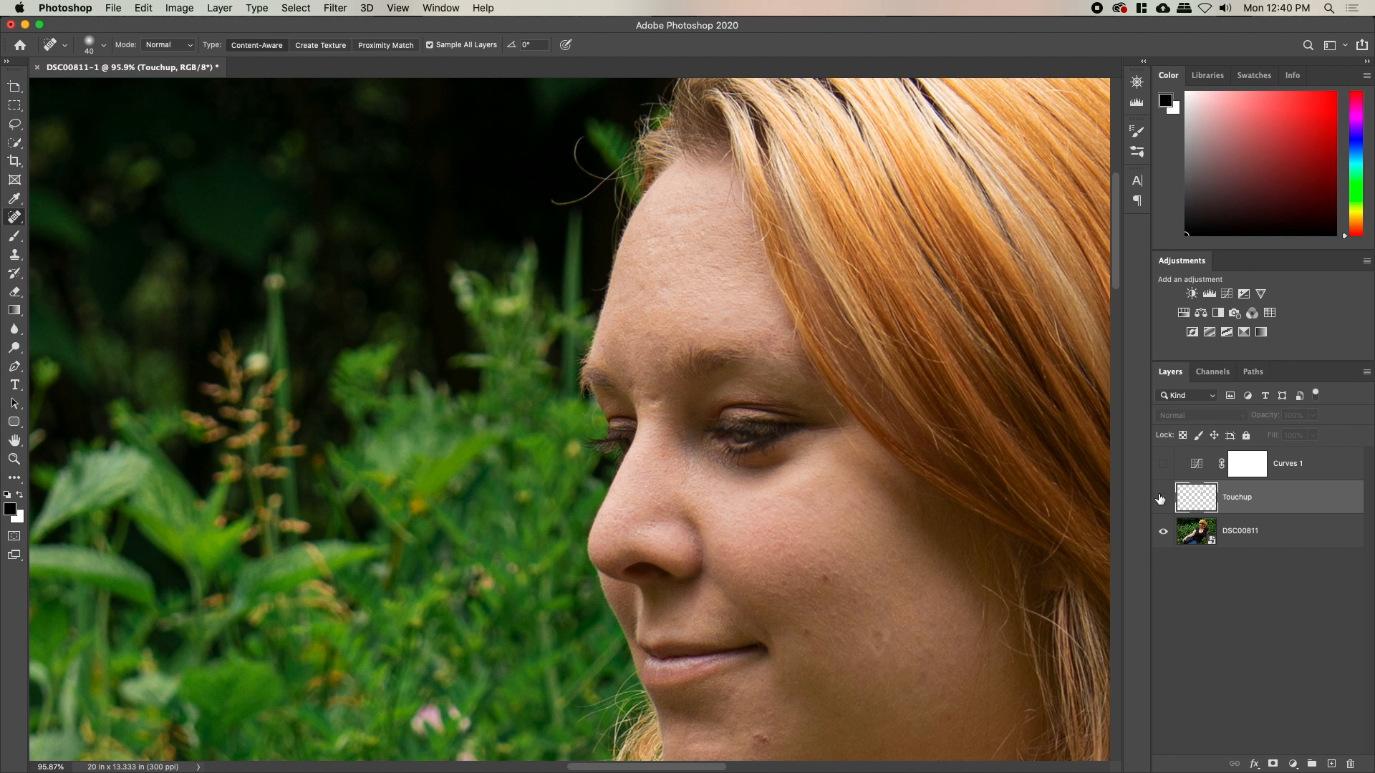
{"action": "left_click_drag", "start_coordinate": [819, 628], "coordinate": [745, 270]}
{"action": "left_click", "coordinate": [684, 386]}
{"action": "left_click", "coordinate": [691, 350]}
{"action": "left_click_drag", "start_coordinate": [729, 433], "coordinate": [671, 250]}
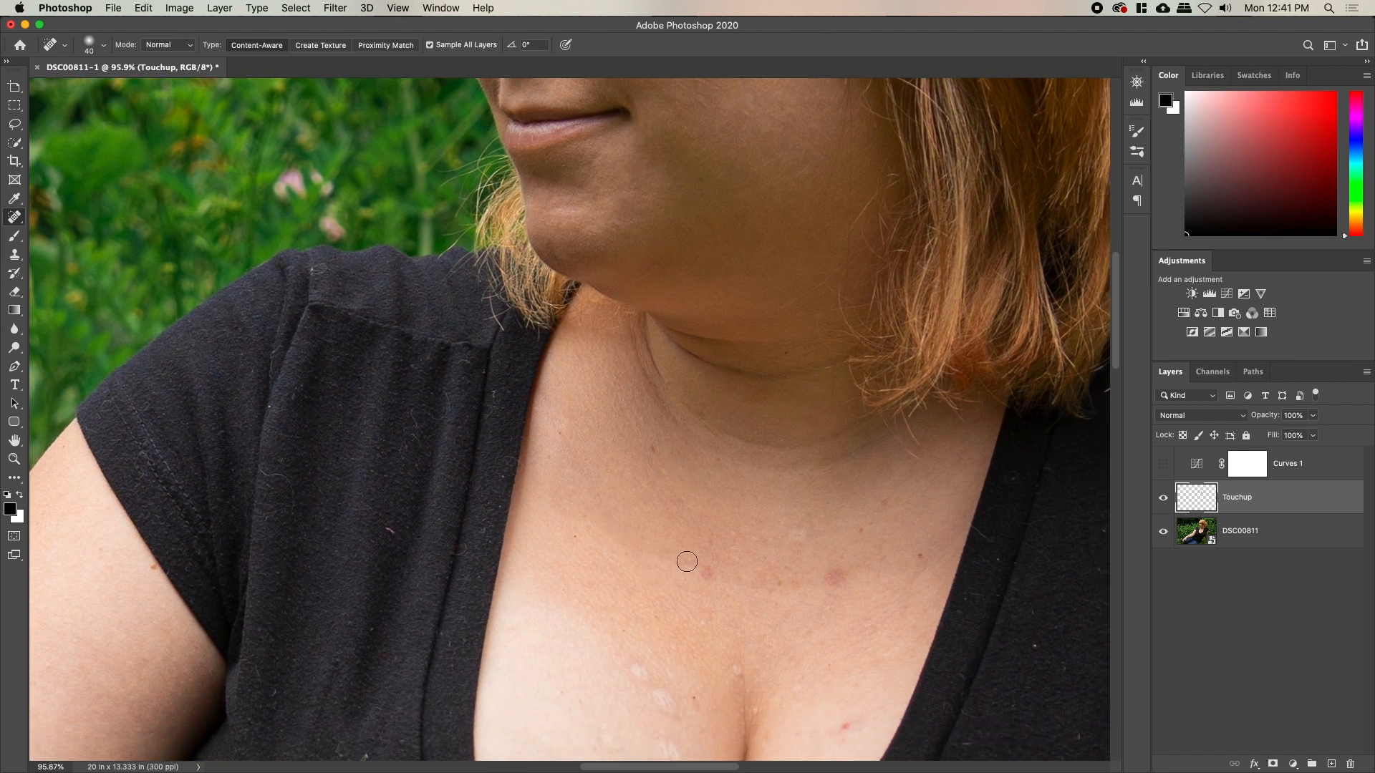
Heal the pink blemish and nearby small spots on the chest
{"action": "key", "text": "b"}
{"action": "scroll", "coordinate": [673, 562], "scroll_direction": "up", "scroll_amount": 1}
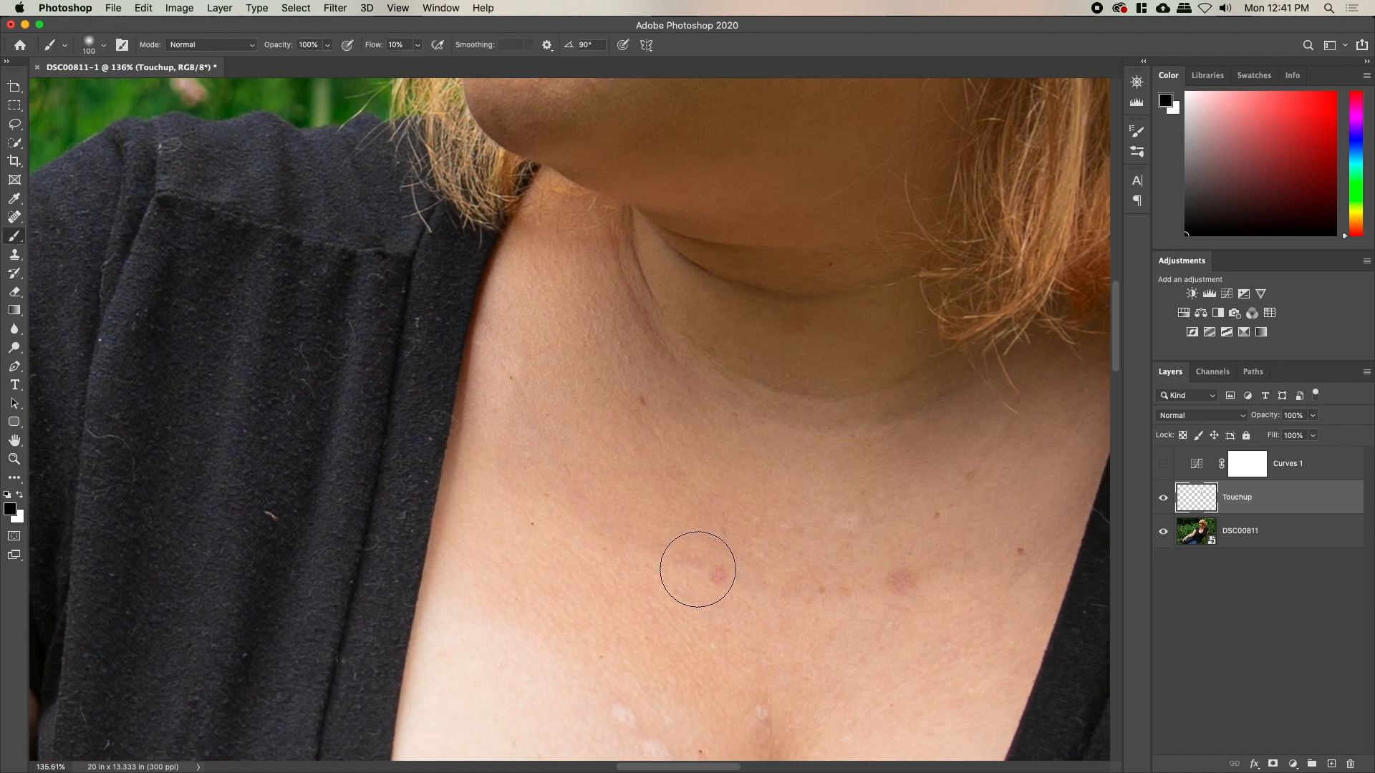
{"action": "key", "text": "j"}
{"action": "left_click", "coordinate": [720, 577]}
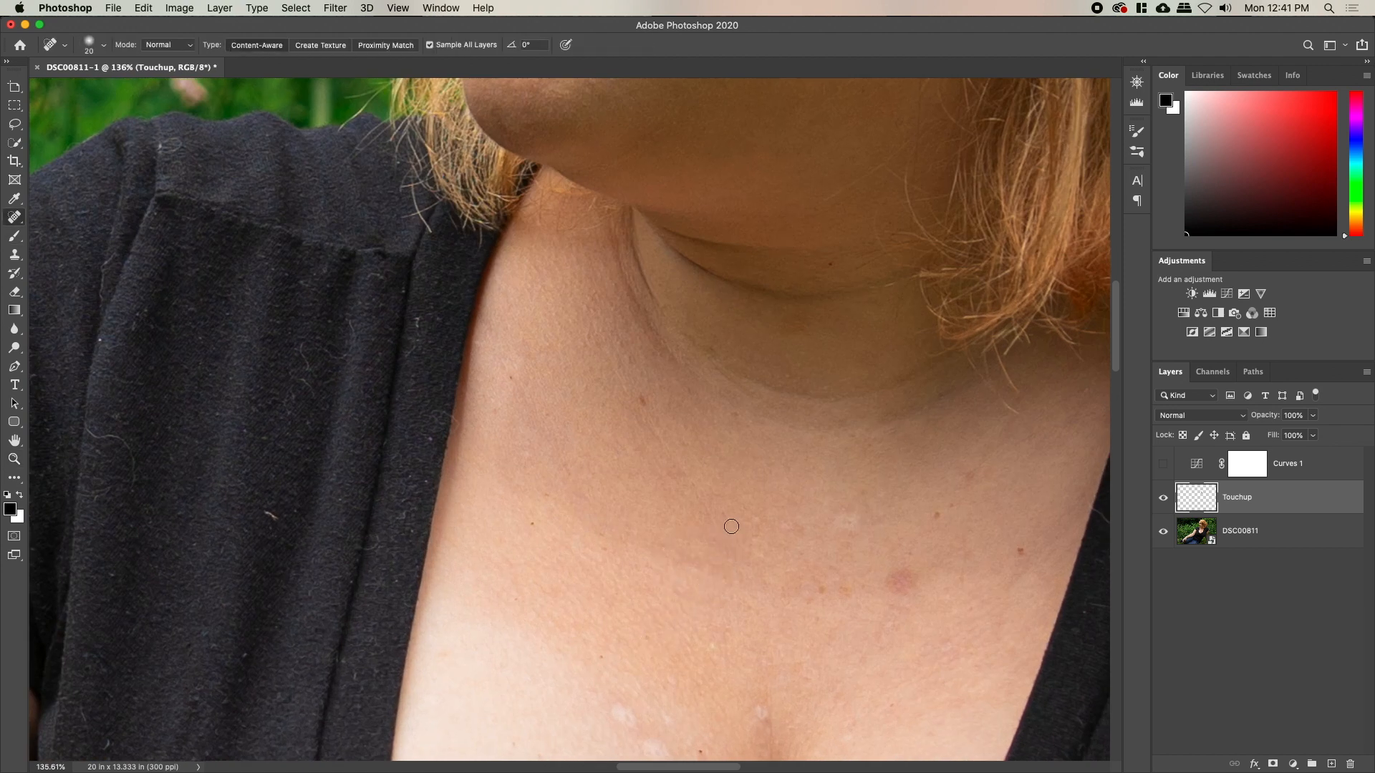
{"action": "key", "text": "bracketright"}
{"action": "key", "text": "bracketright"}
{"action": "key", "text": "bracketright"}
{"action": "key", "text": "bracketleft"}
{"action": "key", "text": "bracketleft"}
{"action": "key", "text": "bracketleft"}
{"action": "left_click", "coordinate": [895, 580]}
{"action": "left_click", "coordinate": [898, 609]}
{"action": "key", "text": "bracketleft"}
{"action": "key", "text": "bracketleft"}
Heal the streaks and scattered small spots across the chest
{"action": "left_click_drag", "start_coordinate": [805, 568], "coordinate": [830, 601]}
{"action": "left_click", "coordinate": [838, 586]}
{"action": "left_click", "coordinate": [811, 595]}
{"action": "left_click", "coordinate": [791, 589]}
{"action": "left_click_drag", "start_coordinate": [856, 662], "coordinate": [907, 583]}
{"action": "left_click", "coordinate": [971, 477]}
{"action": "left_click", "coordinate": [941, 517]}
{"action": "left_click", "coordinate": [845, 522]}
Heal the red blemish, pale marks and spots near the neckline
{"action": "left_click_drag", "start_coordinate": [825, 647], "coordinate": [817, 426]}
{"action": "mouse_move", "coordinate": [604, 490]}
{"action": "left_mouse_down"}
{"action": "mouse_move", "coordinate": [667, 551]}
{"action": "mouse_move", "coordinate": [639, 522]}
{"action": "left_mouse_up"}
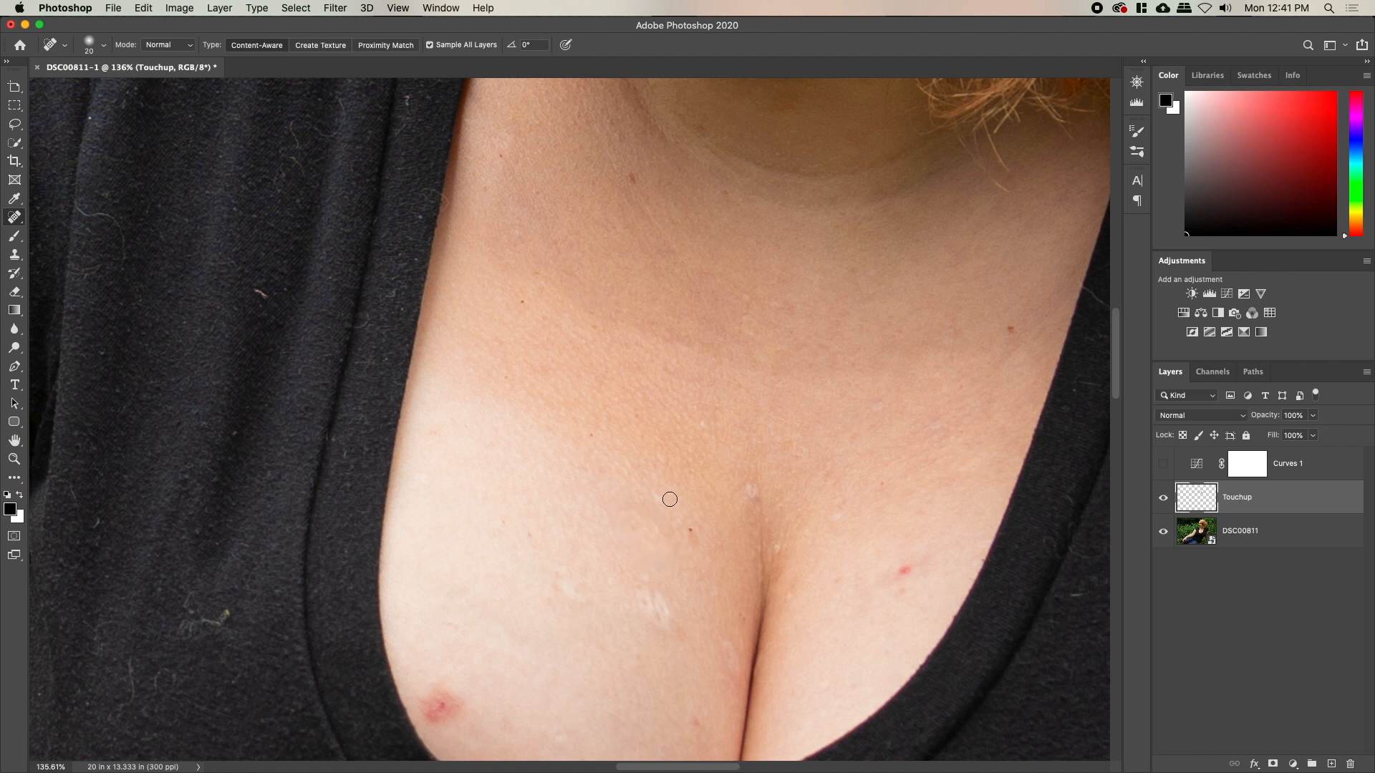
{"action": "scroll", "coordinate": [503, 613], "scroll_direction": "down", "scroll_amount": 5}
{"action": "mouse_move", "coordinate": [474, 553]}
{"action": "left_mouse_down"}
{"action": "mouse_move", "coordinate": [453, 527]}
{"action": "mouse_move", "coordinate": [471, 555]}
{"action": "mouse_move", "coordinate": [464, 517]}
{"action": "mouse_move", "coordinate": [482, 536]}
{"action": "mouse_move", "coordinate": [453, 564]}
{"action": "mouse_move", "coordinate": [476, 569]}
{"action": "mouse_move", "coordinate": [451, 542]}
{"action": "mouse_move", "coordinate": [595, 576]}
{"action": "left_mouse_up"}
{"action": "left_click", "coordinate": [449, 539]}
{"action": "key", "text": "bracketright"}
{"action": "key", "text": "bracketright"}
{"action": "left_click_drag", "start_coordinate": [663, 417], "coordinate": [673, 471]}
{"action": "key", "text": "bracketleft"}
{"action": "key", "text": "bracketleft"}
{"action": "key", "text": "bracketleft"}
{"action": "left_click", "coordinate": [585, 412]}
{"action": "left_click_drag", "start_coordinate": [717, 557], "coordinate": [717, 557]}
{"action": "left_click", "coordinate": [713, 555]}
{"action": "left_click_drag", "start_coordinate": [727, 604], "coordinate": [725, 627]}
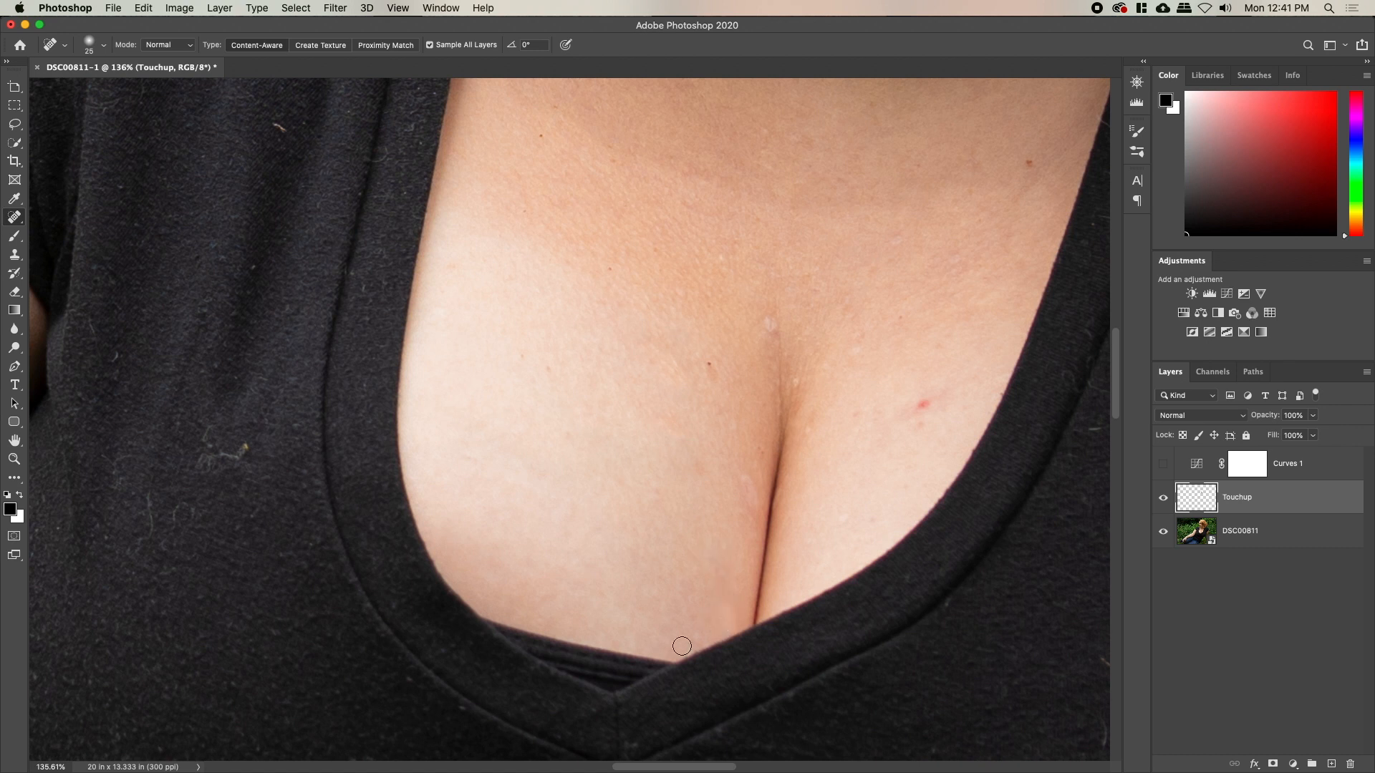
{"action": "left_click_drag", "start_coordinate": [741, 467], "coordinate": [757, 506]}
Heal the red marks, the thin cleavage mark and a spot under the jaw
{"action": "left_click", "coordinate": [709, 371]}
{"action": "left_click", "coordinate": [761, 326]}
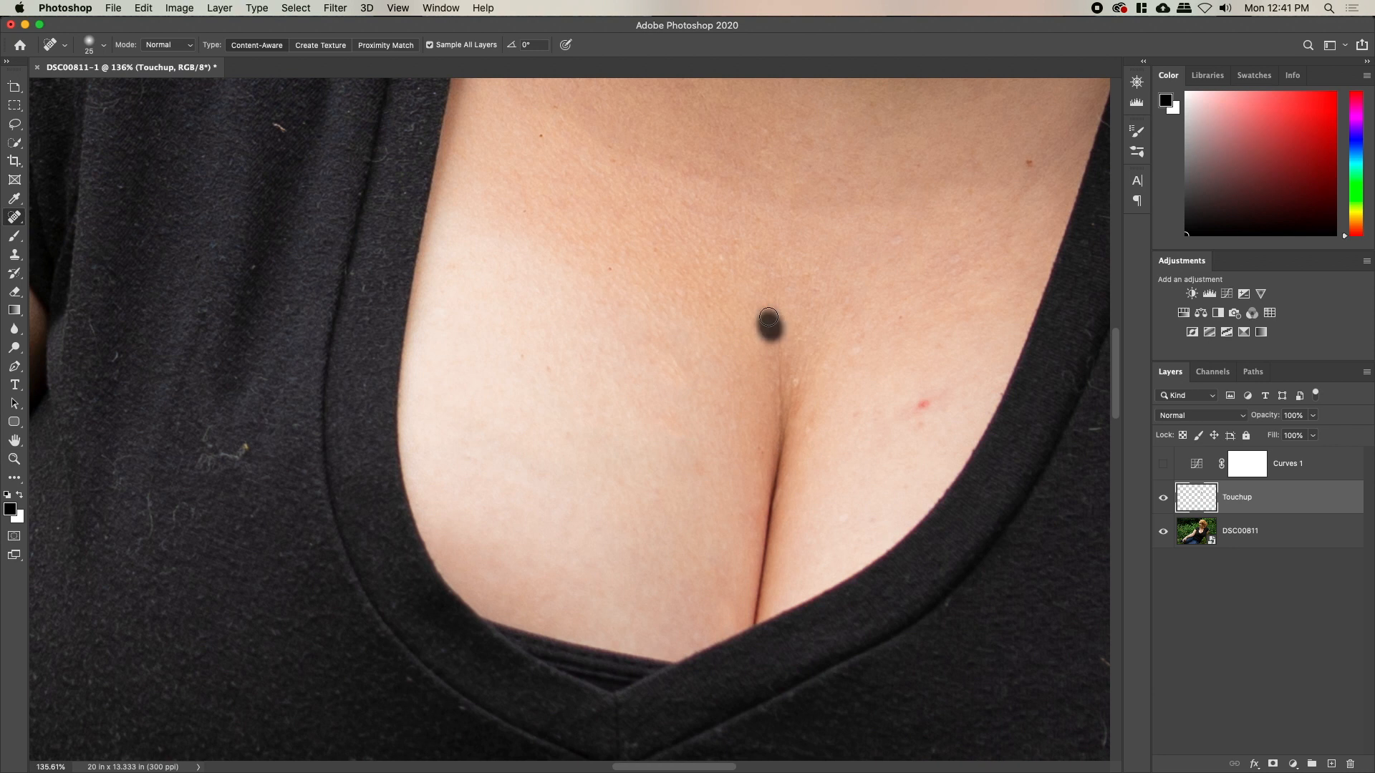
{"action": "left_click", "coordinate": [810, 428]}
{"action": "left_click", "coordinate": [799, 461]}
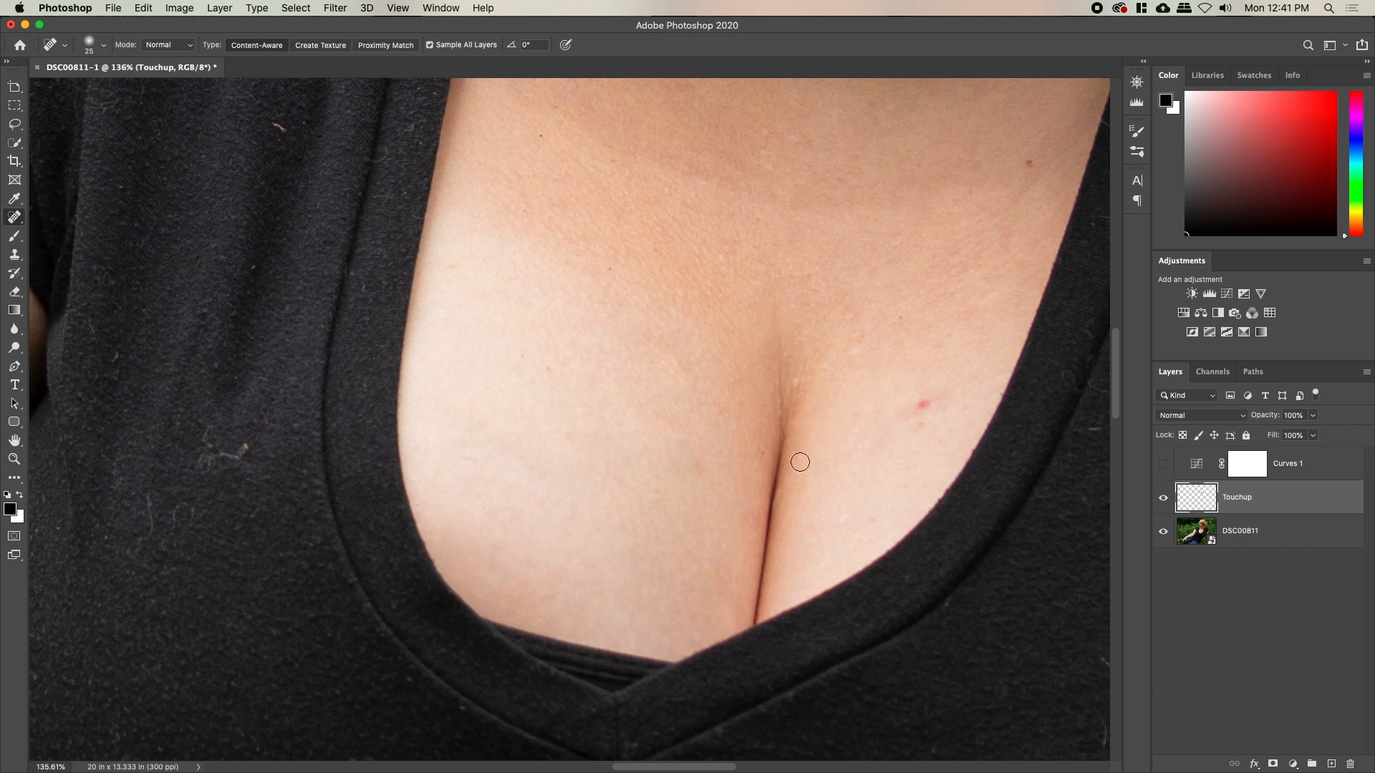
{"action": "left_click_drag", "start_coordinate": [914, 482], "coordinate": [716, 571]}
{"action": "mouse_move", "coordinate": [739, 517]}
{"action": "left_mouse_down"}
{"action": "mouse_move", "coordinate": [770, 503]}
{"action": "mouse_move", "coordinate": [712, 520]}
{"action": "left_mouse_up"}
{"action": "left_click", "coordinate": [686, 517]}
{"action": "key", "text": "bracketleft"}
{"action": "key", "text": "bracketleft"}
{"action": "key", "text": "bracketleft"}
{"action": "mouse_move", "coordinate": [800, 301]}
{"action": "left_mouse_down"}
{"action": "mouse_move", "coordinate": [811, 238]}
{"action": "mouse_move", "coordinate": [855, 290]}
{"action": "mouse_move", "coordinate": [875, 274]}
{"action": "left_mouse_up"}
{"action": "scroll", "coordinate": [691, 552], "scroll_direction": "up", "scroll_amount": 5}
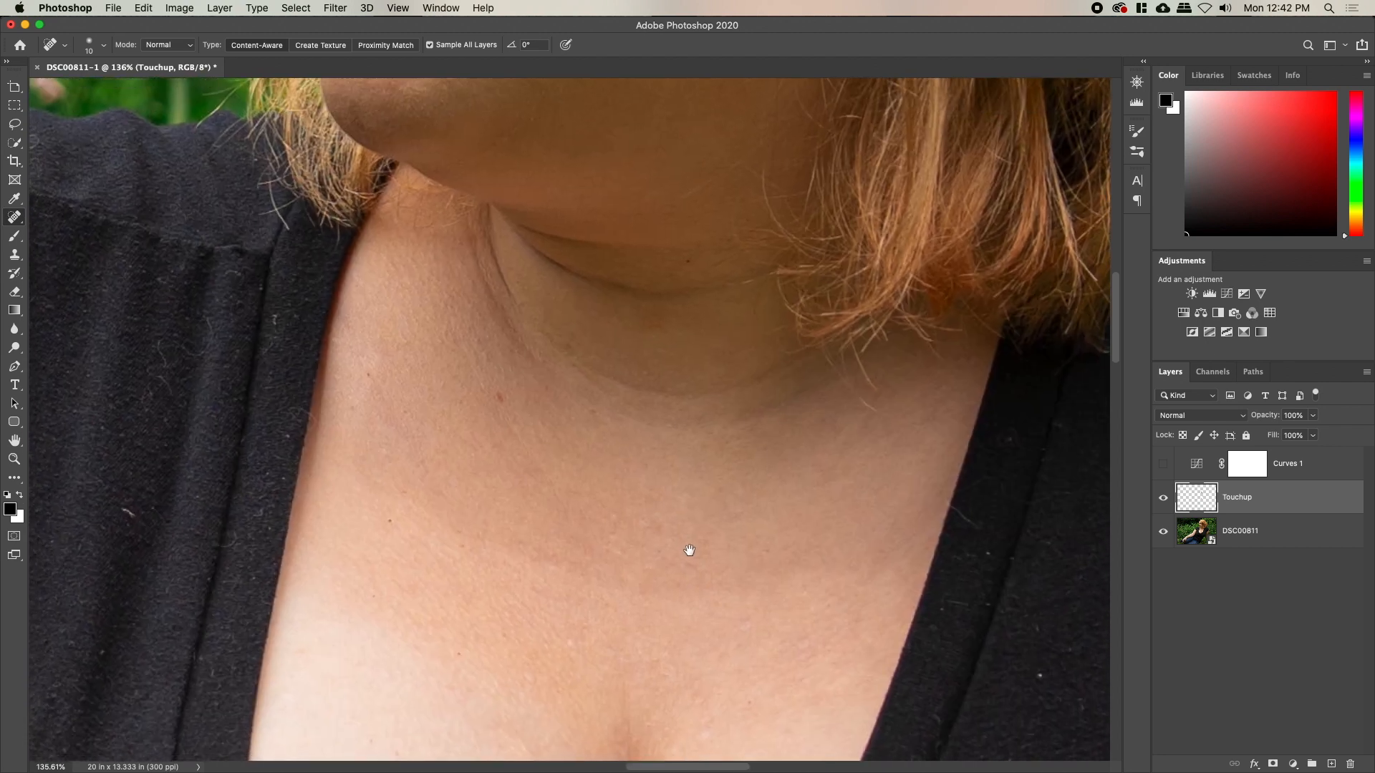
{"action": "scroll", "coordinate": [638, 423], "scroll_direction": "up", "scroll_amount": 5}
{"action": "key", "text": "bracketright"}
{"action": "key", "text": "bracketright"}
{"action": "key", "text": "bracketright"}
{"action": "key", "text": "bracketright"}
{"action": "left_click", "coordinate": [651, 474]}
{"action": "key", "text": "bracketleft"}
{"action": "key", "text": "bracketleft"}
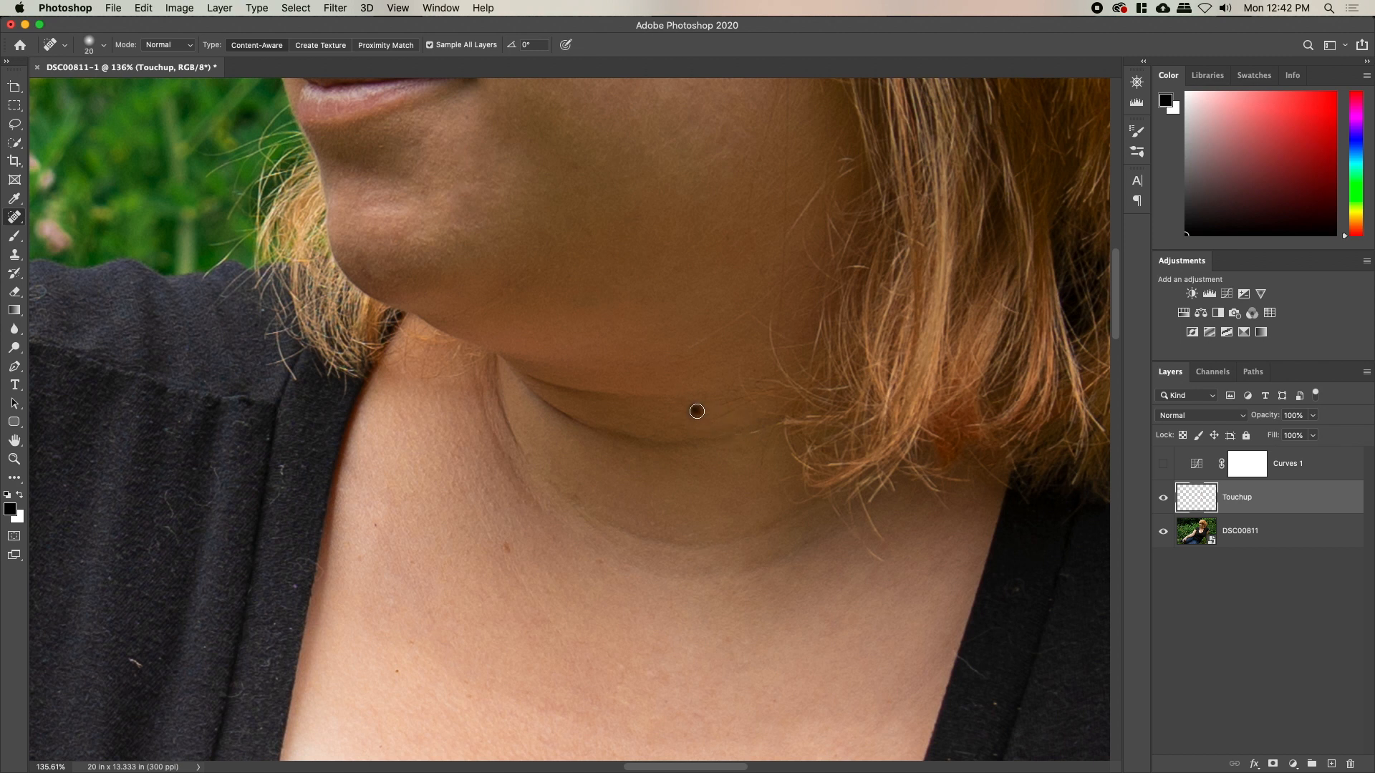
Remove lint strands and dark specks from the front of the black shirt
{"action": "mouse_move", "coordinate": [720, 532]}
{"action": "left_mouse_down"}
{"action": "mouse_move", "coordinate": [856, 448]}
{"action": "mouse_move", "coordinate": [881, 393]}
{"action": "left_mouse_up"}
{"action": "left_click_drag", "start_coordinate": [488, 565], "coordinate": [879, 533]}
{"action": "key", "text": "bracketleft"}
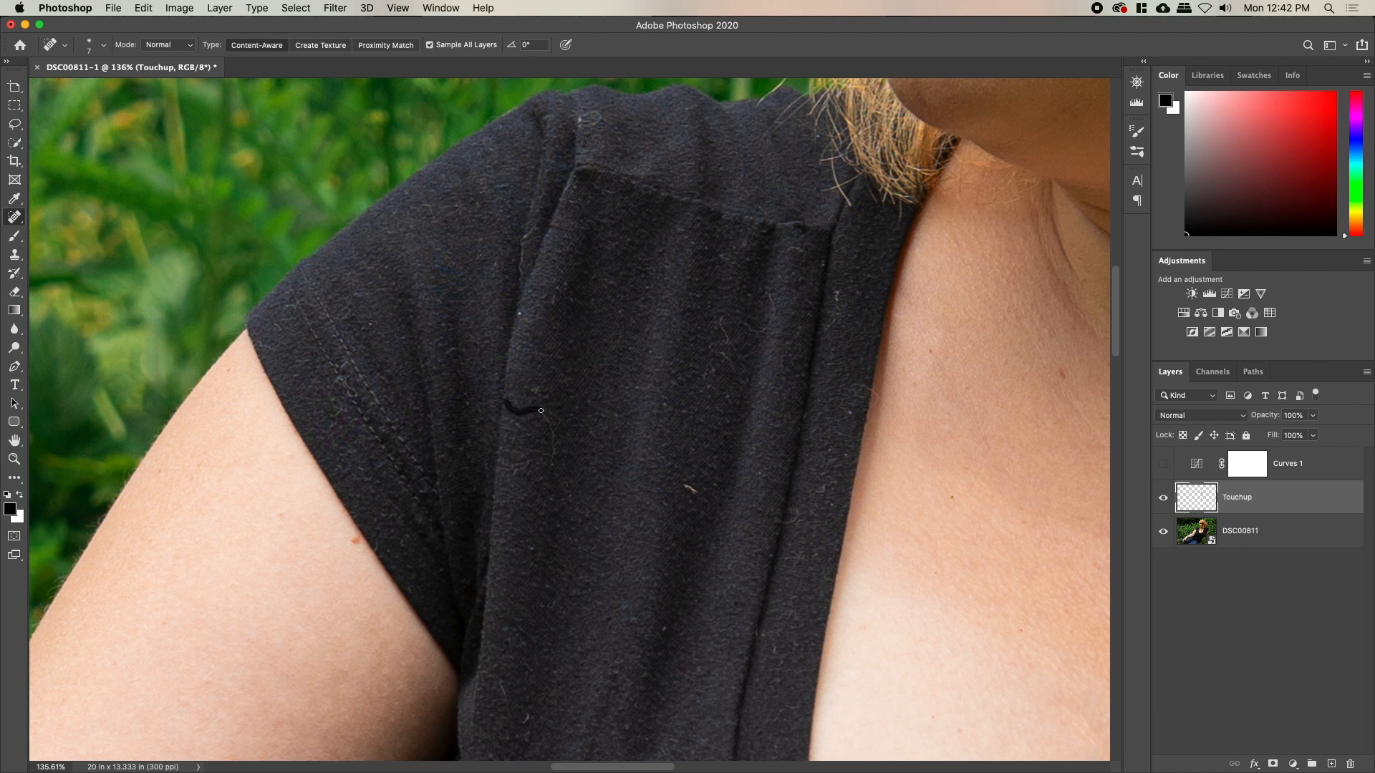
{"action": "left_click_drag", "start_coordinate": [553, 458], "coordinate": [554, 469]}
{"action": "left_click_drag", "start_coordinate": [518, 725], "coordinate": [524, 723]}
{"action": "left_click_drag", "start_coordinate": [723, 329], "coordinate": [733, 375]}
{"action": "mouse_move", "coordinate": [769, 300]}
{"action": "left_mouse_down"}
{"action": "mouse_move", "coordinate": [840, 306]}
{"action": "mouse_move", "coordinate": [827, 328]}
{"action": "mouse_move", "coordinate": [843, 286]}
{"action": "left_mouse_up"}
{"action": "mouse_move", "coordinate": [830, 333]}
{"action": "left_mouse_down"}
{"action": "mouse_move", "coordinate": [829, 385]}
{"action": "mouse_move", "coordinate": [874, 407]}
{"action": "left_mouse_up"}
{"action": "left_click", "coordinate": [860, 388]}
{"action": "left_click_drag", "start_coordinate": [567, 283], "coordinate": [573, 310]}
{"action": "left_click_drag", "start_coordinate": [523, 263], "coordinate": [528, 248]}
{"action": "left_click_drag", "start_coordinate": [592, 172], "coordinate": [594, 360]}
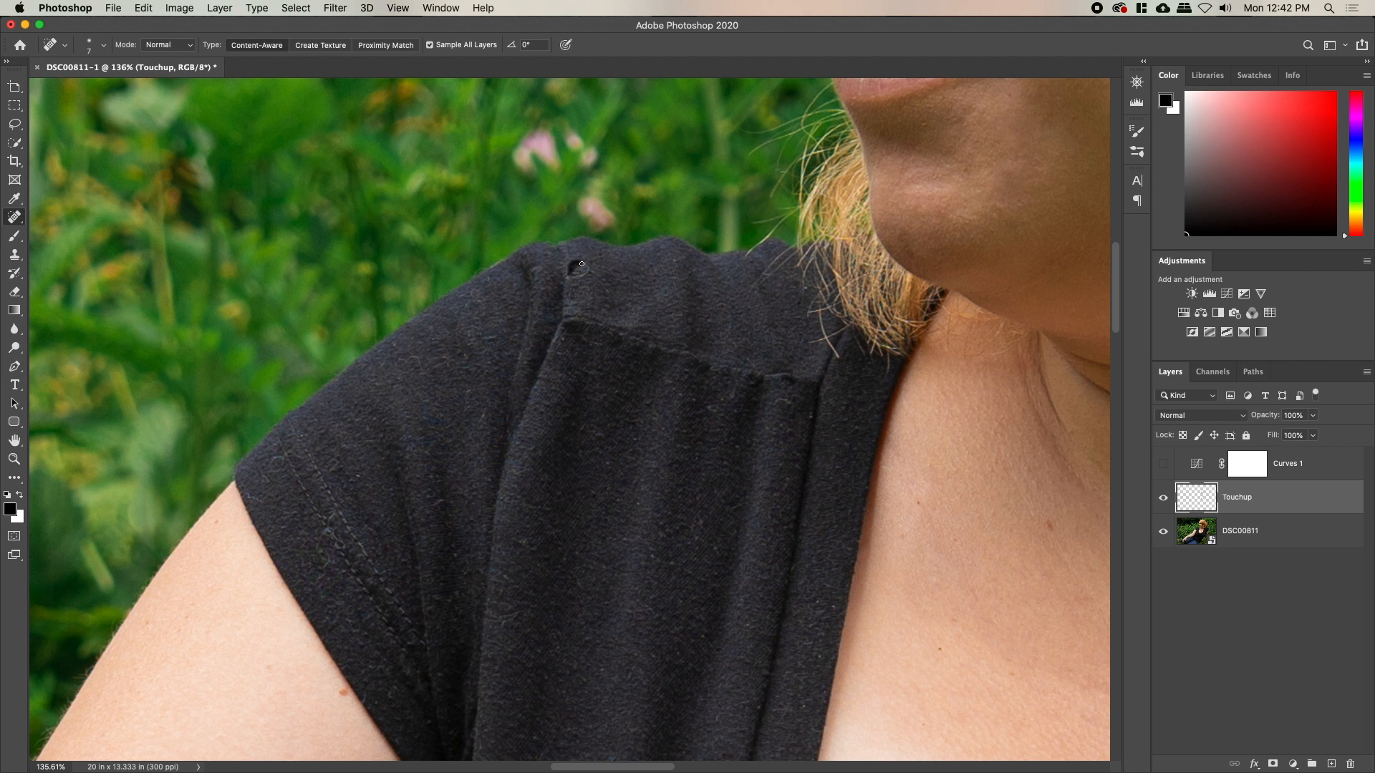
{"action": "left_click_drag", "start_coordinate": [569, 276], "coordinate": [568, 276]}
Remove the dark speck and light lint from the sleeve and shirt fabric
{"action": "left_click_drag", "start_coordinate": [533, 501], "coordinate": [697, 321]}
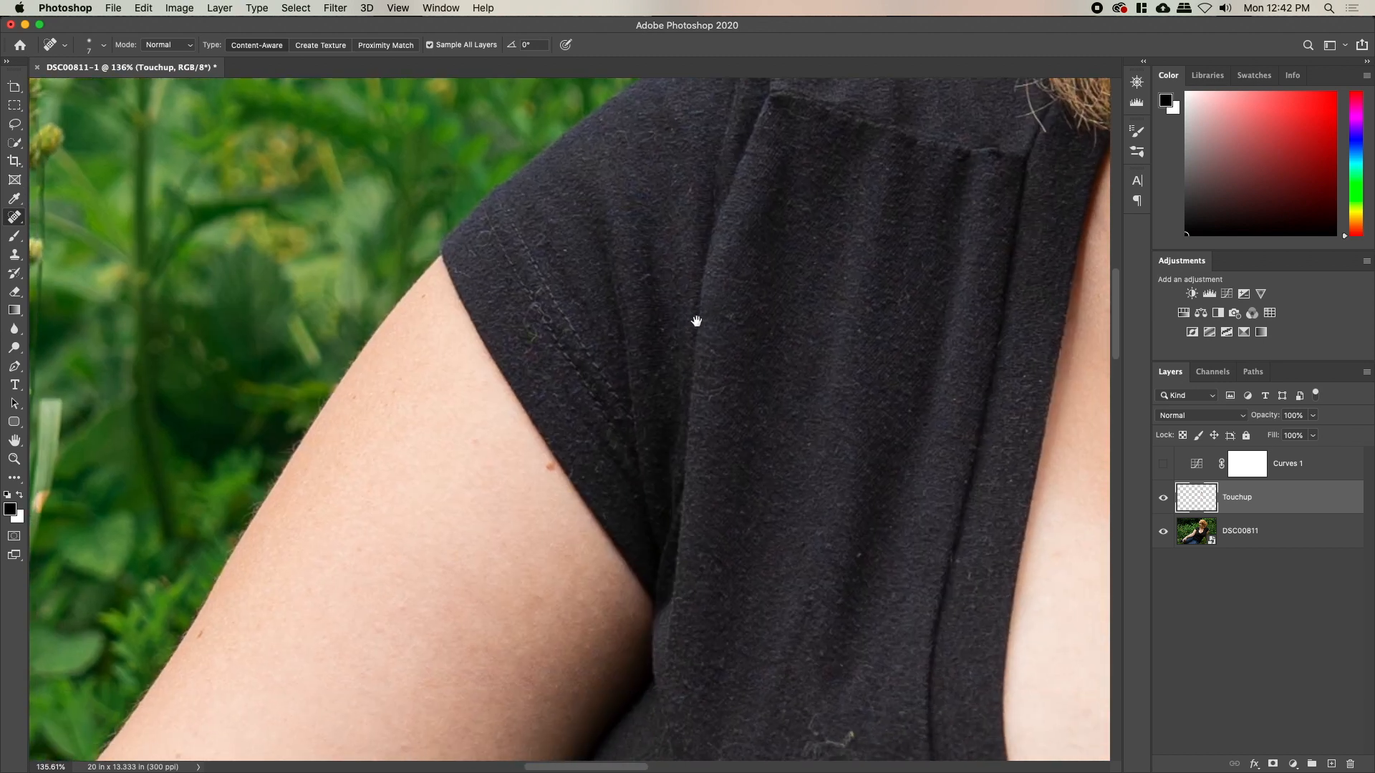
{"action": "left_click", "coordinate": [534, 306]}
{"action": "left_click_drag", "start_coordinate": [528, 327], "coordinate": [536, 364]}
{"action": "left_click_drag", "start_coordinate": [721, 470], "coordinate": [680, 386]}
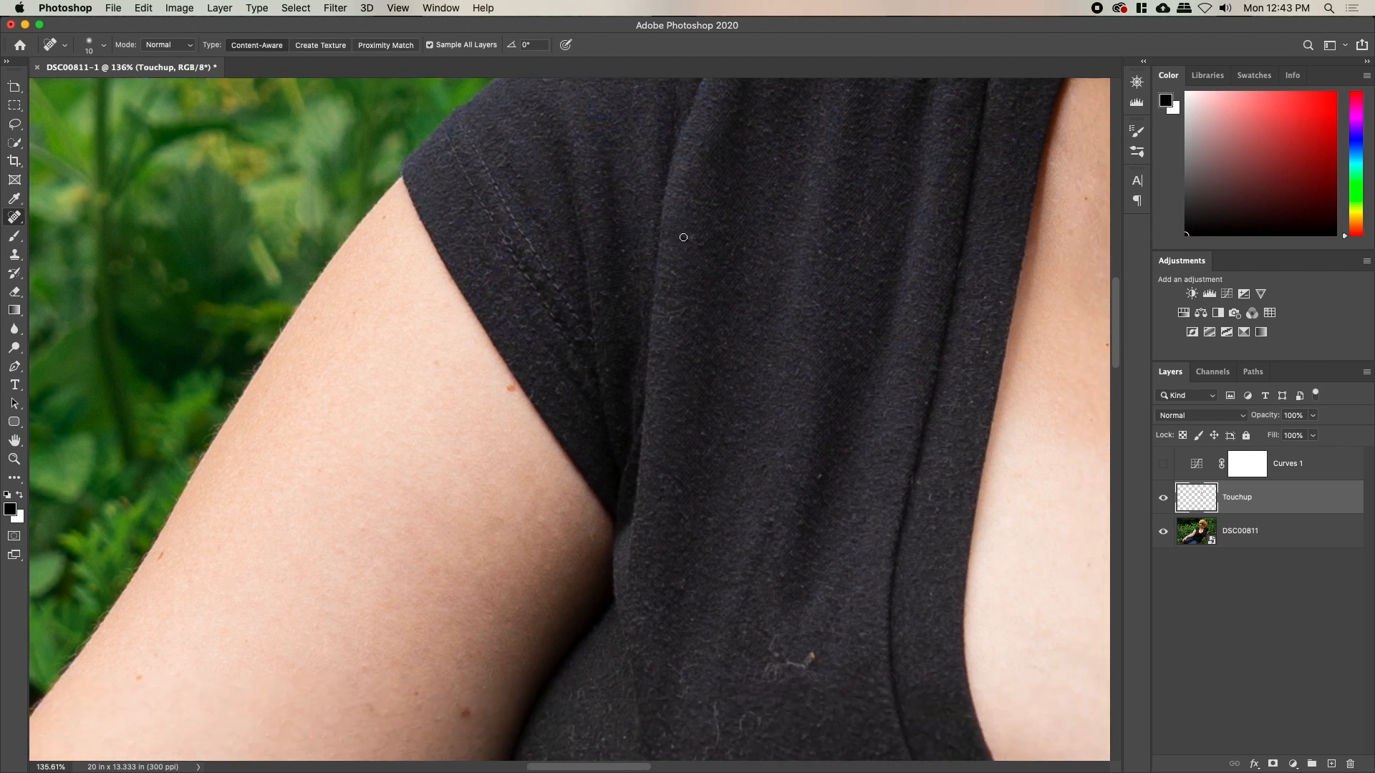
{"action": "left_click_drag", "start_coordinate": [678, 299], "coordinate": [679, 322]}
{"action": "left_click_drag", "start_coordinate": [798, 430], "coordinate": [642, 223]}
{"action": "left_click_drag", "start_coordinate": [621, 168], "coordinate": [648, 169]}
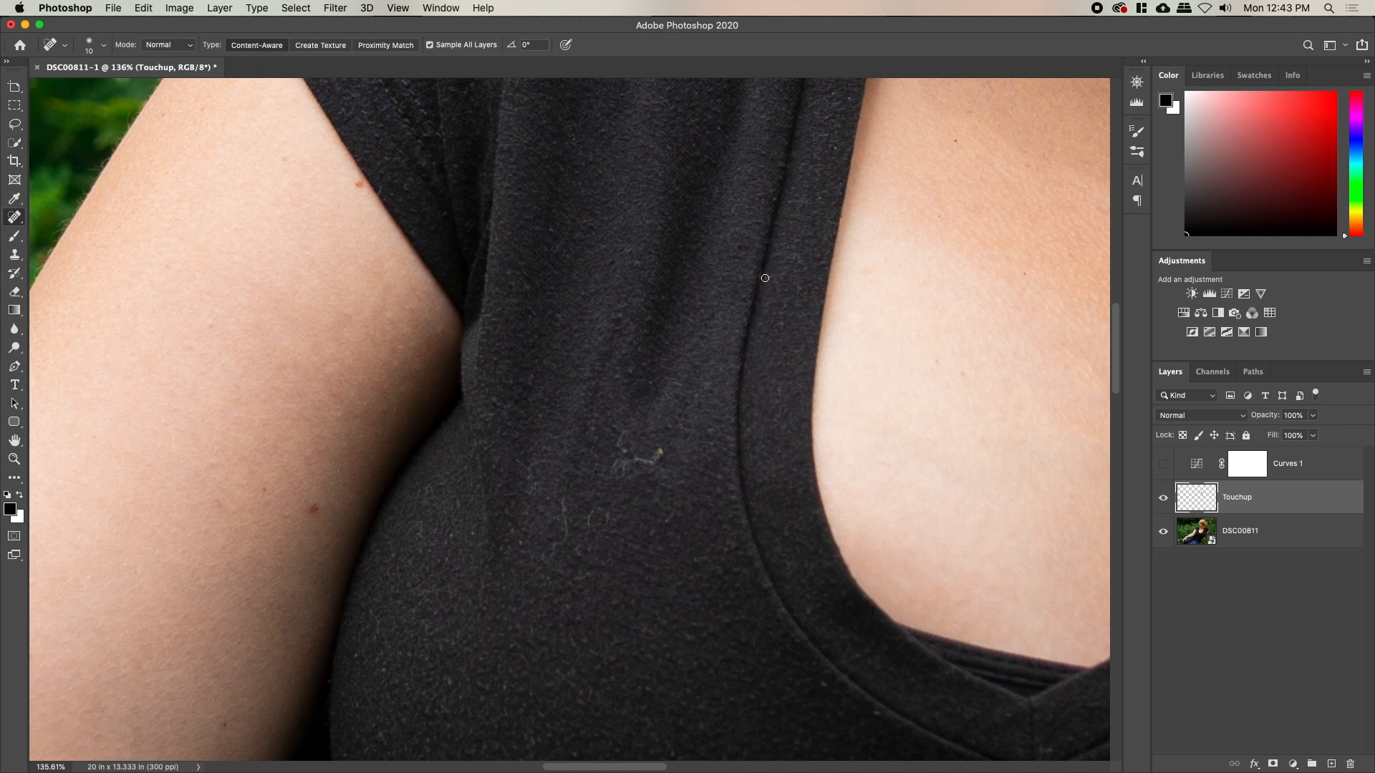
Remove lint and fibres from the shirt front and near the arm edge
{"action": "mouse_move", "coordinate": [661, 451]}
{"action": "left_mouse_down"}
{"action": "mouse_move", "coordinate": [616, 468]}
{"action": "mouse_move", "coordinate": [626, 432]}
{"action": "left_mouse_up"}
{"action": "mouse_move", "coordinate": [589, 530]}
{"action": "left_mouse_down"}
{"action": "mouse_move", "coordinate": [612, 512]}
{"action": "mouse_move", "coordinate": [607, 526]}
{"action": "mouse_move", "coordinate": [570, 521]}
{"action": "mouse_move", "coordinate": [542, 558]}
{"action": "left_mouse_up"}
{"action": "left_click_drag", "start_coordinate": [485, 448], "coordinate": [497, 472]}
{"action": "left_click_drag", "start_coordinate": [501, 399], "coordinate": [488, 425]}
{"action": "left_click_drag", "start_coordinate": [535, 470], "coordinate": [536, 510]}
{"action": "left_click_drag", "start_coordinate": [544, 586], "coordinate": [691, 367]}
{"action": "left_click_drag", "start_coordinate": [560, 288], "coordinate": [561, 338]}
{"action": "left_click_drag", "start_coordinate": [563, 302], "coordinate": [580, 283]}
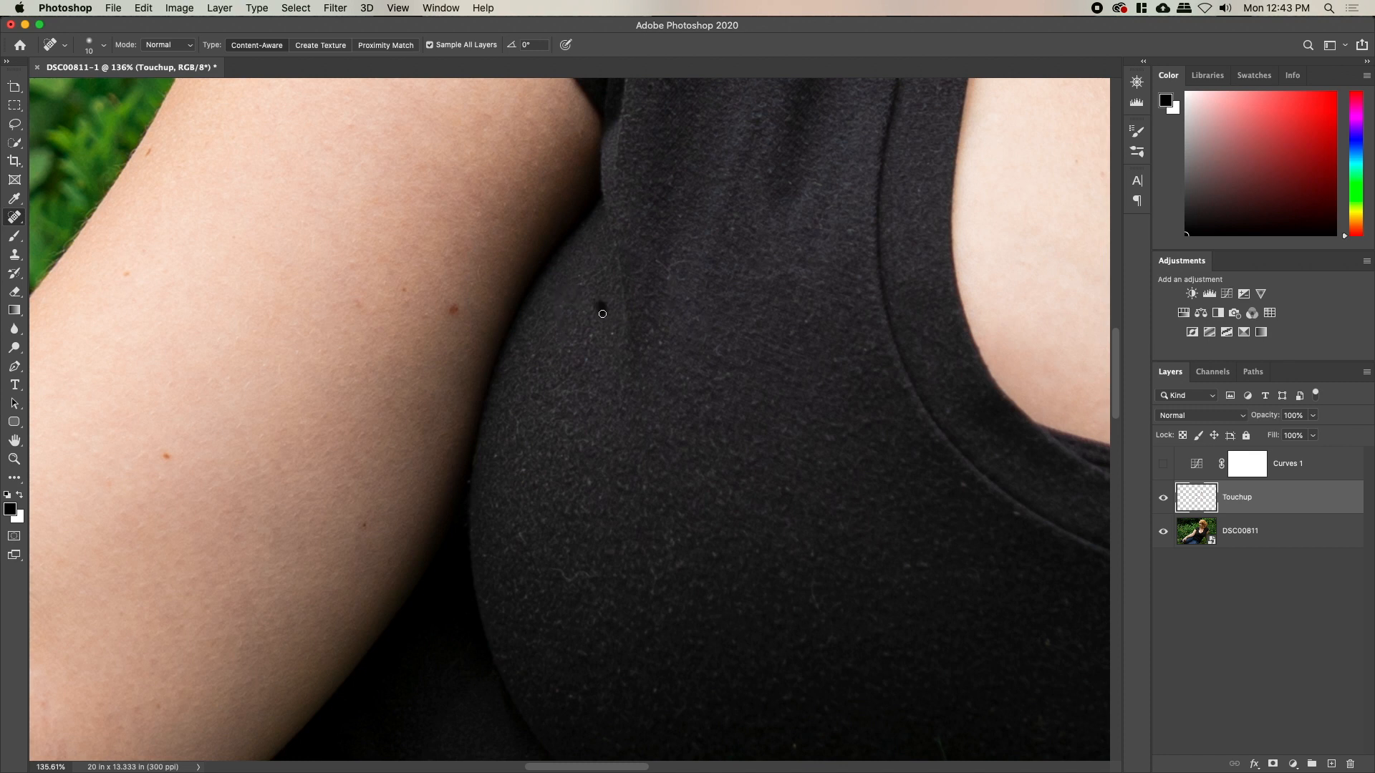
Heal thin light fibres and a speck around the shirt's V-neckline
{"action": "left_click_drag", "start_coordinate": [817, 497], "coordinate": [494, 310]}
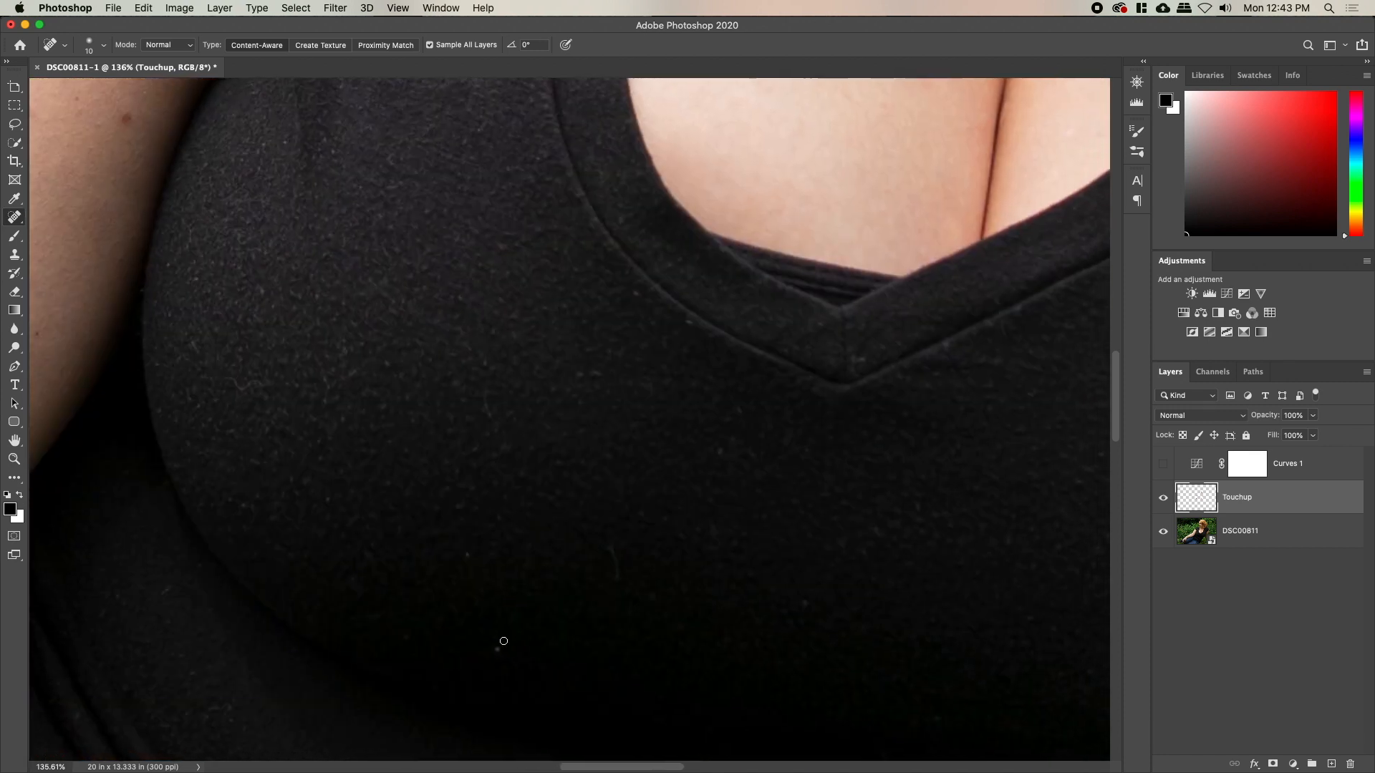
{"action": "left_click_drag", "start_coordinate": [616, 542], "coordinate": [617, 568]}
{"action": "left_click_drag", "start_coordinate": [495, 454], "coordinate": [484, 386]}
{"action": "left_click_drag", "start_coordinate": [318, 466], "coordinate": [579, 280]}
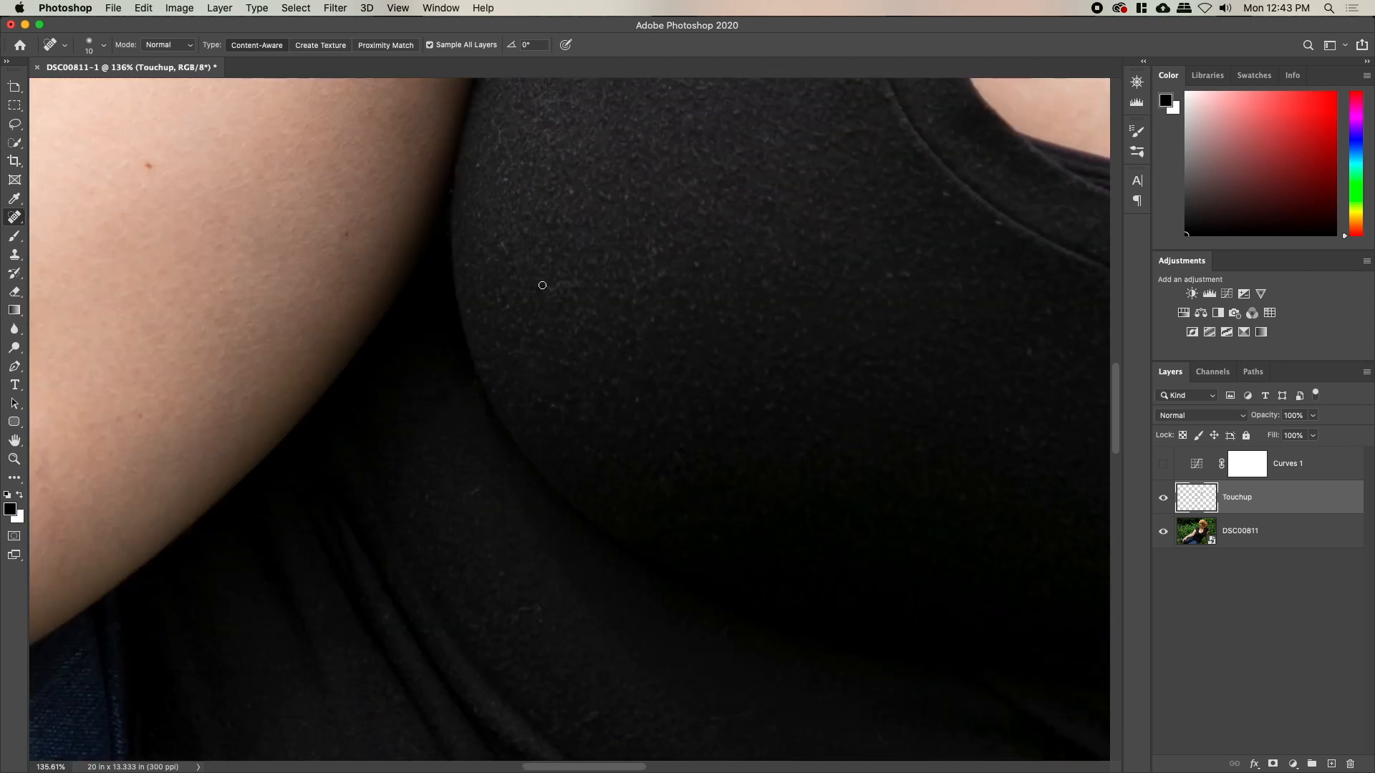
{"action": "mouse_move", "coordinate": [515, 633]}
{"action": "left_mouse_down"}
{"action": "mouse_move", "coordinate": [534, 611]}
{"action": "mouse_move", "coordinate": [507, 435]}
{"action": "left_mouse_up"}
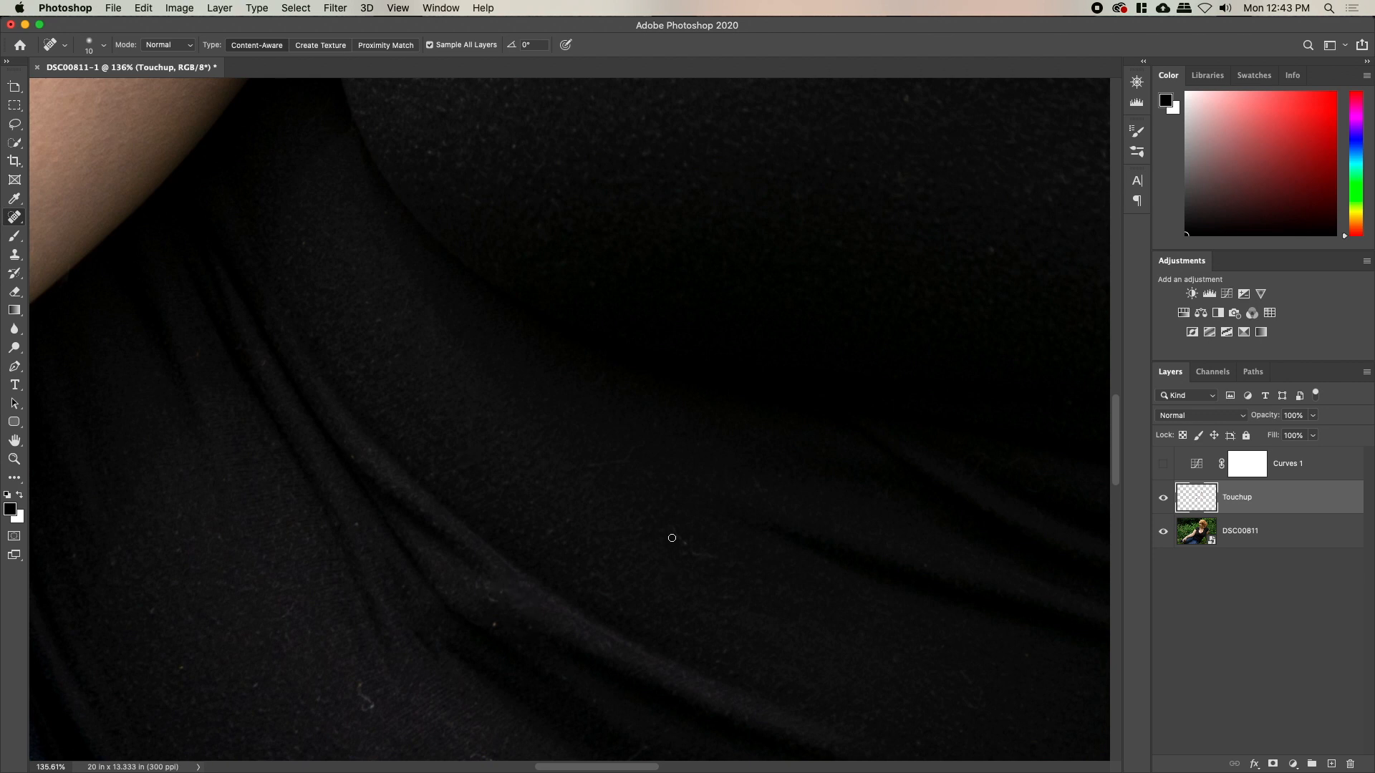
{"action": "left_click_drag", "start_coordinate": [385, 710], "coordinate": [545, 521]}
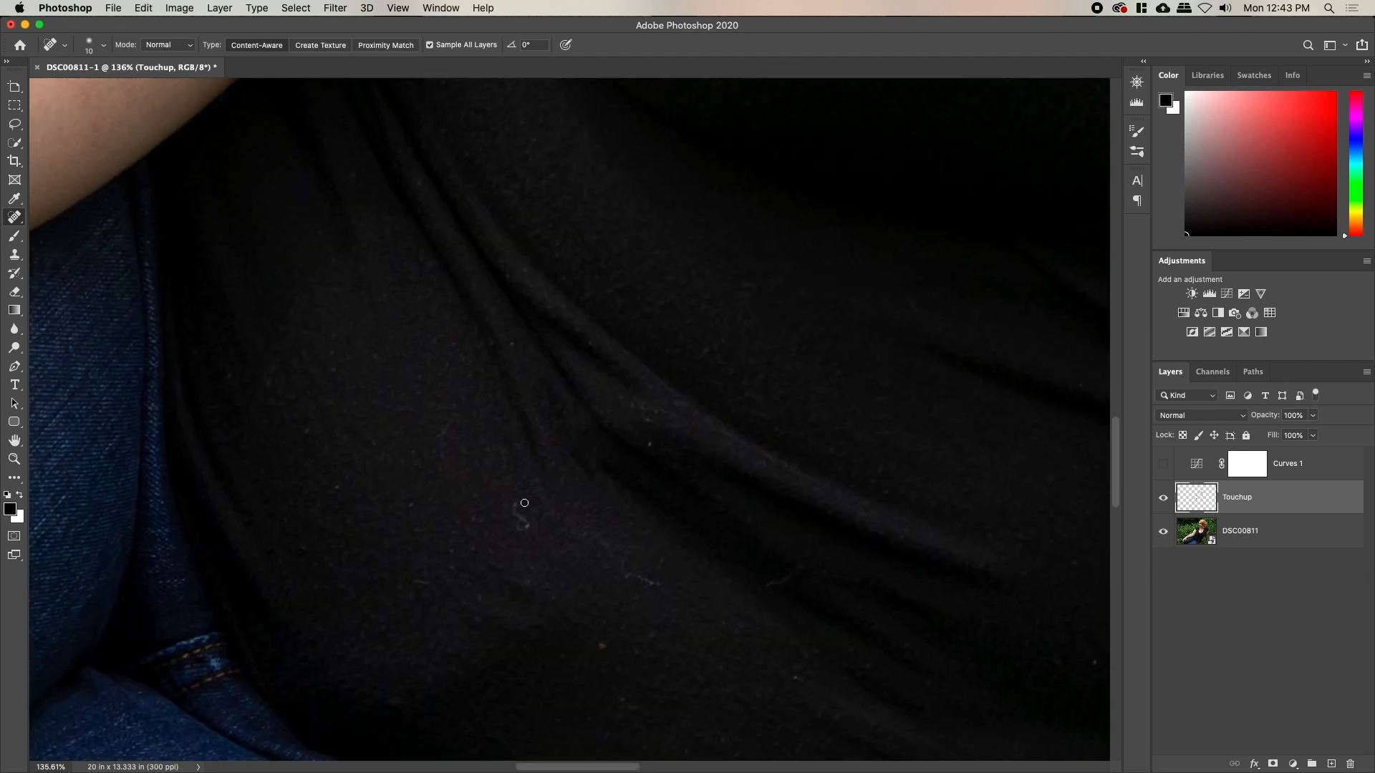
{"action": "left_click_drag", "start_coordinate": [546, 590], "coordinate": [497, 516]}
Heal the specks and blemishes across the lower shirt folds near the grass
{"action": "key", "text": "bracketright"}
{"action": "key", "text": "bracketright"}
{"action": "key", "text": "bracketright"}
{"action": "key", "text": "bracketright"}
{"action": "key", "text": "bracketright"}
{"action": "key", "text": "bracketright"}
{"action": "key", "text": "bracketright"}
{"action": "key", "text": "bracketright"}
{"action": "key", "text": "bracketright"}
{"action": "key", "text": "bracketright"}
{"action": "key", "text": "bracketright"}
{"action": "key", "text": "bracketright"}
{"action": "mouse_move", "coordinate": [437, 472]}
{"action": "left_mouse_down"}
{"action": "mouse_move", "coordinate": [494, 549]}
{"action": "mouse_move", "coordinate": [290, 532]}
{"action": "left_mouse_up"}
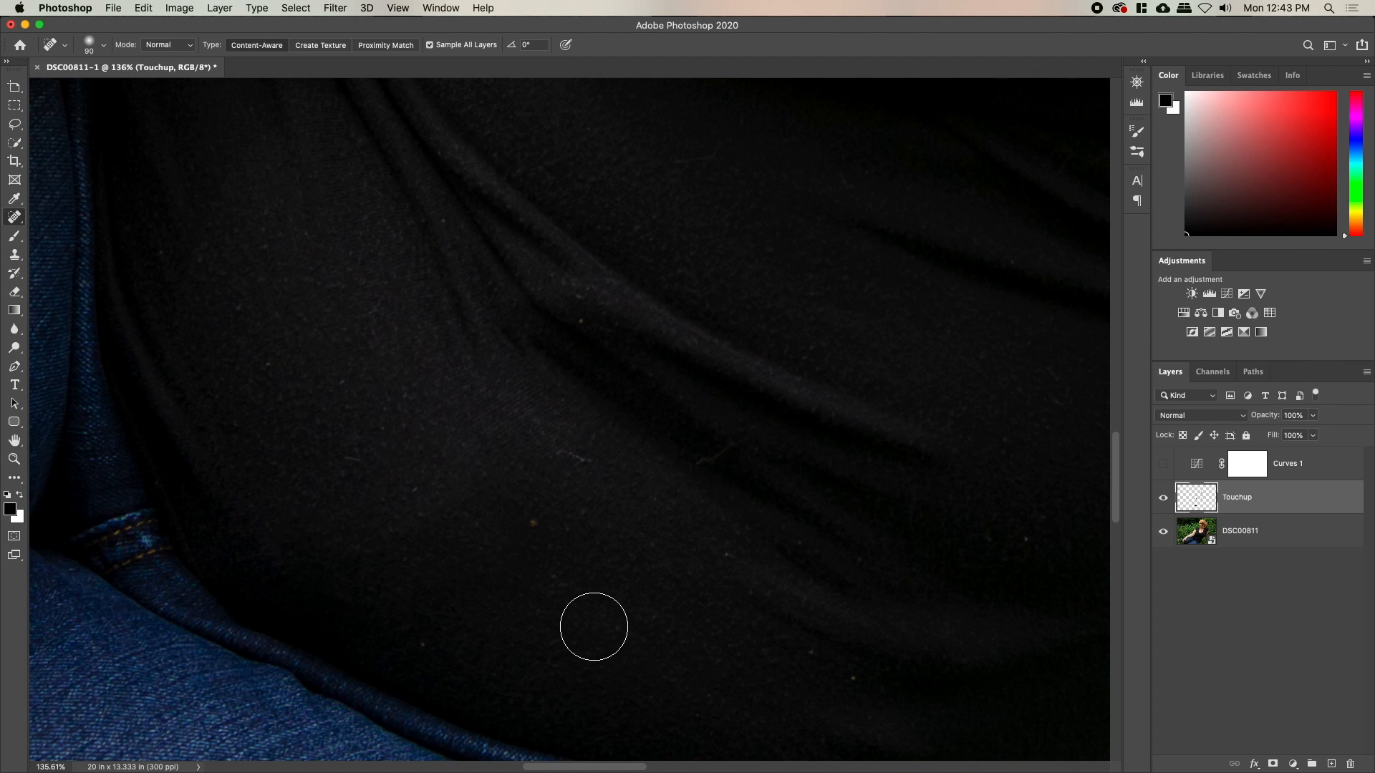
{"action": "mouse_move", "coordinate": [497, 574]}
{"action": "left_mouse_down"}
{"action": "mouse_move", "coordinate": [524, 511]}
{"action": "mouse_move", "coordinate": [341, 540]}
{"action": "mouse_move", "coordinate": [447, 465]}
{"action": "left_mouse_up"}
{"action": "left_click_drag", "start_coordinate": [464, 599], "coordinate": [505, 569]}
{"action": "mouse_move", "coordinate": [426, 533]}
{"action": "left_mouse_down"}
{"action": "mouse_move", "coordinate": [495, 511]}
{"action": "mouse_move", "coordinate": [447, 545]}
{"action": "mouse_move", "coordinate": [513, 582]}
{"action": "left_mouse_up"}
{"action": "key", "text": "bracketleft"}
{"action": "key", "text": "bracketleft"}
{"action": "left_click_drag", "start_coordinate": [687, 521], "coordinate": [562, 562]}
{"action": "key", "text": "bracketleft"}
{"action": "key", "text": "bracketleft"}
{"action": "key", "text": "bracketleft"}
{"action": "key", "text": "bracketleft"}
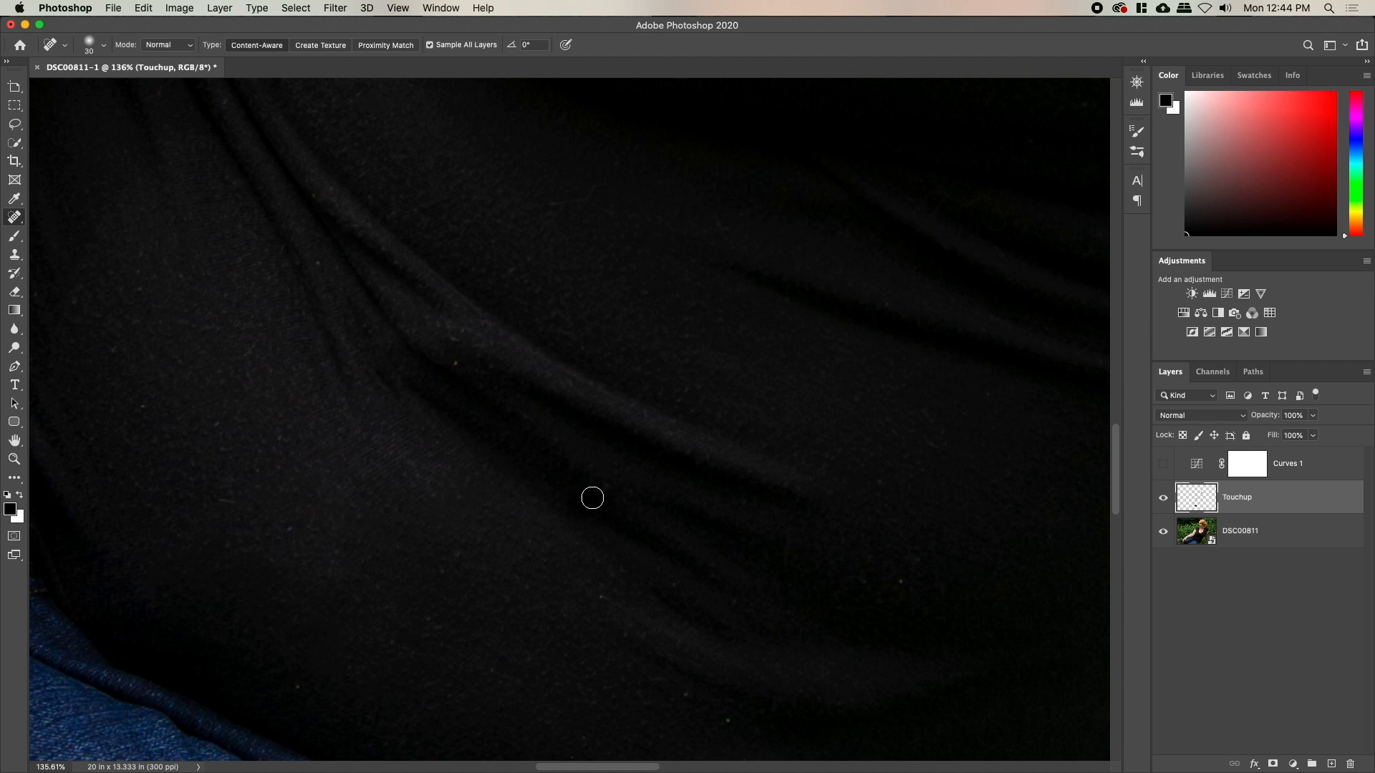
{"action": "left_click_drag", "start_coordinate": [540, 620], "coordinate": [447, 686]}
{"action": "key", "text": "bracketleft"}
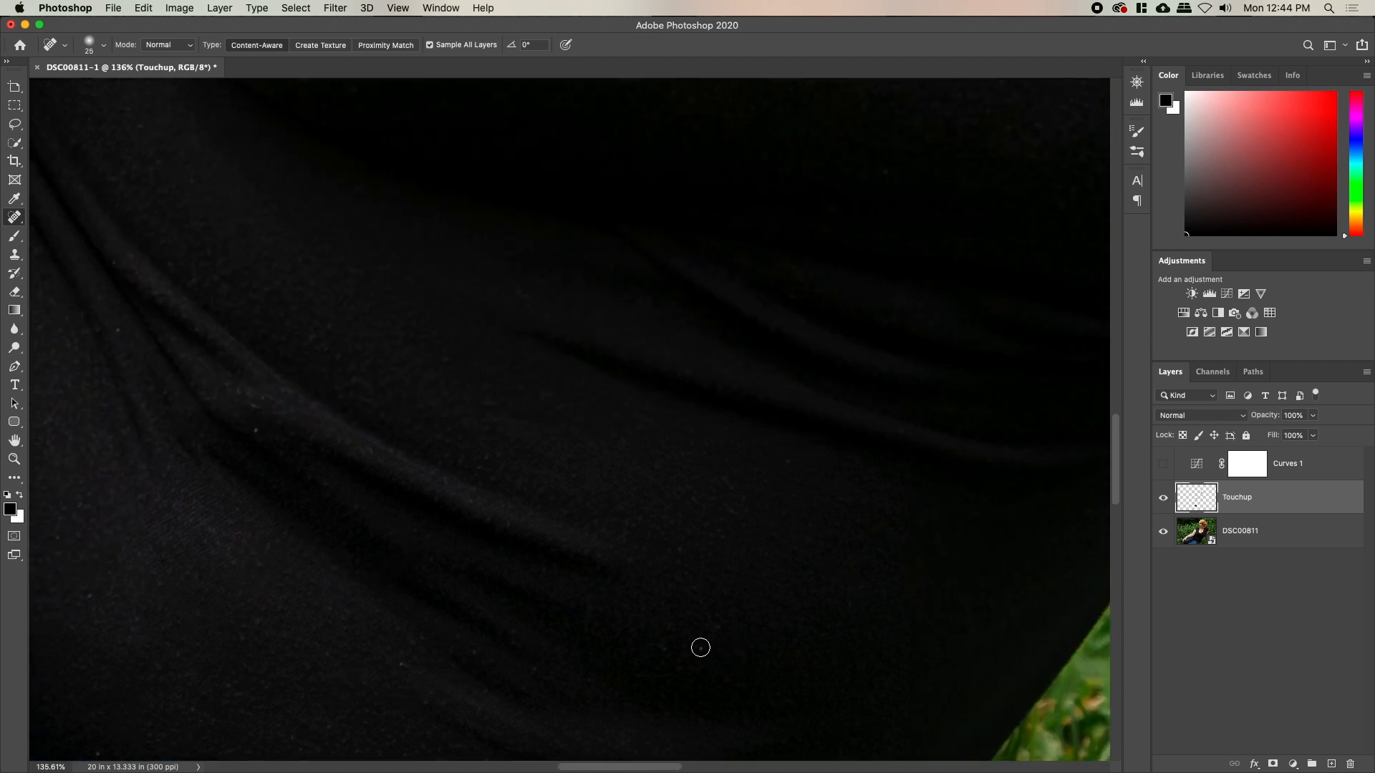
{"action": "key", "text": "bracketleft"}
{"action": "key", "text": "bracketleft"}
{"action": "scroll", "coordinate": [748, 655], "scroll_direction": "up", "scroll_amount": 10}
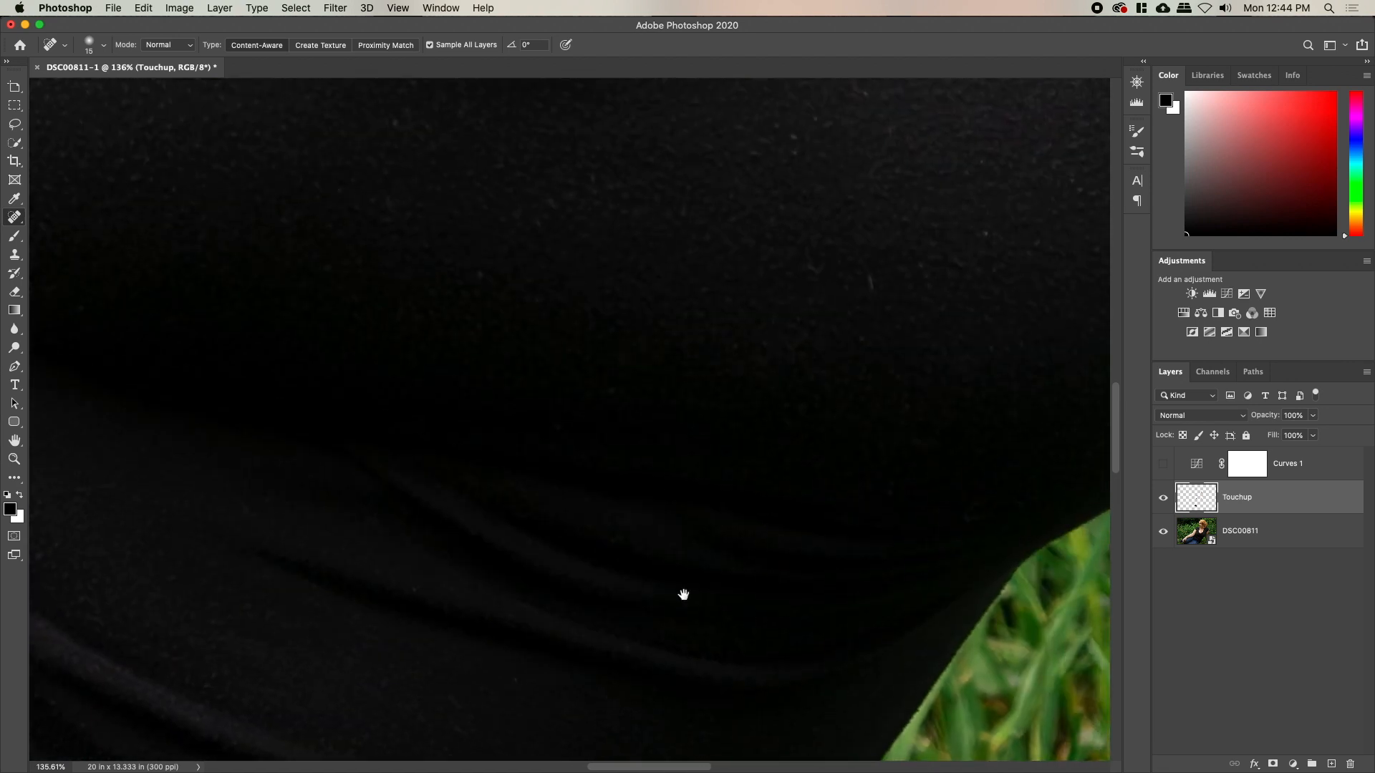
{"action": "left_click", "coordinate": [657, 509]}
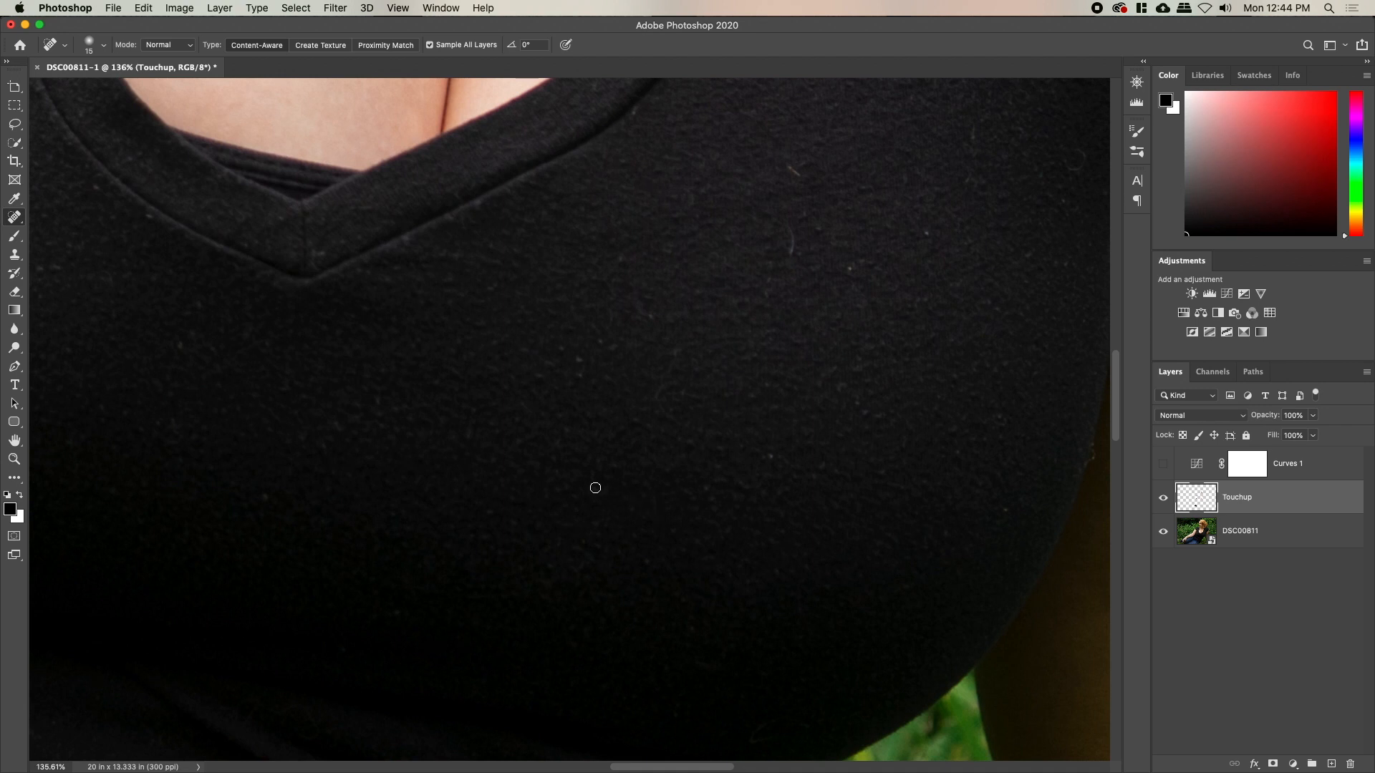
Heal the lint specks and fibres on the black shirt around the neckline
{"action": "left_click", "coordinate": [580, 363]}
{"action": "left_click_drag", "start_coordinate": [676, 356], "coordinate": [663, 395]}
{"action": "scroll", "coordinate": [729, 661], "scroll_direction": "up", "scroll_amount": 5}
{"action": "scroll", "coordinate": [730, 661], "scroll_direction": "right", "scroll_amount": 5}
{"action": "left_click_drag", "start_coordinate": [556, 385], "coordinate": [554, 403]}
{"action": "left_click_drag", "start_coordinate": [550, 313], "coordinate": [579, 374]}
{"action": "left_click_drag", "start_coordinate": [617, 420], "coordinate": [609, 415]}
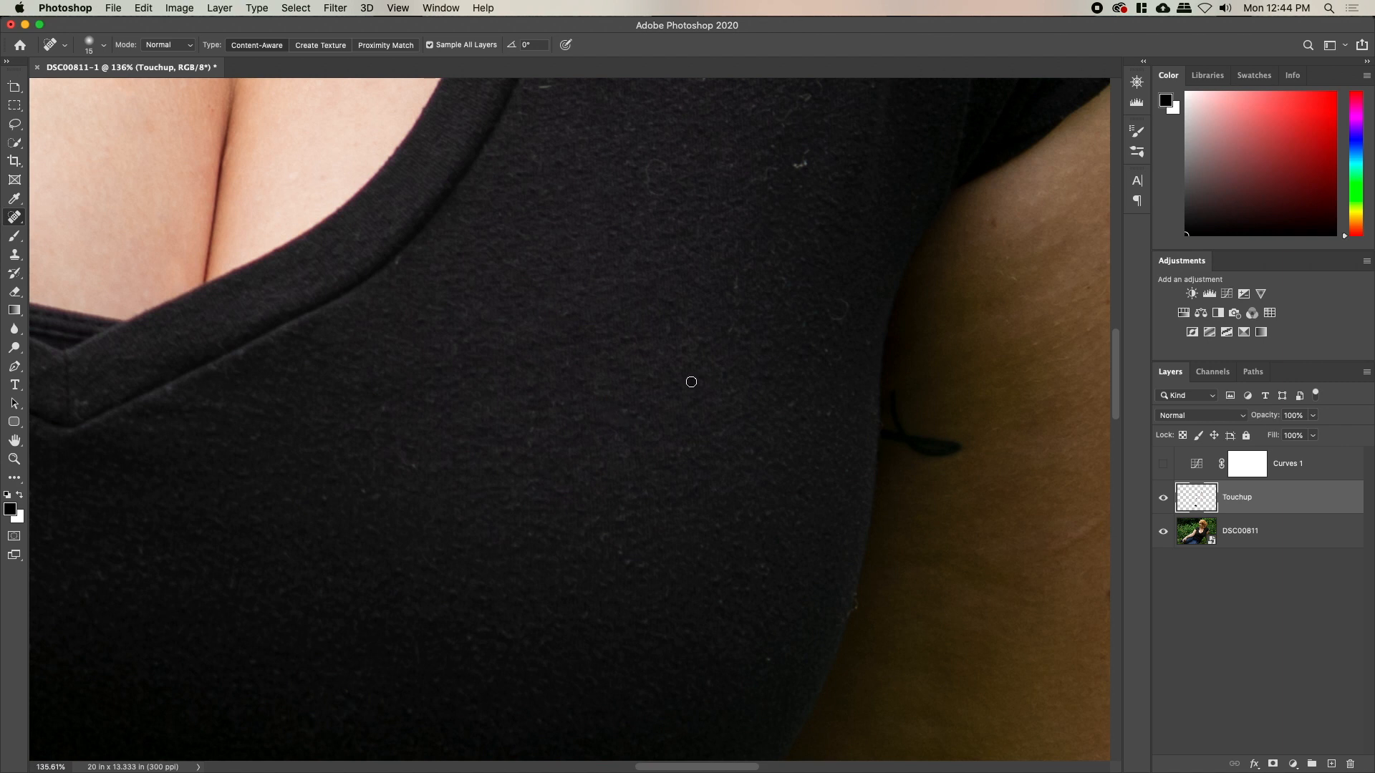
{"action": "left_click_drag", "start_coordinate": [609, 526], "coordinate": [622, 548]}
{"action": "left_click_drag", "start_coordinate": [767, 564], "coordinate": [770, 571]}
{"action": "scroll", "coordinate": [699, 605], "scroll_direction": "up", "scroll_amount": 5}
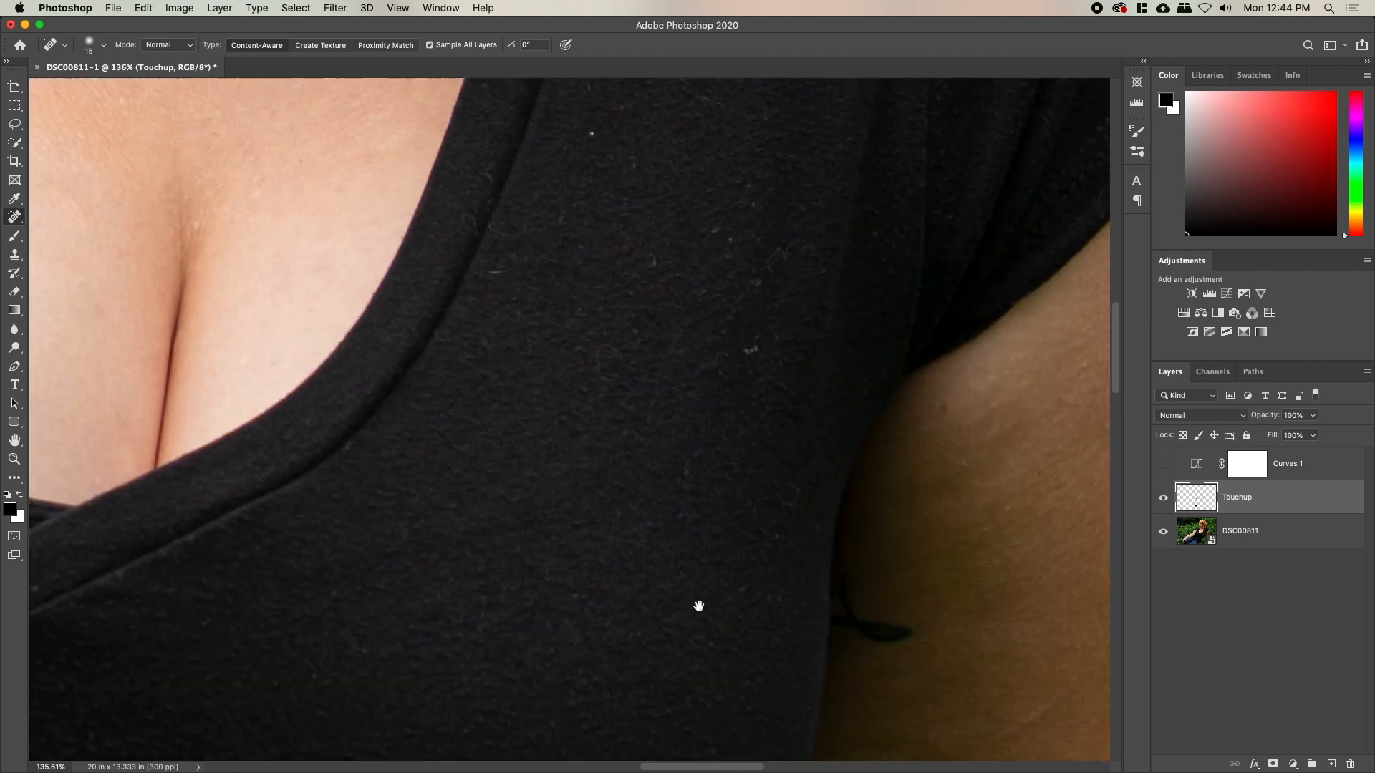
Heal spots on the collar, fibres on the shirt front, and lint near the sleeve and armpit
{"action": "left_click", "coordinate": [454, 268]}
{"action": "mouse_move", "coordinate": [477, 247]}
{"action": "left_mouse_down"}
{"action": "mouse_move", "coordinate": [523, 273]}
{"action": "mouse_move", "coordinate": [510, 285]}
{"action": "left_mouse_up"}
{"action": "left_click", "coordinate": [511, 305]}
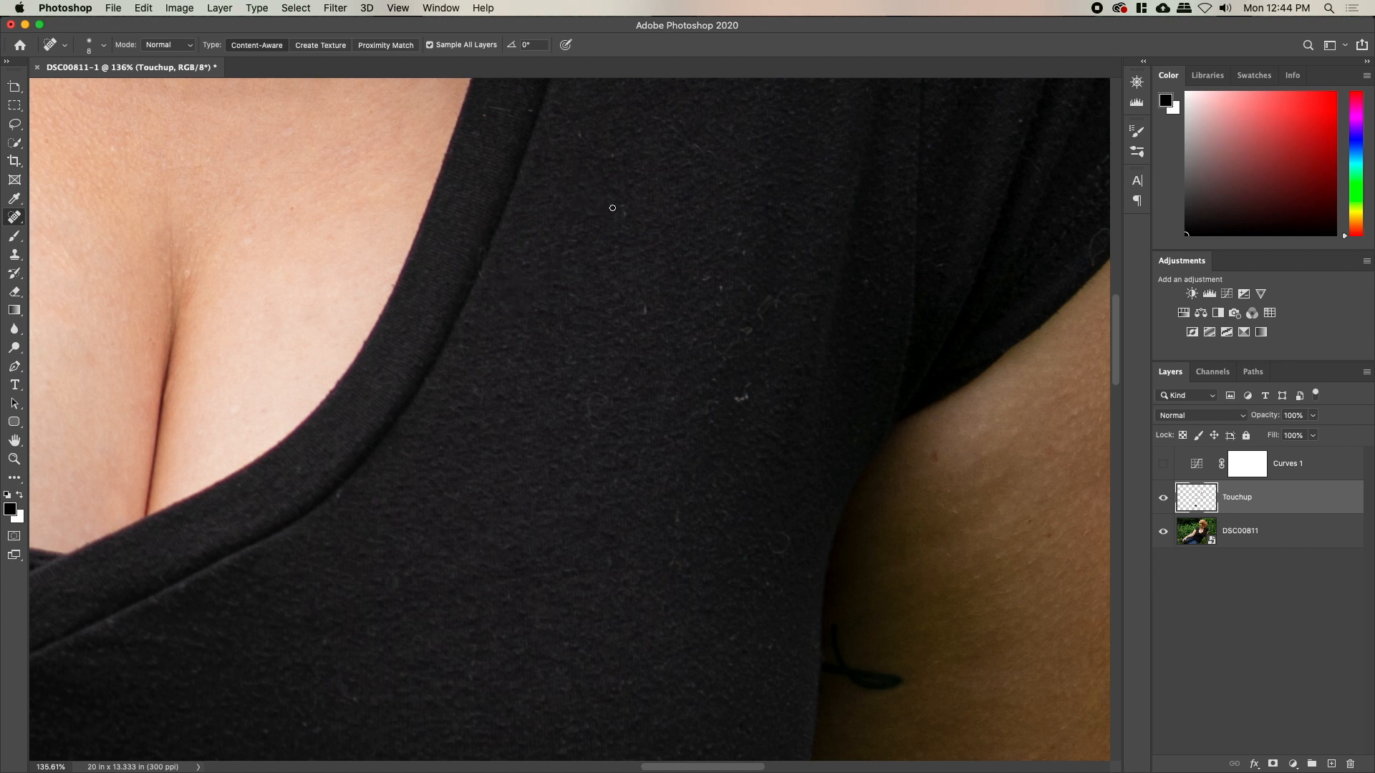
{"action": "mouse_move", "coordinate": [597, 404]}
{"action": "left_mouse_down"}
{"action": "mouse_move", "coordinate": [598, 430]}
{"action": "mouse_move", "coordinate": [603, 393]}
{"action": "left_mouse_up"}
{"action": "left_click_drag", "start_coordinate": [705, 301], "coordinate": [573, 525]}
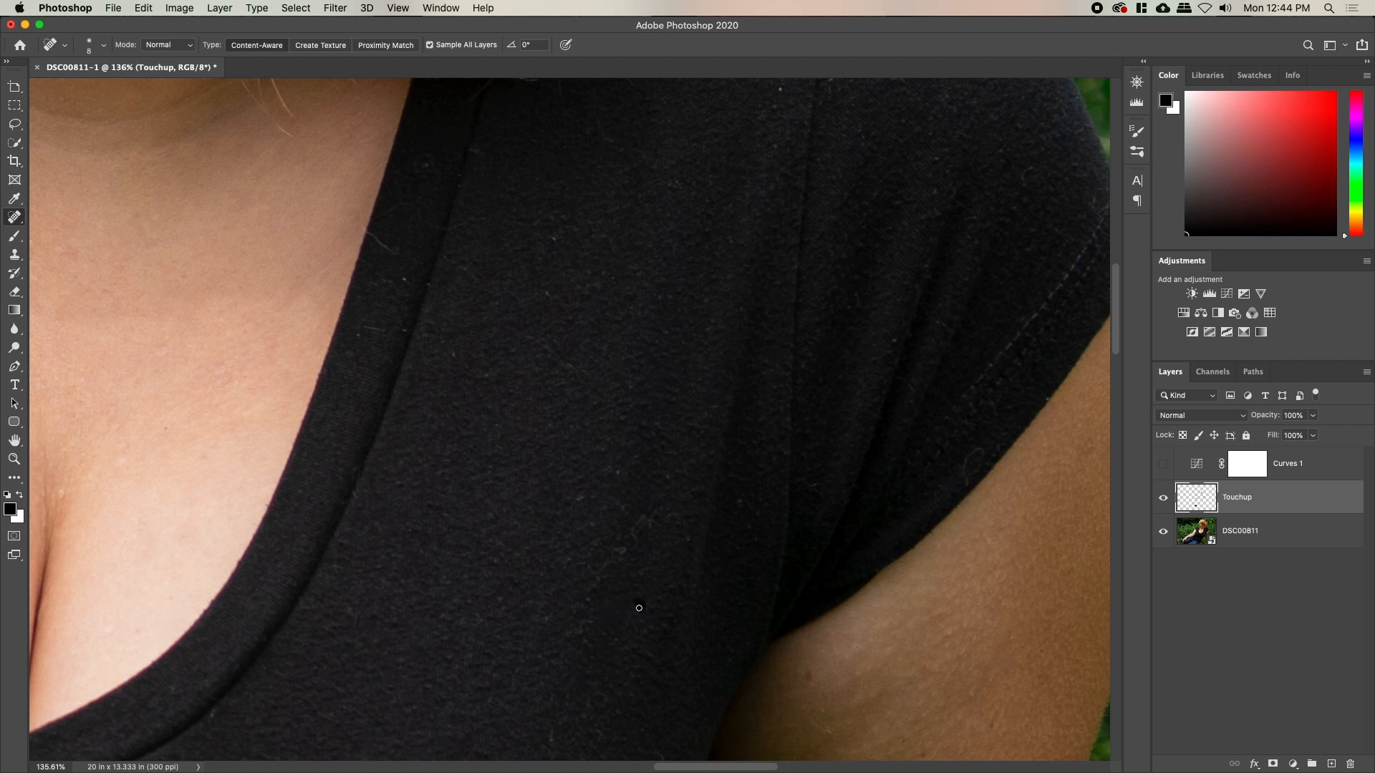
{"action": "left_click_drag", "start_coordinate": [581, 628], "coordinate": [579, 643]}
{"action": "left_click_drag", "start_coordinate": [604, 570], "coordinate": [657, 510]}
{"action": "left_click_drag", "start_coordinate": [566, 564], "coordinate": [530, 642]}
{"action": "left_click_drag", "start_coordinate": [535, 622], "coordinate": [547, 612]}
{"action": "mouse_move", "coordinate": [555, 673]}
{"action": "left_mouse_down"}
{"action": "mouse_move", "coordinate": [548, 472]}
{"action": "mouse_move", "coordinate": [537, 541]}
{"action": "left_mouse_up"}
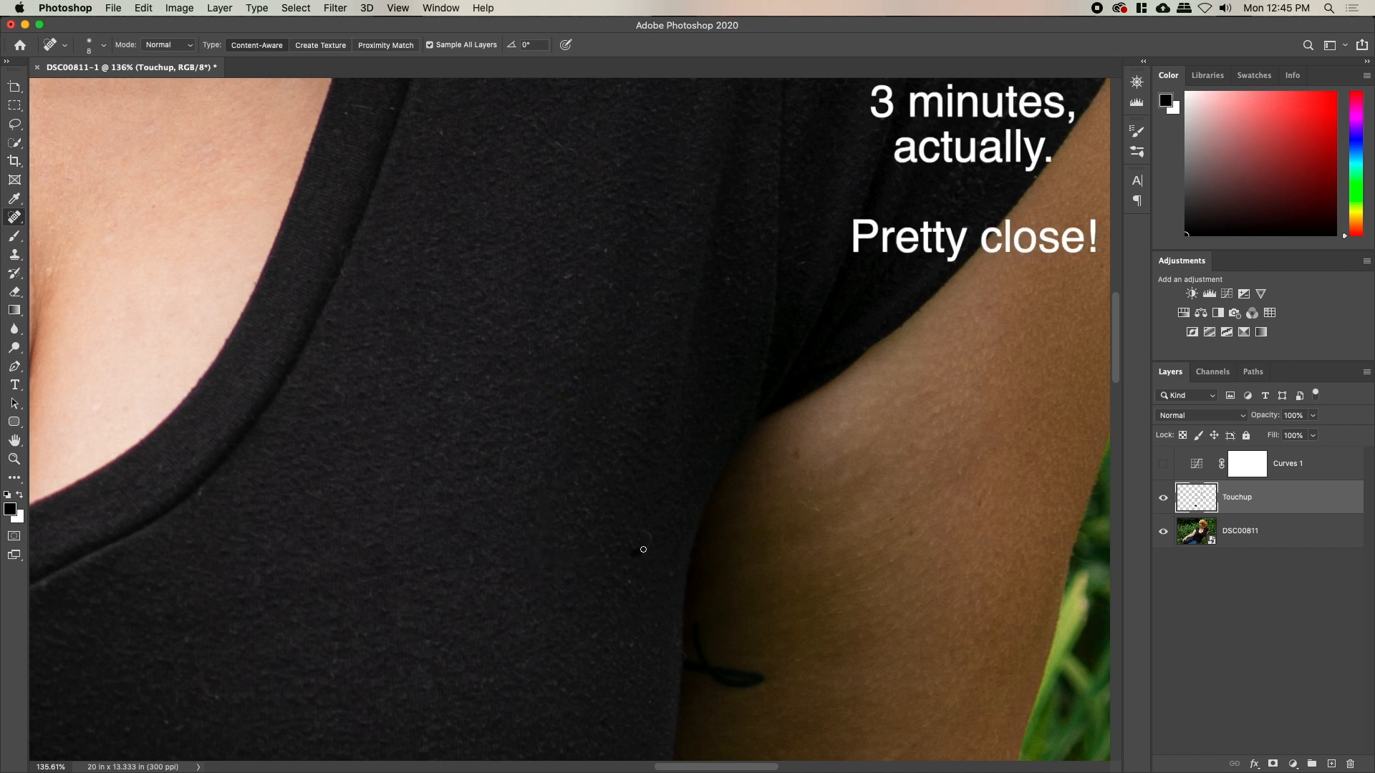
Heal the lint below the hair, on the neckline edge and across the shoulder
{"action": "left_click_drag", "start_coordinate": [533, 297], "coordinate": [533, 675]}
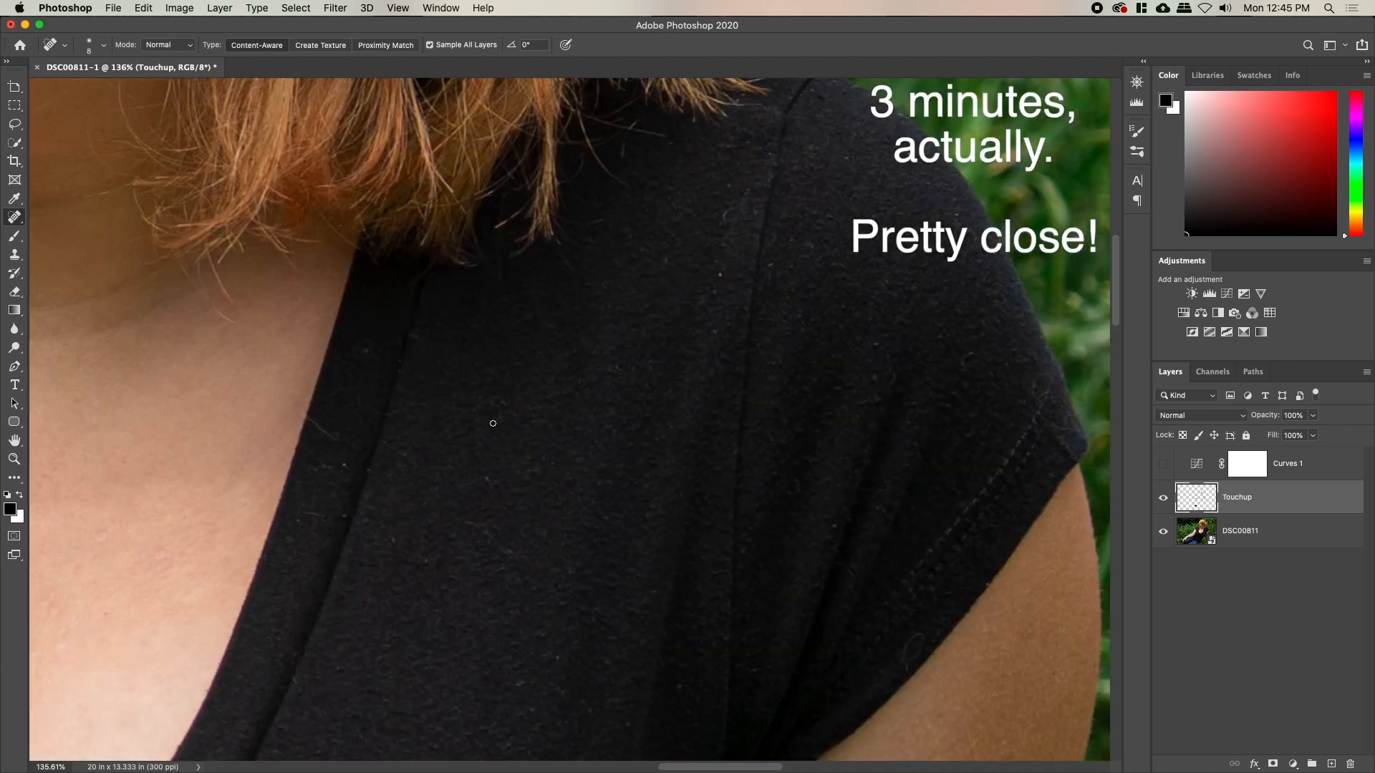
{"action": "left_click_drag", "start_coordinate": [335, 439], "coordinate": [338, 441]}
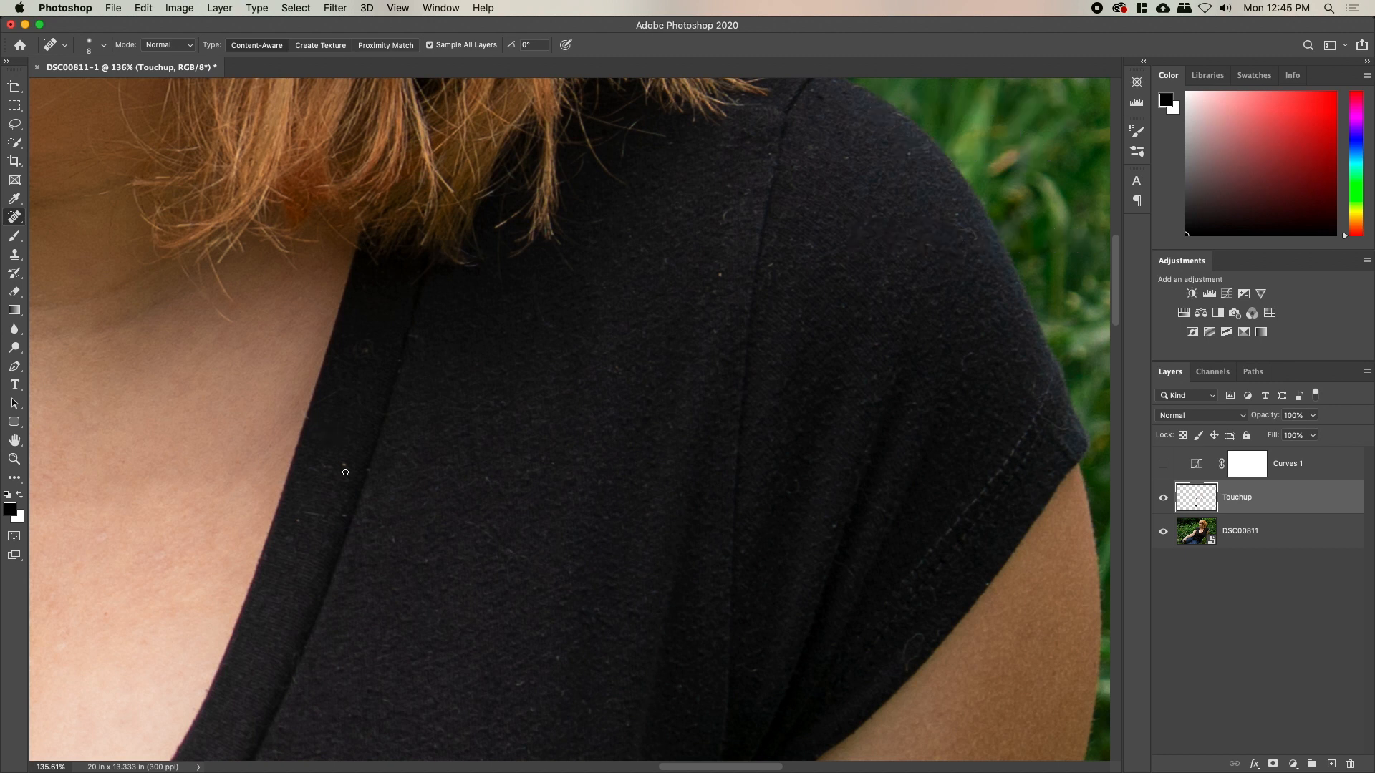
{"action": "left_click_drag", "start_coordinate": [344, 513], "coordinate": [346, 514]}
{"action": "left_click_drag", "start_coordinate": [726, 271], "coordinate": [679, 448]}
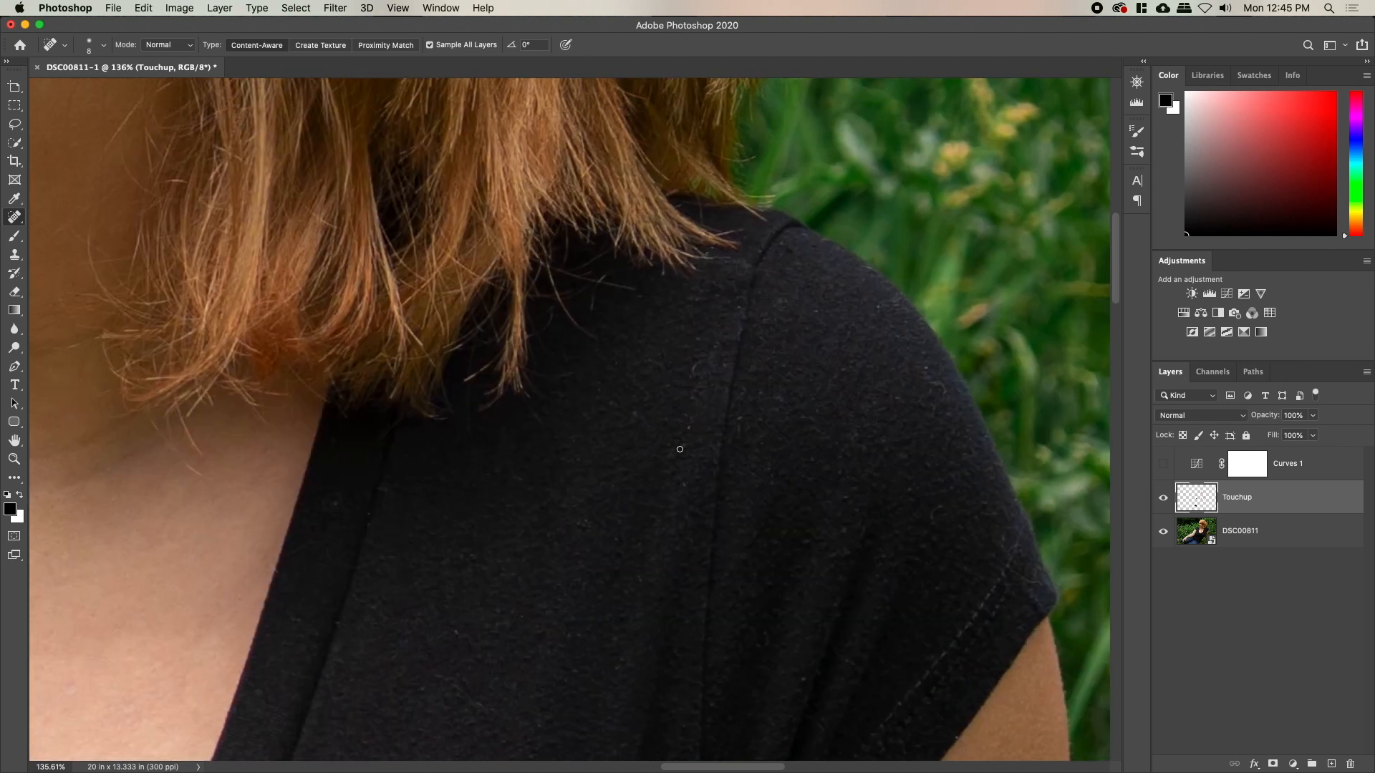
{"action": "mouse_move", "coordinate": [725, 342]}
{"action": "left_mouse_down"}
{"action": "mouse_move", "coordinate": [696, 394]}
{"action": "mouse_move", "coordinate": [793, 405]}
{"action": "left_mouse_up"}
{"action": "left_click_drag", "start_coordinate": [927, 370], "coordinate": [943, 394]}
Enlarge the healing brush slightly and heal away the dark mole on the upper arm
{"action": "scroll", "coordinate": [934, 539], "scroll_direction": "down", "scroll_amount": 10}
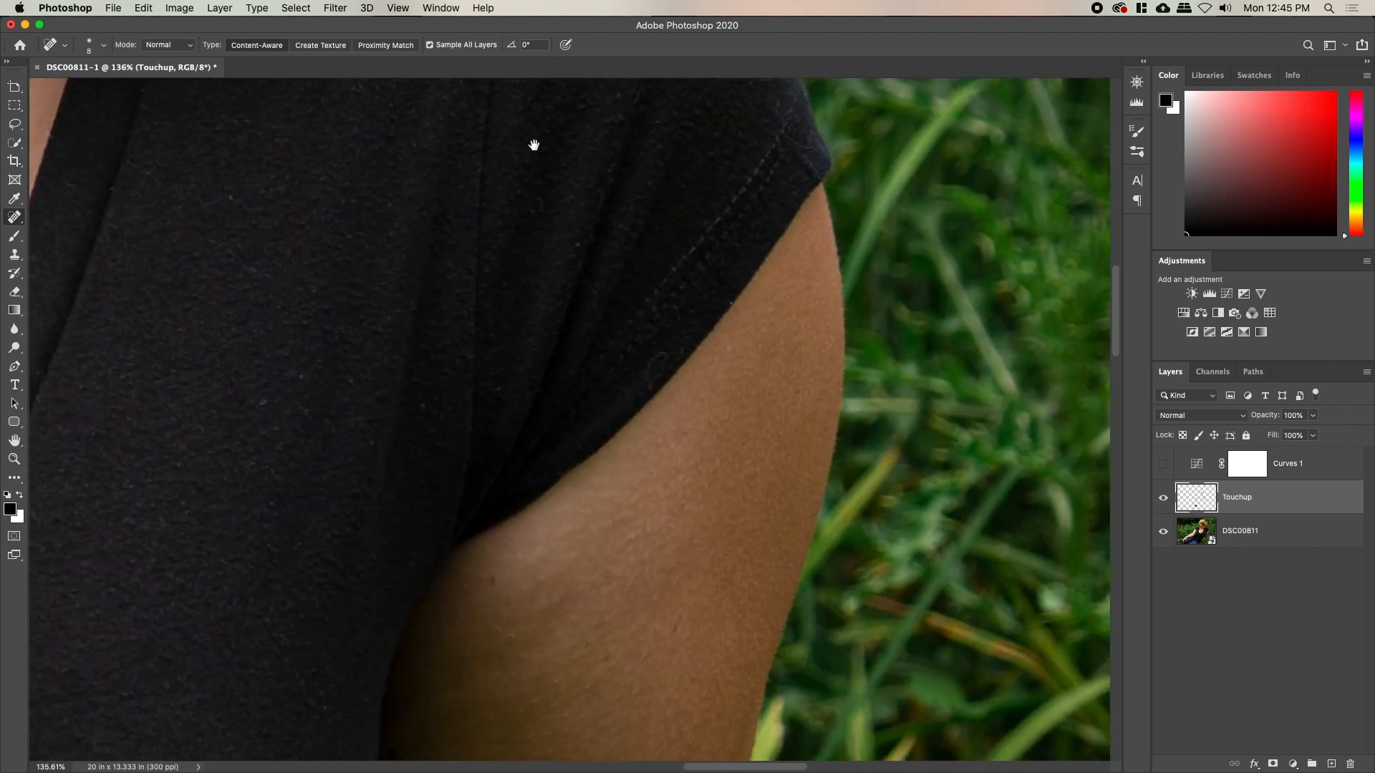
{"action": "scroll", "coordinate": [579, 391], "scroll_direction": "down", "scroll_amount": 5}
{"action": "key", "text": "bracketright"}
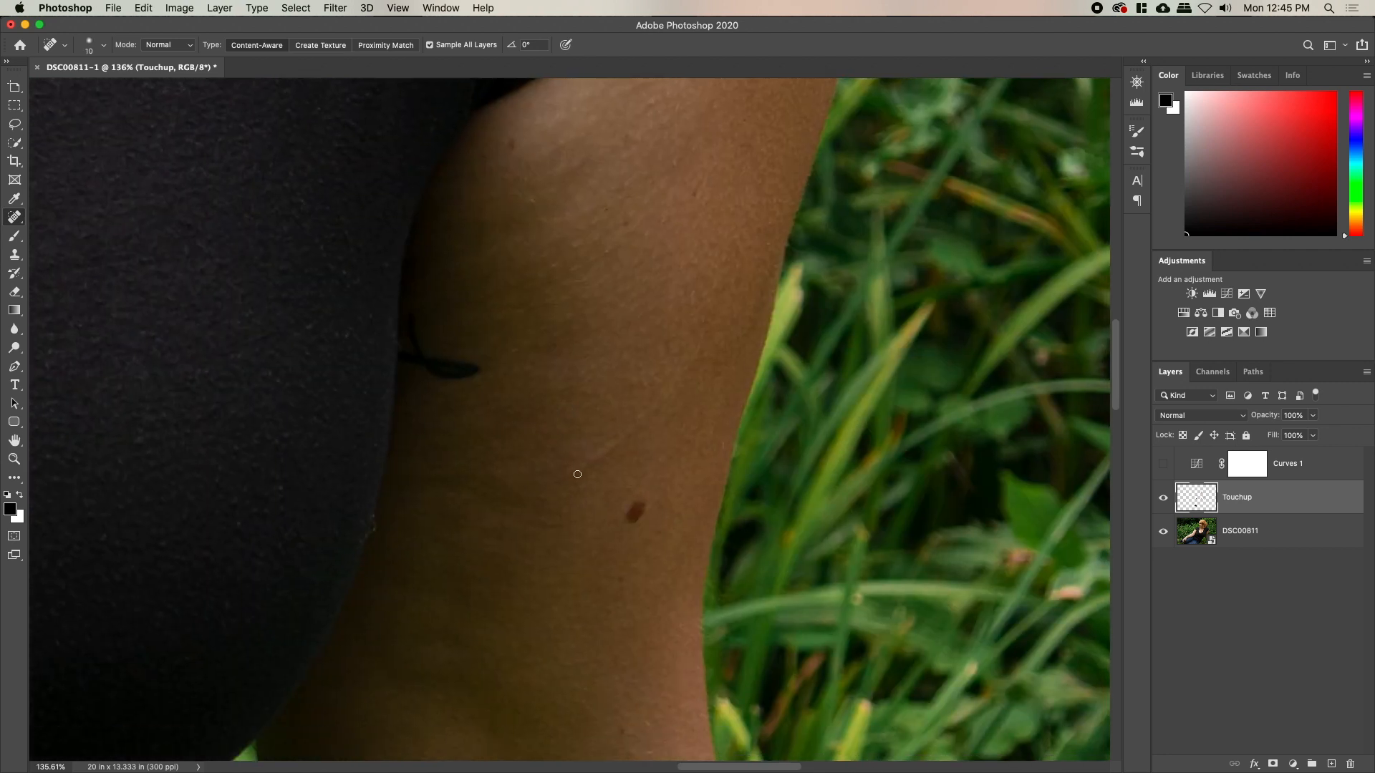
{"action": "mouse_move", "coordinate": [583, 463]}
{"action": "left_mouse_down"}
{"action": "mouse_move", "coordinate": [688, 375]}
{"action": "mouse_move", "coordinate": [576, 473]}
{"action": "left_mouse_up"}
{"action": "left_click_drag", "start_coordinate": [501, 577], "coordinate": [659, 169]}
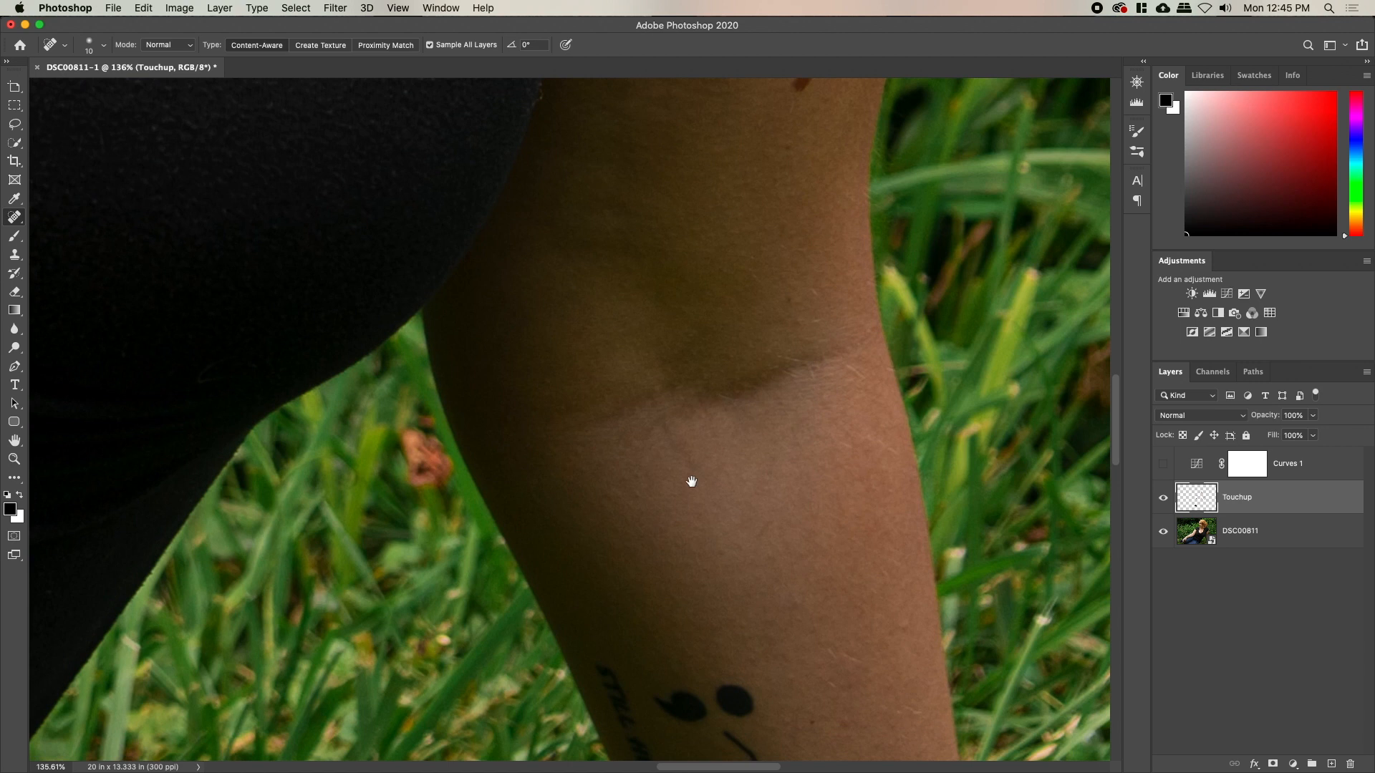
{"action": "left_click_drag", "start_coordinate": [690, 479], "coordinate": [518, 125]}
{"action": "left_click_drag", "start_coordinate": [679, 442], "coordinate": [862, 509]}
{"action": "key", "text": "z"}
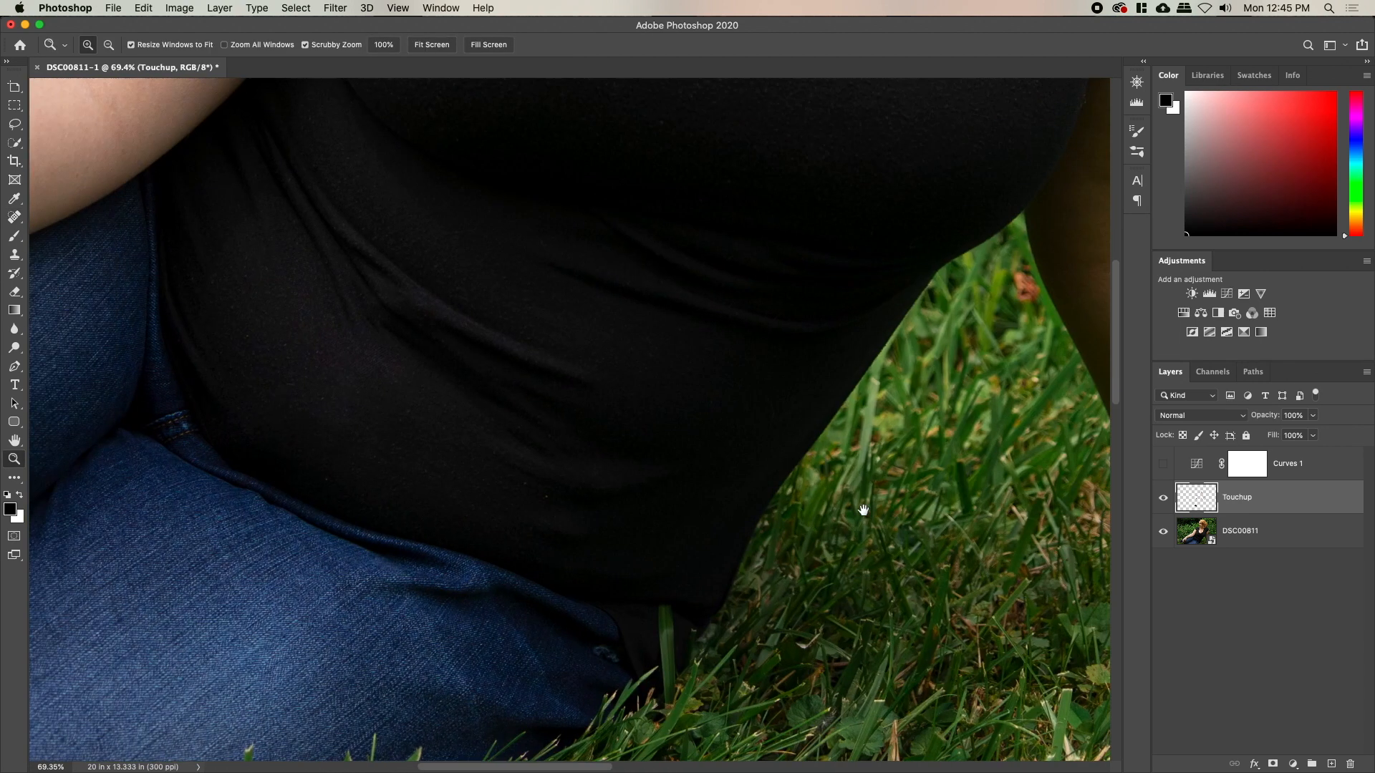
{"action": "left_click_drag", "start_coordinate": [519, 497], "coordinate": [557, 512]}
{"action": "key", "text": "j"}
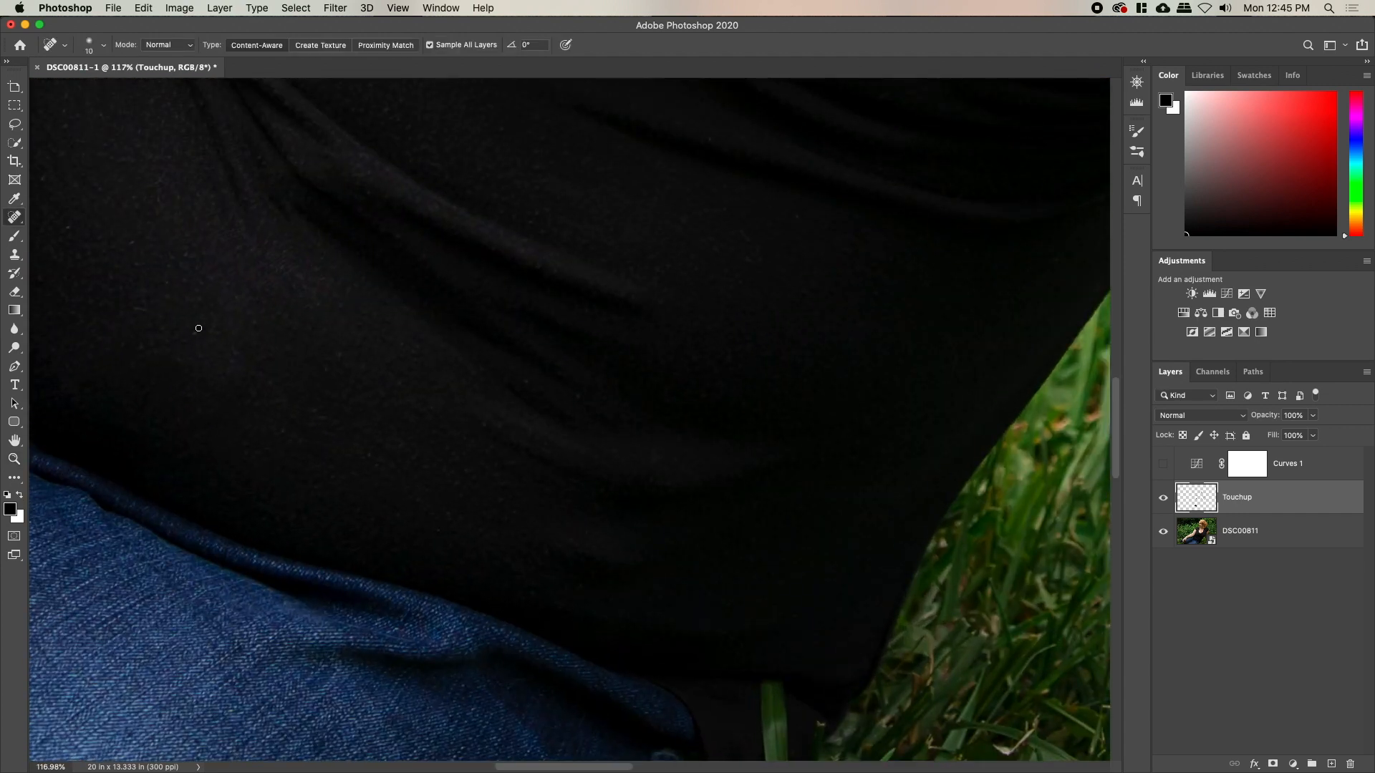
{"action": "key", "text": "z"}
{"action": "left_click_drag", "start_coordinate": [420, 411], "coordinate": [378, 412]}
{"action": "left_click_drag", "start_coordinate": [315, 334], "coordinate": [619, 633]}
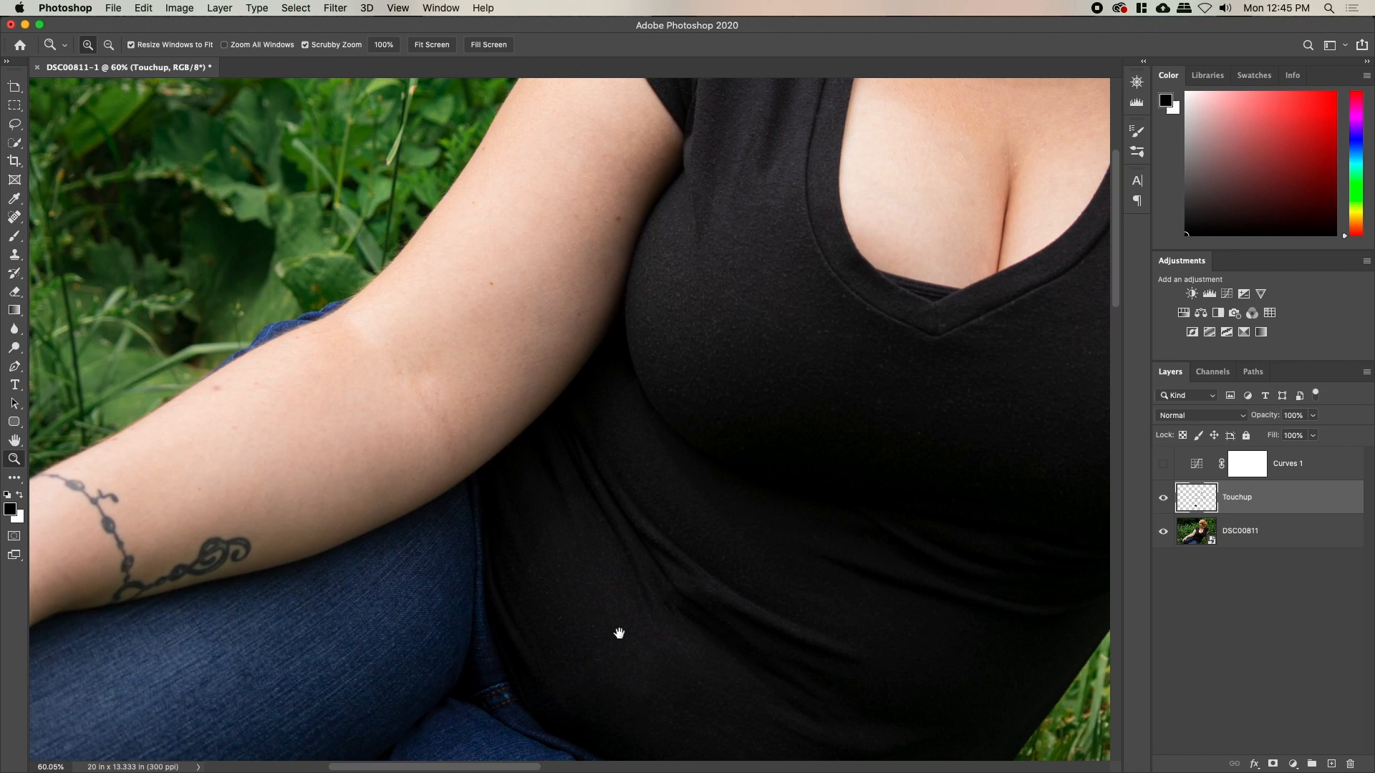
{"action": "left_click_drag", "start_coordinate": [644, 382], "coordinate": [239, 546]}
{"action": "left_click_drag", "start_coordinate": [481, 515], "coordinate": [452, 512]}
{"action": "left_click_drag", "start_coordinate": [443, 449], "coordinate": [558, 592]}
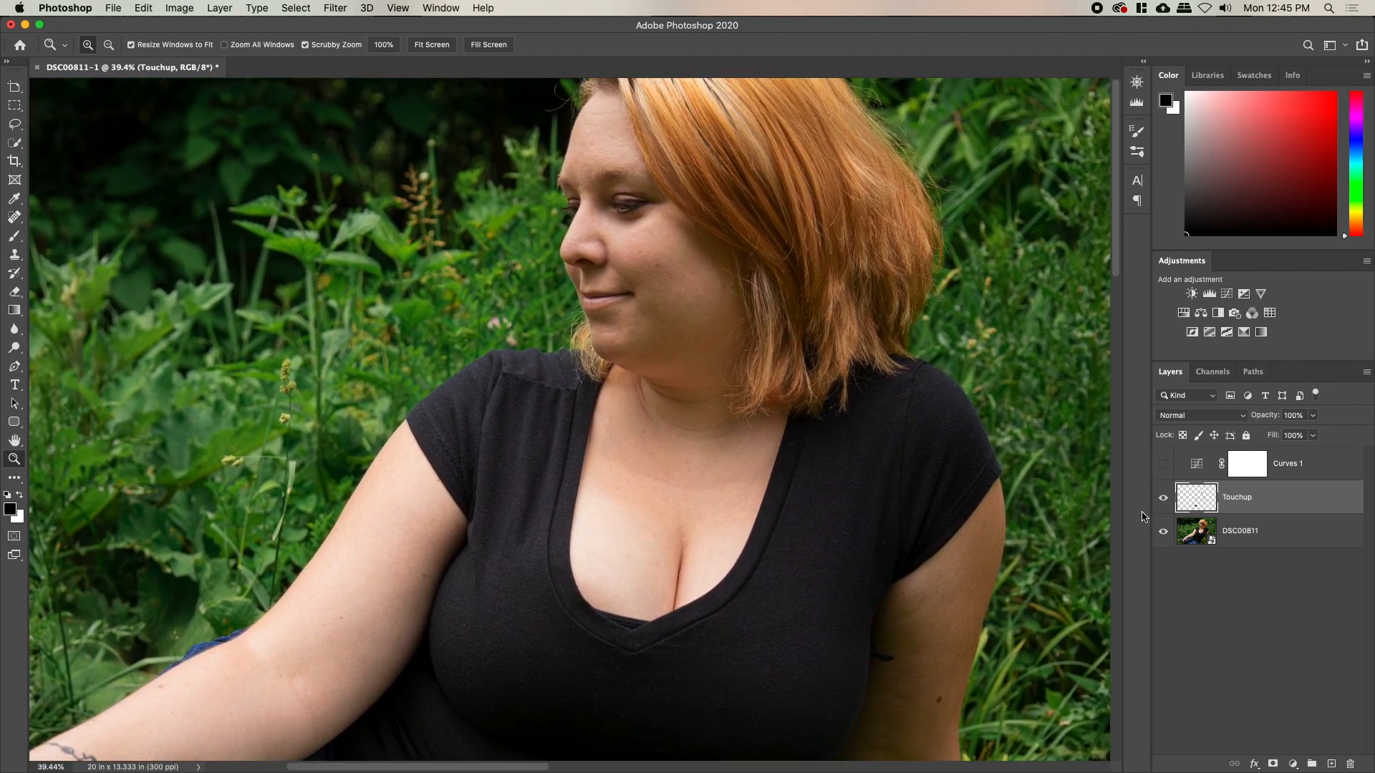
{"action": "left_click", "coordinate": [1164, 499]}
{"action": "left_click", "coordinate": [1163, 501]}
{"action": "left_click", "coordinate": [1164, 501]}
{"action": "left_click", "coordinate": [1164, 501]}
Save as DSC00811-1.psd into Desktop's Not Porn folder, accepting the Photoshop Format Options
{"action": "key", "text": "super+s"}
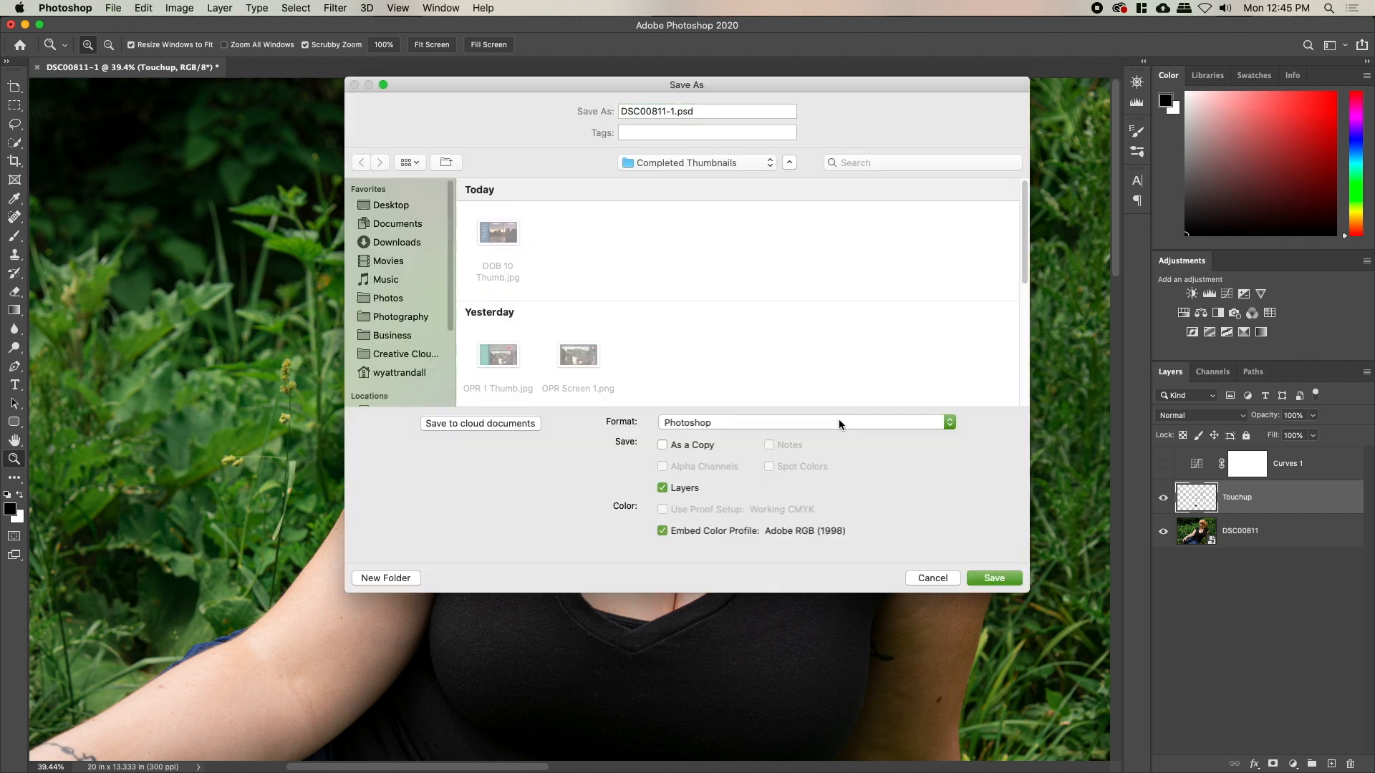
{"action": "left_click", "coordinate": [385, 208]}
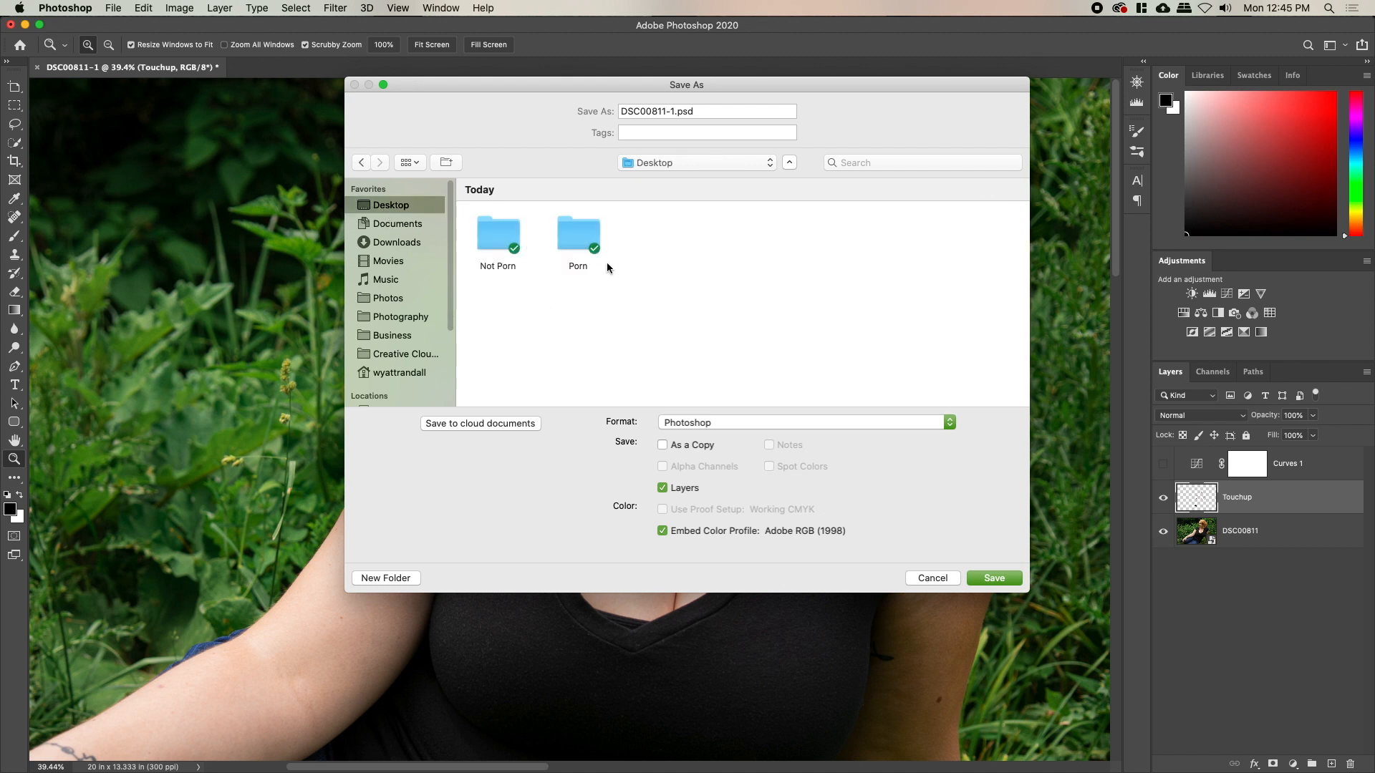
{"action": "double_click", "coordinate": [495, 225]}
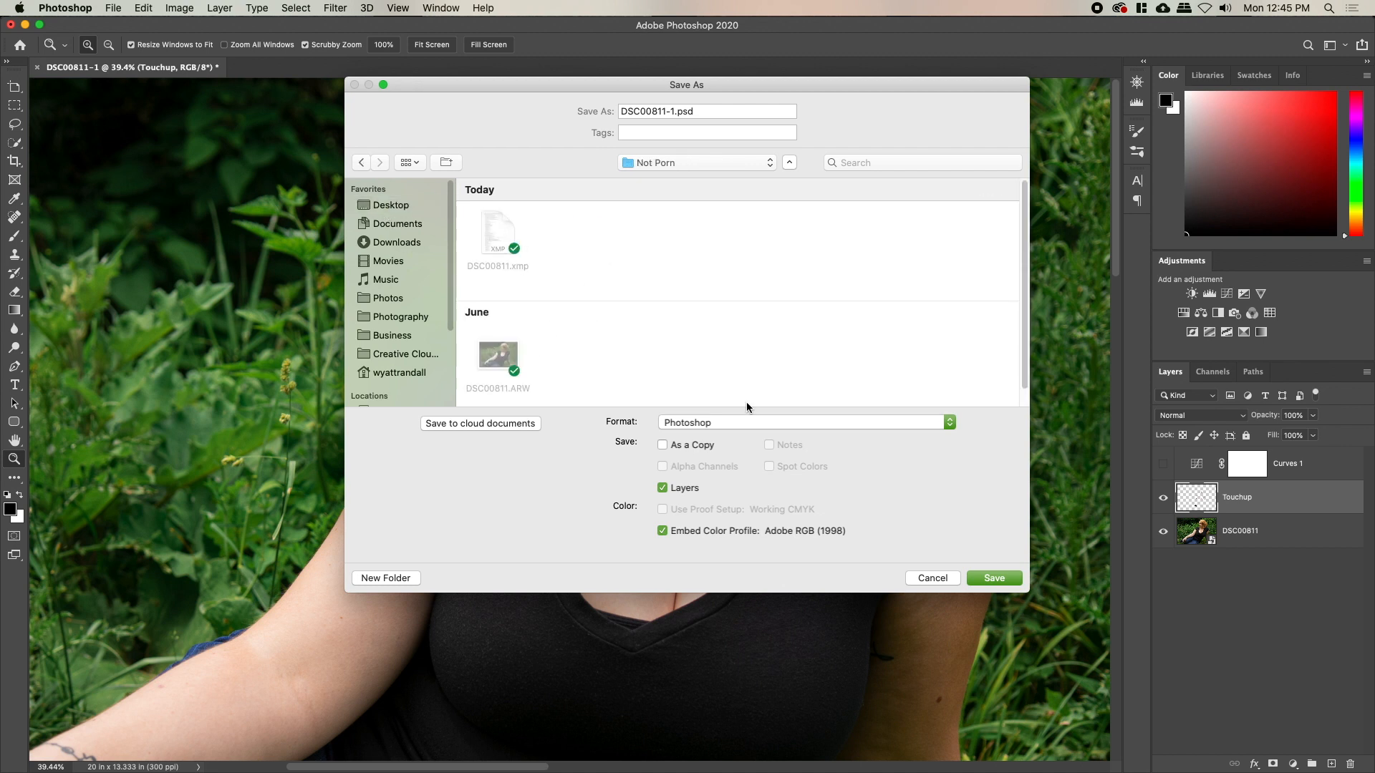
{"action": "left_click", "coordinate": [996, 579]}
{"action": "left_click", "coordinate": [866, 351]}
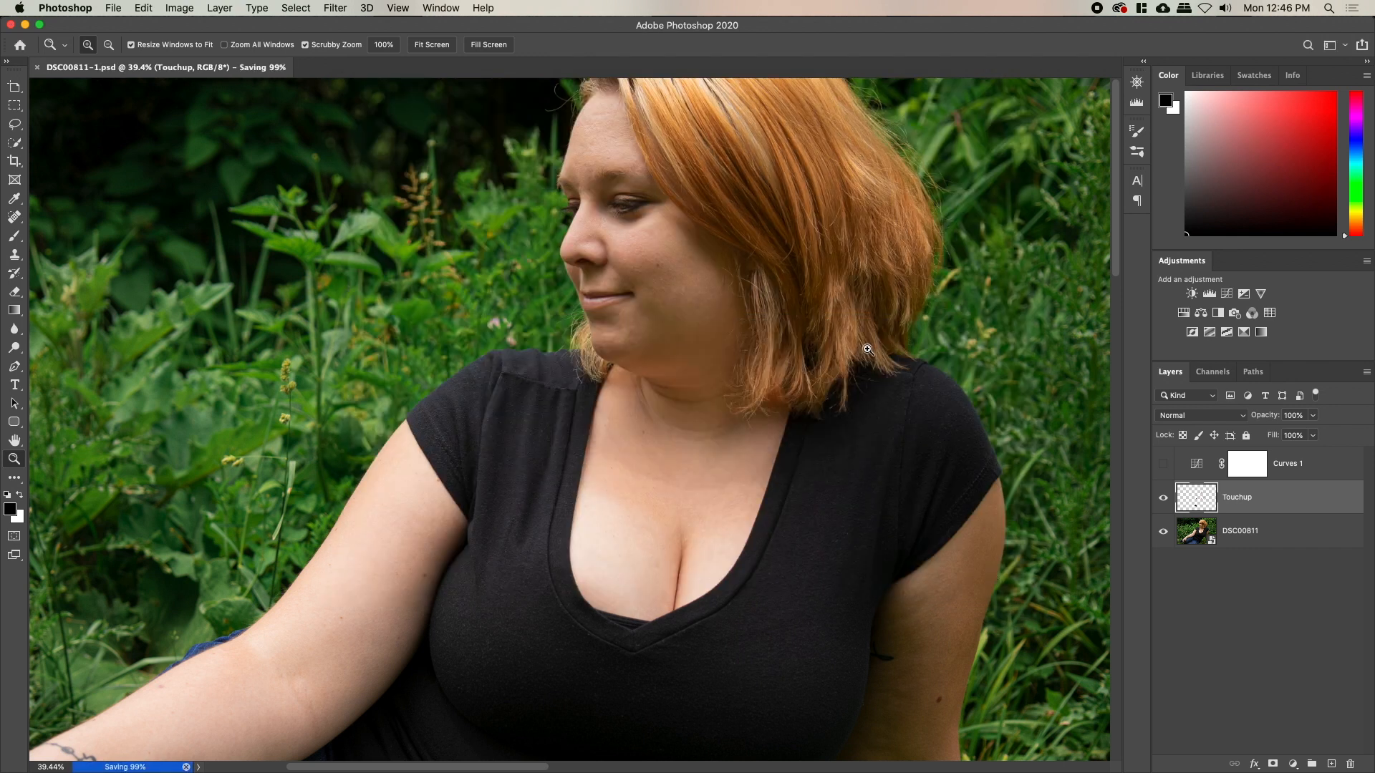
Zoom in on the upper arm and spot-heal blemishes along its edge and crook
{"action": "mouse_move", "coordinate": [538, 494]}
{"action": "left_mouse_down"}
{"action": "mouse_move", "coordinate": [746, 303]}
{"action": "mouse_move", "coordinate": [863, 234]}
{"action": "left_mouse_up"}
{"action": "mouse_move", "coordinate": [558, 542]}
{"action": "left_mouse_down"}
{"action": "mouse_move", "coordinate": [603, 337]}
{"action": "mouse_move", "coordinate": [783, 430]}
{"action": "left_mouse_up"}
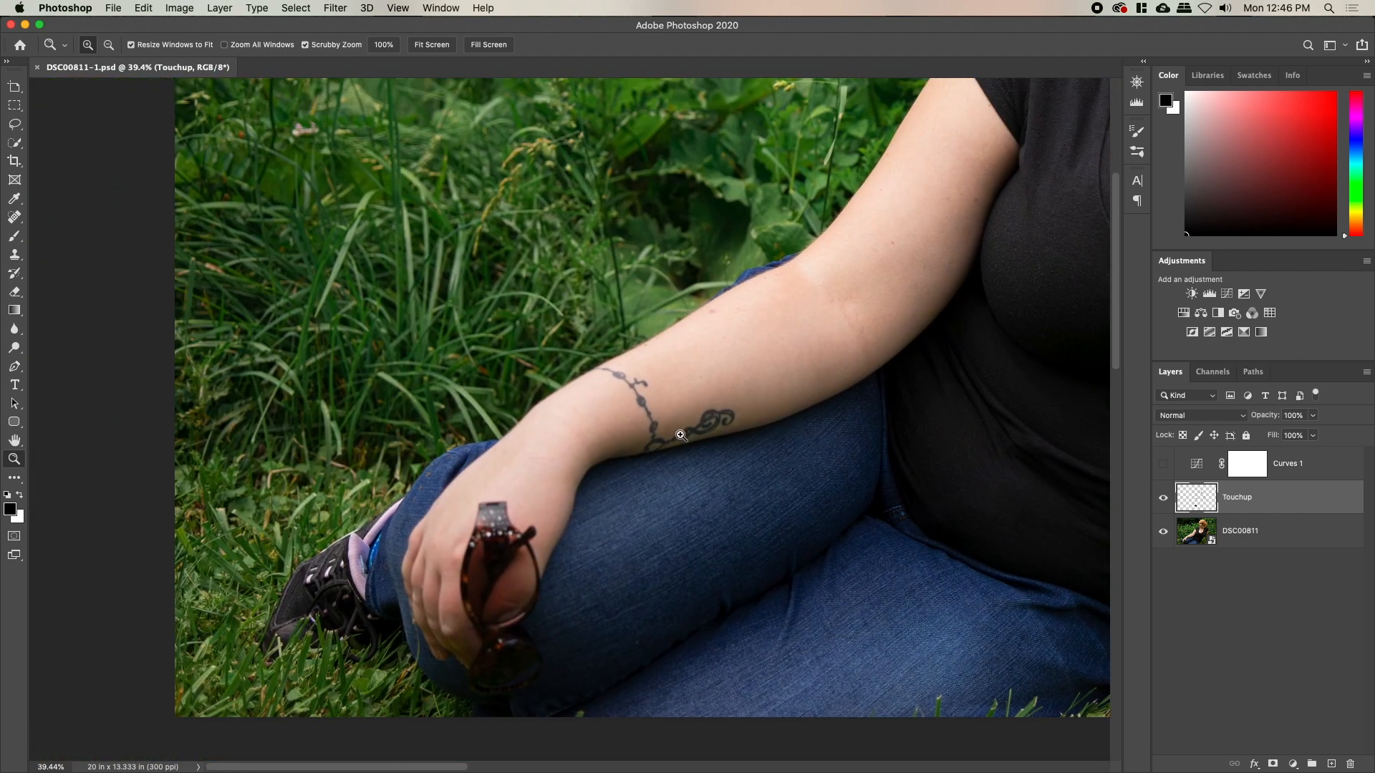
{"action": "left_click_drag", "start_coordinate": [782, 300], "coordinate": [592, 501]}
{"action": "left_click_drag", "start_coordinate": [517, 531], "coordinate": [598, 500]}
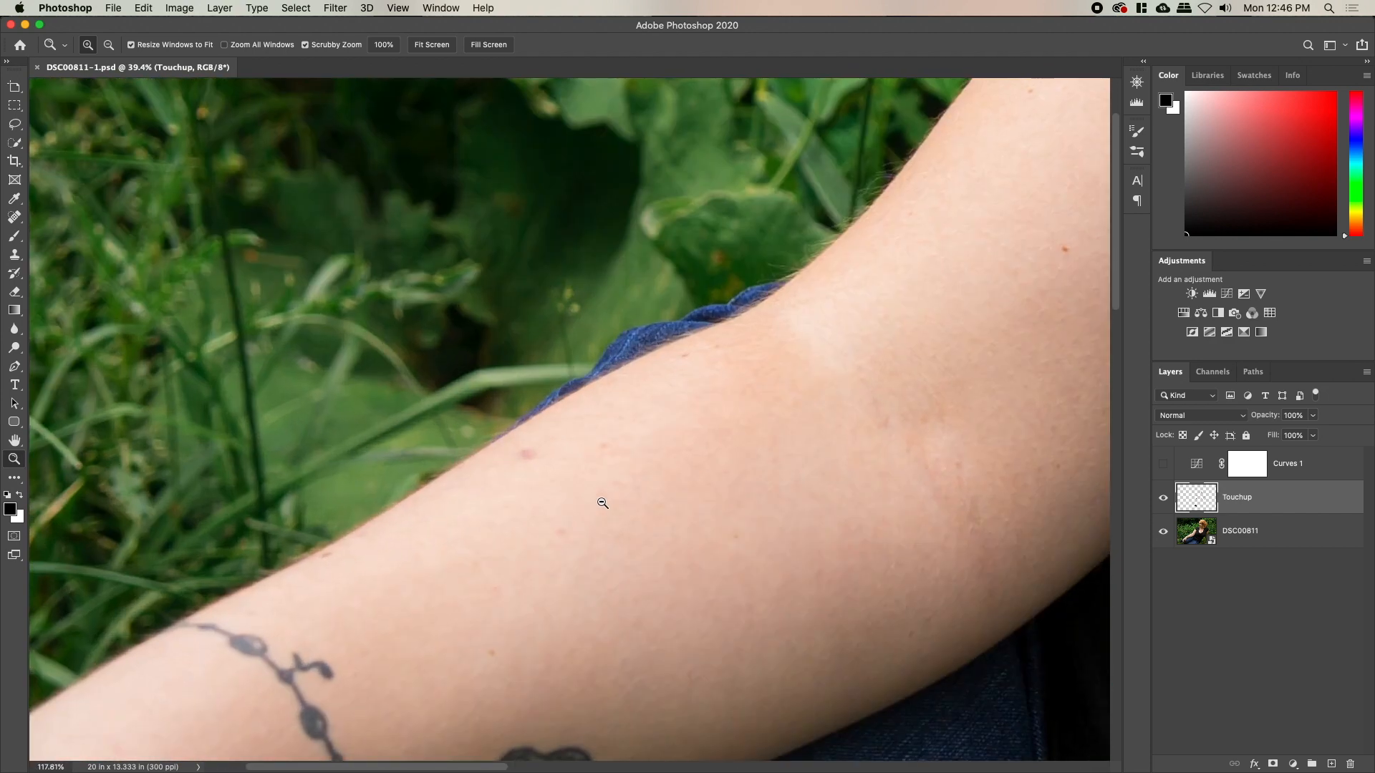
{"action": "key", "text": "j"}
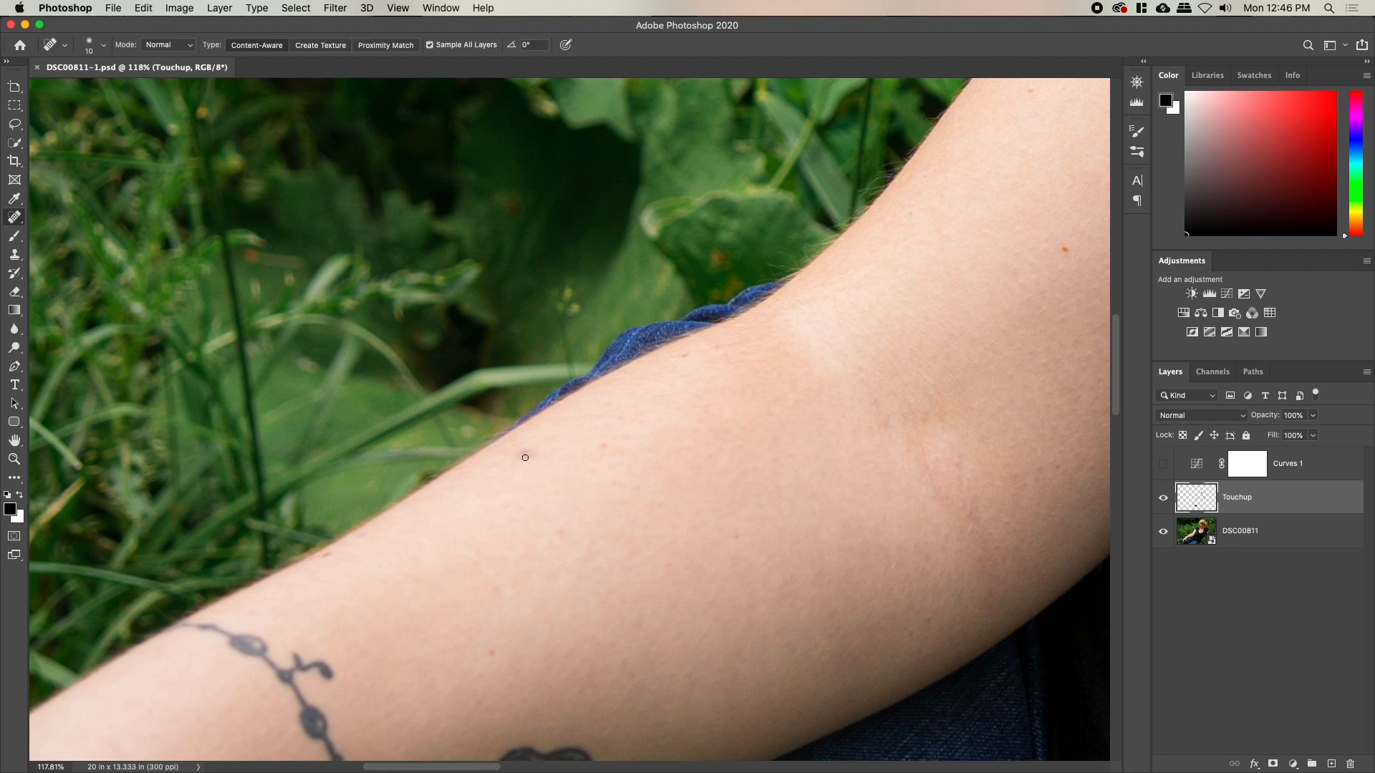
{"action": "left_click", "coordinate": [525, 455]}
{"action": "left_click_drag", "start_coordinate": [600, 450], "coordinate": [643, 453]}
{"action": "left_click_drag", "start_coordinate": [682, 362], "coordinate": [737, 331]}
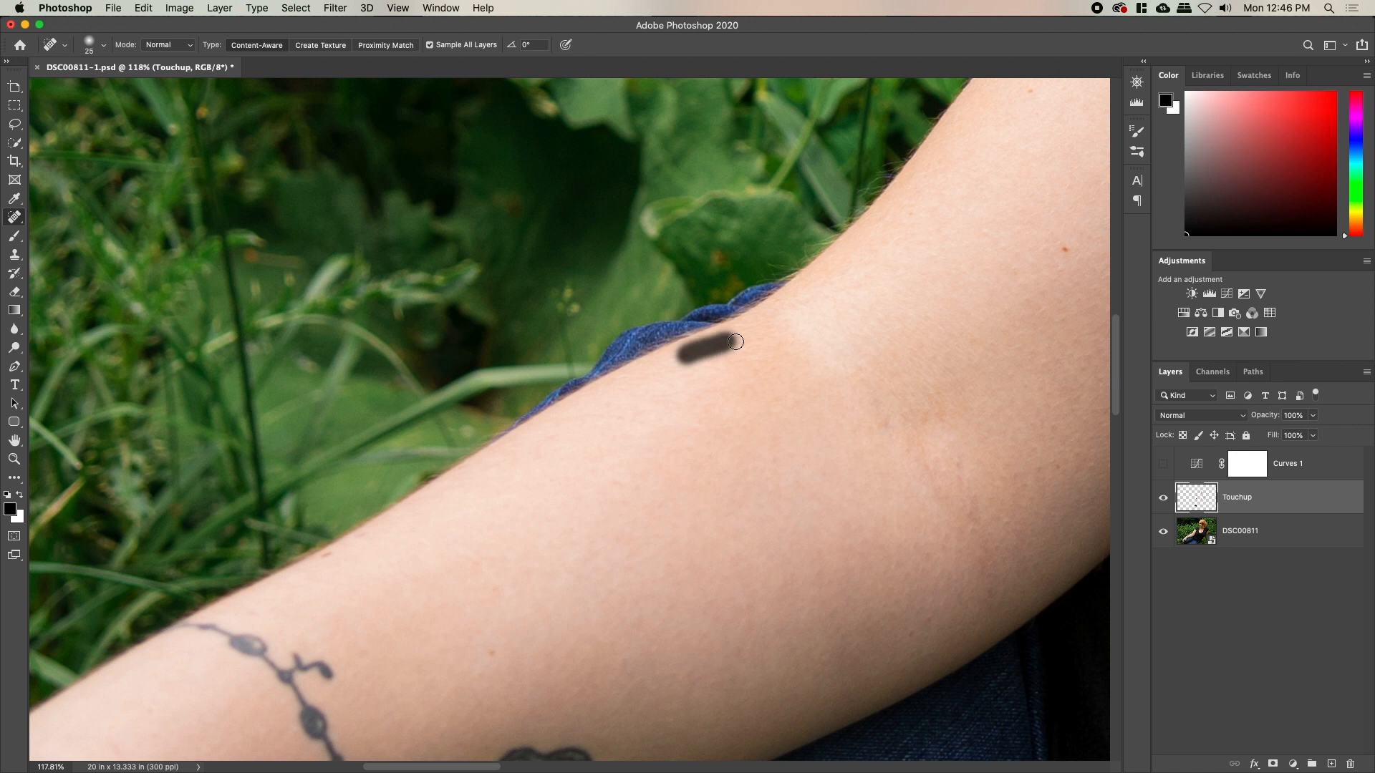
{"action": "scroll", "coordinate": [531, 595], "scroll_direction": "up", "scroll_amount": 5}
{"action": "scroll", "coordinate": [531, 595], "scroll_direction": "right", "scroll_amount": 6}
Spot-heal the remaining red spots and small blemishes on the arm and near the sleeve
{"action": "left_click", "coordinate": [796, 431]}
{"action": "scroll", "coordinate": [758, 482], "scroll_direction": "right", "scroll_amount": 6}
{"action": "scroll", "coordinate": [758, 482], "scroll_direction": "up", "scroll_amount": 2}
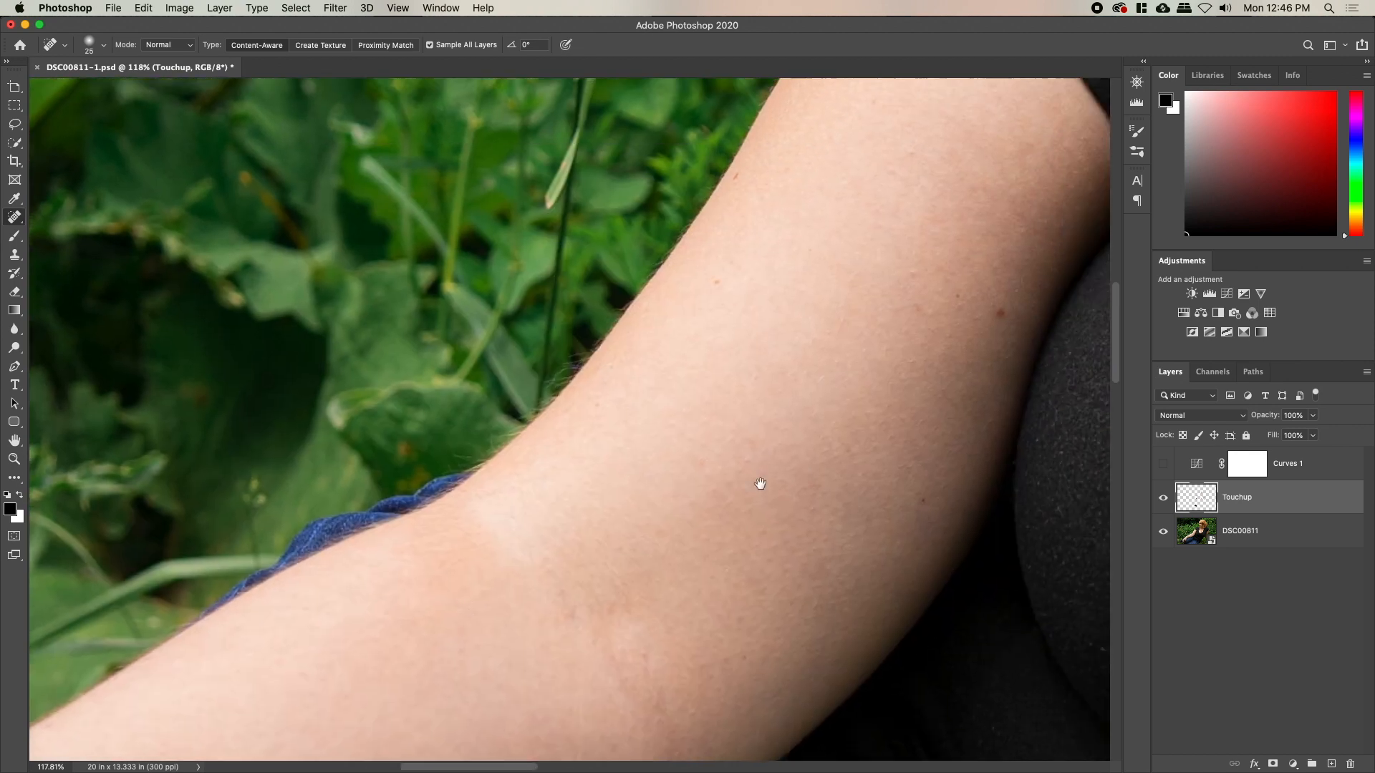
{"action": "left_click", "coordinate": [754, 378]}
{"action": "left_click", "coordinate": [681, 563]}
{"action": "left_click", "coordinate": [457, 530]}
{"action": "left_click", "coordinate": [501, 509]}
{"action": "left_click_drag", "start_coordinate": [610, 352], "coordinate": [557, 534]}
{"action": "left_click", "coordinate": [416, 541]}
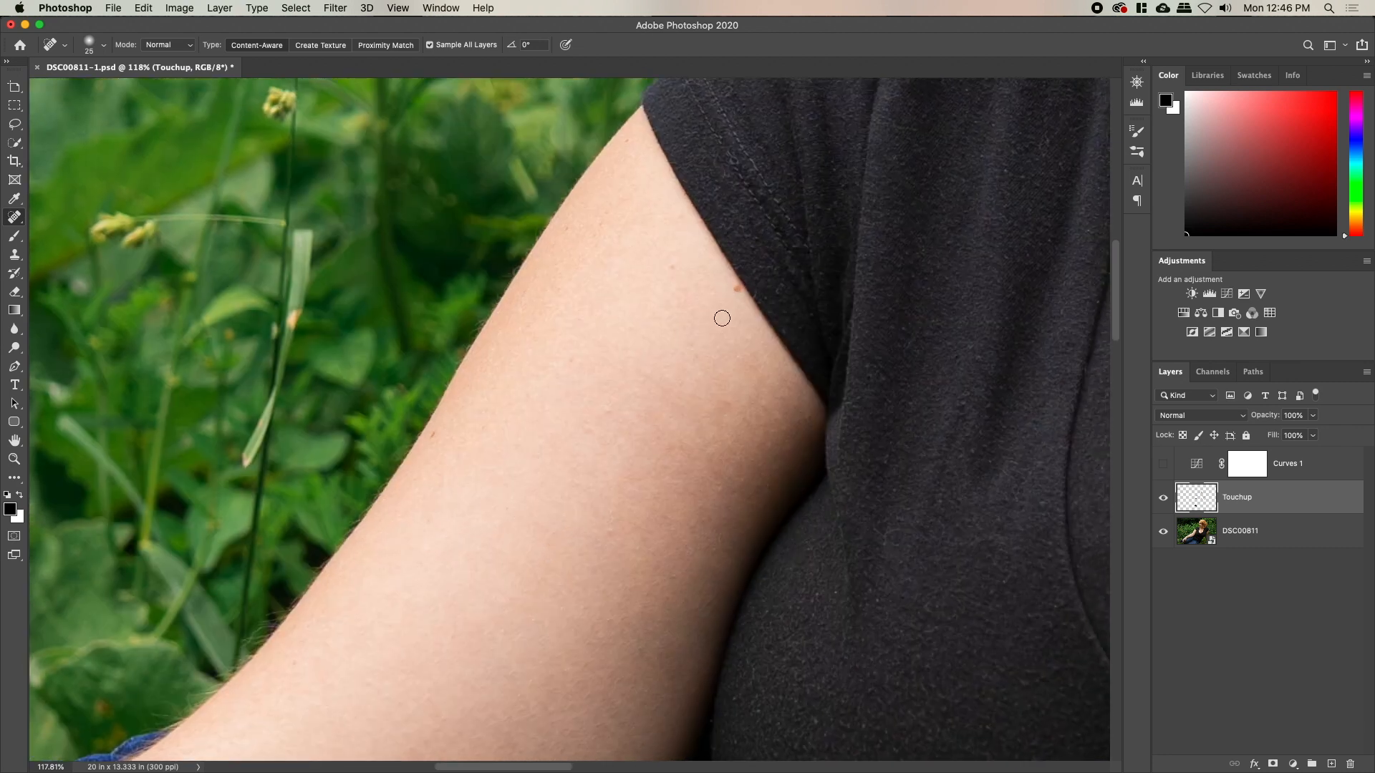
Clone away the red spot at the sleeve edge at 100% flow, then heal the adjacent skin
{"action": "key", "text": "s"}
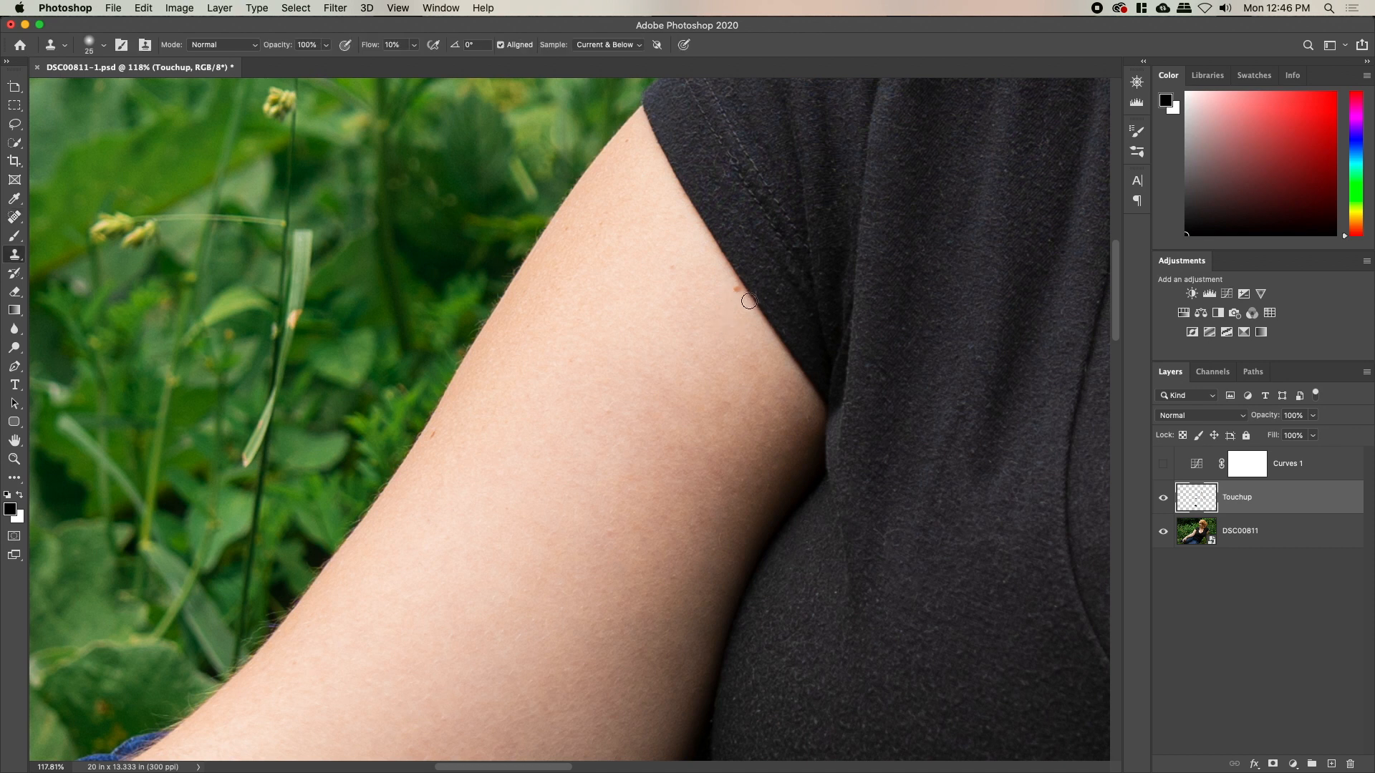
{"action": "key", "text": "shift+0"}
{"action": "left_click", "coordinate": [739, 286]}
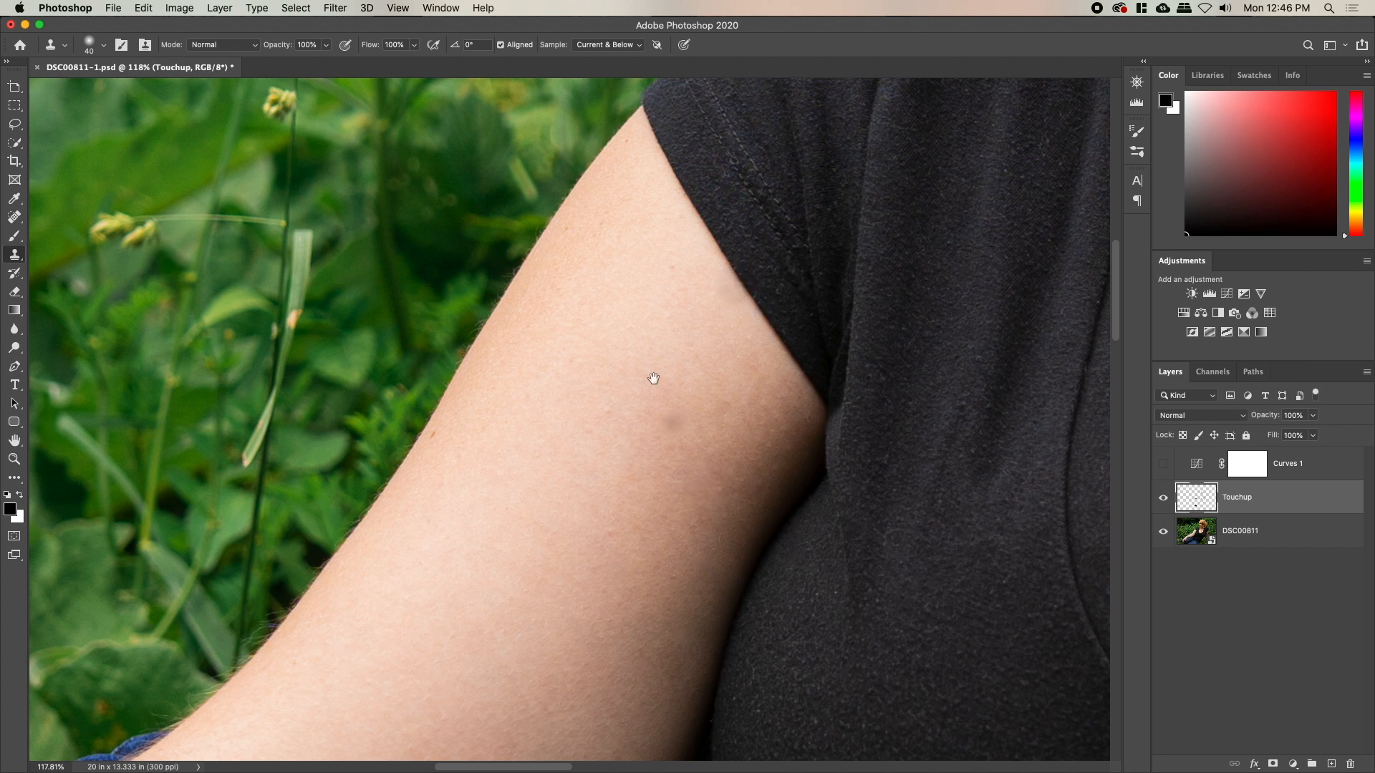
{"action": "left_click_drag", "start_coordinate": [651, 377], "coordinate": [578, 527]}
{"action": "key", "text": "j"}
{"action": "mouse_move", "coordinate": [652, 425]}
{"action": "left_mouse_down"}
{"action": "mouse_move", "coordinate": [679, 473]}
{"action": "mouse_move", "coordinate": [654, 430]}
{"action": "left_mouse_up"}
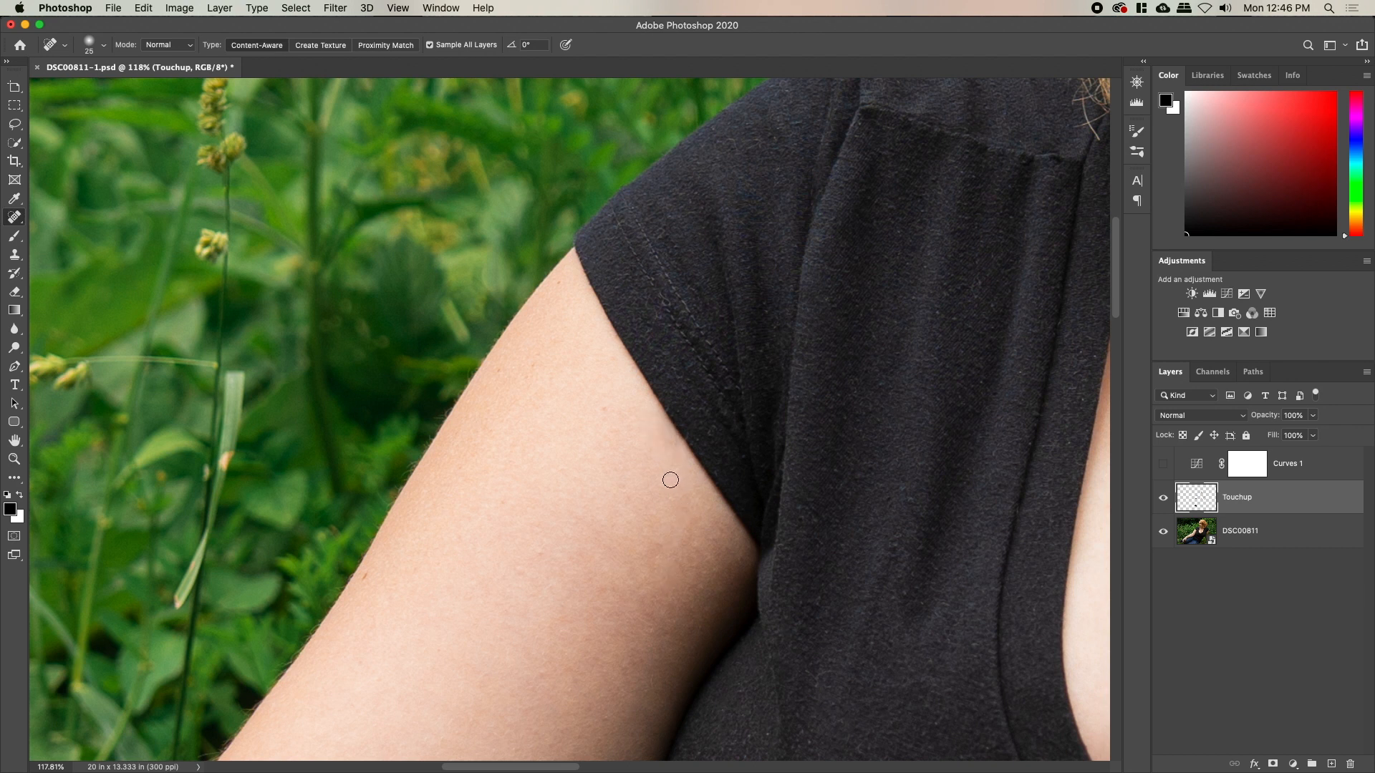
Fit the whole photo on screen and toggle the Touchup layer to compare with the original
{"action": "key", "text": "z"}
{"action": "left_click_drag", "start_coordinate": [774, 467], "coordinate": [723, 460]}
{"action": "key", "text": "super+0"}
{"action": "left_click", "coordinate": [1164, 534], "text": "alt"}
{"action": "left_click", "coordinate": [1163, 533], "text": "alt"}
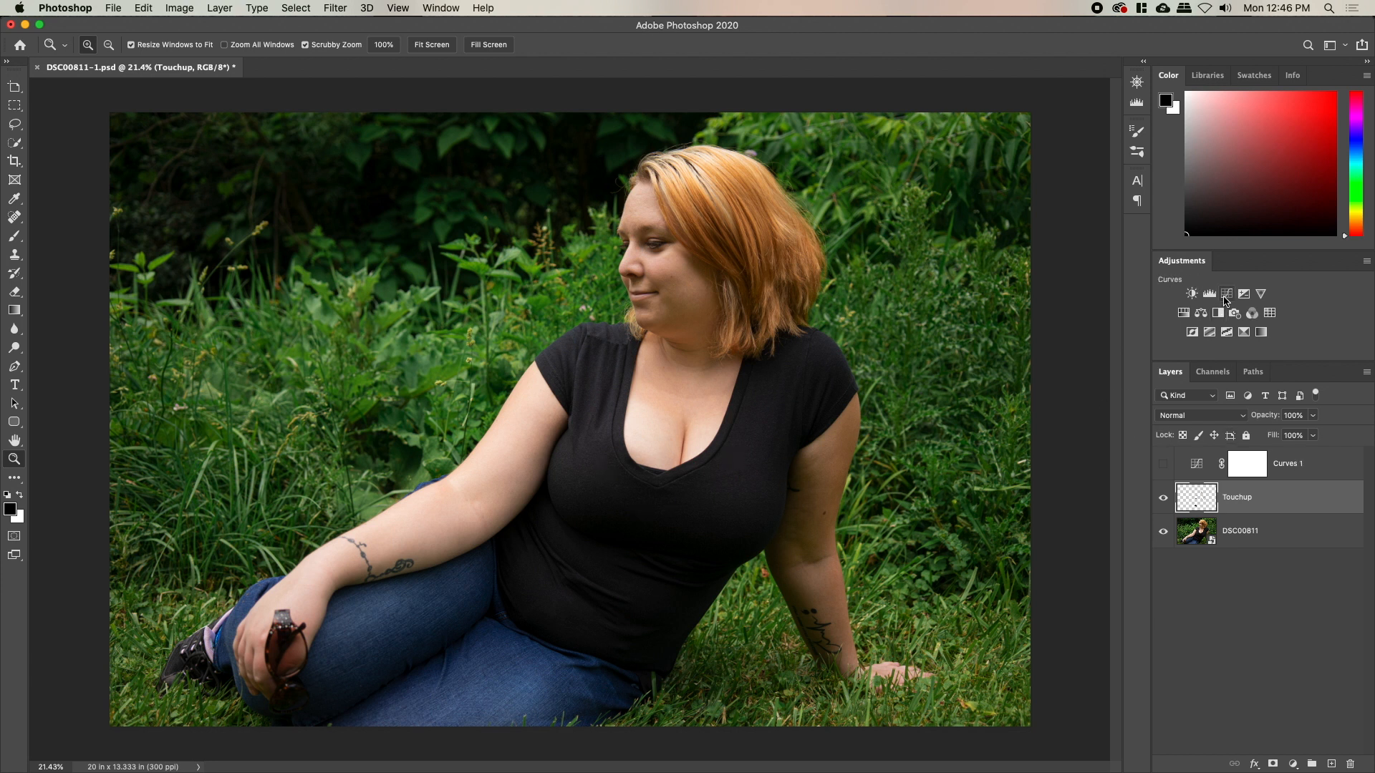
Add a Hue/Saturation layer with lowered saturation and shifted hue, and invert its mask
{"action": "left_click", "coordinate": [1184, 313]}
{"action": "left_click_drag", "start_coordinate": [973, 544], "coordinate": [948, 546]}
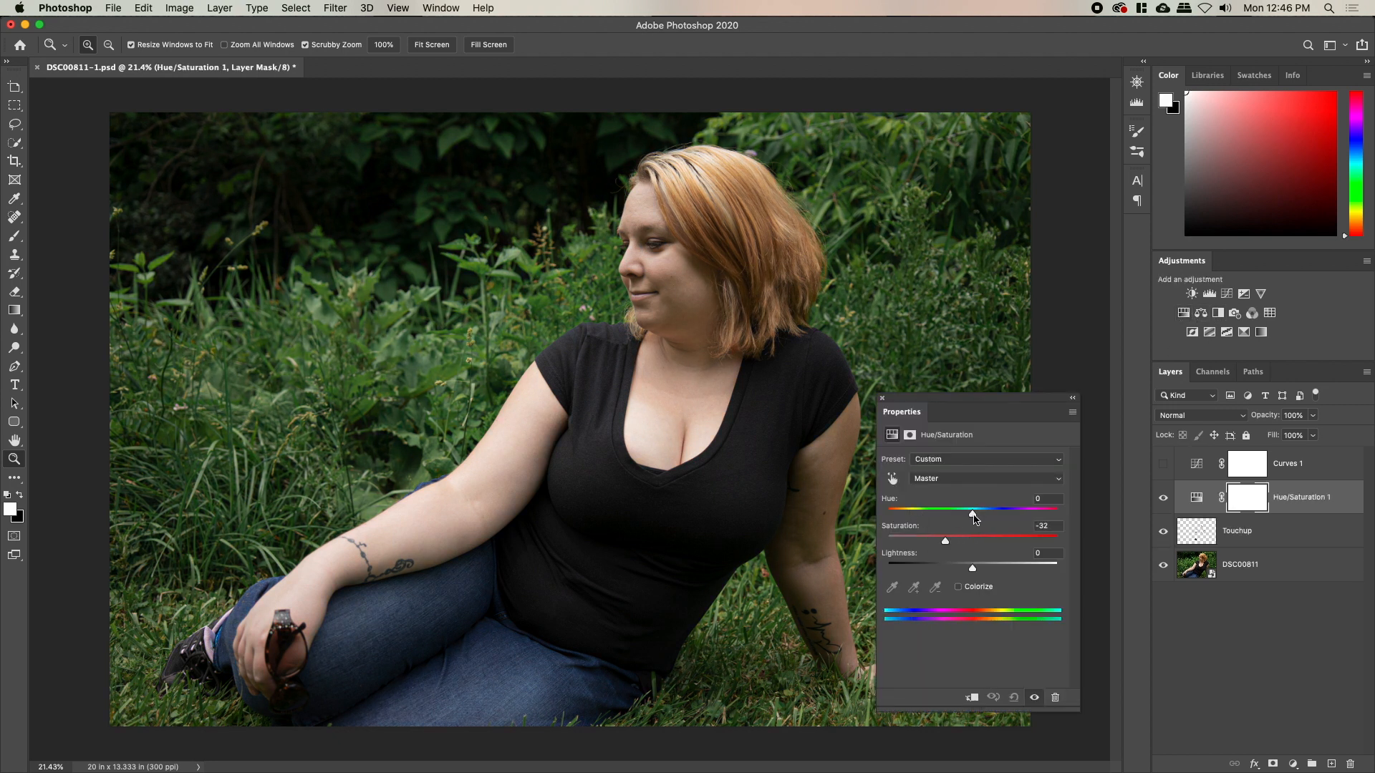
{"action": "left_click_drag", "start_coordinate": [978, 518], "coordinate": [964, 520]}
{"action": "left_click", "coordinate": [882, 400]}
{"action": "key", "text": "ctrl+i"}
Paint the desaturation onto the arm with a 300 brush and toggle Hue/Saturation 1 to compare
{"action": "key", "text": "b"}
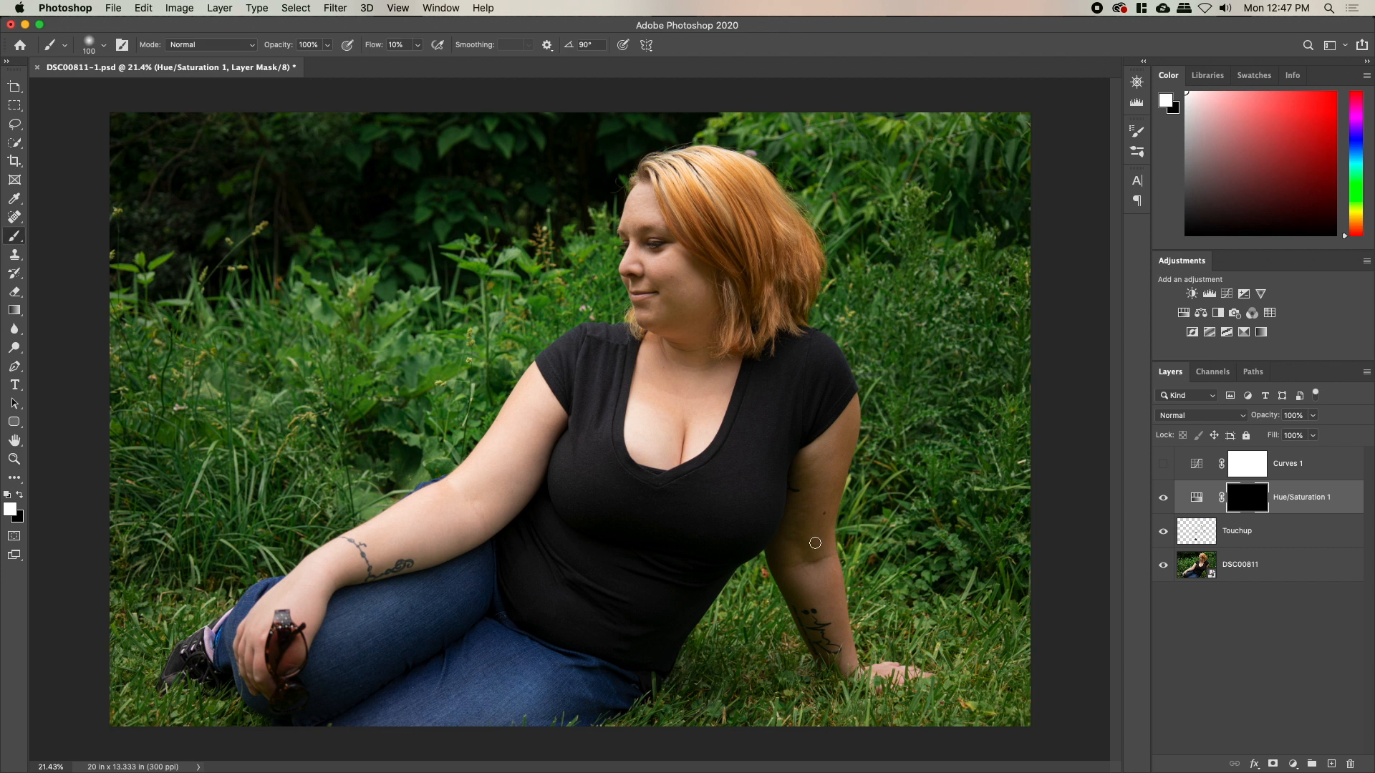
{"action": "key", "text": "bracketright"}
{"action": "key", "text": "bracketright"}
{"action": "key", "text": "bracketright"}
{"action": "key", "text": "bracketright"}
{"action": "key", "text": "bracketright"}
{"action": "key", "text": "bracketright"}
{"action": "mouse_move", "coordinate": [795, 566]}
{"action": "left_mouse_down"}
{"action": "mouse_move", "coordinate": [813, 500]}
{"action": "mouse_move", "coordinate": [789, 534]}
{"action": "mouse_move", "coordinate": [822, 476]}
{"action": "mouse_move", "coordinate": [800, 572]}
{"action": "mouse_move", "coordinate": [837, 569]}
{"action": "left_mouse_up"}
{"action": "key", "text": "z"}
{"action": "left_click", "coordinate": [1160, 499]}
{"action": "left_click", "coordinate": [1161, 501]}
Paint the desaturation over the cheek, jaw, neck and along the forearm
{"action": "key", "text": "b"}
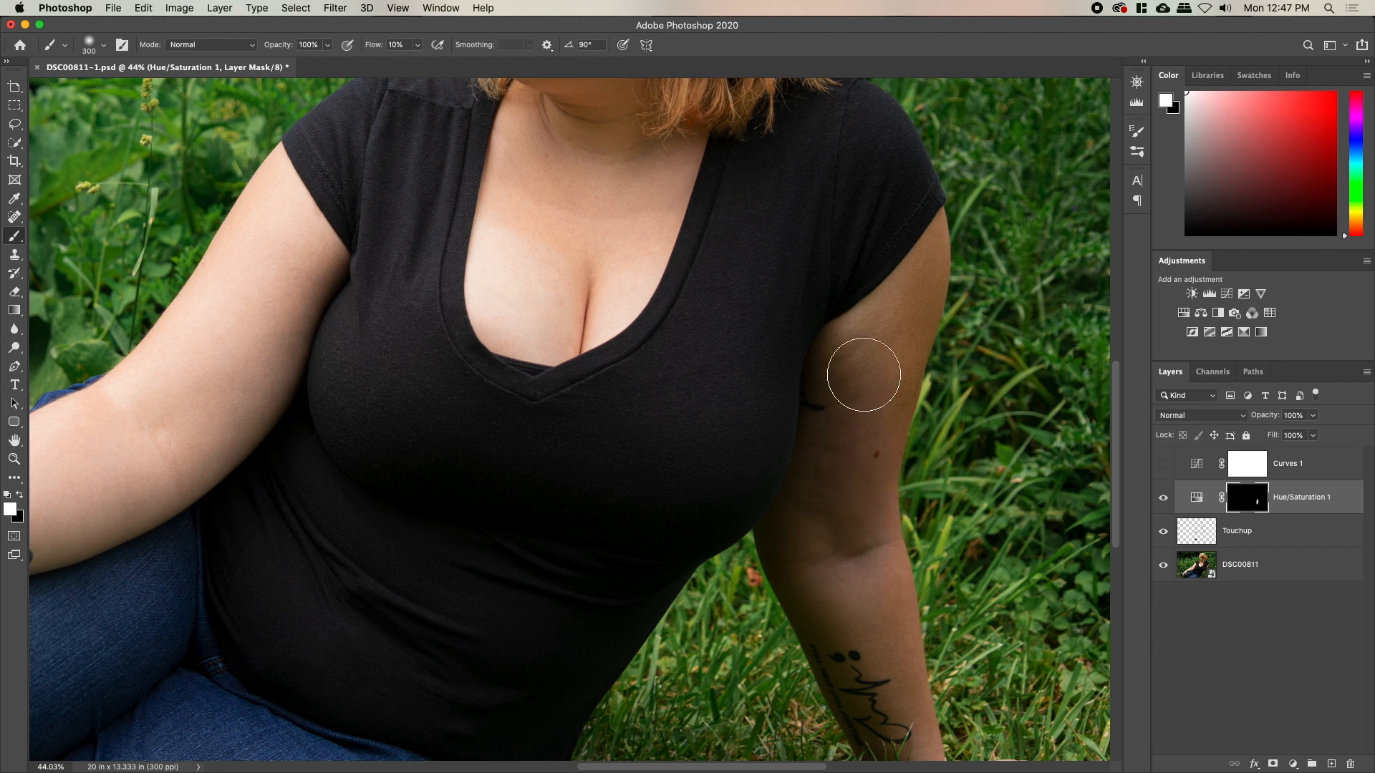
{"action": "left_click_drag", "start_coordinate": [792, 430], "coordinate": [878, 644]}
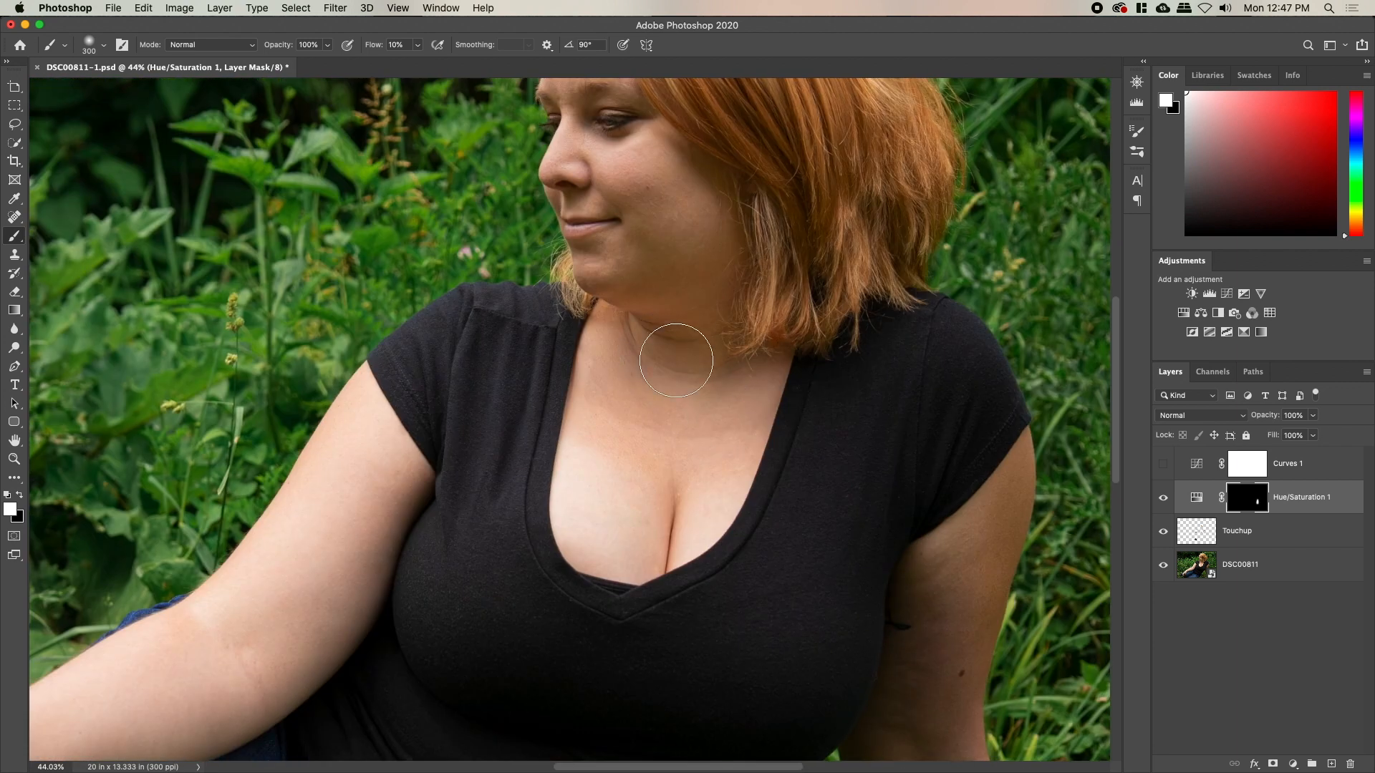
{"action": "mouse_move", "coordinate": [665, 242]}
{"action": "left_mouse_down"}
{"action": "mouse_move", "coordinate": [721, 260]}
{"action": "mouse_move", "coordinate": [707, 229]}
{"action": "mouse_move", "coordinate": [686, 275]}
{"action": "mouse_move", "coordinate": [722, 379]}
{"action": "left_mouse_up"}
{"action": "scroll", "coordinate": [721, 378], "scroll_direction": "down", "scroll_amount": 5}
{"action": "scroll", "coordinate": [722, 379], "scroll_direction": "left", "scroll_amount": 5}
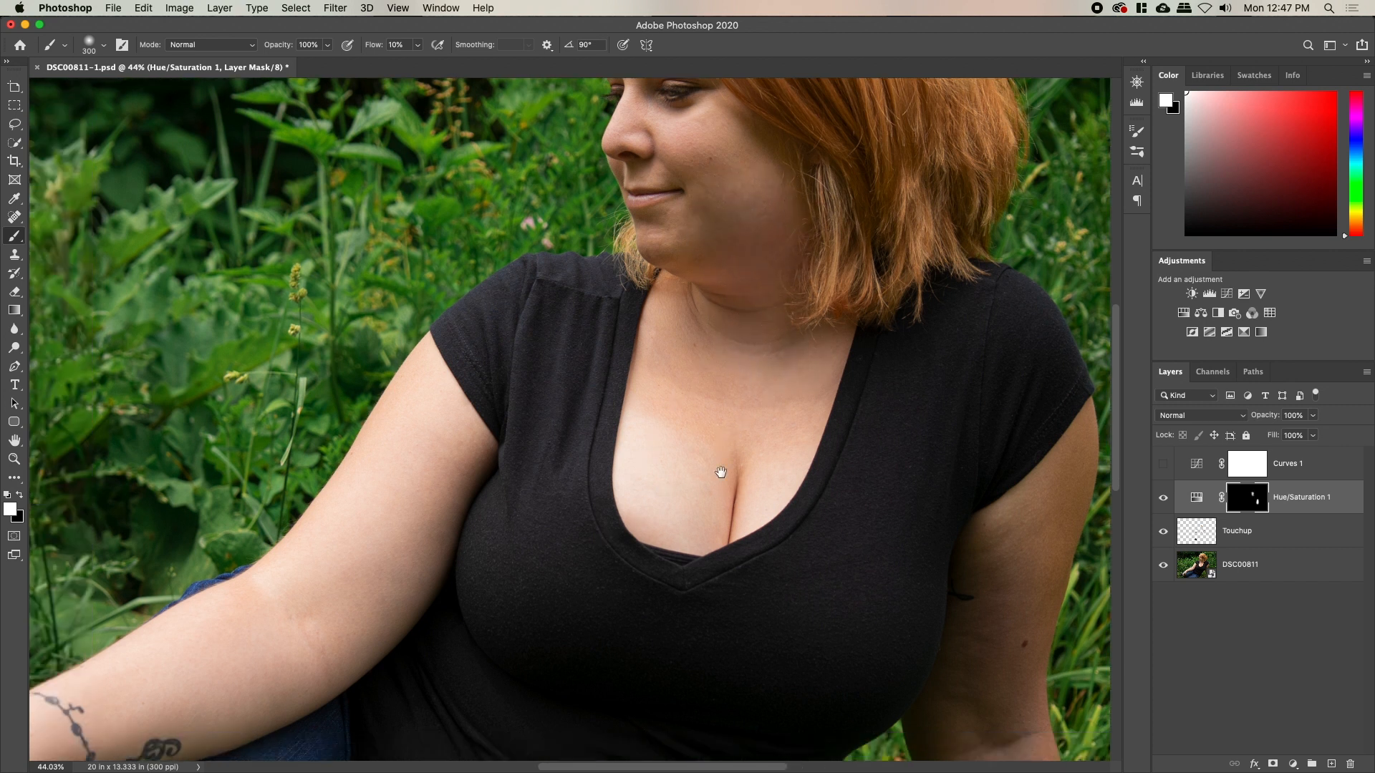
{"action": "mouse_move", "coordinate": [451, 512]}
{"action": "left_mouse_down"}
{"action": "mouse_move", "coordinate": [330, 573]}
{"action": "mouse_move", "coordinate": [492, 484]}
{"action": "left_mouse_up"}
Paint the desaturation over the upper arm and elbow with the brush back at 300
{"action": "key", "text": "space"}
{"action": "mouse_move", "coordinate": [613, 521]}
{"action": "left_mouse_down"}
{"action": "mouse_move", "coordinate": [577, 285]}
{"action": "mouse_move", "coordinate": [805, 276]}
{"action": "left_mouse_up"}
{"action": "key", "text": "bracketleft"}
{"action": "key", "text": "bracketleft"}
{"action": "key", "text": "bracketleft"}
{"action": "key", "text": "bracketleft"}
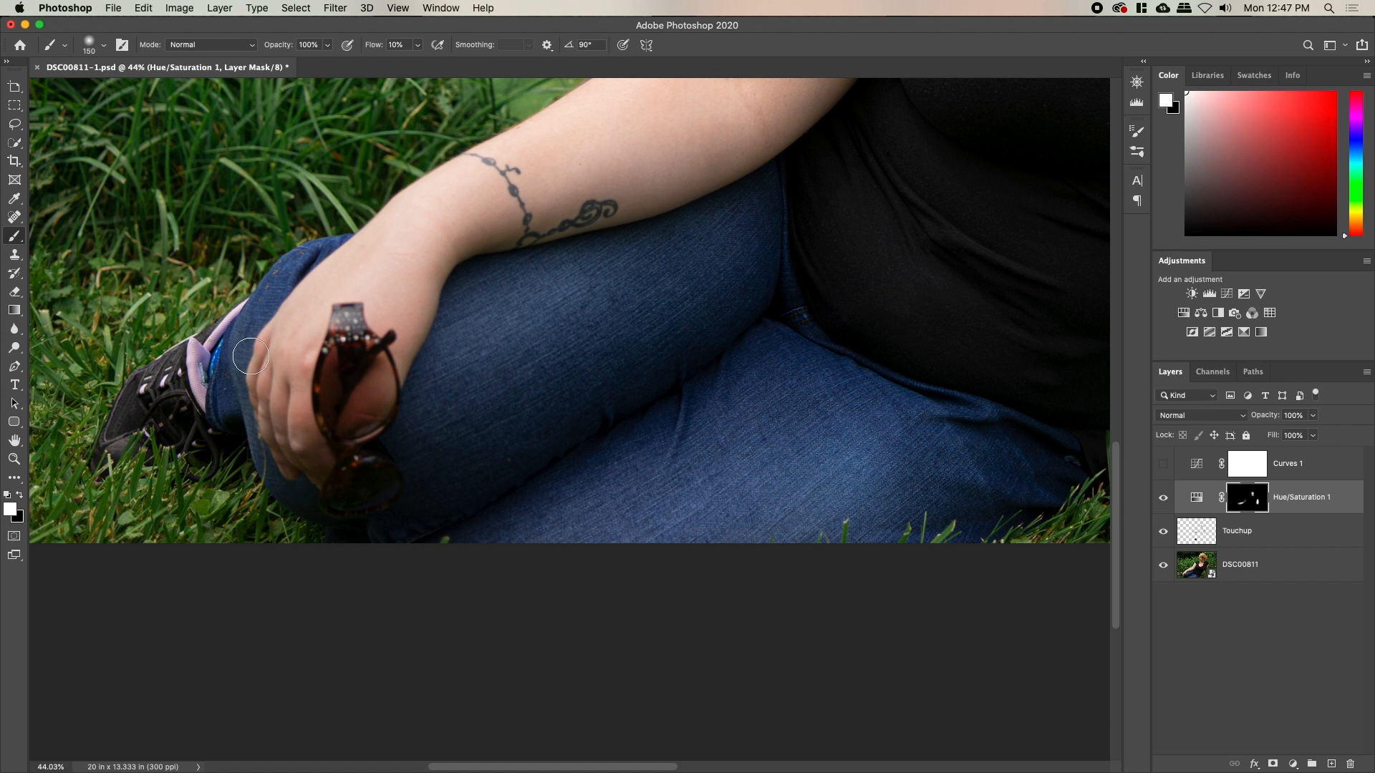
{"action": "key", "text": "space"}
{"action": "left_click_drag", "start_coordinate": [353, 461], "coordinate": [161, 460]}
{"action": "left_click_drag", "start_coordinate": [869, 411], "coordinate": [604, 461]}
{"action": "key", "text": "bracketright"}
{"action": "key", "text": "bracketright"}
{"action": "key", "text": "bracketright"}
{"action": "key", "text": "bracketright"}
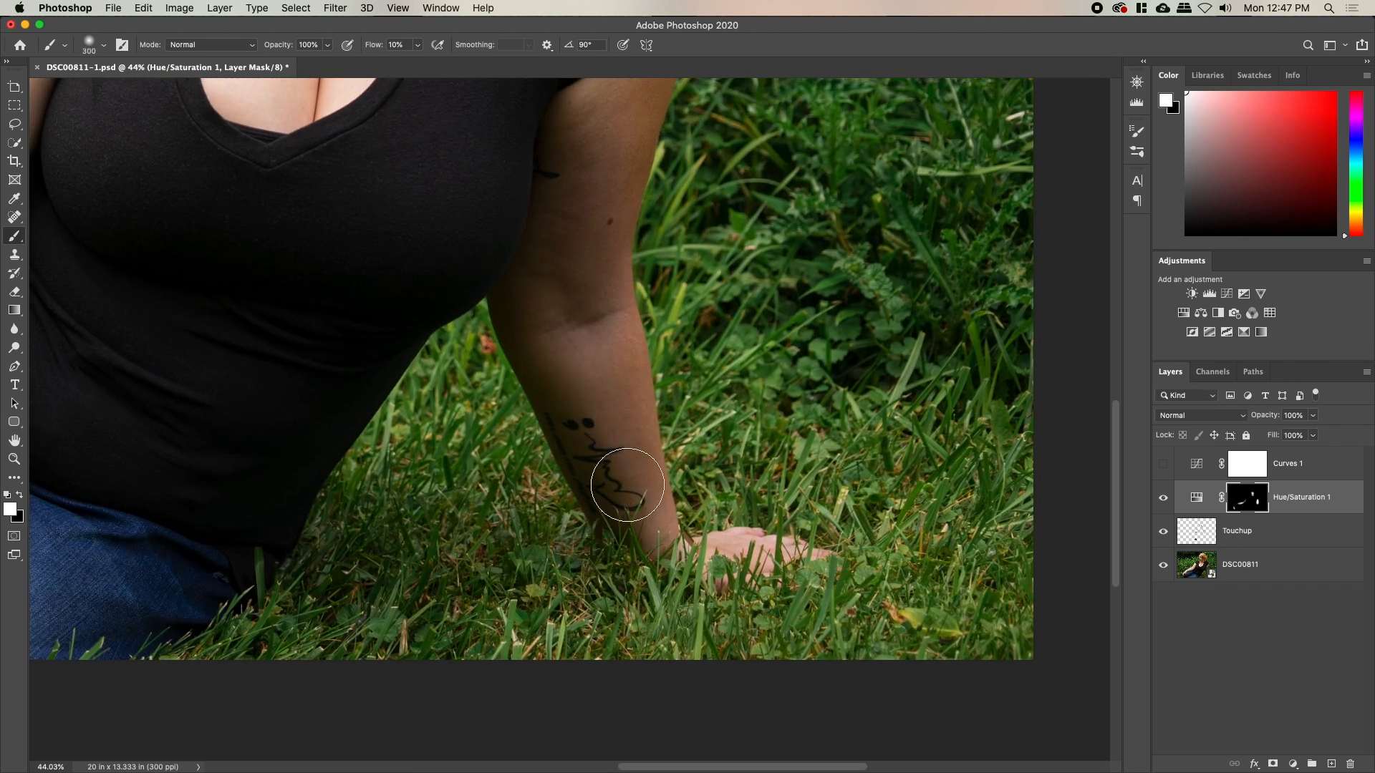
{"action": "mouse_move", "coordinate": [530, 269]}
{"action": "left_mouse_down"}
{"action": "mouse_move", "coordinate": [560, 116]}
{"action": "mouse_move", "coordinate": [609, 187]}
{"action": "mouse_move", "coordinate": [627, 111]}
{"action": "left_mouse_up"}
Shrink the brush to 250, swap foreground and background colours, and zoom out to the whole figure
{"action": "key", "text": "space"}
{"action": "left_click_drag", "start_coordinate": [627, 261], "coordinate": [577, 517]}
{"action": "key", "text": "bracketleft"}
{"action": "key", "text": "bracketleft"}
{"action": "key", "text": "bracketleft"}
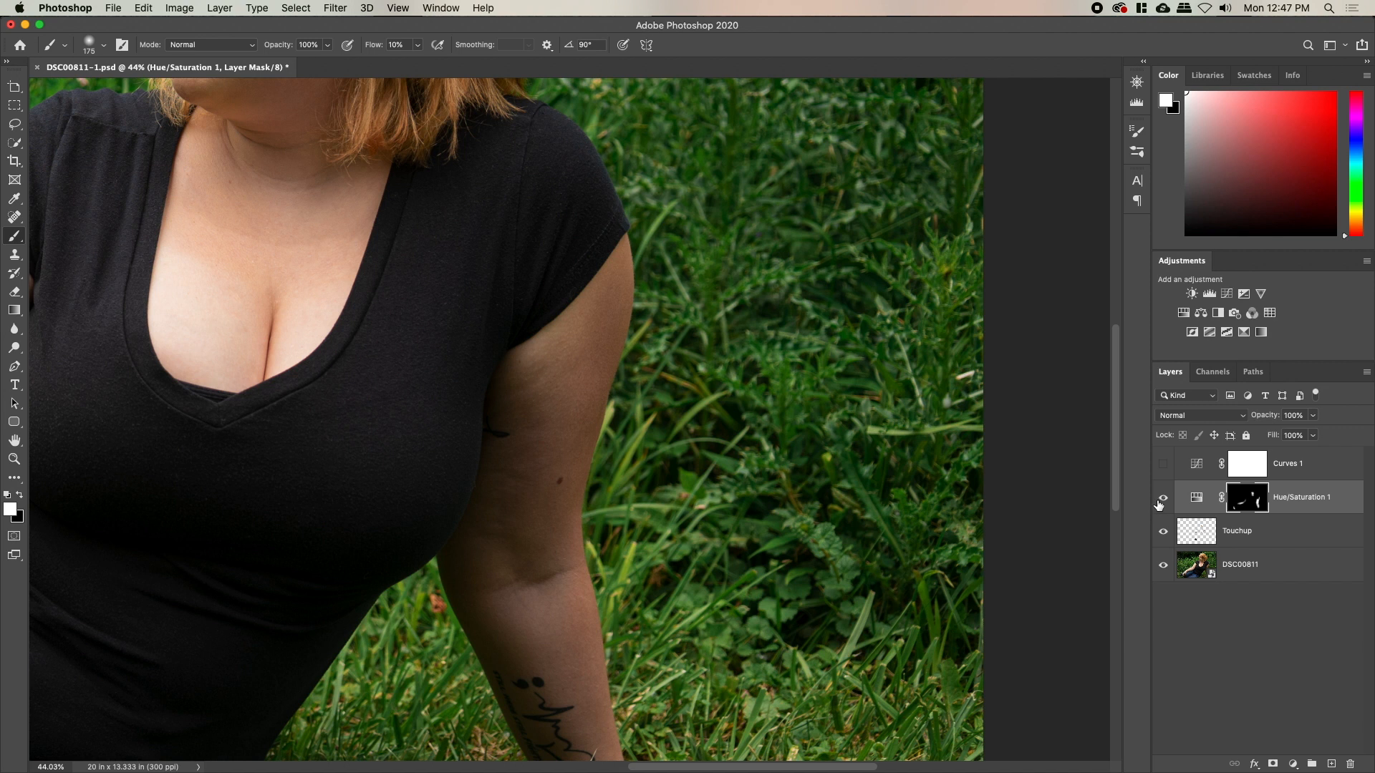
{"action": "key", "text": "x"}
{"action": "key", "text": "super+z"}
{"action": "key", "text": "z"}
{"action": "left_click_drag", "start_coordinate": [726, 377], "coordinate": [761, 447]}
{"action": "key", "text": "space"}
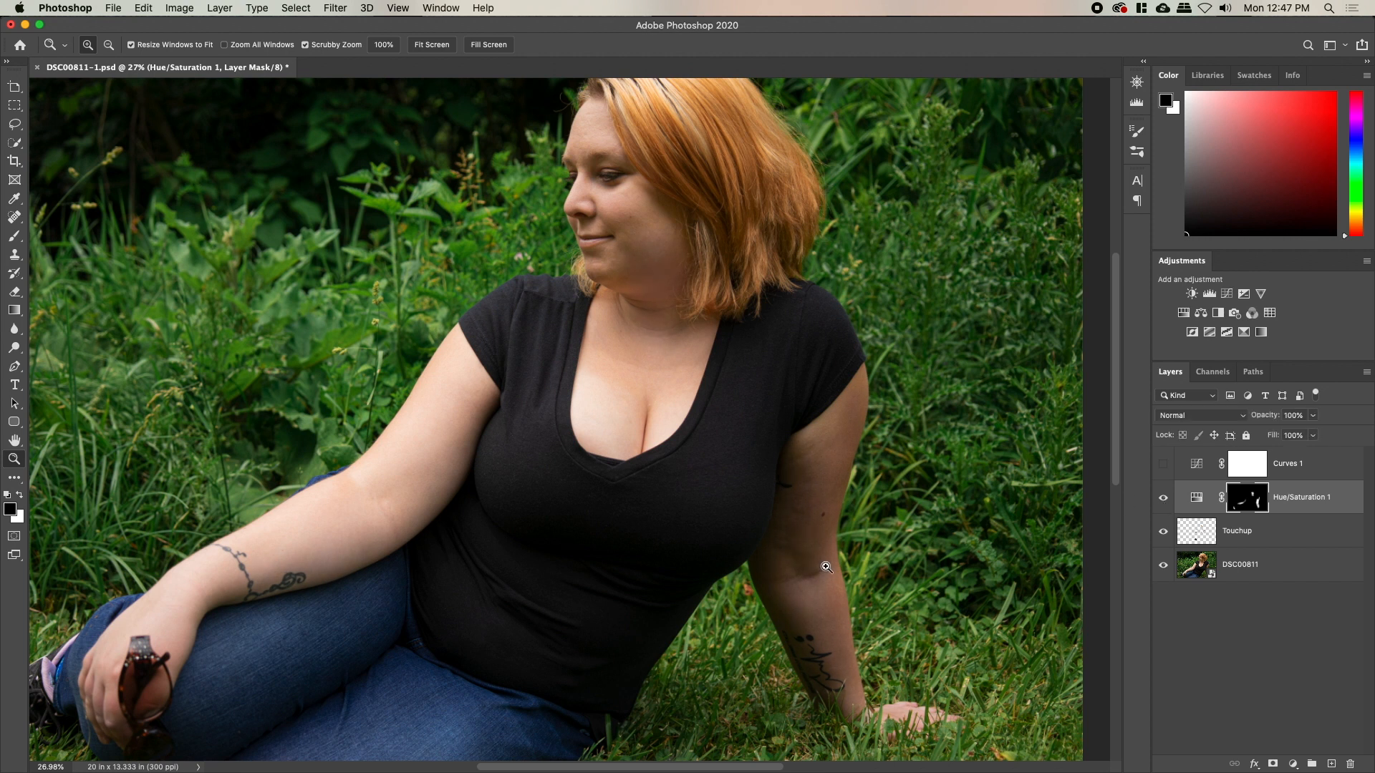
Turn on Curves 1, compare it on and off, and open its settings
{"action": "key", "text": "space"}
{"action": "left_click_drag", "start_coordinate": [696, 524], "coordinate": [771, 563]}
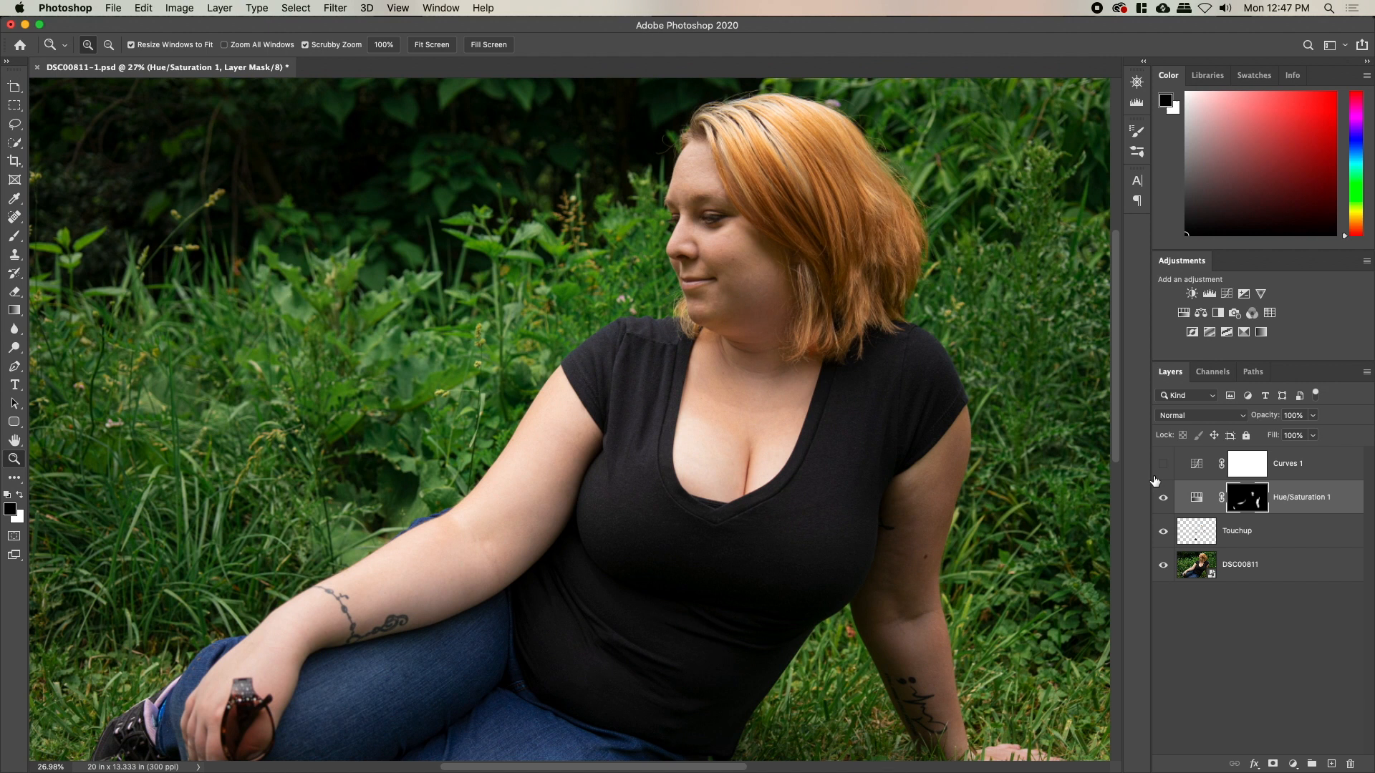
{"action": "mouse_move", "coordinate": [952, 398]}
{"action": "left_mouse_down"}
{"action": "mouse_move", "coordinate": [911, 399]}
{"action": "mouse_move", "coordinate": [941, 398]}
{"action": "left_mouse_up"}
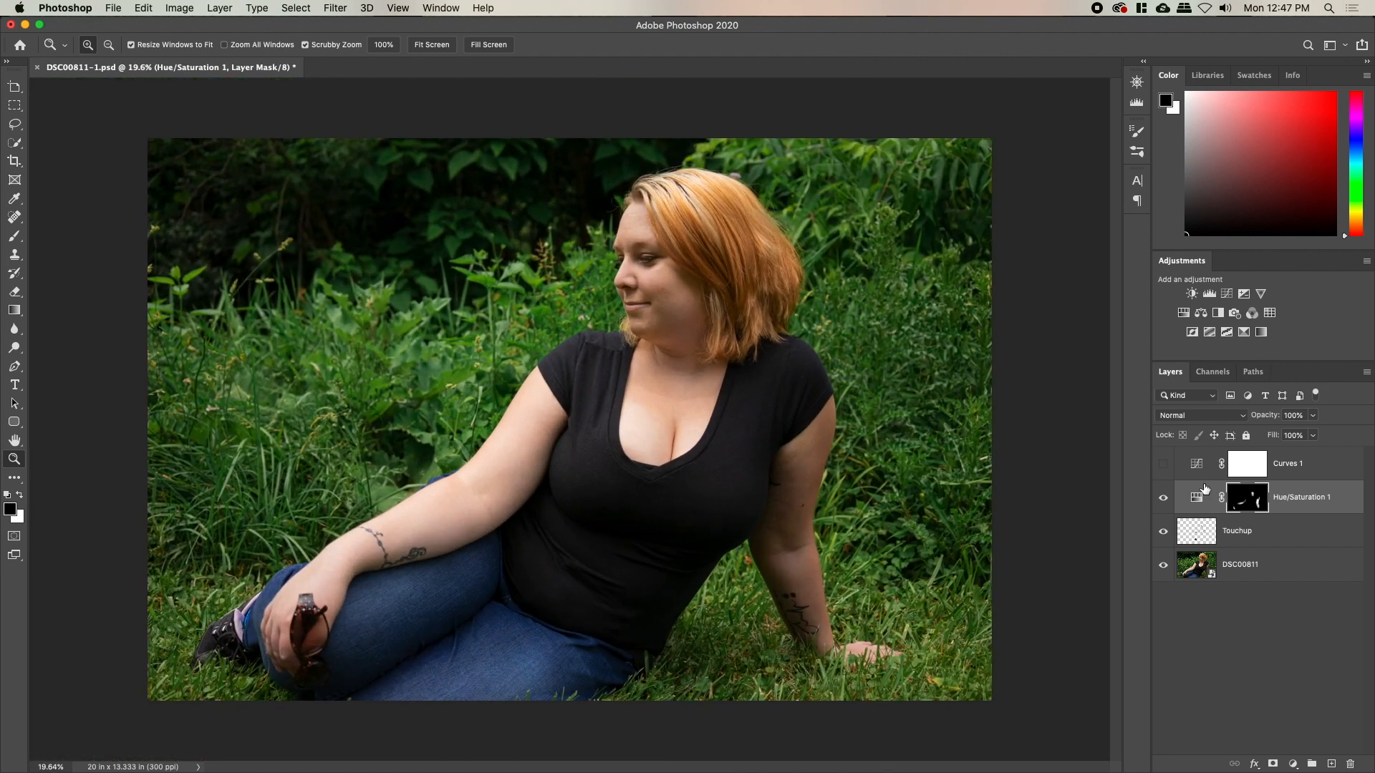
{"action": "left_click", "coordinate": [1163, 466]}
{"action": "left_click", "coordinate": [1163, 465]}
{"action": "left_click", "coordinate": [1163, 466]}
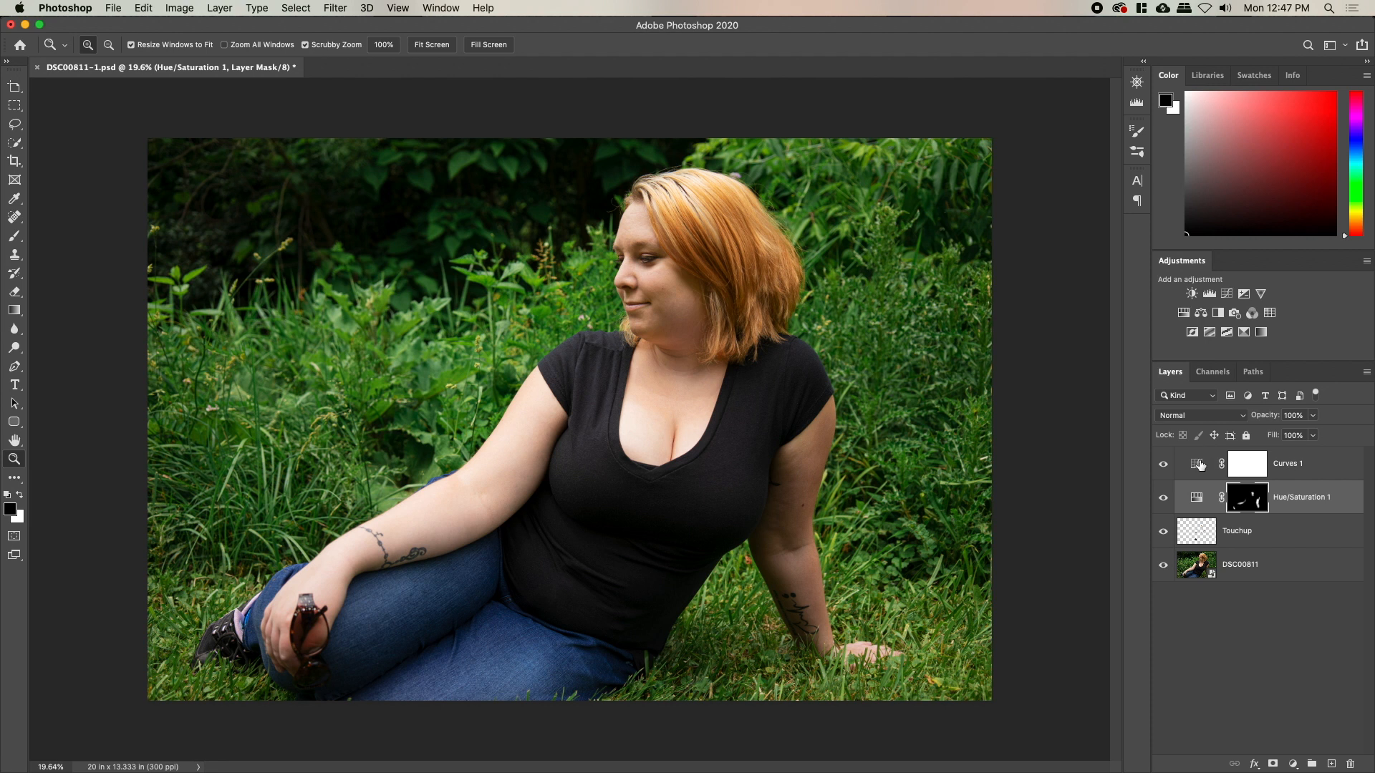
{"action": "double_click", "coordinate": [1200, 466]}
Replace the old curve points with a gentle brightening curve lifting input 170 to 185
{"action": "left_click_drag", "start_coordinate": [1023, 521], "coordinate": [971, 571]}
{"action": "left_click_drag", "start_coordinate": [1030, 527], "coordinate": [1044, 522]}
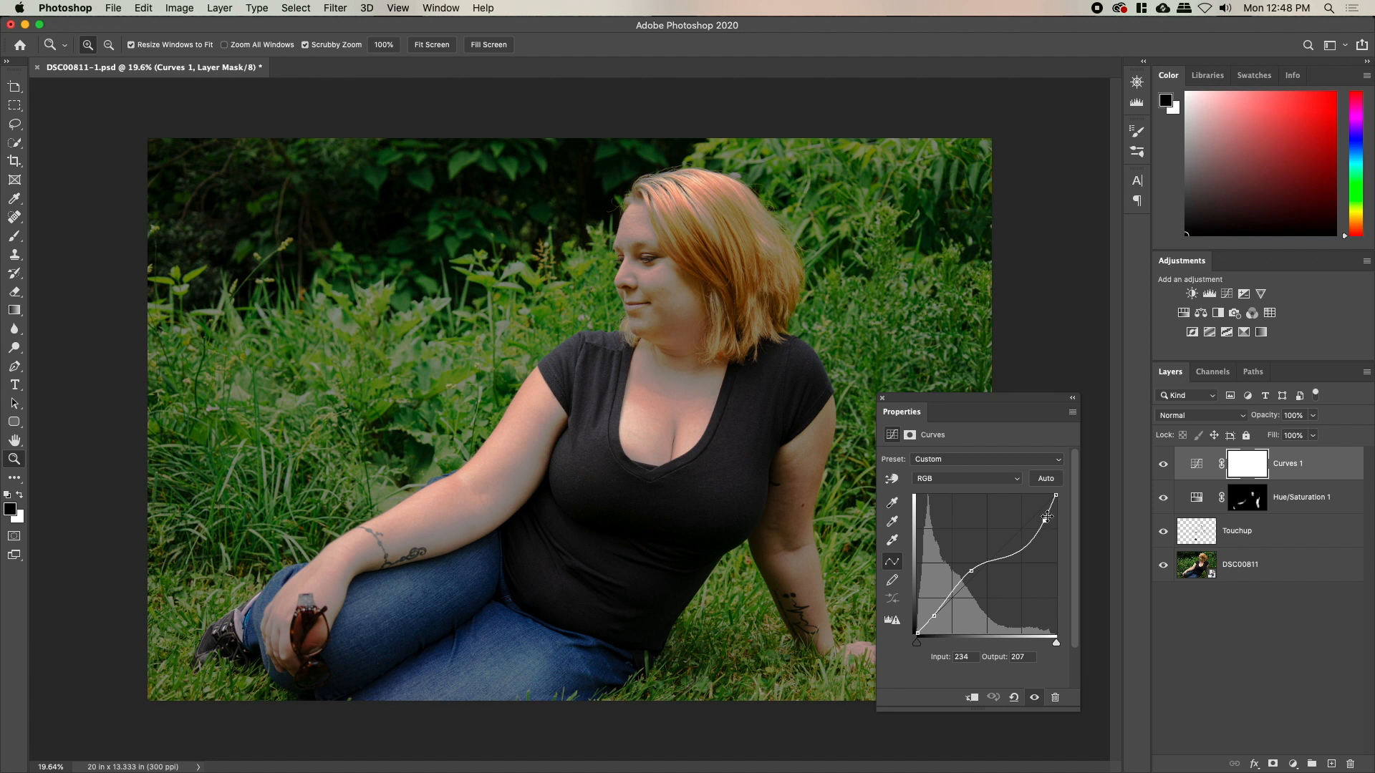
{"action": "left_click_drag", "start_coordinate": [1044, 520], "coordinate": [1077, 537]}
{"action": "left_click_drag", "start_coordinate": [941, 609], "coordinate": [1205, 642]}
{"action": "left_click_drag", "start_coordinate": [968, 572], "coordinate": [949, 597]}
{"action": "left_click_drag", "start_coordinate": [1025, 526], "coordinate": [1008, 534]}
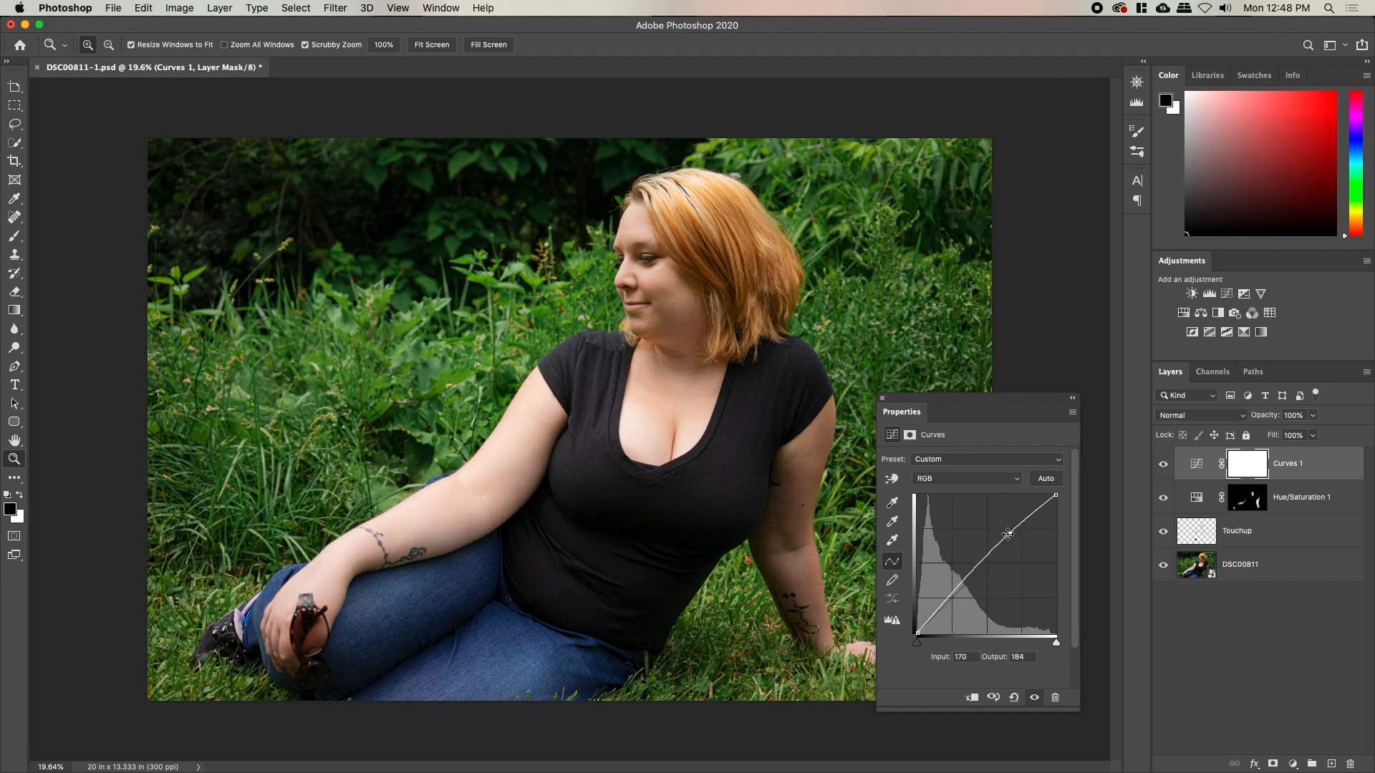
Set Curves 1 to Luminosity blending, compare it on and off, and close Properties
{"action": "left_click", "coordinate": [1169, 415]}
{"action": "left_click", "coordinate": [1182, 729]}
{"action": "left_click", "coordinate": [1162, 465]}
{"action": "left_click", "coordinate": [1163, 466]}
{"action": "left_click", "coordinate": [883, 399]}
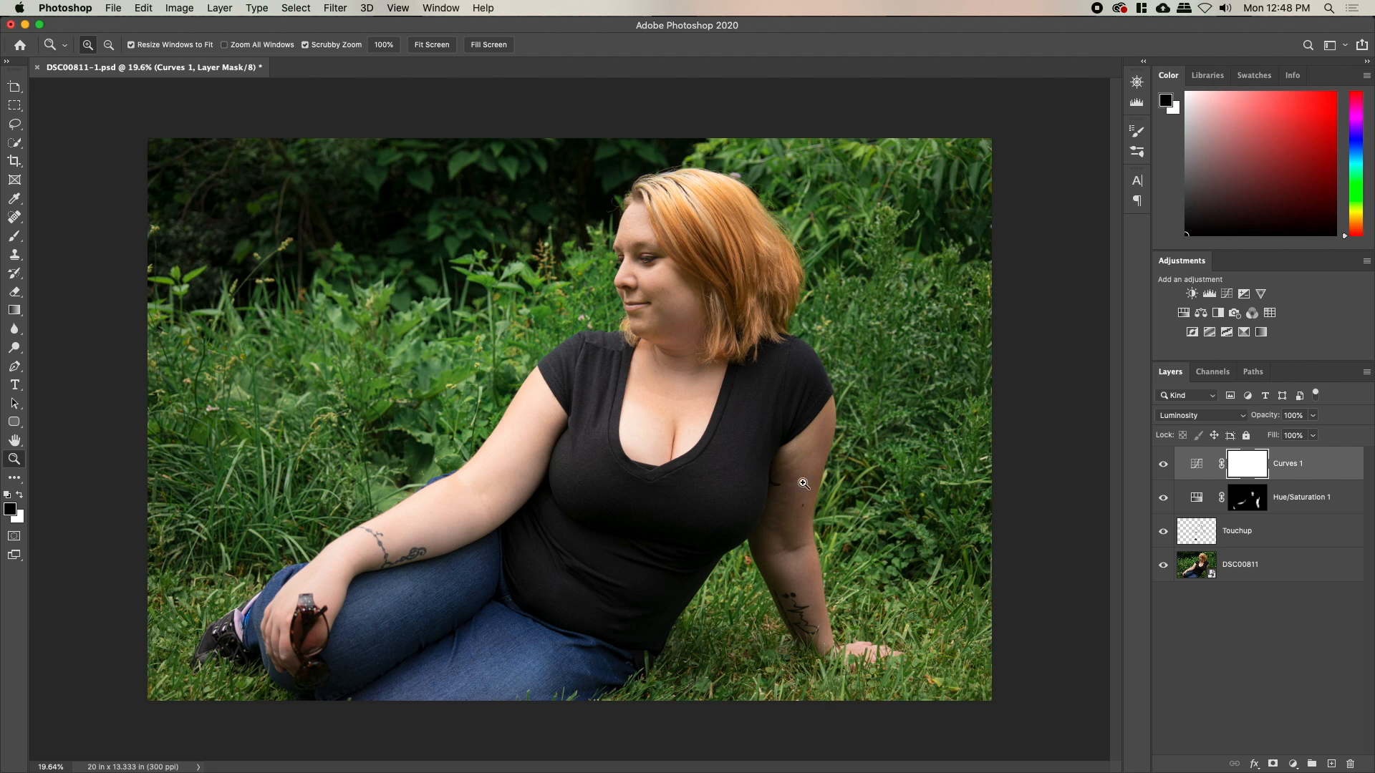
{"action": "left_click_drag", "start_coordinate": [532, 406], "coordinate": [547, 410]}
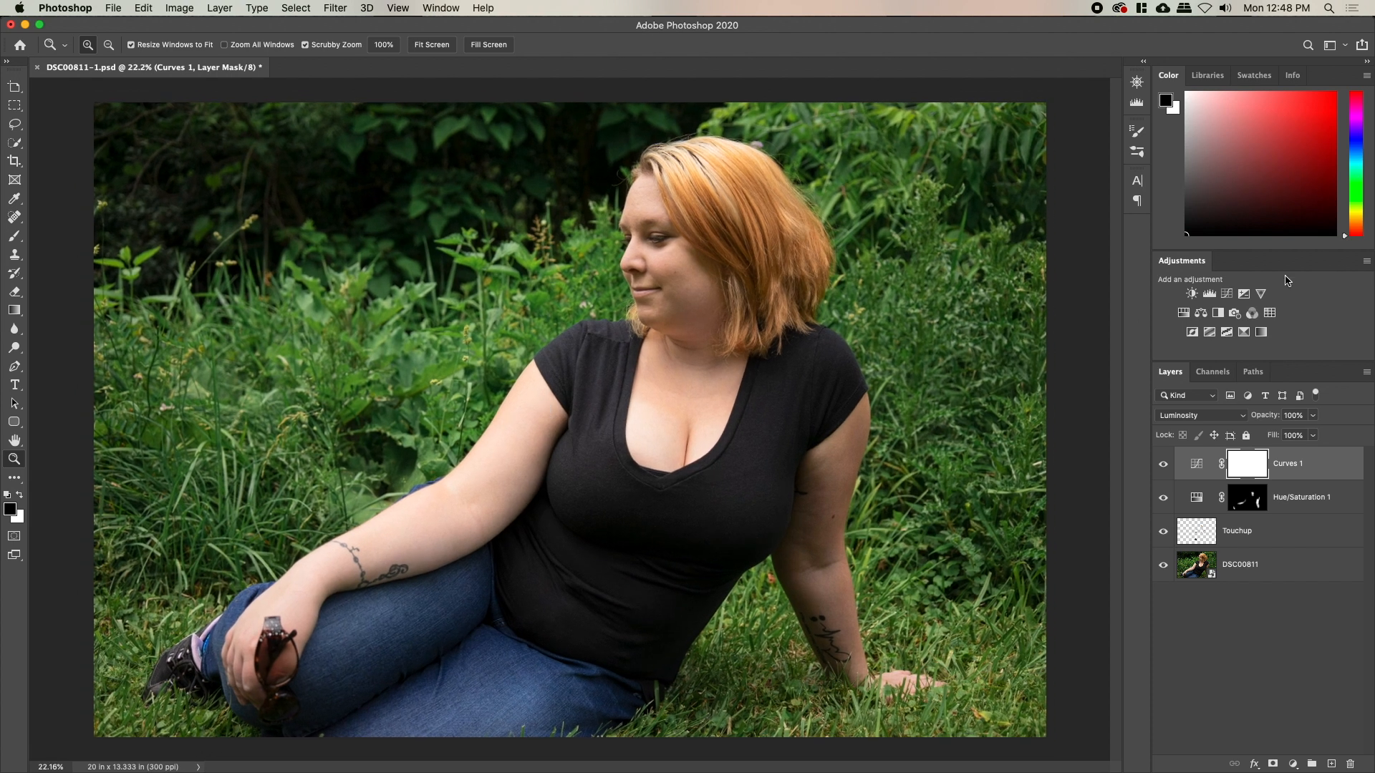
Add a Color Lookup layer using AutumnDust.CUBE and toggle it to compare
{"action": "left_click", "coordinate": [1269, 319]}
{"action": "left_click", "coordinate": [1016, 458]}
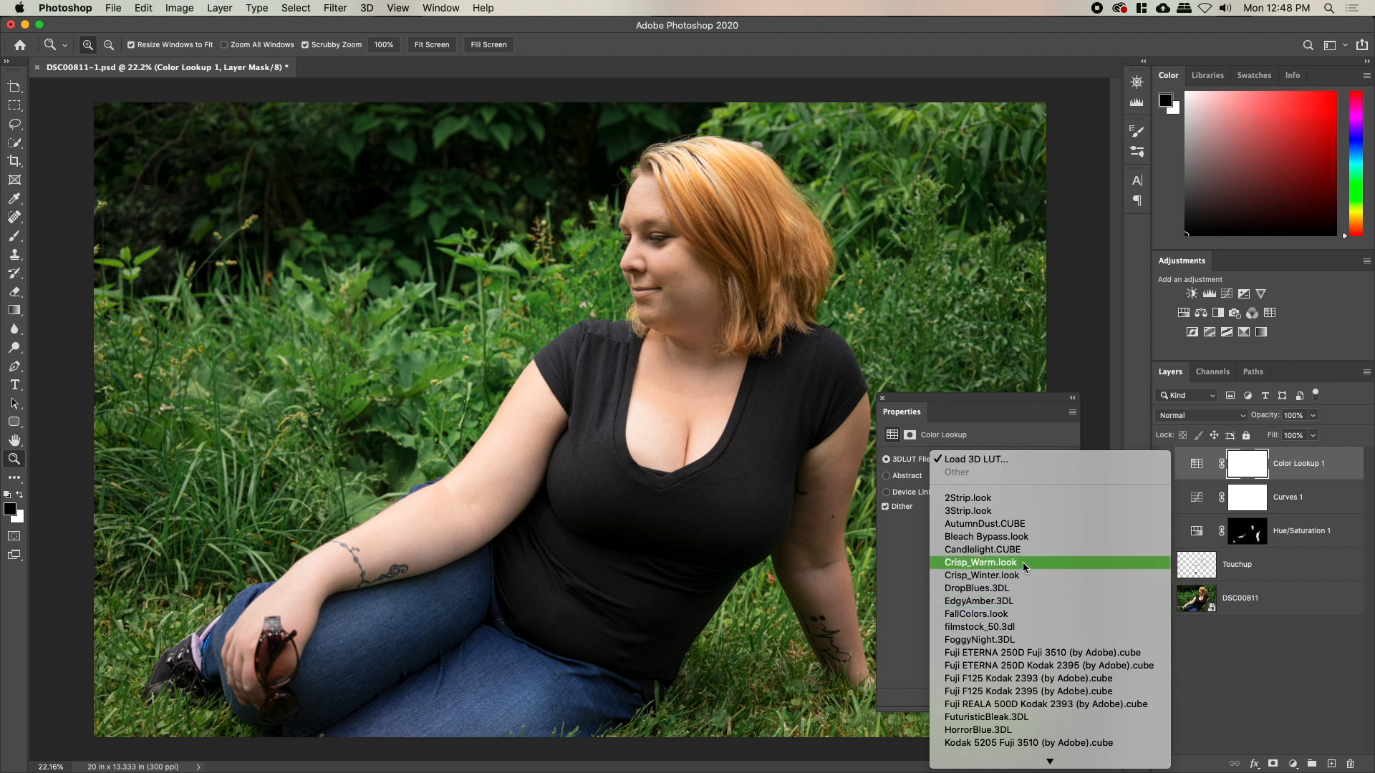
{"action": "left_click", "coordinate": [1015, 525]}
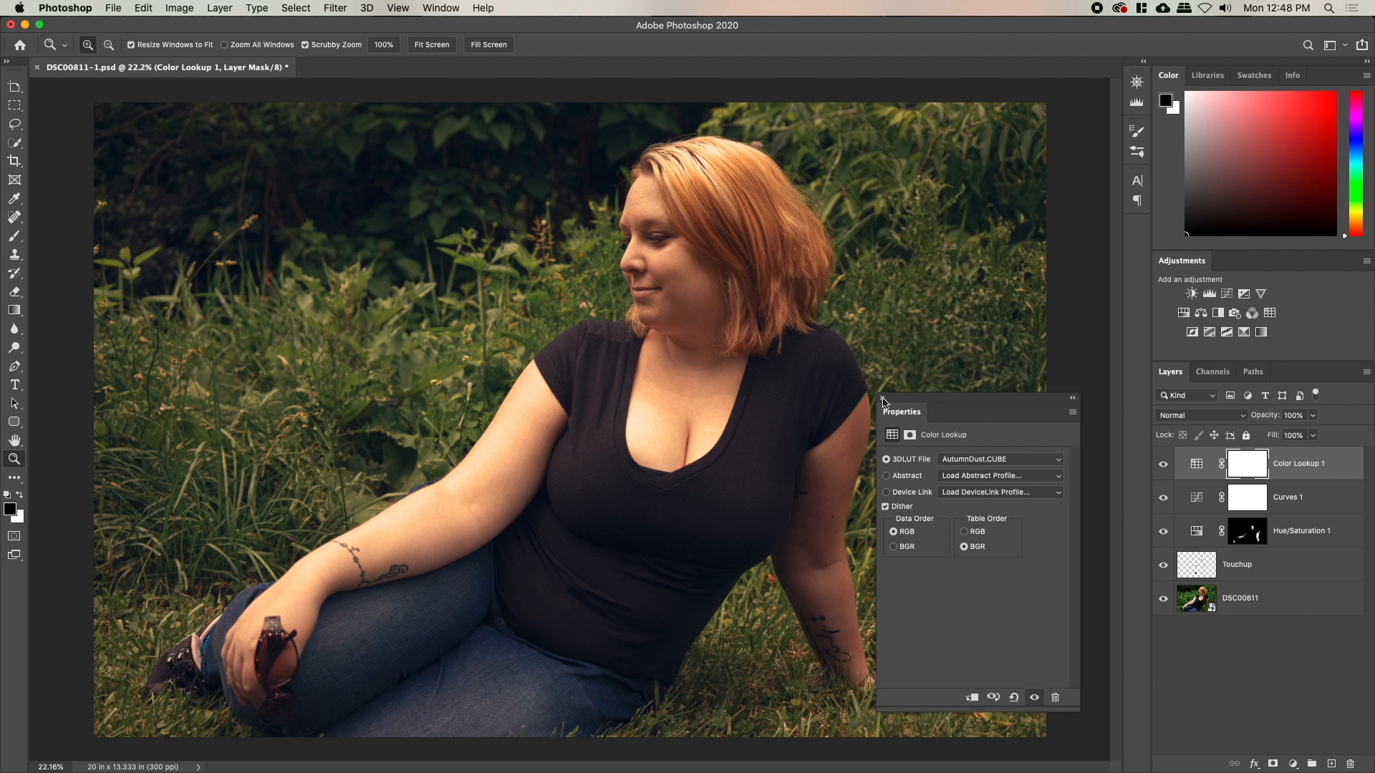
{"action": "left_click", "coordinate": [882, 399]}
{"action": "left_click", "coordinate": [1163, 465]}
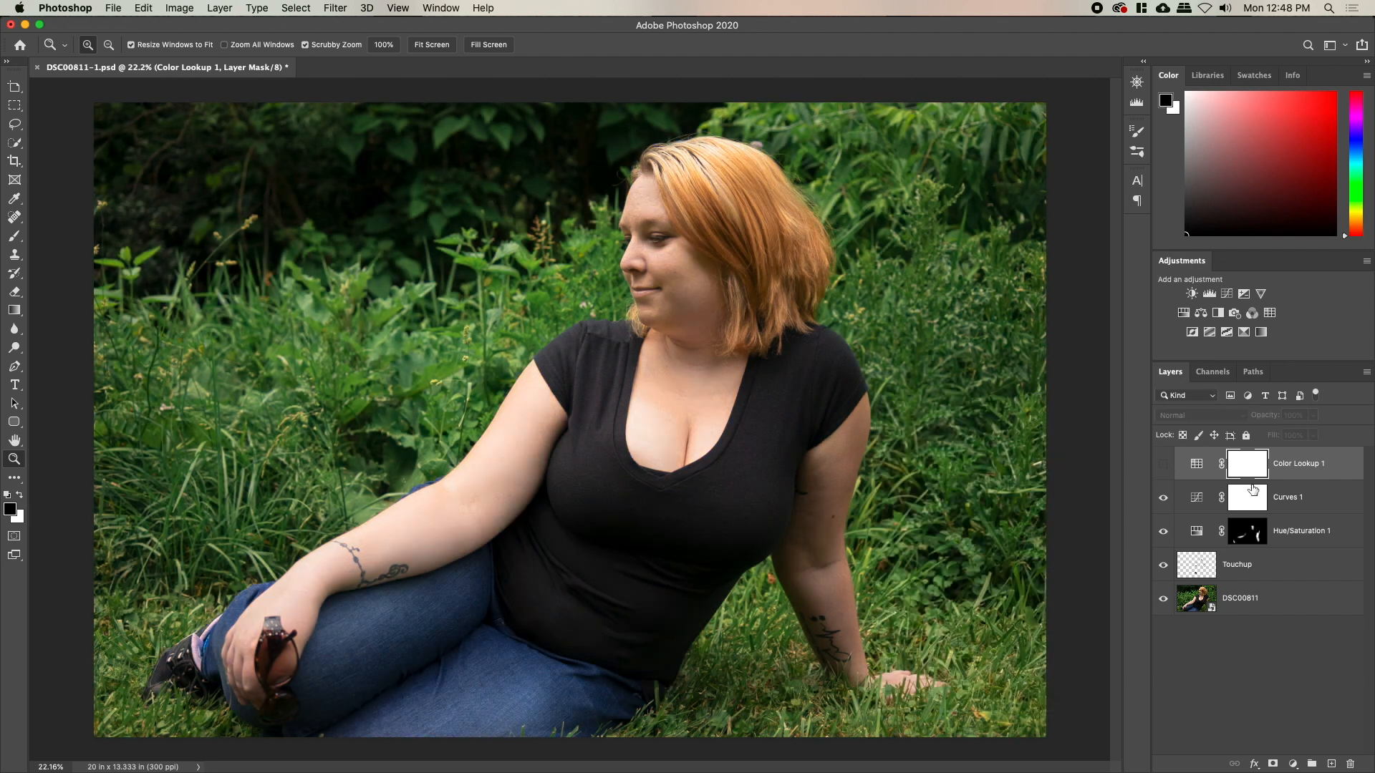
{"action": "left_click", "coordinate": [1162, 468]}
Try Color then Luminosity blending on Color Lookup 1, then switch it off and delete it
{"action": "left_click", "coordinate": [1199, 416]}
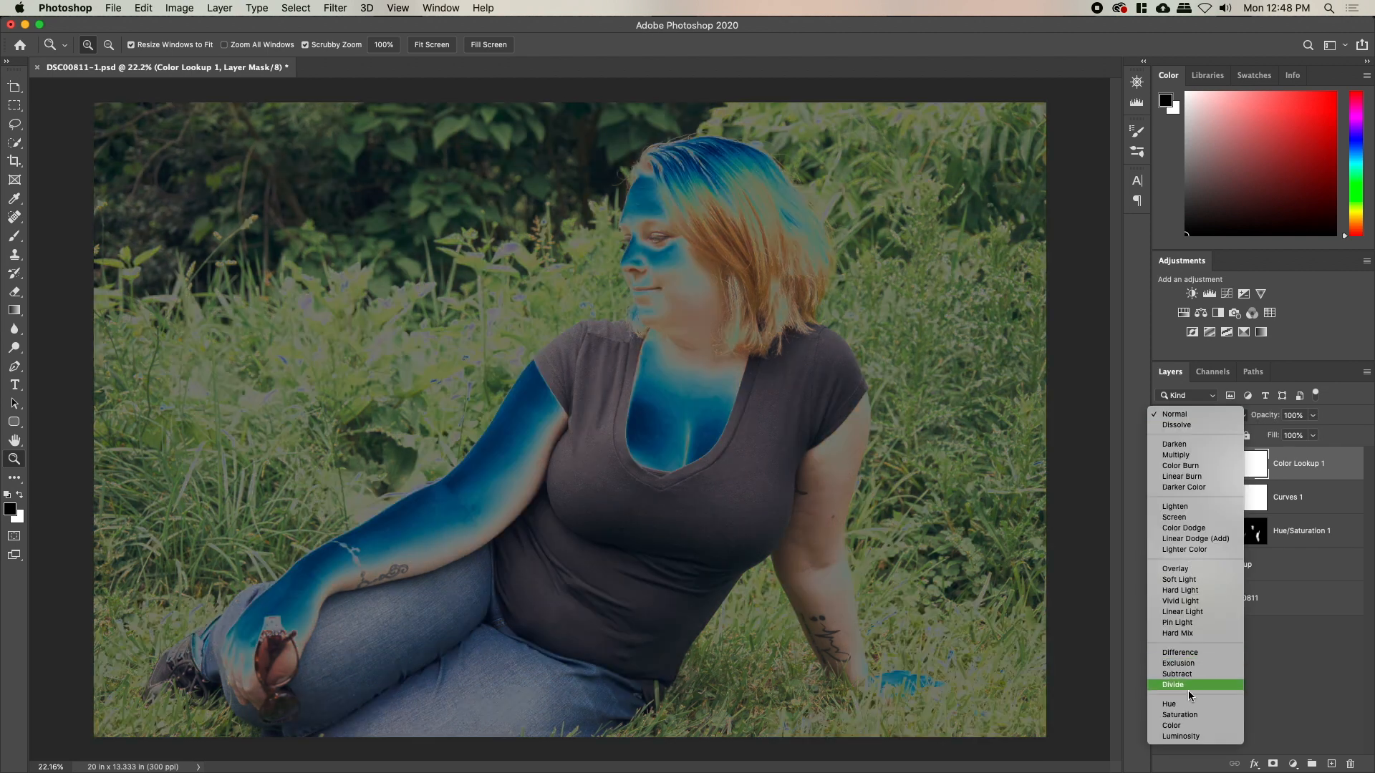
{"action": "left_click", "coordinate": [1189, 728]}
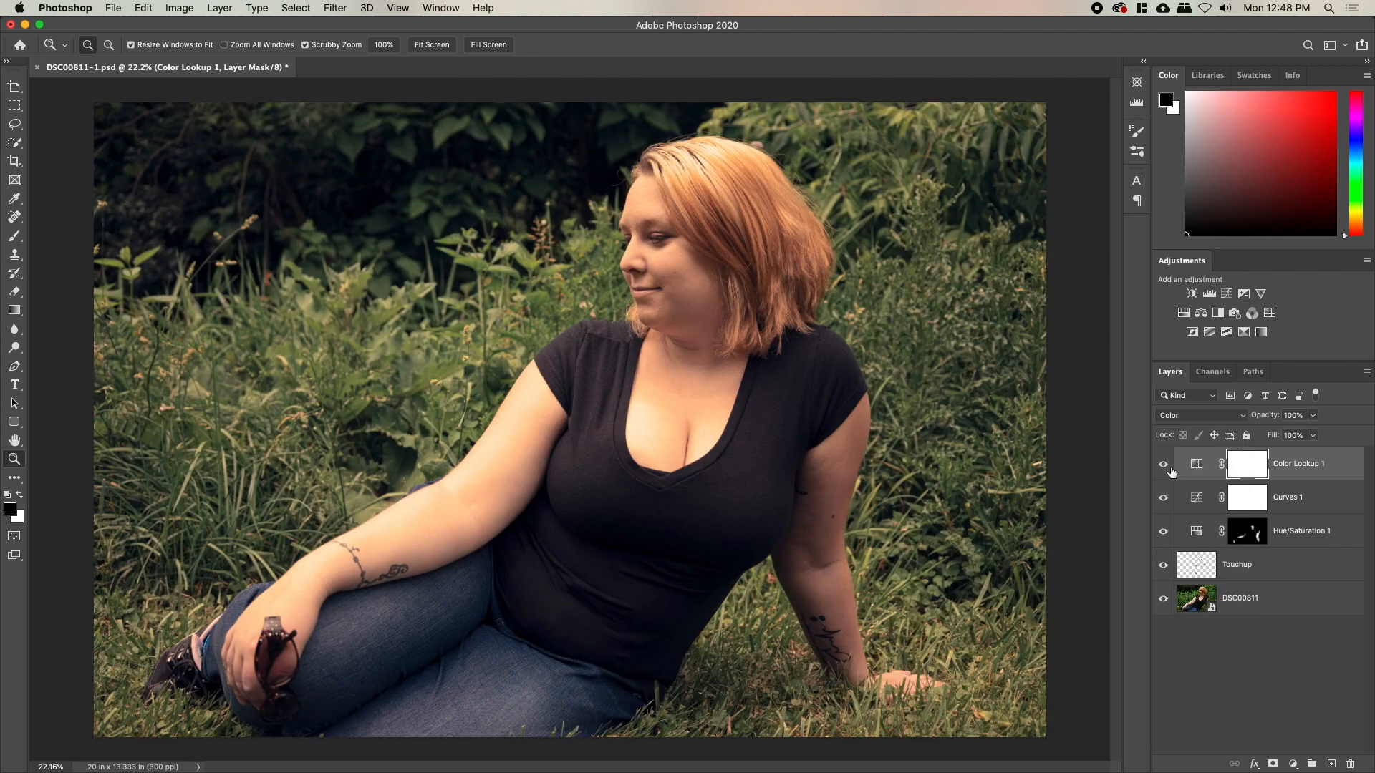
{"action": "left_click", "coordinate": [1178, 417]}
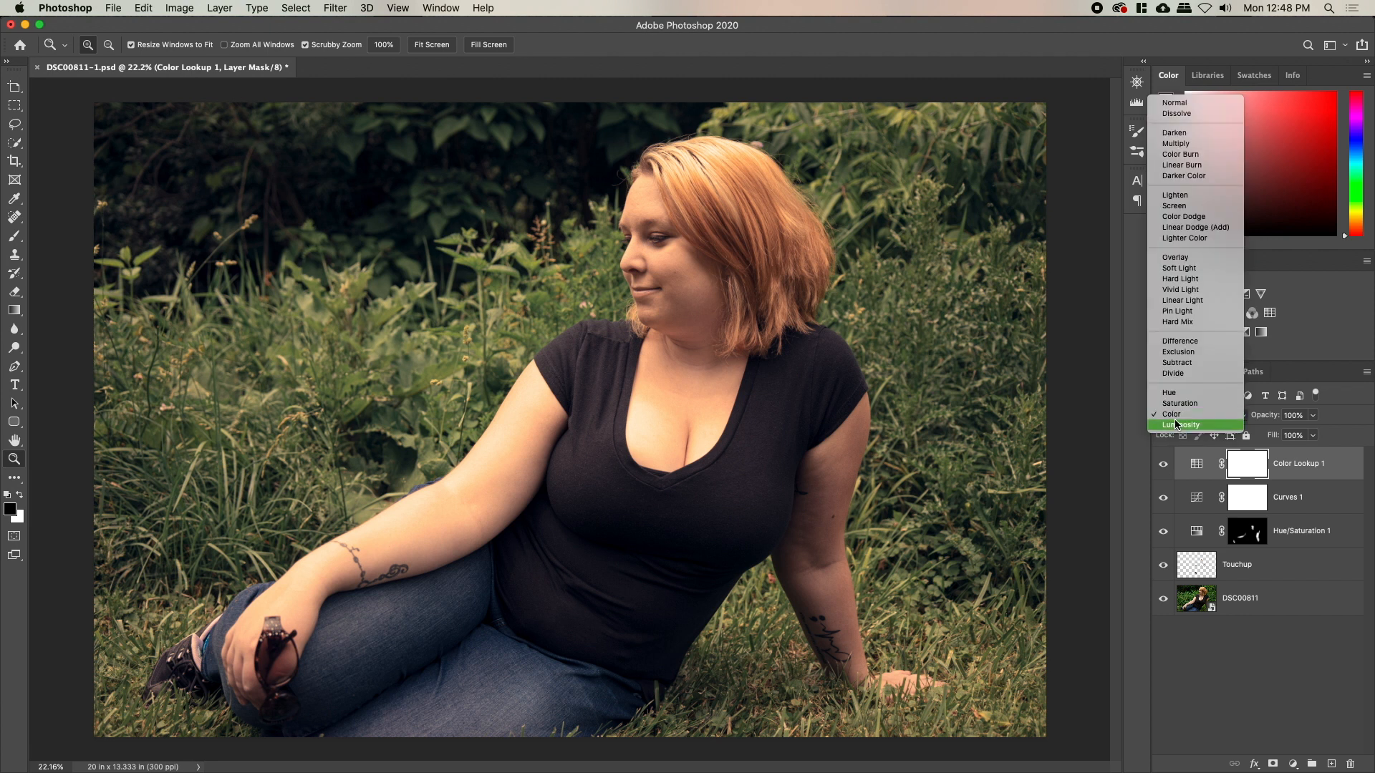
{"action": "left_click", "coordinate": [1178, 424]}
{"action": "left_click", "coordinate": [1165, 470]}
{"action": "left_click", "coordinate": [1166, 469]}
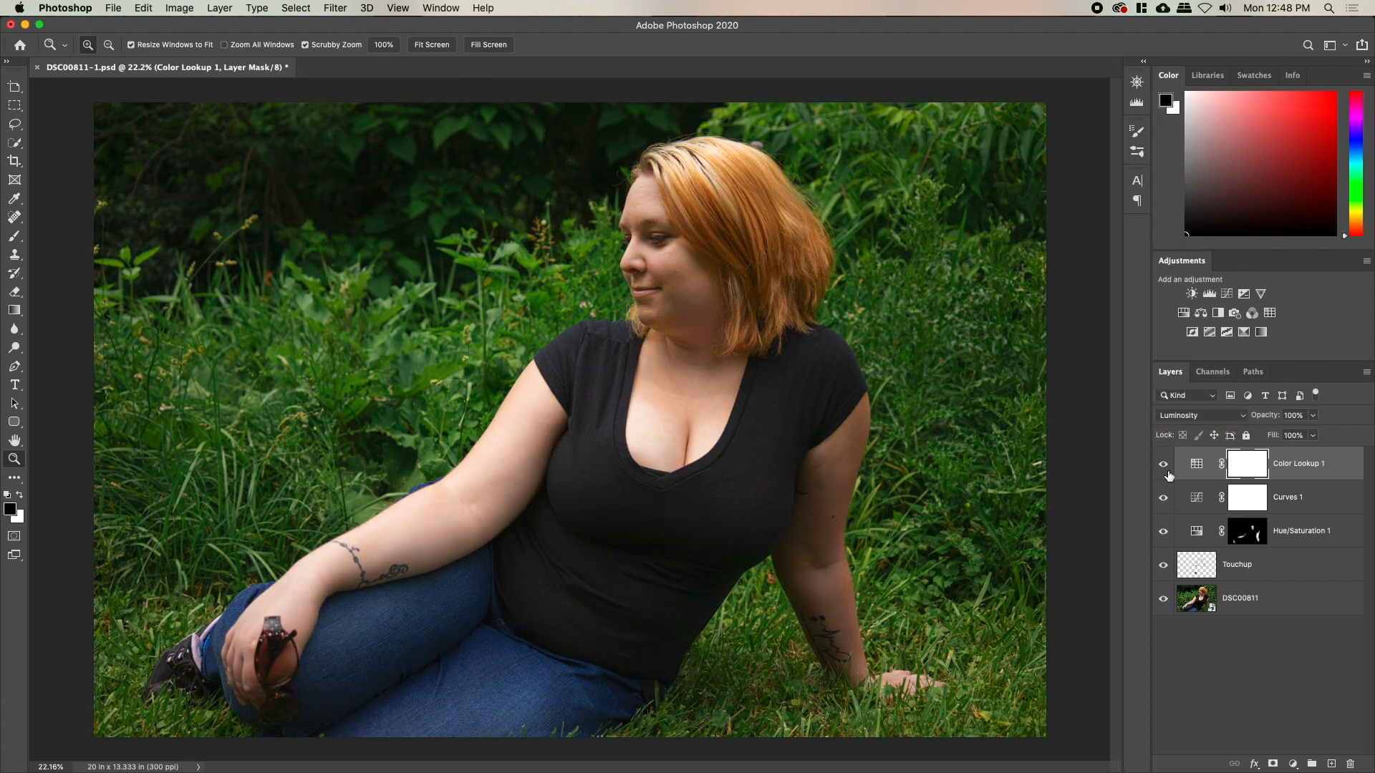
{"action": "left_click", "coordinate": [1165, 470]}
{"action": "left_click", "coordinate": [1299, 464]}
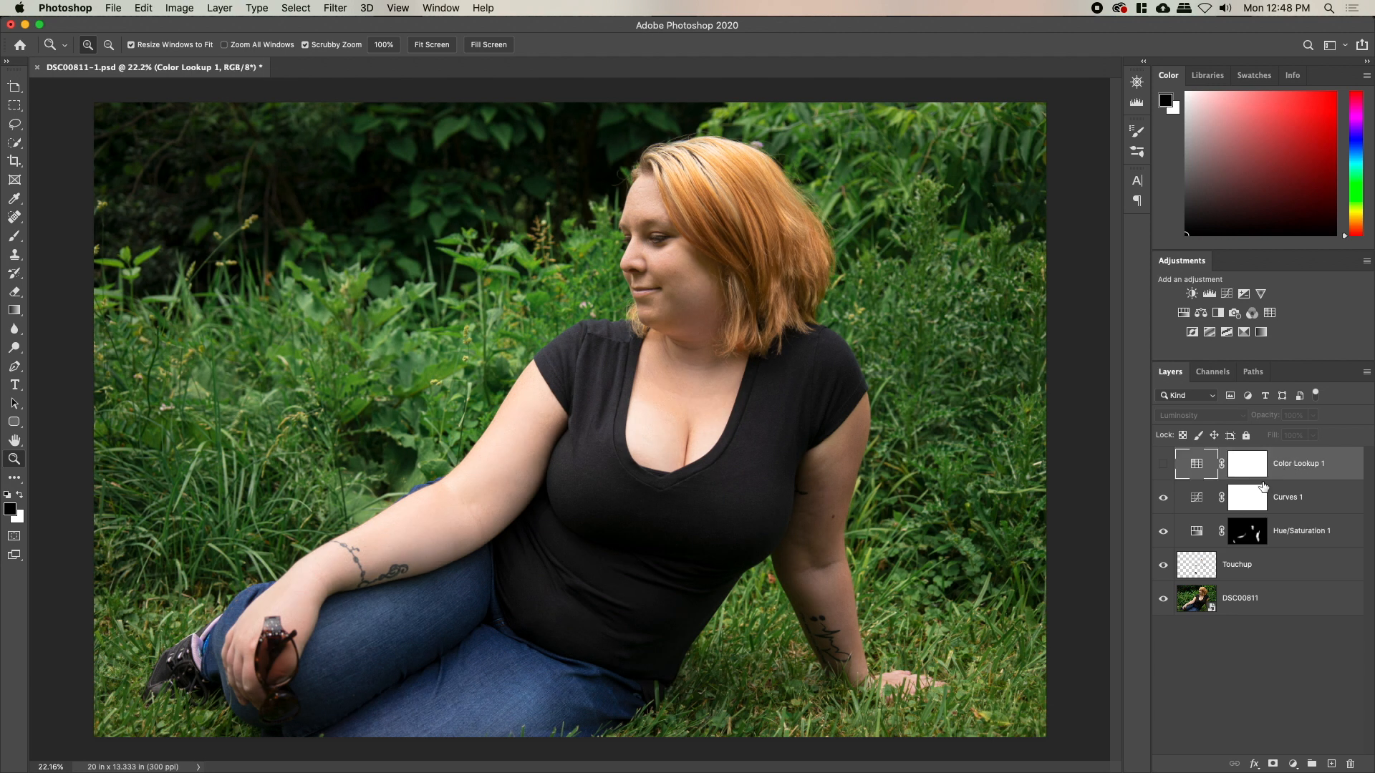
{"action": "key", "text": "Delete"}
Add a Levels layer with output black 8, input black 19 and midtones 1.41
{"action": "left_click", "coordinate": [1209, 294]}
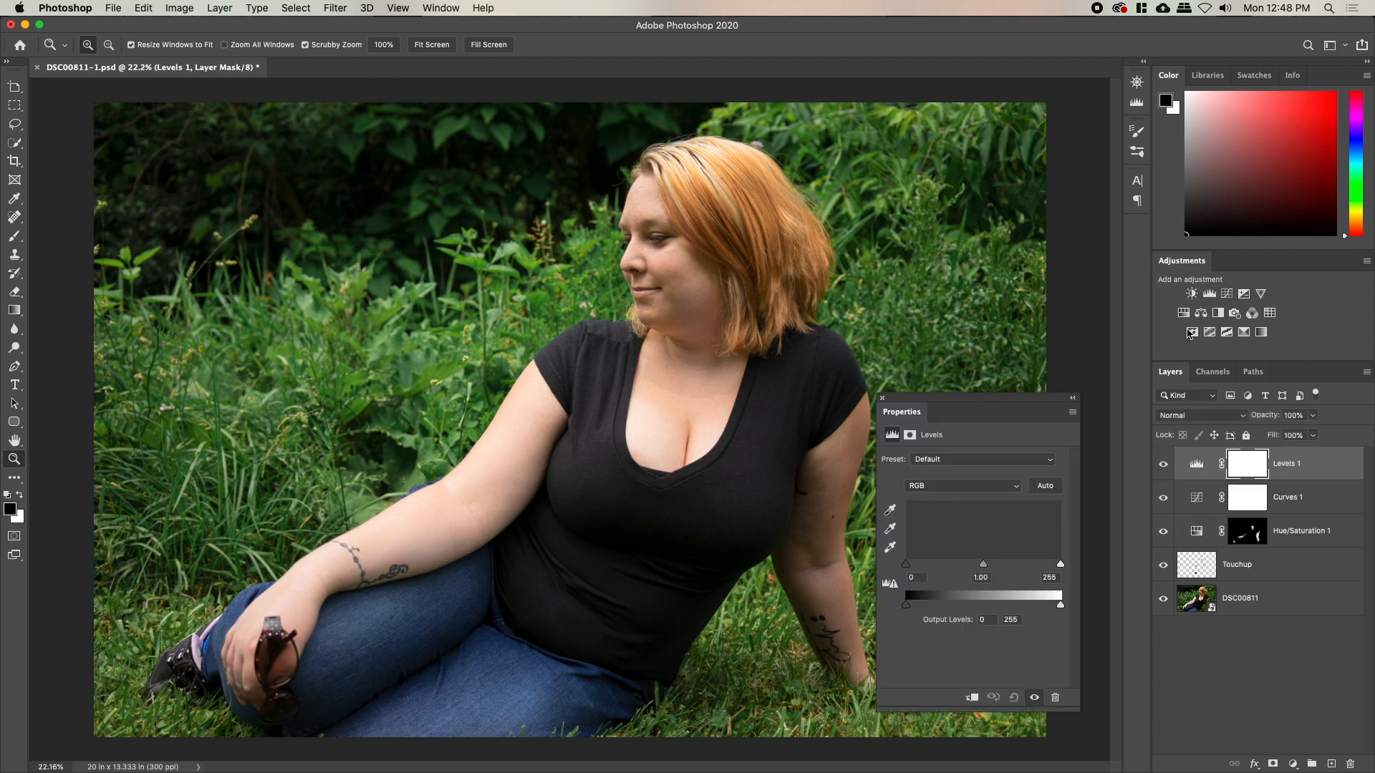
{"action": "left_click_drag", "start_coordinate": [910, 610], "coordinate": [914, 612]}
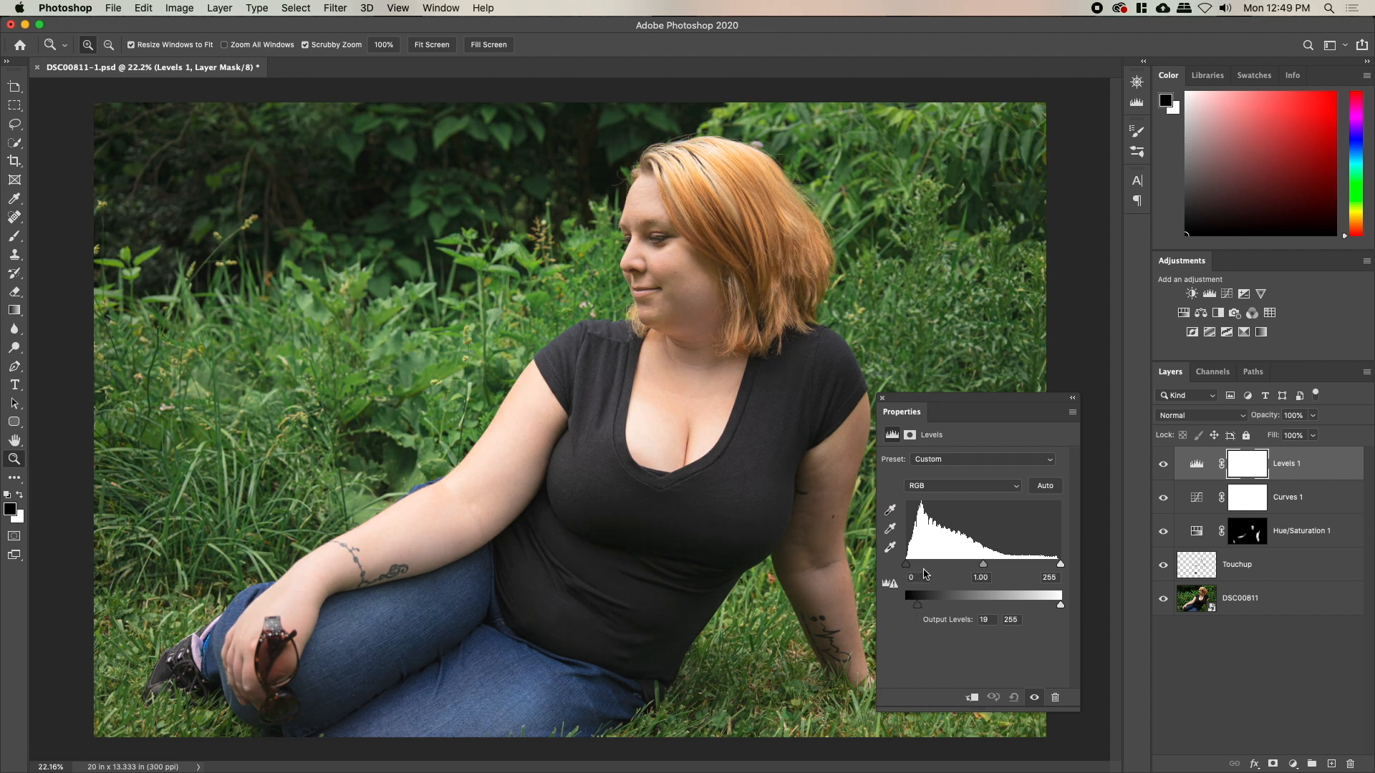
{"action": "left_click_drag", "start_coordinate": [908, 569], "coordinate": [918, 571]}
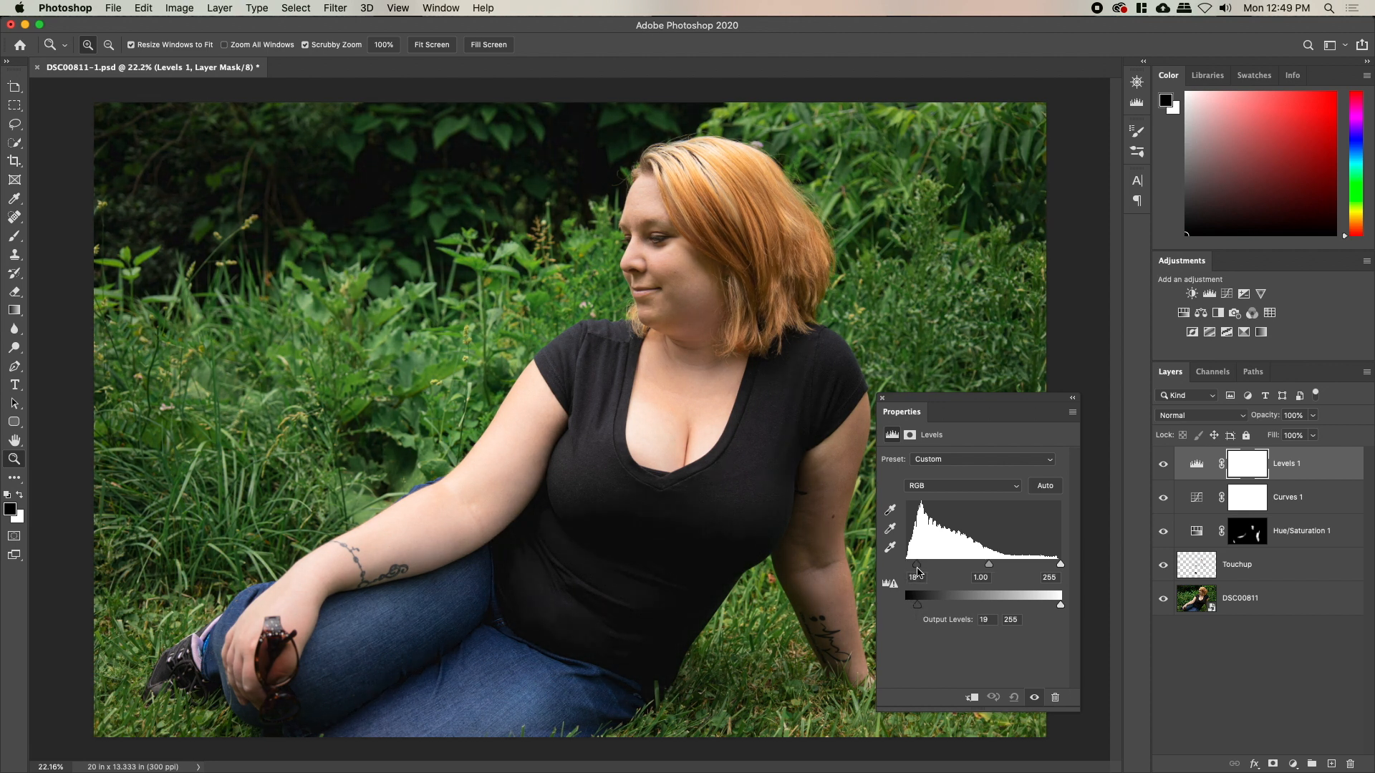
{"action": "mouse_move", "coordinate": [987, 566]}
{"action": "left_mouse_down"}
{"action": "mouse_move", "coordinate": [971, 567]}
{"action": "mouse_move", "coordinate": [992, 571]}
{"action": "left_mouse_up"}
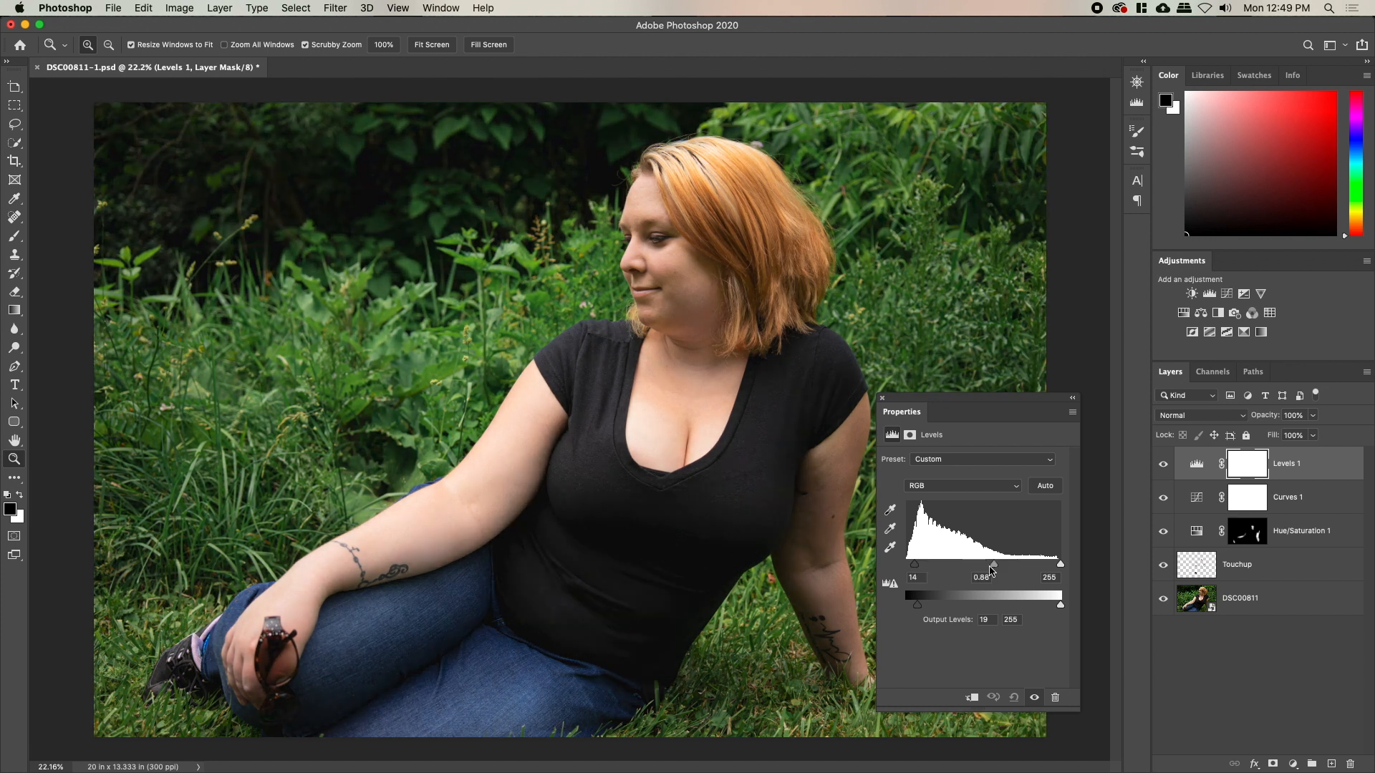
{"action": "left_click", "coordinate": [882, 399]}
Keep Levels 1 in Normal mode, compare before and after, and add a Vibrance layer
{"action": "left_click", "coordinate": [1185, 418]}
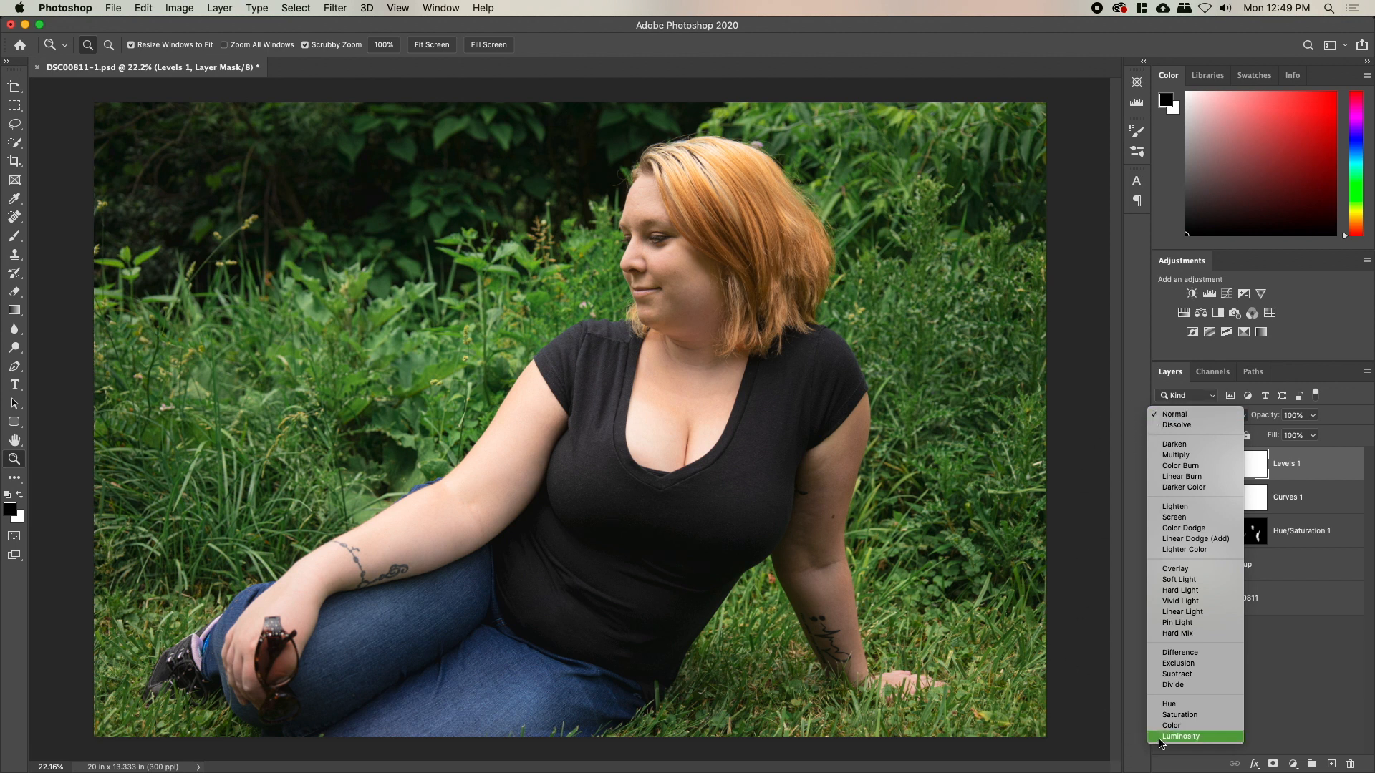
{"action": "left_click", "coordinate": [1174, 413]}
{"action": "left_click", "coordinate": [1163, 466]}
{"action": "left_click", "coordinate": [1165, 467]}
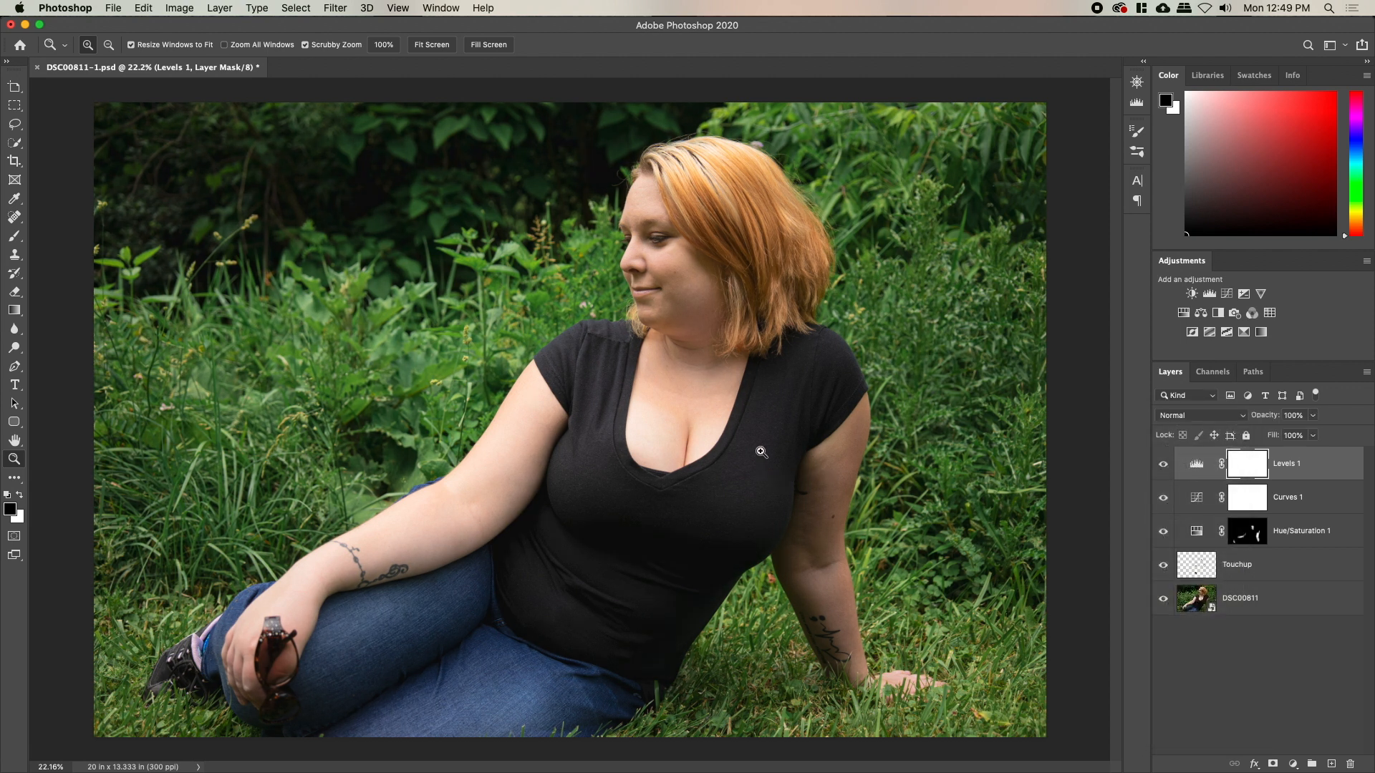
{"action": "left_click", "coordinate": [1261, 294]}
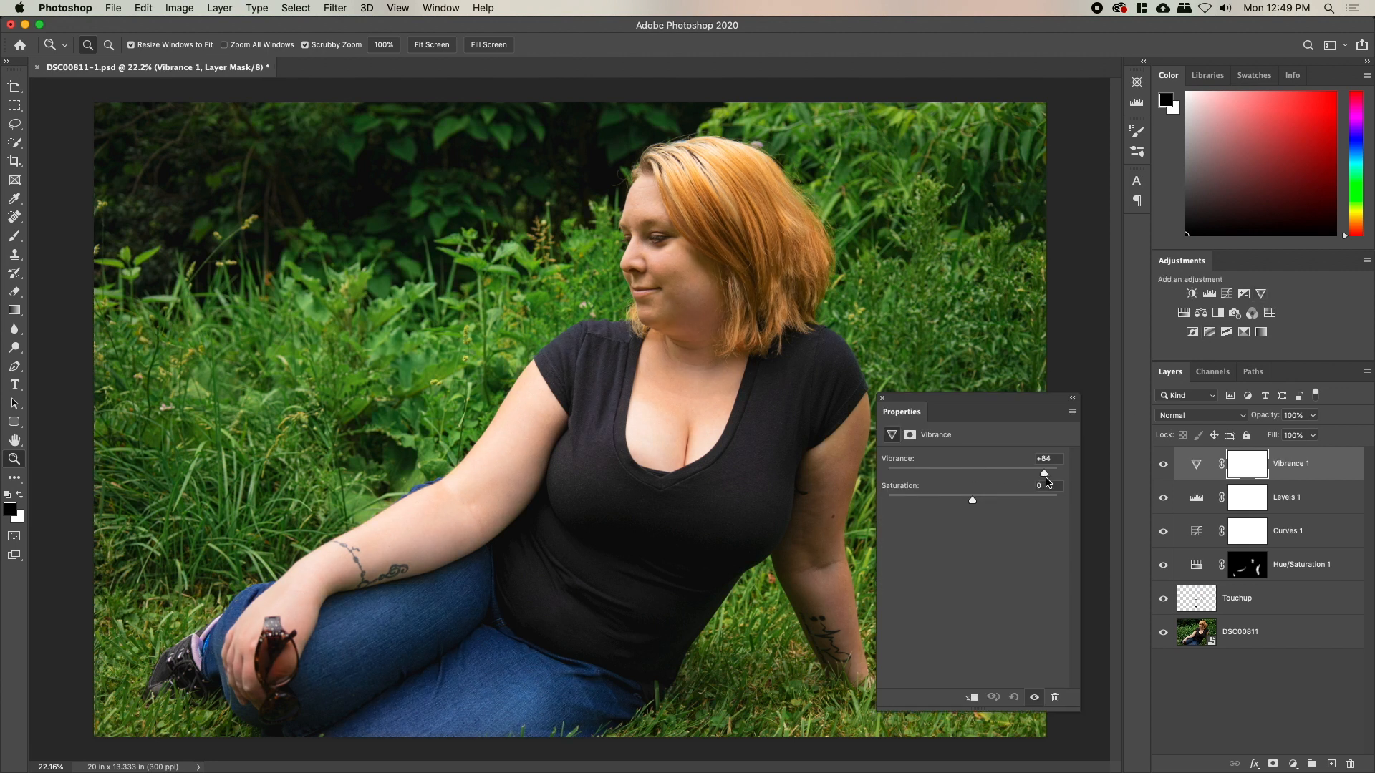
Invert the Vibrance mask and load a soft white brush at size 700
{"action": "left_click", "coordinate": [883, 399]}
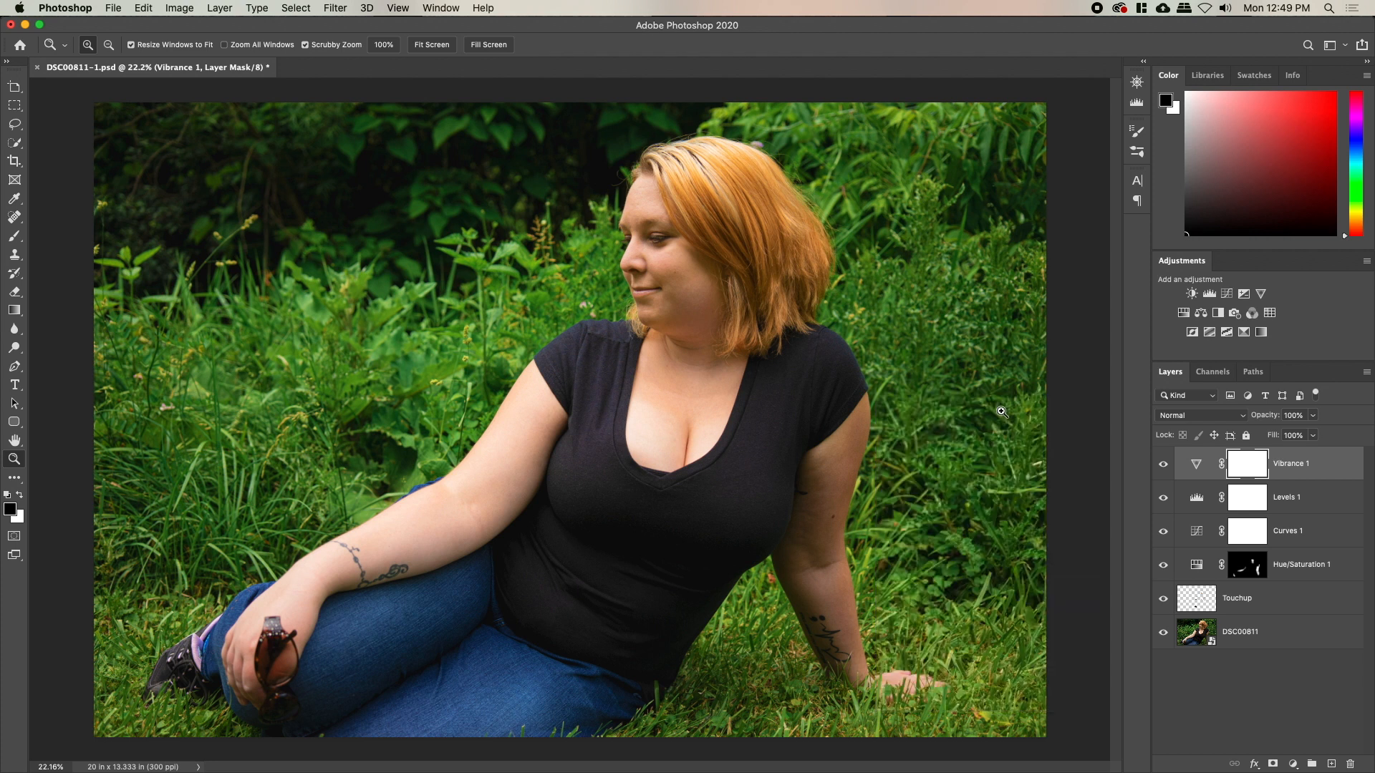
{"action": "key", "text": "super+i"}
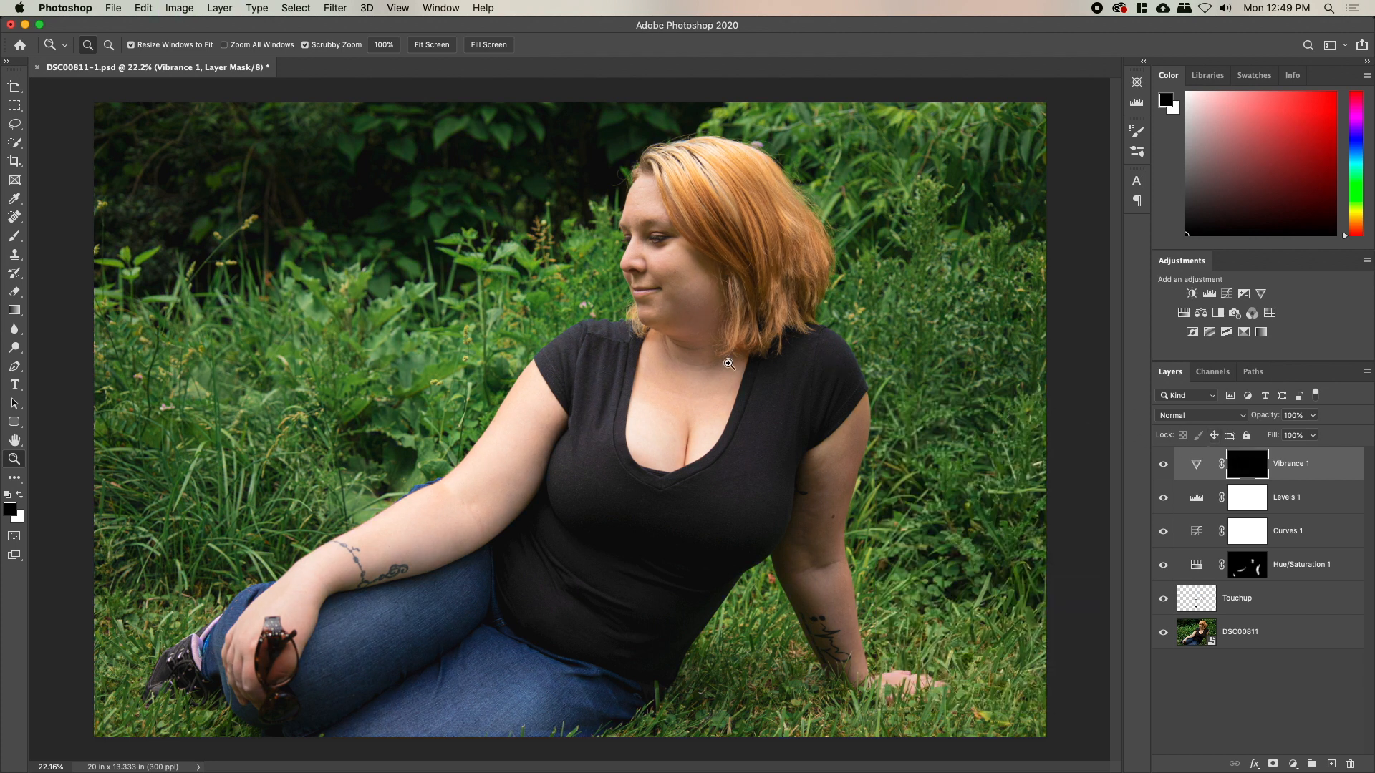
{"action": "key", "text": "b"}
{"action": "right_click", "coordinate": [695, 357]}
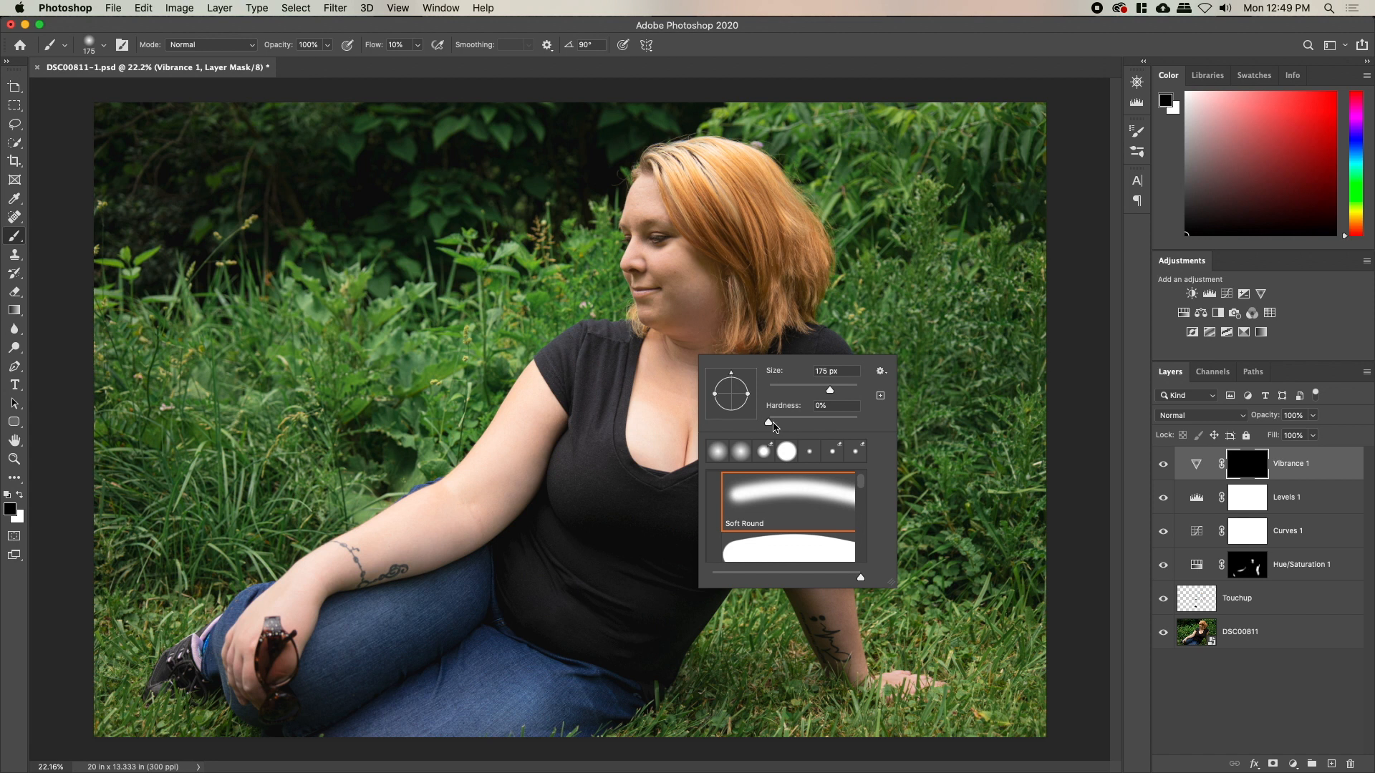
{"action": "key", "text": "Return"}
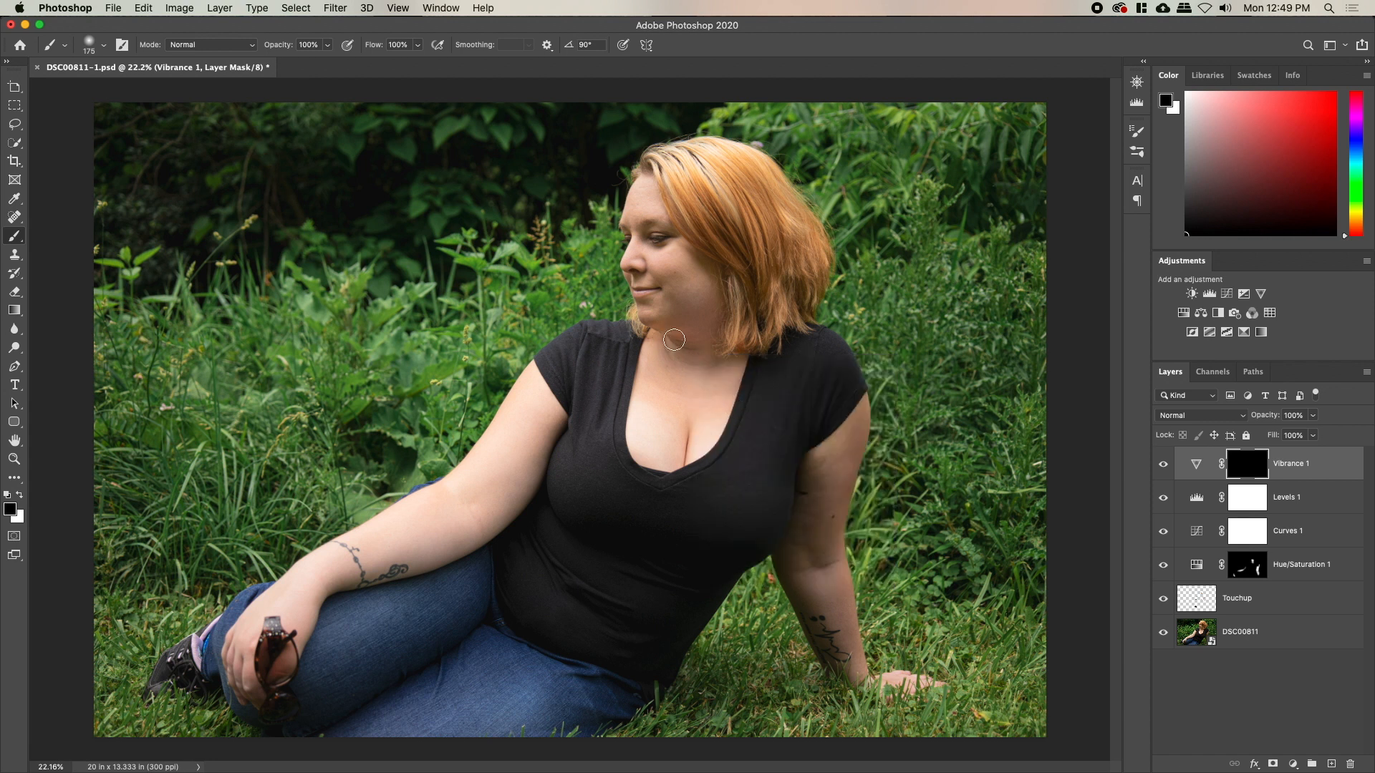
{"action": "key", "text": "x"}
{"action": "key", "text": "bracketright"}
{"action": "key", "text": "bracketright"}
{"action": "key", "text": "bracketright"}
{"action": "key", "text": "bracketright"}
Paint vibrance back over the woman's shoulder, shirt, arm, forearm and hand on the mask
{"action": "mouse_move", "coordinate": [689, 476]}
{"action": "left_mouse_down"}
{"action": "mouse_move", "coordinate": [769, 468]}
{"action": "mouse_move", "coordinate": [796, 378]}
{"action": "mouse_move", "coordinate": [822, 451]}
{"action": "mouse_move", "coordinate": [830, 429]}
{"action": "mouse_move", "coordinate": [805, 533]}
{"action": "left_mouse_up"}
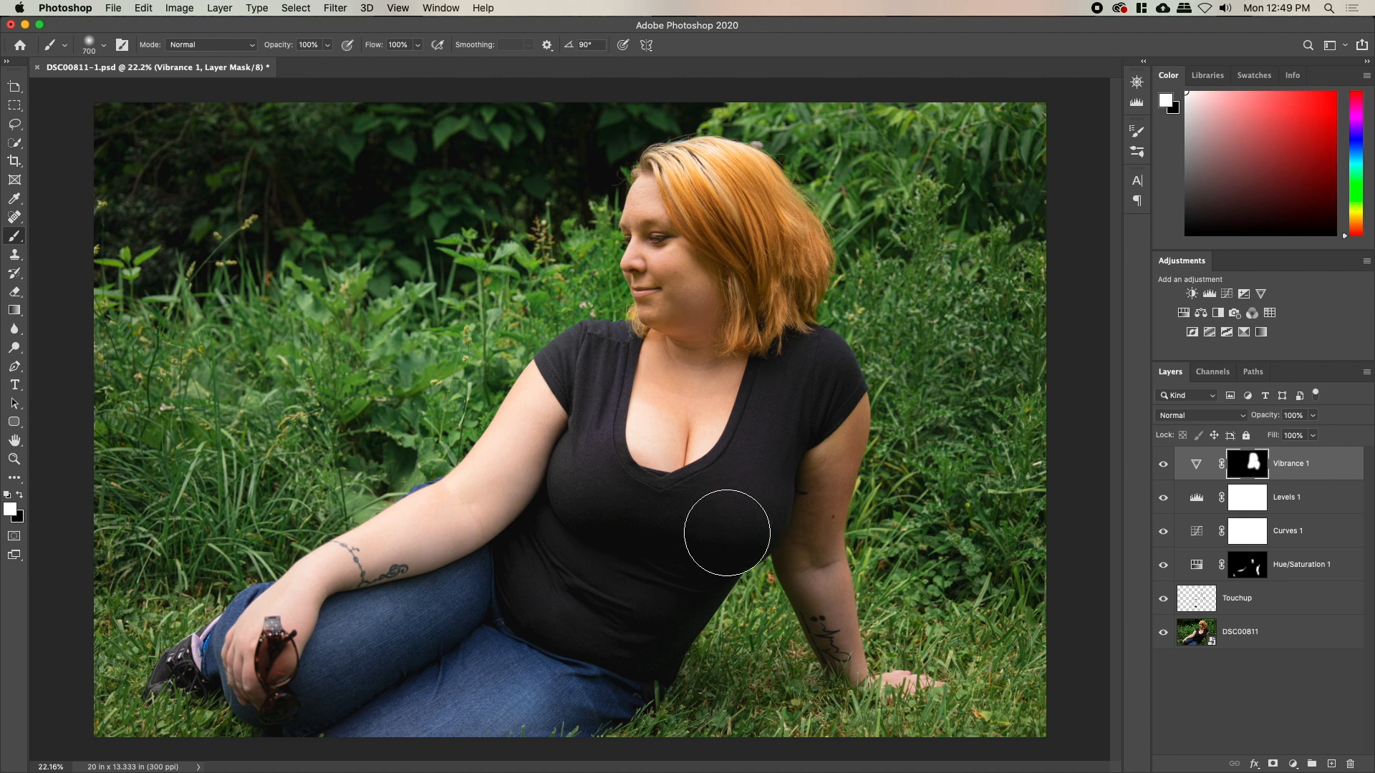
{"action": "mouse_move", "coordinate": [666, 551]}
{"action": "left_mouse_down"}
{"action": "mouse_move", "coordinate": [600, 459]}
{"action": "mouse_move", "coordinate": [514, 417]}
{"action": "mouse_move", "coordinate": [525, 412]}
{"action": "left_mouse_up"}
{"action": "key", "text": "x"}
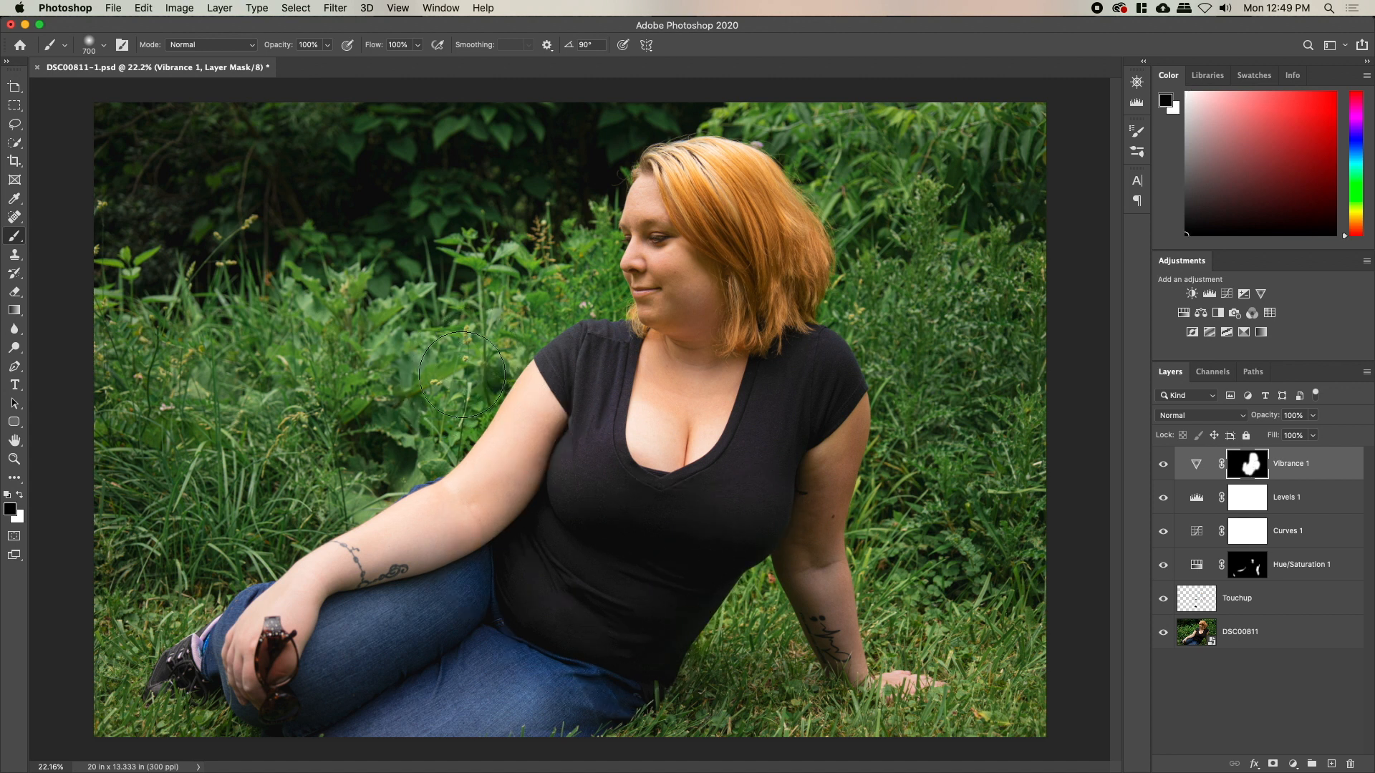
{"action": "key", "text": "x"}
{"action": "mouse_move", "coordinate": [537, 393]}
{"action": "left_mouse_down"}
{"action": "mouse_move", "coordinate": [567, 388]}
{"action": "mouse_move", "coordinate": [452, 537]}
{"action": "mouse_move", "coordinate": [485, 513]}
{"action": "mouse_move", "coordinate": [288, 643]}
{"action": "mouse_move", "coordinate": [301, 618]}
{"action": "mouse_move", "coordinate": [278, 646]}
{"action": "mouse_move", "coordinate": [249, 642]}
{"action": "mouse_move", "coordinate": [292, 687]}
{"action": "mouse_move", "coordinate": [398, 701]}
{"action": "mouse_move", "coordinate": [493, 603]}
{"action": "mouse_move", "coordinate": [554, 715]}
{"action": "left_mouse_up"}
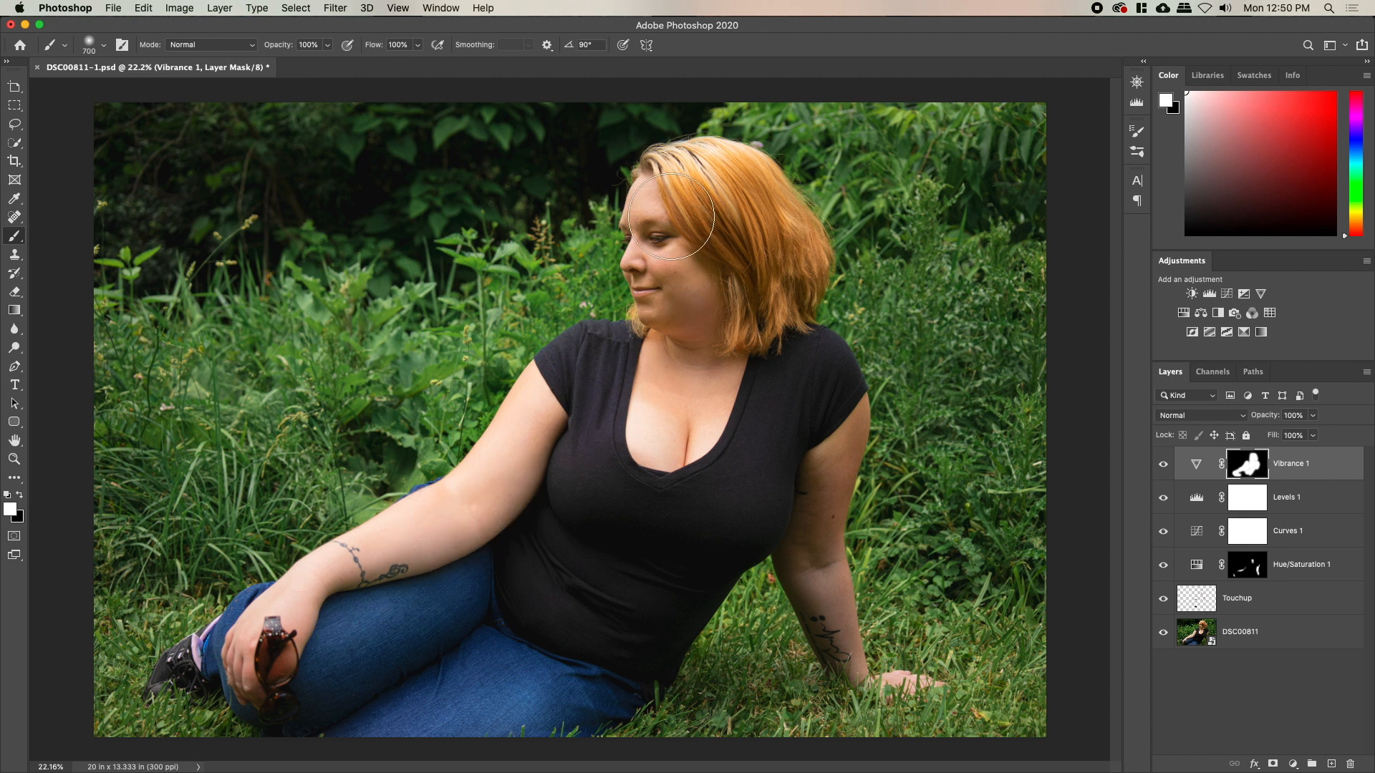
{"action": "key", "text": "bracketleft"}
{"action": "key", "text": "bracketleft"}
{"action": "key", "text": "bracketleft"}
{"action": "key", "text": "bracketleft"}
{"action": "key", "text": "bracketleft"}
{"action": "mouse_move", "coordinate": [809, 607]}
{"action": "left_mouse_down"}
{"action": "mouse_move", "coordinate": [841, 665]}
{"action": "mouse_move", "coordinate": [837, 600]}
{"action": "mouse_move", "coordinate": [851, 667]}
{"action": "mouse_move", "coordinate": [897, 691]}
{"action": "left_mouse_up"}
{"action": "key", "text": "bracketright"}
{"action": "key", "text": "bracketright"}
{"action": "mouse_move", "coordinate": [228, 638]}
{"action": "left_mouse_down"}
{"action": "mouse_move", "coordinate": [273, 599]}
{"action": "mouse_move", "coordinate": [253, 605]}
{"action": "mouse_move", "coordinate": [348, 581]}
{"action": "mouse_move", "coordinate": [296, 587]}
{"action": "left_mouse_up"}
{"action": "key", "text": "bracketright"}
{"action": "key", "text": "bracketright"}
{"action": "key", "text": "bracketright"}
{"action": "key", "text": "bracketright"}
{"action": "key", "text": "bracketright"}
{"action": "key", "text": "bracketright"}
{"action": "key", "text": "bracketright"}
{"action": "key", "text": "bracketright"}
{"action": "key", "text": "bracketright"}
{"action": "key", "text": "bracketright"}
Check the Vibrance mask, then paint the upper arm into it with a 500 px brush
{"action": "left_click", "coordinate": [1164, 465]}
{"action": "left_click", "coordinate": [1163, 464]}
{"action": "left_click", "coordinate": [1260, 466], "text": "alt"}
{"action": "left_click", "coordinate": [1260, 467], "text": "alt"}
{"action": "key", "text": "bracketleft"}
{"action": "key", "text": "bracketleft"}
{"action": "key", "text": "bracketleft"}
{"action": "key", "text": "bracketleft"}
{"action": "left_click_drag", "start_coordinate": [820, 481], "coordinate": [828, 415]}
Recheck the mask and lower Vibrance to +49, comparing before and after
{"action": "left_click", "coordinate": [1253, 471], "text": "alt"}
{"action": "left_click", "coordinate": [1252, 472], "text": "alt"}
{"action": "left_click", "coordinate": [1254, 470], "text": "alt"}
{"action": "left_click", "coordinate": [1255, 470], "text": "alt"}
{"action": "left_click", "coordinate": [1163, 465]}
{"action": "left_click", "coordinate": [1163, 465]}
{"action": "double_click", "coordinate": [1195, 464]}
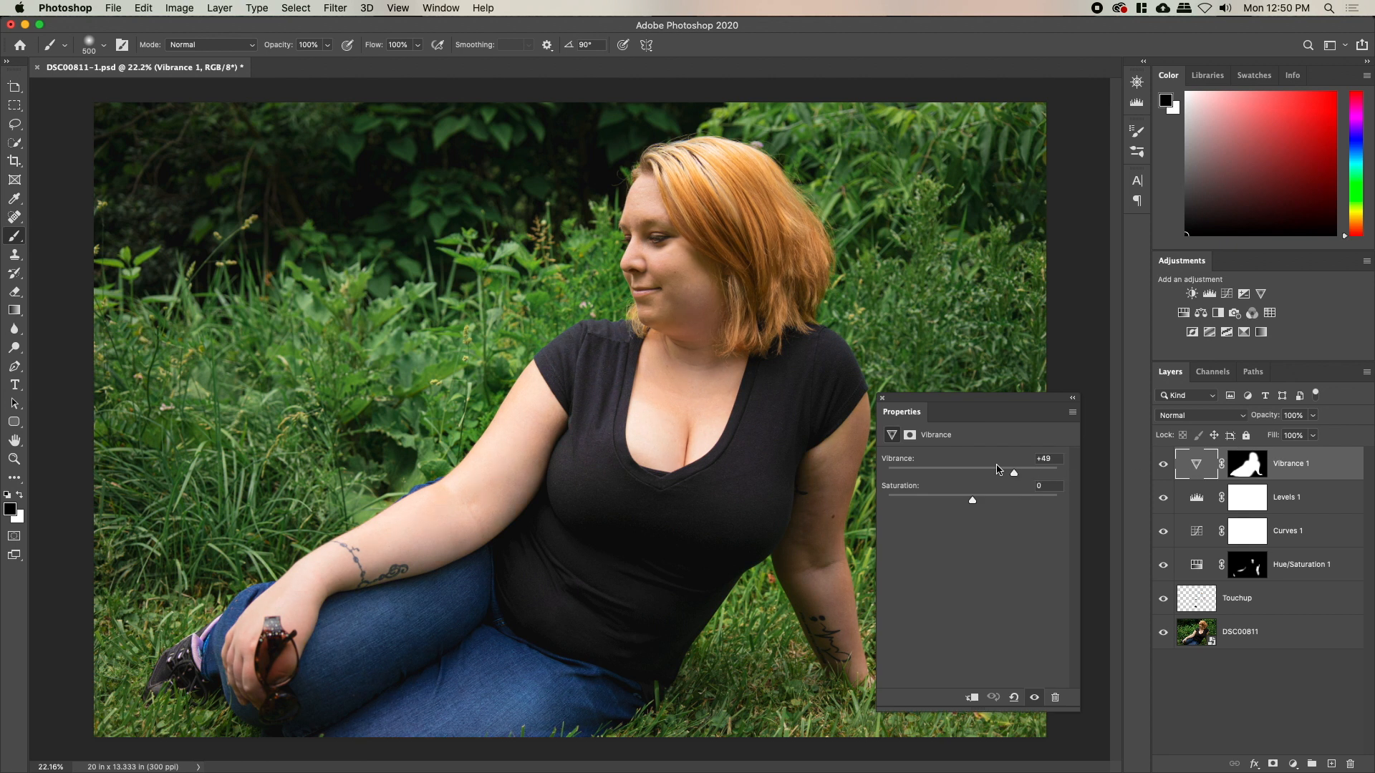
{"action": "left_click", "coordinate": [882, 399]}
{"action": "left_click", "coordinate": [1164, 465]}
{"action": "left_click", "coordinate": [1164, 465]}
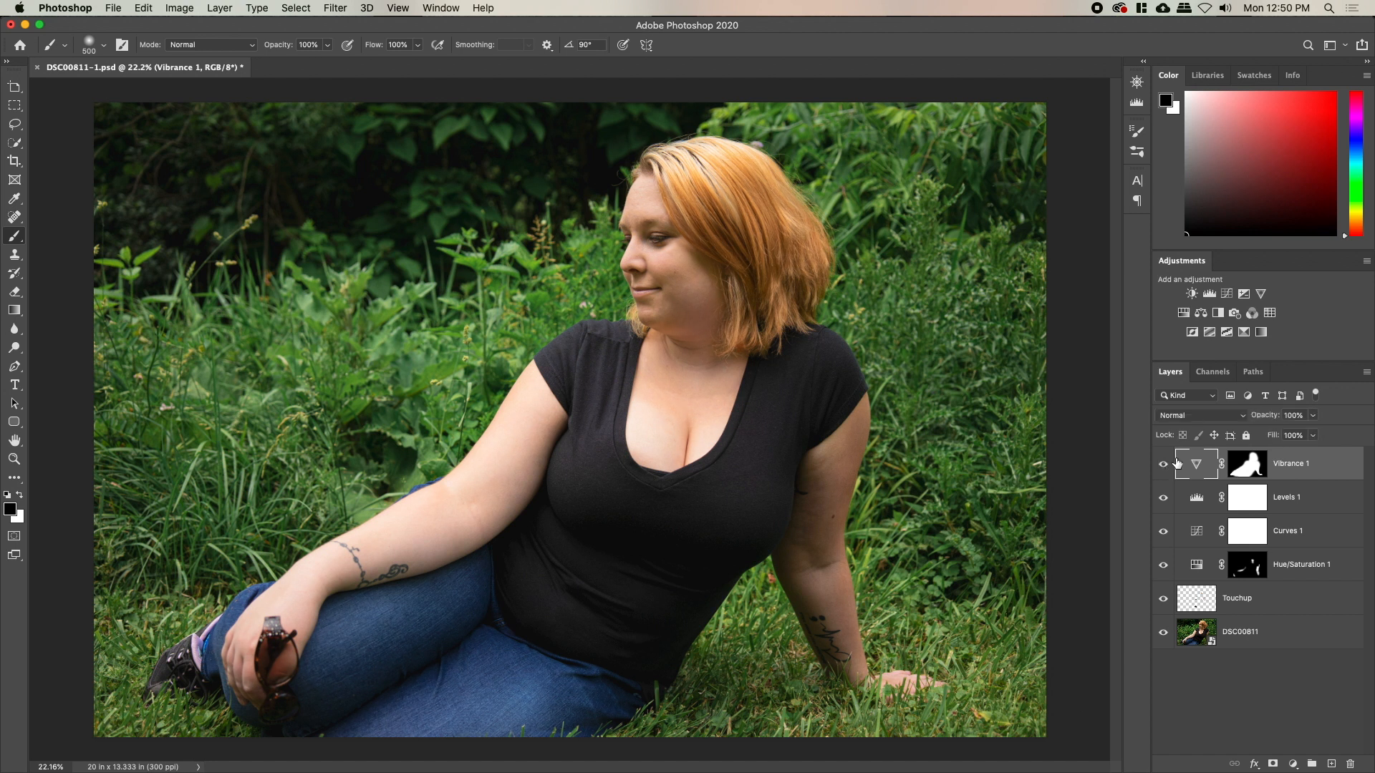
Zoom in on the face and create two new layers named Dodge and Burn
{"action": "key", "text": "z"}
{"action": "mouse_move", "coordinate": [666, 254]}
{"action": "left_mouse_down"}
{"action": "mouse_move", "coordinate": [708, 258]}
{"action": "mouse_move", "coordinate": [661, 382]}
{"action": "left_mouse_up"}
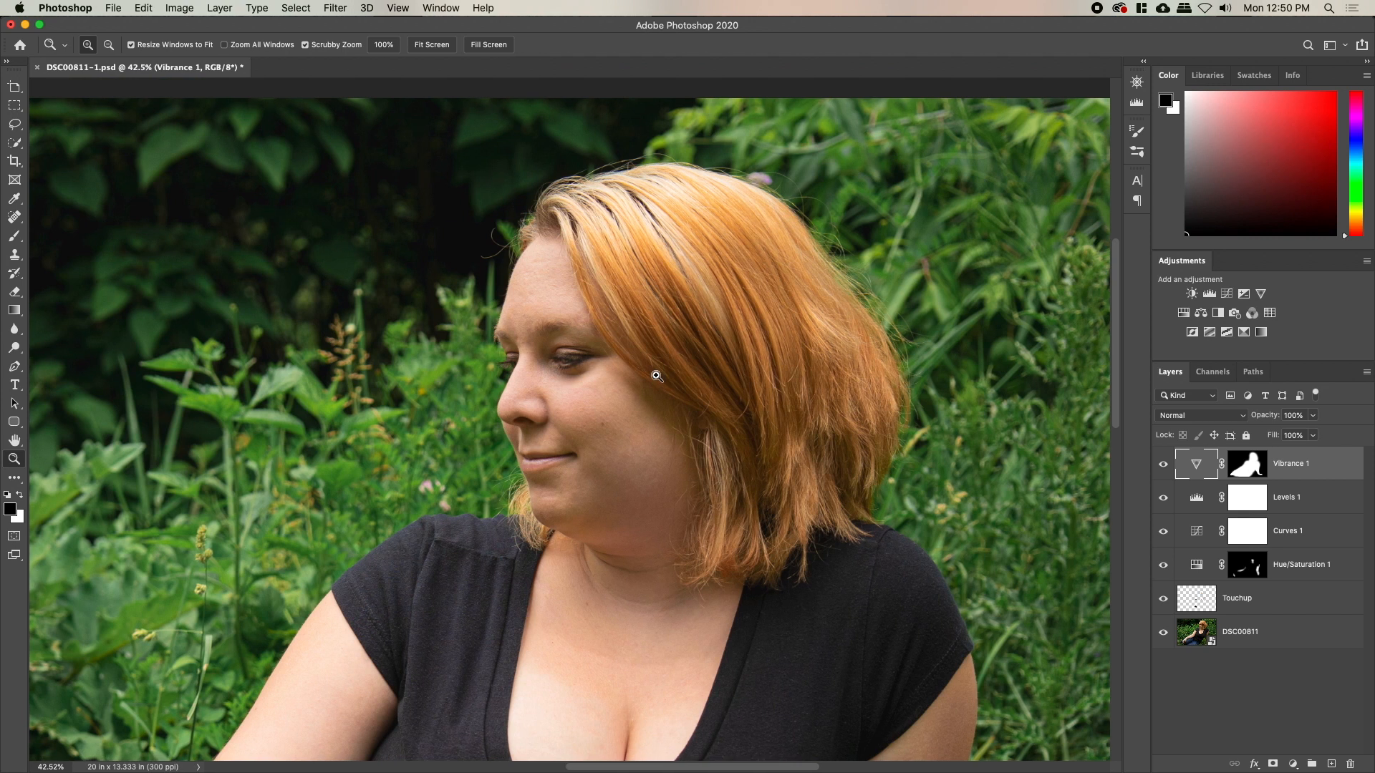
{"action": "key", "text": "super+shift+n"}
{"action": "type", "text": "Dodge"}
{"action": "key", "text": "Return"}
{"action": "key", "text": "super+shift+n"}
{"action": "key", "text": "Return"}
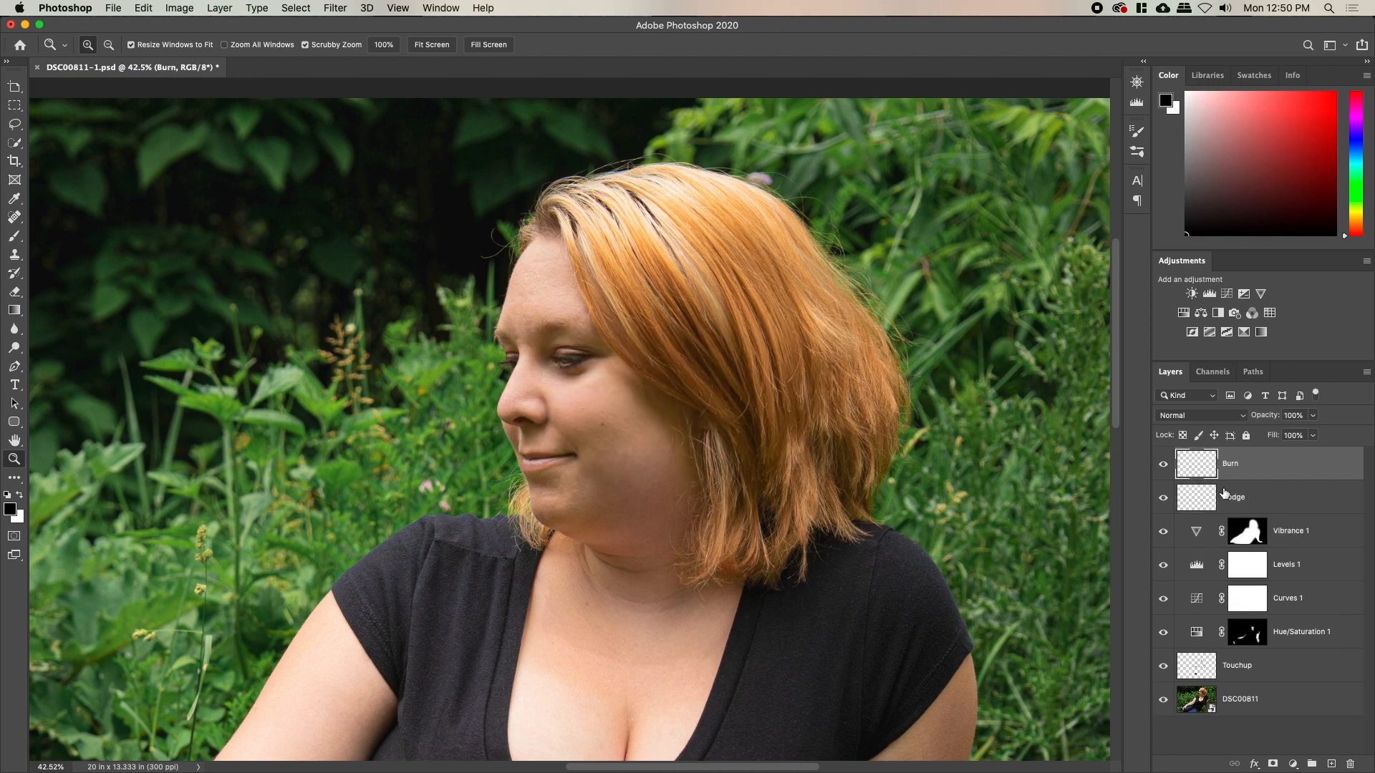
Set Dodge and Burn to Soft Light, put Burn below Dodge, and size the brush to 125
{"action": "left_click", "coordinate": [1200, 414]}
{"action": "left_click", "coordinate": [1189, 568]}
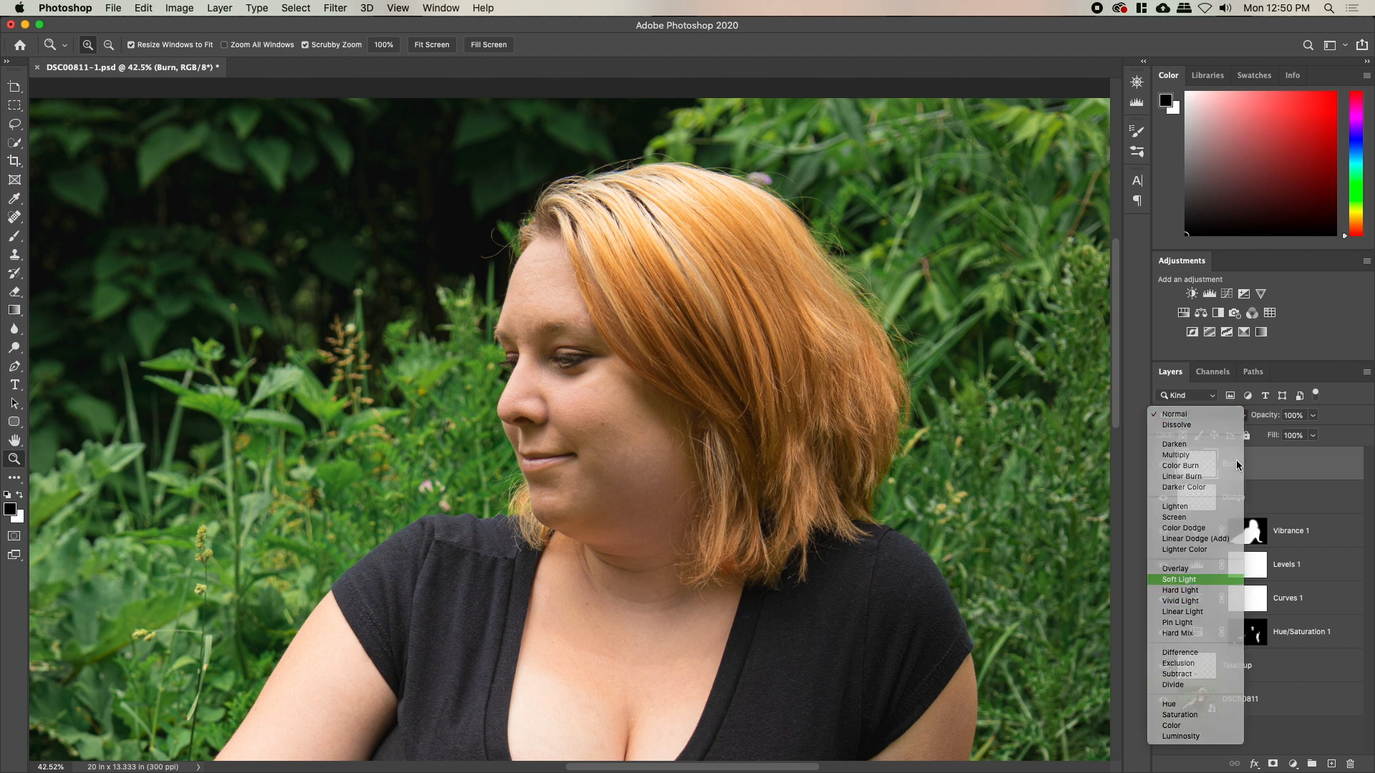
{"action": "left_click", "coordinate": [1246, 497]}
{"action": "left_click", "coordinate": [1231, 415]}
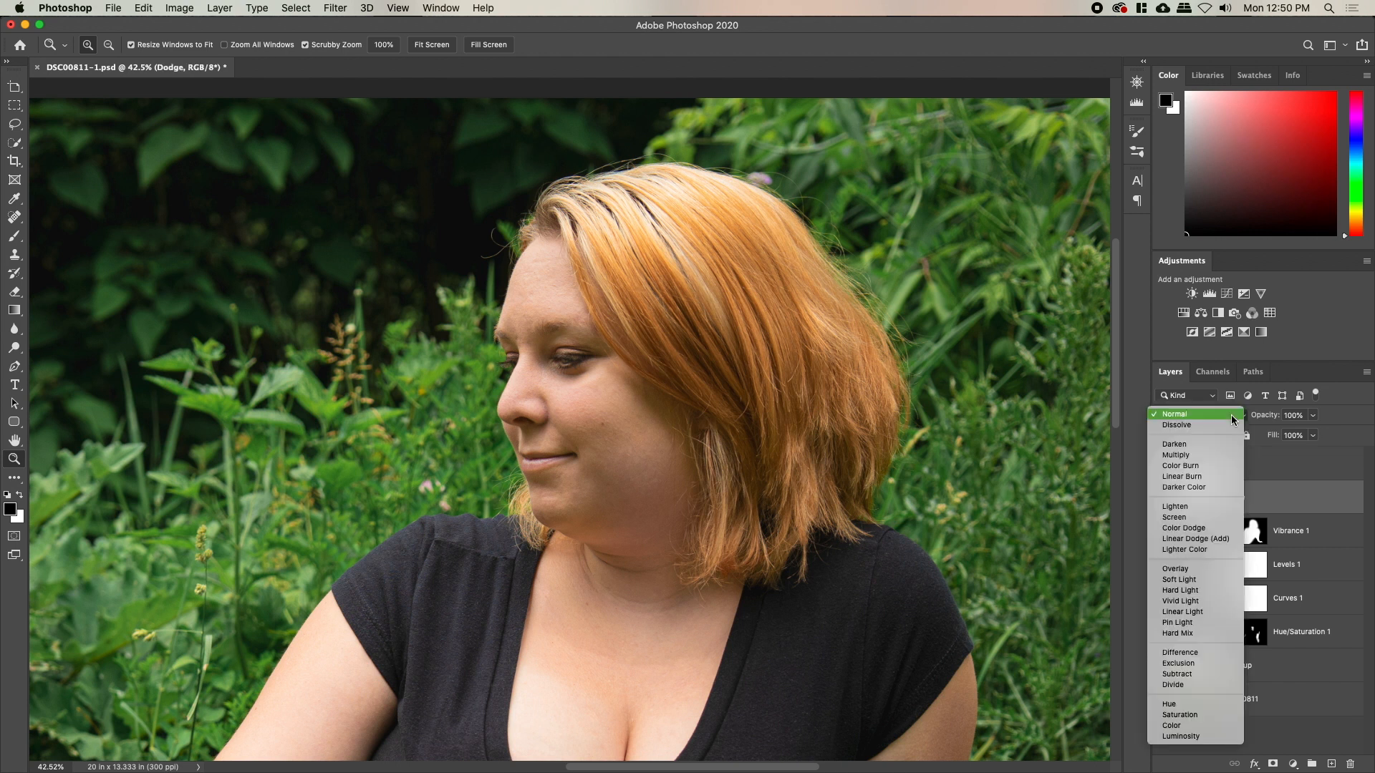
{"action": "left_click", "coordinate": [1205, 580]}
{"action": "key", "text": "b"}
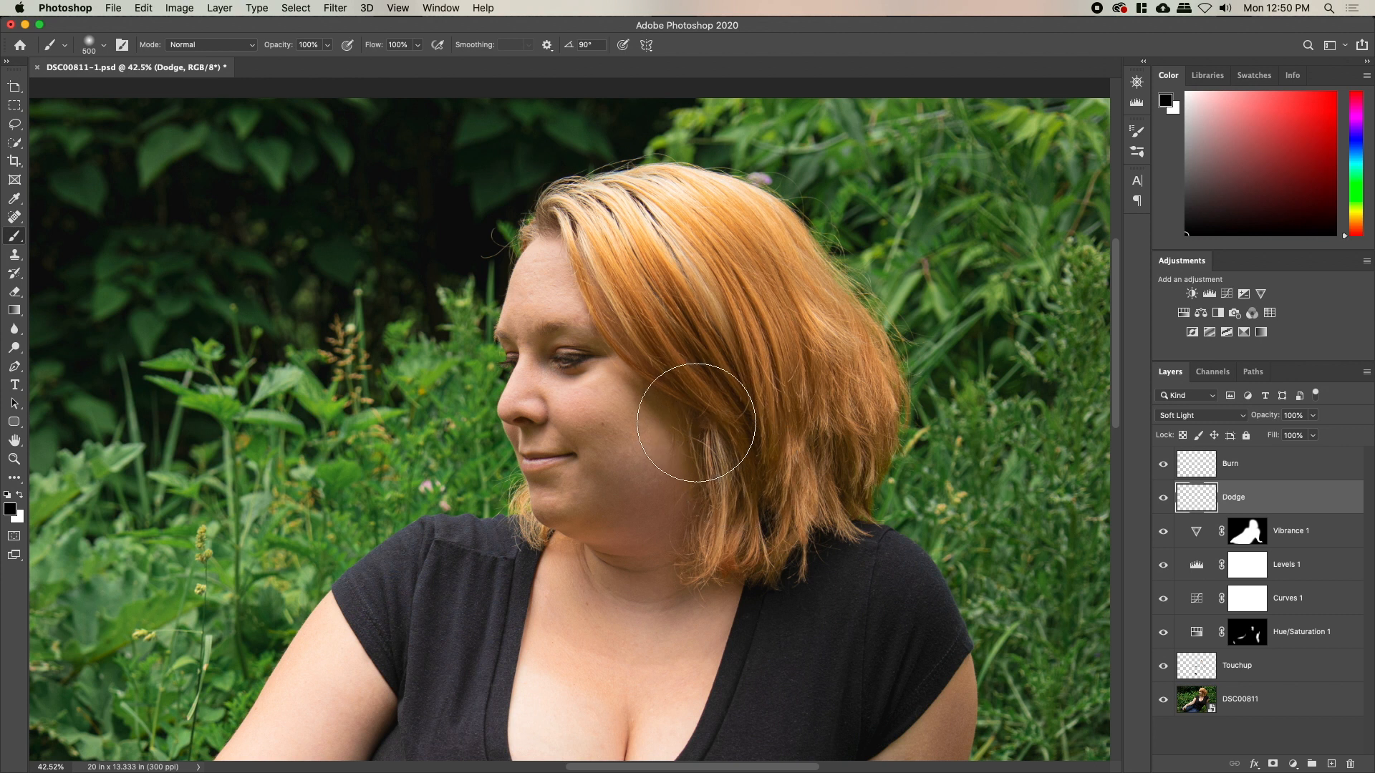
{"action": "left_click_drag", "start_coordinate": [1243, 477], "coordinate": [1246, 514]}
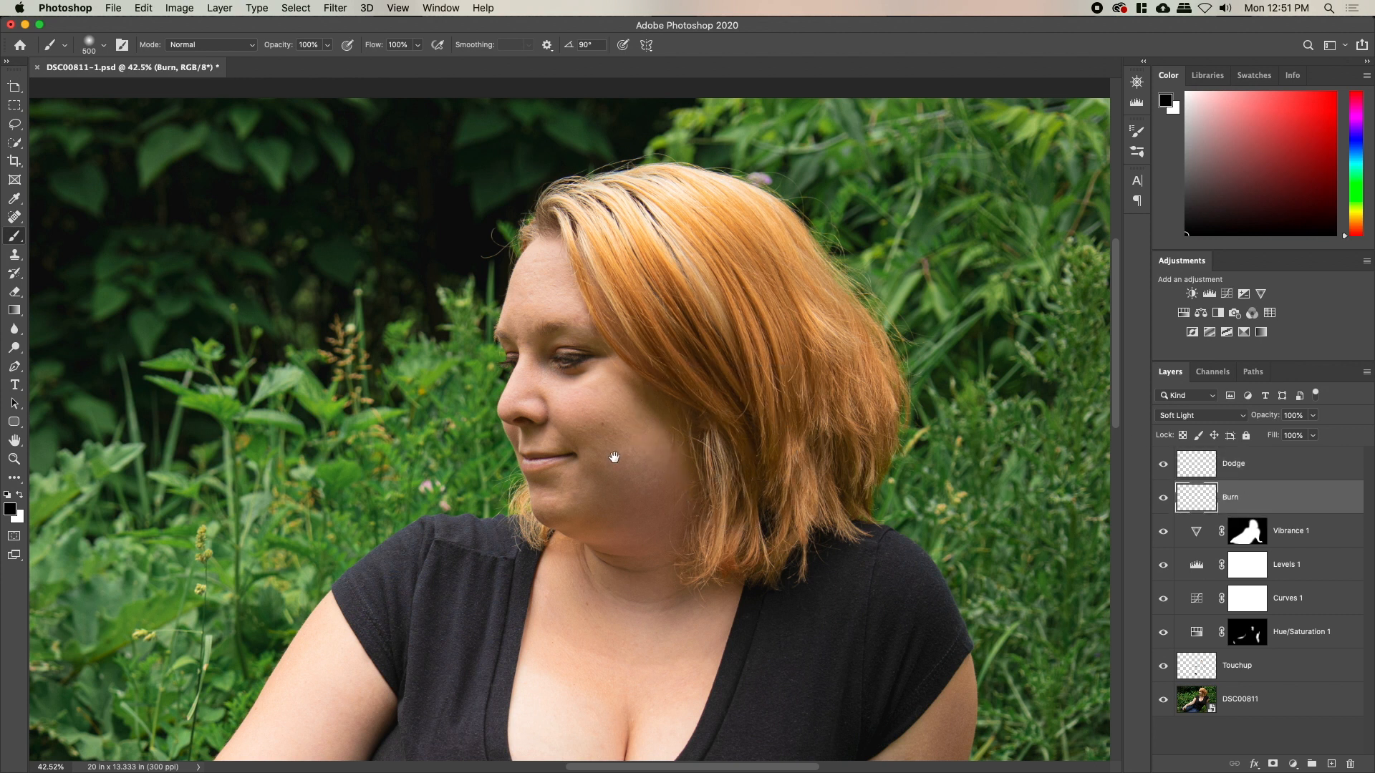
{"action": "scroll", "coordinate": [614, 454], "scroll_direction": "right", "scroll_amount": 3}
{"action": "key", "text": "bracketleft"}
{"action": "key", "text": "bracketleft"}
{"action": "key", "text": "bracketleft"}
{"action": "key", "text": "bracketleft"}
{"action": "key", "text": "bracketleft"}
{"action": "key", "text": "bracketleft"}
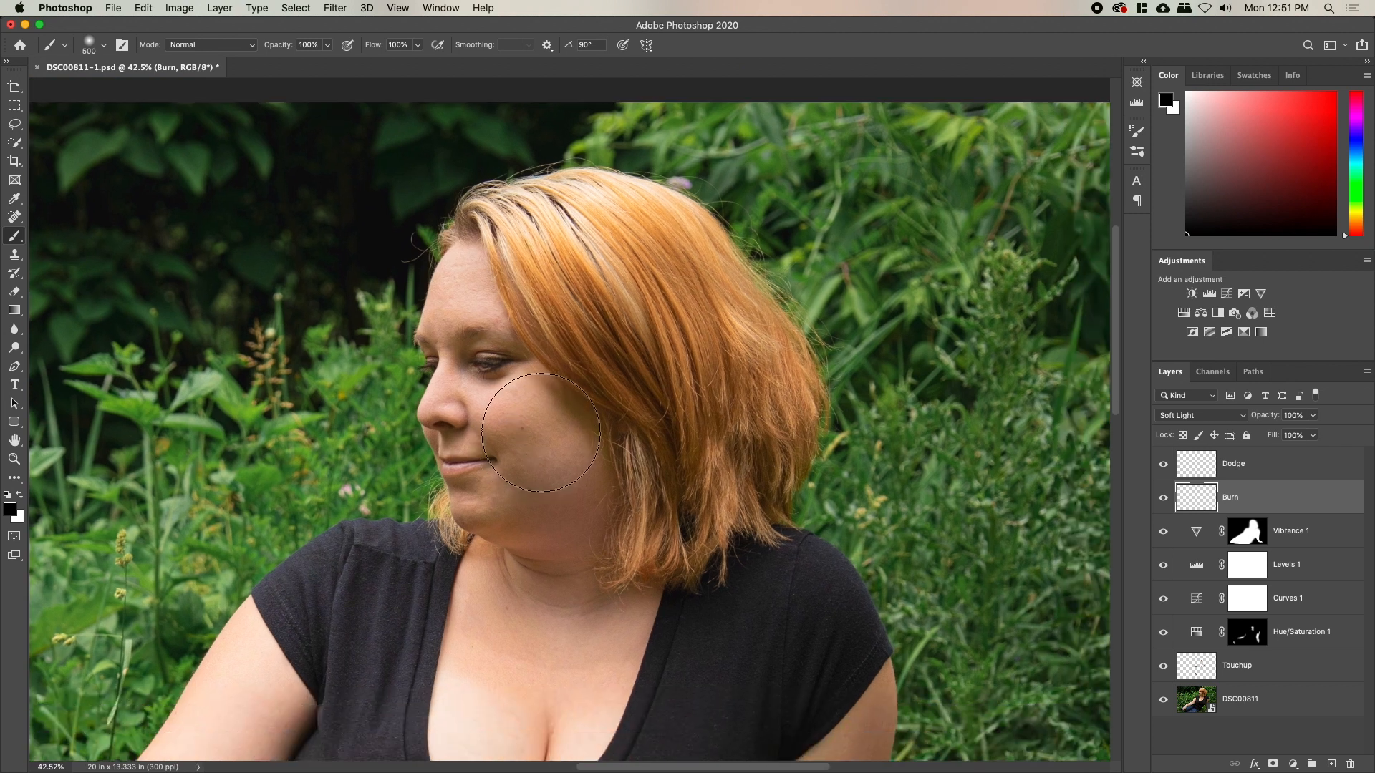
{"action": "key", "text": "bracketleft"}
{"action": "scroll", "coordinate": [558, 430], "scroll_direction": "down", "scroll_amount": 4}
Try a burn stroke on the neck, undo it, and move the view to the arm tattoo
{"action": "key", "text": "bracketright"}
{"action": "key", "text": "bracketright"}
{"action": "key", "text": "bracketright"}
{"action": "left_click_drag", "start_coordinate": [481, 419], "coordinate": [586, 429]}
{"action": "key", "text": "super+z"}
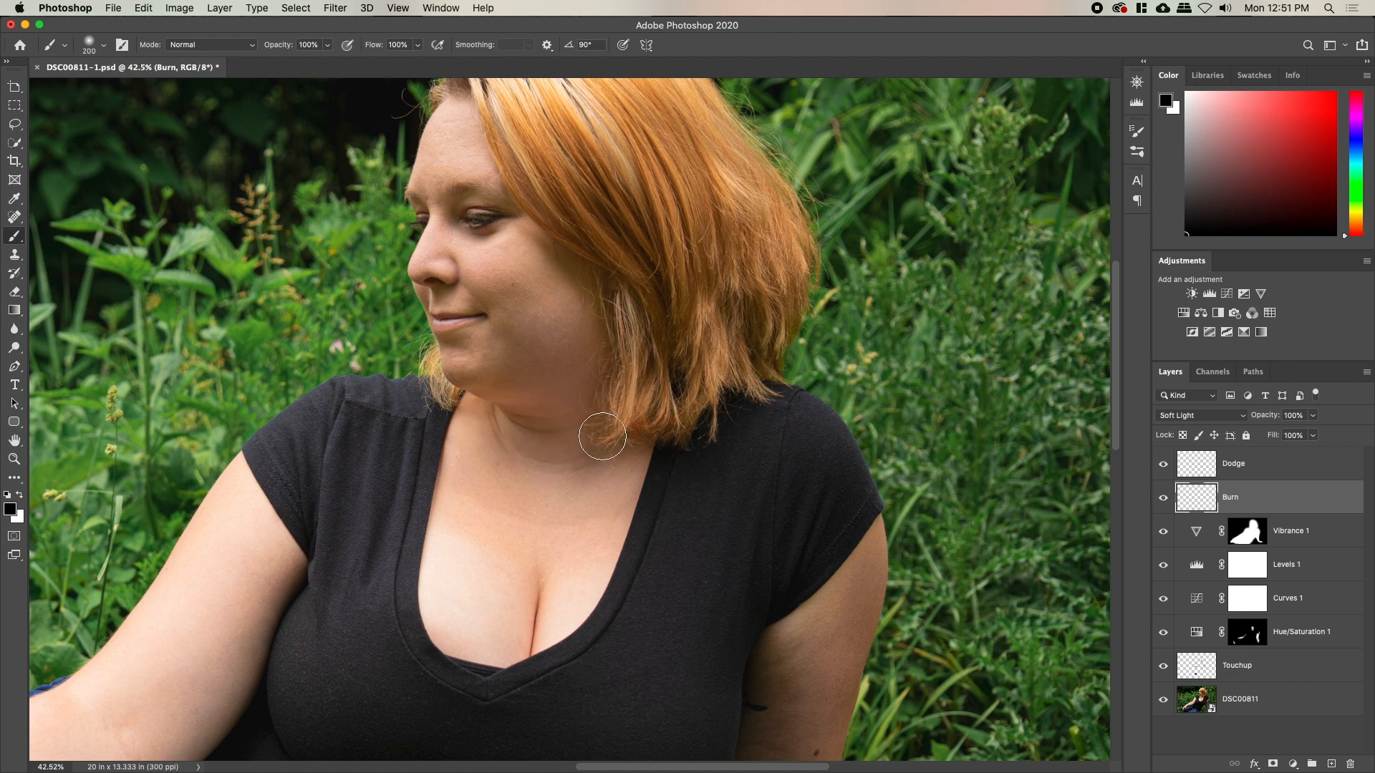
{"action": "key", "text": "bracketright"}
{"action": "key", "text": "bracketright"}
{"action": "scroll", "coordinate": [629, 383], "scroll_direction": "up", "scroll_amount": 5}
{"action": "key", "text": "bracketleft"}
{"action": "key", "text": "bracketleft"}
{"action": "key", "text": "bracketleft"}
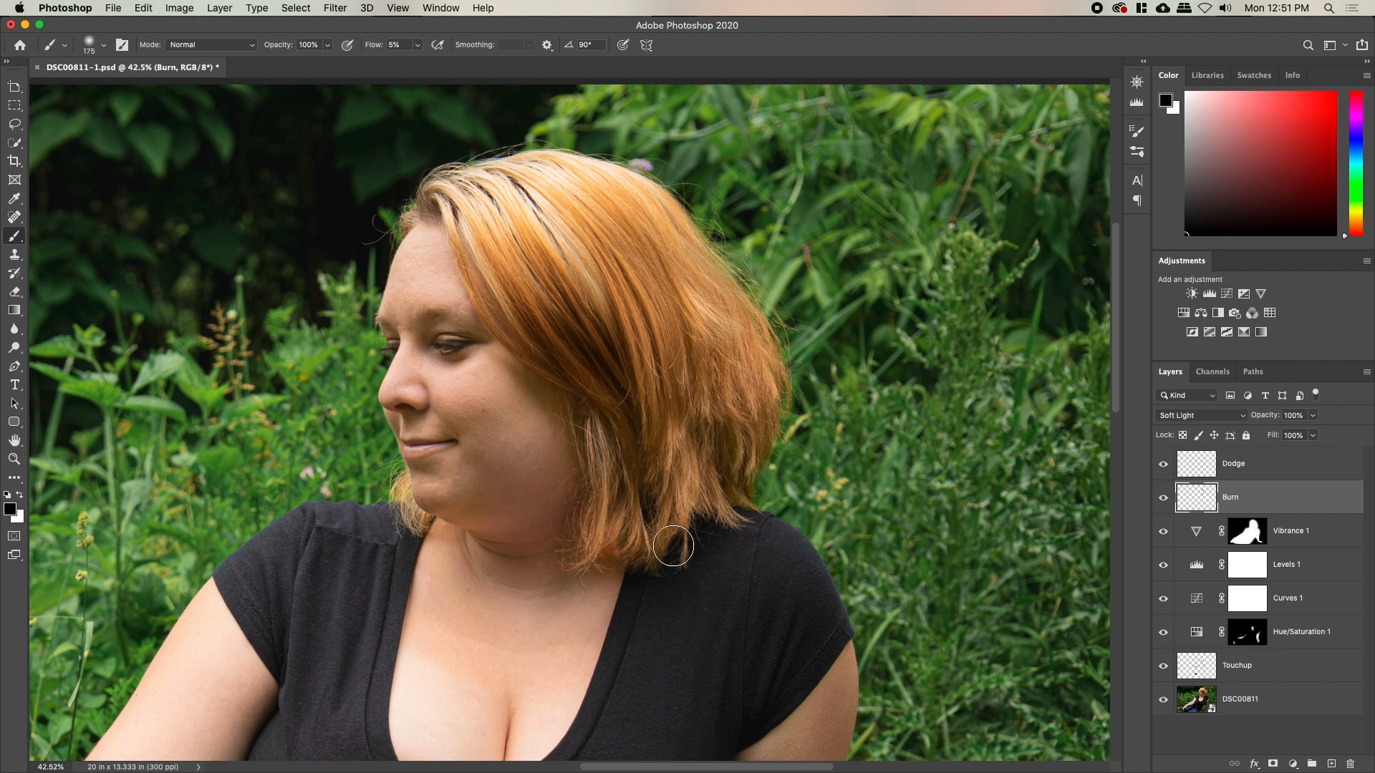
{"action": "scroll", "coordinate": [688, 502], "scroll_direction": "down", "scroll_amount": 5}
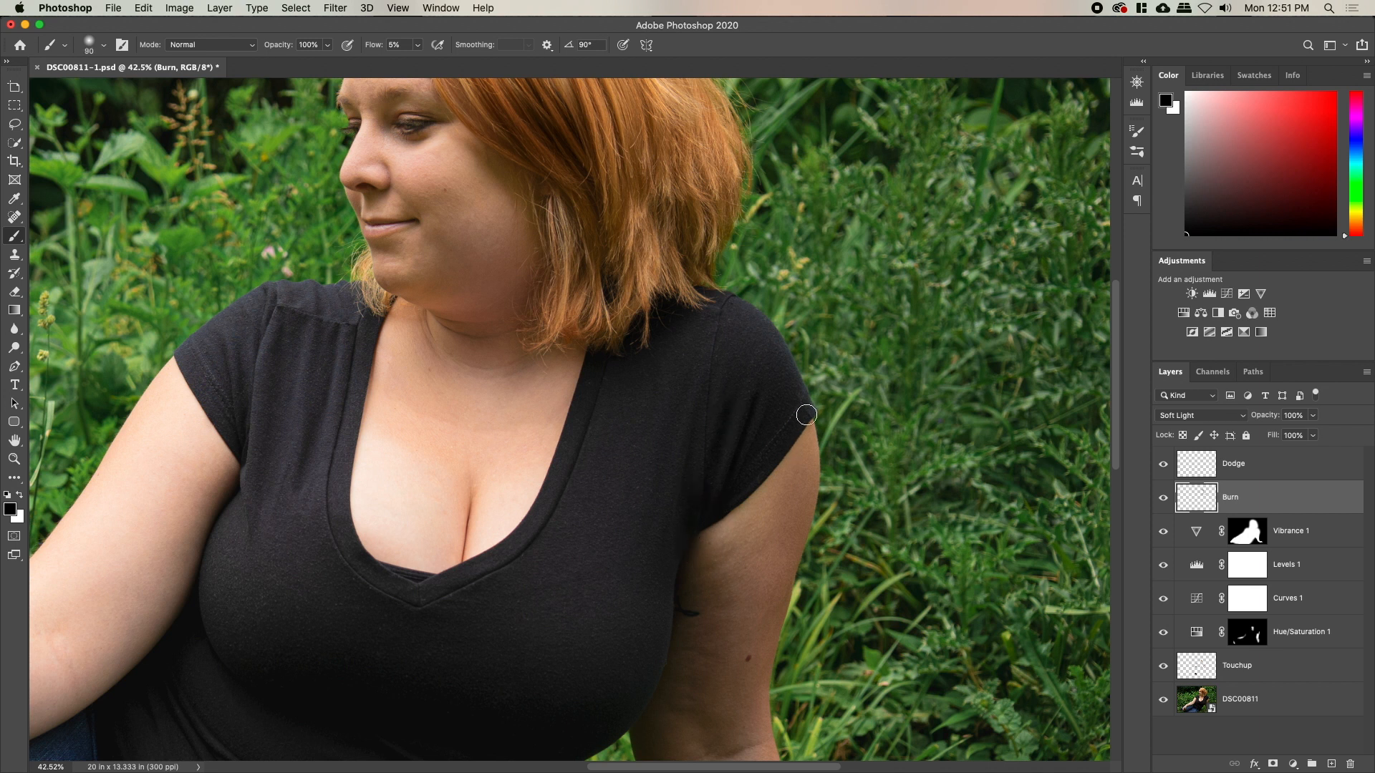
{"action": "left_click_drag", "start_coordinate": [696, 632], "coordinate": [686, 479]}
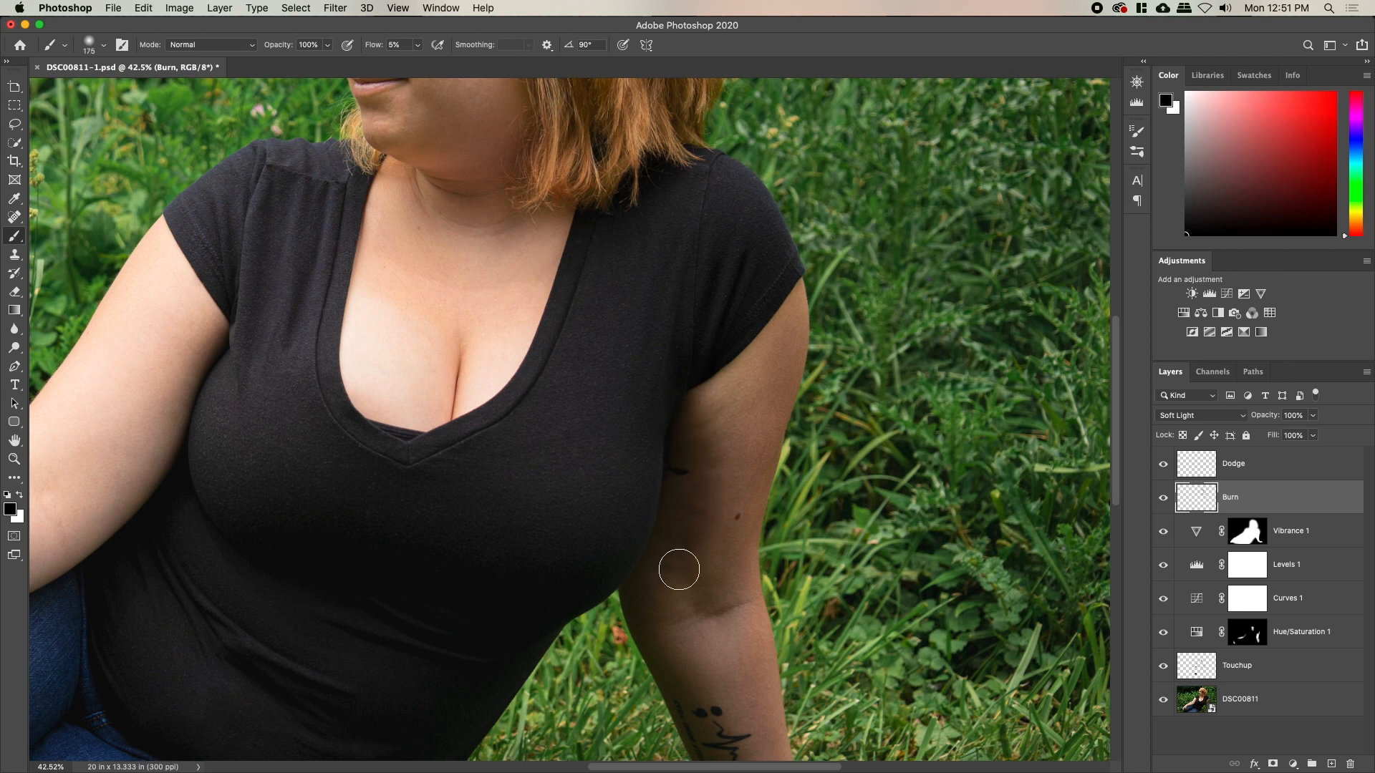
{"action": "left_click_drag", "start_coordinate": [661, 676], "coordinate": [568, 430]}
{"action": "key", "text": "bracketright"}
{"action": "key", "text": "bracketright"}
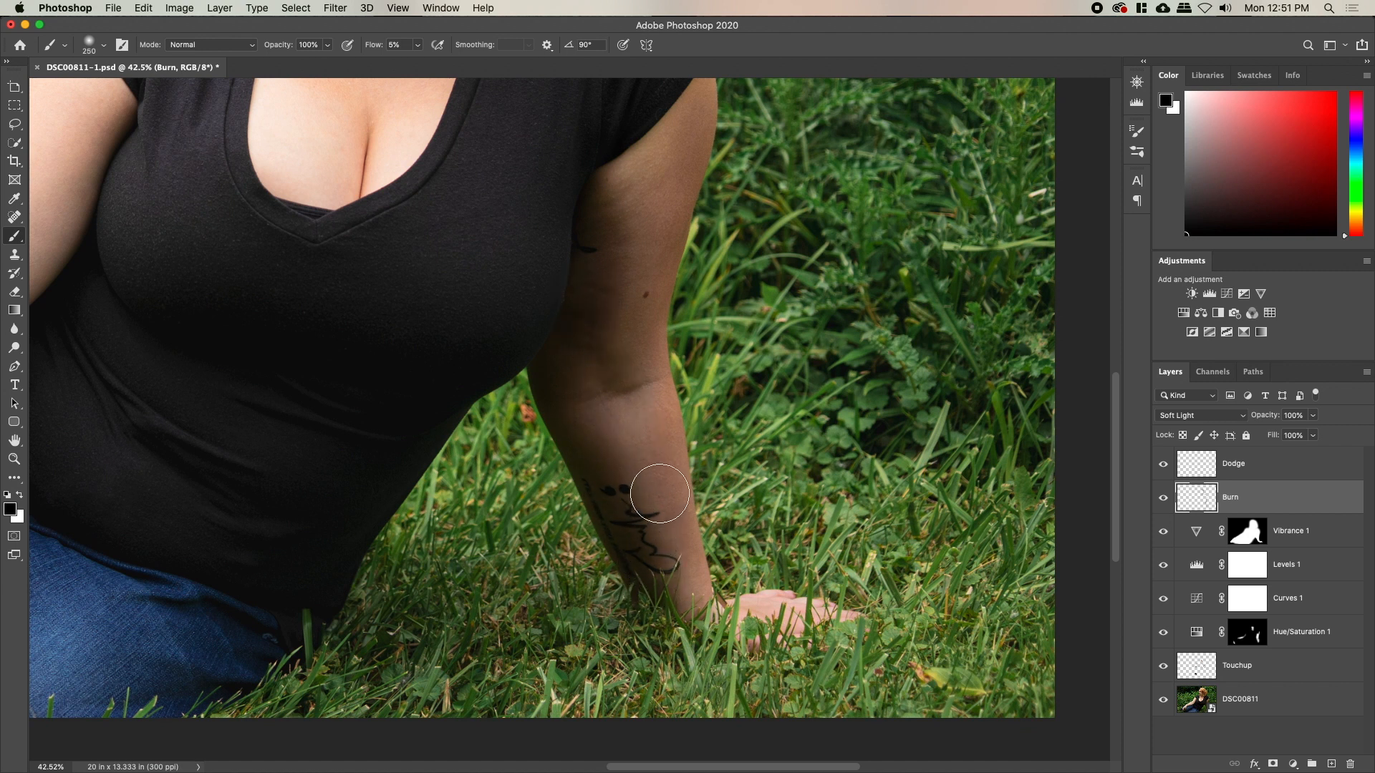
Set up a soft 800 px eraser, then return to a 400 px burn brush
{"action": "key", "text": "e"}
{"action": "right_click", "coordinate": [697, 411]}
{"action": "key", "text": "Return"}
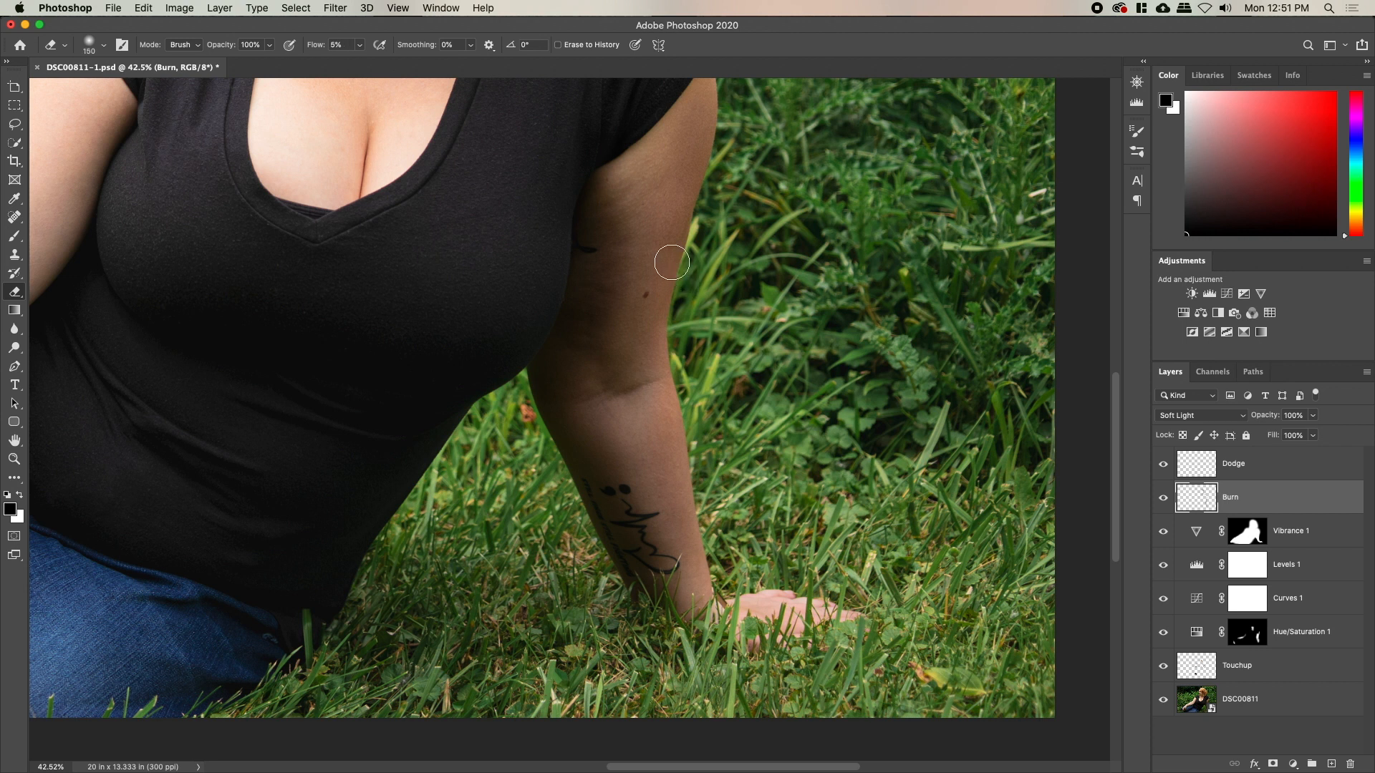
{"action": "key", "text": "bracketright"}
{"action": "key", "text": "bracketright"}
{"action": "key", "text": "bracketright"}
{"action": "key", "text": "bracketright"}
{"action": "key", "text": "bracketright"}
{"action": "key", "text": "bracketright"}
{"action": "key", "text": "bracketright"}
{"action": "key", "text": "b"}
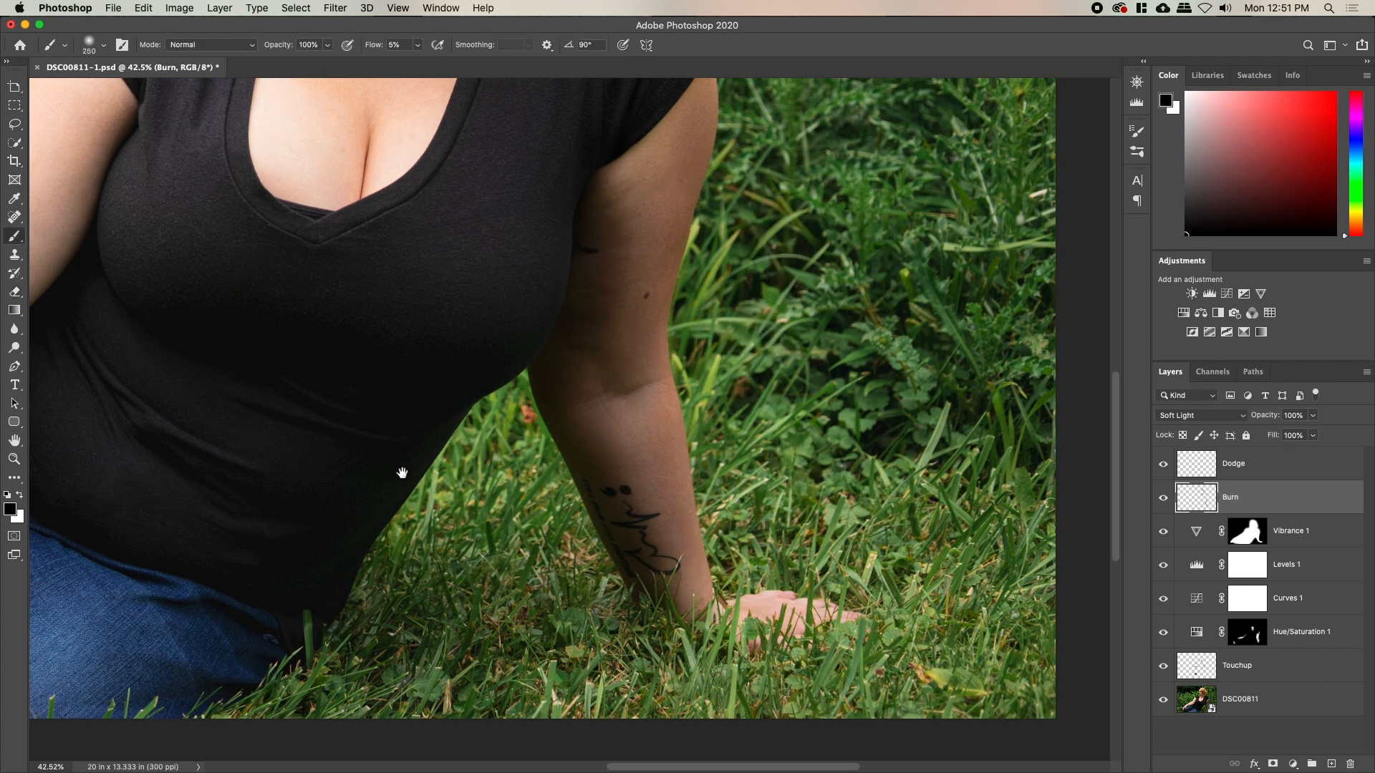
{"action": "left_click_drag", "start_coordinate": [402, 470], "coordinate": [813, 508]}
{"action": "key", "text": "bracketright"}
{"action": "key", "text": "bracketright"}
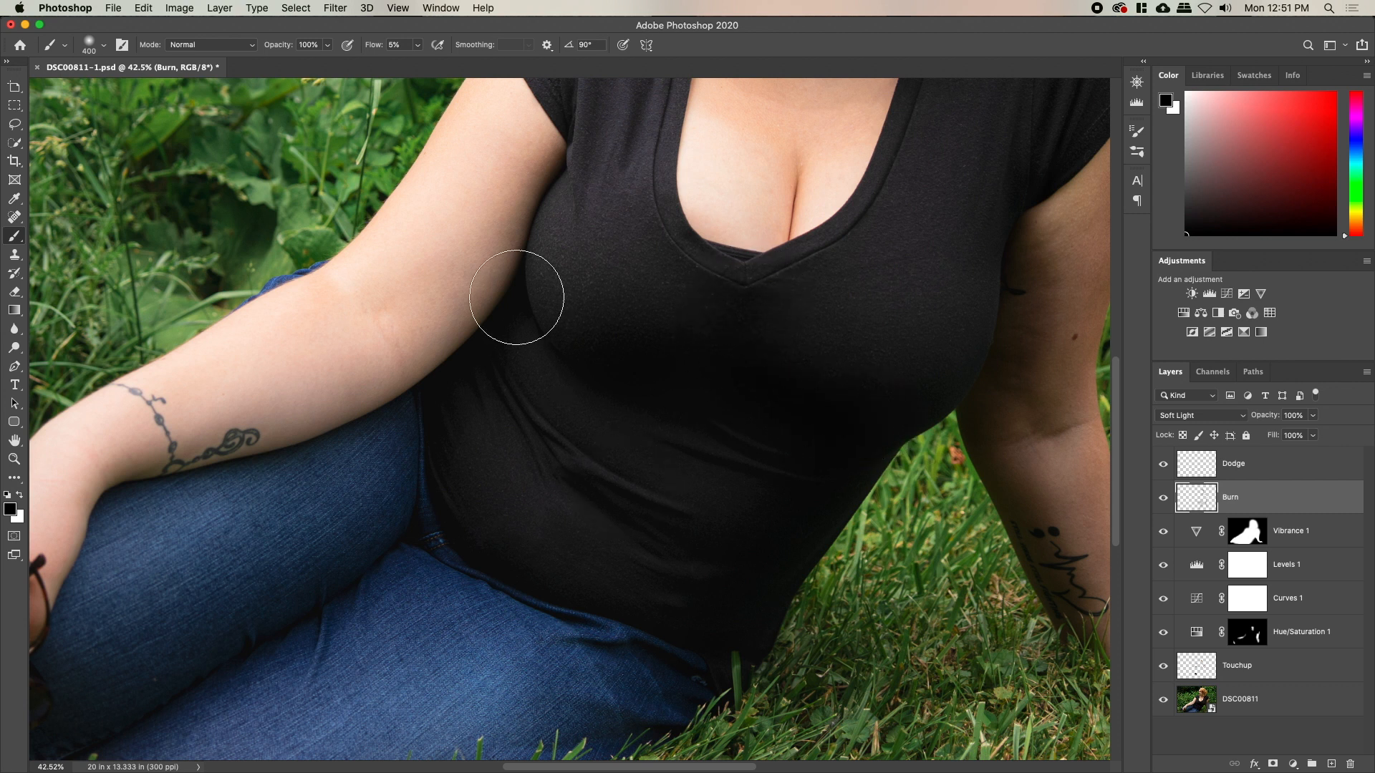
Burn the jeans on the thigh and lower leg, then the shoe collar edge
{"action": "mouse_move", "coordinate": [410, 559]}
{"action": "left_mouse_down"}
{"action": "mouse_move", "coordinate": [562, 494]}
{"action": "mouse_move", "coordinate": [610, 448]}
{"action": "left_mouse_up"}
{"action": "key", "text": "bracketleft"}
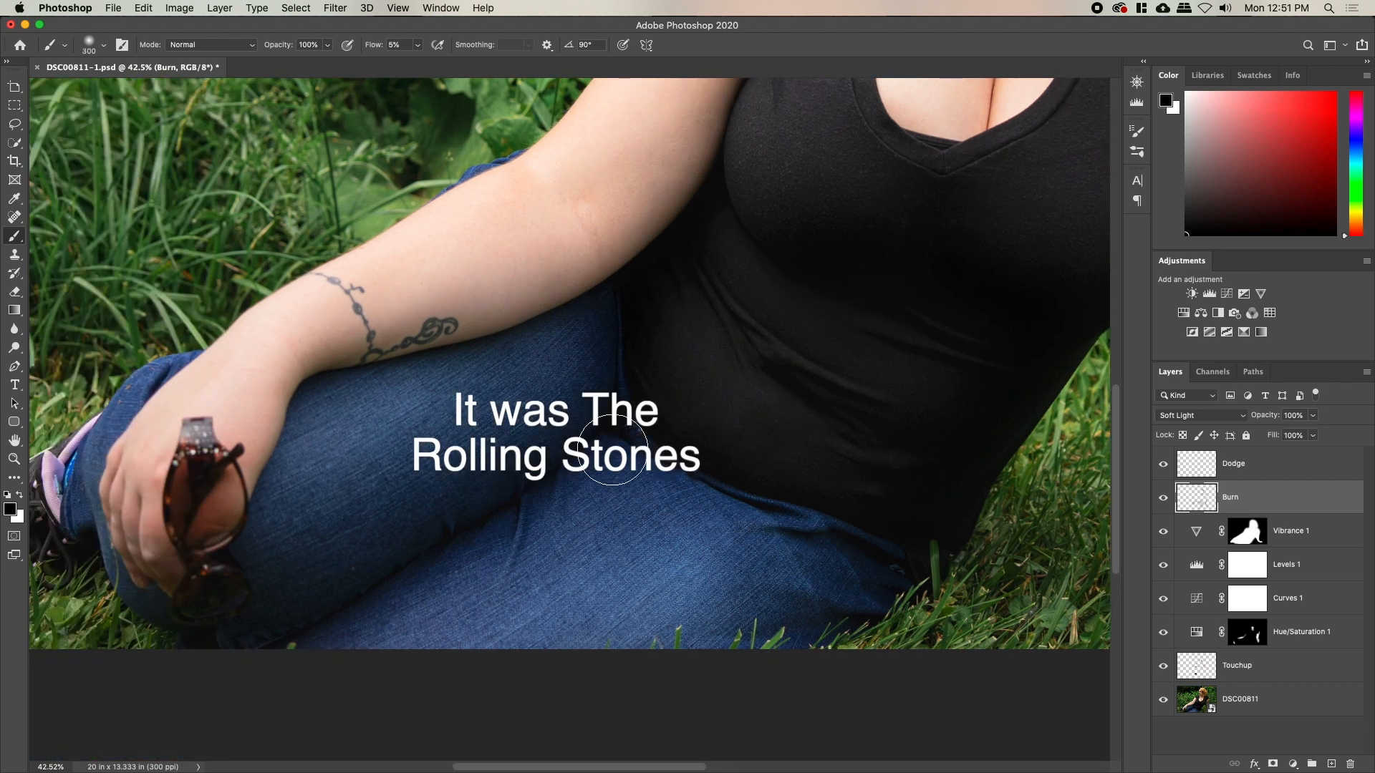
{"action": "key", "text": "bracketright"}
{"action": "key", "text": "bracketright"}
{"action": "key", "text": "bracketright"}
{"action": "key", "text": "bracketright"}
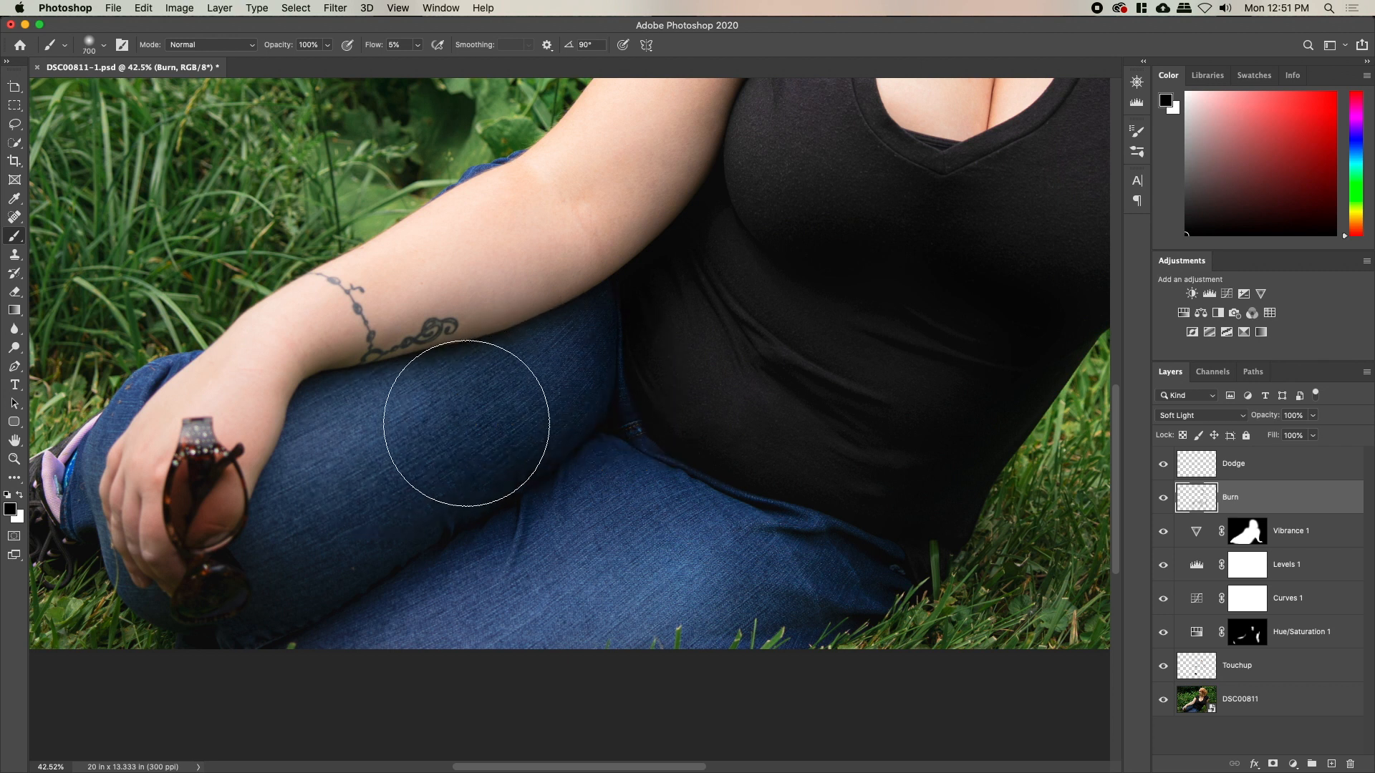
{"action": "mouse_move", "coordinate": [470, 431]}
{"action": "left_mouse_down"}
{"action": "mouse_move", "coordinate": [354, 503]}
{"action": "mouse_move", "coordinate": [315, 560]}
{"action": "mouse_move", "coordinate": [618, 611]}
{"action": "mouse_move", "coordinate": [792, 582]}
{"action": "mouse_move", "coordinate": [791, 561]}
{"action": "mouse_move", "coordinate": [826, 559]}
{"action": "mouse_move", "coordinate": [709, 499]}
{"action": "mouse_move", "coordinate": [719, 396]}
{"action": "mouse_move", "coordinate": [737, 391]}
{"action": "mouse_move", "coordinate": [683, 345]}
{"action": "mouse_move", "coordinate": [614, 330]}
{"action": "mouse_move", "coordinate": [538, 441]}
{"action": "mouse_move", "coordinate": [455, 443]}
{"action": "mouse_move", "coordinate": [306, 479]}
{"action": "mouse_move", "coordinate": [313, 644]}
{"action": "mouse_move", "coordinate": [391, 592]}
{"action": "mouse_move", "coordinate": [586, 667]}
{"action": "mouse_move", "coordinate": [710, 618]}
{"action": "mouse_move", "coordinate": [791, 617]}
{"action": "mouse_move", "coordinate": [671, 634]}
{"action": "mouse_move", "coordinate": [649, 619]}
{"action": "mouse_move", "coordinate": [799, 599]}
{"action": "mouse_move", "coordinate": [654, 639]}
{"action": "left_mouse_up"}
{"action": "left_click_drag", "start_coordinate": [711, 565], "coordinate": [1008, 640]}
{"action": "key", "text": "bracketleft"}
{"action": "key", "text": "bracketleft"}
{"action": "key", "text": "bracketleft"}
{"action": "key", "text": "bracketleft"}
{"action": "key", "text": "bracketleft"}
{"action": "key", "text": "bracketleft"}
{"action": "key", "text": "bracketleft"}
{"action": "key", "text": "bracketleft"}
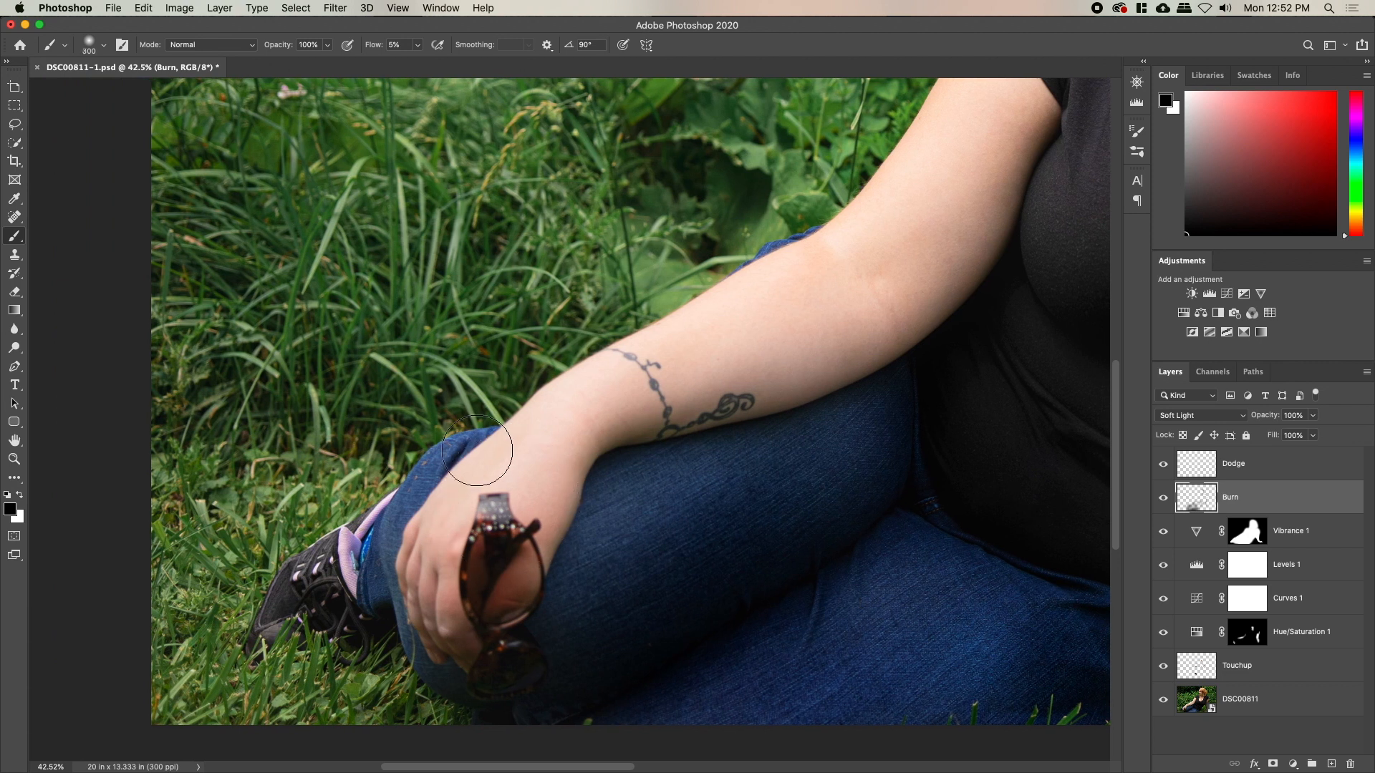
{"action": "left_click_drag", "start_coordinate": [394, 514], "coordinate": [362, 557]}
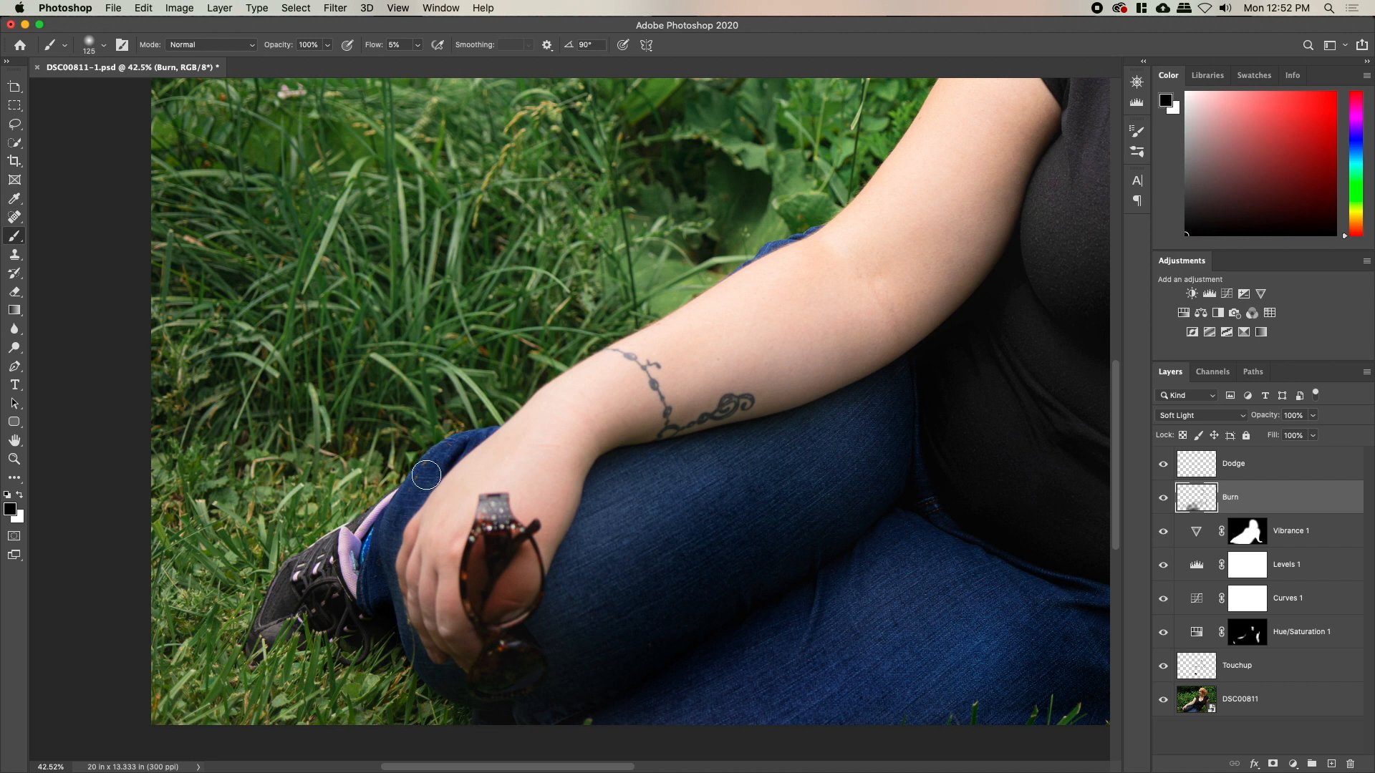
Pan across the face back to the chest and upper arm, with the brush at 300
{"action": "left_click_drag", "start_coordinate": [871, 331], "coordinate": [656, 552]}
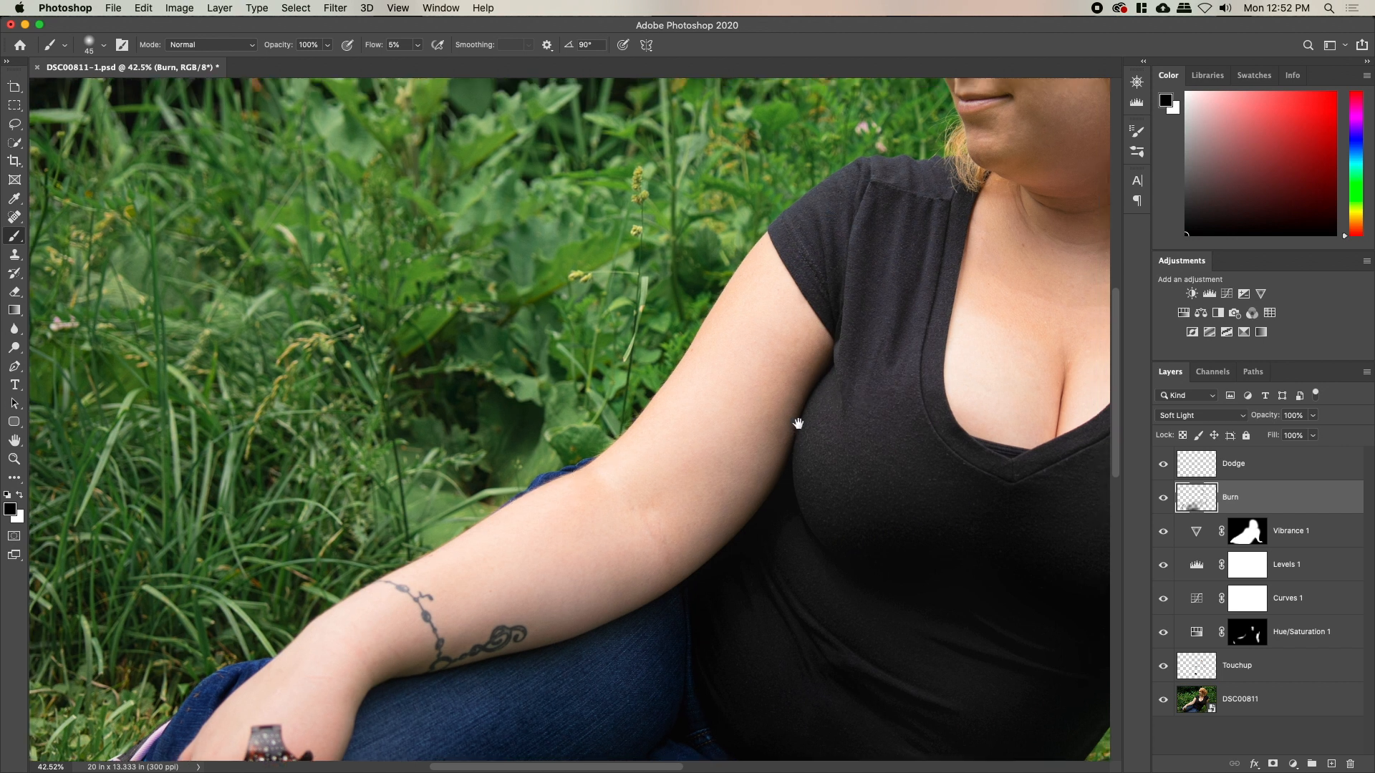
{"action": "left_click_drag", "start_coordinate": [798, 417], "coordinate": [623, 536]}
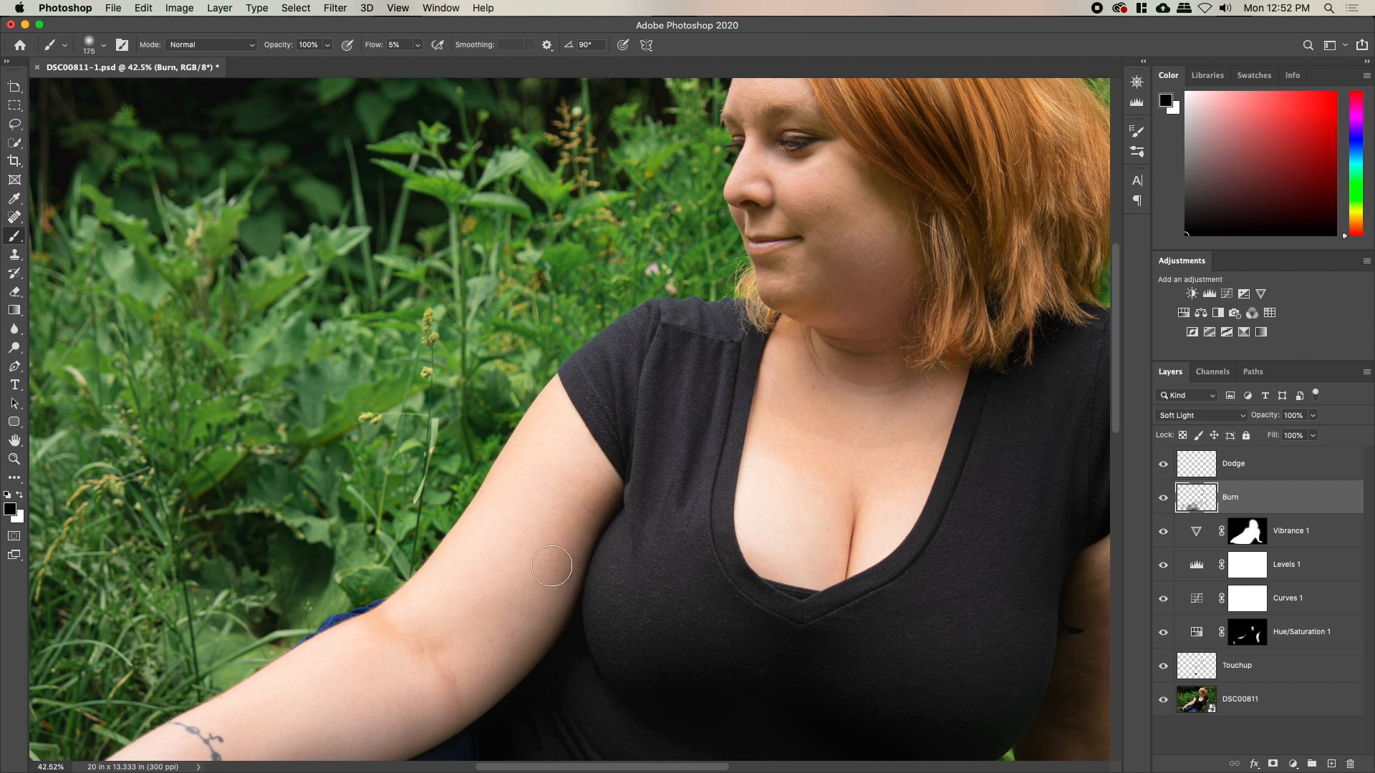
{"action": "left_click_drag", "start_coordinate": [532, 675], "coordinate": [652, 459]}
{"action": "key", "text": "bracketright"}
{"action": "key", "text": "bracketright"}
{"action": "key", "text": "bracketright"}
{"action": "key", "text": "bracketright"}
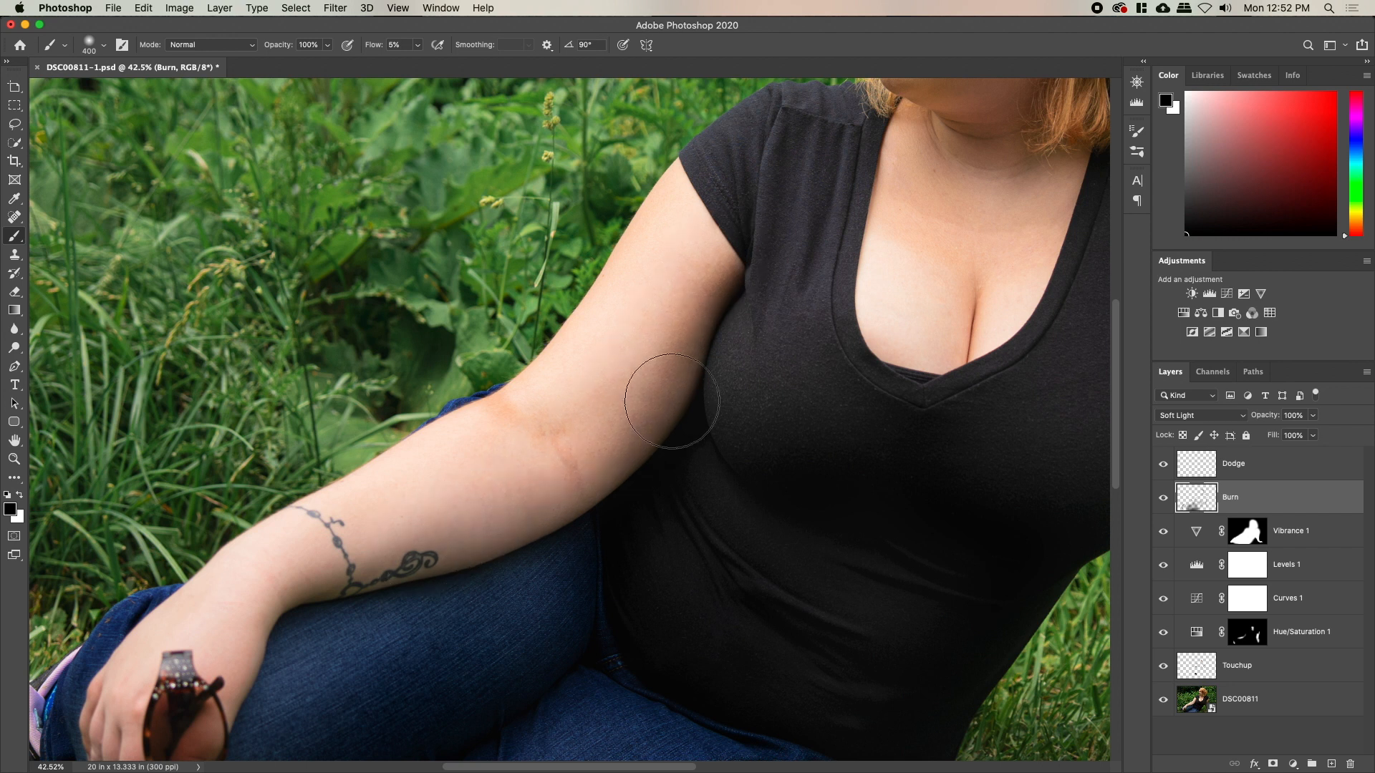
{"action": "left_click_drag", "start_coordinate": [685, 432], "coordinate": [655, 408]}
Erase burn shading from the upper arm and elbow, then pan to the face and hair
{"action": "key", "text": "e"}
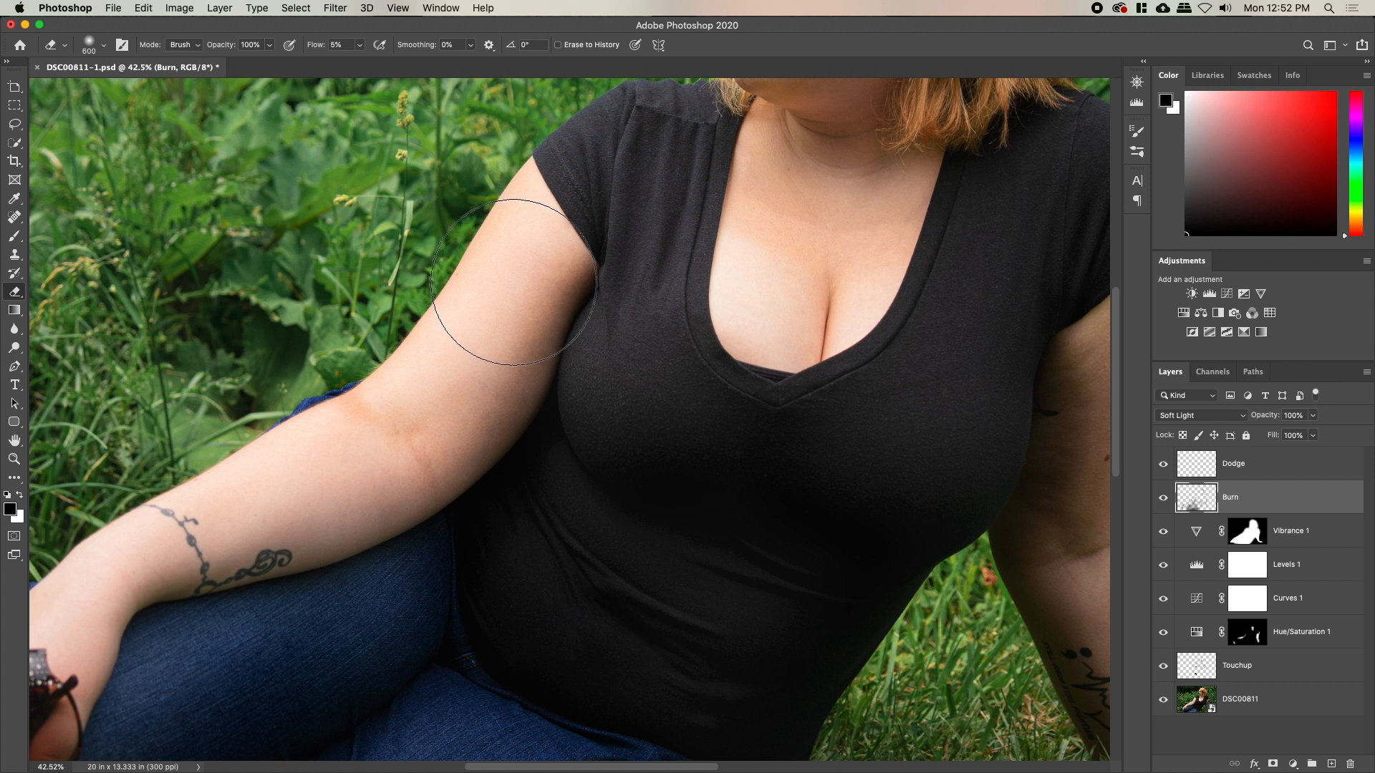
{"action": "mouse_move", "coordinate": [477, 380]}
{"action": "left_mouse_down"}
{"action": "mouse_move", "coordinate": [510, 319]}
{"action": "mouse_move", "coordinate": [395, 449]}
{"action": "mouse_move", "coordinate": [560, 399]}
{"action": "mouse_move", "coordinate": [605, 460]}
{"action": "mouse_move", "coordinate": [785, 393]}
{"action": "mouse_move", "coordinate": [780, 470]}
{"action": "mouse_move", "coordinate": [702, 631]}
{"action": "left_mouse_up"}
{"action": "key", "text": "space"}
{"action": "left_click_drag", "start_coordinate": [592, 552], "coordinate": [469, 429]}
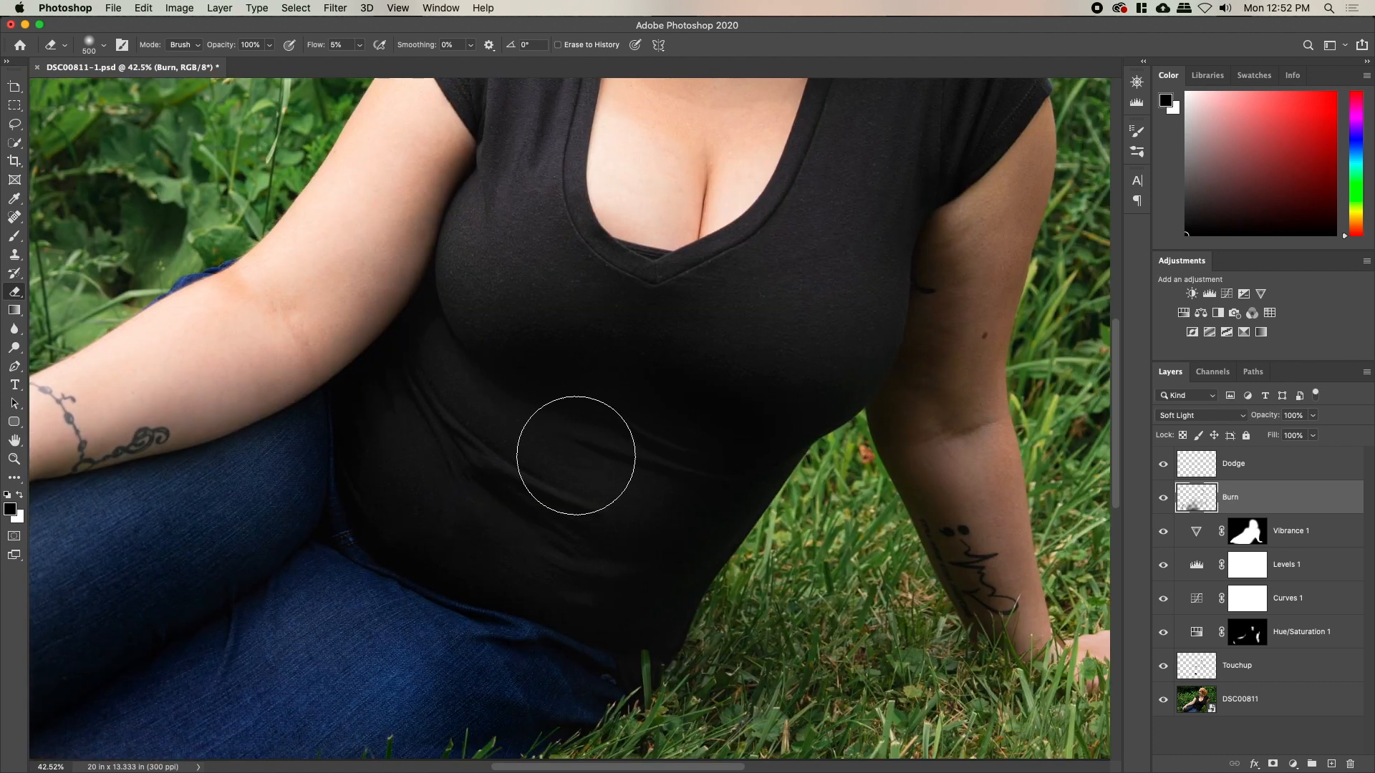
{"action": "key", "text": "space"}
{"action": "left_click_drag", "start_coordinate": [726, 385], "coordinate": [583, 568]}
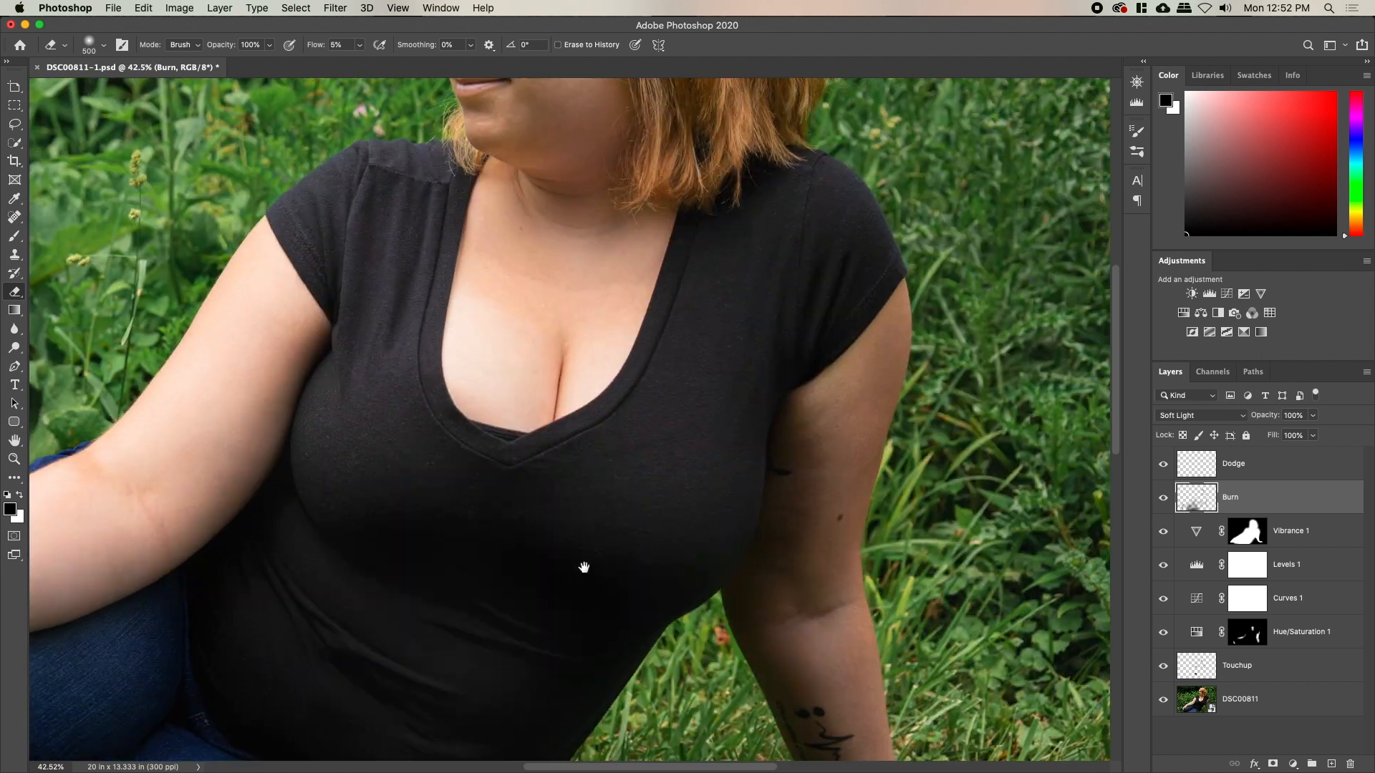
Erase leftover burn on the upper chest and hair strands by the cheek, then zoom out
{"action": "key", "text": "x"}
{"action": "key", "text": "bracketleft"}
{"action": "key", "text": "bracketleft"}
{"action": "key", "text": "bracketleft"}
{"action": "key", "text": "x"}
{"action": "scroll", "coordinate": [881, 632], "scroll_direction": "up", "scroll_amount": 5}
{"action": "scroll", "coordinate": [881, 631], "scroll_direction": "left", "scroll_amount": 3}
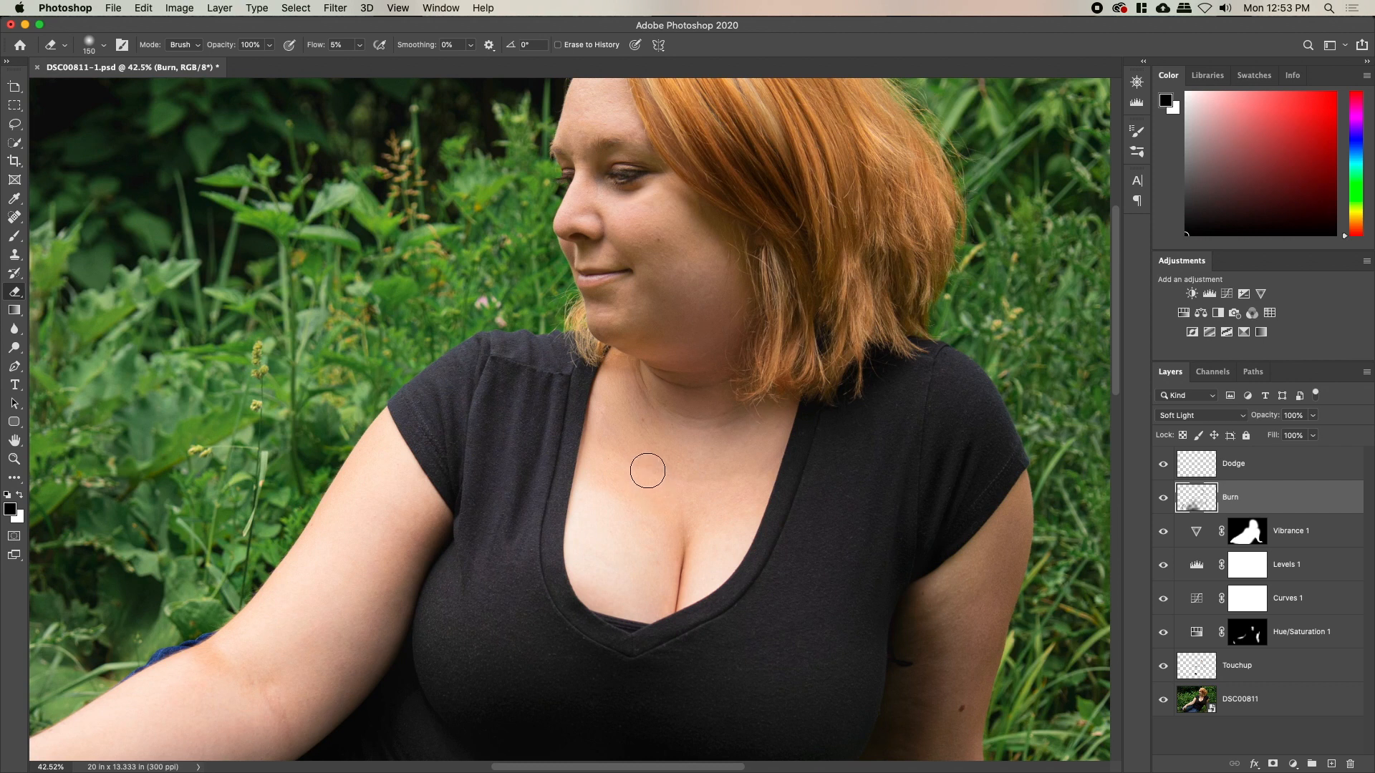
{"action": "key", "text": "bracketright"}
{"action": "key", "text": "bracketright"}
{"action": "left_click_drag", "start_coordinate": [675, 510], "coordinate": [620, 463]}
{"action": "mouse_move", "coordinate": [787, 462]}
{"action": "left_mouse_down"}
{"action": "mouse_move", "coordinate": [548, 476]}
{"action": "mouse_move", "coordinate": [677, 504]}
{"action": "mouse_move", "coordinate": [625, 509]}
{"action": "mouse_move", "coordinate": [777, 511]}
{"action": "mouse_move", "coordinate": [589, 519]}
{"action": "mouse_move", "coordinate": [729, 490]}
{"action": "left_mouse_up"}
{"action": "scroll", "coordinate": [476, 353], "scroll_direction": "up", "scroll_amount": 5}
{"action": "mouse_move", "coordinate": [742, 344]}
{"action": "left_mouse_down"}
{"action": "mouse_move", "coordinate": [719, 292]}
{"action": "mouse_move", "coordinate": [701, 298]}
{"action": "mouse_move", "coordinate": [723, 356]}
{"action": "left_mouse_up"}
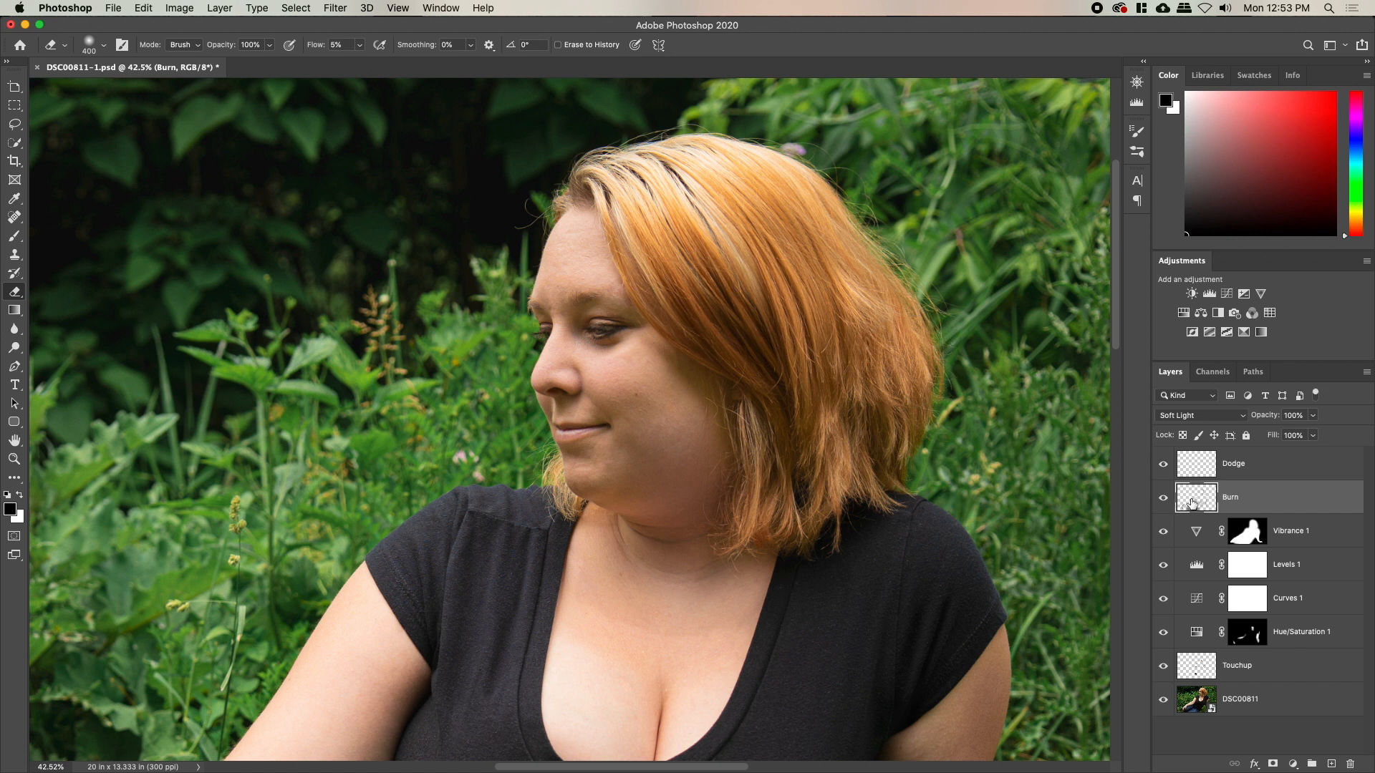
{"action": "key", "text": "super+0"}
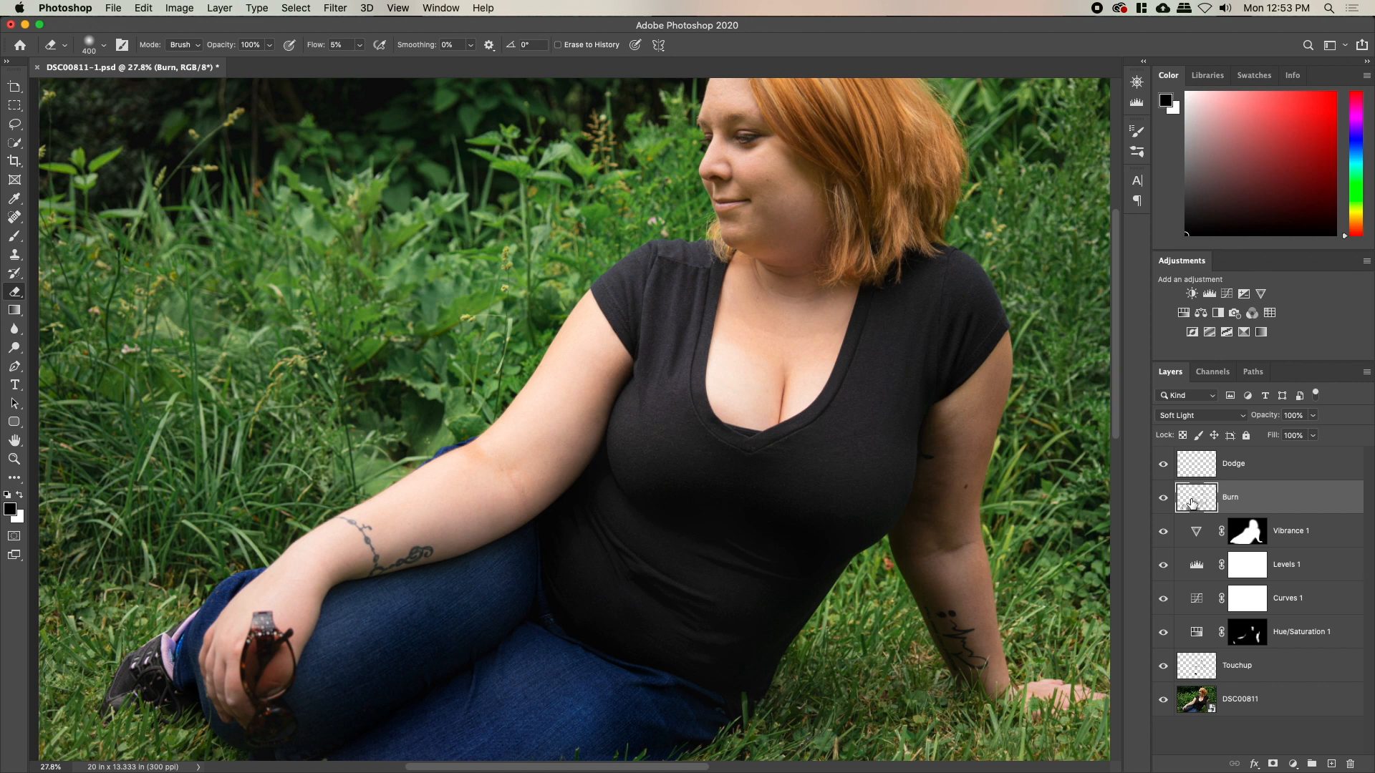
Create a layer named 'Chek Layer' above Vibrance 1 and fill it with #808080 gray
{"action": "left_click", "coordinate": [1315, 530]}
{"action": "key", "text": "shift+super+n"}
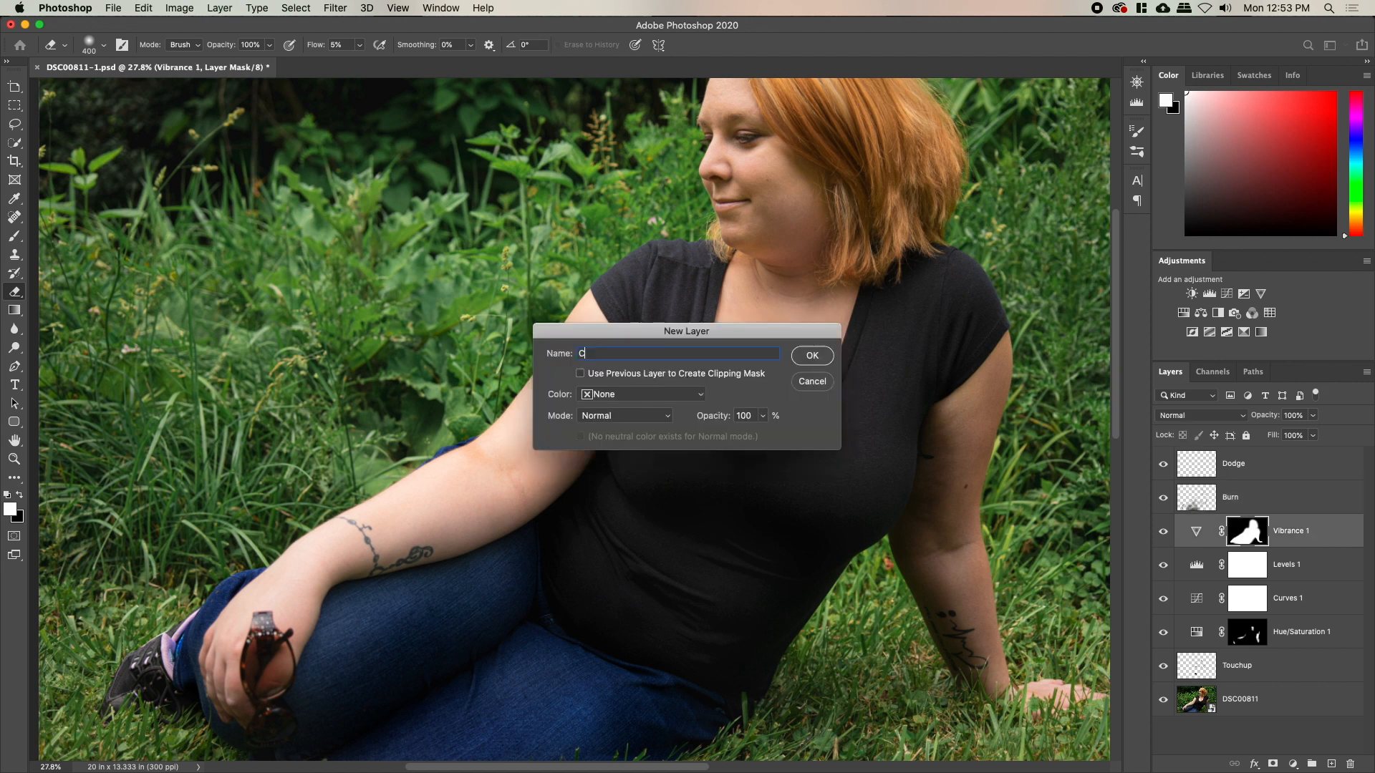
{"action": "type", "text": "Chek Layer"}
{"action": "key", "text": "Return"}
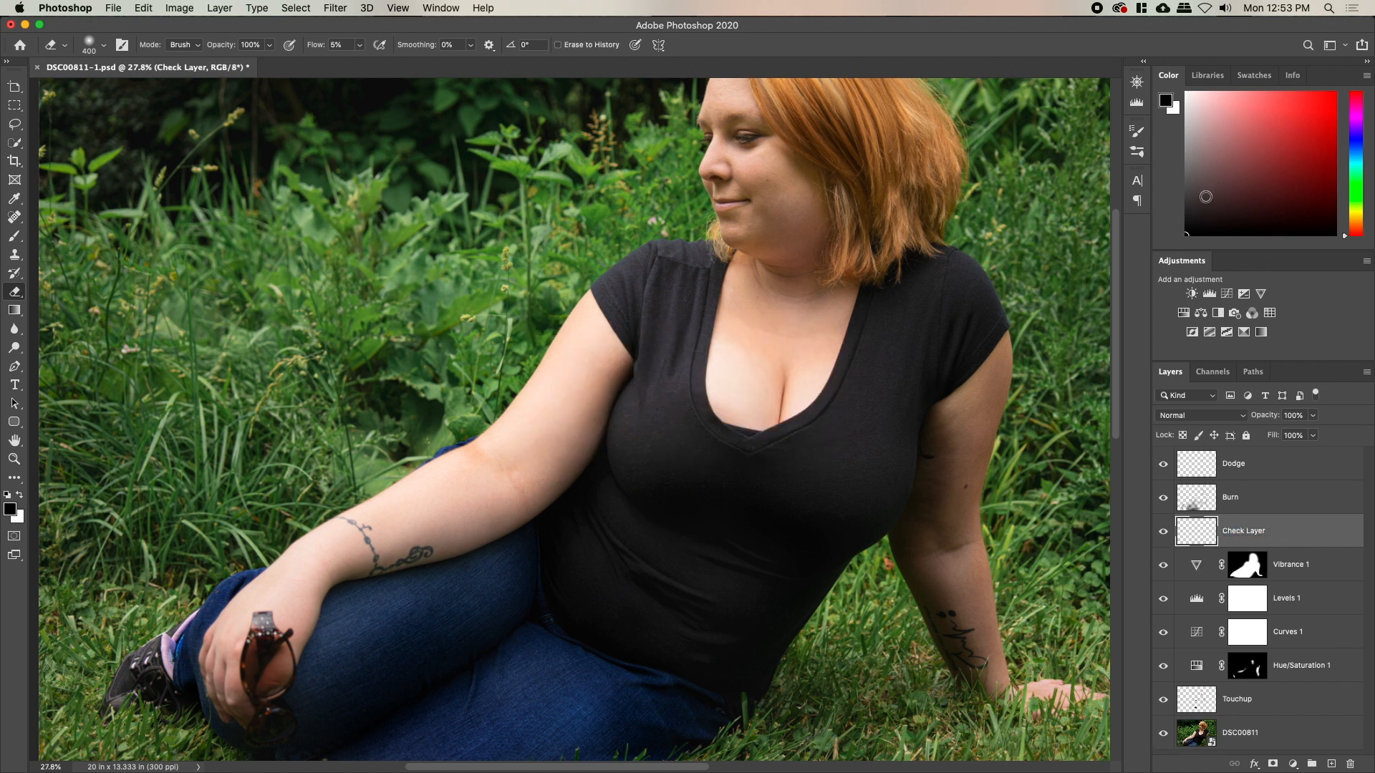
{"action": "left_click", "coordinate": [1167, 101]}
{"action": "type", "text": "808080"}
{"action": "key", "text": "Return"}
{"action": "key", "text": "alt+BackSpace"}
Hide the gray check layer after comparing, and make Burn the active painting layer
{"action": "key", "text": "z"}
{"action": "mouse_move", "coordinate": [825, 369]}
{"action": "left_mouse_down"}
{"action": "mouse_move", "coordinate": [751, 377]}
{"action": "mouse_move", "coordinate": [798, 391]}
{"action": "left_mouse_up"}
{"action": "left_click", "coordinate": [1168, 532]}
{"action": "left_click", "coordinate": [1167, 532]}
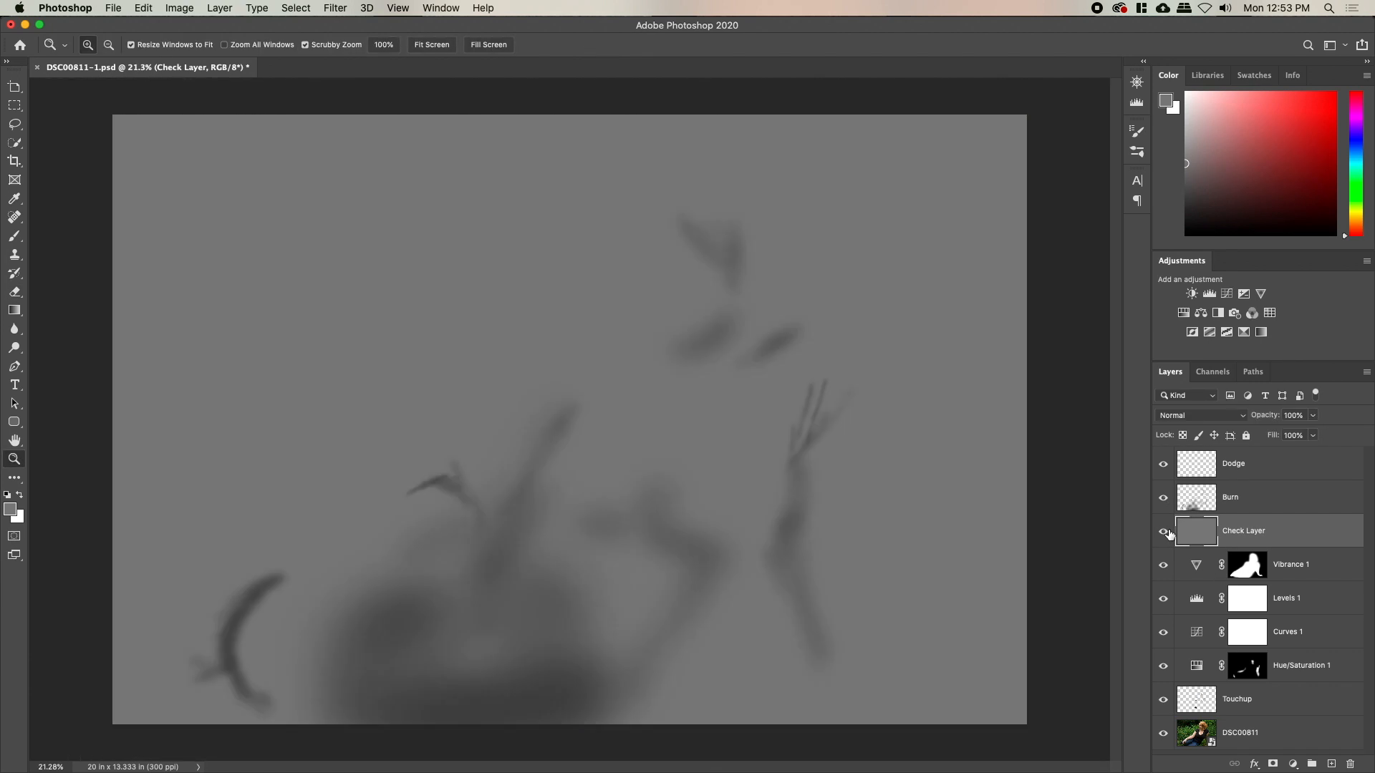
{"action": "left_click", "coordinate": [1167, 532]}
{"action": "left_click", "coordinate": [1195, 499]}
{"action": "mouse_move", "coordinate": [667, 231]}
{"action": "left_mouse_down"}
{"action": "mouse_move", "coordinate": [718, 227]}
{"action": "mouse_move", "coordinate": [655, 363]}
{"action": "mouse_move", "coordinate": [716, 247]}
{"action": "left_mouse_up"}
{"action": "key", "text": "b"}
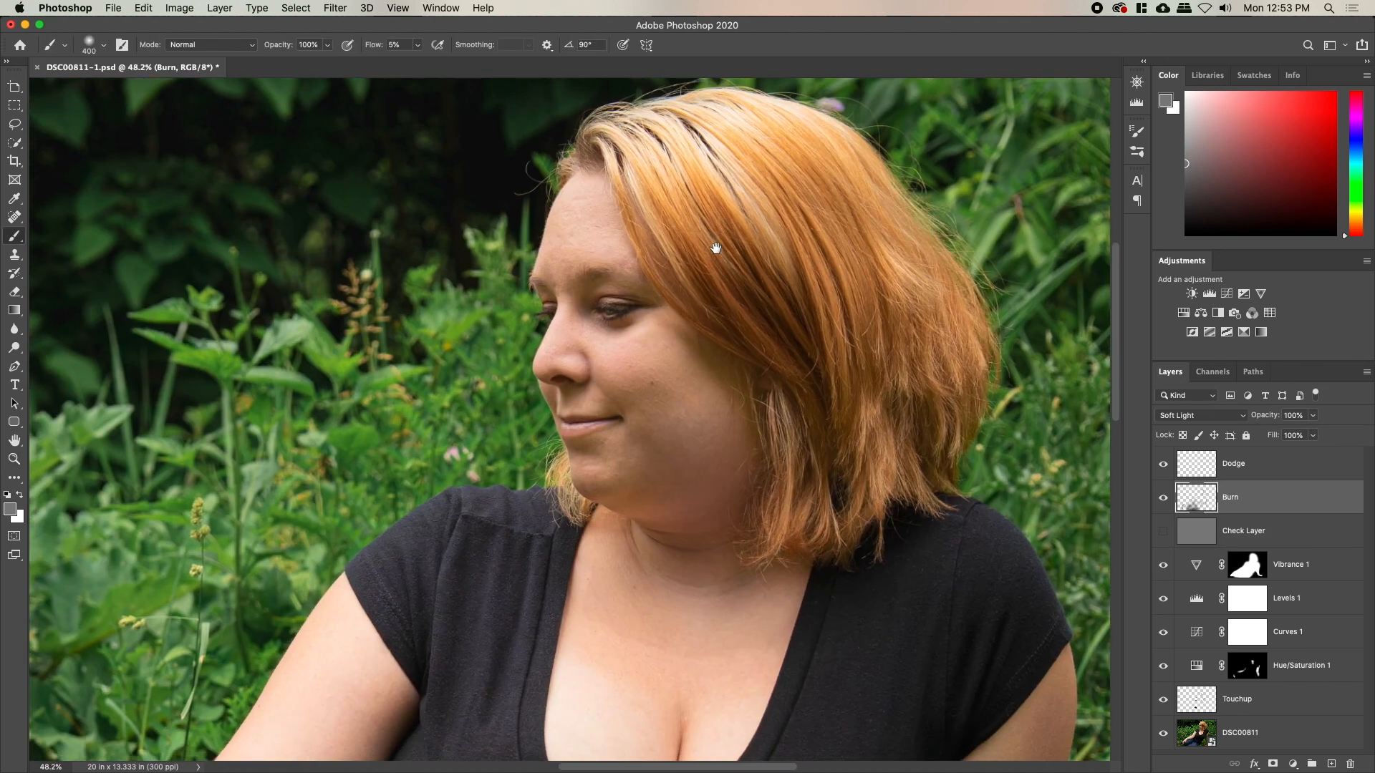
Darken the upper-left background foliage with a 600 px soft black burn brush
{"action": "key", "text": "bracketleft"}
{"action": "key", "text": "bracketleft"}
{"action": "key", "text": "bracketleft"}
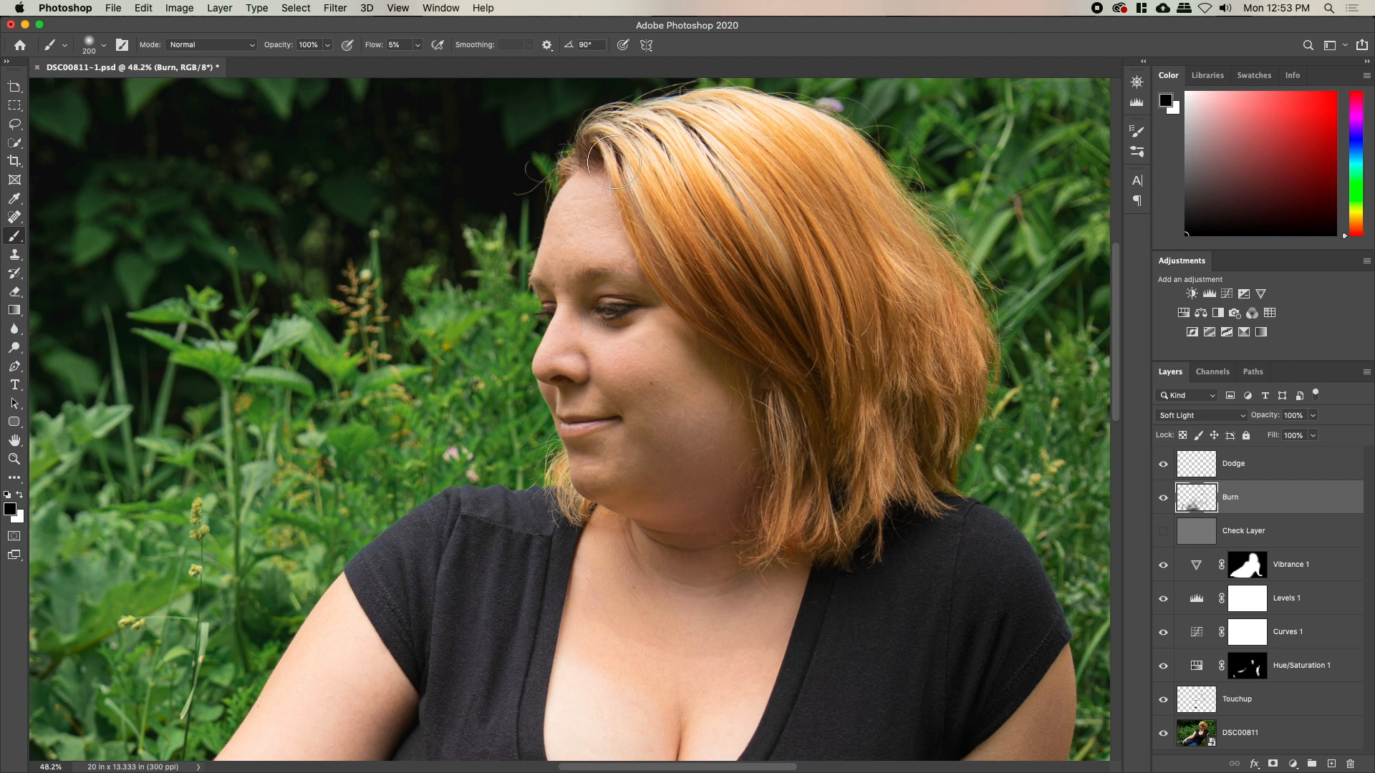
{"action": "left_click_drag", "start_coordinate": [648, 188], "coordinate": [711, 302]}
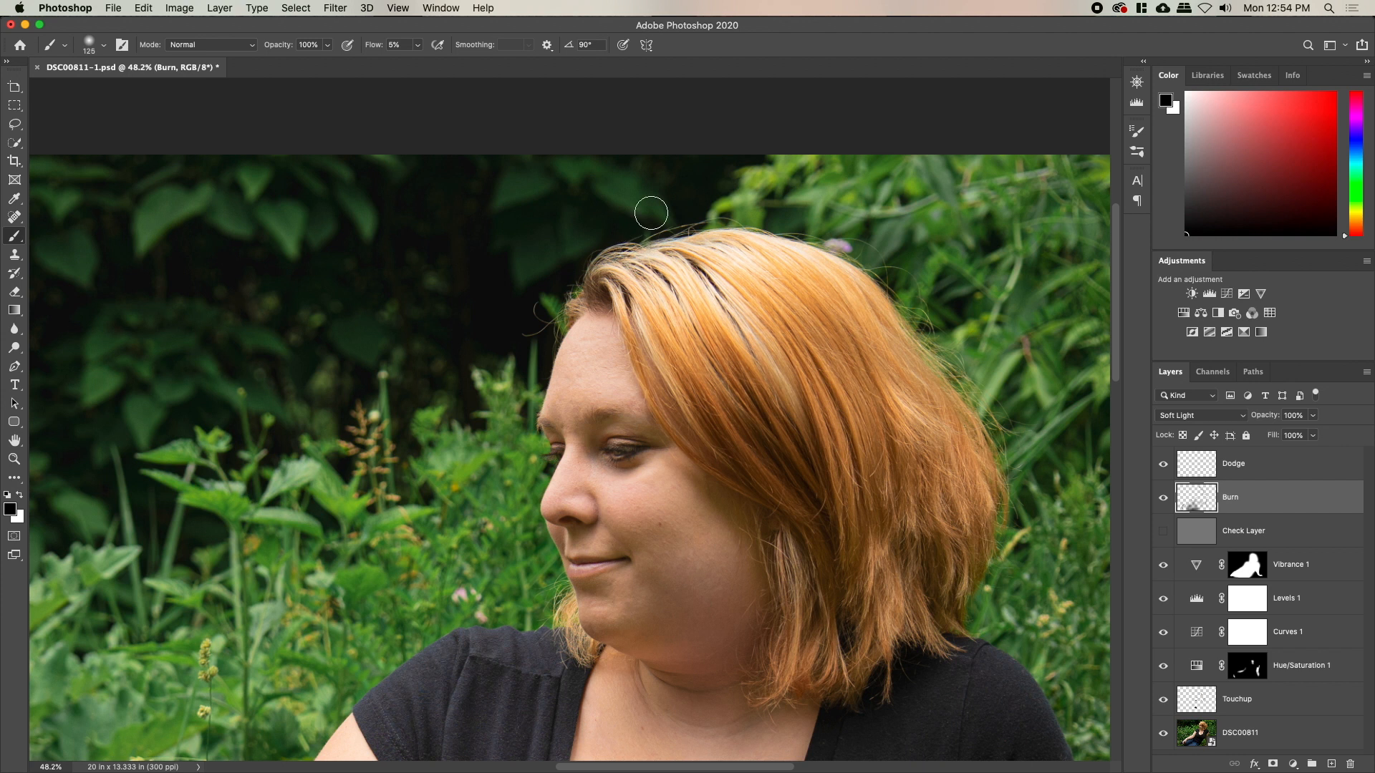
{"action": "key", "text": "bracketright"}
{"action": "key", "text": "bracketright"}
{"action": "key", "text": "bracketright"}
{"action": "mouse_move", "coordinate": [500, 270]}
{"action": "left_mouse_down"}
{"action": "mouse_move", "coordinate": [423, 273]}
{"action": "mouse_move", "coordinate": [650, 381]}
{"action": "mouse_move", "coordinate": [755, 381]}
{"action": "left_mouse_up"}
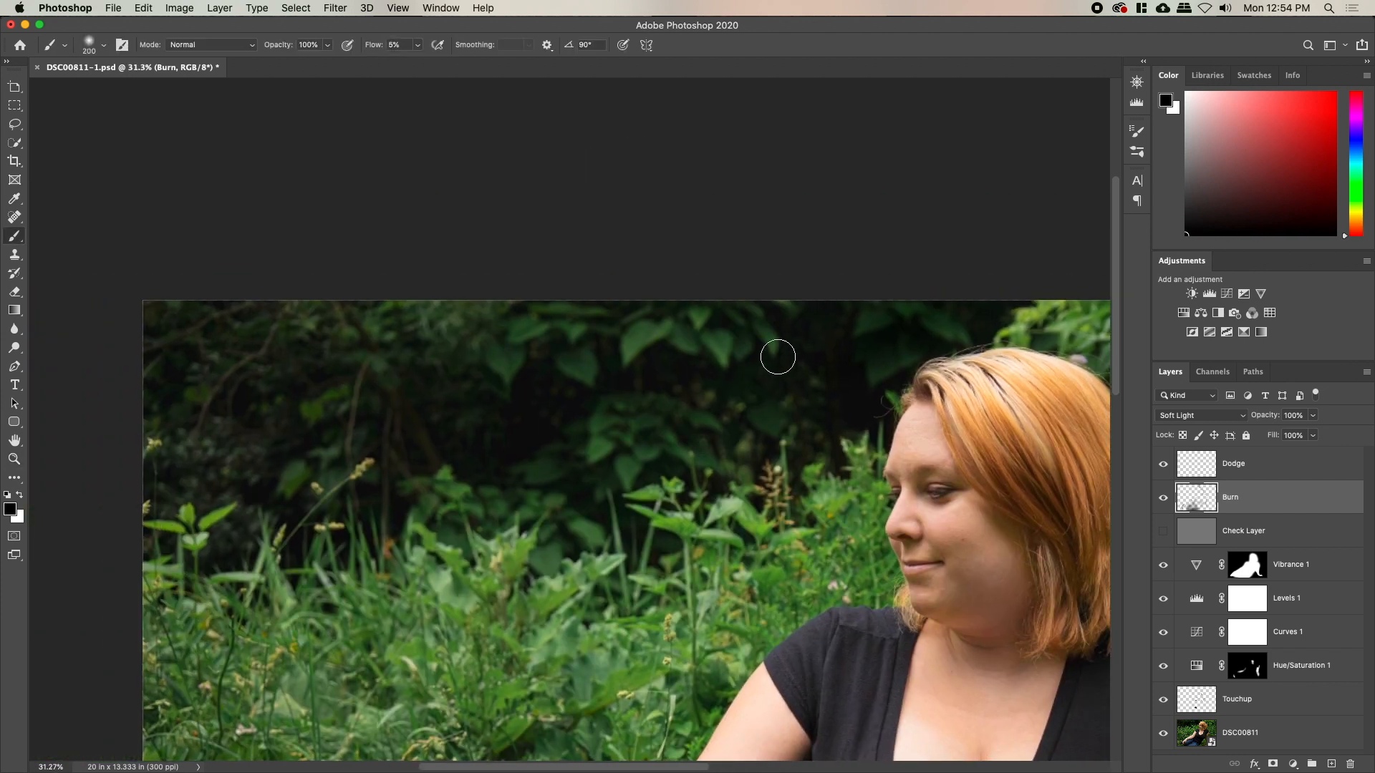
{"action": "key", "text": "bracketright"}
{"action": "key", "text": "bracketright"}
{"action": "key", "text": "bracketright"}
{"action": "key", "text": "bracketright"}
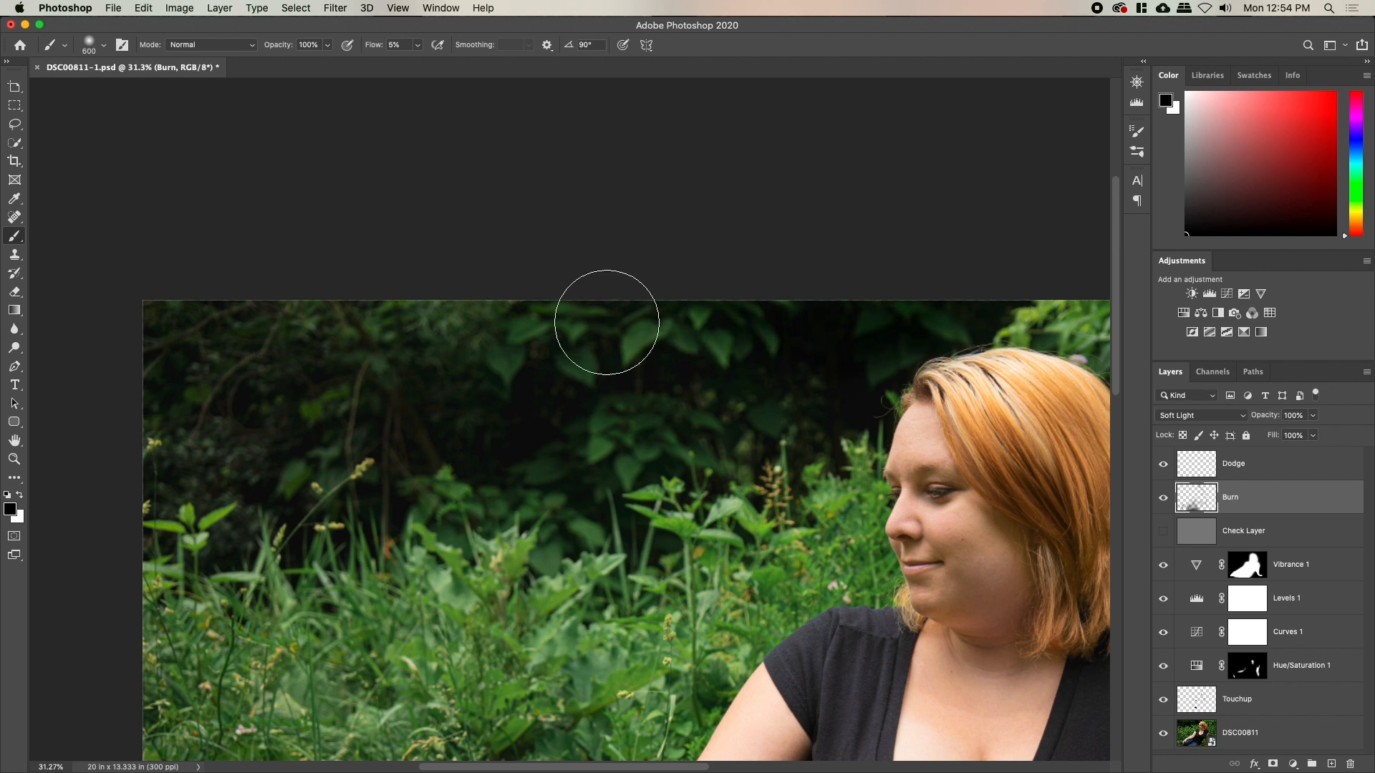
{"action": "mouse_move", "coordinate": [162, 385]}
{"action": "left_mouse_down"}
{"action": "mouse_move", "coordinate": [208, 434]}
{"action": "mouse_move", "coordinate": [356, 449]}
{"action": "mouse_move", "coordinate": [172, 443]}
{"action": "mouse_move", "coordinate": [234, 447]}
{"action": "mouse_move", "coordinate": [291, 511]}
{"action": "mouse_move", "coordinate": [238, 533]}
{"action": "mouse_move", "coordinate": [426, 494]}
{"action": "mouse_move", "coordinate": [523, 448]}
{"action": "mouse_move", "coordinate": [499, 492]}
{"action": "mouse_move", "coordinate": [514, 504]}
{"action": "mouse_move", "coordinate": [513, 488]}
{"action": "mouse_move", "coordinate": [777, 406]}
{"action": "mouse_move", "coordinate": [828, 428]}
{"action": "mouse_move", "coordinate": [822, 443]}
{"action": "mouse_move", "coordinate": [918, 347]}
{"action": "mouse_move", "coordinate": [1005, 299]}
{"action": "mouse_move", "coordinate": [708, 374]}
{"action": "mouse_move", "coordinate": [628, 302]}
{"action": "mouse_move", "coordinate": [640, 333]}
{"action": "mouse_move", "coordinate": [754, 332]}
{"action": "mouse_move", "coordinate": [676, 334]}
{"action": "mouse_move", "coordinate": [633, 483]}
{"action": "left_mouse_up"}
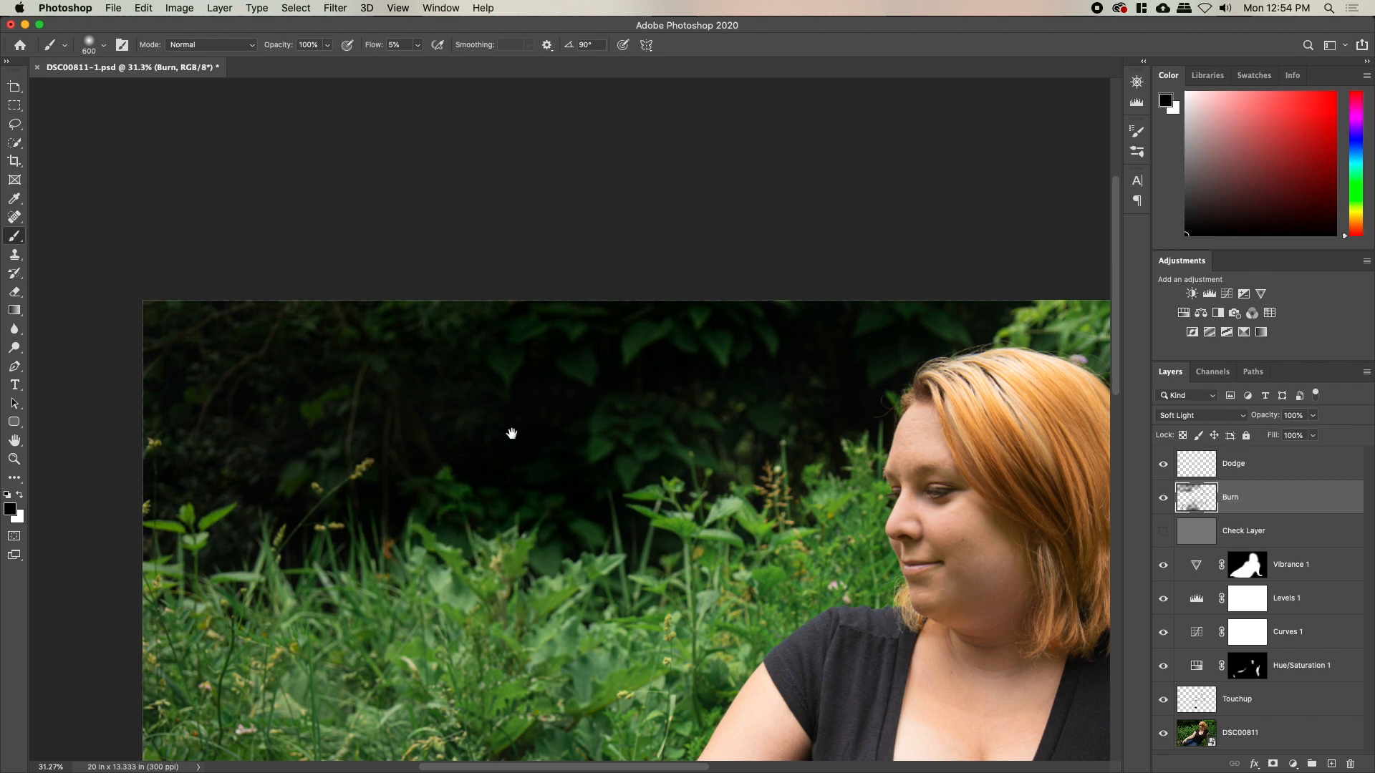
{"action": "left_click_drag", "start_coordinate": [509, 432], "coordinate": [138, 315]}
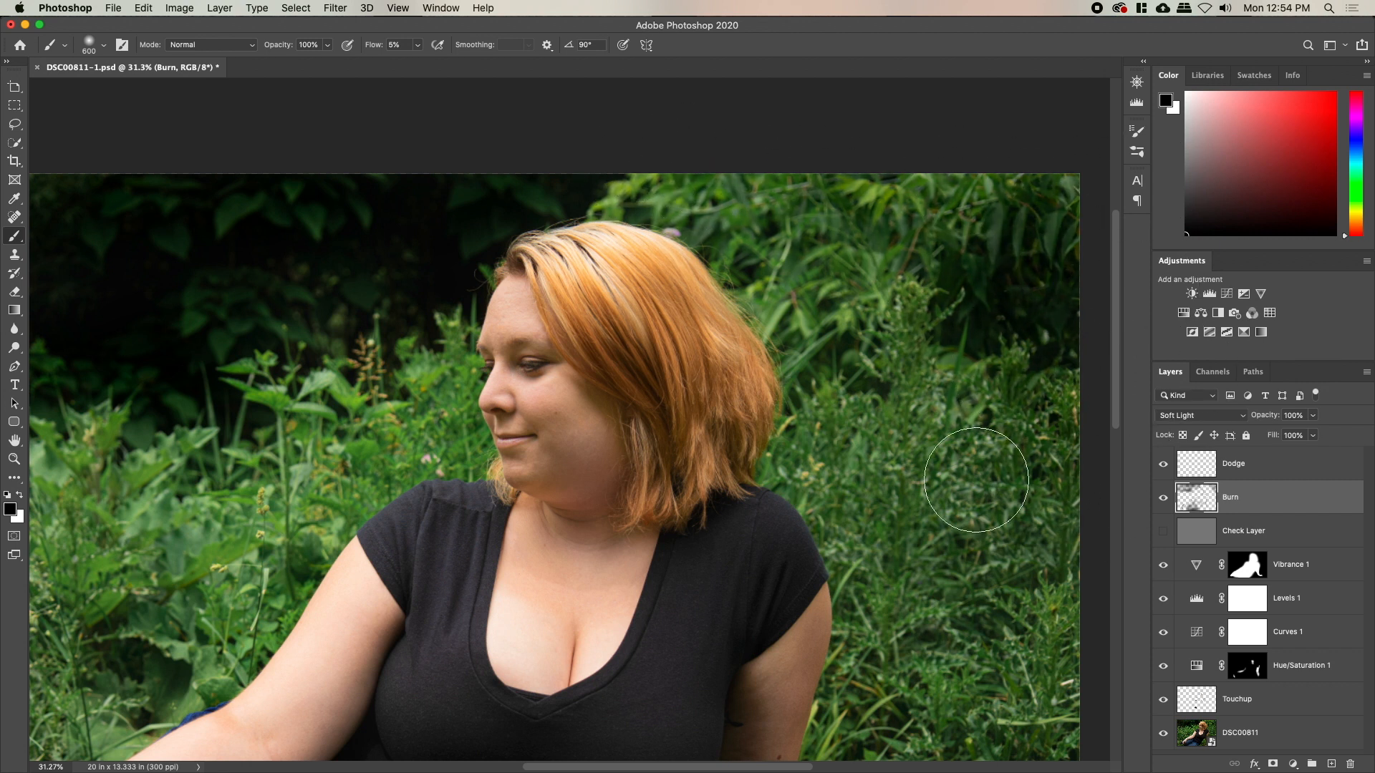
{"action": "key", "text": "z"}
{"action": "left_click_drag", "start_coordinate": [1025, 475], "coordinate": [979, 475]}
{"action": "key", "text": "b"}
{"action": "key", "text": "bracketright"}
{"action": "key", "text": "bracketright"}
{"action": "key", "text": "bracketright"}
{"action": "key", "text": "bracketright"}
{"action": "key", "text": "bracketright"}
{"action": "key", "text": "bracketright"}
{"action": "key", "text": "bracketright"}
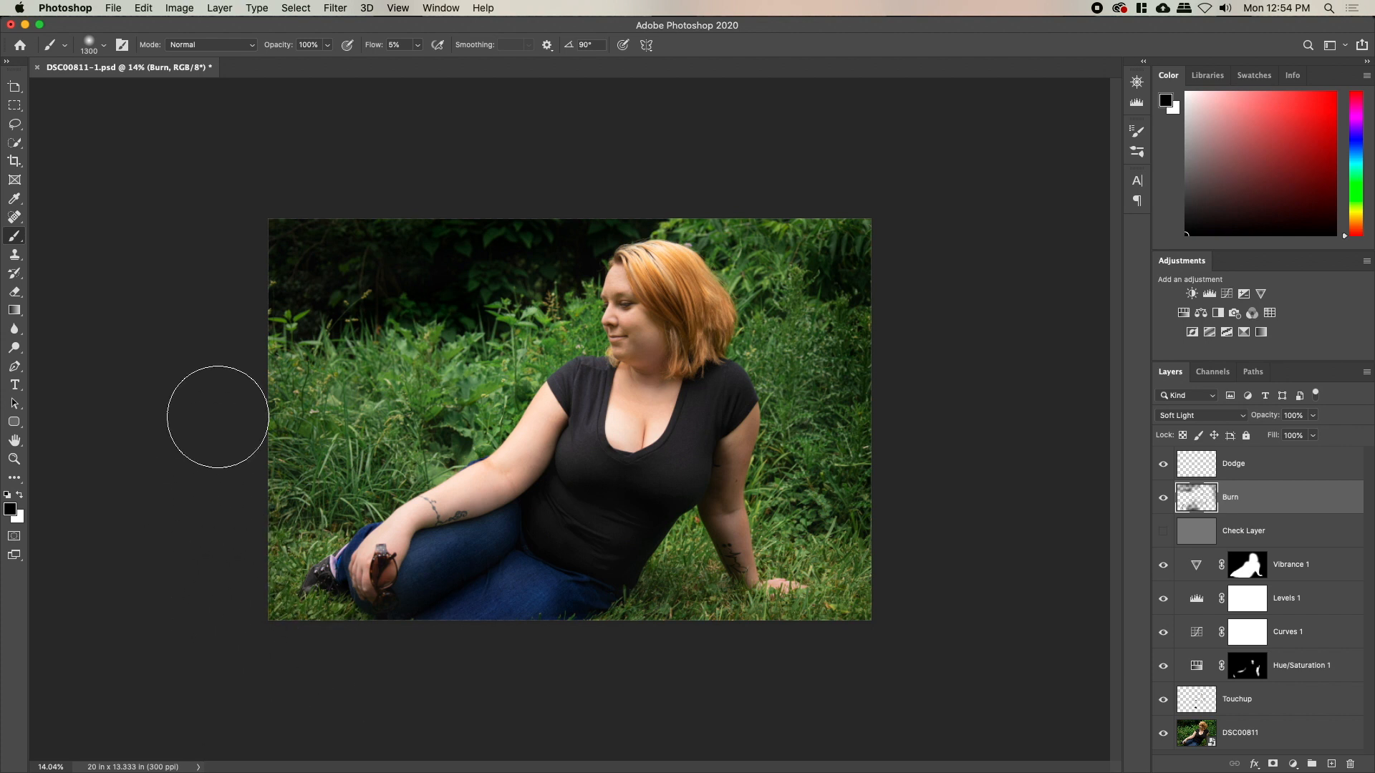
Toggle the Burn layer off and on to compare, then select the Dodge layer with white foreground
{"action": "left_click", "coordinate": [1163, 499]}
{"action": "left_click", "coordinate": [1163, 499]}
{"action": "left_click", "coordinate": [1187, 469]}
{"action": "key", "text": "x"}
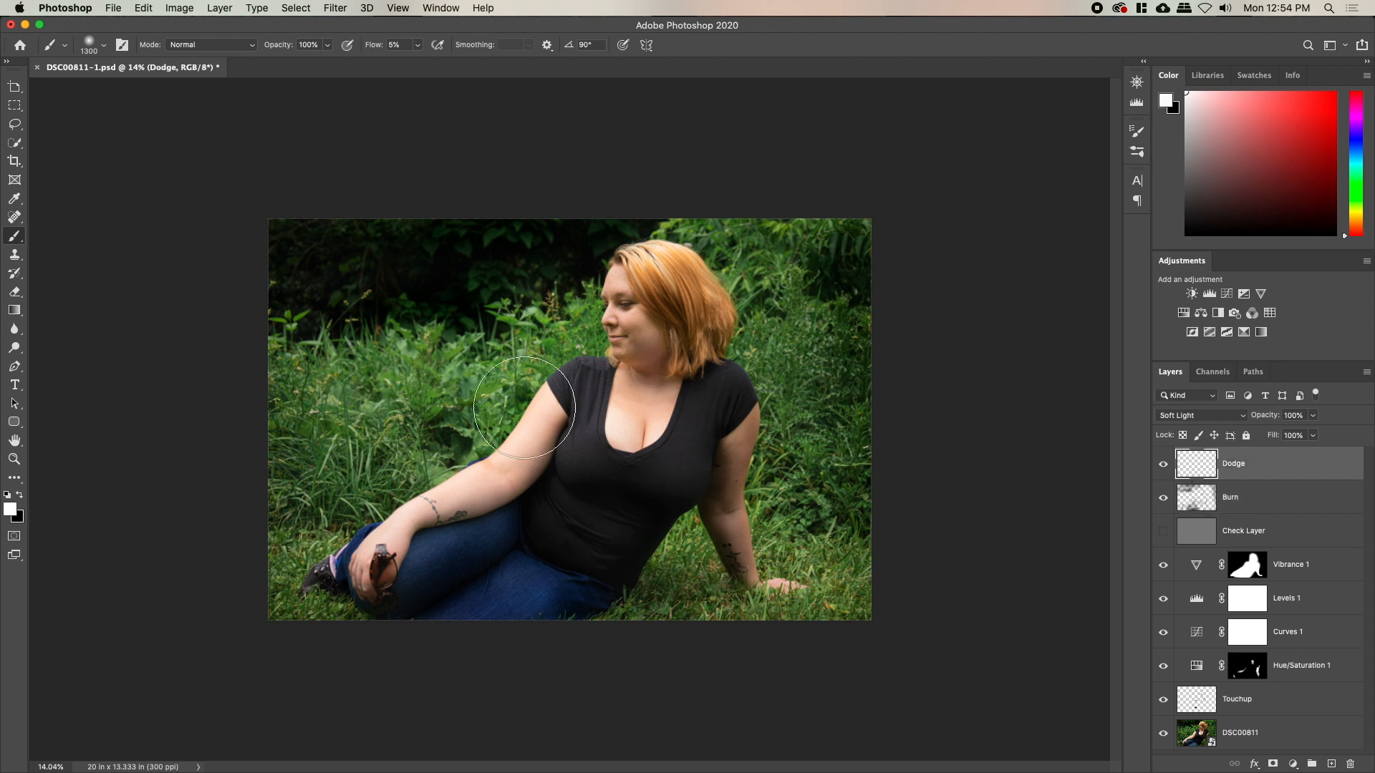
Zoom in on the woman's face and shrink the brush to 70 for fine detail
{"action": "key", "text": "z"}
{"action": "left_click_drag", "start_coordinate": [621, 350], "coordinate": [646, 553]}
{"action": "key", "text": "space"}
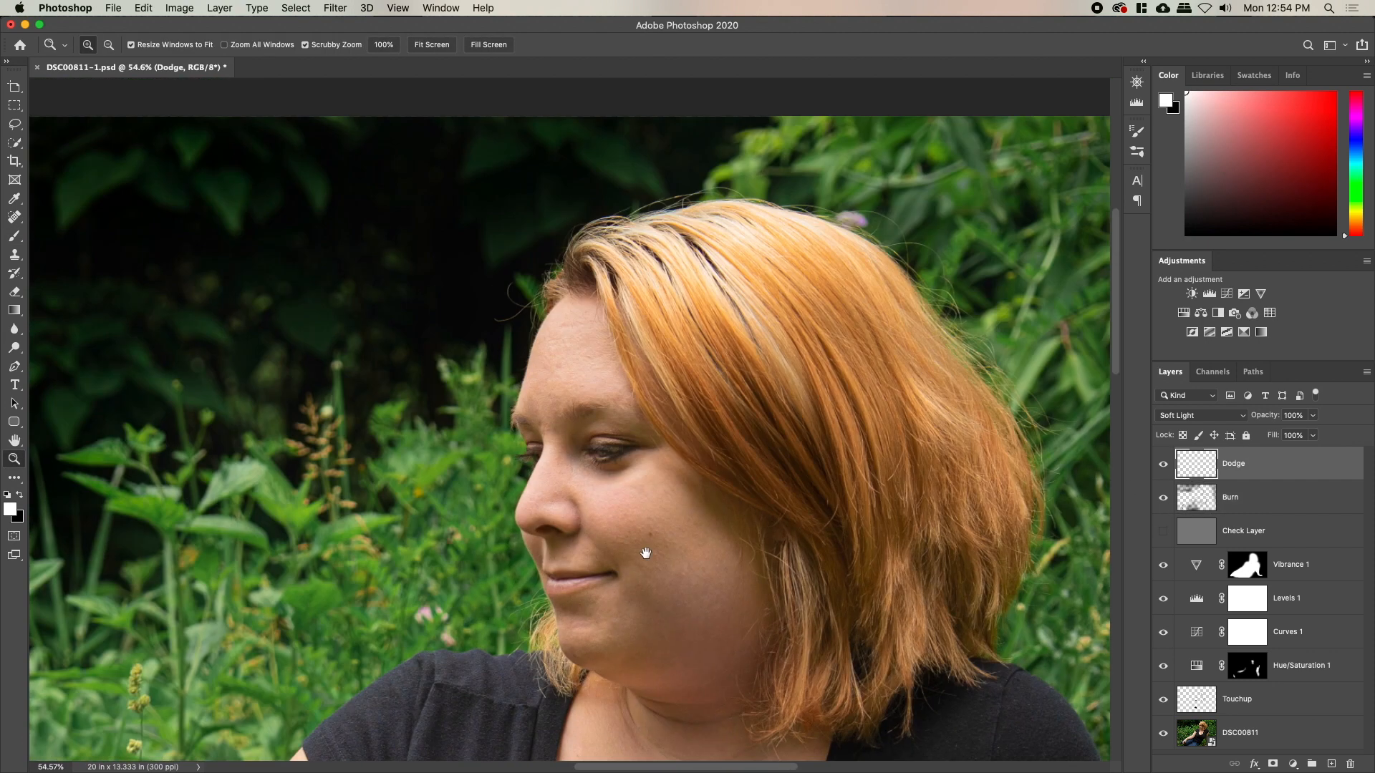
{"action": "left_click_drag", "start_coordinate": [586, 476], "coordinate": [598, 477]}
{"action": "key", "text": "b"}
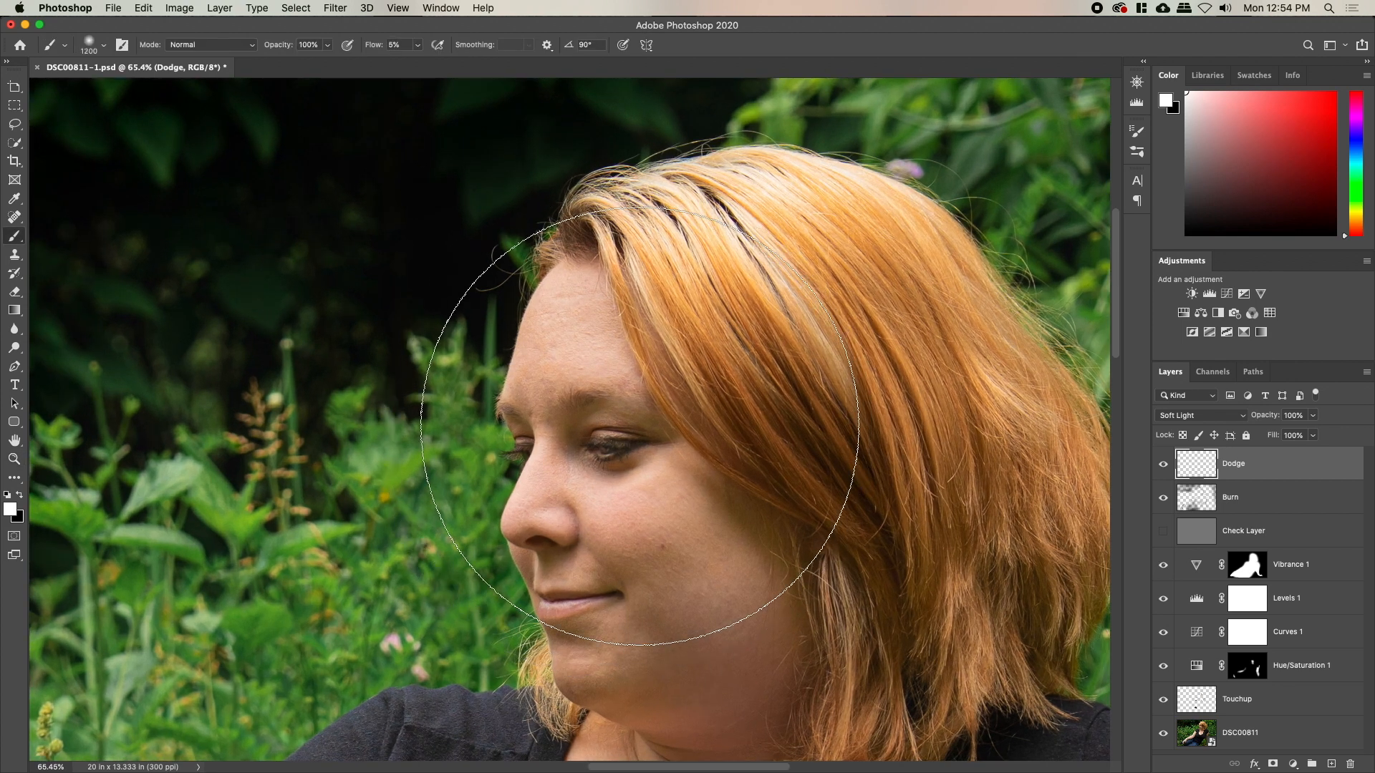
{"action": "key", "text": "bracketleft"}
{"action": "key", "text": "bracketleft"}
{"action": "key", "text": "bracketleft"}
{"action": "key", "text": "bracketleft"}
{"action": "key", "text": "bracketleft"}
{"action": "key", "text": "bracketleft"}
{"action": "key", "text": "bracketleft"}
{"action": "key", "text": "bracketleft"}
{"action": "key", "text": "bracketleft"}
{"action": "key", "text": "bracketleft"}
{"action": "key", "text": "bracketleft"}
{"action": "key", "text": "bracketleft"}
{"action": "key", "text": "bracketleft"}
{"action": "key", "text": "bracketleft"}
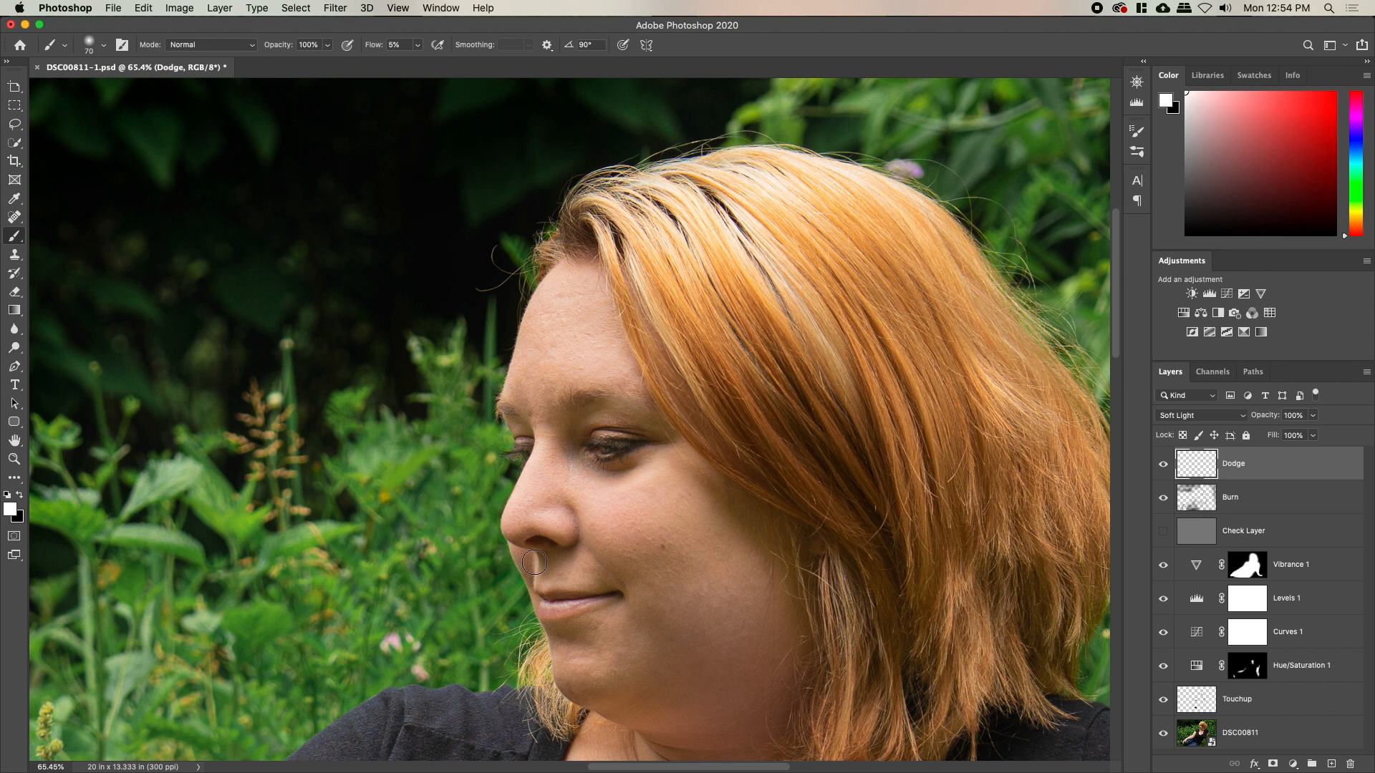
Zoom to 130% over the eye and ready a black brush on the Burn layer
{"action": "key", "text": "z"}
{"action": "left_click_drag", "start_coordinate": [558, 489], "coordinate": [605, 489]}
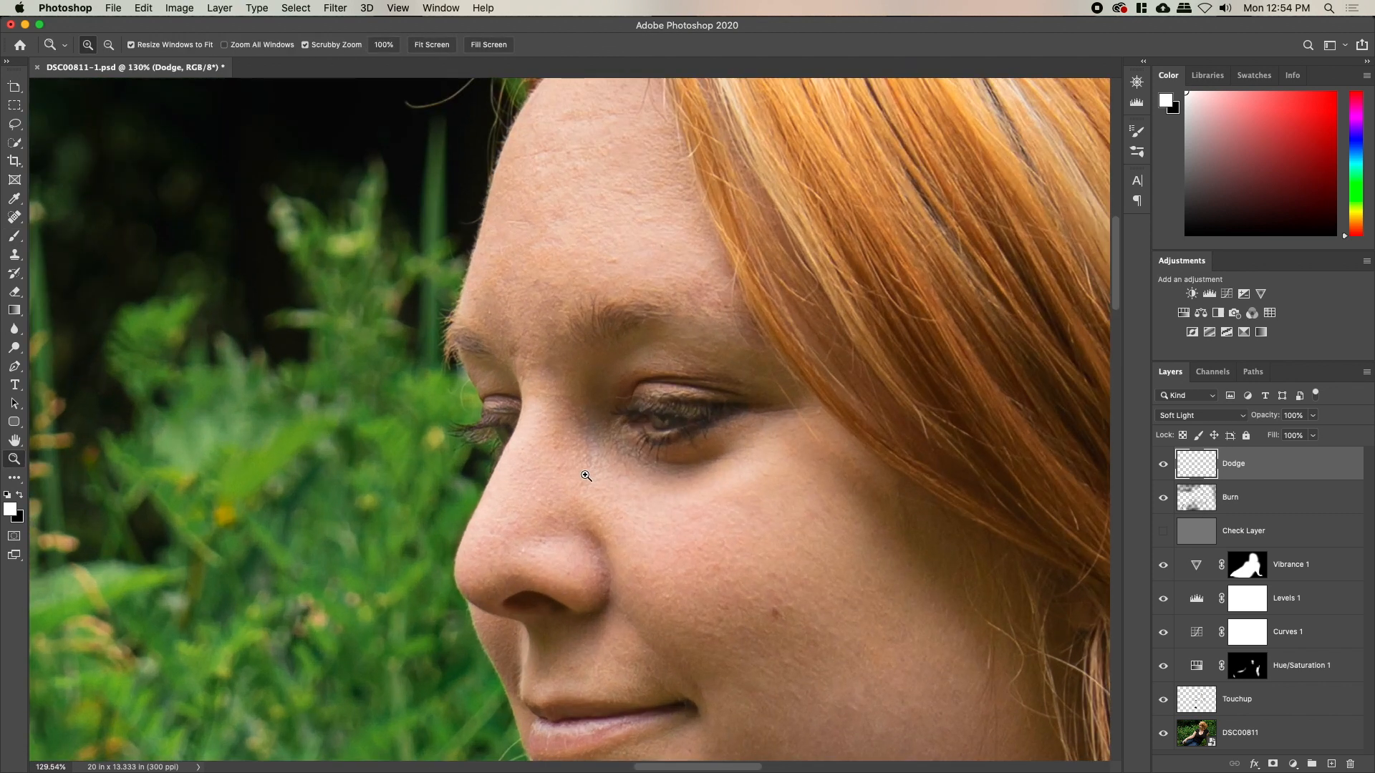
{"action": "key", "text": "space"}
{"action": "left_click_drag", "start_coordinate": [574, 436], "coordinate": [568, 530]}
{"action": "left_click", "coordinate": [1200, 502]}
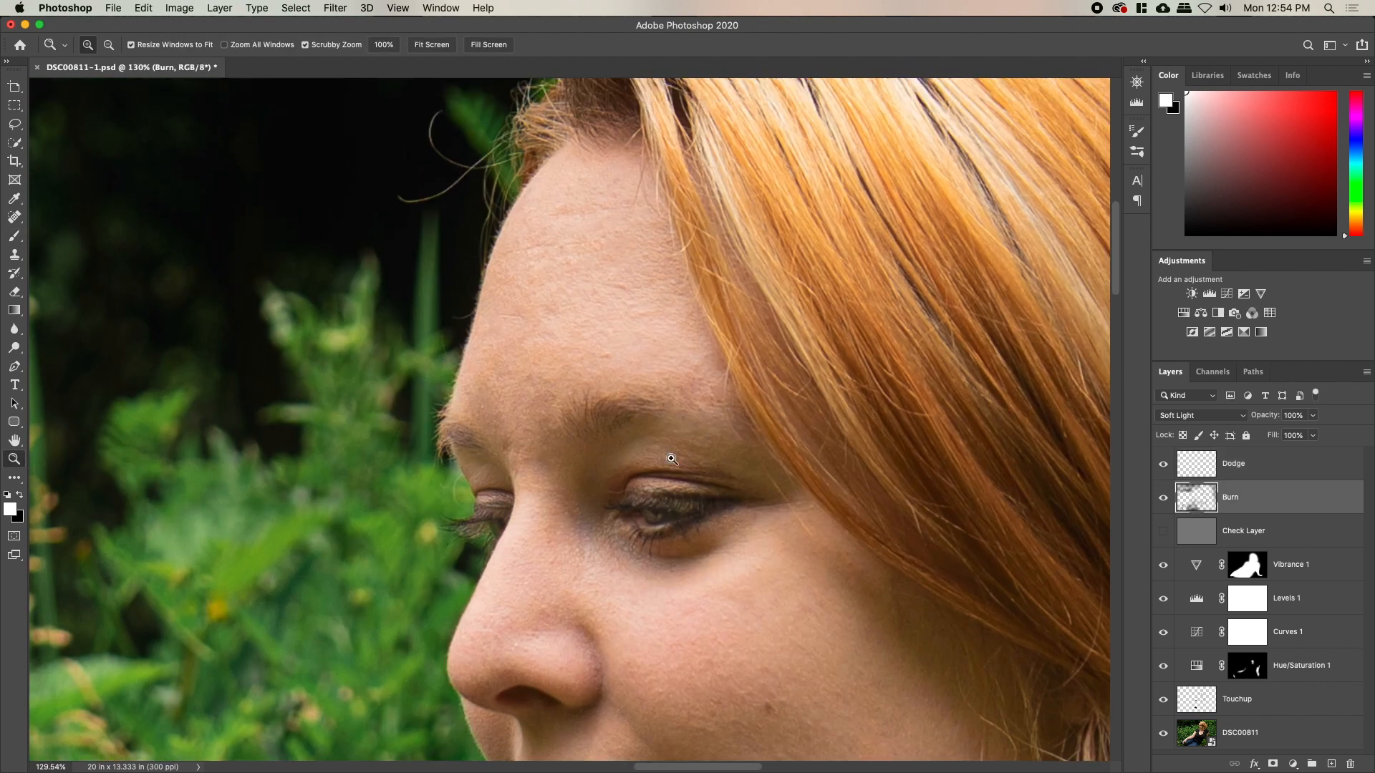
{"action": "key", "text": "x"}
{"action": "key", "text": "b"}
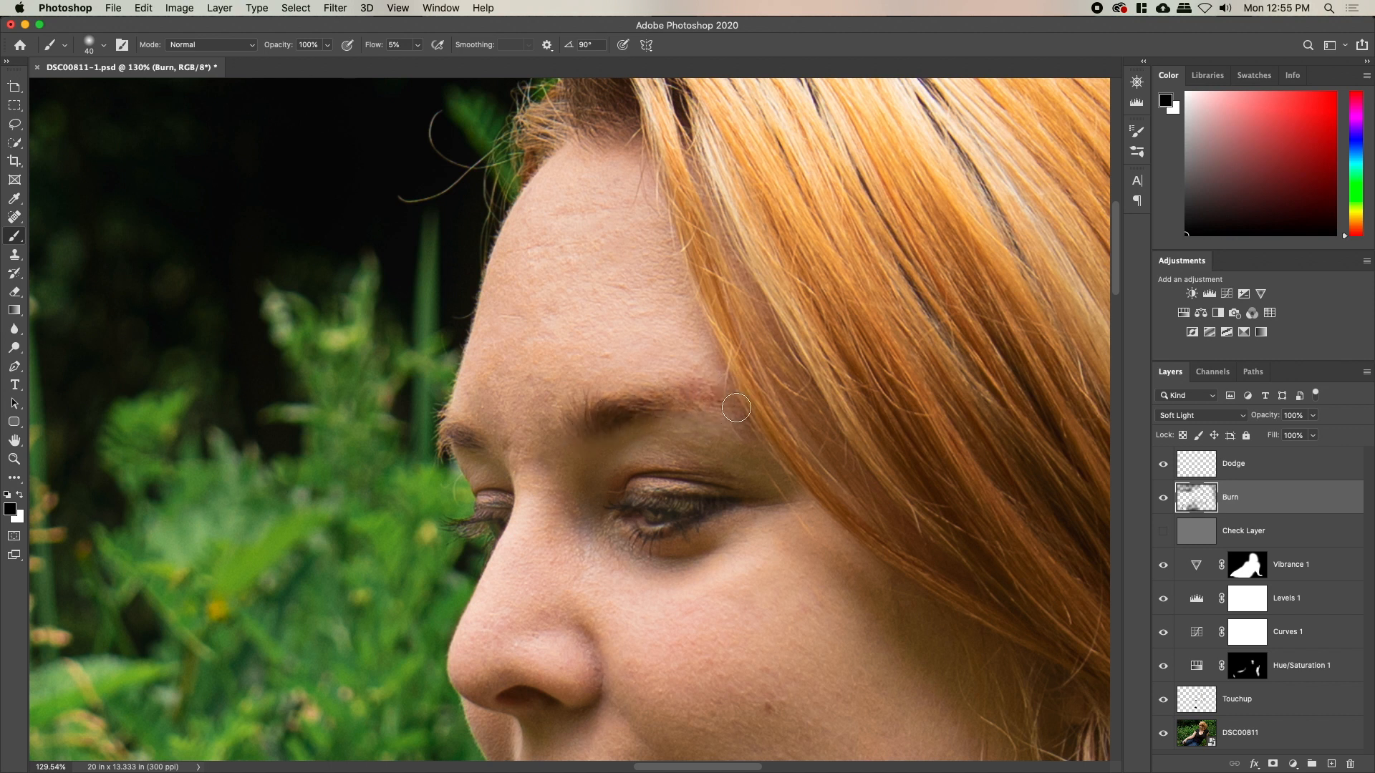
Return to the Dodge layer with white and set the brush size to 45
{"action": "left_click", "coordinate": [1202, 465]}
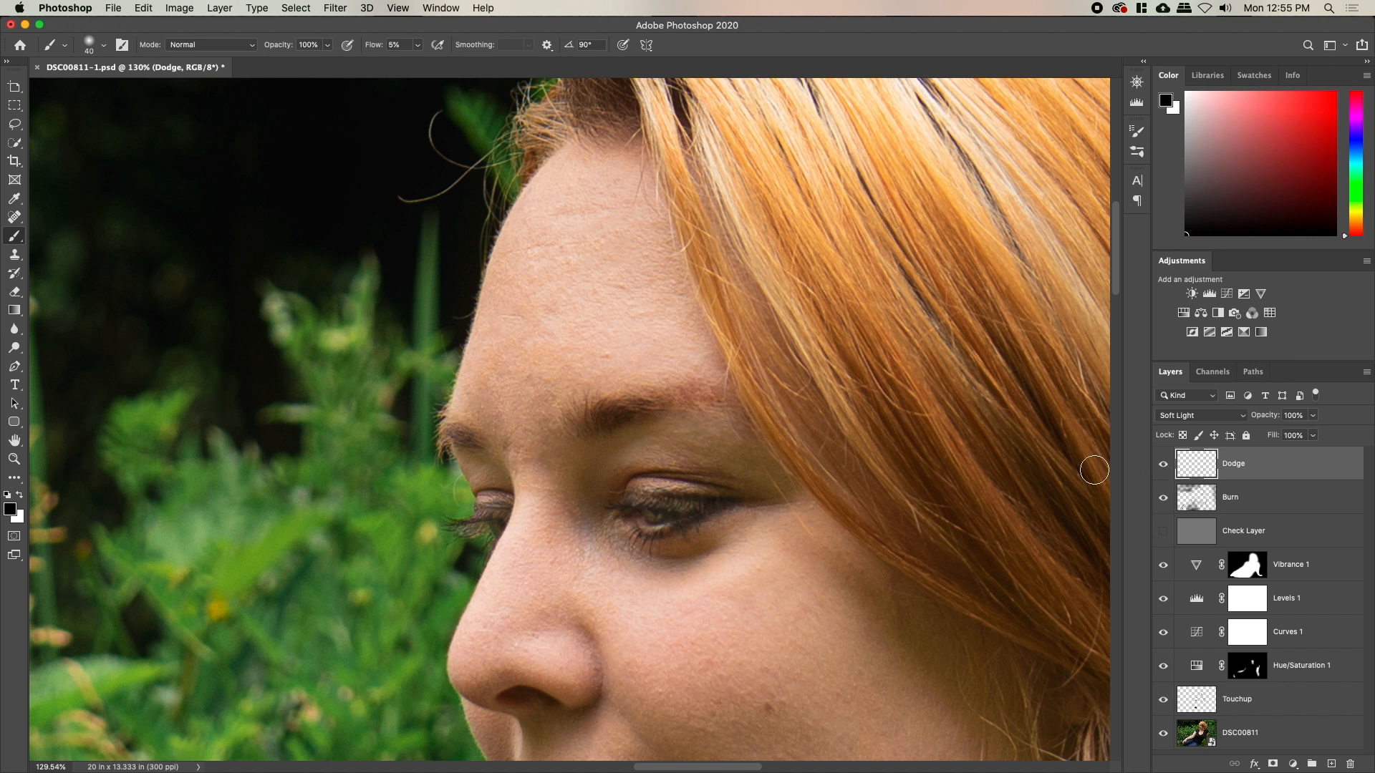
{"action": "key", "text": "x"}
{"action": "key", "text": "bracketright"}
{"action": "key", "text": "bracketright"}
{"action": "key", "text": "bracketright"}
{"action": "key", "text": "bracketright"}
{"action": "key", "text": "bracketright"}
{"action": "key", "text": "bracketright"}
{"action": "key", "text": "bracketright"}
{"action": "key", "text": "bracketright"}
{"action": "key", "text": "bracketleft"}
{"action": "key", "text": "bracketleft"}
{"action": "key", "text": "bracketleft"}
{"action": "key", "text": "bracketleft"}
{"action": "key", "text": "bracketleft"}
{"action": "key", "text": "bracketleft"}
{"action": "key", "text": "bracketleft"}
{"action": "key", "text": "bracketleft"}
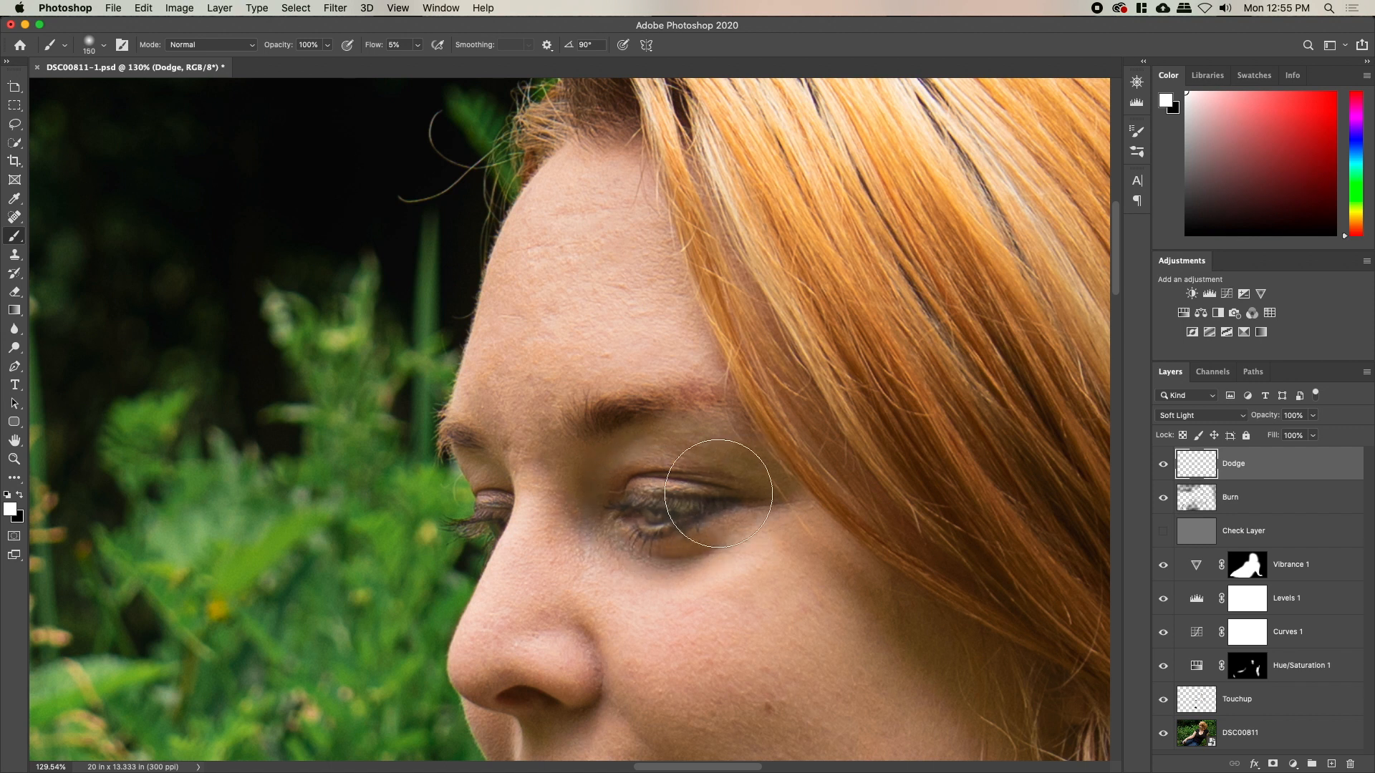
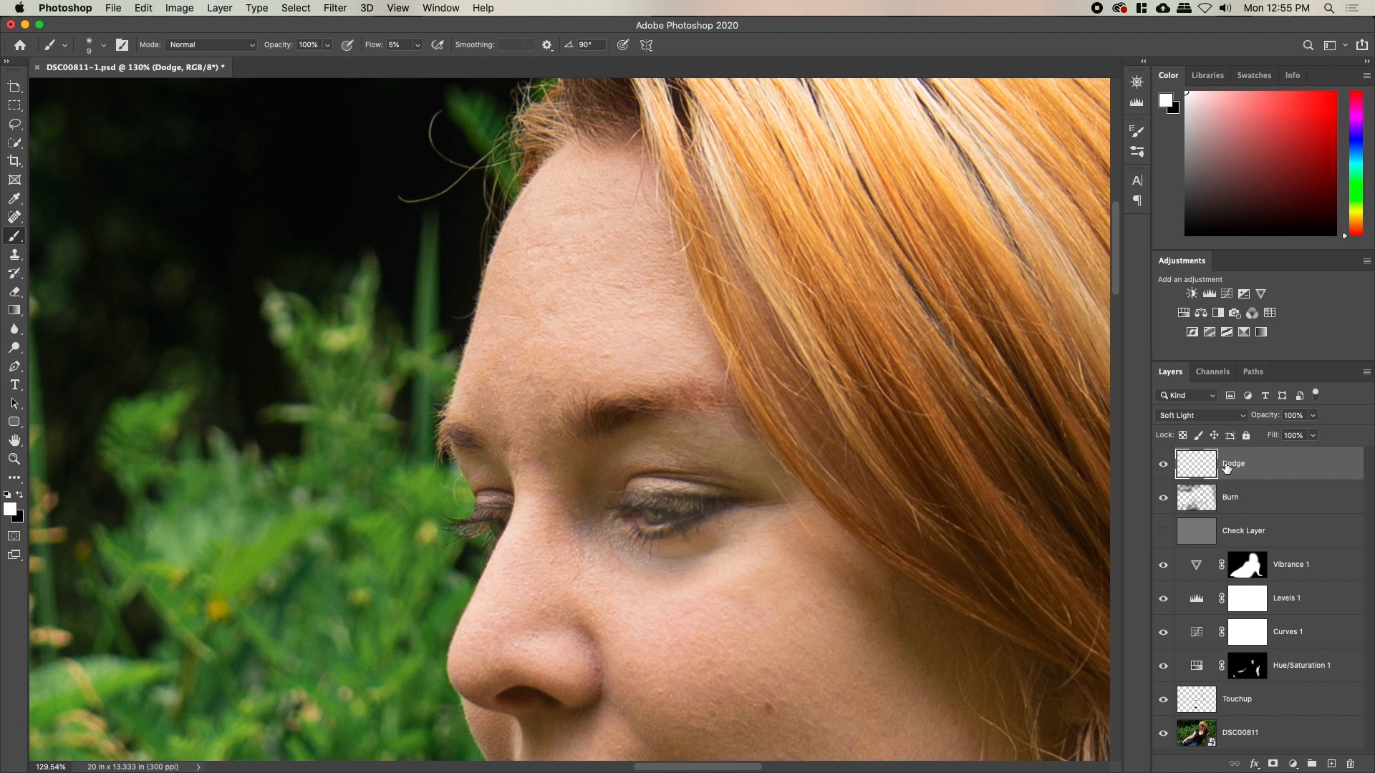
Switch to the Eraser and fine-tune its brush size
{"action": "key", "text": "e"}
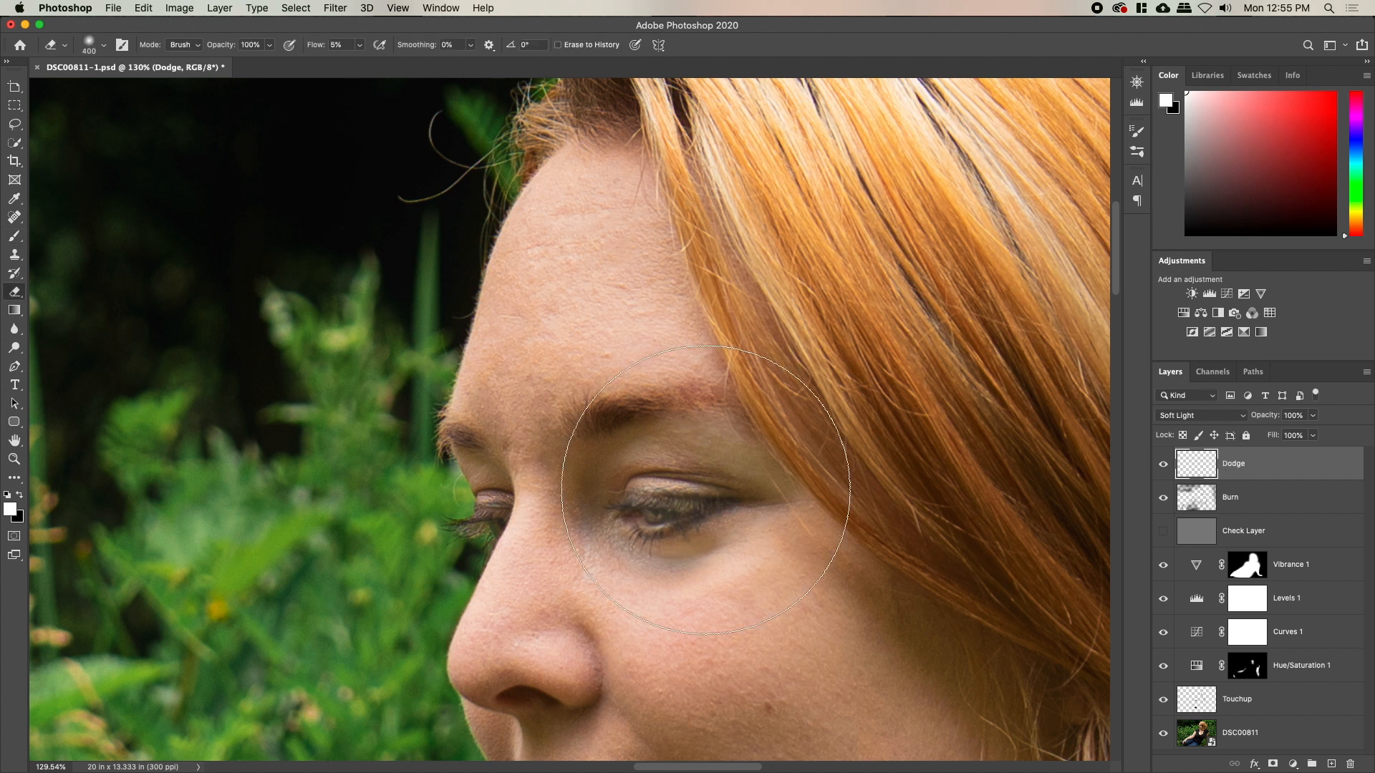
{"action": "key", "text": "bracketleft"}
{"action": "key", "text": "bracketleft"}
{"action": "key", "text": "bracketleft"}
{"action": "key", "text": "bracketleft"}
{"action": "key", "text": "bracketleft"}
{"action": "key", "text": "bracketleft"}
{"action": "key", "text": "bracketleft"}
{"action": "key", "text": "bracketleft"}
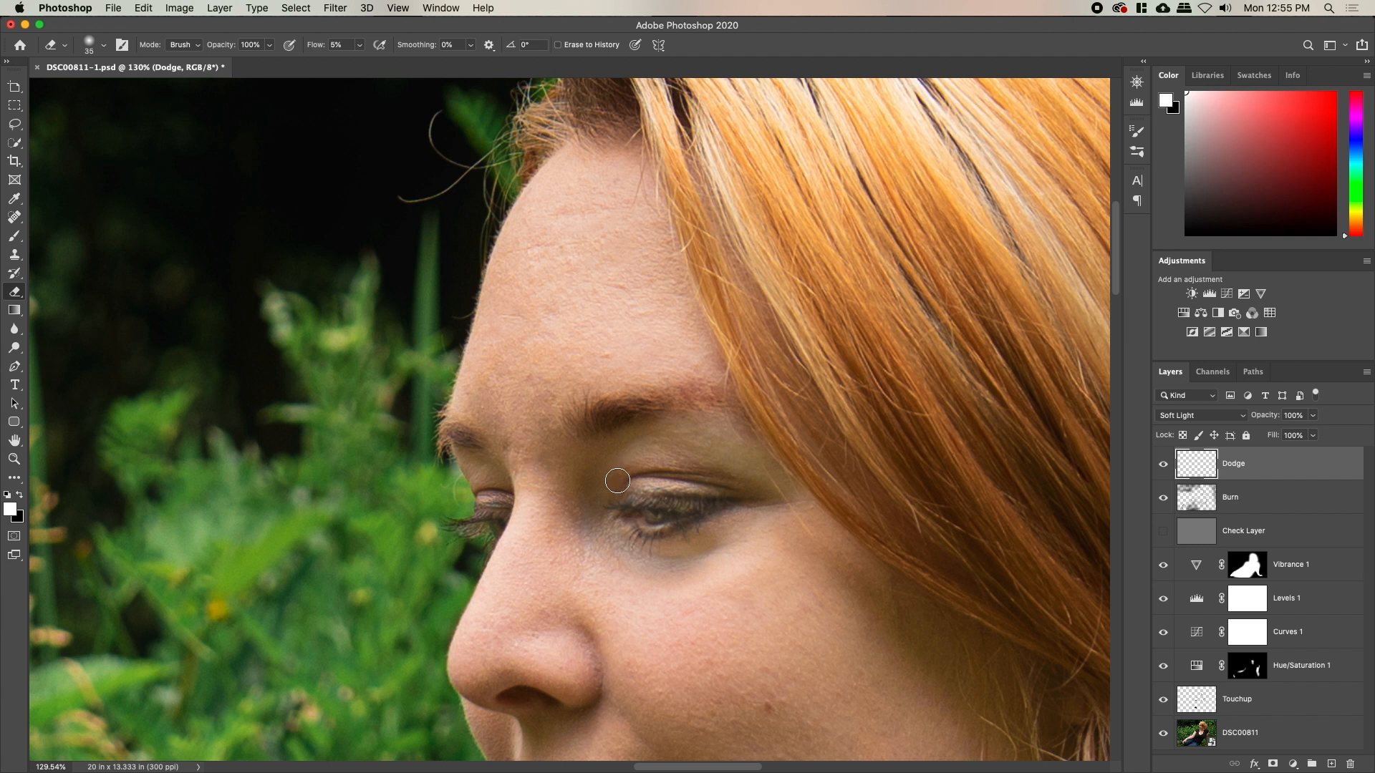
{"action": "key", "text": "bracketright"}
{"action": "key", "text": "bracketright"}
{"action": "key", "text": "bracketright"}
Select the Burn layer with black as foreground, then add the Dodge layer to the selection
{"action": "left_click", "coordinate": [1186, 505]}
{"action": "key", "text": "x"}
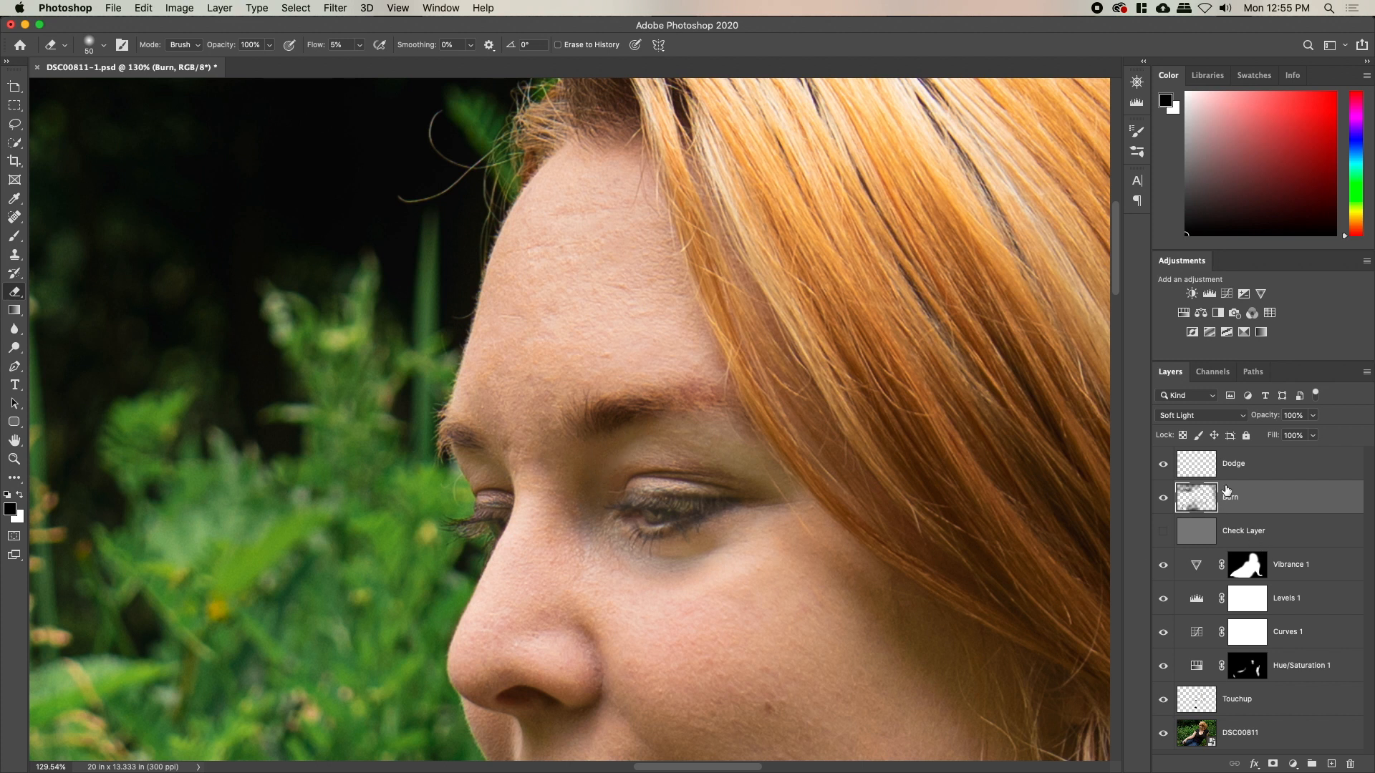
{"action": "left_click", "coordinate": [1247, 472], "text": "shift"}
Group the Dodge and Burn layers and name the group D&B
{"action": "key", "text": "super+g"}
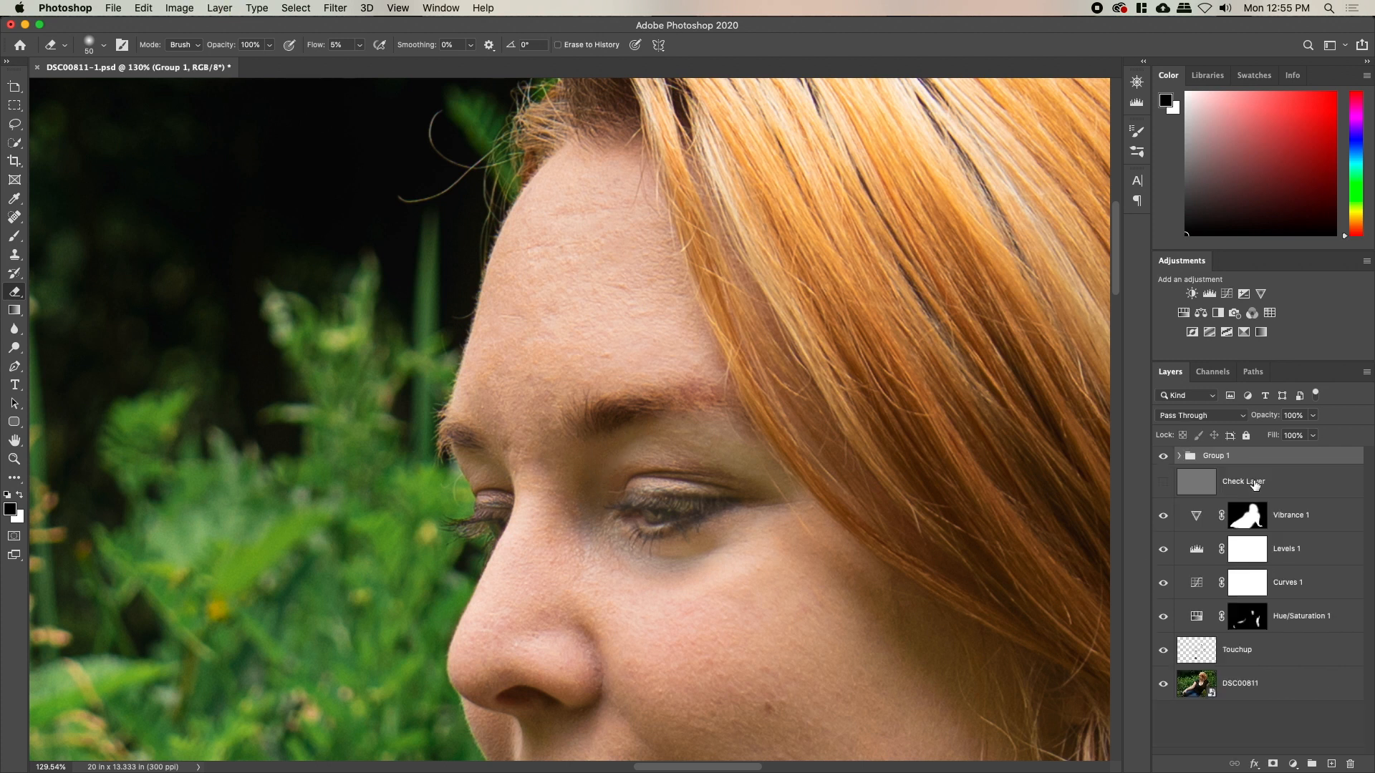
{"action": "double_click", "coordinate": [1215, 456]}
{"action": "key", "text": "Return"}
Toggle D&B off and on to compare, then expand it and select Dodge
{"action": "left_click", "coordinate": [1163, 457]}
{"action": "left_click", "coordinate": [1163, 457]}
{"action": "left_click", "coordinate": [1163, 457]}
{"action": "left_click", "coordinate": [1163, 457]}
{"action": "left_click", "coordinate": [1180, 456]}
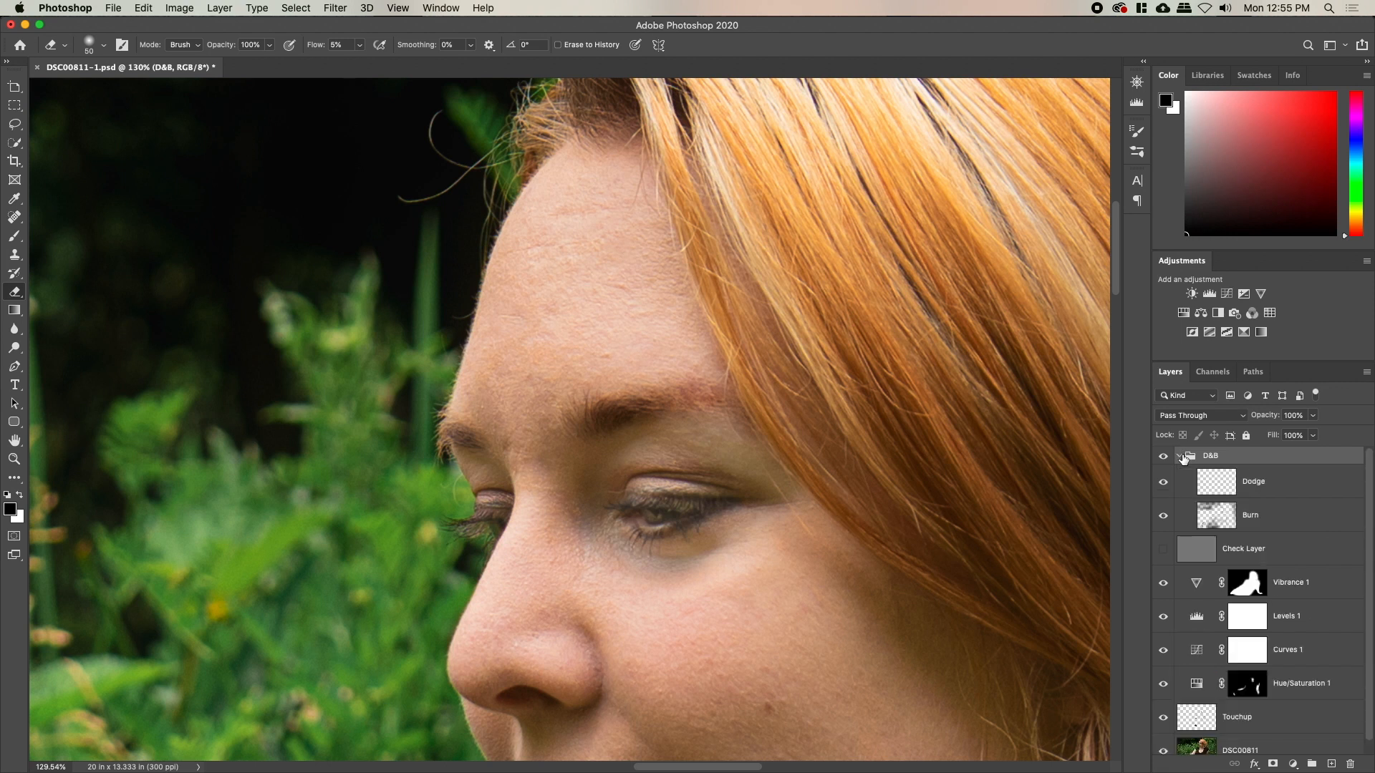
{"action": "left_click", "coordinate": [1217, 480]}
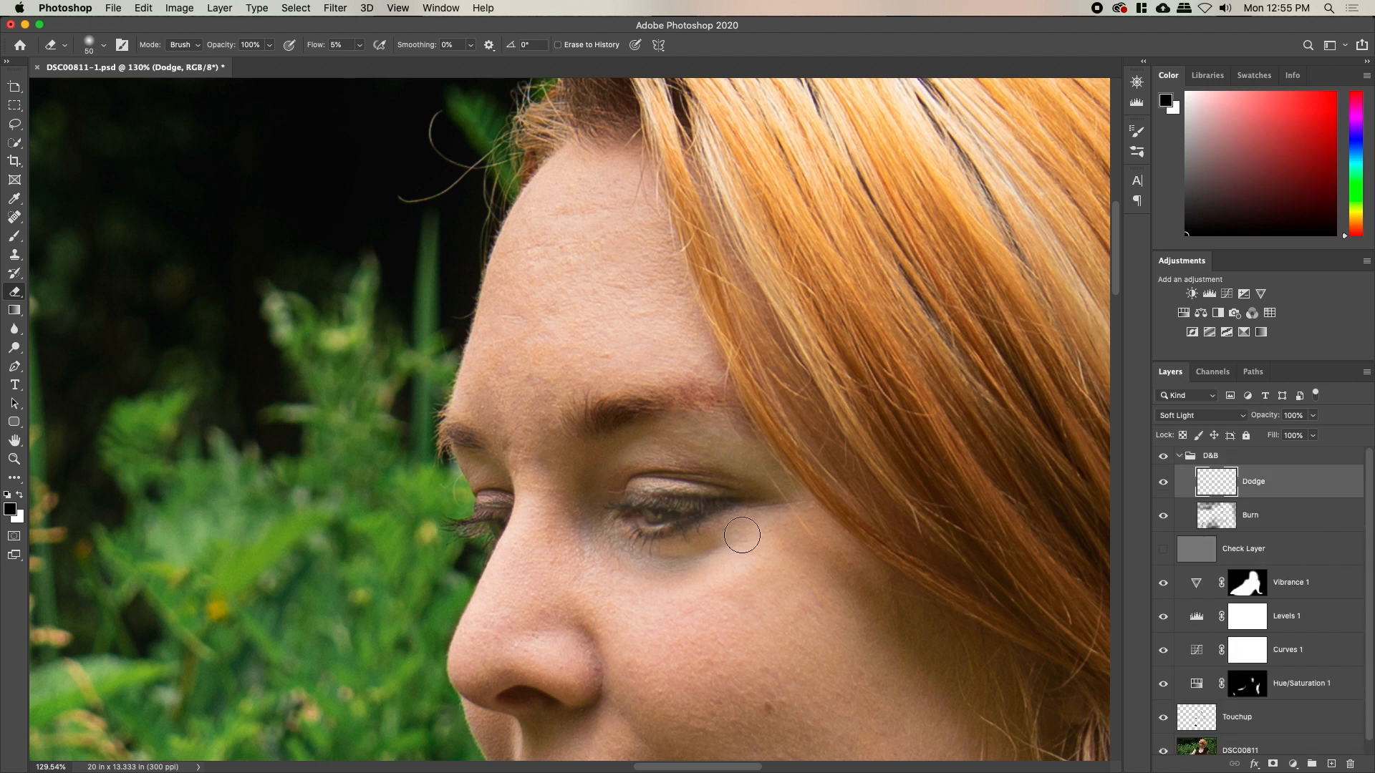
Erase some of the dodge lightening over the eye to darken the iris
{"action": "key", "text": "x"}
{"action": "key", "text": "x"}
{"action": "mouse_move", "coordinate": [650, 520]}
{"action": "left_mouse_down"}
{"action": "mouse_move", "coordinate": [694, 513]}
{"action": "mouse_move", "coordinate": [618, 525]}
{"action": "mouse_move", "coordinate": [675, 510]}
{"action": "mouse_move", "coordinate": [637, 525]}
{"action": "mouse_move", "coordinate": [694, 511]}
{"action": "mouse_move", "coordinate": [673, 532]}
{"action": "mouse_move", "coordinate": [711, 518]}
{"action": "left_mouse_up"}
{"action": "mouse_move", "coordinate": [591, 664]}
{"action": "left_mouse_down"}
{"action": "mouse_move", "coordinate": [709, 496]}
{"action": "mouse_move", "coordinate": [653, 437]}
{"action": "mouse_move", "coordinate": [555, 466]}
{"action": "left_mouse_up"}
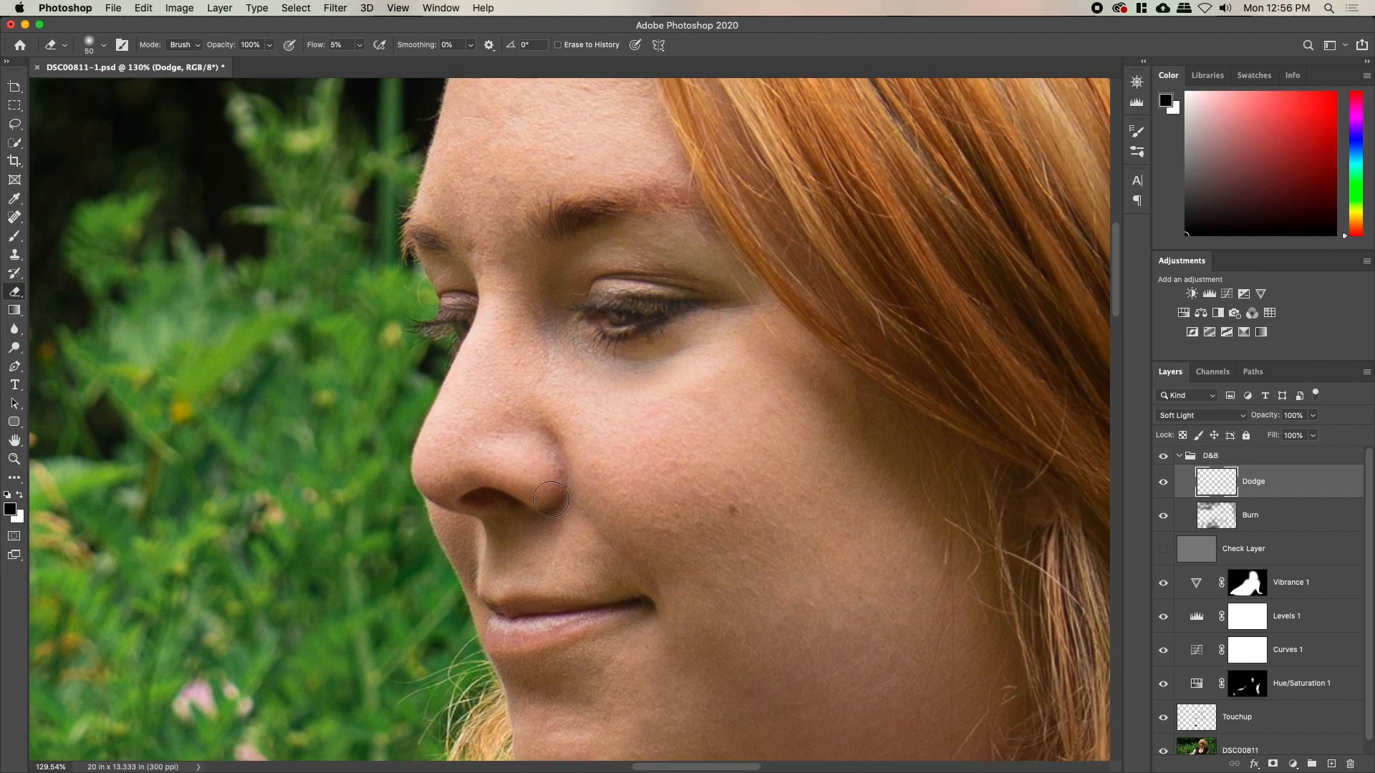
Zoom out and burn the jaw and cheek beside the hair with a 200 black brush
{"action": "key", "text": "z"}
{"action": "left_click_drag", "start_coordinate": [592, 552], "coordinate": [522, 557]}
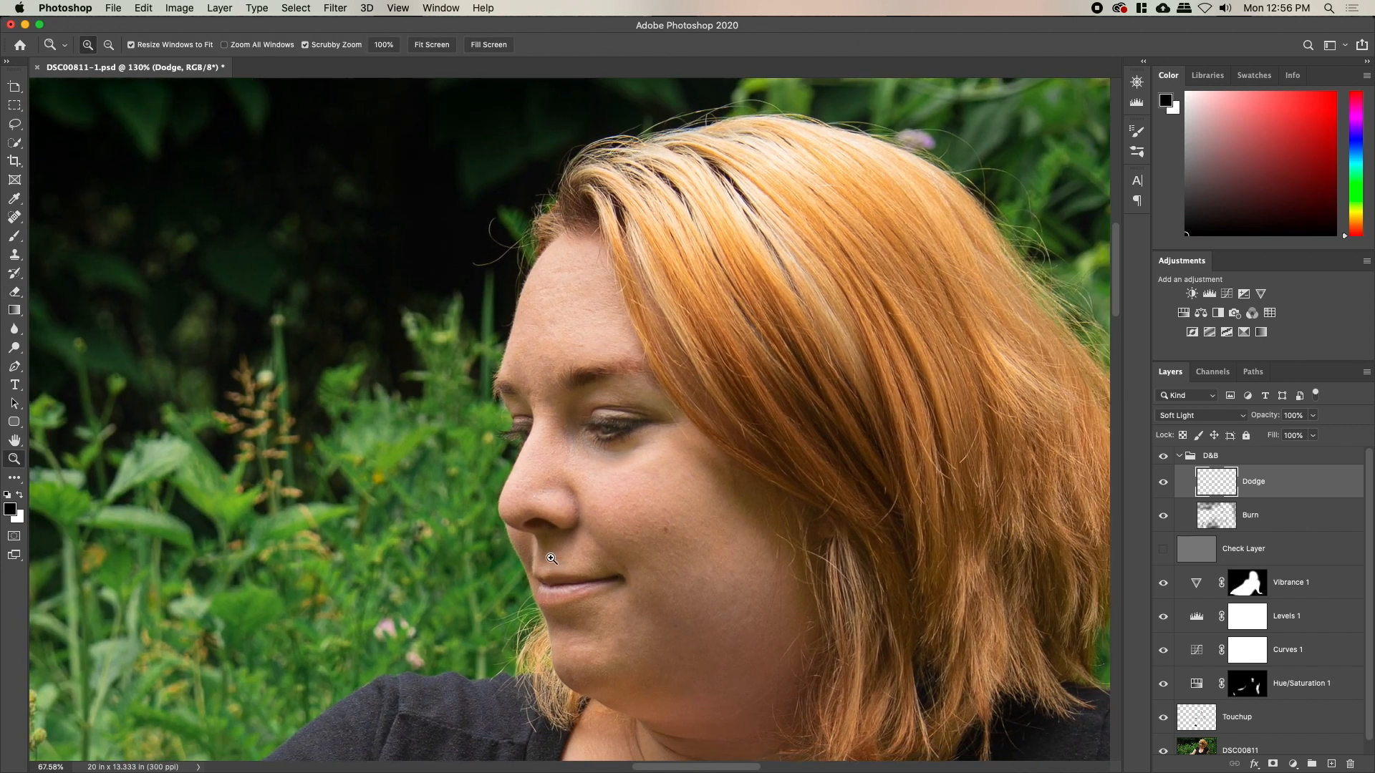
{"action": "left_click_drag", "start_coordinate": [650, 576], "coordinate": [531, 505]}
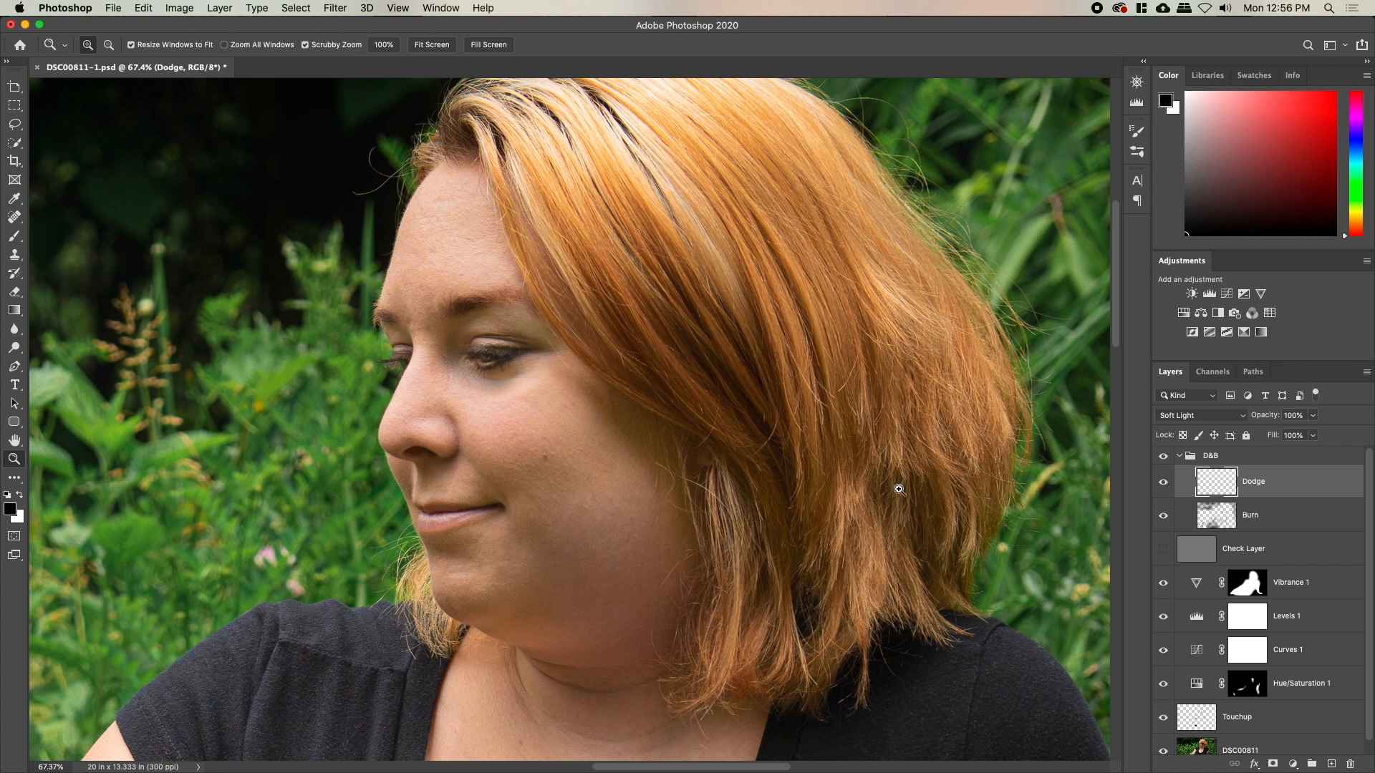
{"action": "left_click", "coordinate": [1249, 522]}
{"action": "key", "text": "b"}
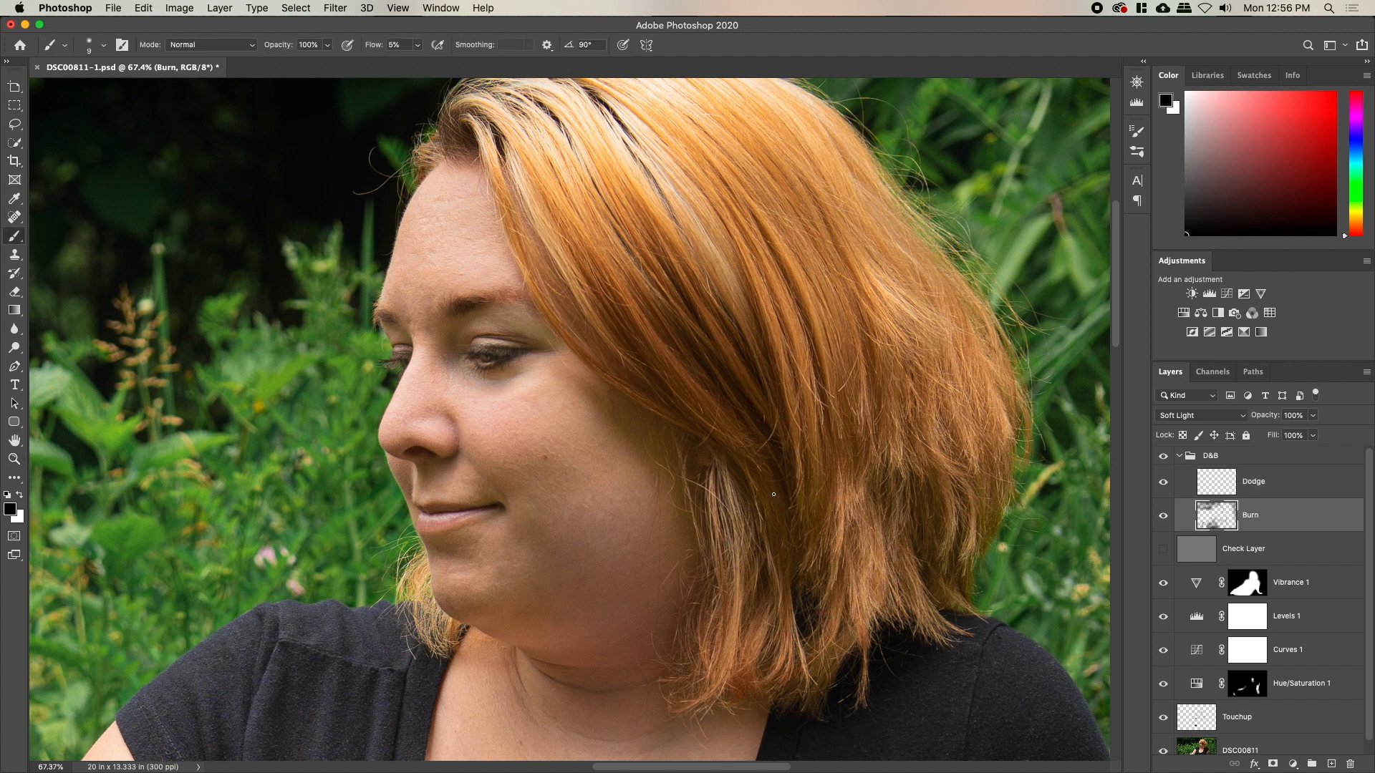
{"action": "key", "text": "bracketright"}
{"action": "key", "text": "bracketright"}
{"action": "key", "text": "bracketright"}
{"action": "key", "text": "bracketright"}
{"action": "key", "text": "bracketright"}
{"action": "key", "text": "bracketright"}
{"action": "key", "text": "bracketright"}
{"action": "key", "text": "bracketright"}
{"action": "mouse_move", "coordinate": [552, 657]}
{"action": "left_mouse_down"}
{"action": "mouse_move", "coordinate": [660, 606]}
{"action": "mouse_move", "coordinate": [656, 586]}
{"action": "mouse_move", "coordinate": [624, 627]}
{"action": "mouse_move", "coordinate": [682, 482]}
{"action": "mouse_move", "coordinate": [670, 580]}
{"action": "mouse_move", "coordinate": [646, 408]}
{"action": "mouse_move", "coordinate": [654, 637]}
{"action": "mouse_move", "coordinate": [648, 403]}
{"action": "left_mouse_up"}
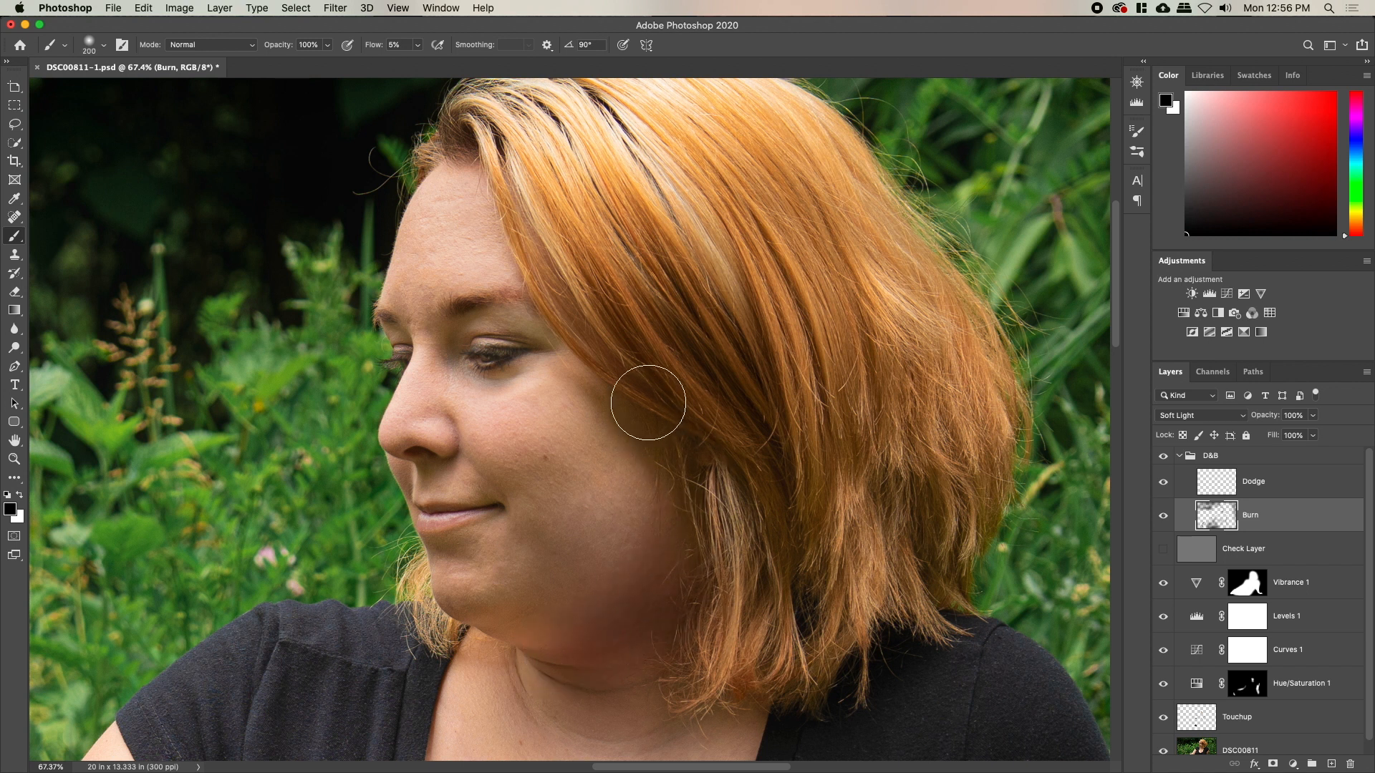
{"action": "key", "text": "bracketright"}
{"action": "key", "text": "bracketright"}
{"action": "key", "text": "bracketright"}
{"action": "key", "text": "bracketleft"}
{"action": "key", "text": "bracketleft"}
{"action": "key", "text": "bracketleft"}
{"action": "key", "text": "bracketleft"}
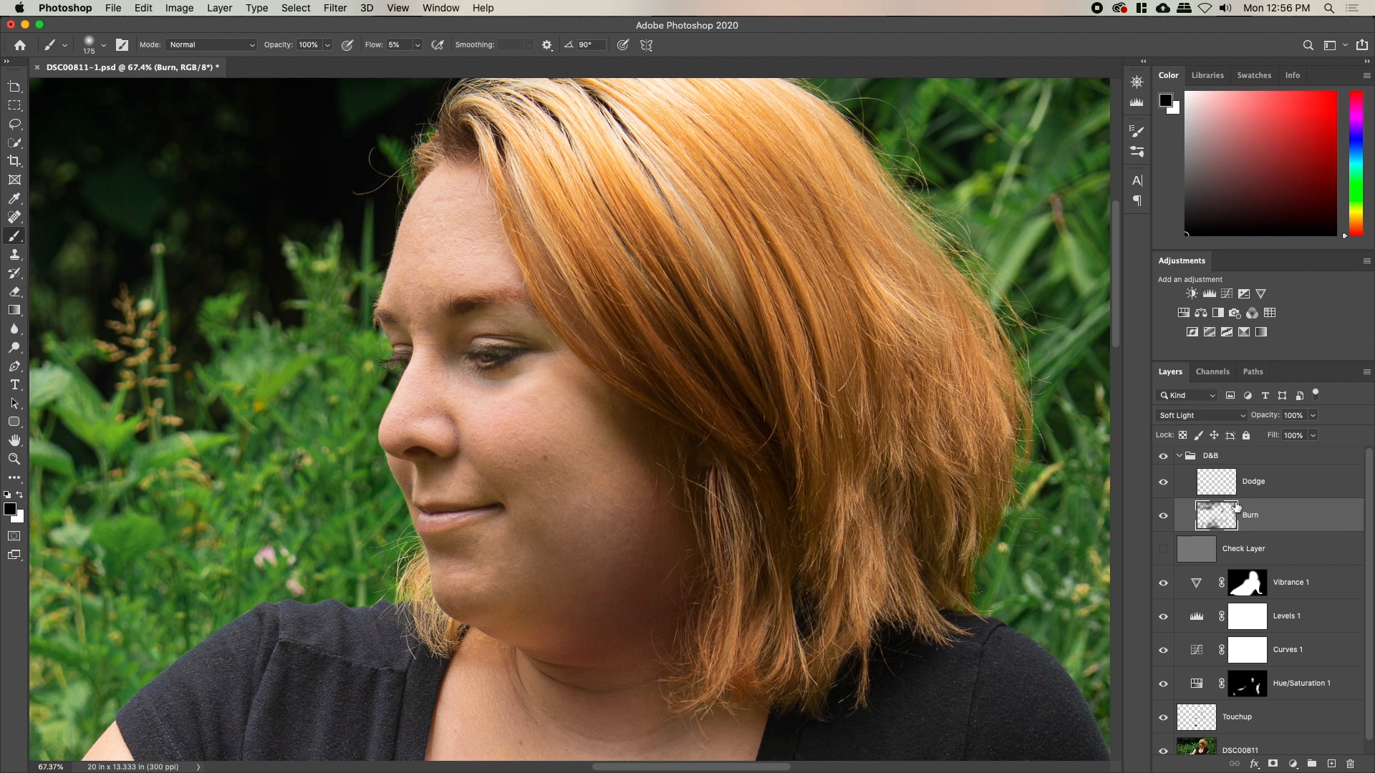
On the Dodge layer, brighten the hair highlight strands with a 100 white brush
{"action": "left_click", "coordinate": [1234, 489]}
{"action": "key", "text": "x"}
{"action": "key", "text": "bracketleft"}
{"action": "key", "text": "bracketleft"}
{"action": "key", "text": "bracketleft"}
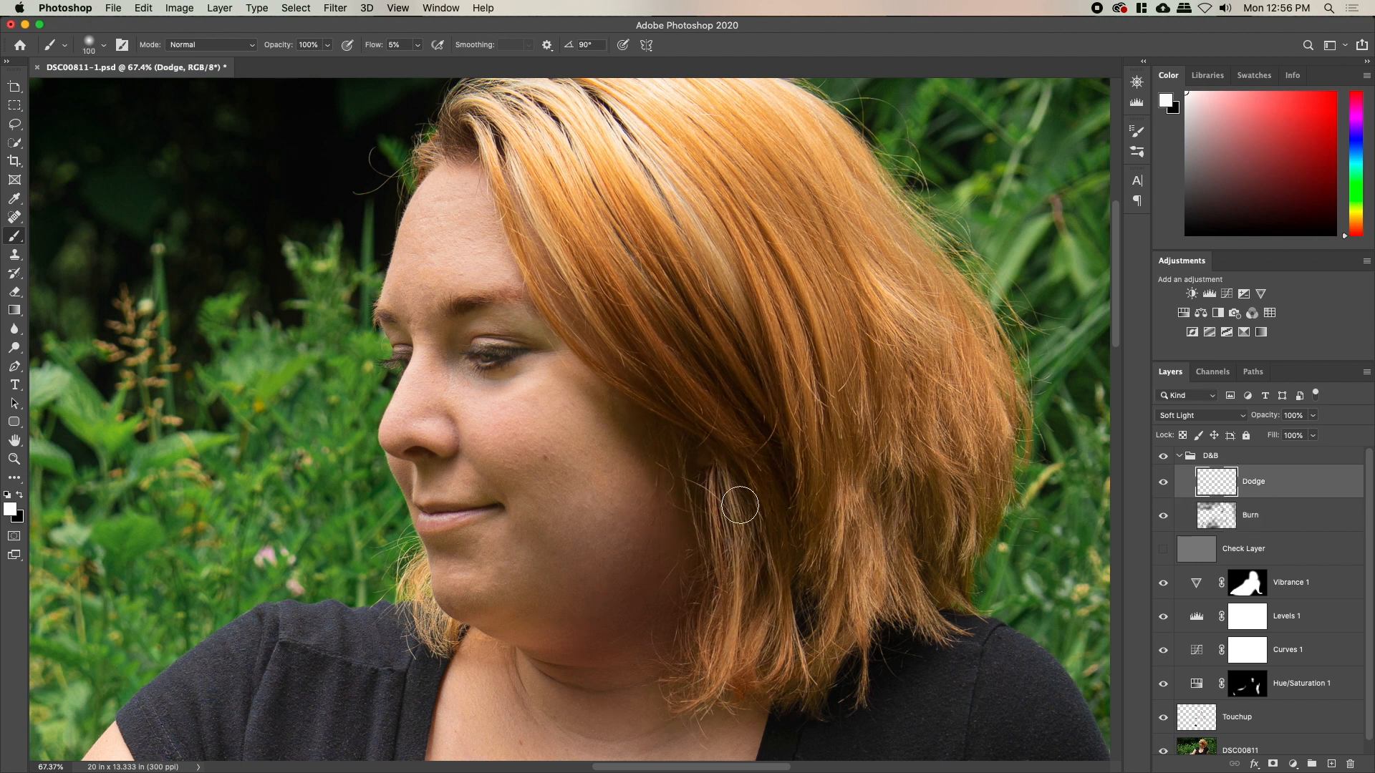
{"action": "left_click_drag", "start_coordinate": [846, 579], "coordinate": [877, 562]}
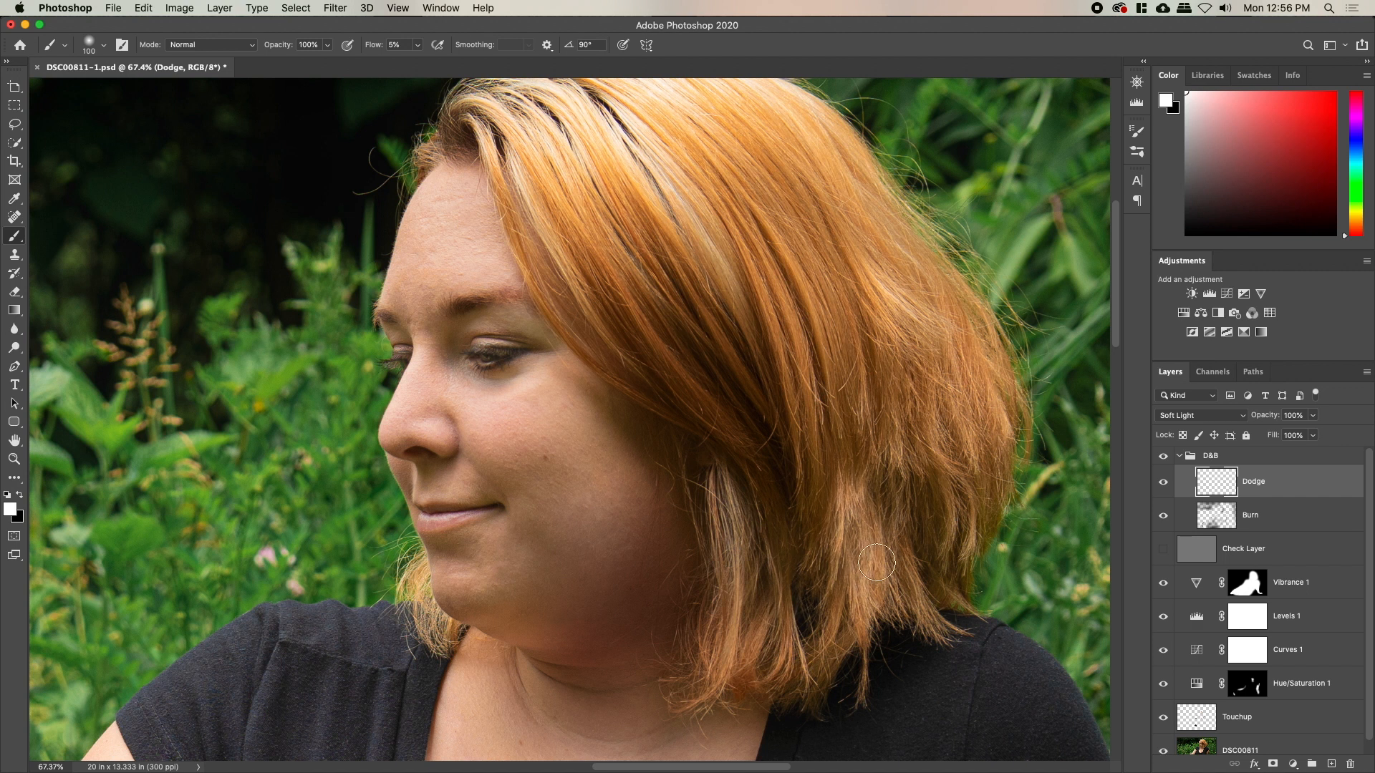
{"action": "mouse_move", "coordinate": [888, 329]}
{"action": "left_mouse_down"}
{"action": "mouse_move", "coordinate": [944, 332]}
{"action": "mouse_move", "coordinate": [1009, 378]}
{"action": "mouse_move", "coordinate": [980, 386]}
{"action": "mouse_move", "coordinate": [1011, 426]}
{"action": "left_mouse_up"}
{"action": "mouse_move", "coordinate": [921, 340]}
{"action": "left_mouse_down"}
{"action": "mouse_move", "coordinate": [954, 506]}
{"action": "mouse_move", "coordinate": [974, 535]}
{"action": "left_mouse_up"}
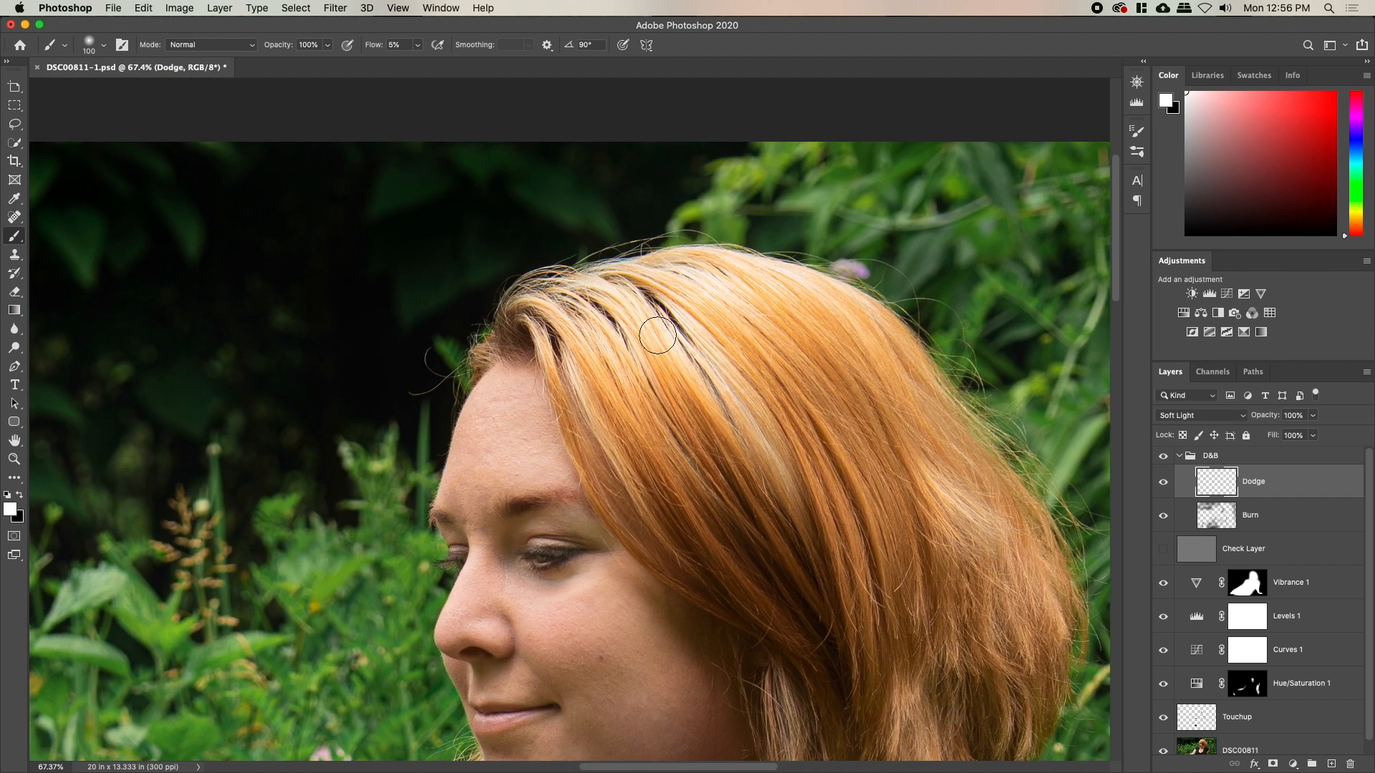
{"action": "mouse_move", "coordinate": [659, 282]}
{"action": "left_mouse_down"}
{"action": "mouse_move", "coordinate": [692, 264]}
{"action": "mouse_move", "coordinate": [628, 267]}
{"action": "mouse_move", "coordinate": [830, 286]}
{"action": "mouse_move", "coordinate": [811, 306]}
{"action": "mouse_move", "coordinate": [651, 288]}
{"action": "mouse_move", "coordinate": [717, 328]}
{"action": "mouse_move", "coordinate": [758, 454]}
{"action": "left_mouse_up"}
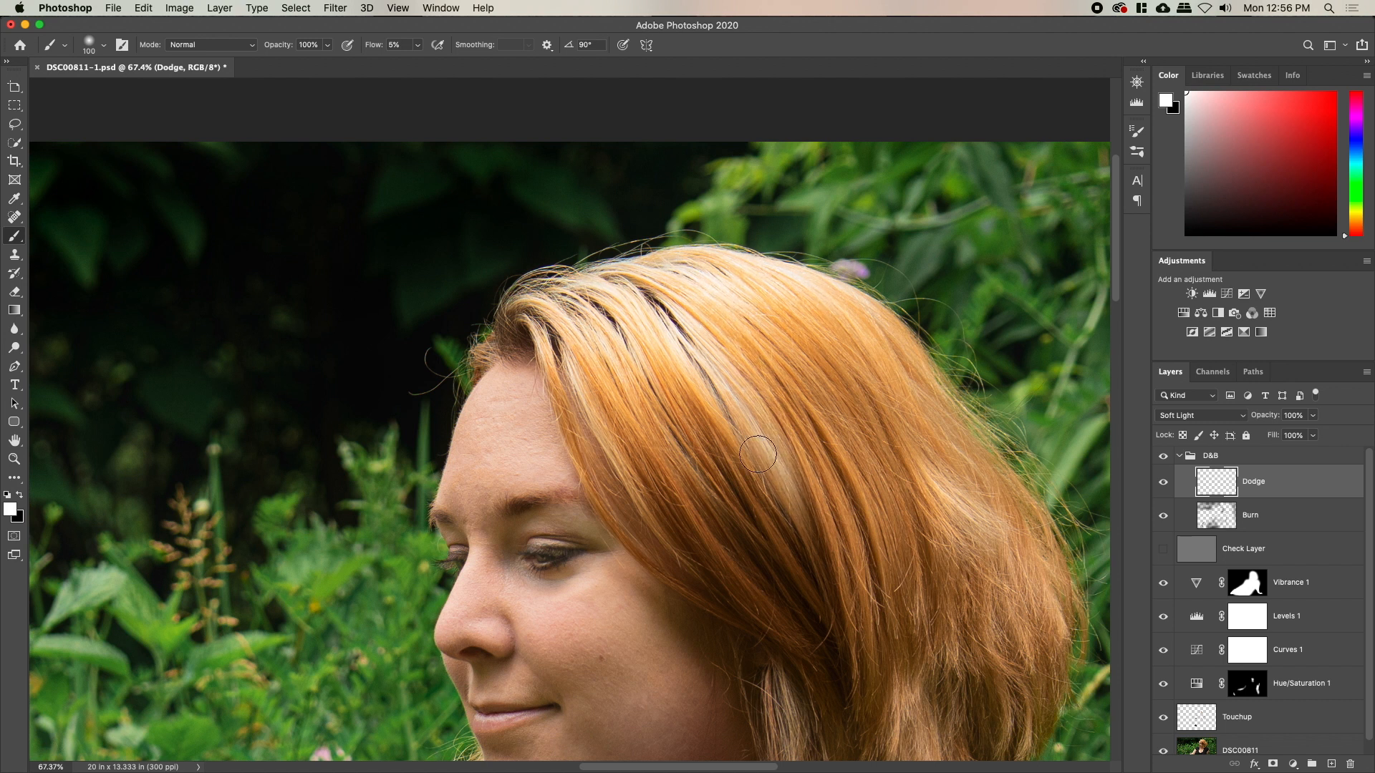
{"action": "mouse_move", "coordinate": [841, 432]}
{"action": "left_mouse_down"}
{"action": "mouse_move", "coordinate": [838, 400]}
{"action": "mouse_move", "coordinate": [915, 432]}
{"action": "mouse_move", "coordinate": [918, 376]}
{"action": "left_mouse_up"}
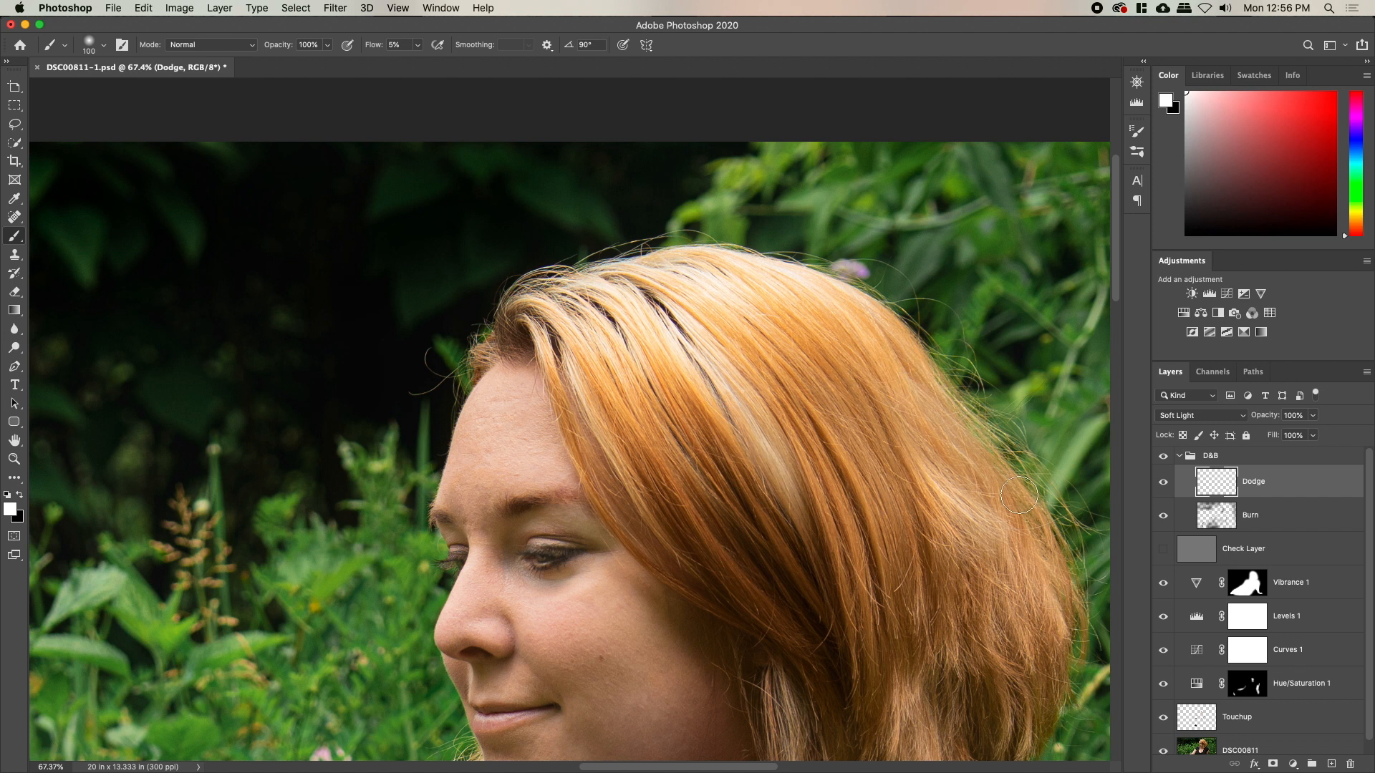
{"action": "scroll", "coordinate": [1002, 494], "scroll_direction": "down", "scroll_amount": 5}
{"action": "scroll", "coordinate": [1003, 494], "scroll_direction": "right", "scroll_amount": 4}
{"action": "mouse_move", "coordinate": [853, 537]}
{"action": "left_mouse_down"}
{"action": "mouse_move", "coordinate": [857, 521]}
{"action": "mouse_move", "coordinate": [828, 606]}
{"action": "mouse_move", "coordinate": [749, 673]}
{"action": "left_mouse_up"}
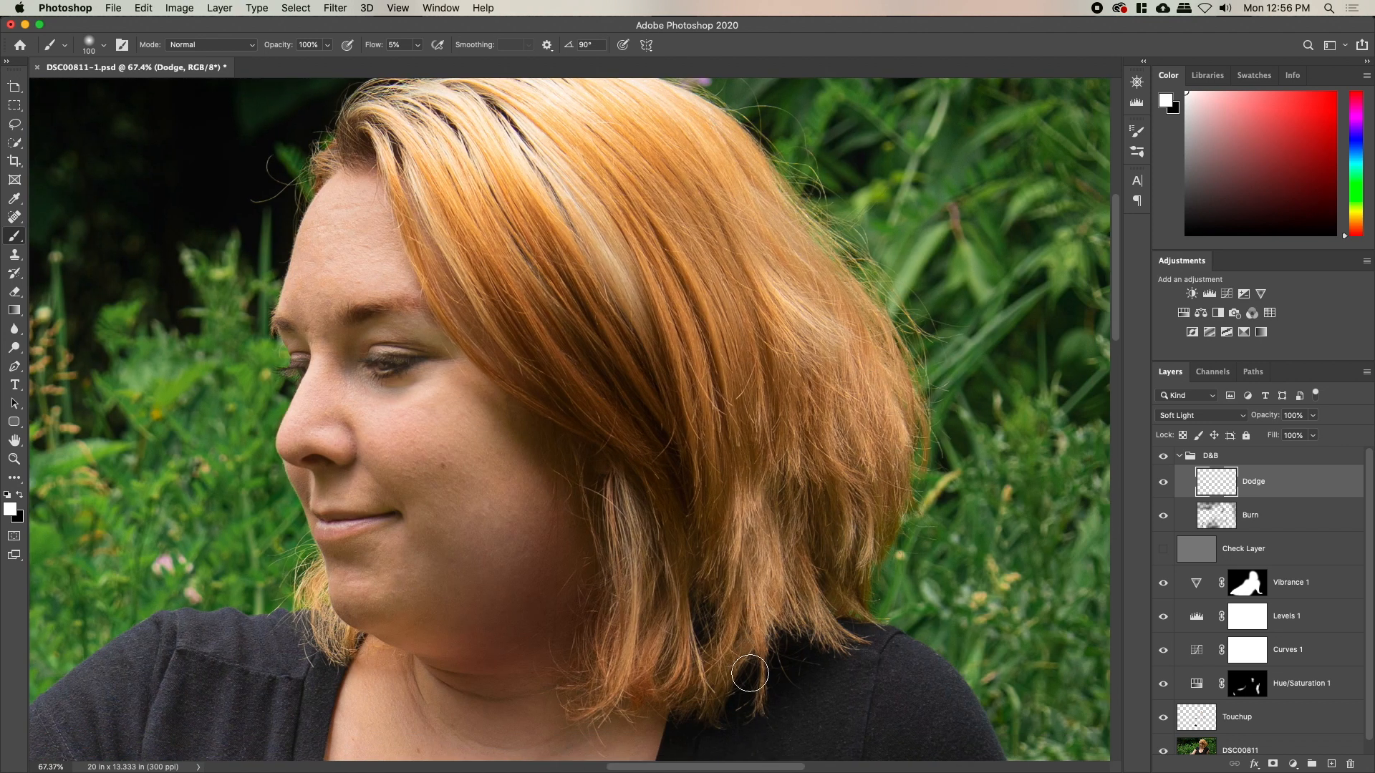
{"action": "key", "text": "bracketleft"}
{"action": "key", "text": "bracketleft"}
{"action": "key", "text": "bracketleft"}
{"action": "key", "text": "bracketleft"}
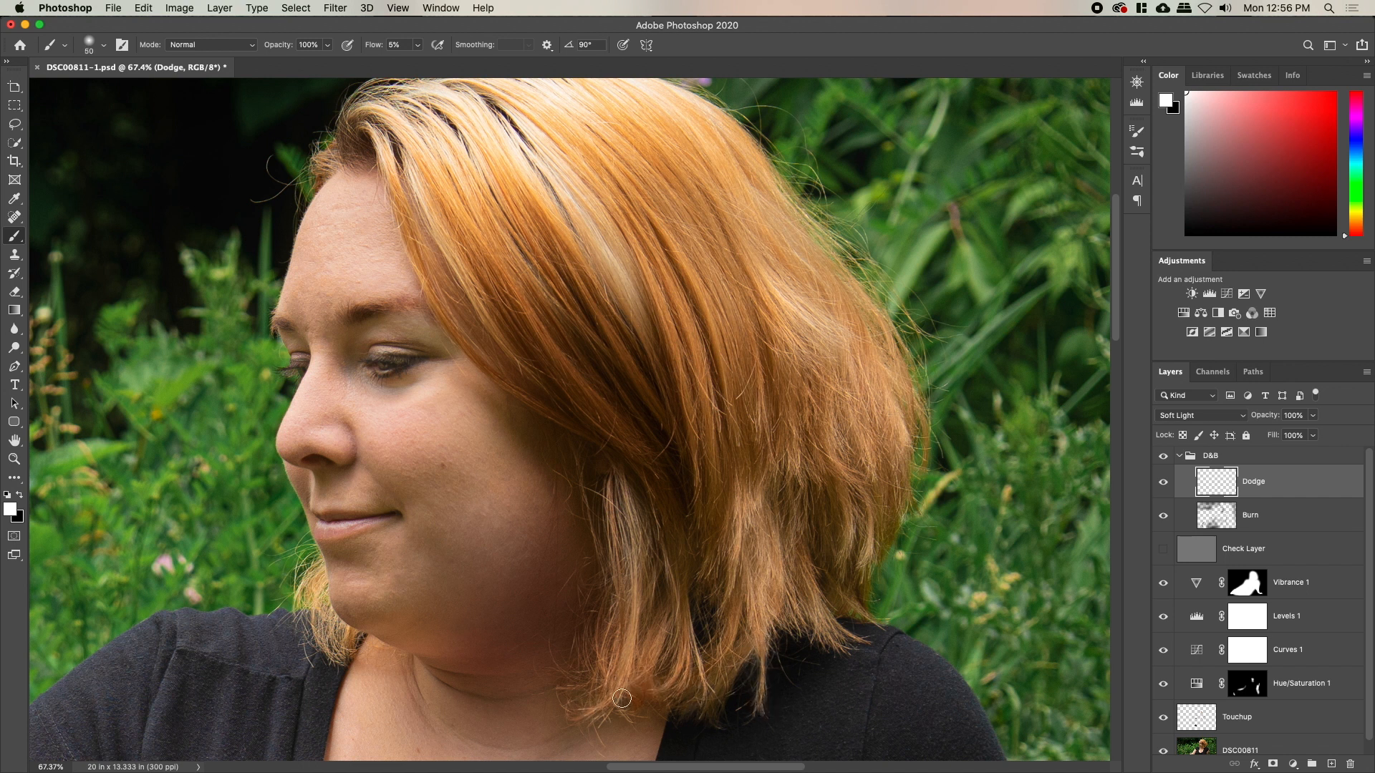
{"action": "left_click_drag", "start_coordinate": [456, 564], "coordinate": [554, 379]}
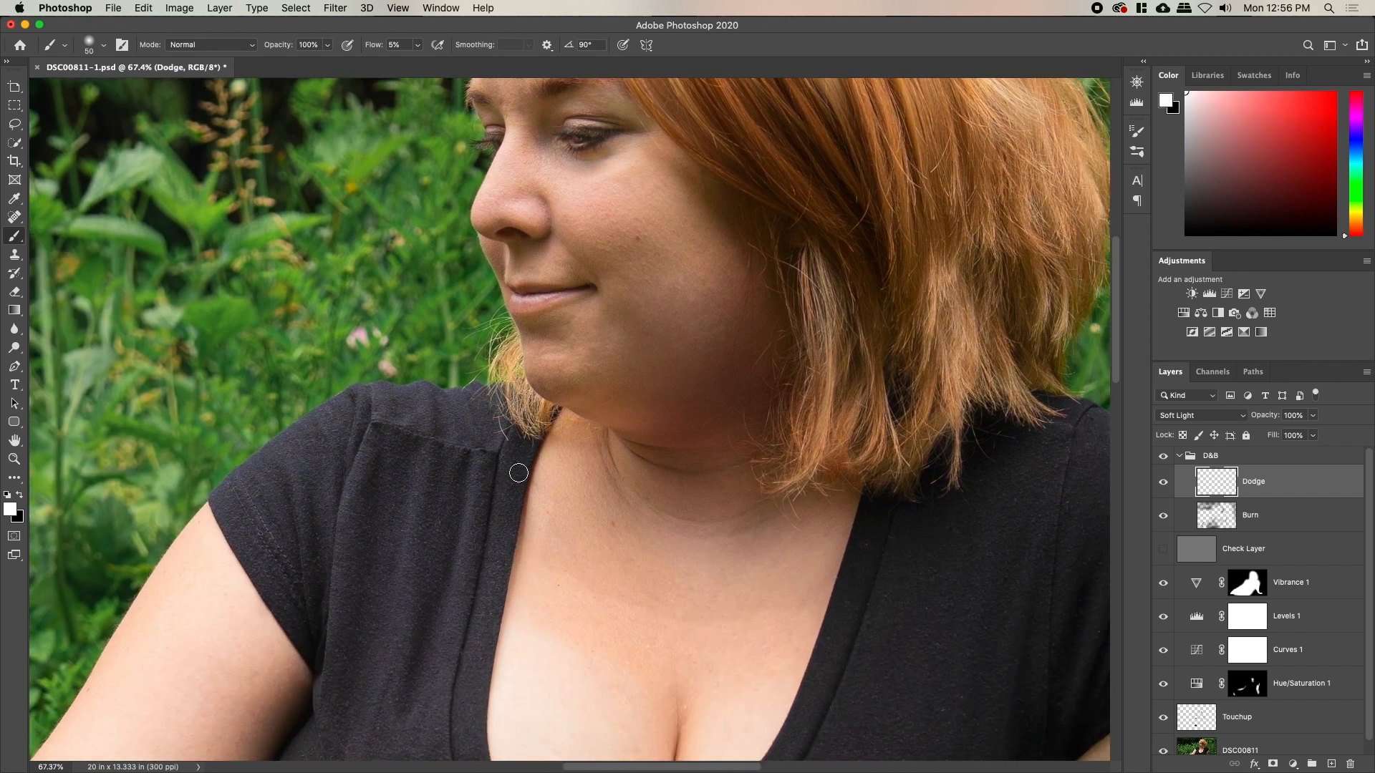
{"action": "key", "text": "bracketright"}
{"action": "key", "text": "bracketright"}
{"action": "key", "text": "bracketright"}
{"action": "key", "text": "bracketright"}
{"action": "key", "text": "bracketright"}
{"action": "key", "text": "bracketright"}
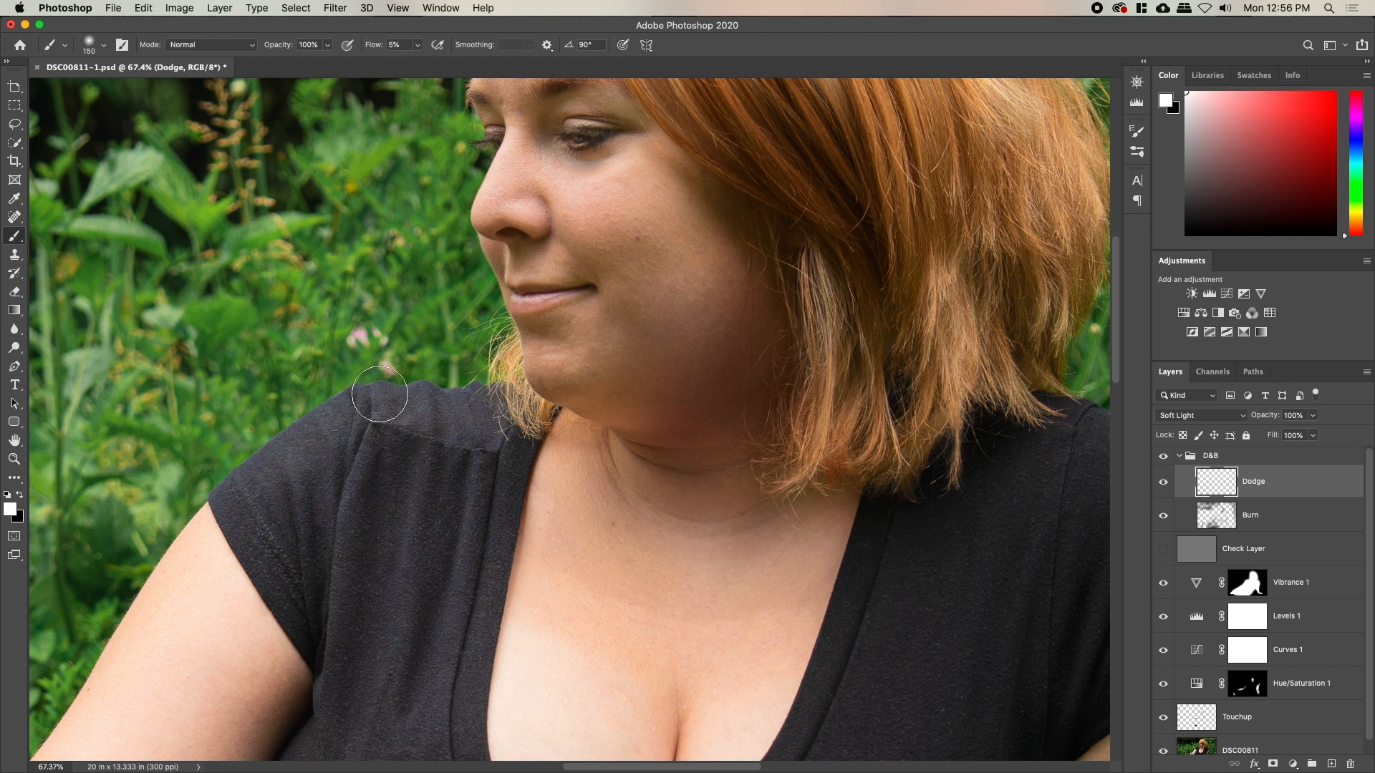
{"action": "left_click_drag", "start_coordinate": [769, 567], "coordinate": [348, 431]}
{"action": "key", "text": "bracketright"}
{"action": "key", "text": "bracketright"}
{"action": "key", "text": "bracketright"}
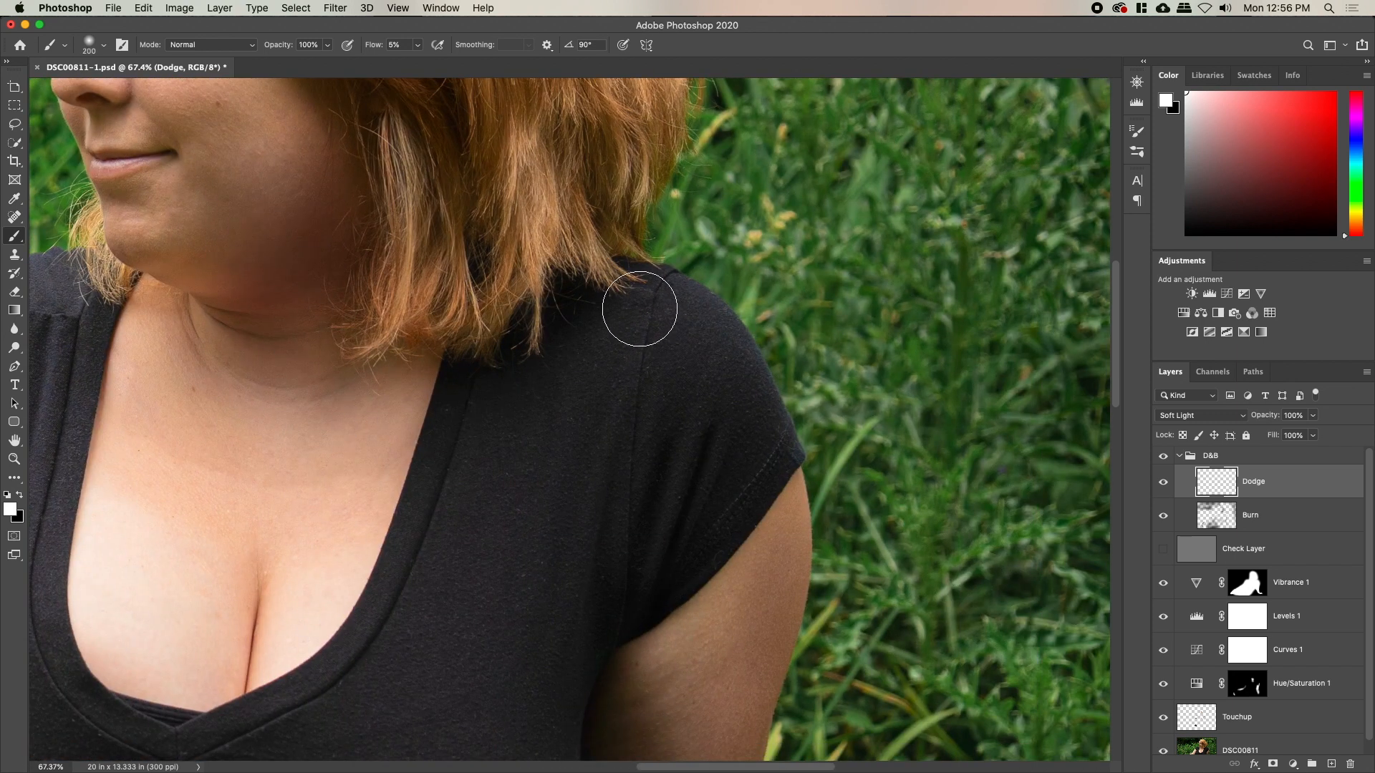
{"action": "key", "text": "bracketleft"}
{"action": "key", "text": "bracketleft"}
{"action": "key", "text": "bracketleft"}
{"action": "key", "text": "bracketleft"}
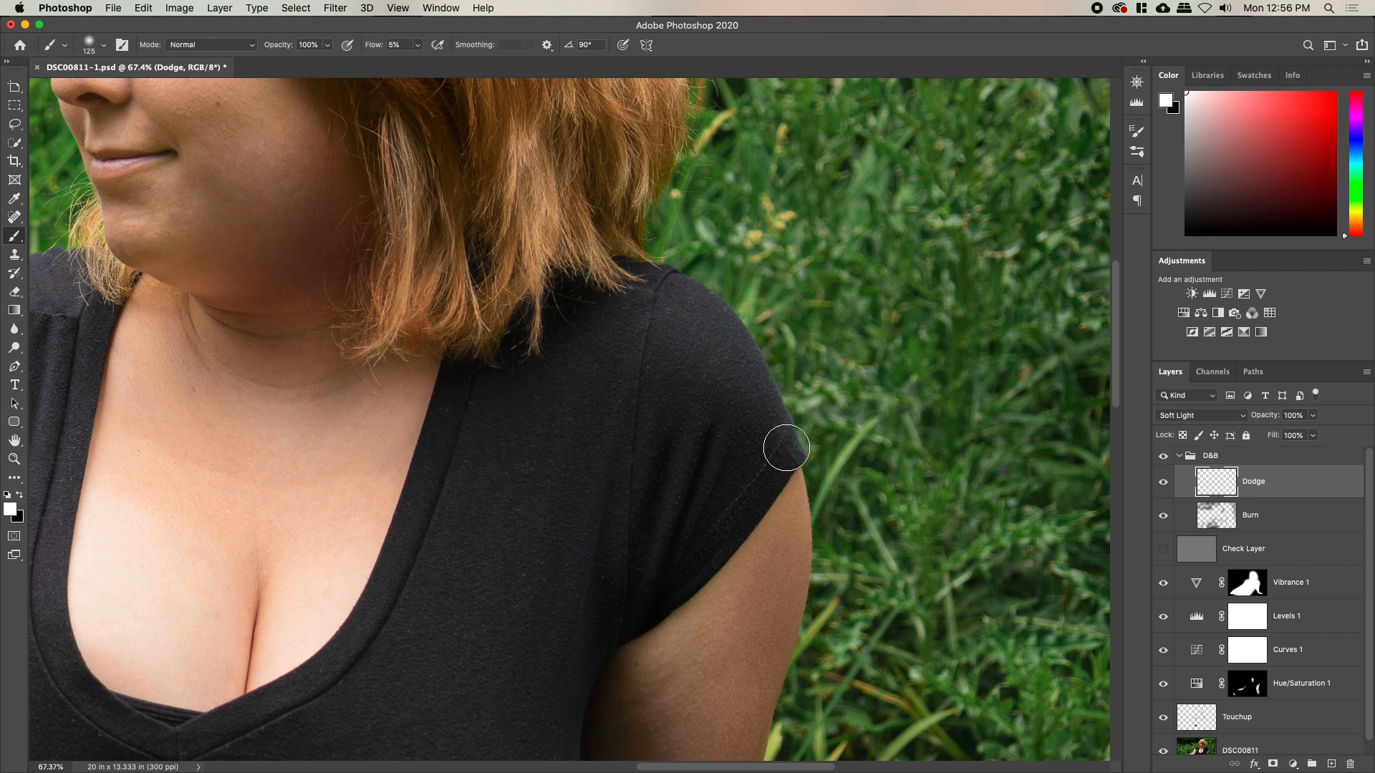
{"action": "left_click_drag", "start_coordinate": [754, 570], "coordinate": [755, 355]}
{"action": "key", "text": "bracketright"}
{"action": "key", "text": "bracketright"}
{"action": "key", "text": "bracketright"}
{"action": "key", "text": "bracketright"}
{"action": "key", "text": "bracketright"}
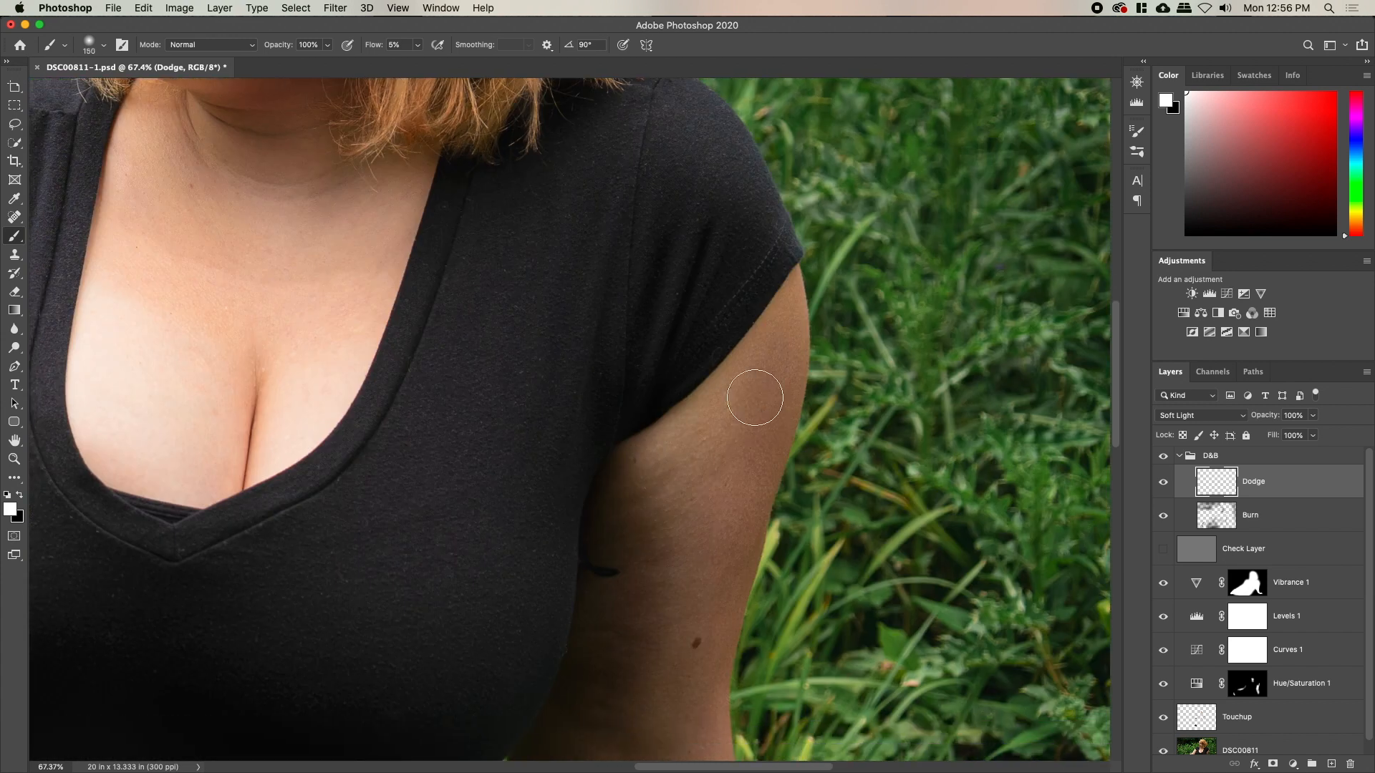
{"action": "left_click_drag", "start_coordinate": [687, 573], "coordinate": [713, 363]}
{"action": "key", "text": "bracketleft"}
{"action": "left_click_drag", "start_coordinate": [676, 630], "coordinate": [668, 476]}
{"action": "left_click_drag", "start_coordinate": [744, 656], "coordinate": [702, 541]}
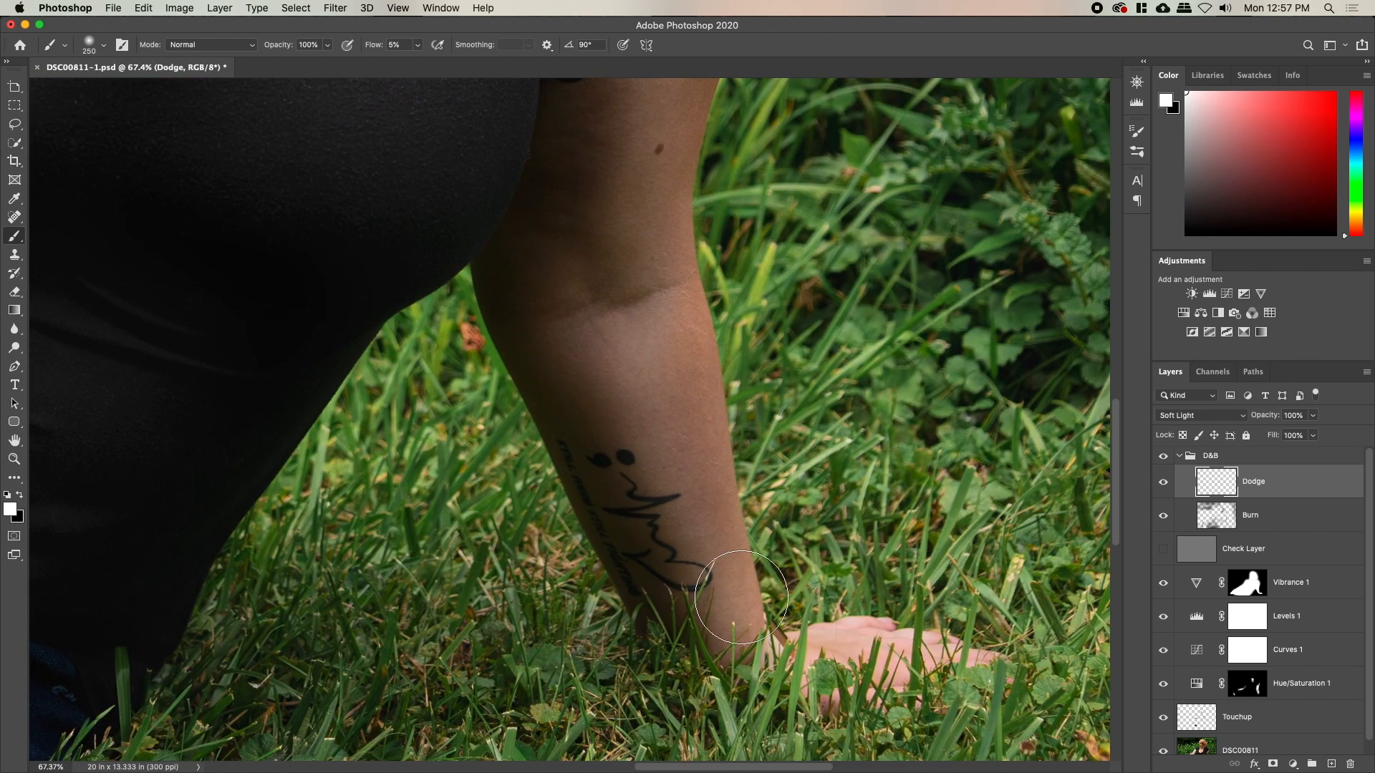
{"action": "left_click_drag", "start_coordinate": [676, 401], "coordinate": [862, 752]}
{"action": "left_click_drag", "start_coordinate": [774, 405], "coordinate": [979, 614]}
{"action": "left_click_drag", "start_coordinate": [791, 459], "coordinate": [784, 550]}
{"action": "key", "text": "bracketright"}
{"action": "key", "text": "bracketright"}
{"action": "key", "text": "bracketright"}
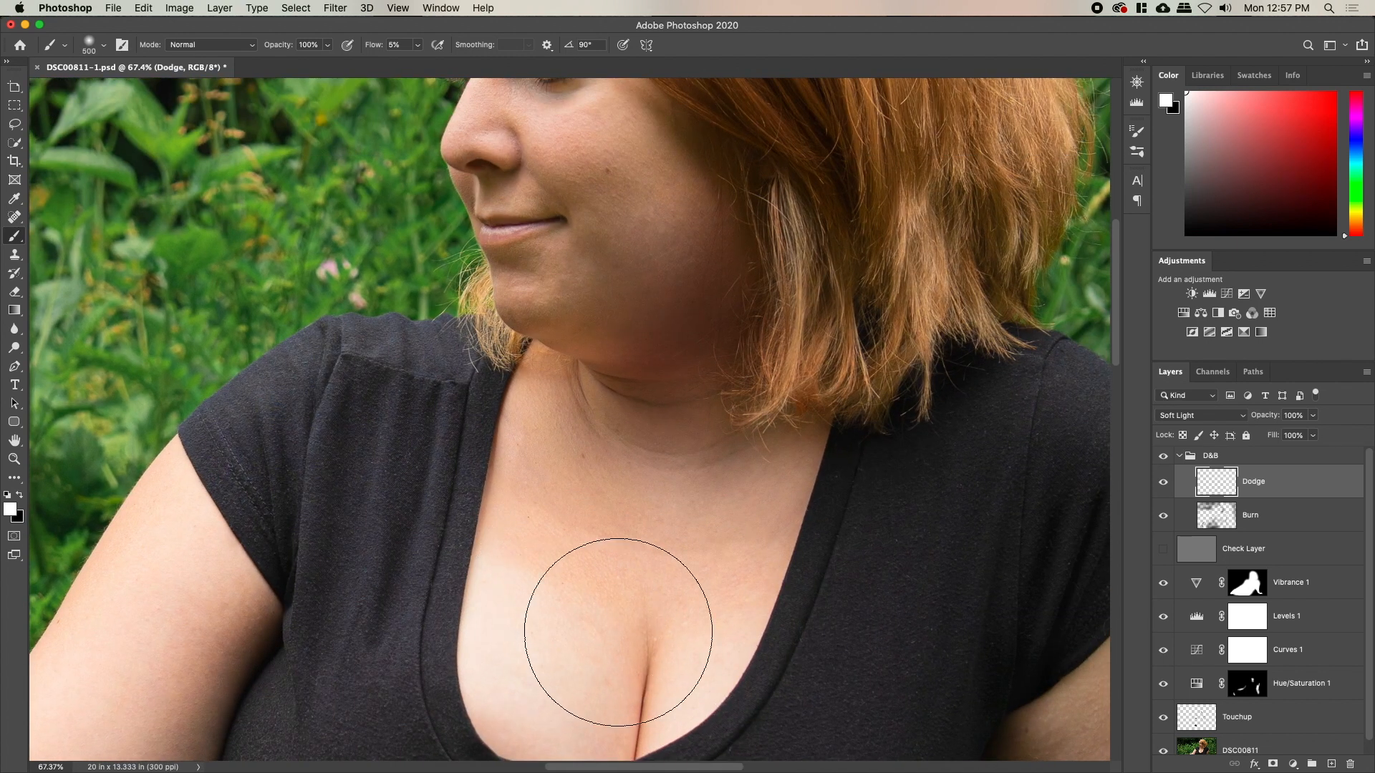
Zoom out and toggle the D&B group off and on to compare, then zoom into the face
{"action": "key", "text": "z"}
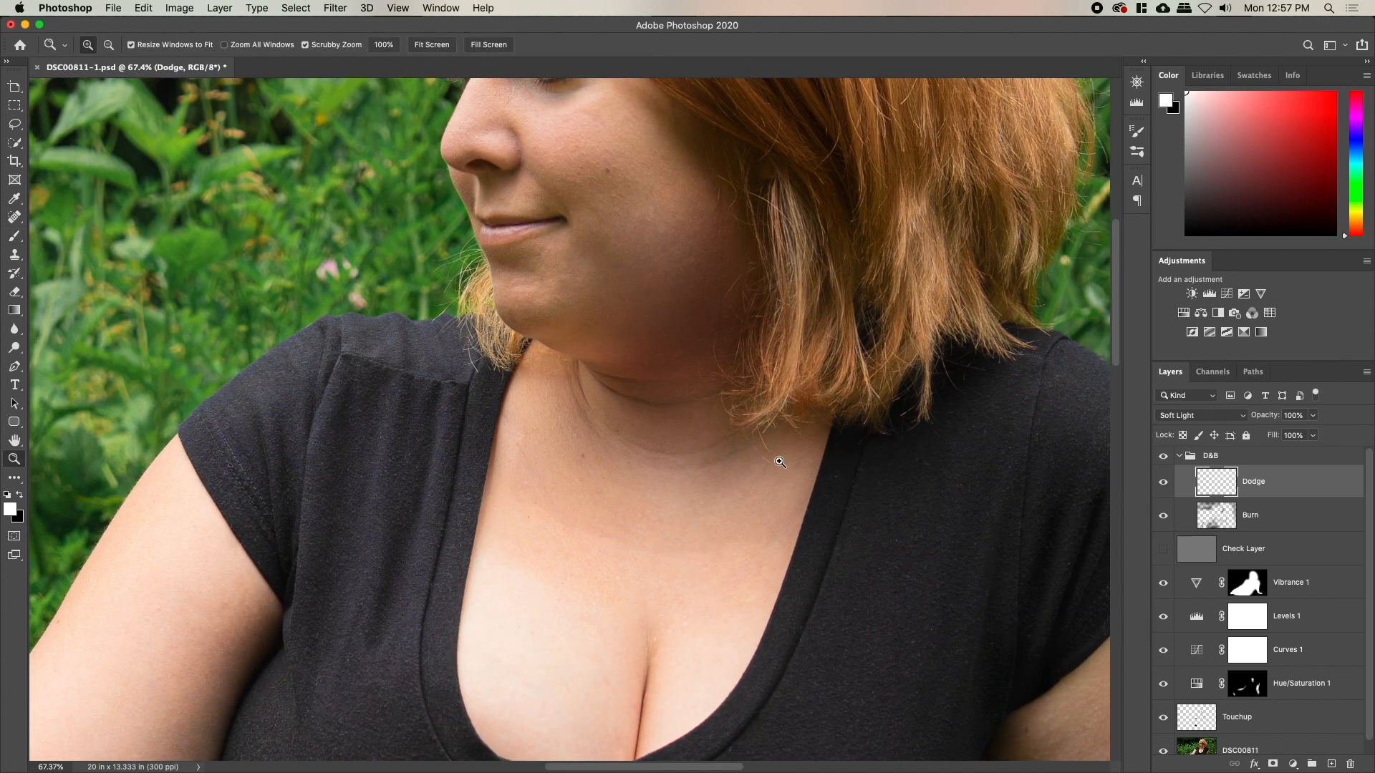
{"action": "left_click_drag", "start_coordinate": [777, 458], "coordinate": [742, 465]}
{"action": "left_click", "coordinate": [1163, 459]}
{"action": "left_click", "coordinate": [1162, 459]}
{"action": "left_click", "coordinate": [1162, 459]}
{"action": "left_click", "coordinate": [1163, 459]}
{"action": "left_click", "coordinate": [1163, 459]}
{"action": "left_click", "coordinate": [1163, 459]}
{"action": "left_click_drag", "start_coordinate": [795, 306], "coordinate": [809, 443]}
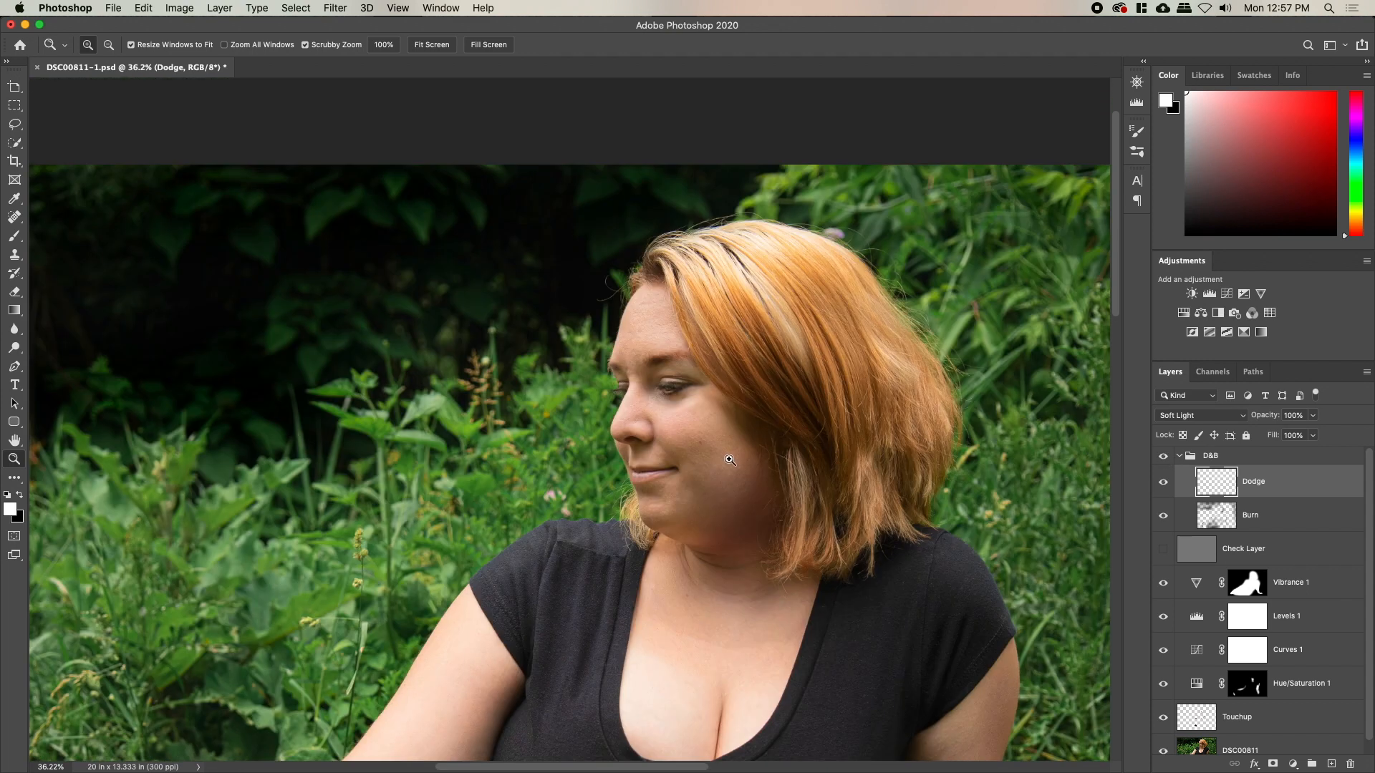
{"action": "left_click_drag", "start_coordinate": [694, 373], "coordinate": [745, 365]}
Burn the brow and forehead with a small black brush, erasing back overdone spots
{"action": "left_click", "coordinate": [1225, 519]}
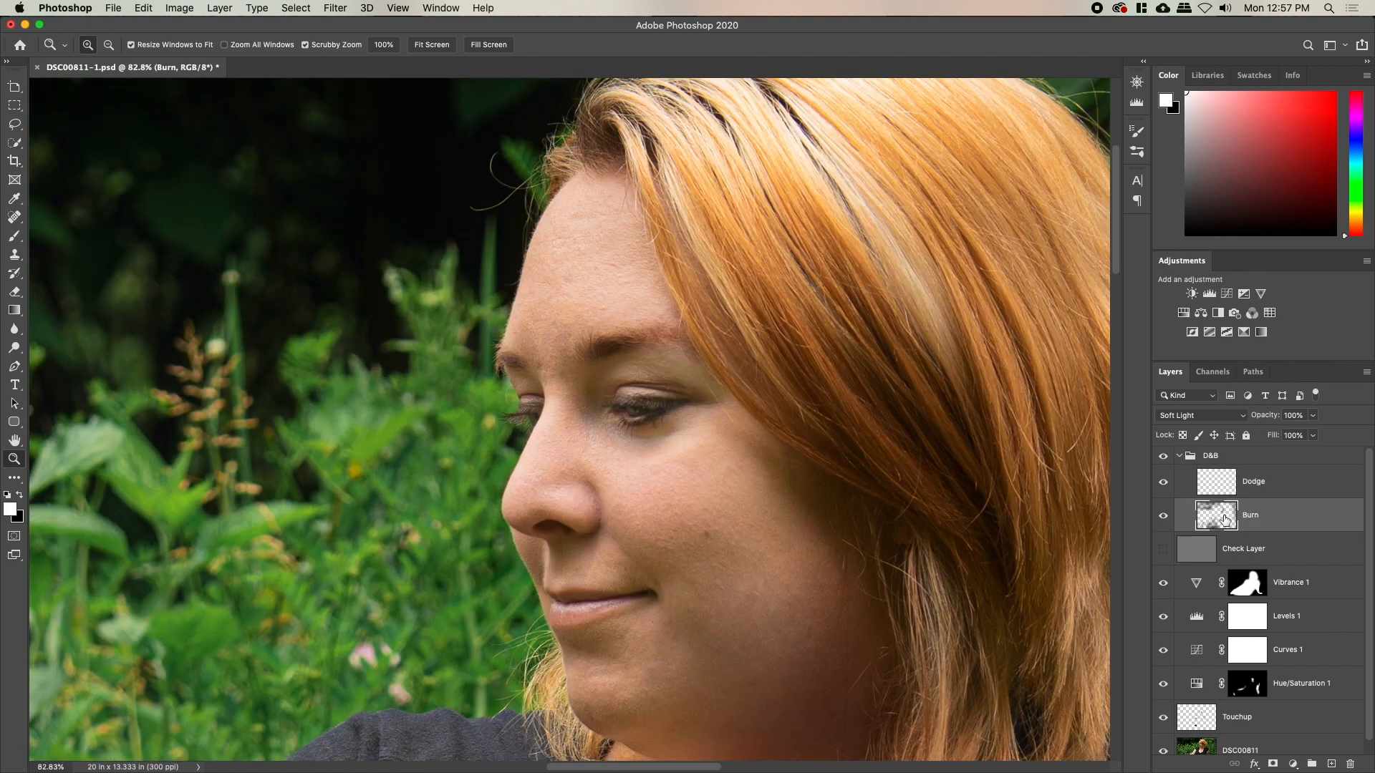
{"action": "key", "text": "b"}
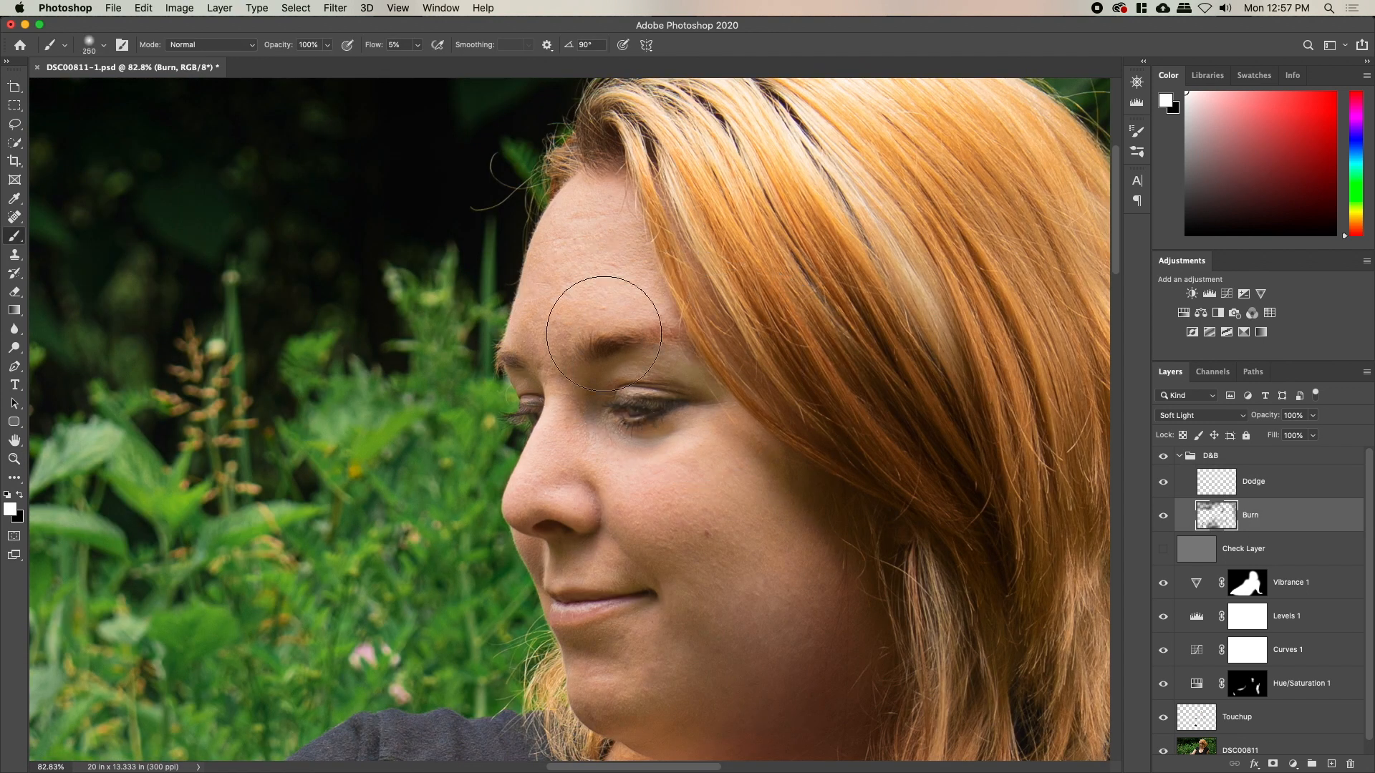
{"action": "key", "text": "x"}
{"action": "key", "text": "bracketleft"}
{"action": "key", "text": "bracketleft"}
{"action": "key", "text": "bracketleft"}
{"action": "key", "text": "bracketleft"}
{"action": "key", "text": "bracketleft"}
{"action": "key", "text": "e"}
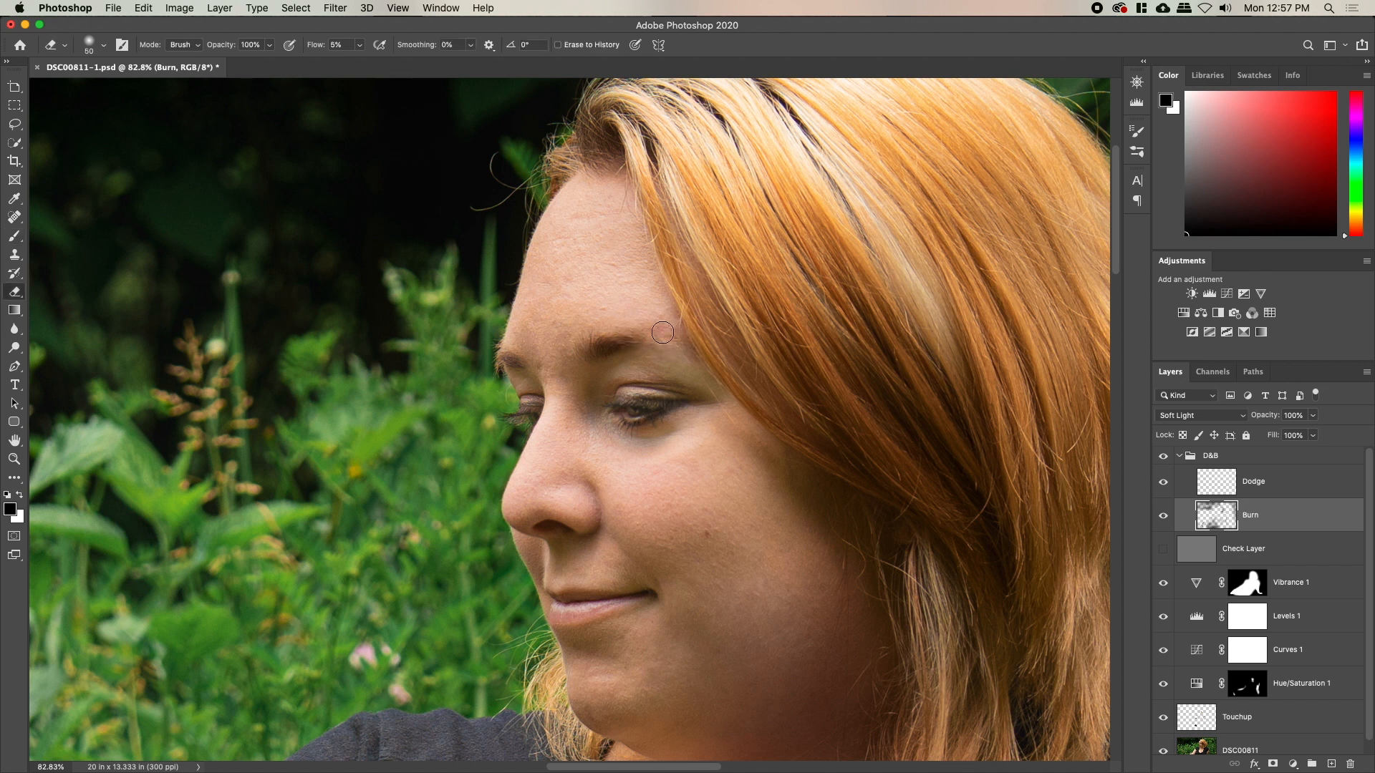
{"action": "key", "text": "b"}
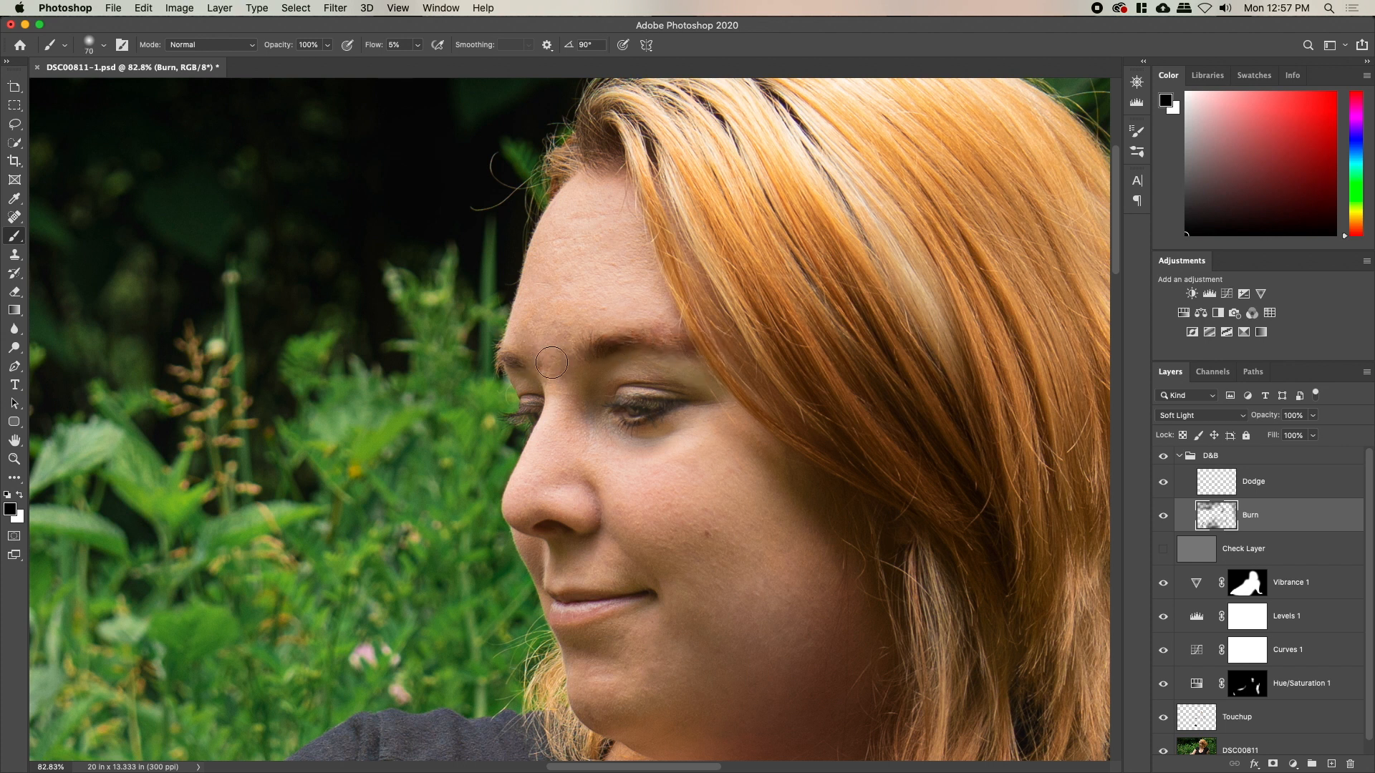
{"action": "key", "text": "e"}
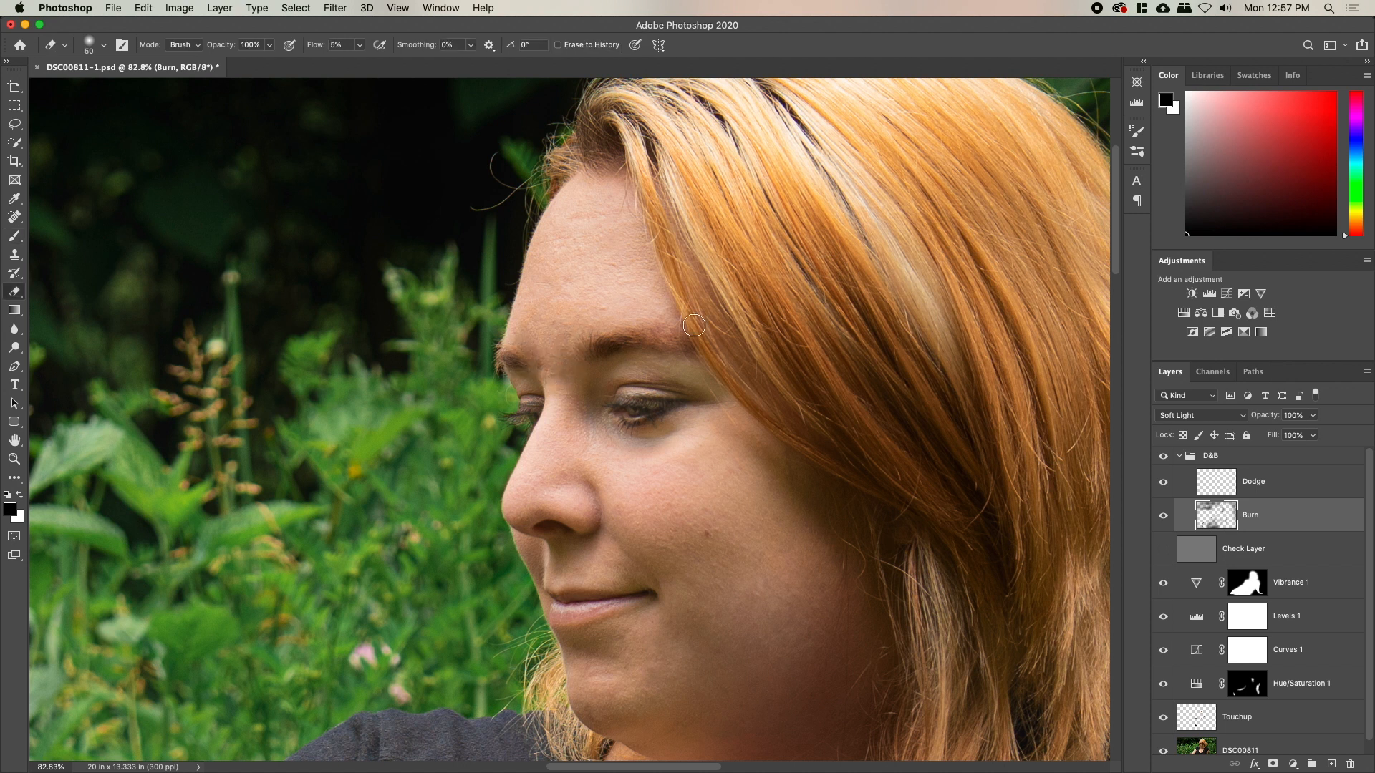
{"action": "key", "text": "z"}
{"action": "left_click_drag", "start_coordinate": [802, 438], "coordinate": [761, 436]}
{"action": "left_click_drag", "start_coordinate": [753, 513], "coordinate": [700, 475]}
{"action": "key", "text": "b"}
{"action": "left_click", "coordinate": [1185, 494]}
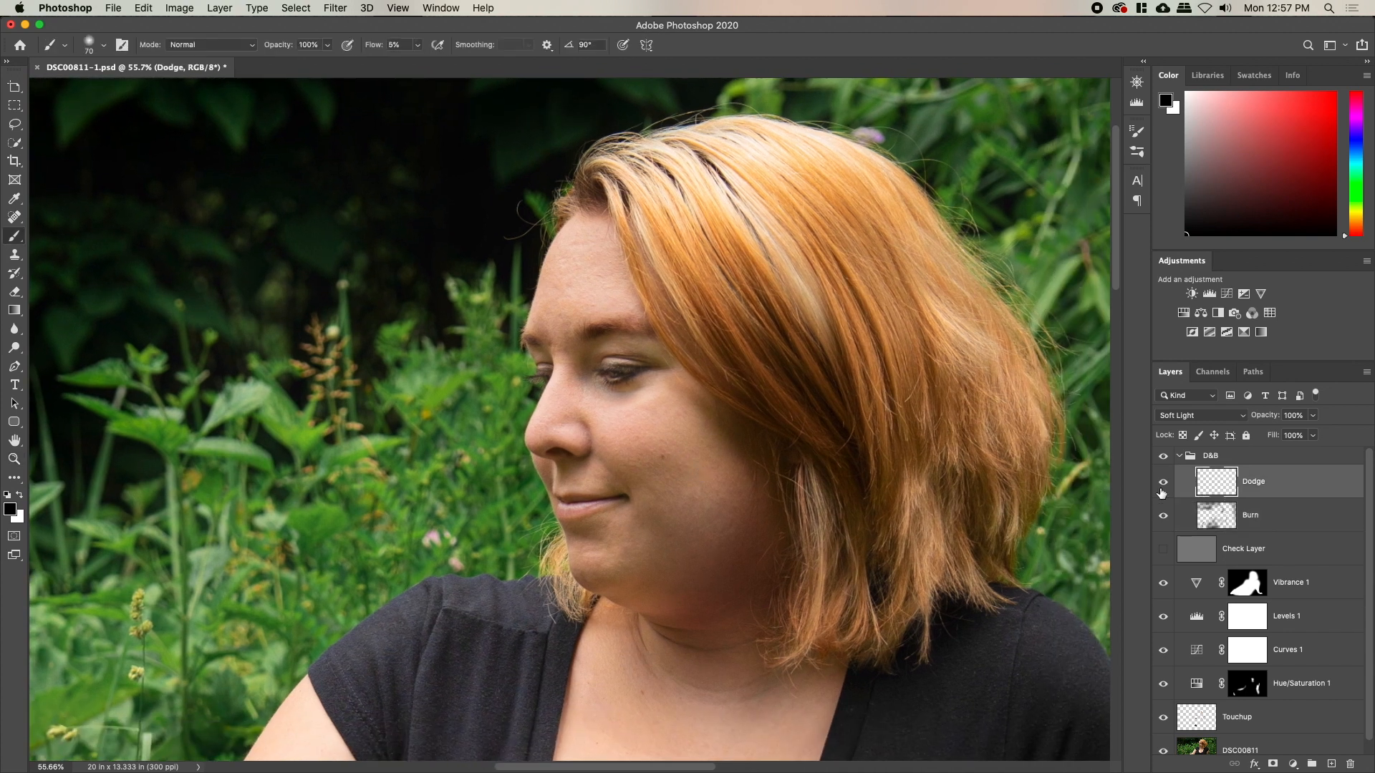
{"action": "key", "text": "bracketright"}
{"action": "key", "text": "bracketright"}
{"action": "key", "text": "bracketright"}
{"action": "key", "text": "bracketright"}
{"action": "key", "text": "bracketright"}
{"action": "key", "text": "x"}
{"action": "key", "text": "bracketright"}
{"action": "key", "text": "bracketright"}
{"action": "key", "text": "bracketright"}
{"action": "key", "text": "bracketleft"}
{"action": "key", "text": "bracketleft"}
{"action": "key", "text": "bracketleft"}
{"action": "key", "text": "bracketleft"}
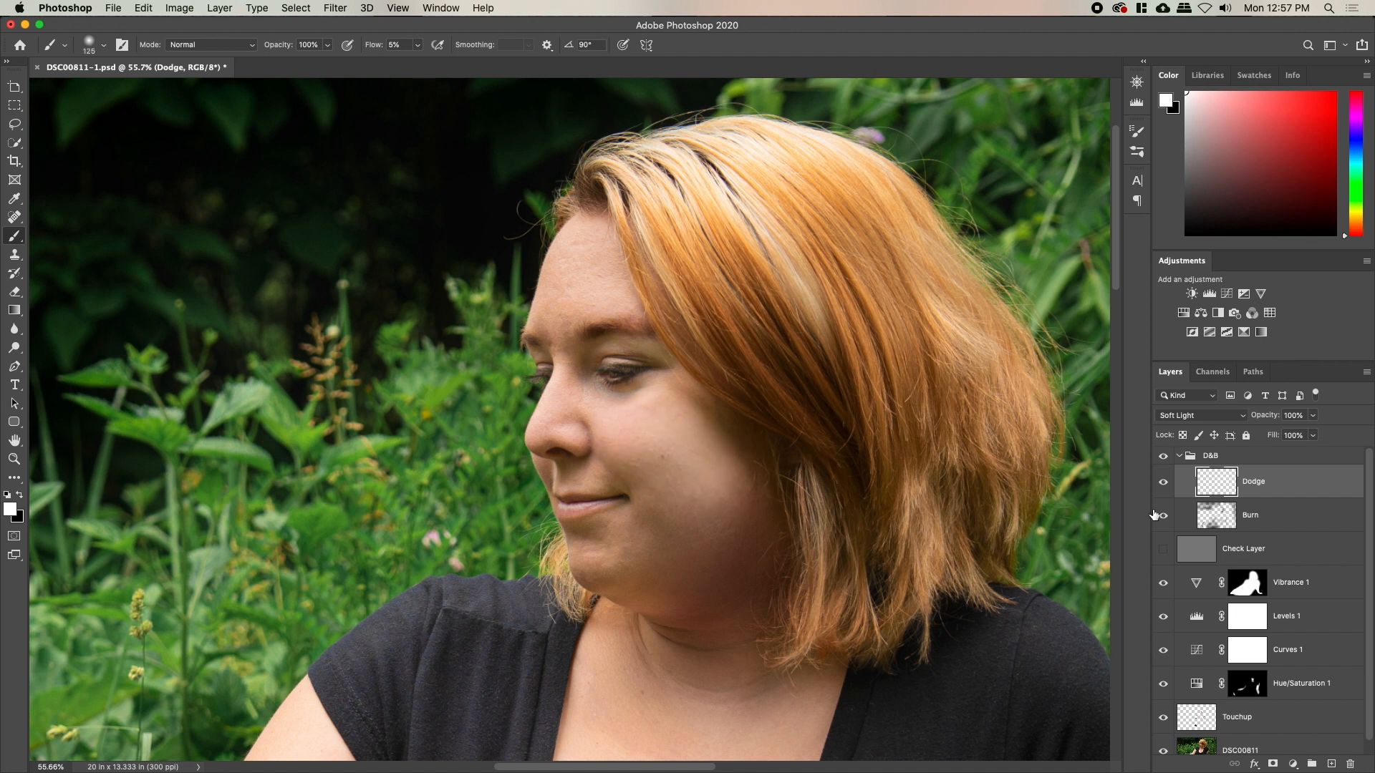
{"action": "left_click", "coordinate": [1164, 459]}
{"action": "left_click", "coordinate": [1164, 459]}
{"action": "left_click", "coordinate": [1165, 458]}
{"action": "left_click", "coordinate": [1164, 459]}
{"action": "key", "text": "z"}
{"action": "left_click_drag", "start_coordinate": [592, 499], "coordinate": [653, 497]}
{"action": "left_click", "coordinate": [1249, 456]}
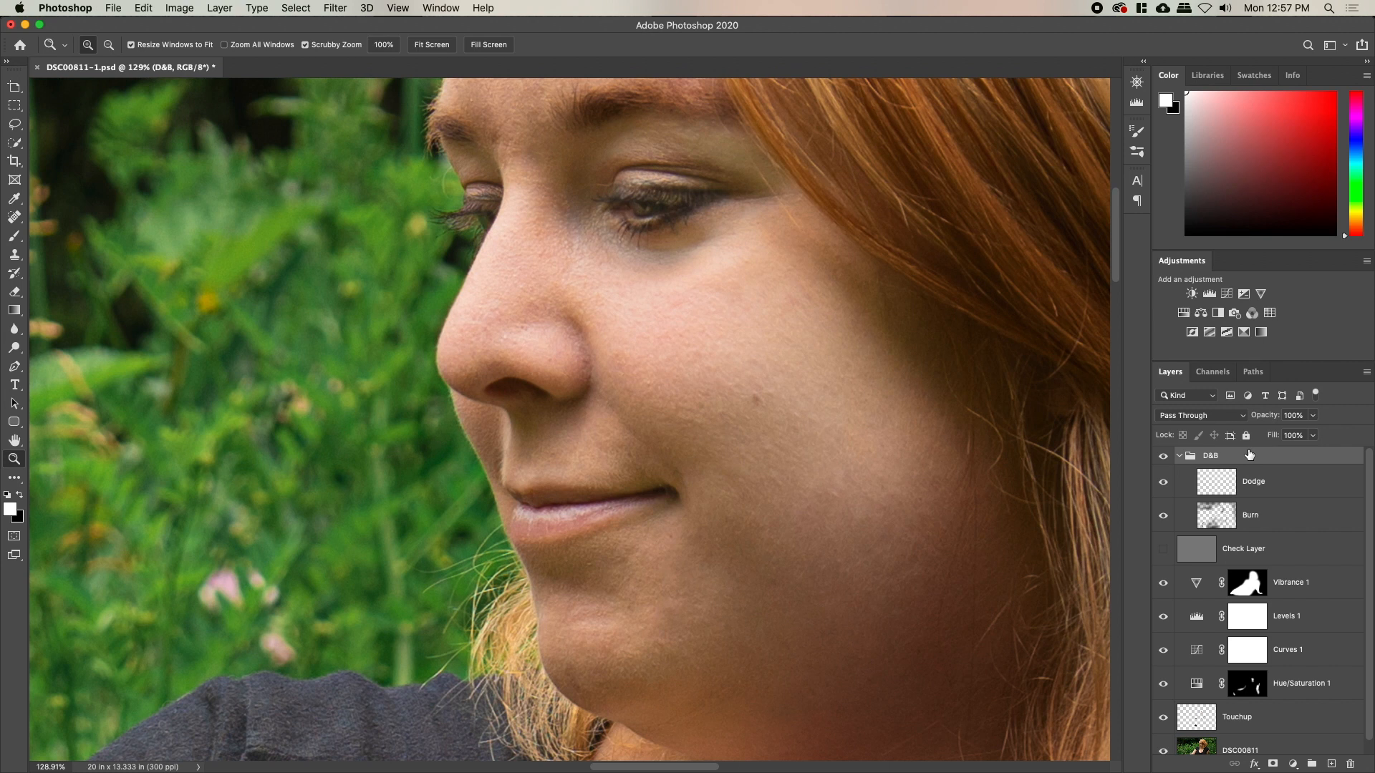
{"action": "left_click", "coordinate": [1272, 764]}
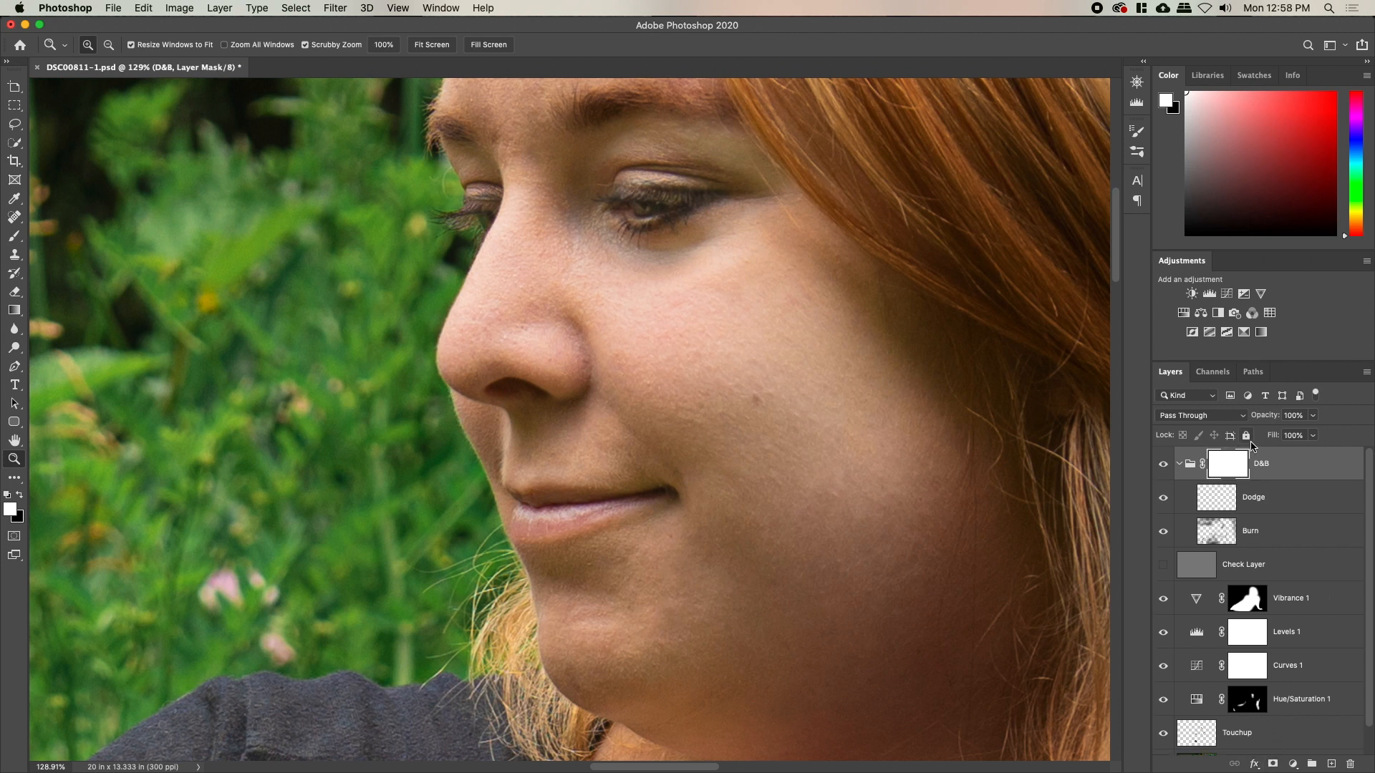
Undo the group mask and add a bright pink (fc69db) Solid Color fill layer
{"action": "key", "text": "super+z"}
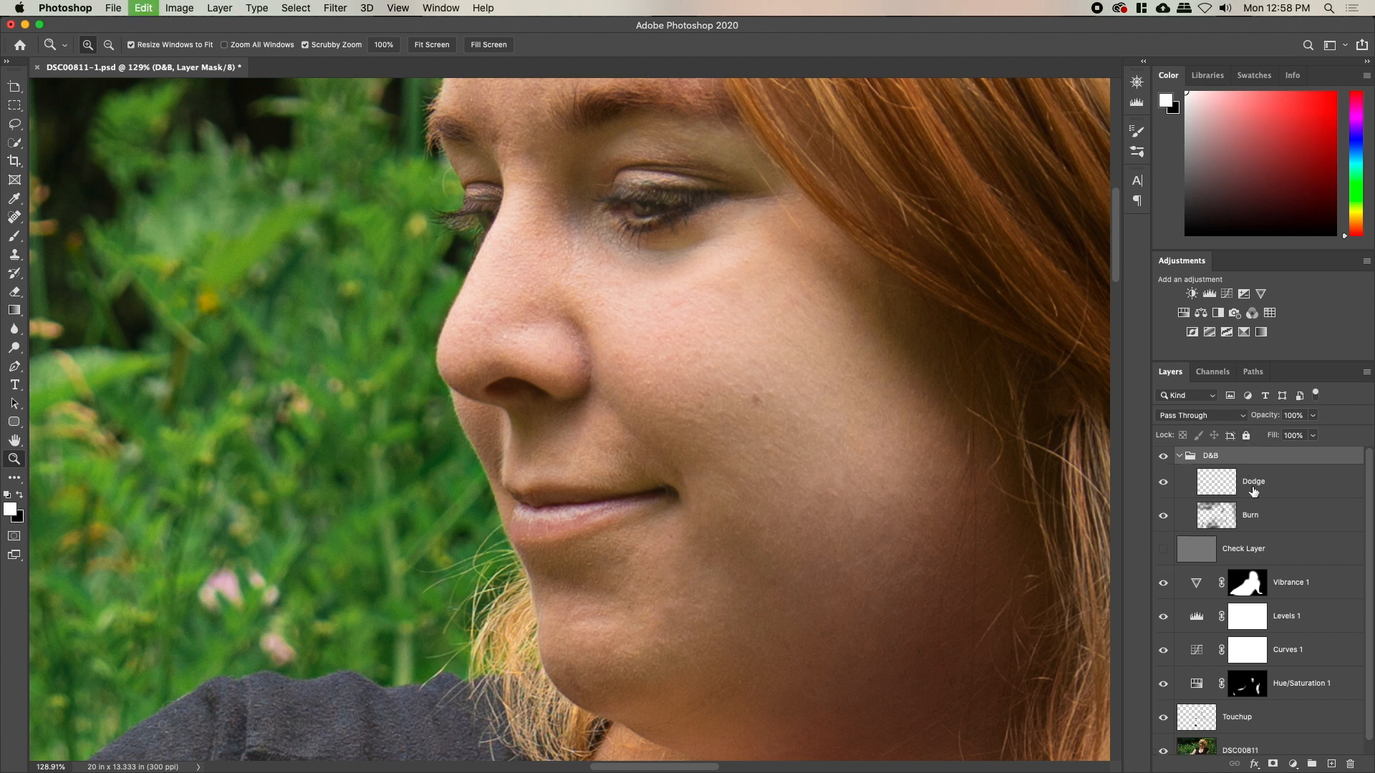
{"action": "left_click", "coordinate": [1292, 764]}
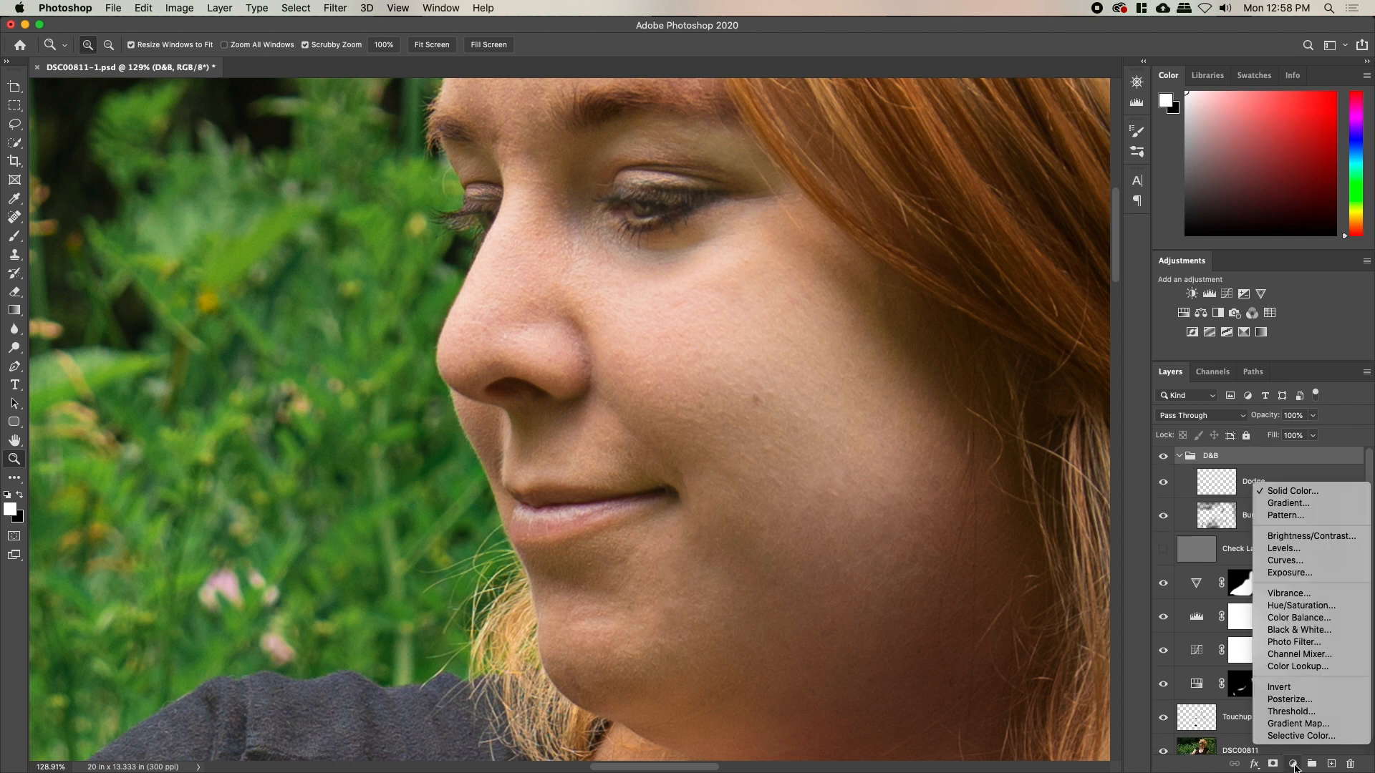
{"action": "left_click", "coordinate": [1292, 493]}
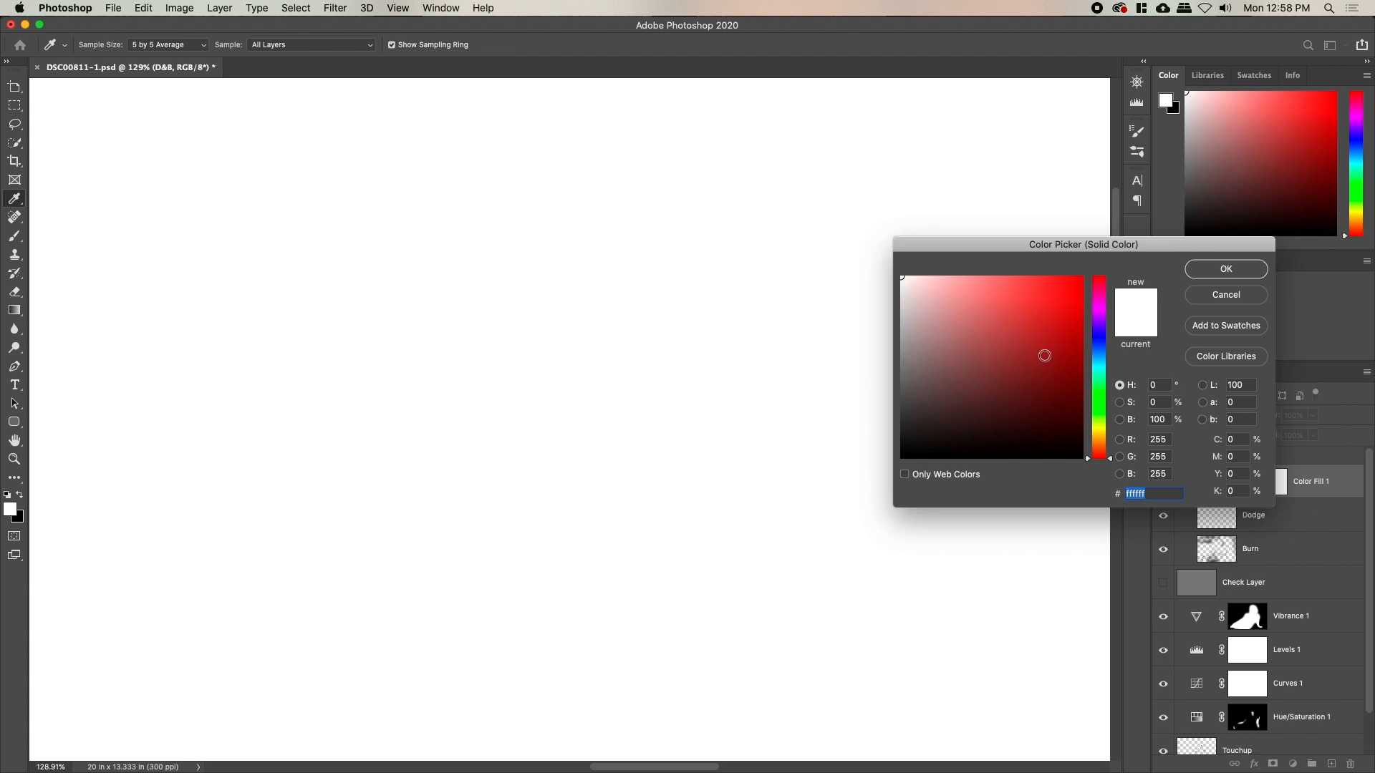
{"action": "left_click", "coordinate": [1100, 299]}
{"action": "left_click", "coordinate": [1064, 296]}
{"action": "left_click_drag", "start_coordinate": [1065, 295], "coordinate": [1007, 278]}
{"action": "left_click", "coordinate": [1233, 270]}
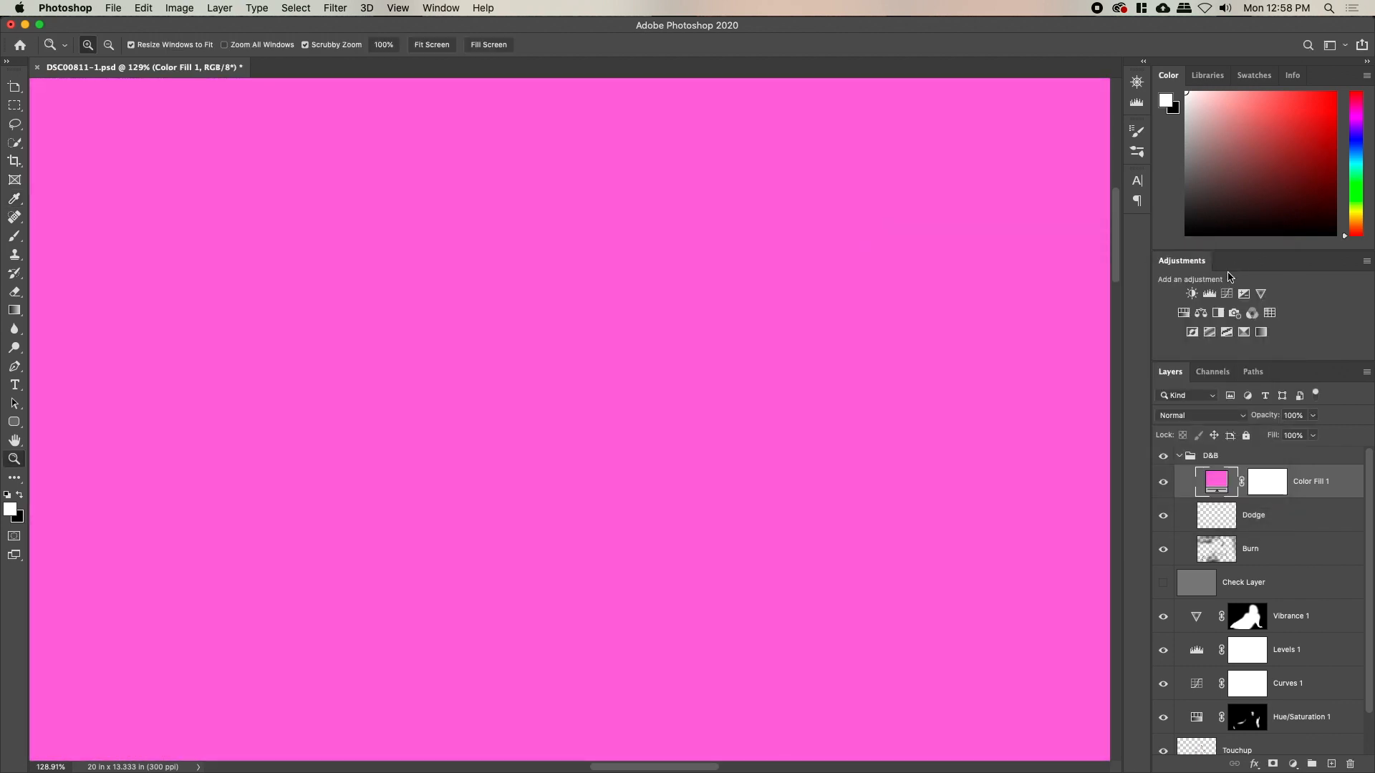
Set Color Fill 1 to Multiply, split Underlying Blend If to 110/197, and invert its mask
{"action": "double_click", "coordinate": [1336, 488]}
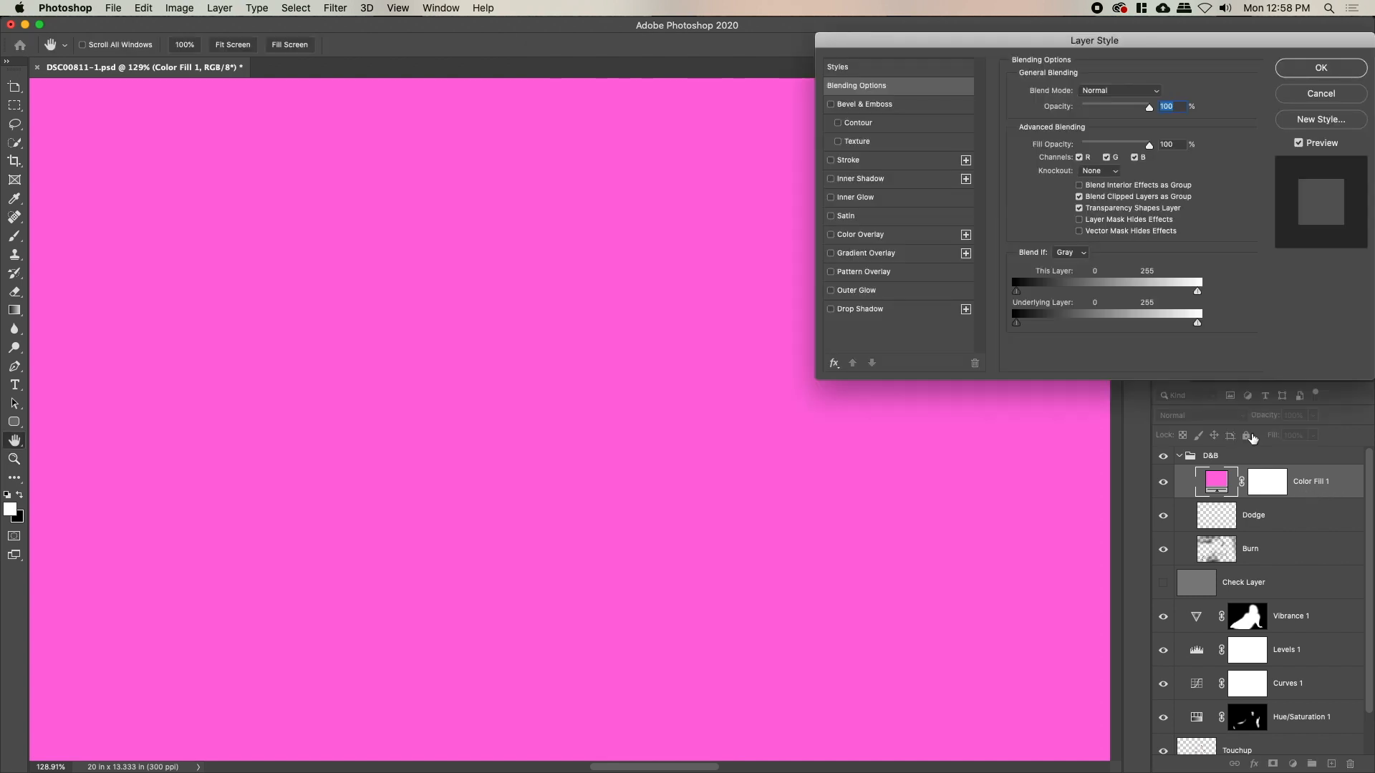
{"action": "left_click_drag", "start_coordinate": [1196, 329], "coordinate": [1043, 324]}
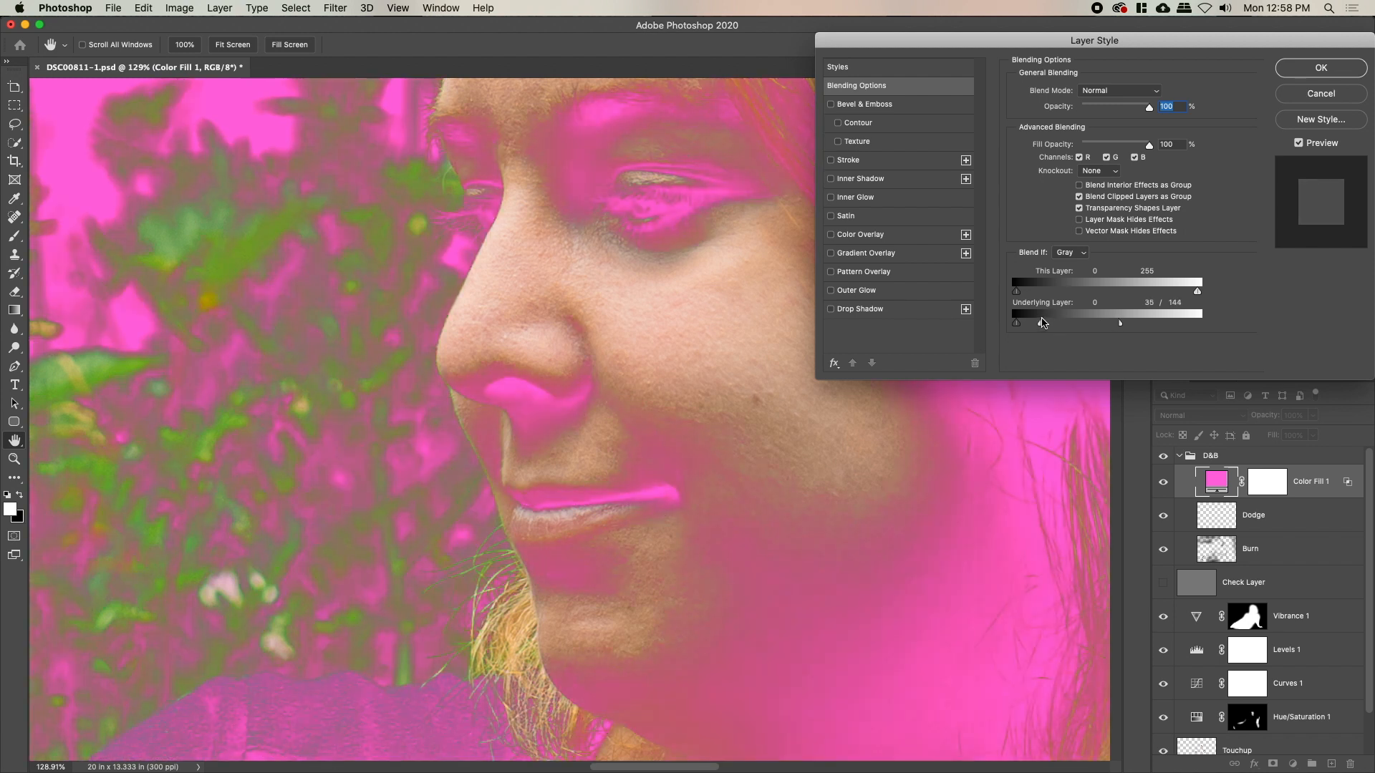
{"action": "left_click", "coordinate": [1318, 70]}
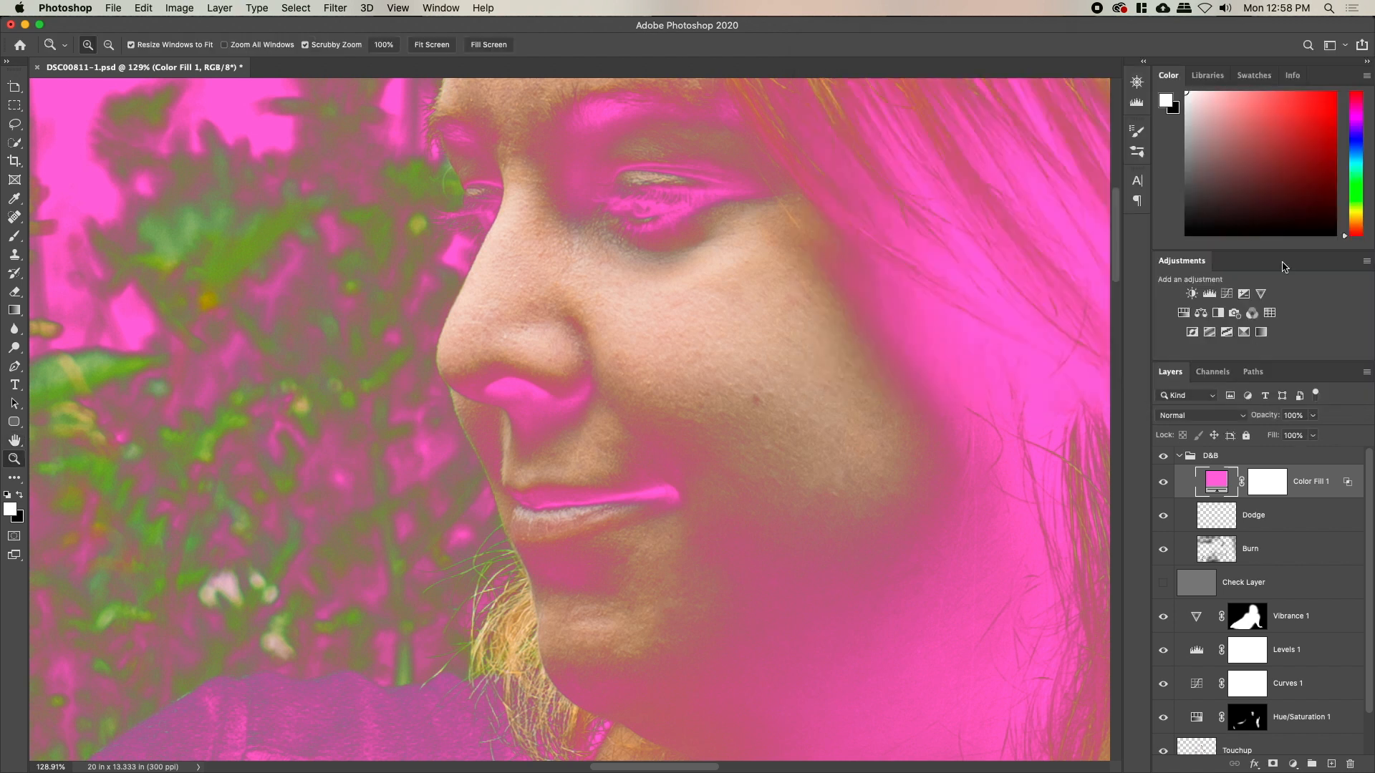
{"action": "left_click", "coordinate": [1225, 417]}
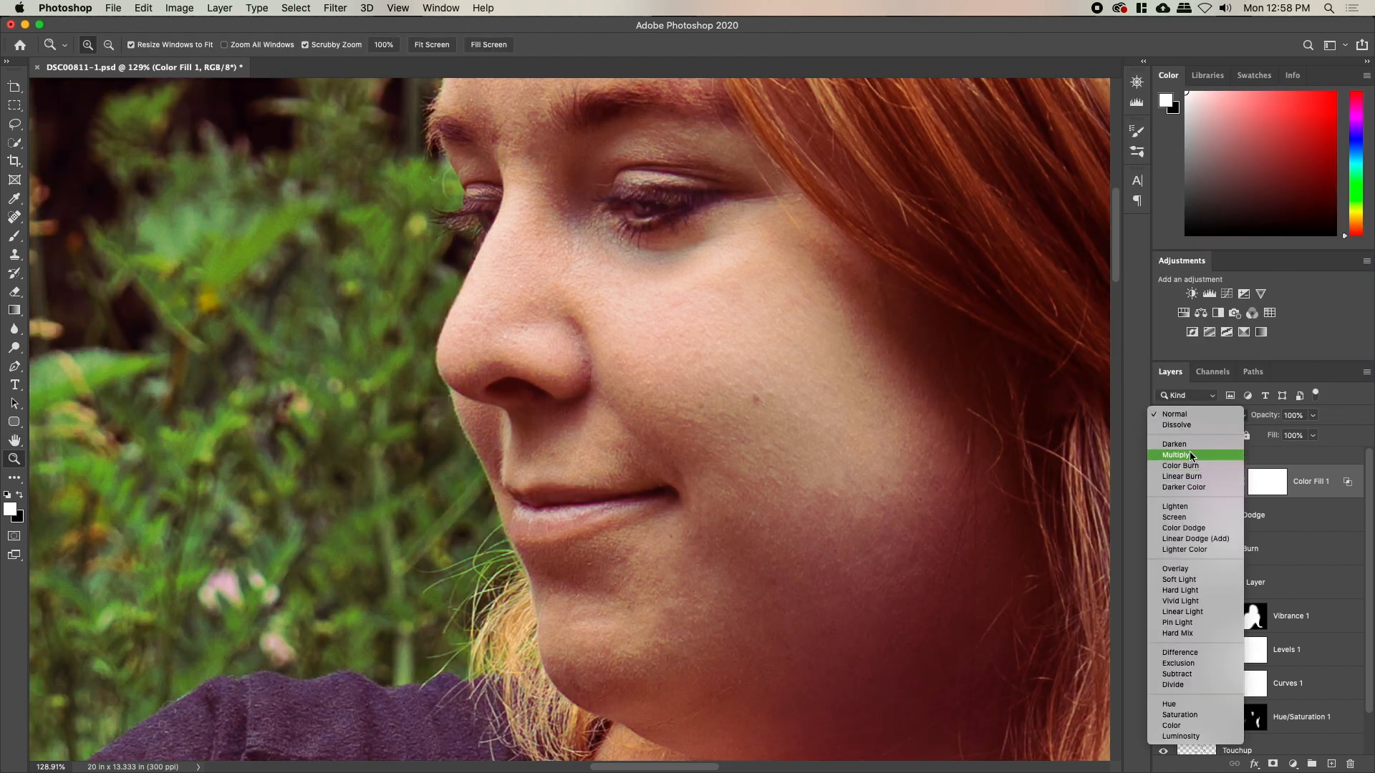
{"action": "left_click", "coordinate": [1191, 456]}
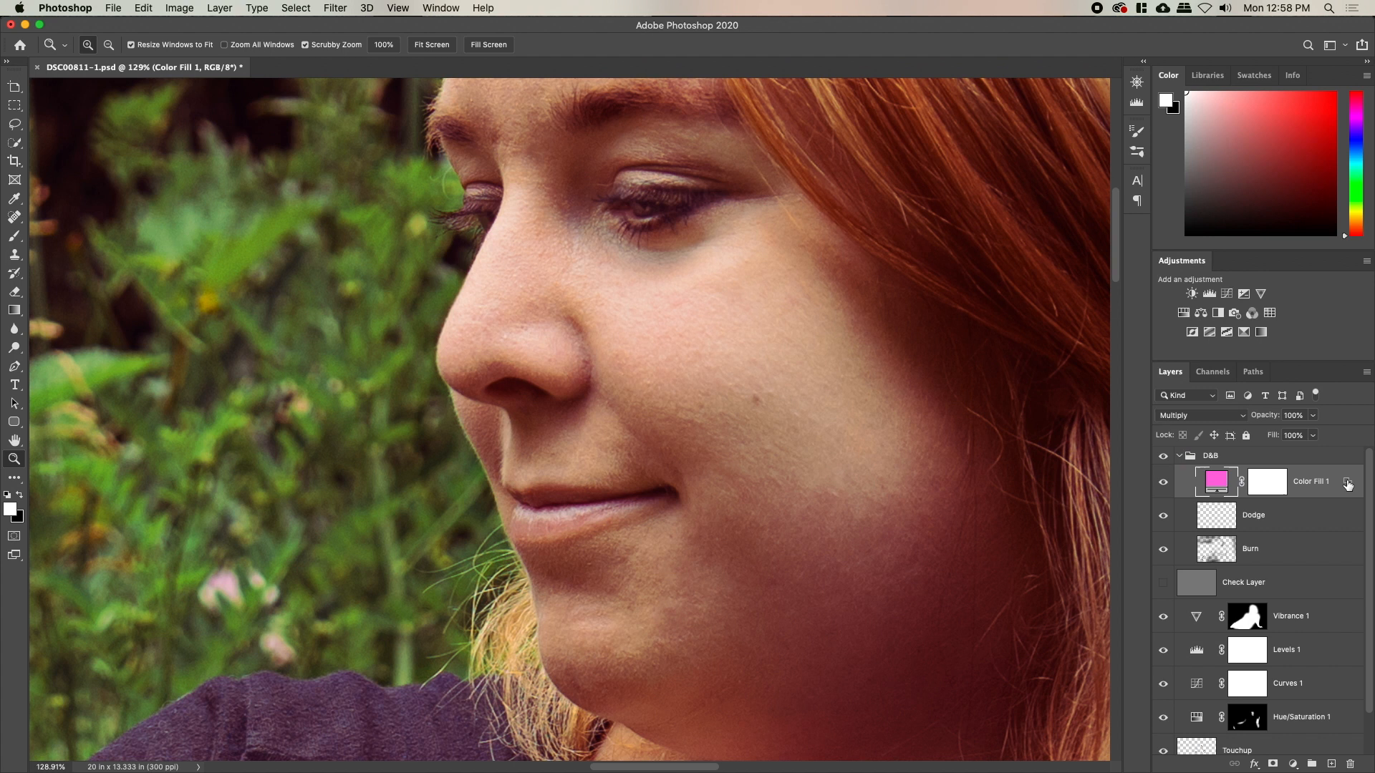
{"action": "double_click", "coordinate": [1346, 484]}
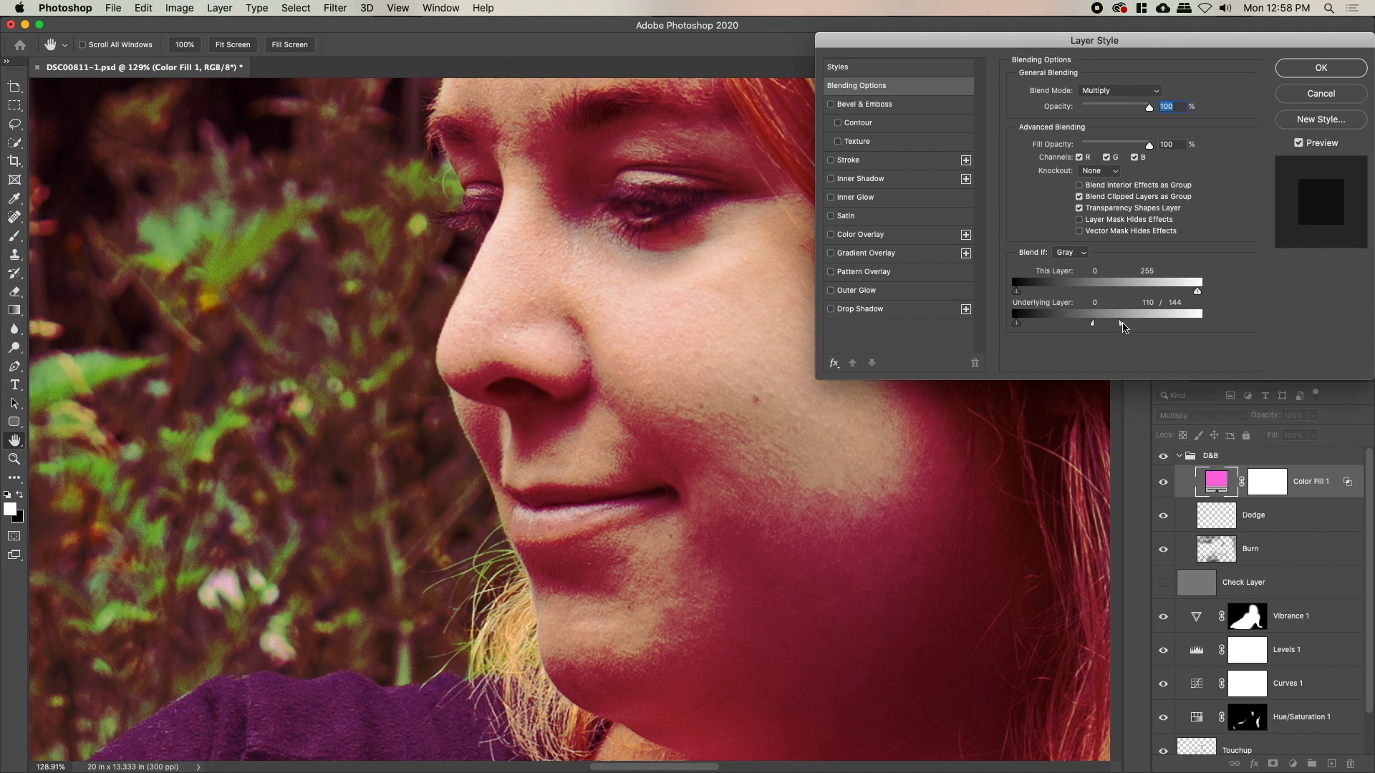
{"action": "left_click_drag", "start_coordinate": [1121, 323], "coordinate": [1159, 332]}
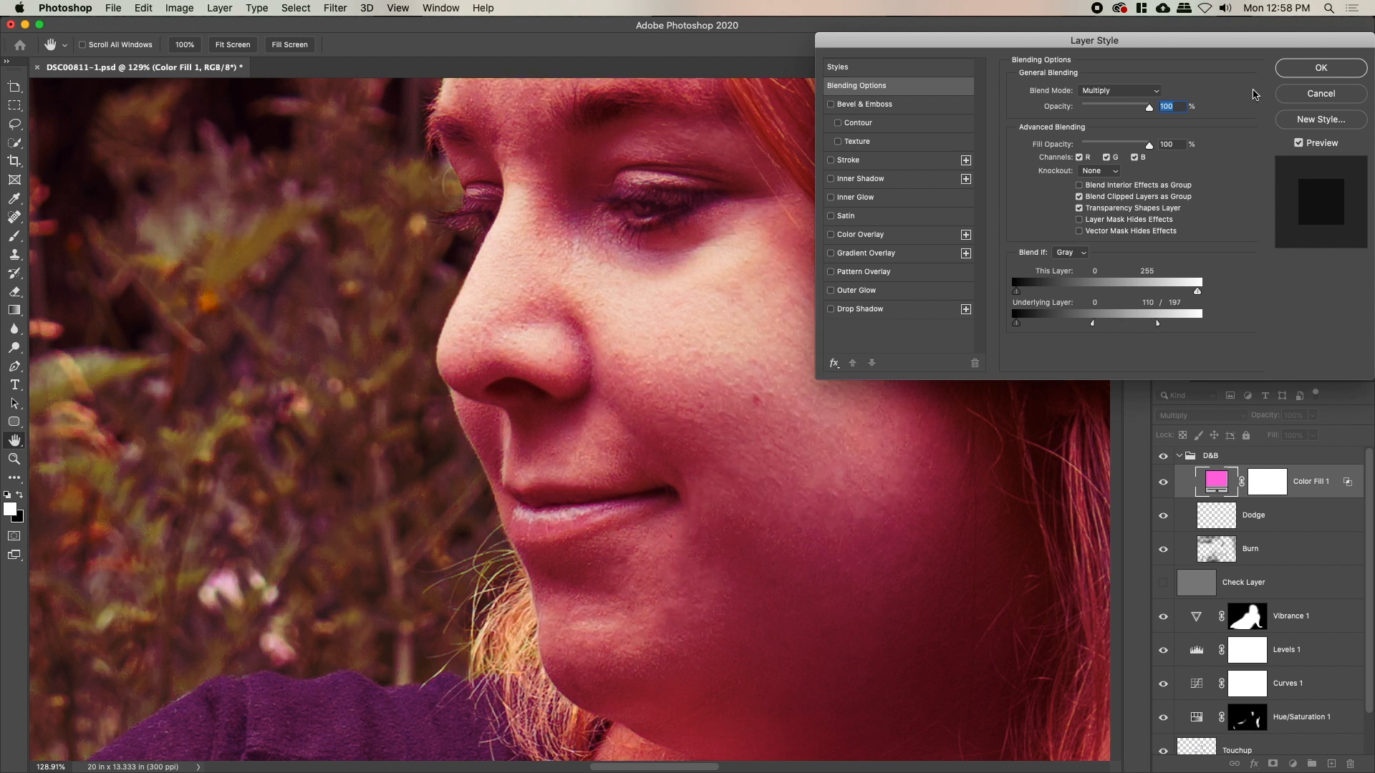
{"action": "left_click", "coordinate": [1289, 74]}
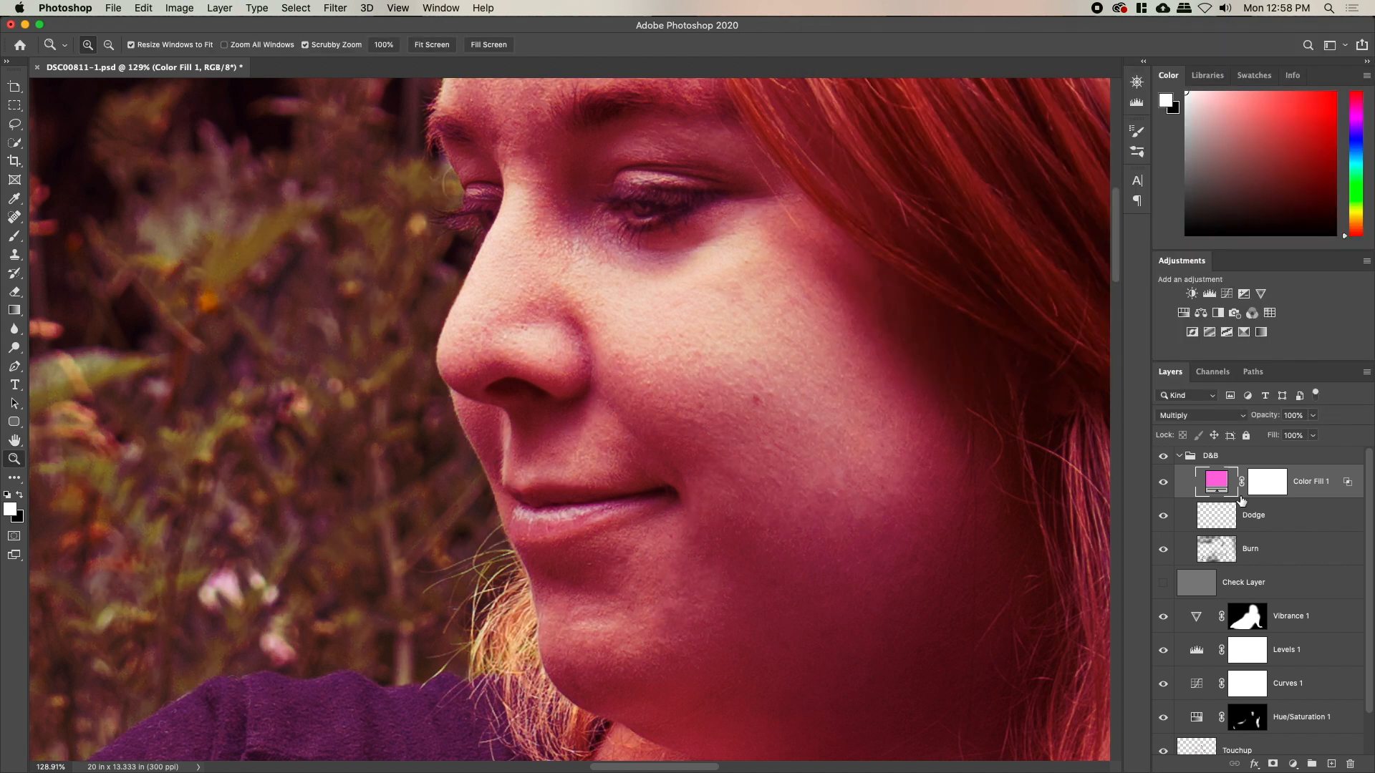
{"action": "left_click", "coordinate": [1266, 485]}
{"action": "key", "text": "super+i"}
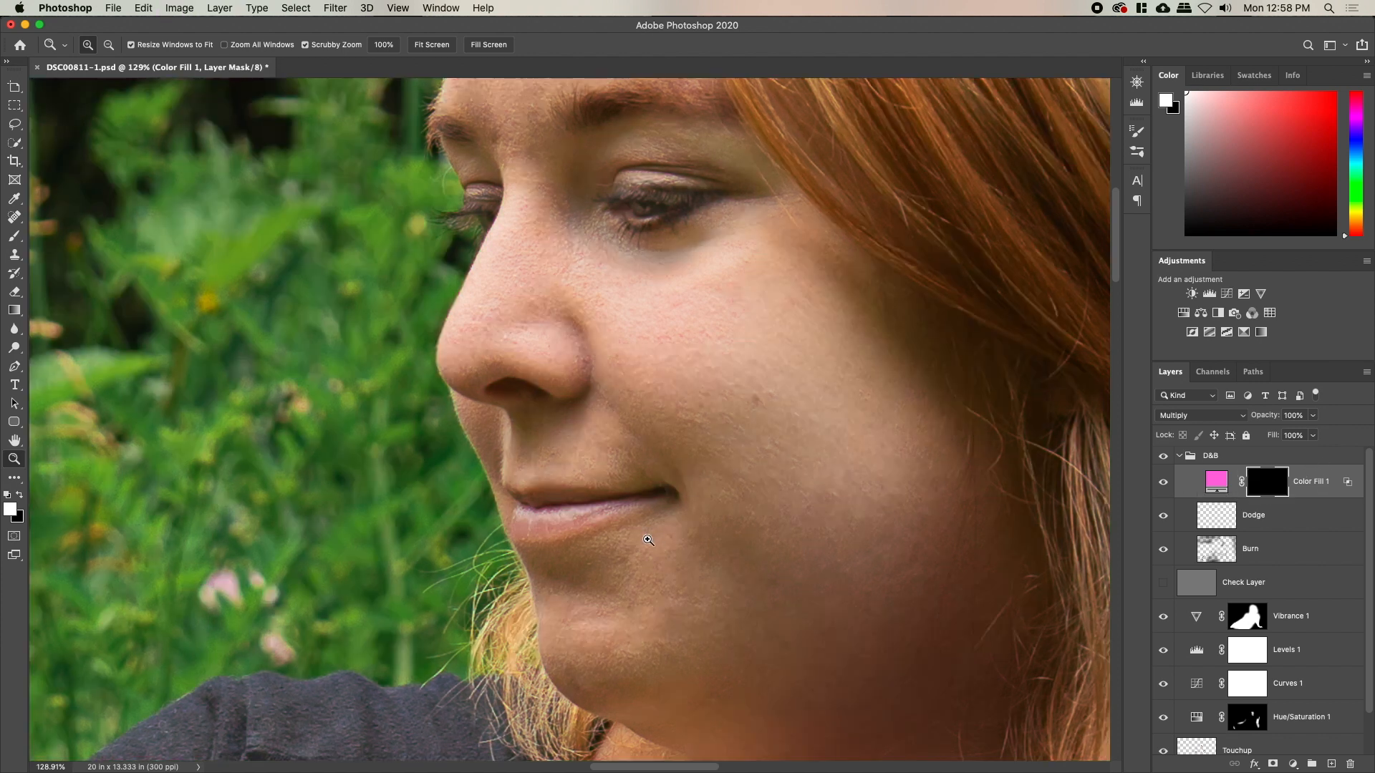
Zoom into the lips and paint the pink tint along the upper lip with a small soft brush
{"action": "left_click", "coordinate": [601, 532]}
{"action": "key", "text": "b"}
{"action": "right_click", "coordinate": [656, 564]}
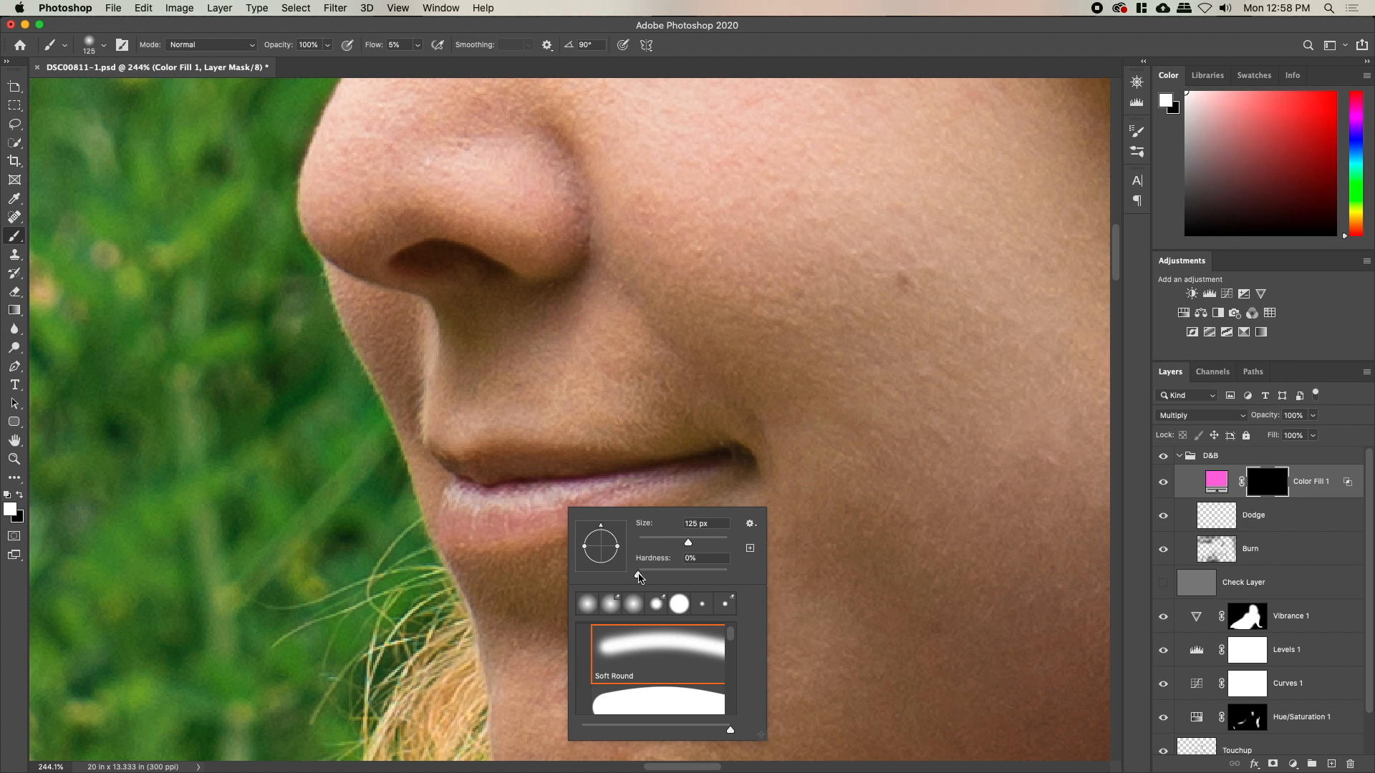
{"action": "key", "text": "Return"}
{"action": "key", "text": "bracketleft"}
{"action": "key", "text": "bracketleft"}
{"action": "key", "text": "bracketleft"}
{"action": "key", "text": "bracketleft"}
{"action": "key", "text": "bracketleft"}
{"action": "key", "text": "bracketleft"}
{"action": "key", "text": "bracketleft"}
{"action": "key", "text": "bracketleft"}
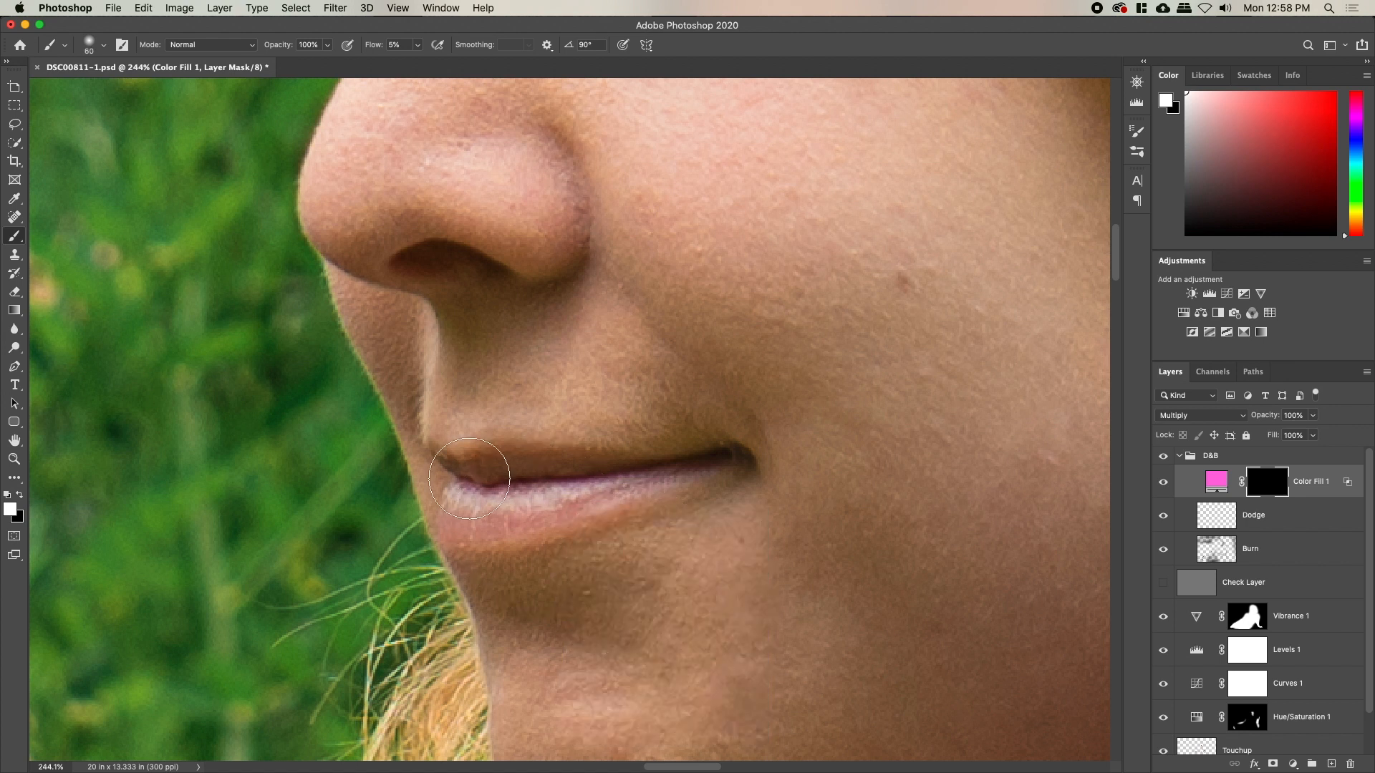
{"action": "key", "text": "bracketleft"}
{"action": "key", "text": "bracketright"}
{"action": "mouse_move", "coordinate": [484, 471]}
{"action": "left_mouse_down"}
{"action": "mouse_move", "coordinate": [720, 464]}
{"action": "mouse_move", "coordinate": [638, 481]}
{"action": "left_mouse_up"}
Tint the lower lip and touch up the upper lip, resizing the brush for the corners
{"action": "key", "text": "bracketleft"}
{"action": "key", "text": "bracketleft"}
{"action": "key", "text": "bracketleft"}
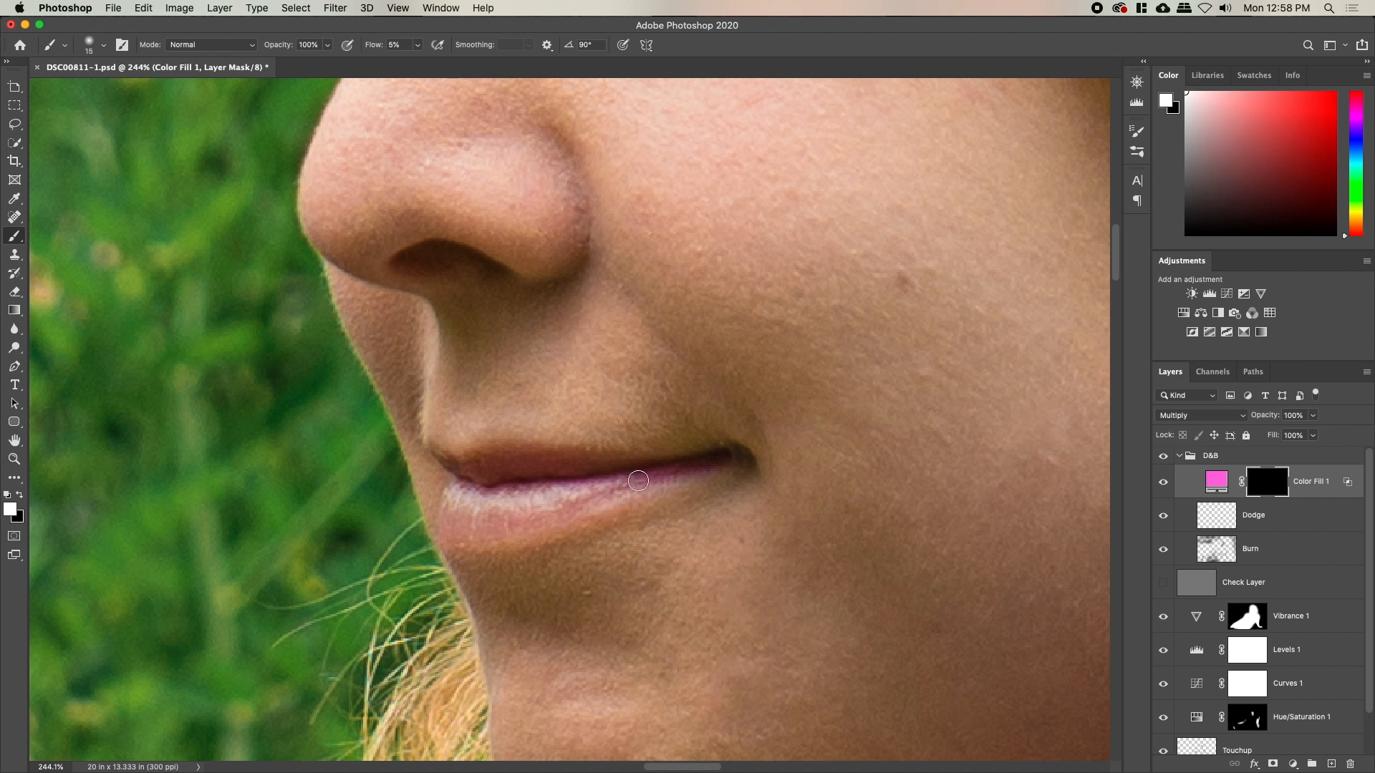
{"action": "key", "text": "bracketright"}
{"action": "key", "text": "bracketright"}
{"action": "key", "text": "bracketright"}
{"action": "mouse_move", "coordinate": [563, 509]}
{"action": "left_mouse_down"}
{"action": "mouse_move", "coordinate": [534, 519]}
{"action": "mouse_move", "coordinate": [569, 518]}
{"action": "mouse_move", "coordinate": [553, 525]}
{"action": "mouse_move", "coordinate": [446, 528]}
{"action": "left_mouse_up"}
{"action": "key", "text": "bracketleft"}
{"action": "key", "text": "bracketleft"}
{"action": "key", "text": "bracketleft"}
{"action": "key", "text": "bracketleft"}
{"action": "key", "text": "bracketleft"}
{"action": "key", "text": "bracketleft"}
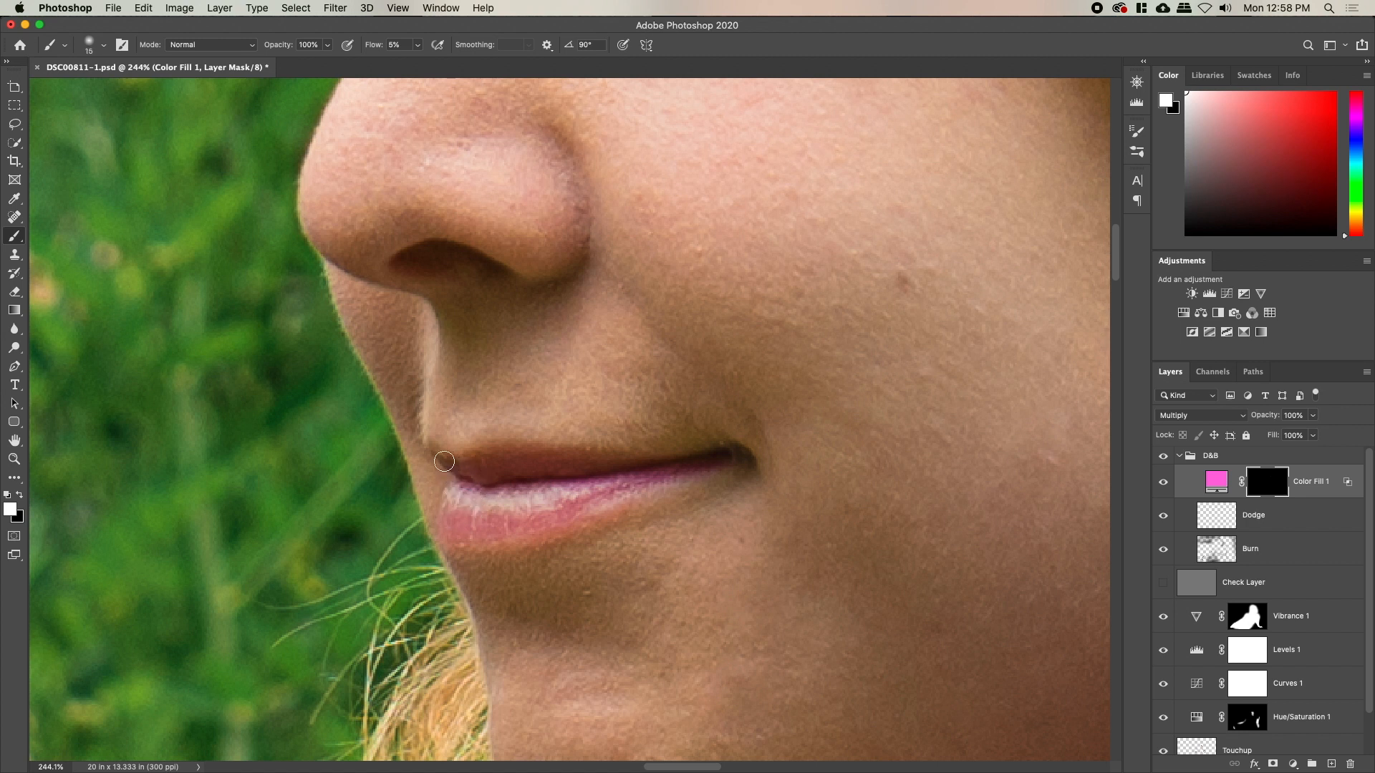
{"action": "key", "text": "bracketright"}
{"action": "key", "text": "bracketright"}
{"action": "key", "text": "bracketright"}
{"action": "key", "text": "bracketright"}
{"action": "key", "text": "bracketright"}
{"action": "mouse_move", "coordinate": [471, 467]}
{"action": "left_mouse_down"}
{"action": "mouse_move", "coordinate": [653, 476]}
{"action": "mouse_move", "coordinate": [513, 483]}
{"action": "mouse_move", "coordinate": [575, 491]}
{"action": "mouse_move", "coordinate": [506, 521]}
{"action": "mouse_move", "coordinate": [569, 503]}
{"action": "mouse_move", "coordinate": [531, 521]}
{"action": "mouse_move", "coordinate": [481, 526]}
{"action": "left_mouse_up"}
{"action": "key", "text": "bracketright"}
{"action": "key", "text": "bracketleft"}
{"action": "key", "text": "bracketleft"}
{"action": "key", "text": "bracketleft"}
{"action": "key", "text": "bracketleft"}
{"action": "key", "text": "bracketleft"}
{"action": "key", "text": "bracketleft"}
Change Color Fill 1 to a deeper plum colour, 920673
{"action": "left_click_drag", "start_coordinate": [640, 492], "coordinate": [565, 485]}
{"action": "left_click_drag", "start_coordinate": [812, 435], "coordinate": [776, 489]}
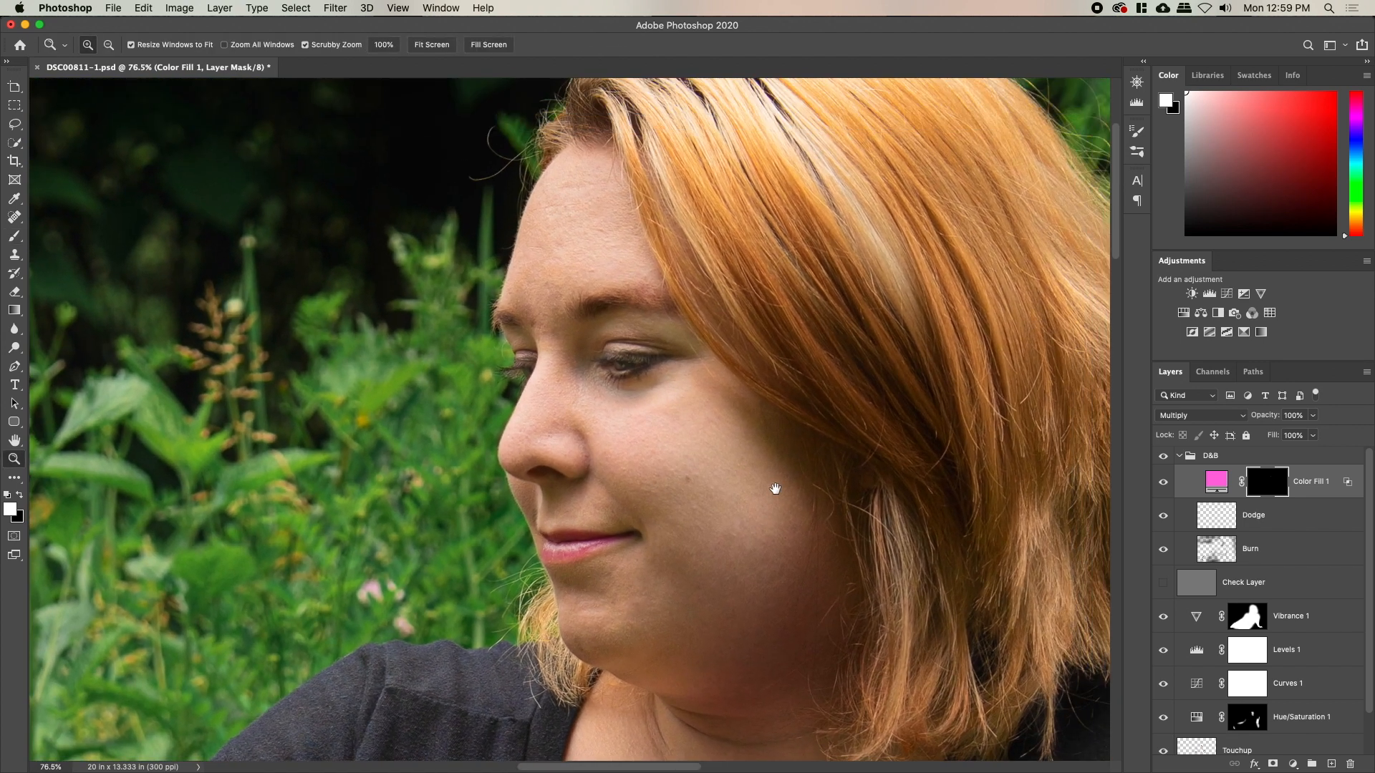
{"action": "double_click", "coordinate": [1217, 481]}
{"action": "left_click", "coordinate": [1063, 324]}
{"action": "mouse_move", "coordinate": [1063, 324]}
{"action": "left_mouse_down"}
{"action": "mouse_move", "coordinate": [1078, 340]}
{"action": "mouse_move", "coordinate": [1065, 359]}
{"action": "left_mouse_up"}
{"action": "left_click", "coordinate": [1224, 279]}
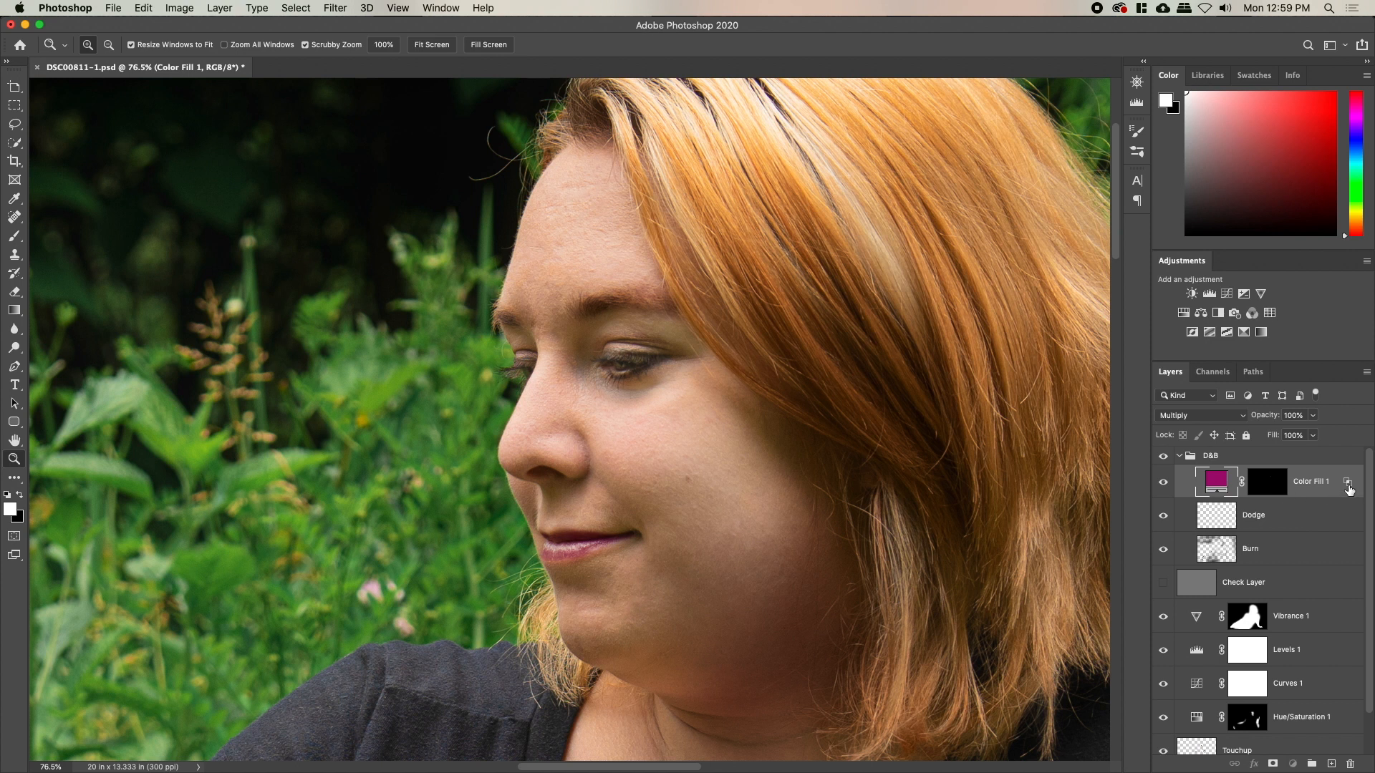
Retune Color Fill 1's Underlying Layer Blend If split to 114/194
{"action": "double_click", "coordinate": [1351, 490]}
{"action": "left_click_drag", "start_coordinate": [1093, 328], "coordinate": [1062, 328]}
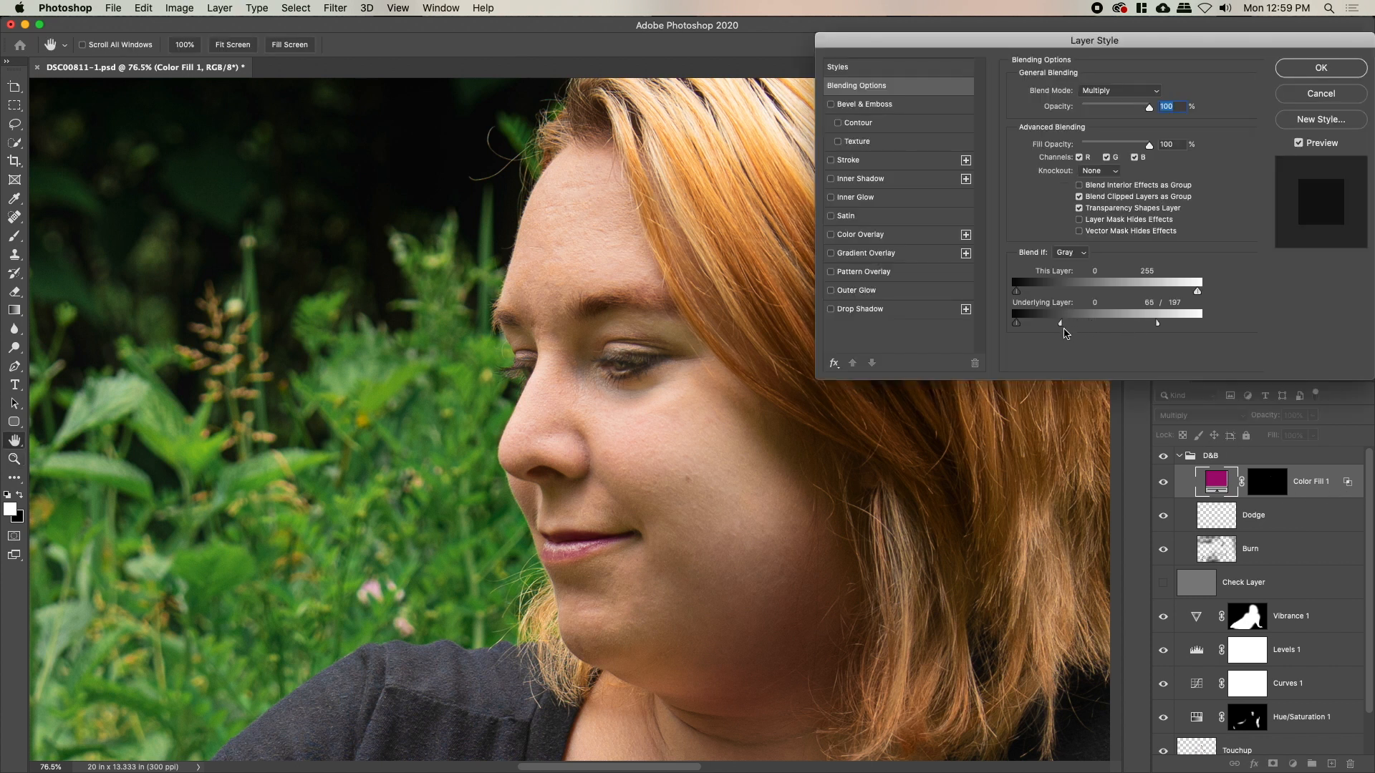
{"action": "left_click_drag", "start_coordinate": [1109, 345], "coordinate": [1157, 333]}
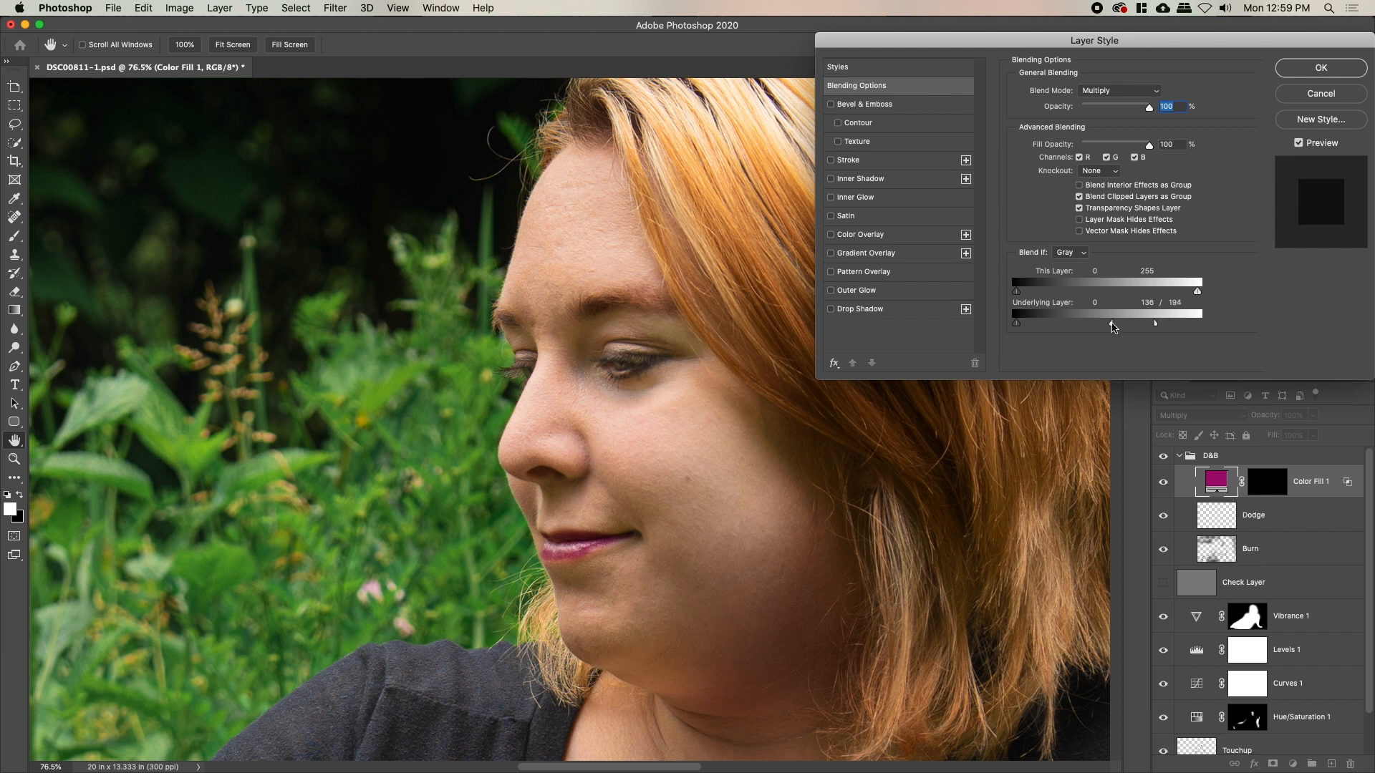
Paint plum tint on the Color Fill 1 mask over the lower lip and upper-lip corner
{"action": "left_click", "coordinate": [1302, 67]}
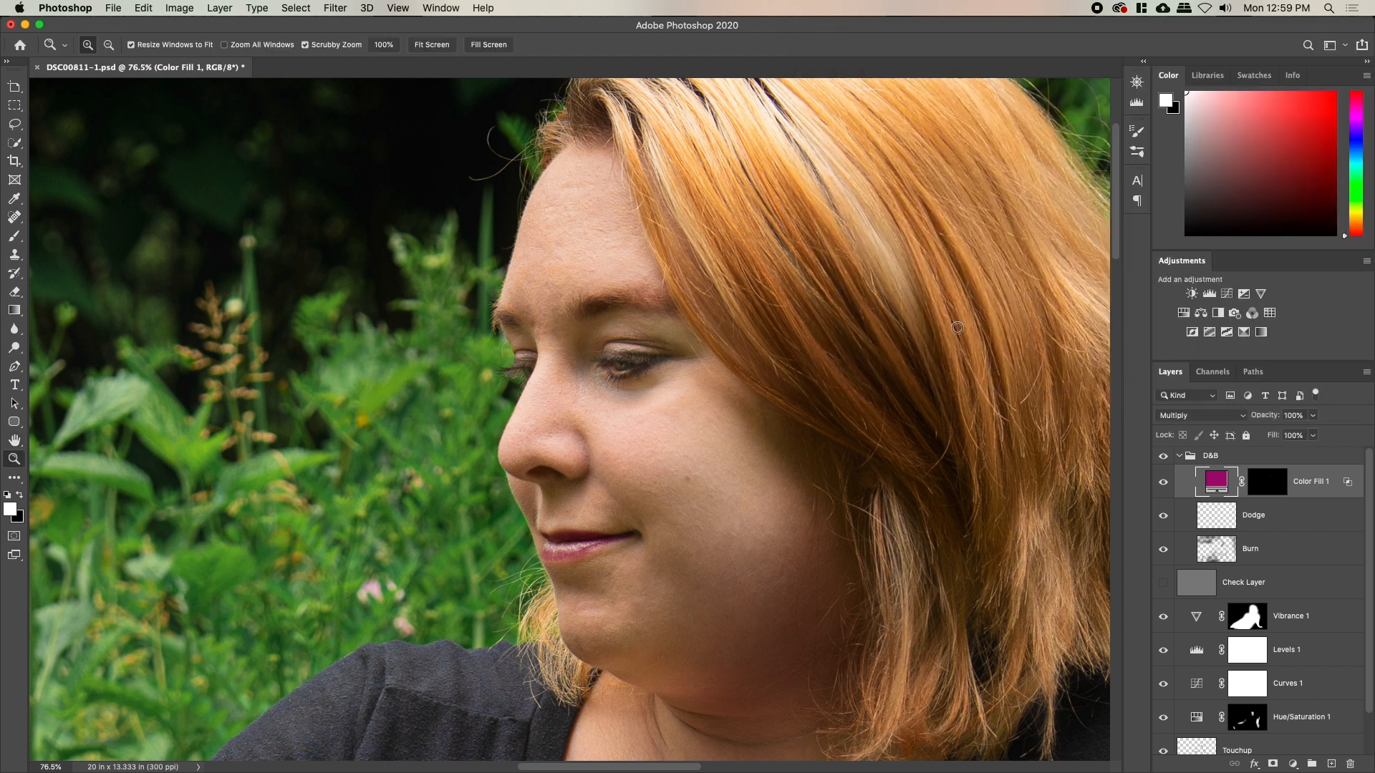
{"action": "left_click_drag", "start_coordinate": [607, 539], "coordinate": [607, 536]}
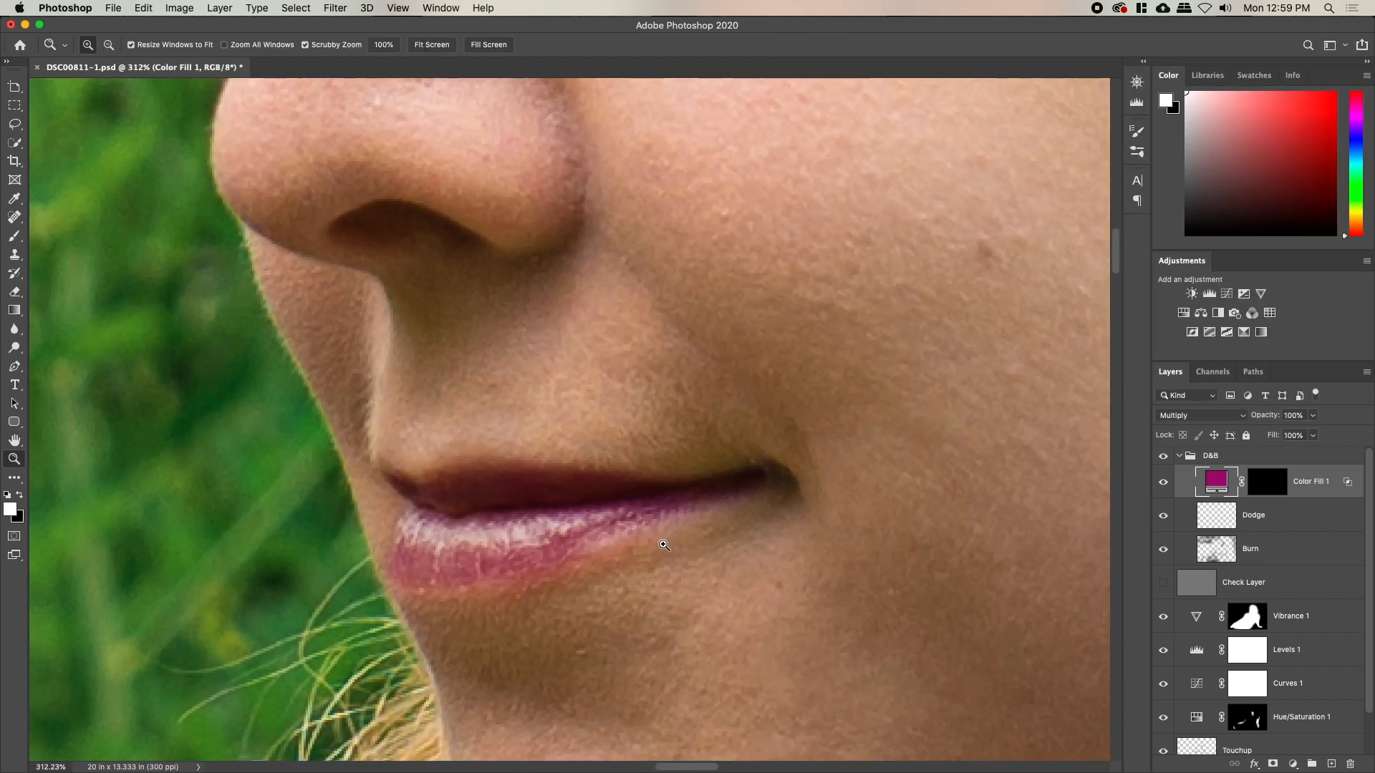
{"action": "key", "text": "b"}
{"action": "left_click", "coordinate": [1267, 481]}
{"action": "key", "text": "bracketright"}
{"action": "key", "text": "bracketright"}
{"action": "mouse_move", "coordinate": [632, 525]}
{"action": "left_mouse_down"}
{"action": "mouse_move", "coordinate": [567, 541]}
{"action": "mouse_move", "coordinate": [756, 497]}
{"action": "mouse_move", "coordinate": [646, 528]}
{"action": "mouse_move", "coordinate": [670, 500]}
{"action": "mouse_move", "coordinate": [716, 496]}
{"action": "mouse_move", "coordinate": [570, 523]}
{"action": "mouse_move", "coordinate": [672, 496]}
{"action": "left_mouse_up"}
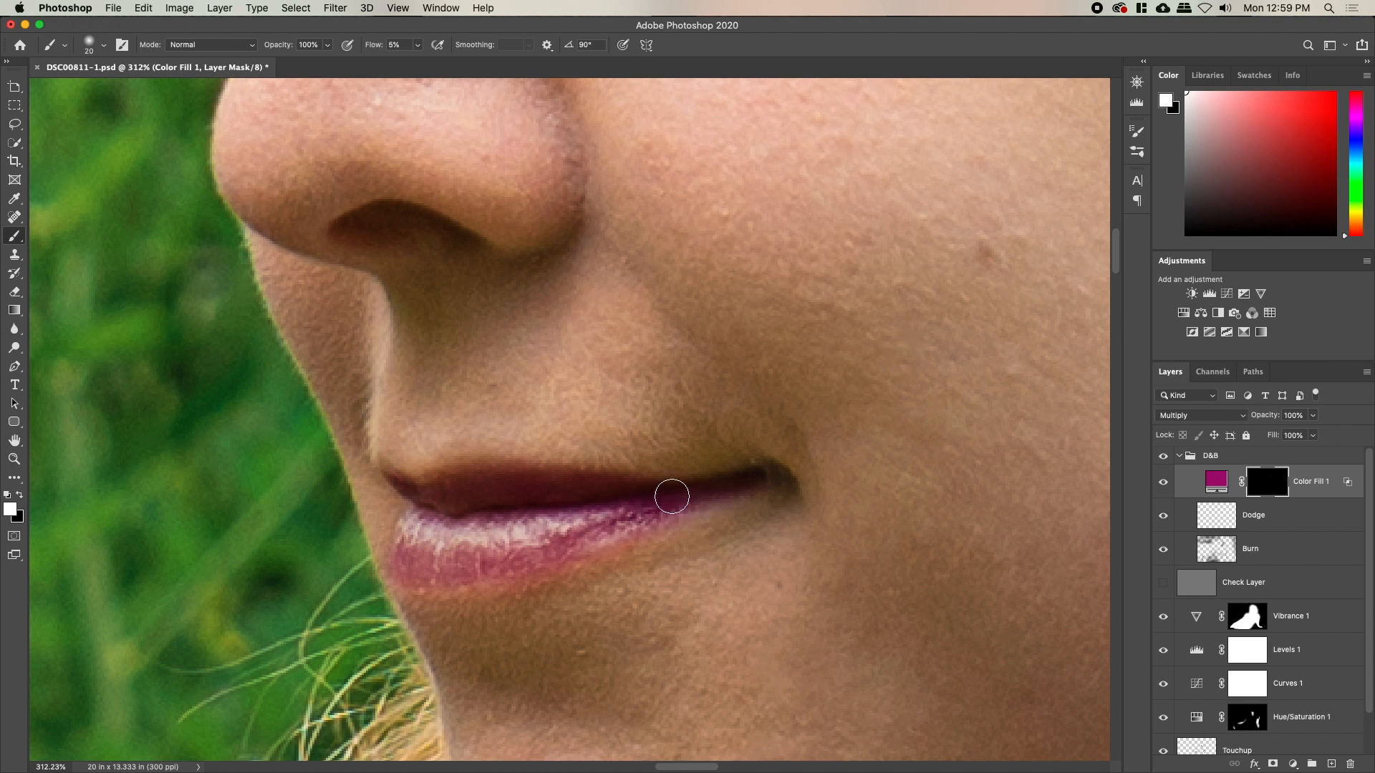
{"action": "key", "text": "bracketleft"}
{"action": "key", "text": "bracketleft"}
{"action": "mouse_move", "coordinate": [396, 476]}
{"action": "left_mouse_down"}
{"action": "mouse_move", "coordinate": [459, 486]}
{"action": "mouse_move", "coordinate": [416, 490]}
{"action": "mouse_move", "coordinate": [456, 474]}
{"action": "mouse_move", "coordinate": [434, 477]}
{"action": "mouse_move", "coordinate": [454, 484]}
{"action": "mouse_move", "coordinate": [431, 493]}
{"action": "mouse_move", "coordinate": [499, 485]}
{"action": "mouse_move", "coordinate": [420, 513]}
{"action": "mouse_move", "coordinate": [399, 553]}
{"action": "left_mouse_up"}
{"action": "key", "text": "bracketright"}
{"action": "key", "text": "bracketright"}
{"action": "key", "text": "bracketright"}
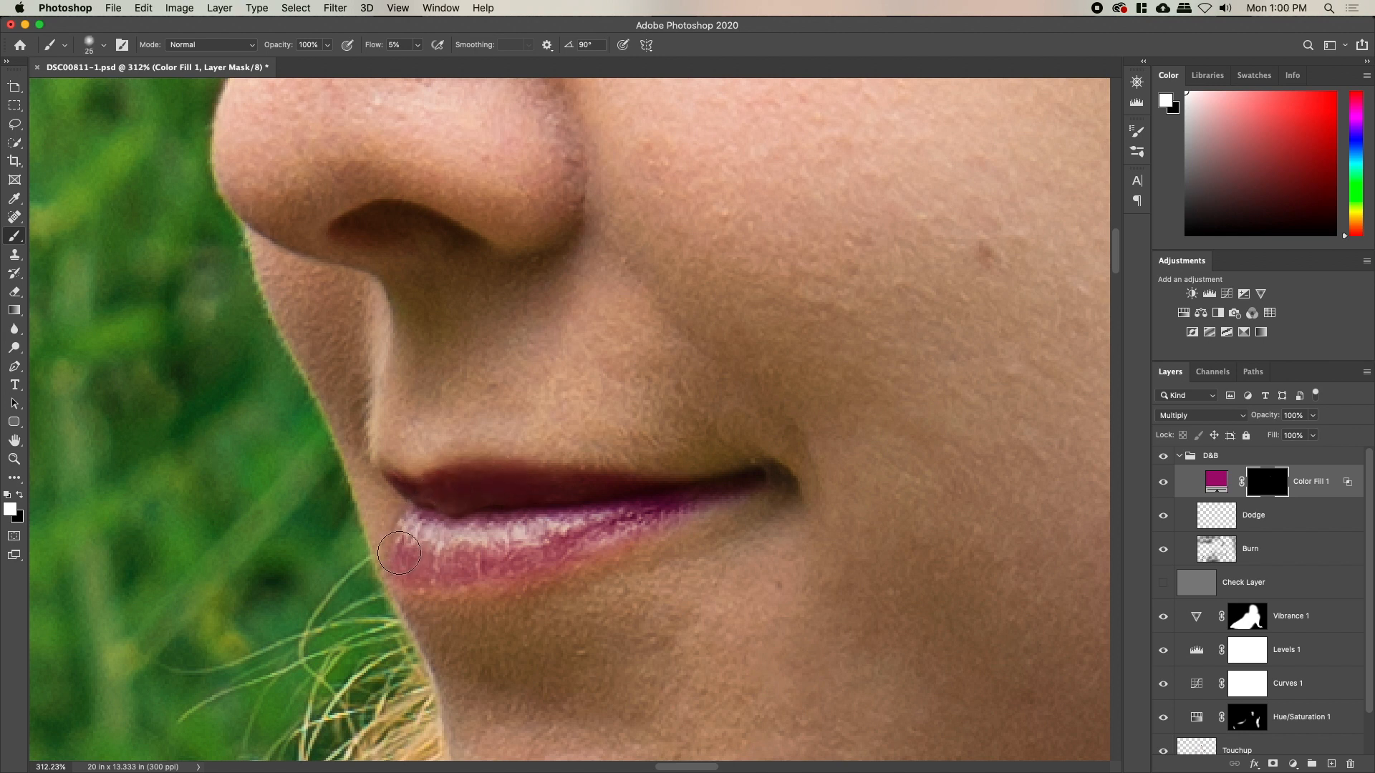
Zoom out to frame the whole portrait
{"action": "key", "text": "z"}
{"action": "left_click_drag", "start_coordinate": [557, 494], "coordinate": [444, 505]}
{"action": "left_click_drag", "start_coordinate": [535, 524], "coordinate": [545, 487]}
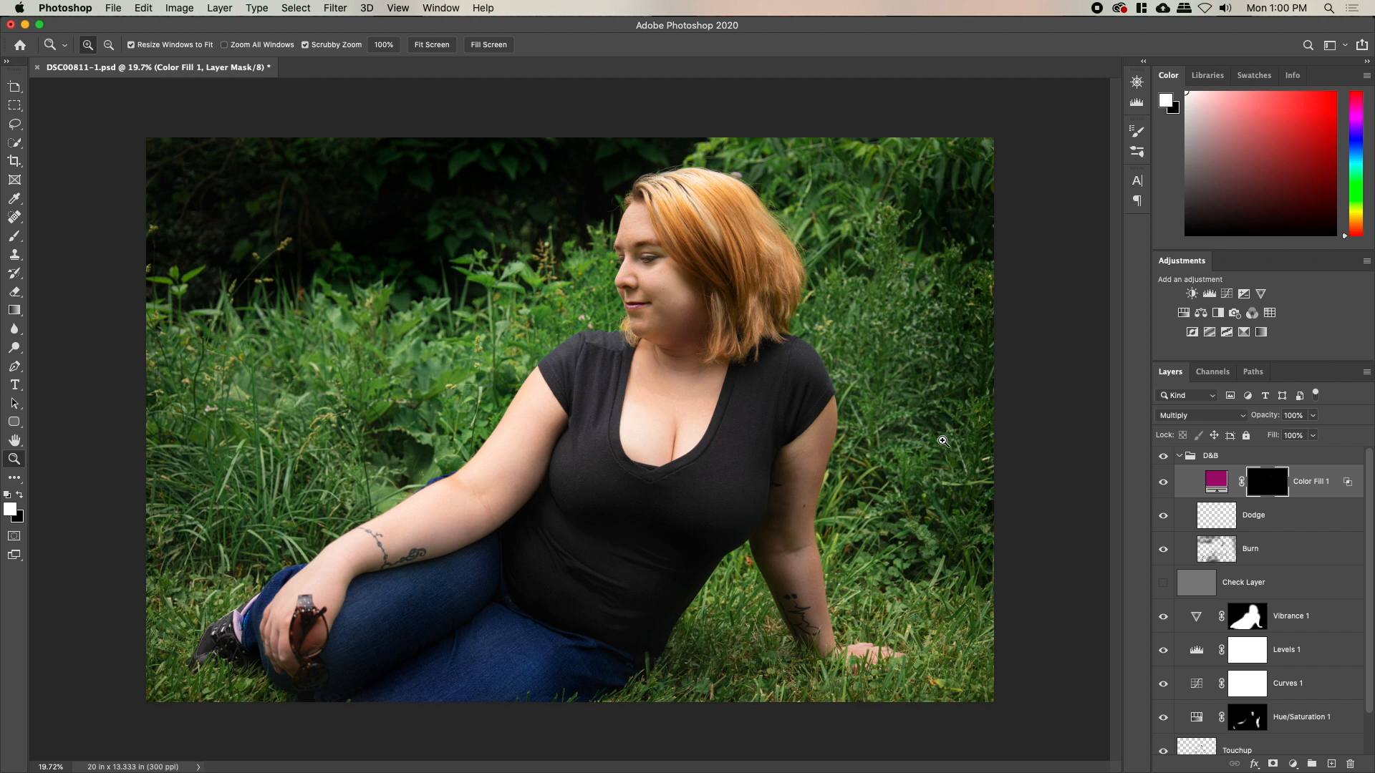
Move Color Fill 1 above D&B and add a Color Balance pushing midtones toward red (+18)
{"action": "left_click", "coordinate": [1249, 456]}
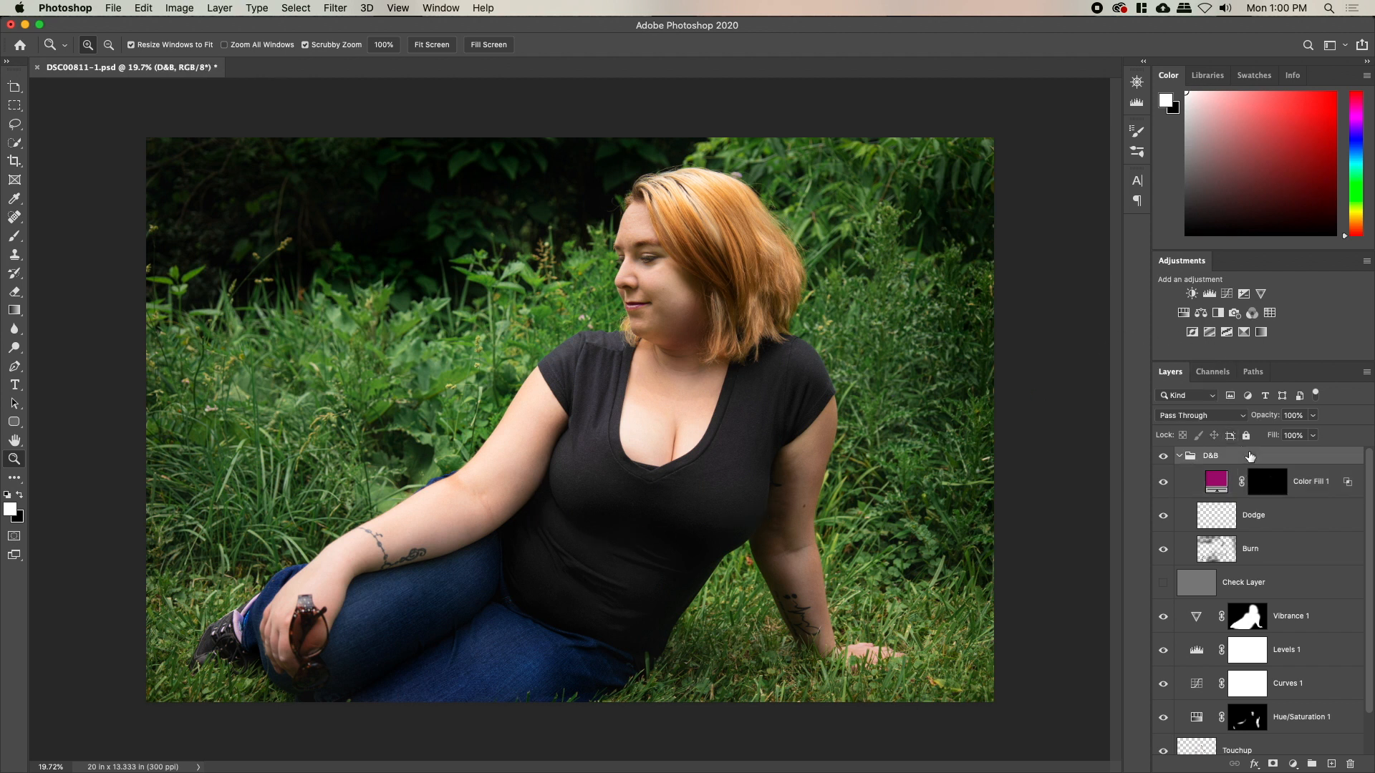
{"action": "left_click_drag", "start_coordinate": [1222, 480], "coordinate": [1220, 448]}
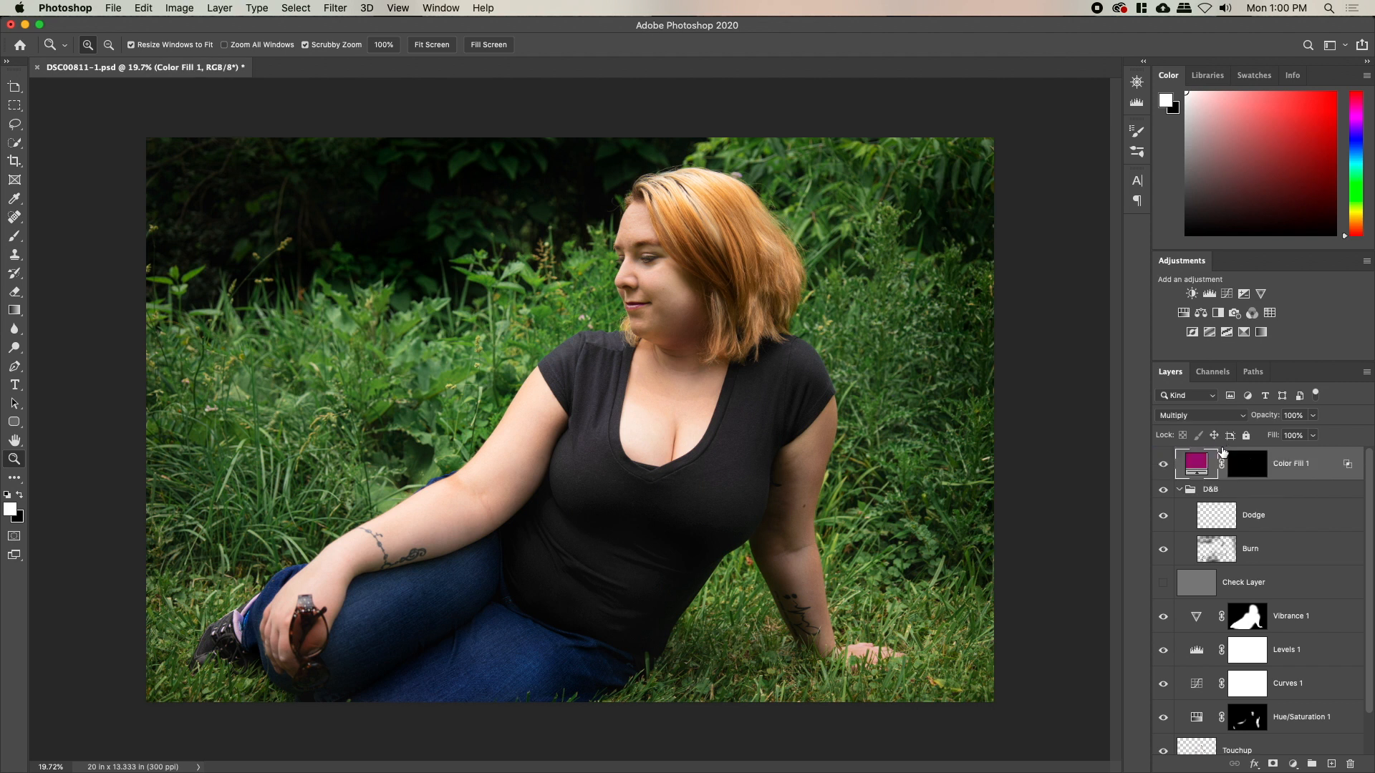
{"action": "left_click", "coordinate": [1201, 315]}
{"action": "left_click_drag", "start_coordinate": [954, 496], "coordinate": [960, 497]}
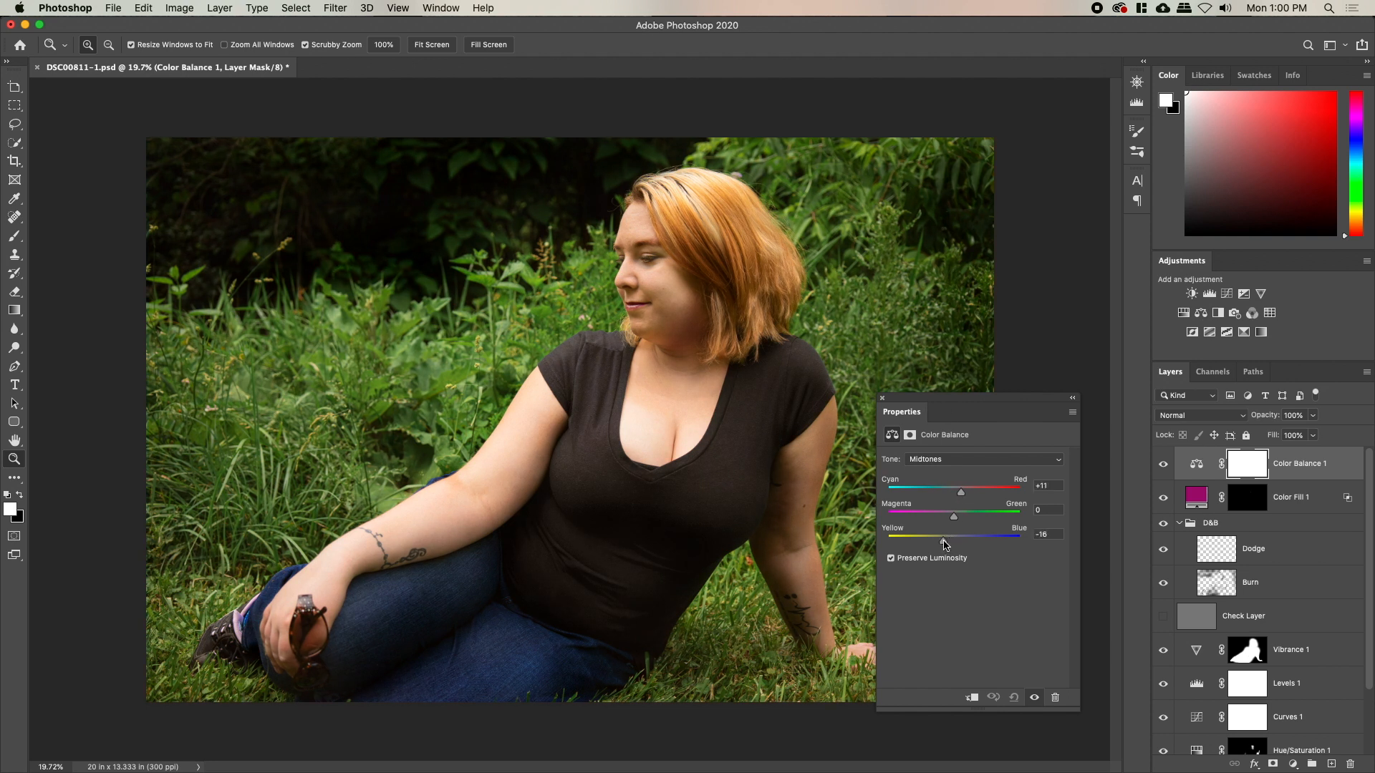
{"action": "left_click_drag", "start_coordinate": [963, 495], "coordinate": [965, 499]}
Add a Curves layer and pull the green channel's highlight point down to 218
{"action": "left_click", "coordinate": [884, 399]}
{"action": "left_click", "coordinate": [1183, 314]}
{"action": "key", "text": "super+z"}
{"action": "left_click", "coordinate": [1227, 294]}
{"action": "left_click", "coordinate": [1010, 462]}
{"action": "left_click", "coordinate": [1008, 462]}
{"action": "left_click", "coordinate": [987, 479]}
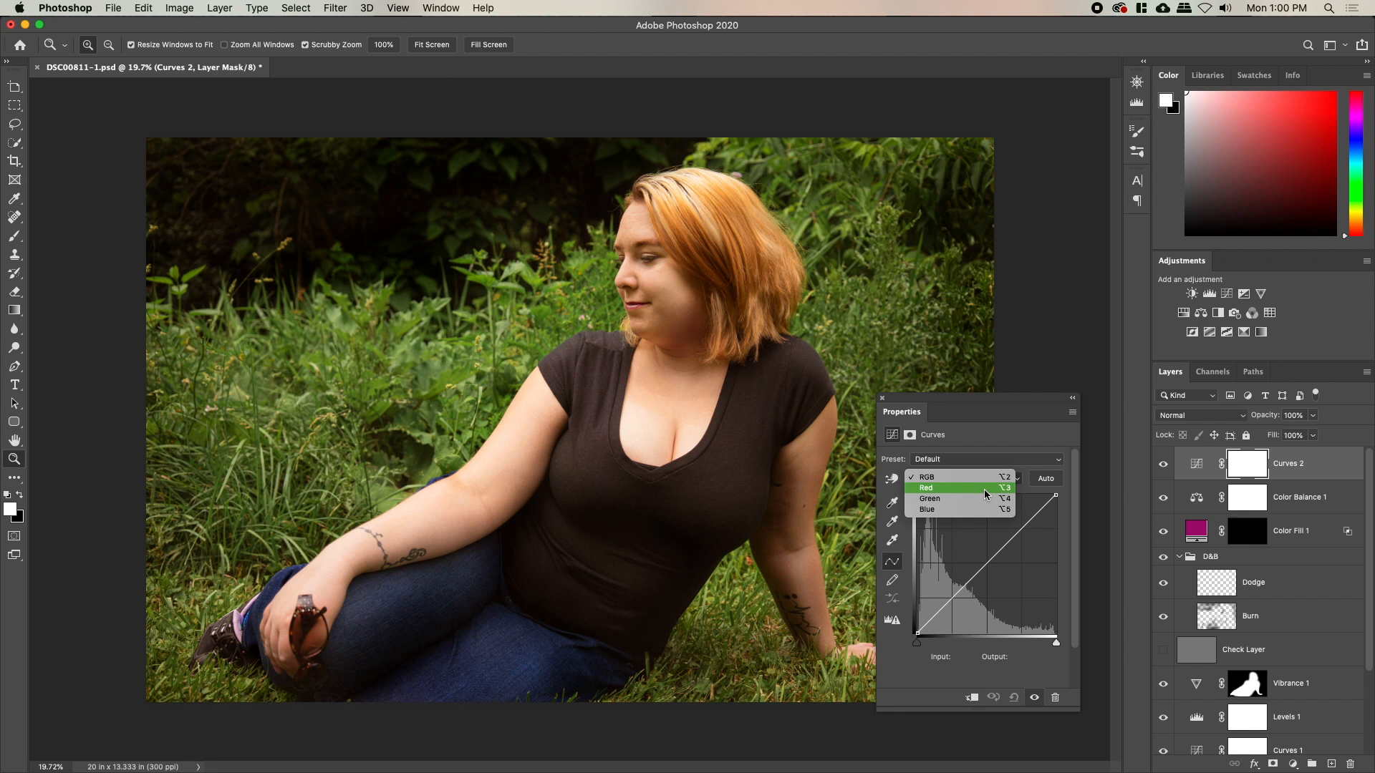
{"action": "left_click", "coordinate": [985, 498]}
{"action": "left_click_drag", "start_coordinate": [1055, 495], "coordinate": [1062, 534]}
Lower the blue curve's top point to 206, then add Color Balance 1 to the selection
{"action": "left_click", "coordinate": [1002, 487]}
{"action": "left_click", "coordinate": [995, 492]}
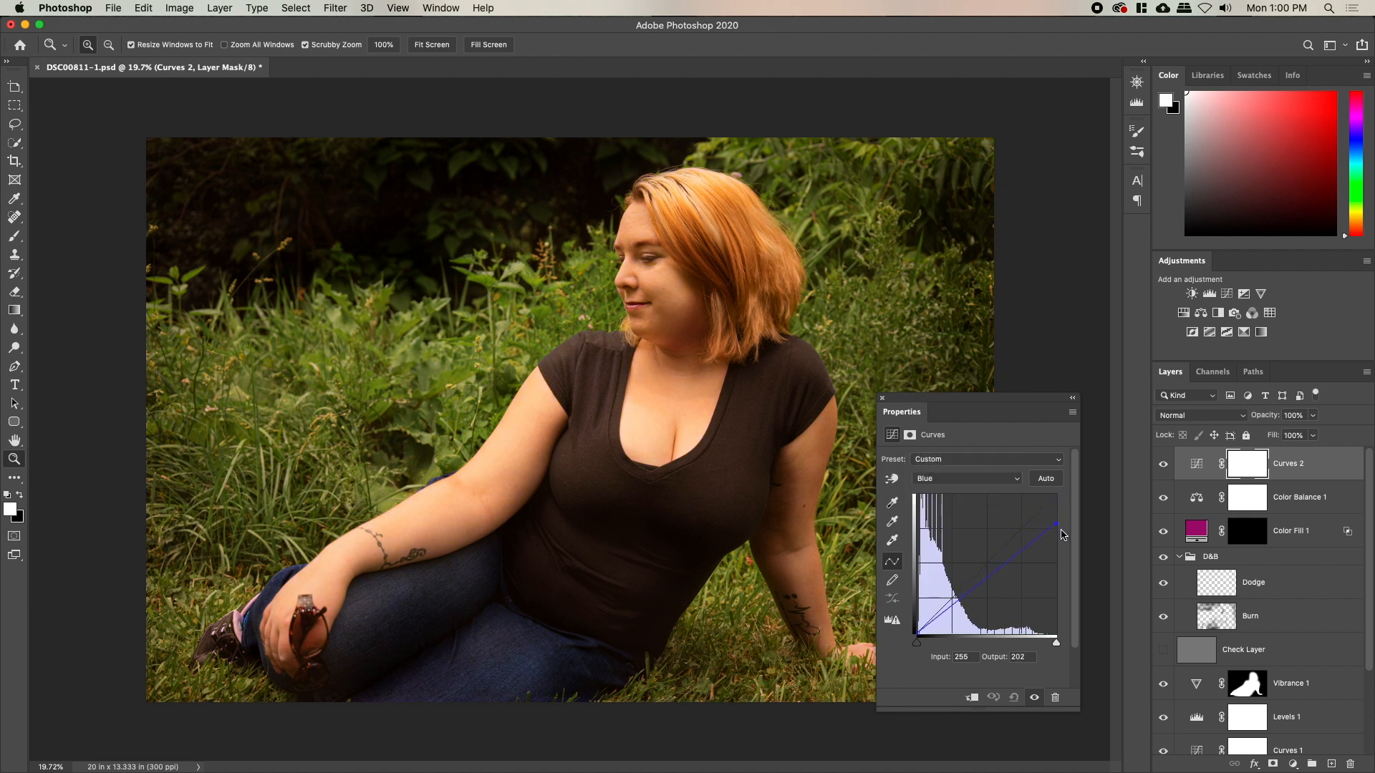
{"action": "left_click", "coordinate": [883, 399]}
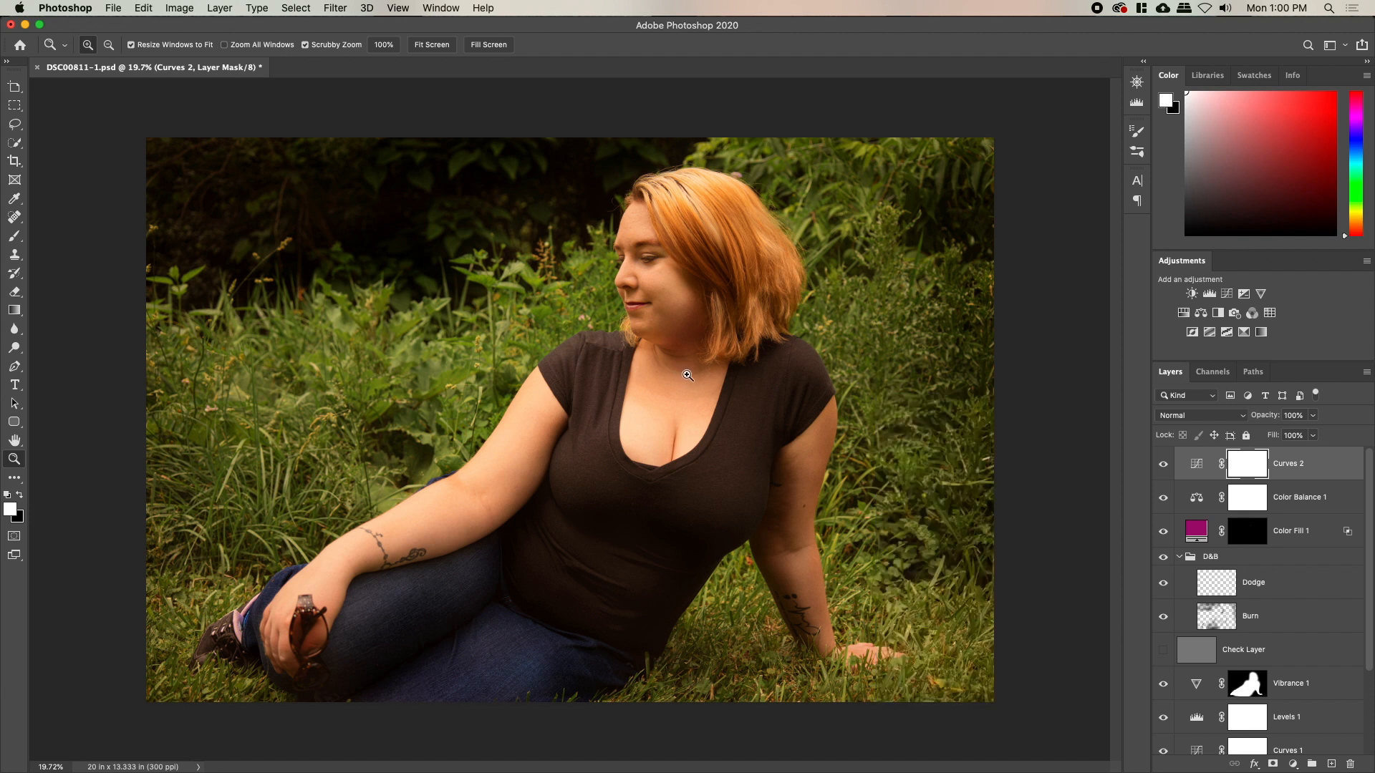
{"action": "left_click_drag", "start_coordinate": [687, 375], "coordinate": [706, 375]}
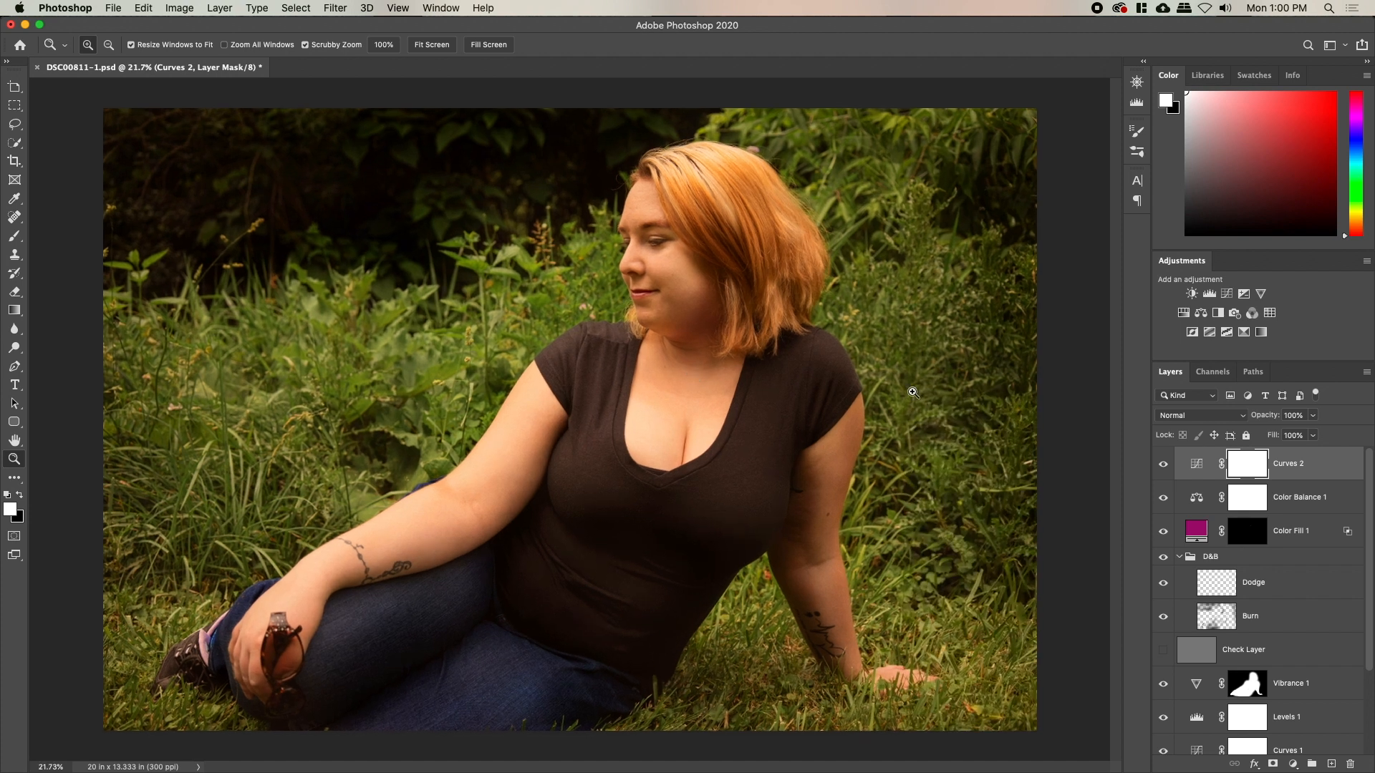
{"action": "left_click", "coordinate": [1305, 498], "text": "shift"}
Group Curves 2 and Color Balance 1 into Group 1 and select Curves 2 inside it
{"action": "key", "text": "super+g"}
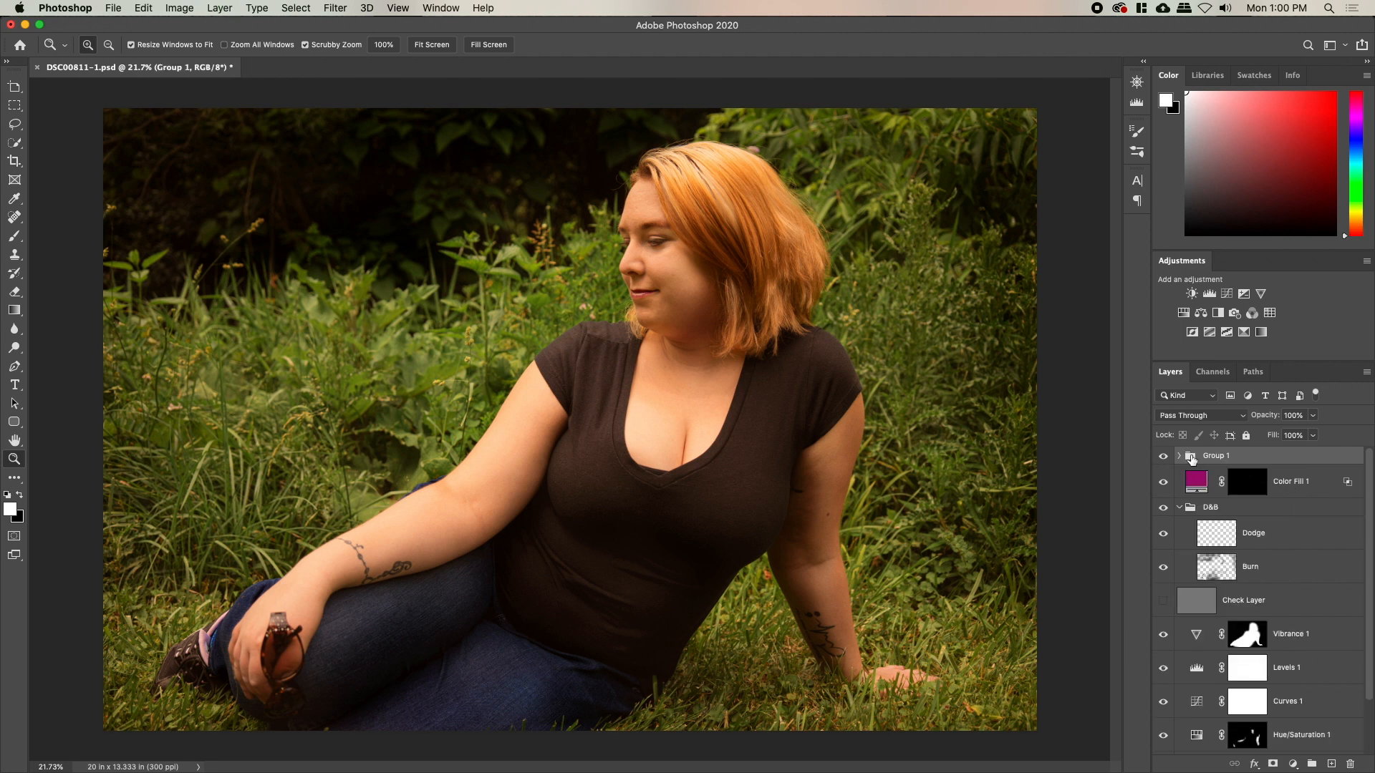
{"action": "left_click", "coordinate": [1179, 456]}
{"action": "left_click", "coordinate": [1315, 488]}
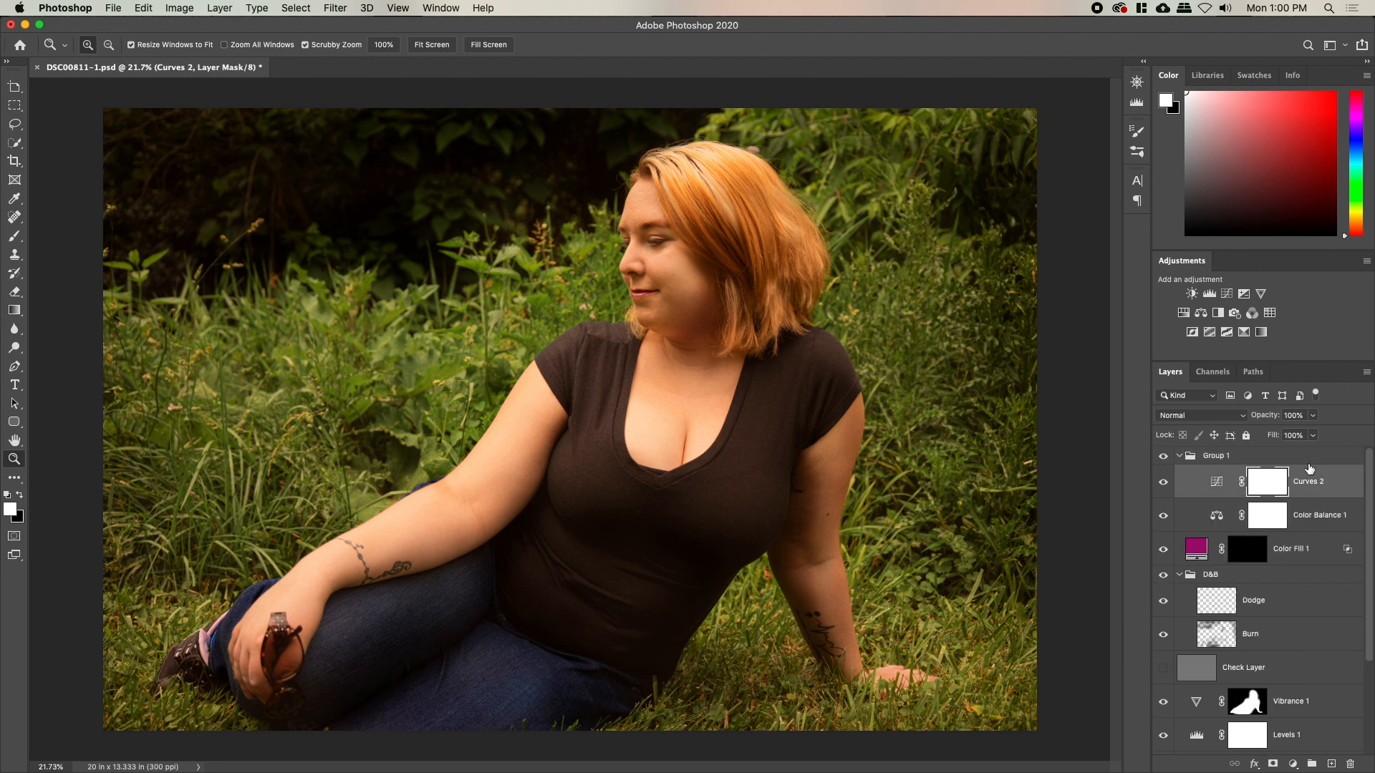
Add a Color Lookup layer using Crisp_Warm.look and fade its opacity down
{"action": "left_click", "coordinate": [1271, 314]}
{"action": "left_click", "coordinate": [979, 458]}
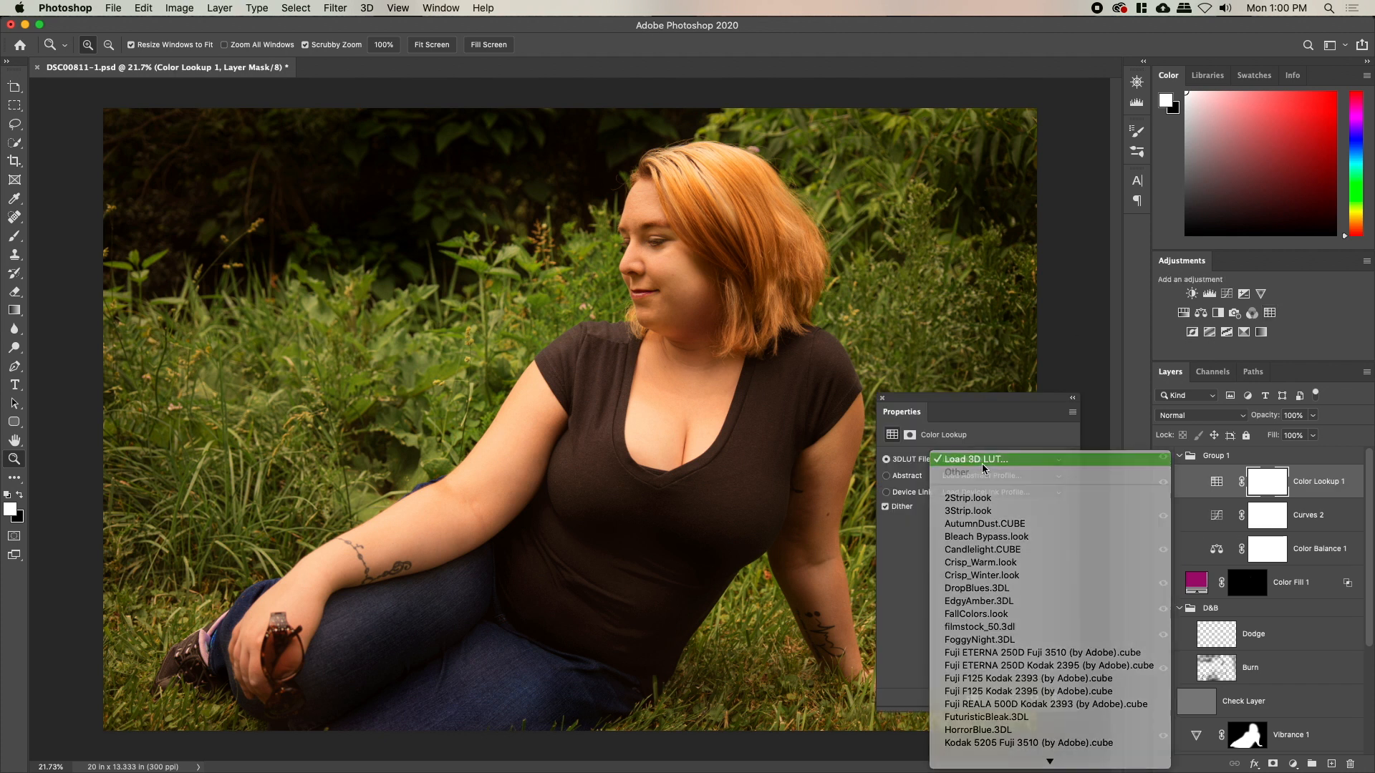
{"action": "left_click", "coordinate": [982, 462]}
{"action": "key", "text": "Escape"}
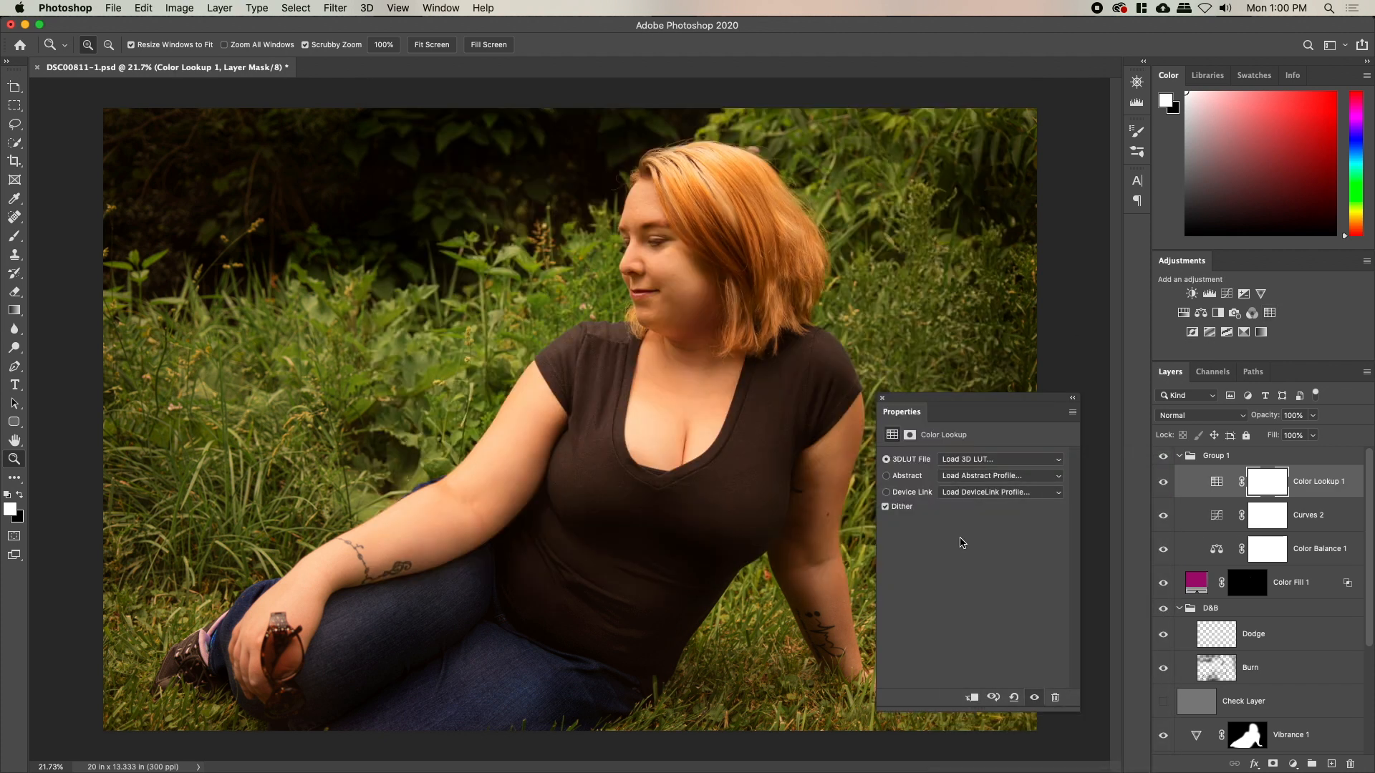
{"action": "left_click", "coordinate": [988, 458]}
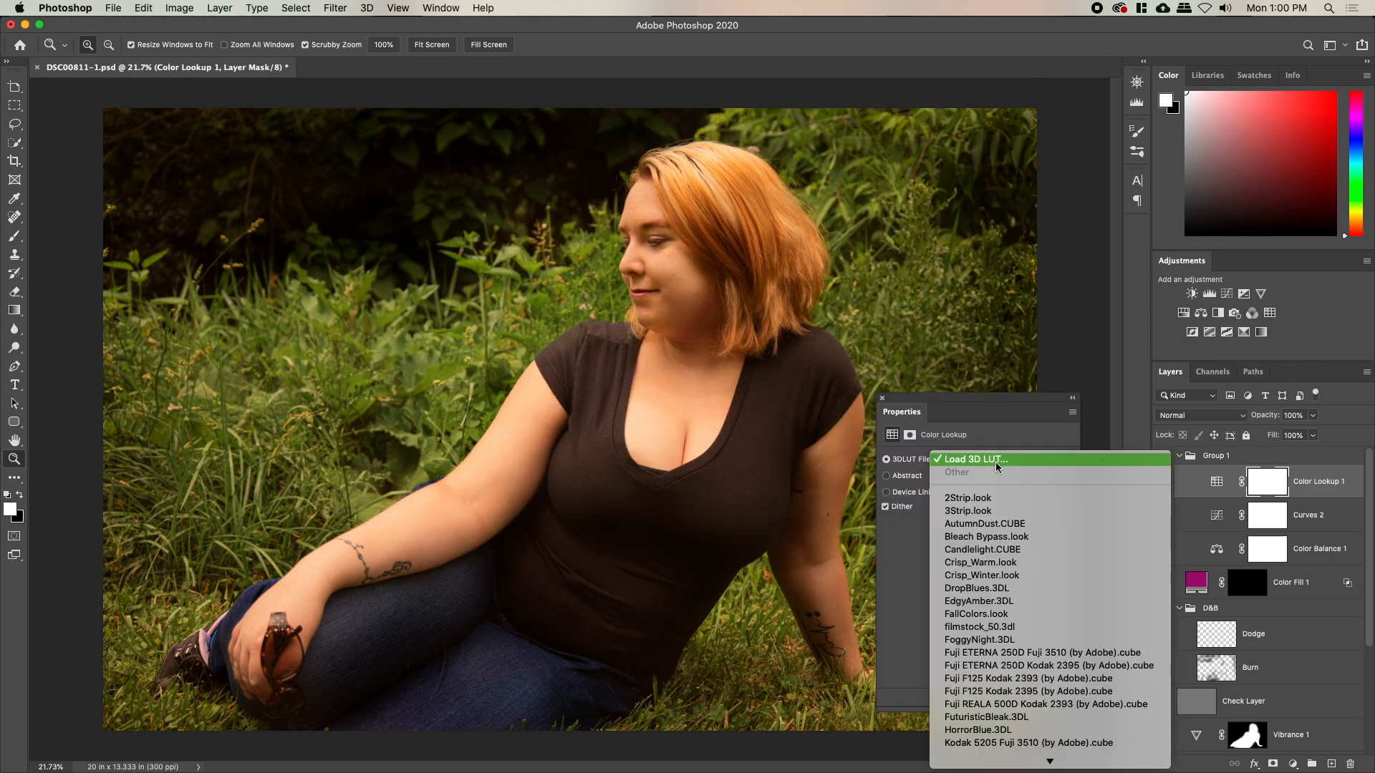
{"action": "left_click", "coordinate": [1016, 562]}
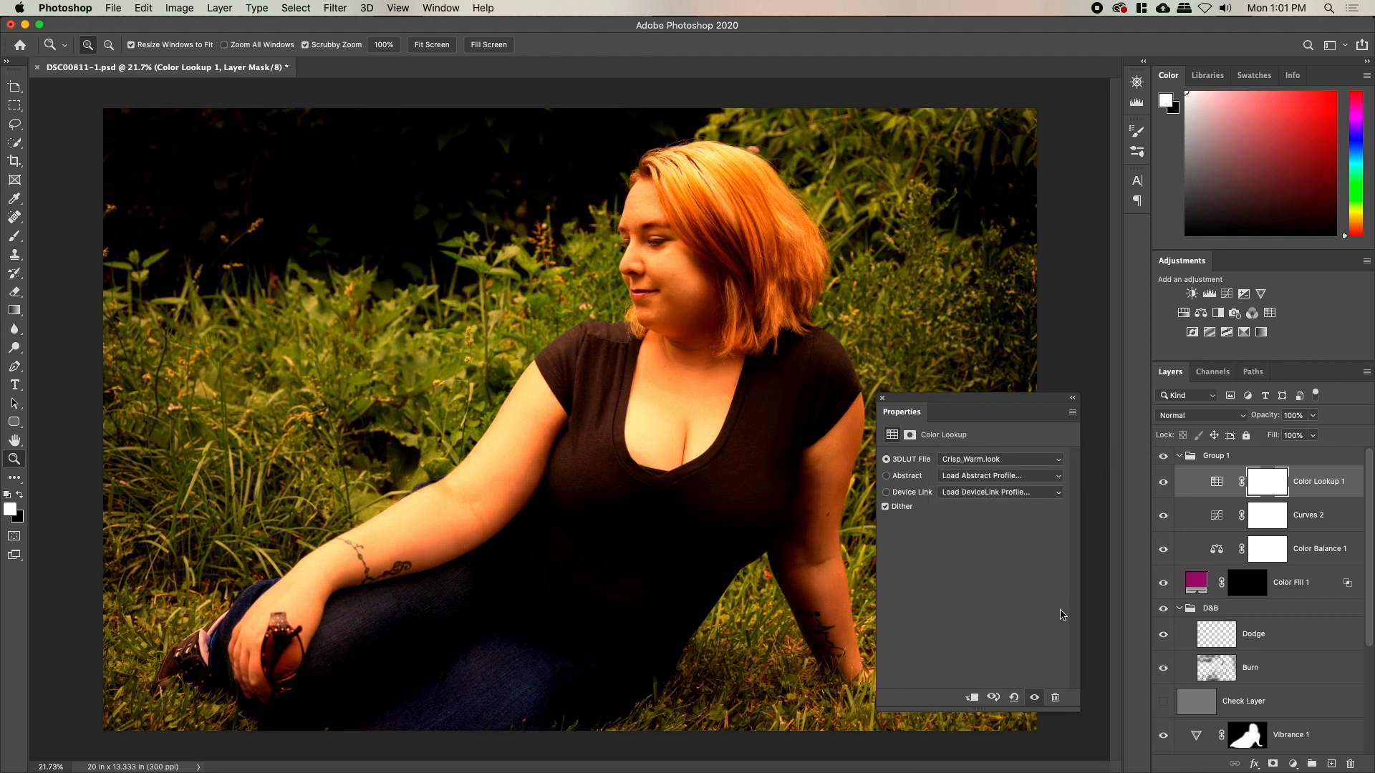
{"action": "mouse_move", "coordinate": [1264, 418]}
{"action": "left_mouse_down"}
{"action": "mouse_move", "coordinate": [1236, 425]}
{"action": "mouse_move", "coordinate": [1269, 424]}
{"action": "left_mouse_up"}
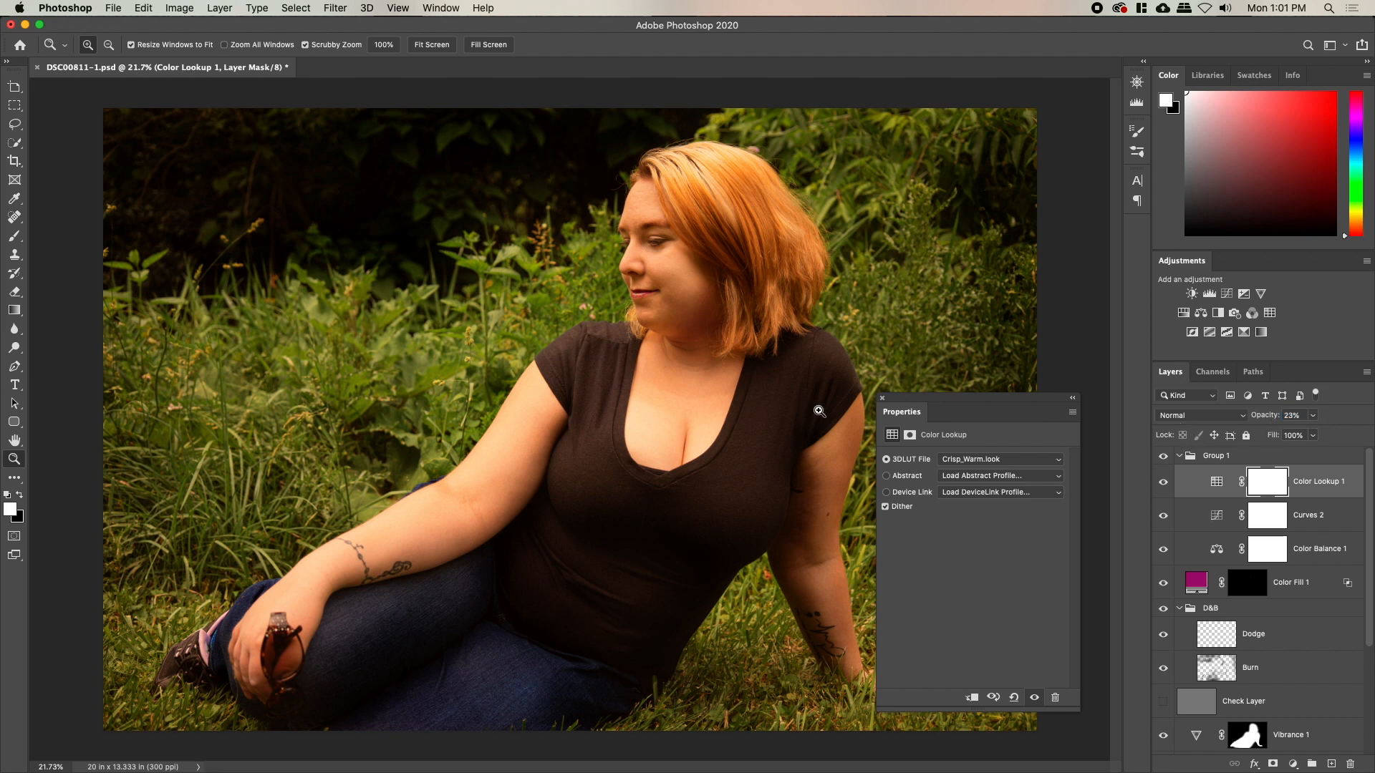
Reopen Curves 2 and restore the blue channel's highlights to full 255
{"action": "left_click", "coordinate": [882, 398]}
{"action": "left_click", "coordinate": [1214, 521]}
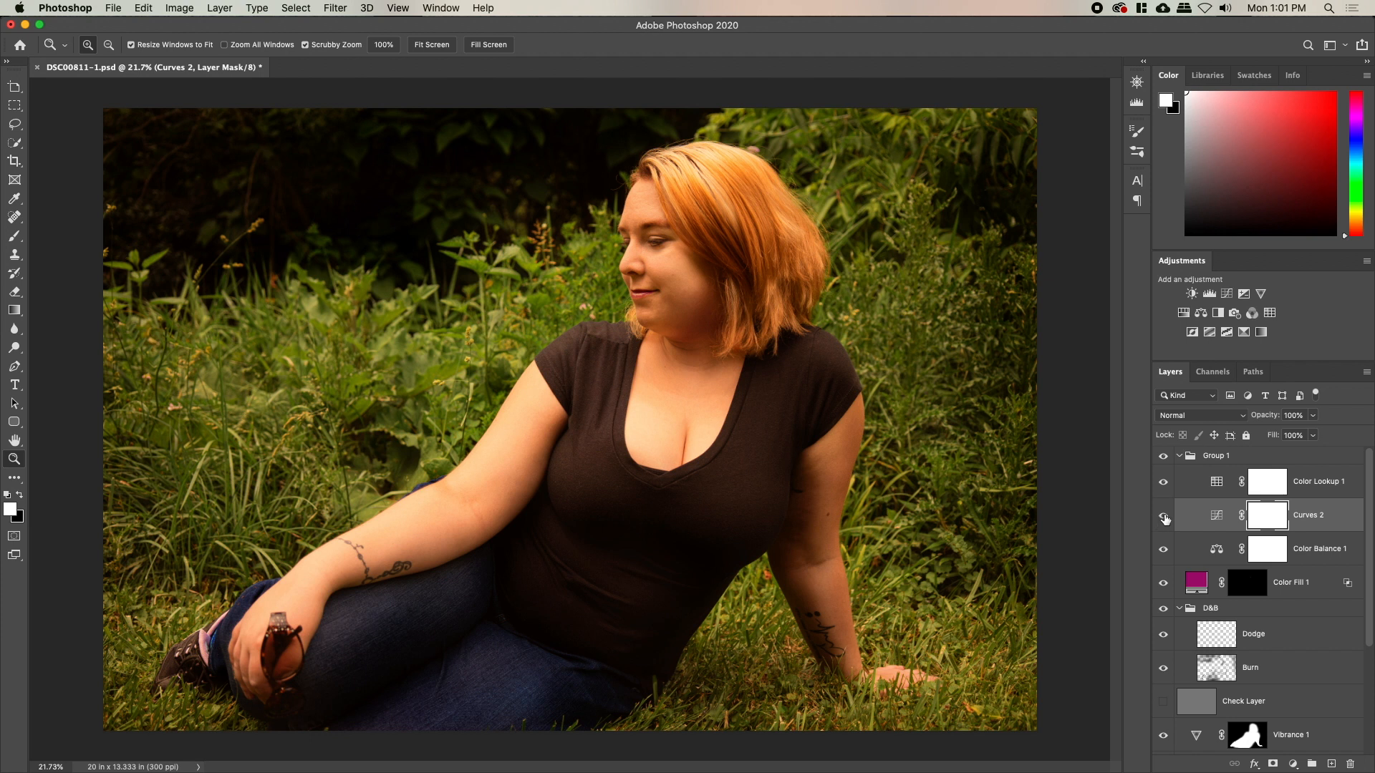
{"action": "double_click", "coordinate": [1203, 517]}
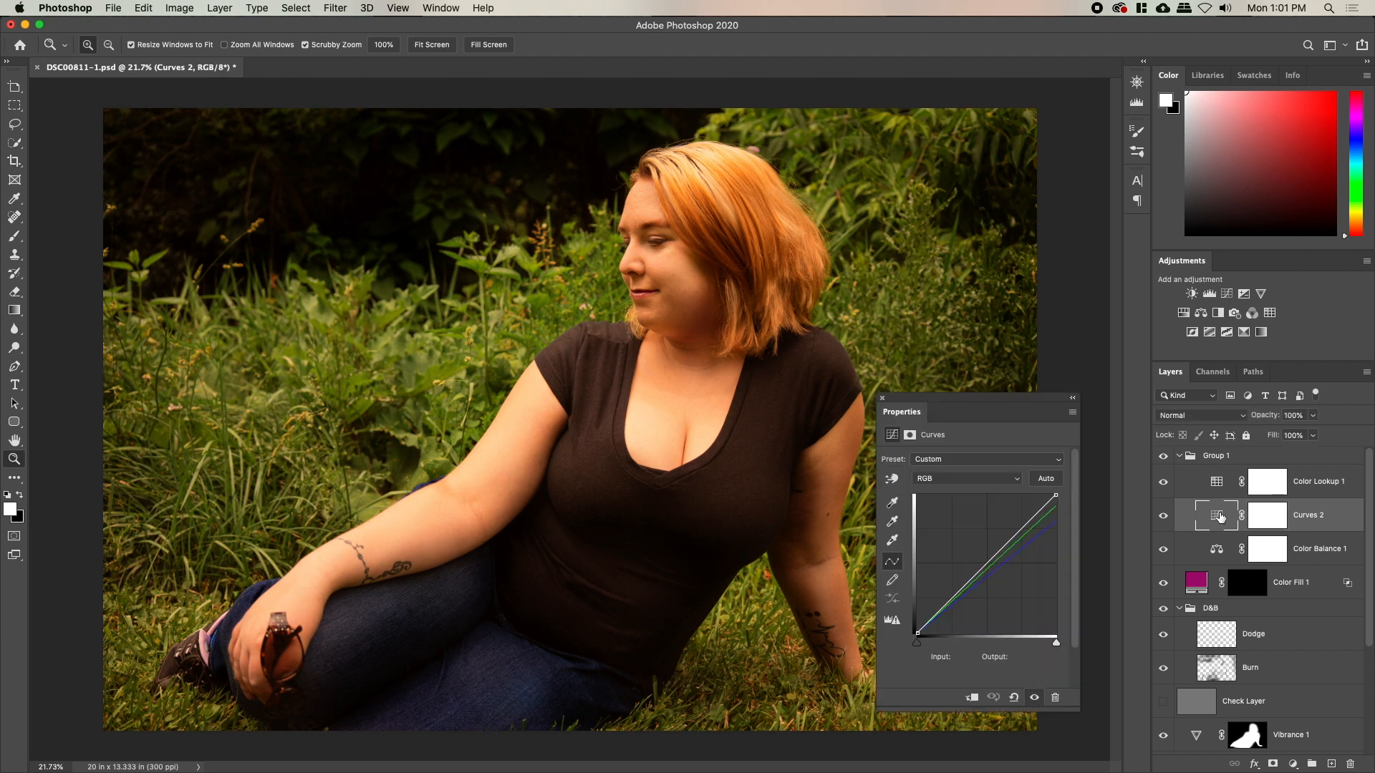
{"action": "left_click", "coordinate": [987, 479]}
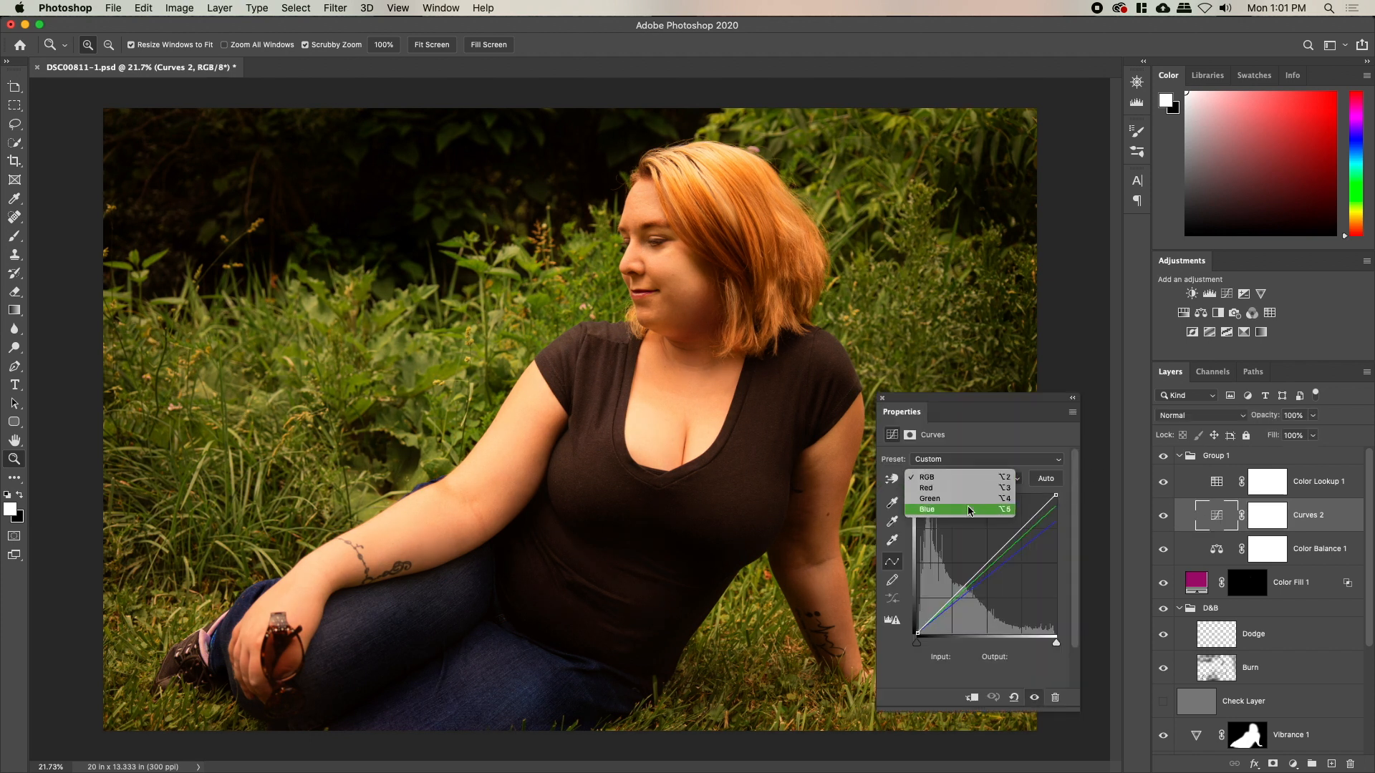
{"action": "left_click", "coordinate": [971, 519]}
{"action": "left_click_drag", "start_coordinate": [1061, 521], "coordinate": [1066, 491]}
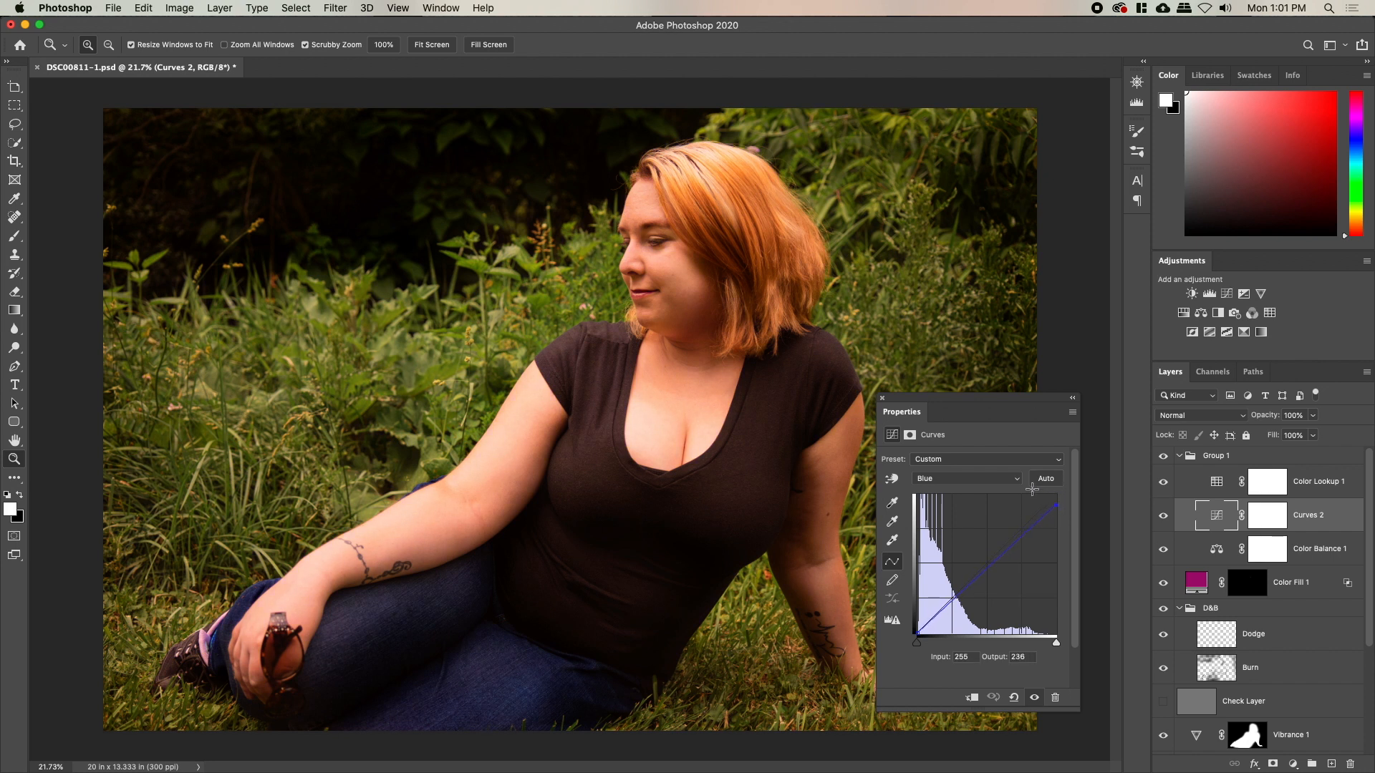
Raise the green highlights and lift the red shadows, black point to output 15
{"action": "left_click", "coordinate": [1002, 478]}
{"action": "left_click", "coordinate": [988, 463]}
{"action": "left_click_drag", "start_coordinate": [1056, 508], "coordinate": [1066, 501]}
{"action": "left_click", "coordinate": [967, 478]}
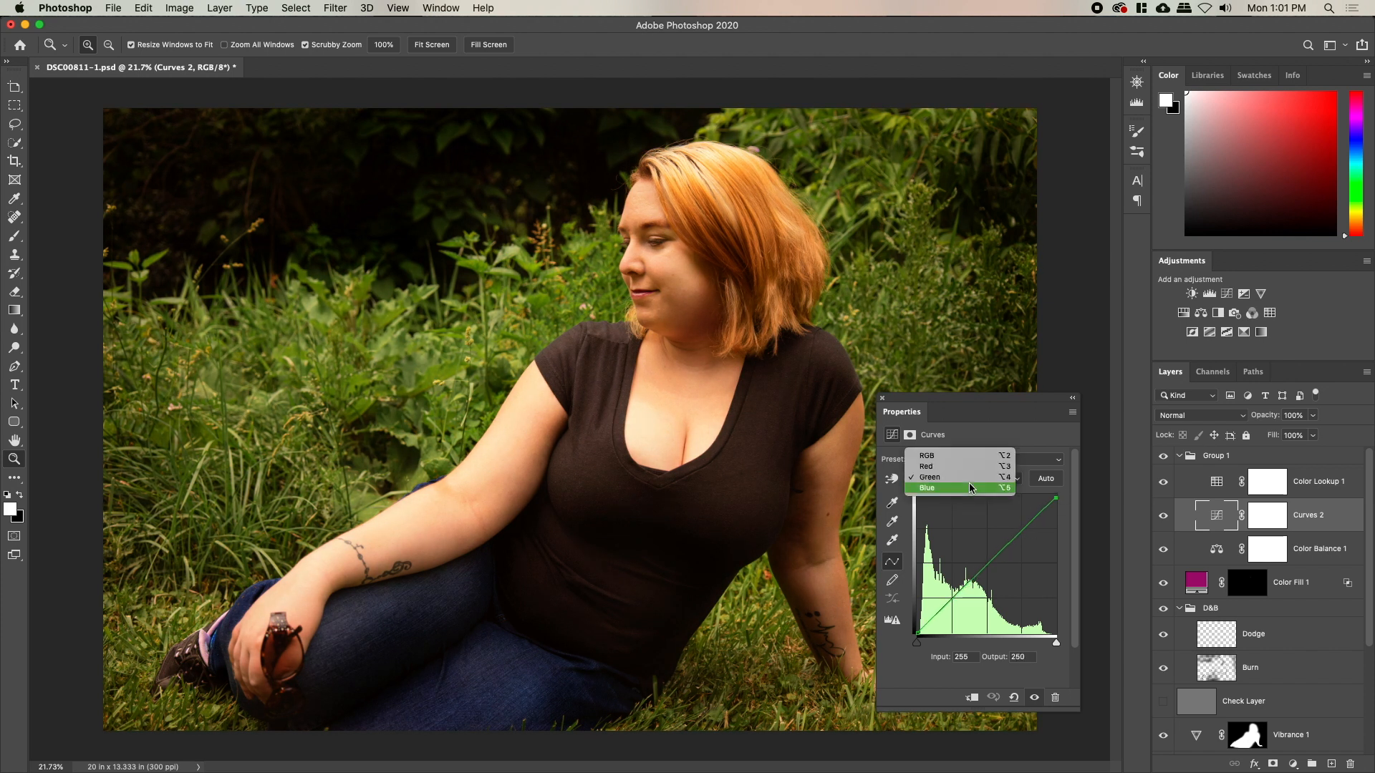
{"action": "left_click", "coordinate": [960, 467]}
{"action": "left_click_drag", "start_coordinate": [916, 630], "coordinate": [942, 607]}
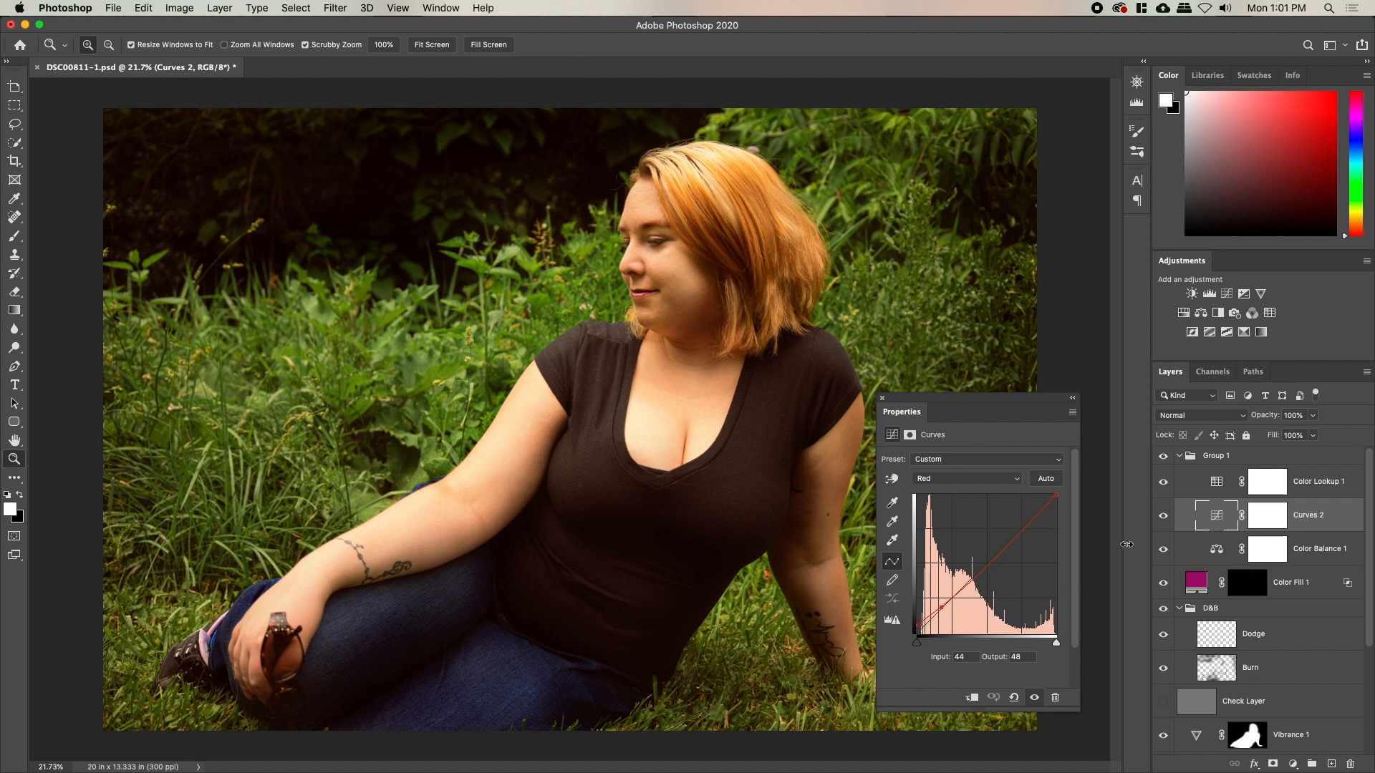
Toggle Curves 2 and Color Balance 1 off and on to compare the grade
{"action": "left_click", "coordinate": [1163, 517]}
{"action": "left_click", "coordinate": [1163, 518]}
{"action": "left_click", "coordinate": [1163, 519]}
{"action": "left_click", "coordinate": [1162, 519]}
{"action": "left_click", "coordinate": [1169, 549]}
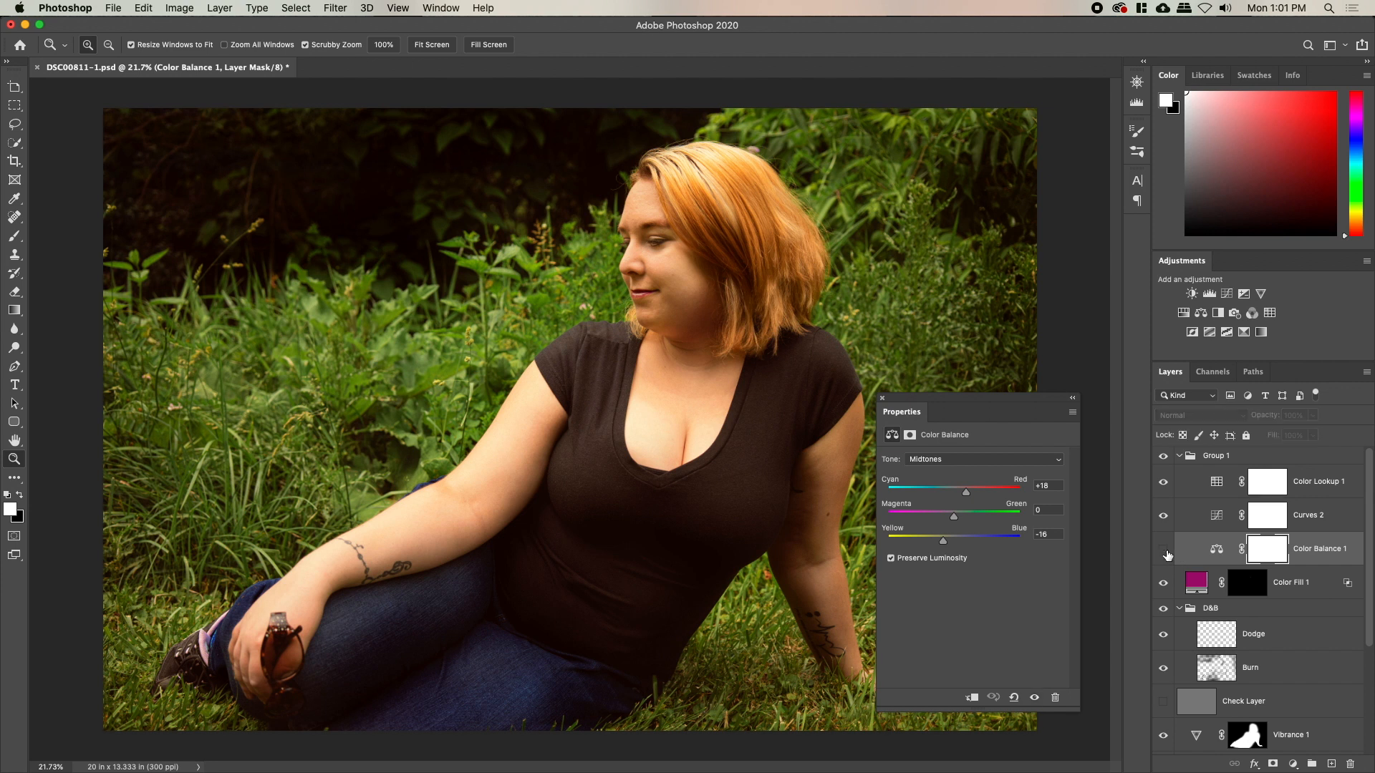
Ease the Color Balance 1 midtones: yellow shift to -8 and red shift to +14
{"action": "left_click", "coordinate": [1164, 552]}
{"action": "left_click", "coordinate": [1214, 549]}
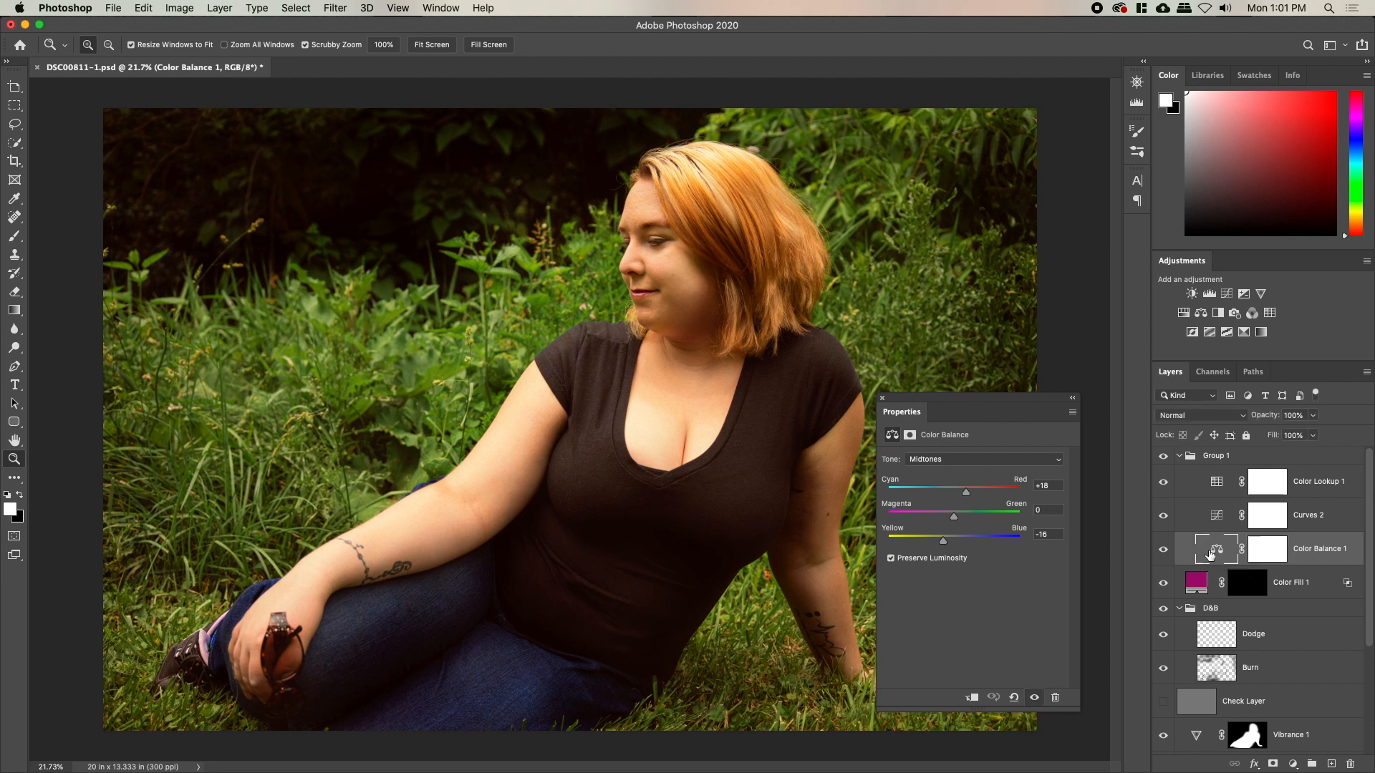
{"action": "left_click_drag", "start_coordinate": [943, 541], "coordinate": [950, 541]}
{"action": "left_click_drag", "start_coordinate": [966, 493], "coordinate": [947, 545]}
After a visibility comparison, set the midtone Yellow–Blue slider to -10 and close Properties
{"action": "left_click", "coordinate": [1163, 550]}
{"action": "left_click", "coordinate": [1163, 550]}
{"action": "left_click", "coordinate": [906, 459]}
{"action": "left_click", "coordinate": [926, 459]}
{"action": "mouse_move", "coordinate": [949, 543]}
{"action": "left_mouse_down"}
{"action": "mouse_move", "coordinate": [967, 500]}
{"action": "mouse_move", "coordinate": [951, 515]}
{"action": "left_mouse_up"}
{"action": "left_click", "coordinate": [882, 398]}
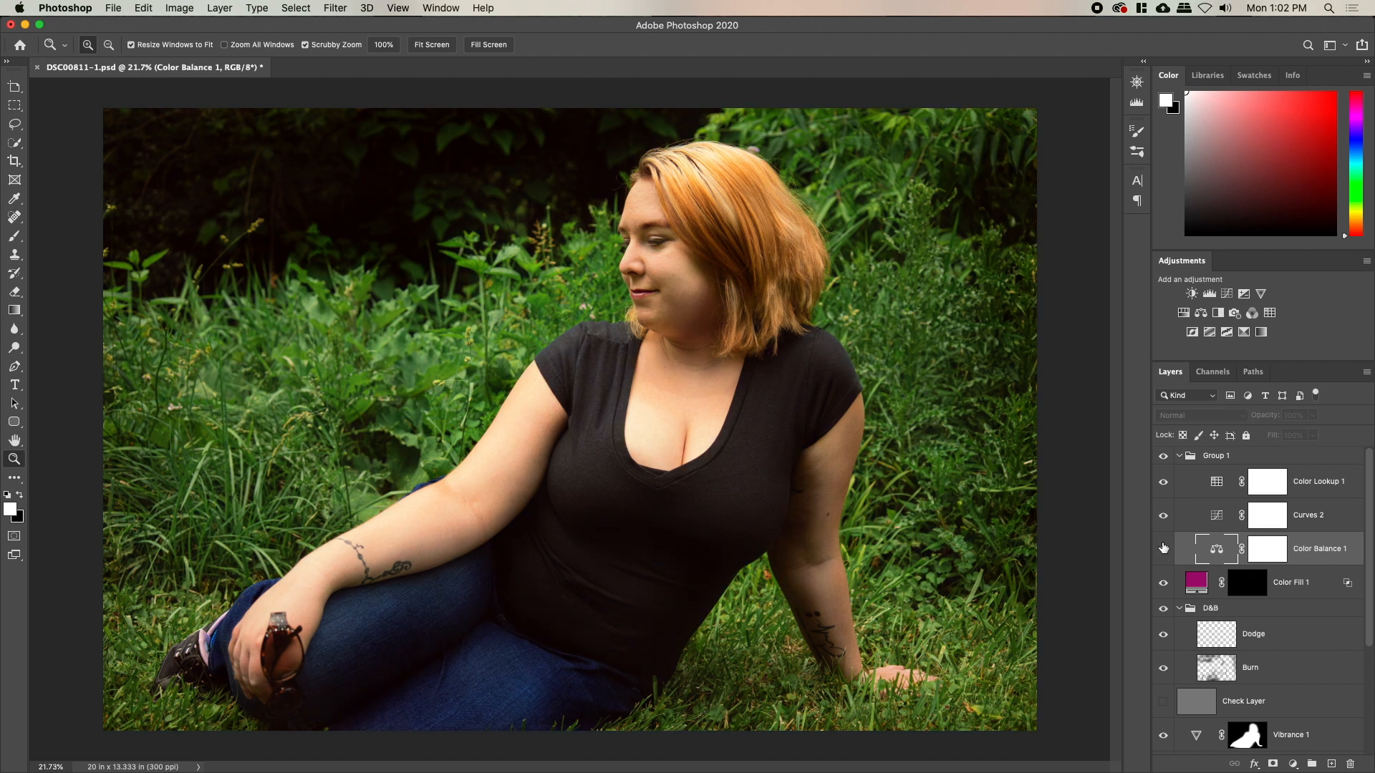
Restrict Color Balance 1 with underlying-layer Blend If splits of 0/75 and 140/204
{"action": "double_click", "coordinate": [1346, 566]}
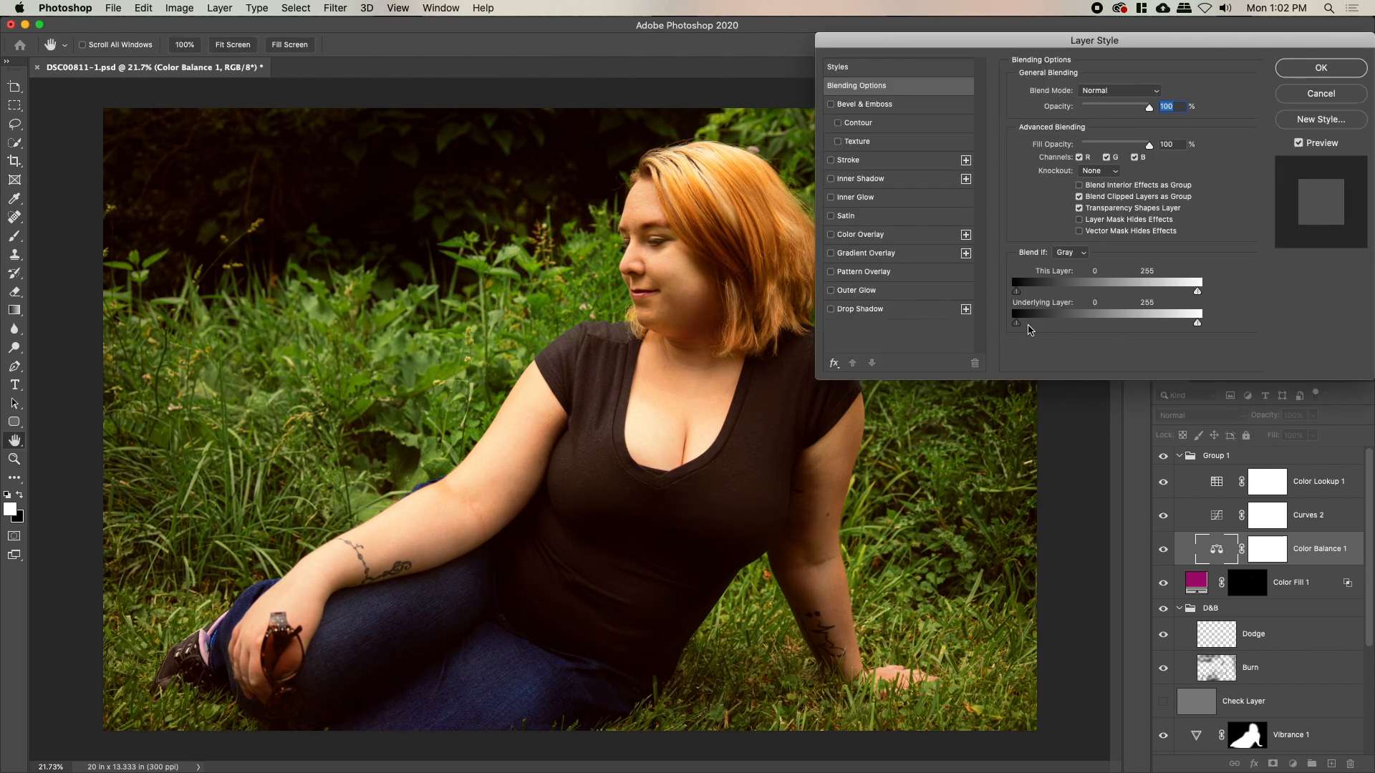
{"action": "left_click_drag", "start_coordinate": [1017, 324], "coordinate": [1033, 327]}
{"action": "key", "text": "alt"}
{"action": "mouse_move", "coordinate": [1031, 323]}
{"action": "left_mouse_down"}
{"action": "mouse_move", "coordinate": [1070, 327]}
{"action": "mouse_move", "coordinate": [1015, 326]}
{"action": "left_mouse_up"}
{"action": "mouse_move", "coordinate": [1197, 326]}
{"action": "left_mouse_down"}
{"action": "mouse_move", "coordinate": [1116, 330]}
{"action": "mouse_move", "coordinate": [1189, 331]}
{"action": "left_mouse_up"}
{"action": "left_click", "coordinate": [1320, 67]}
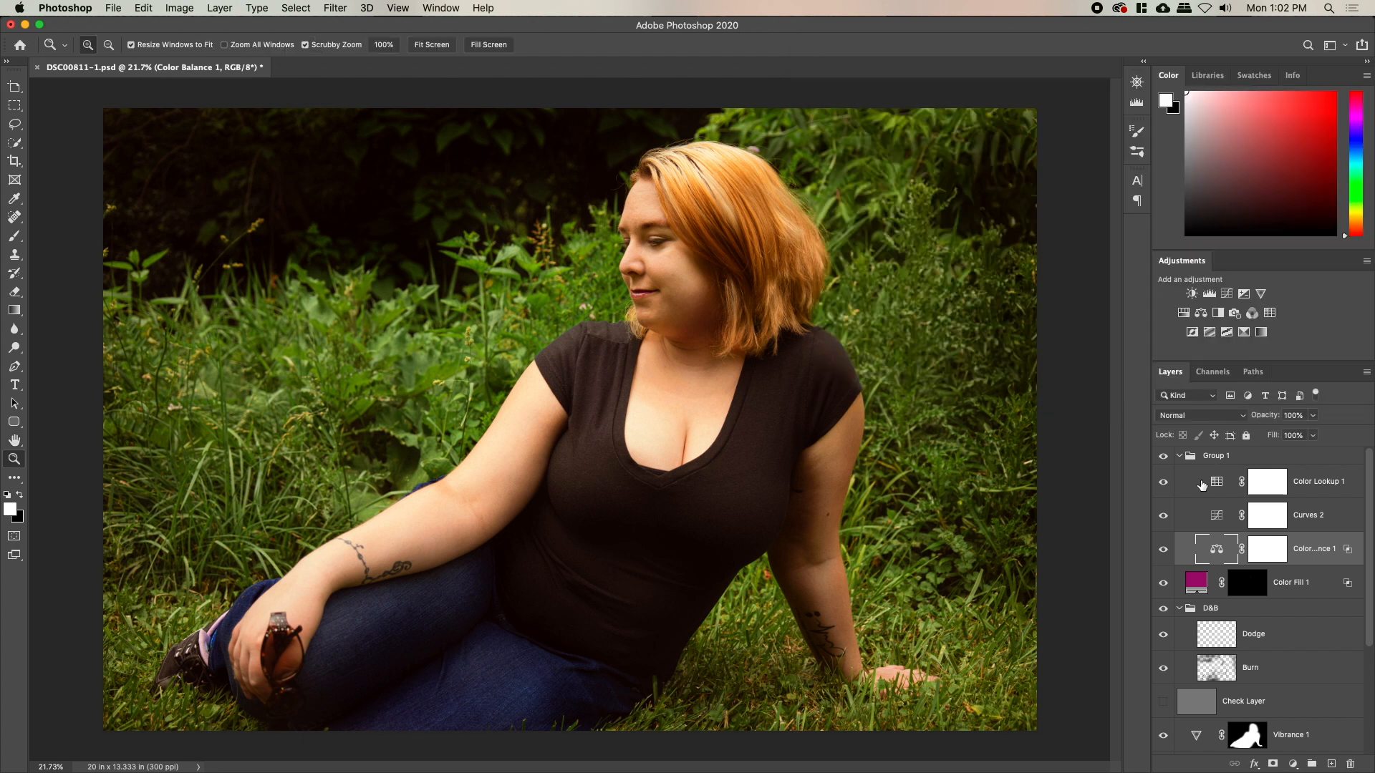
Compare the edited portrait against the unedited original, then reopen the Color Lookup settings
{"action": "left_click", "coordinate": [1163, 549]}
{"action": "left_click", "coordinate": [1163, 549]}
{"action": "mouse_move", "coordinate": [696, 370]}
{"action": "left_mouse_down"}
{"action": "mouse_move", "coordinate": [683, 371]}
{"action": "mouse_move", "coordinate": [695, 370]}
{"action": "left_mouse_up"}
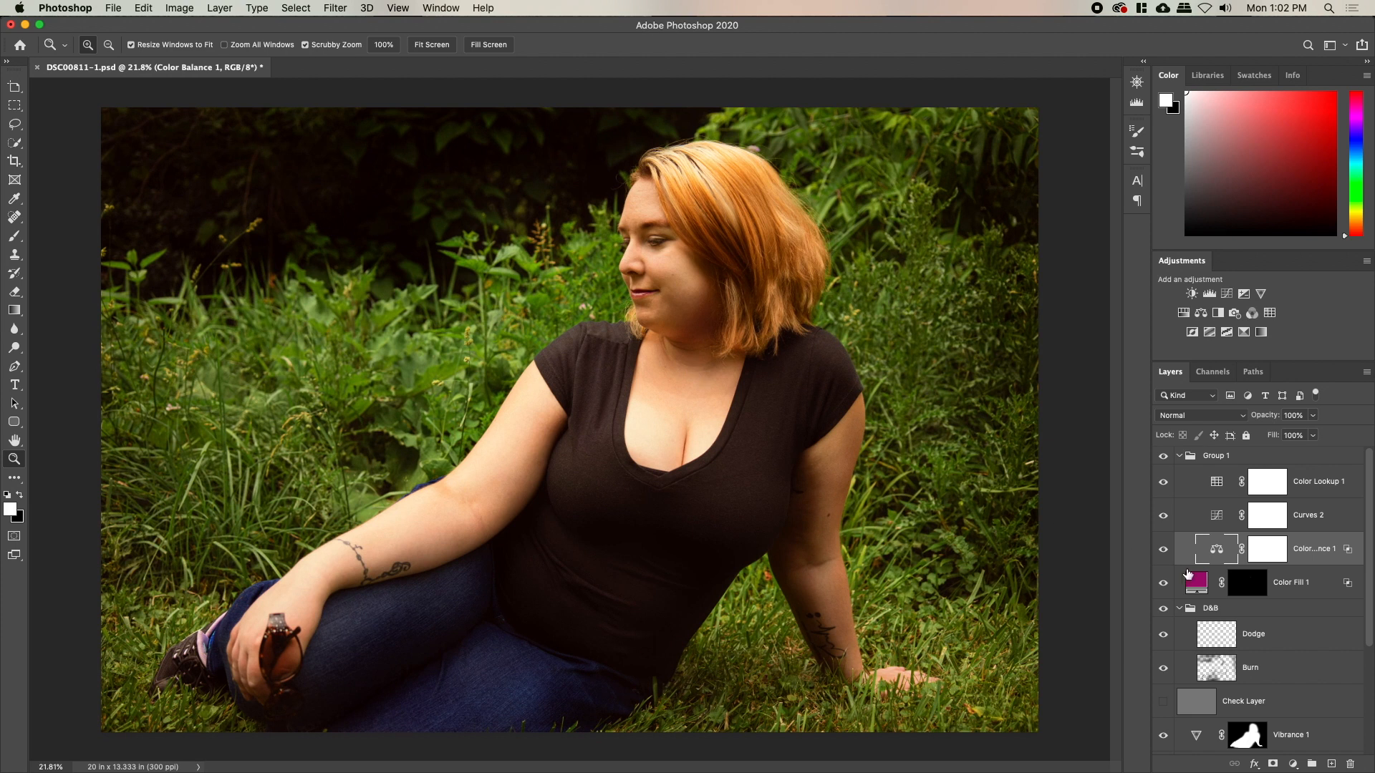
{"action": "scroll", "coordinate": [1168, 620], "scroll_direction": "down", "scroll_amount": 5}
{"action": "left_click", "coordinate": [1163, 739], "text": "alt"}
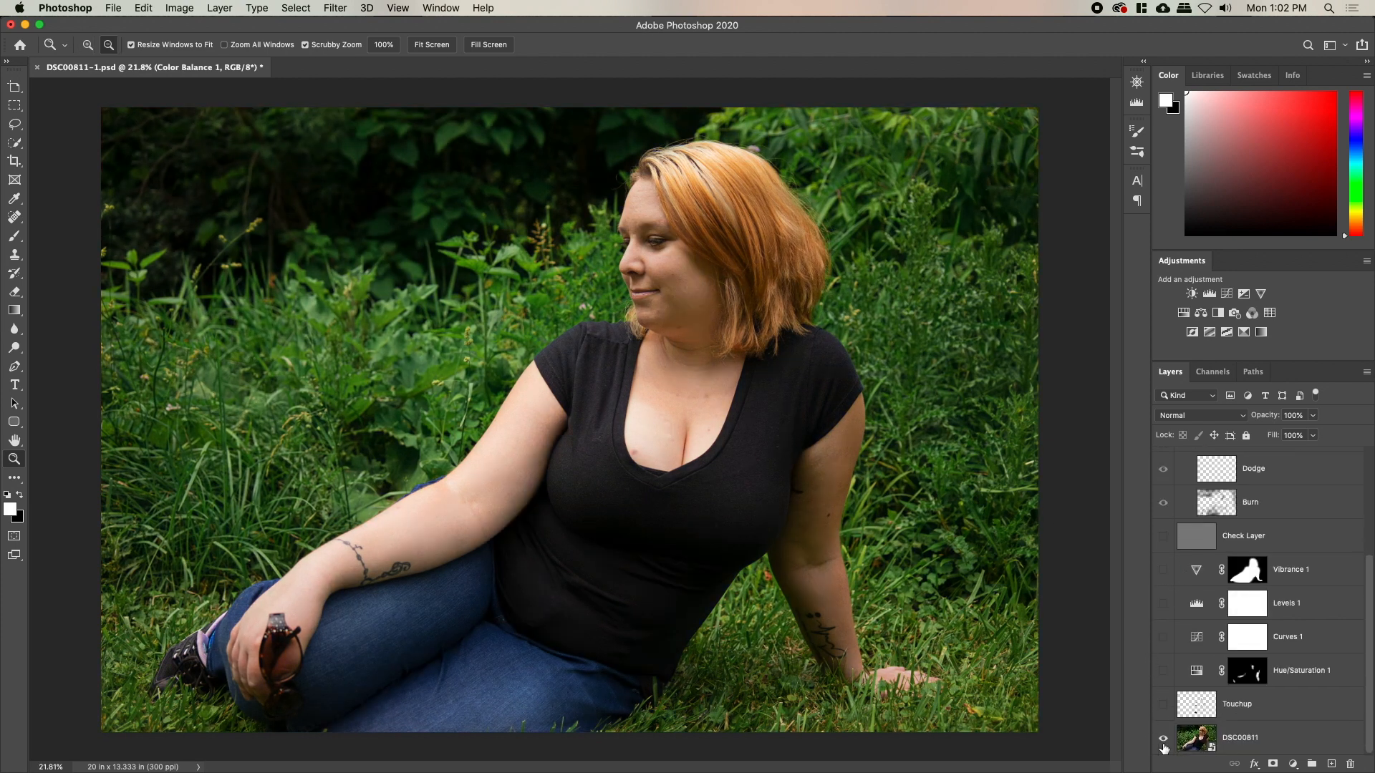
{"action": "left_click", "coordinate": [1163, 743], "text": "alt"}
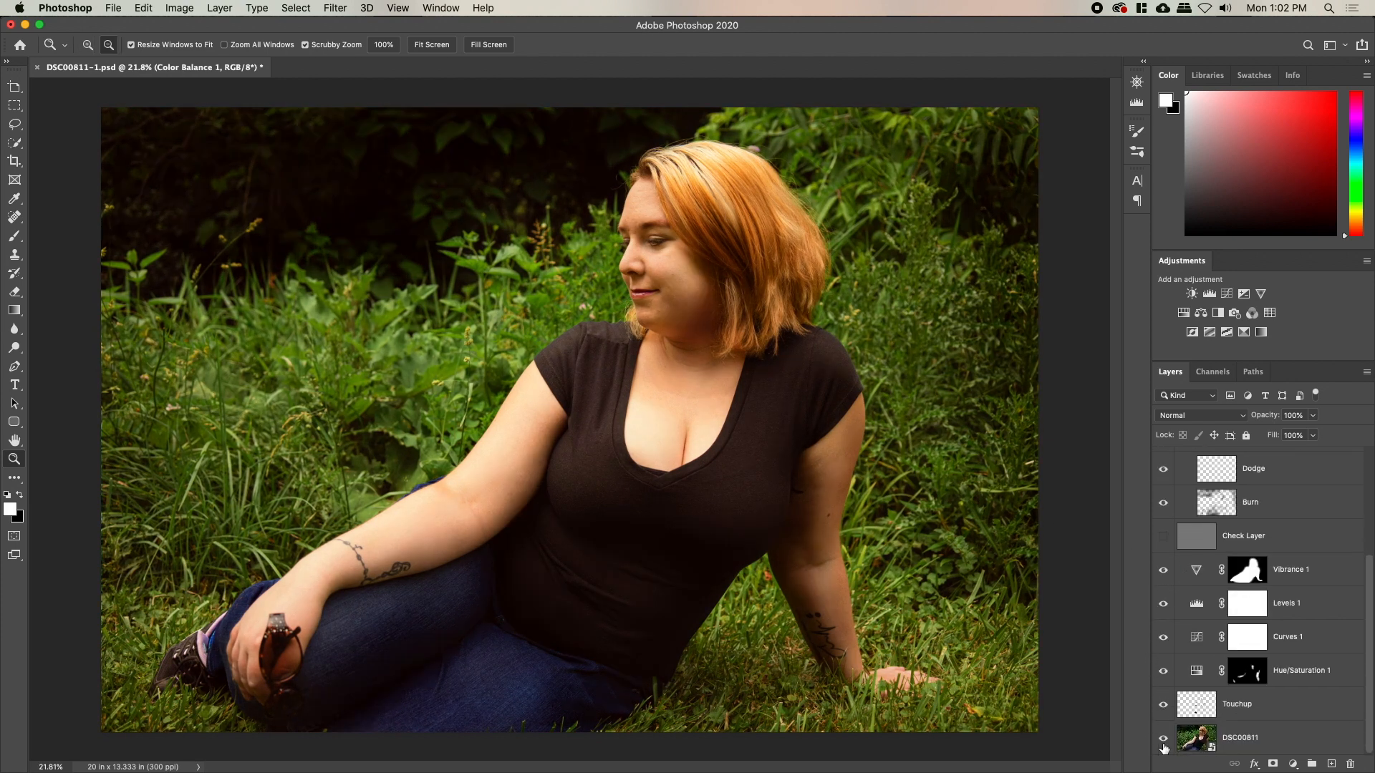
{"action": "left_click", "coordinate": [1163, 745], "text": "alt"}
{"action": "left_click", "coordinate": [1163, 744], "text": "alt"}
{"action": "scroll", "coordinate": [1222, 601], "scroll_direction": "up", "scroll_amount": 5}
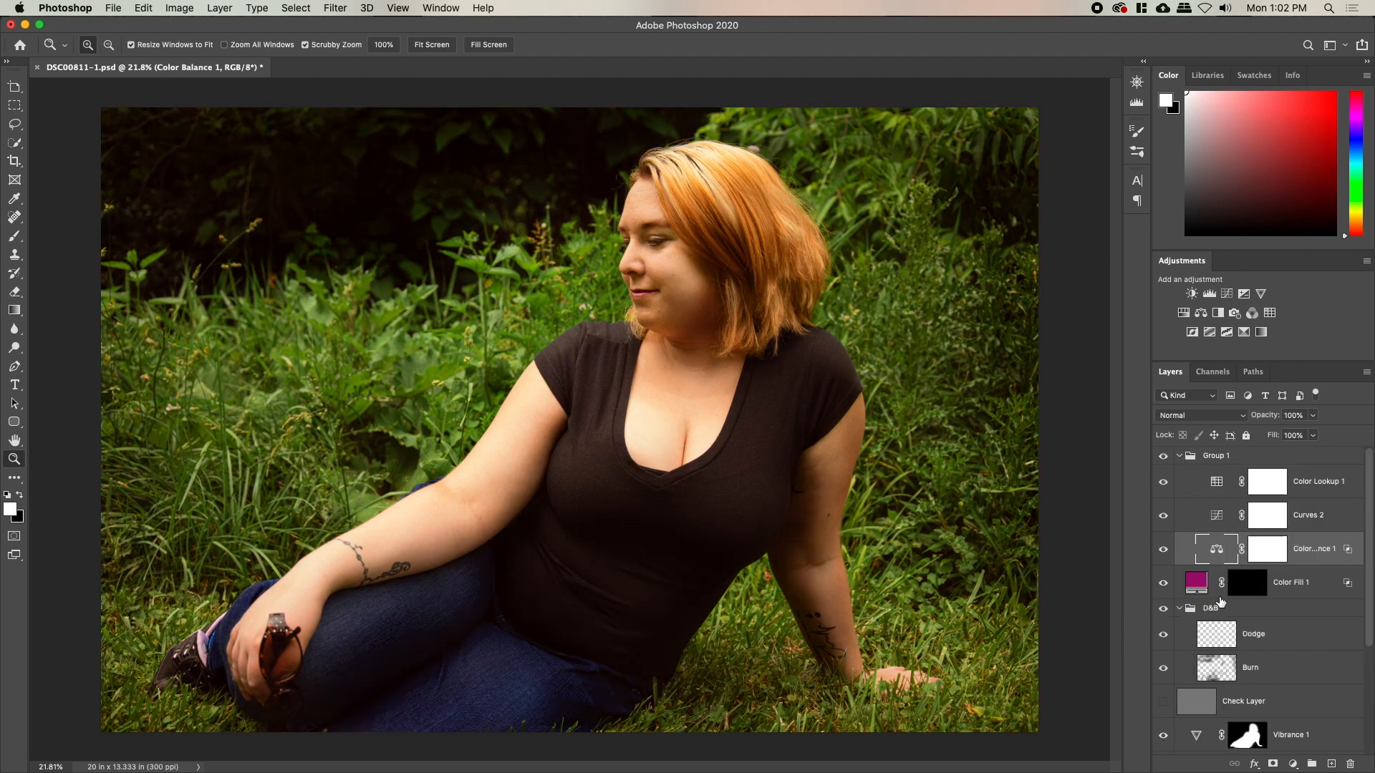
{"action": "double_click", "coordinate": [1217, 481]}
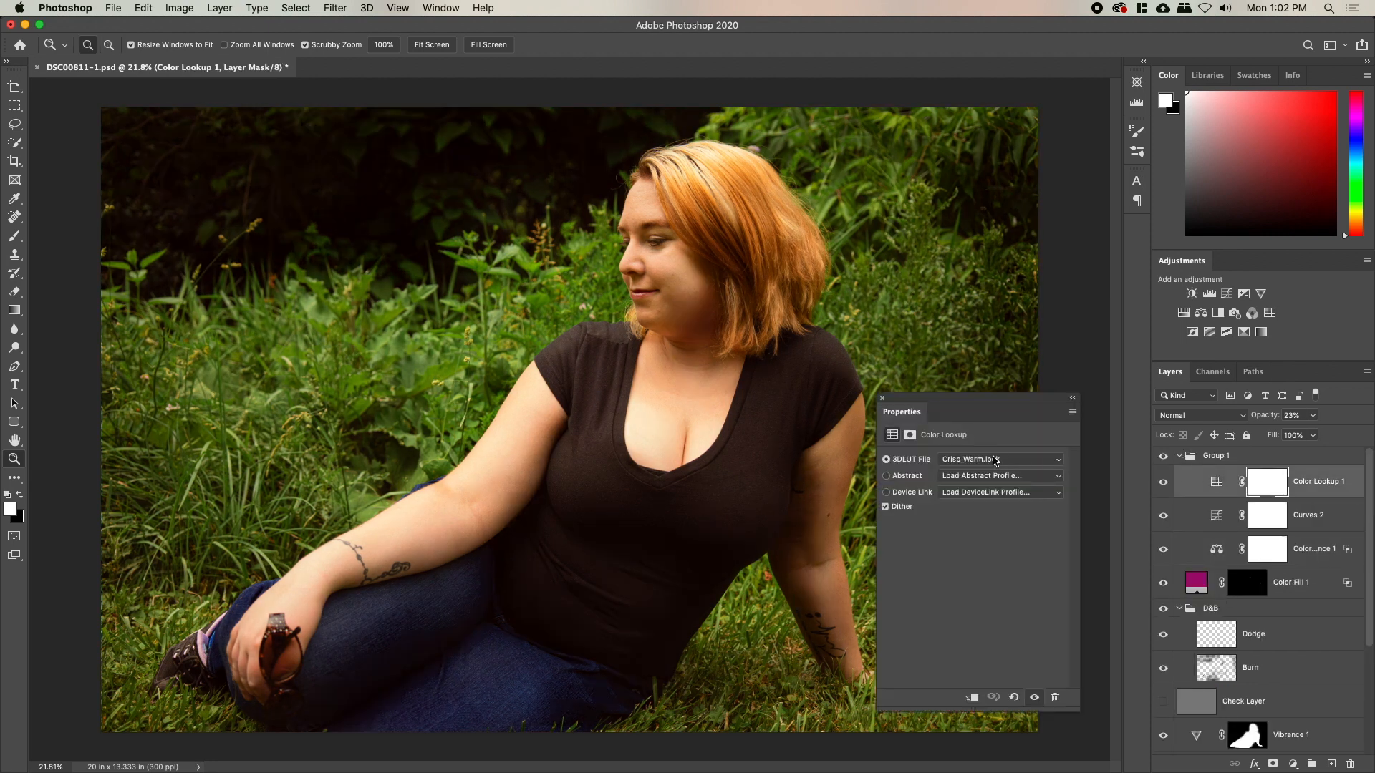
Switch the Color Lookup LUT to Candlelight.CUBE
{"action": "left_click", "coordinate": [995, 461]}
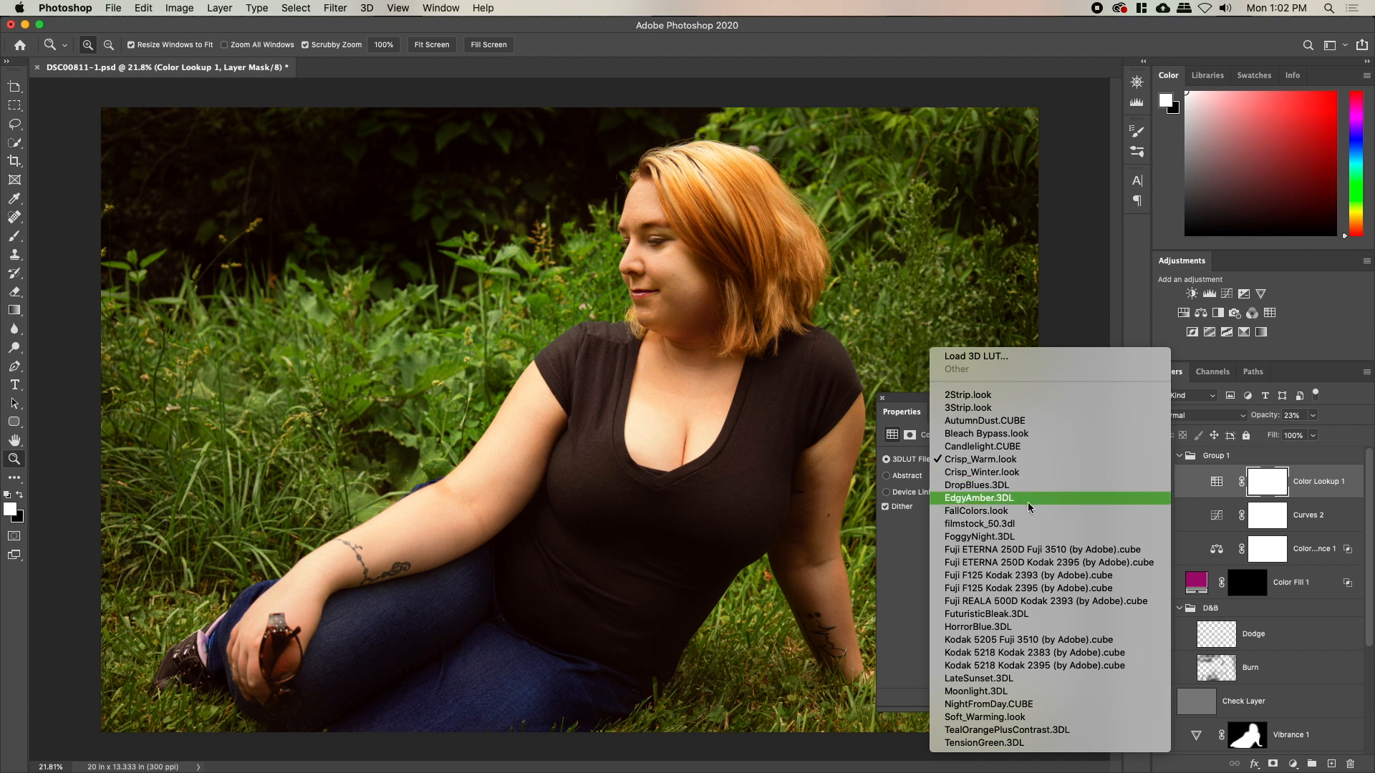
{"action": "left_click", "coordinate": [991, 446]}
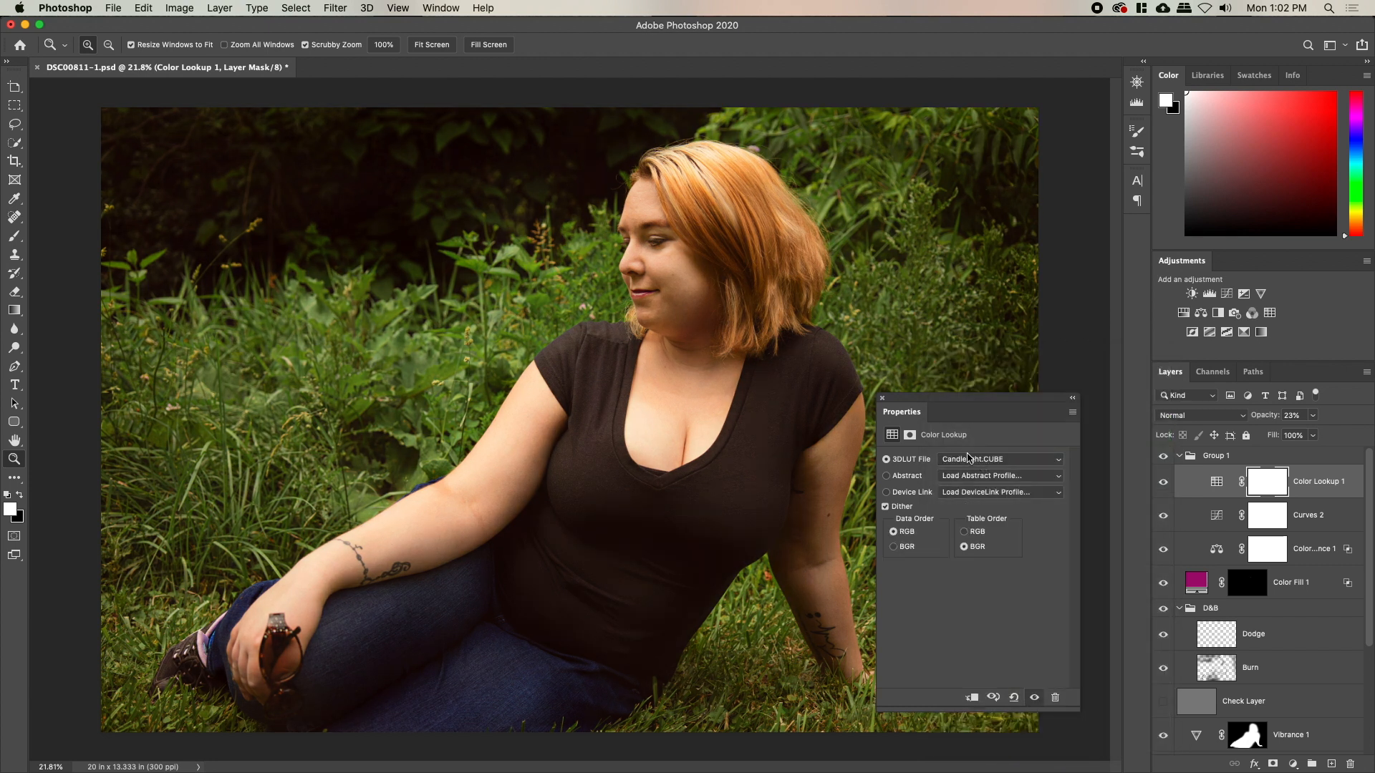
{"action": "left_click", "coordinate": [882, 398]}
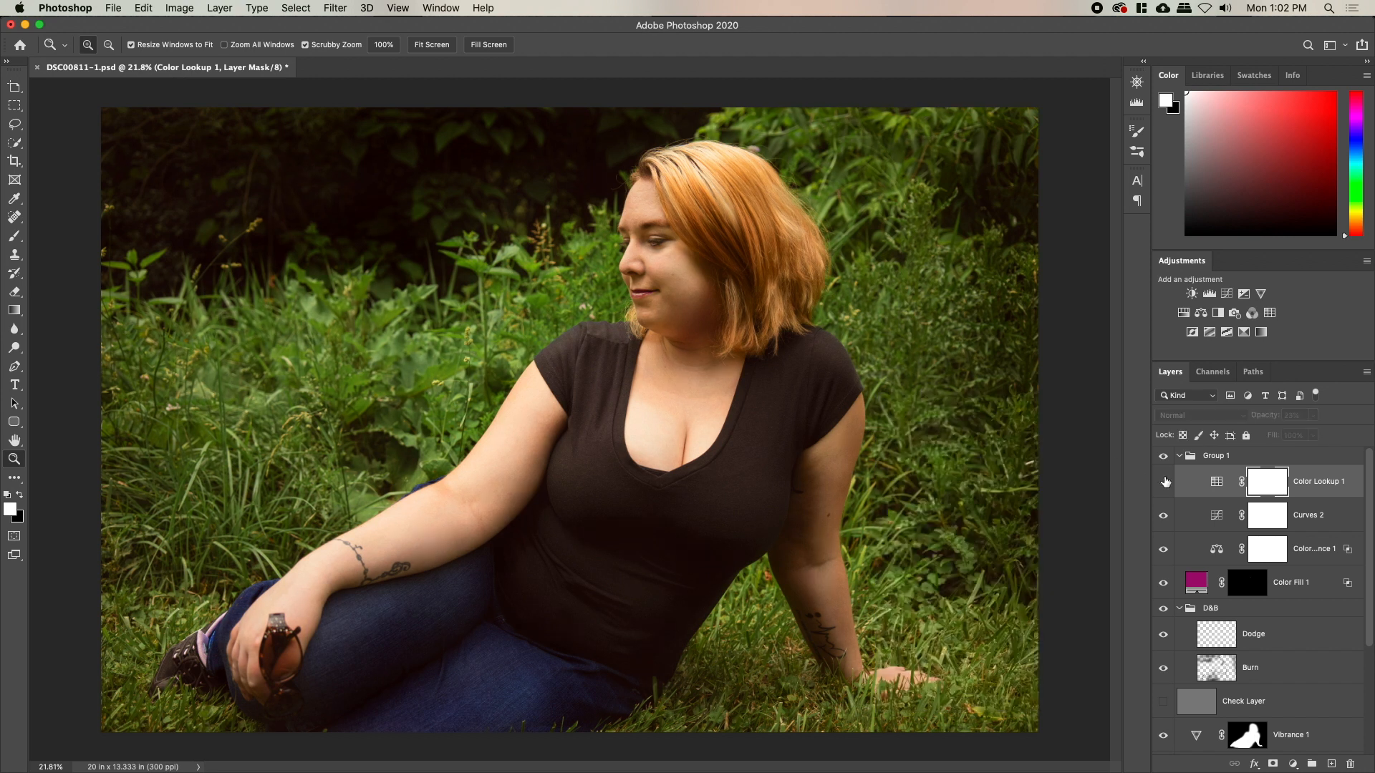
Set Color Lookup 1 to 71% opacity in Luminosity blend mode
{"action": "left_click_drag", "start_coordinate": [671, 352], "coordinate": [672, 401]}
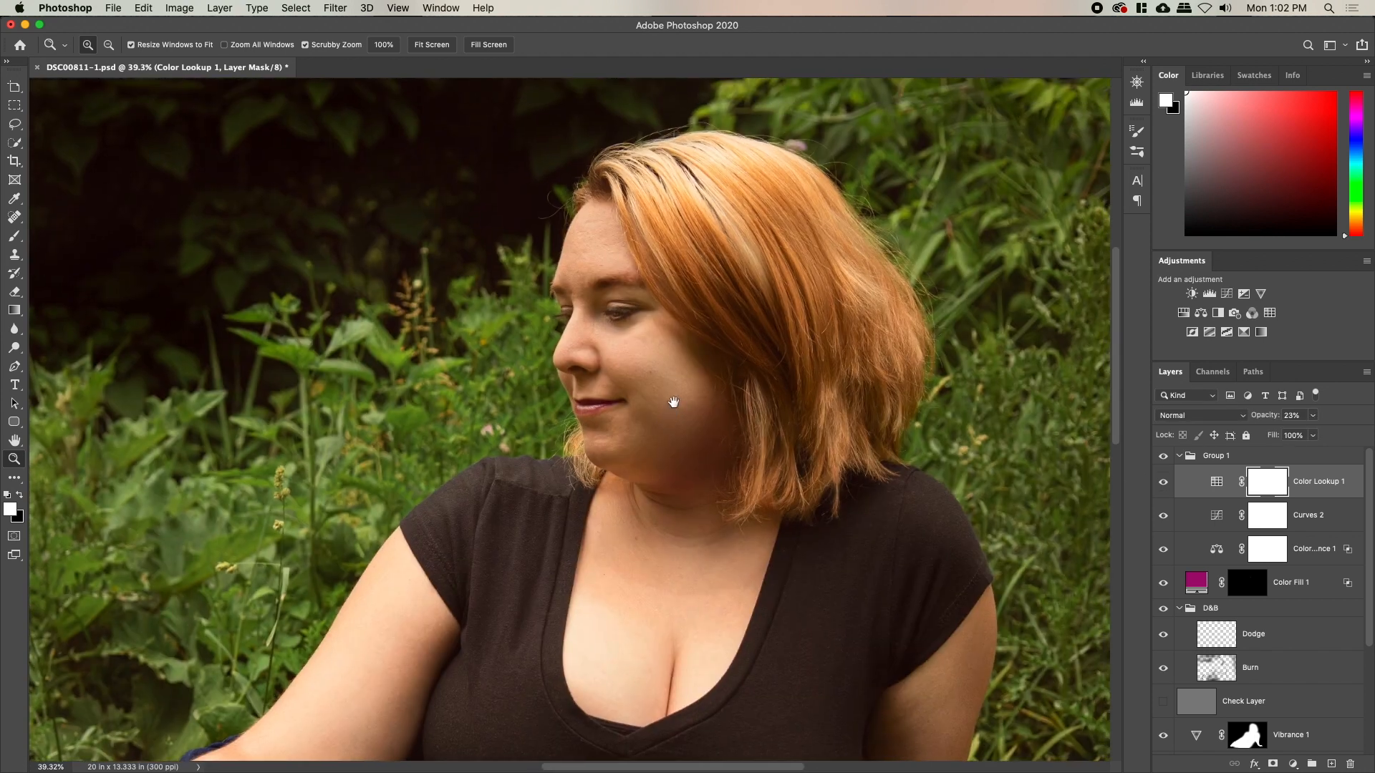
{"action": "left_click_drag", "start_coordinate": [1166, 542], "coordinate": [1163, 515]}
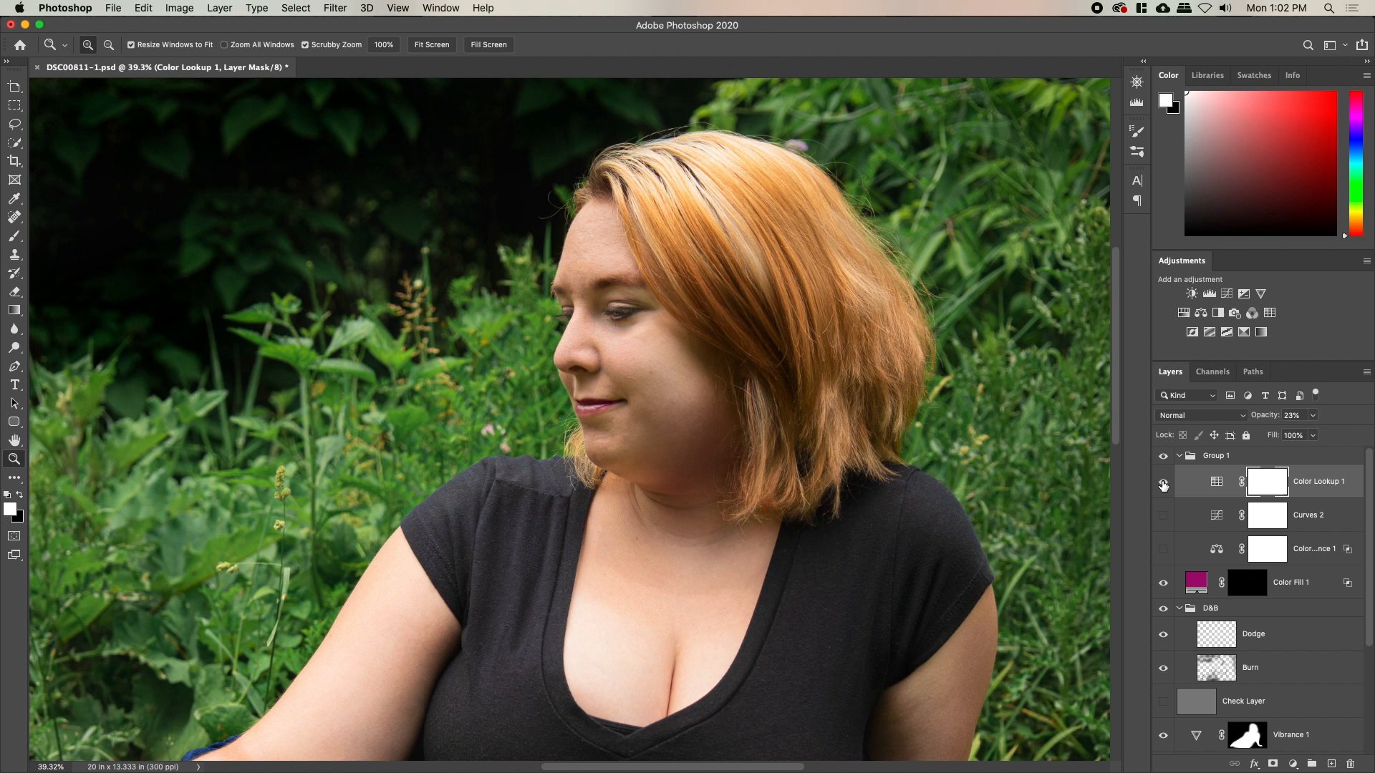
{"action": "left_click", "coordinate": [1291, 415]}
{"action": "type", "text": "73"}
{"action": "key", "text": "Return"}
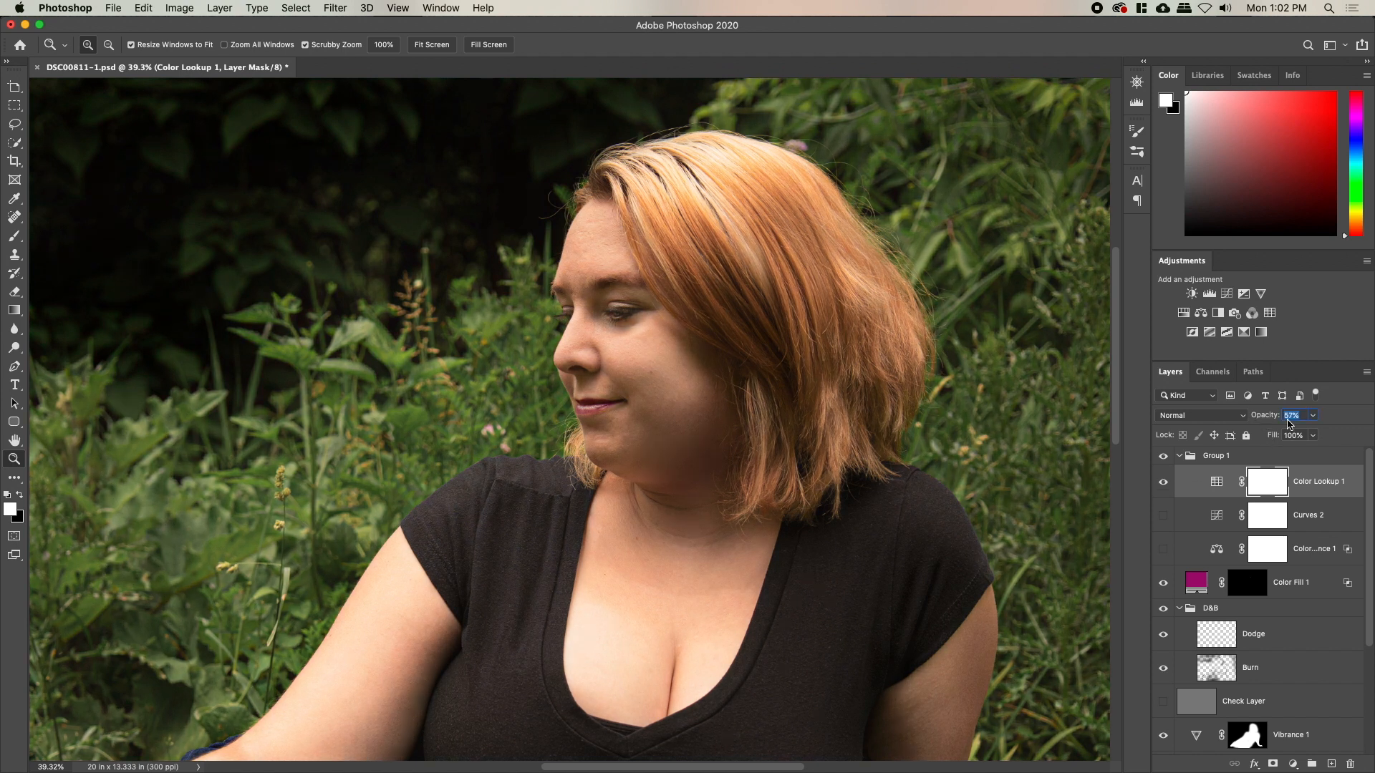
{"action": "left_click_drag", "start_coordinate": [1299, 421], "coordinate": [1298, 421]}
{"action": "left_click_drag", "start_coordinate": [723, 564], "coordinate": [757, 401]}
{"action": "left_click_drag", "start_coordinate": [844, 409], "coordinate": [792, 402]}
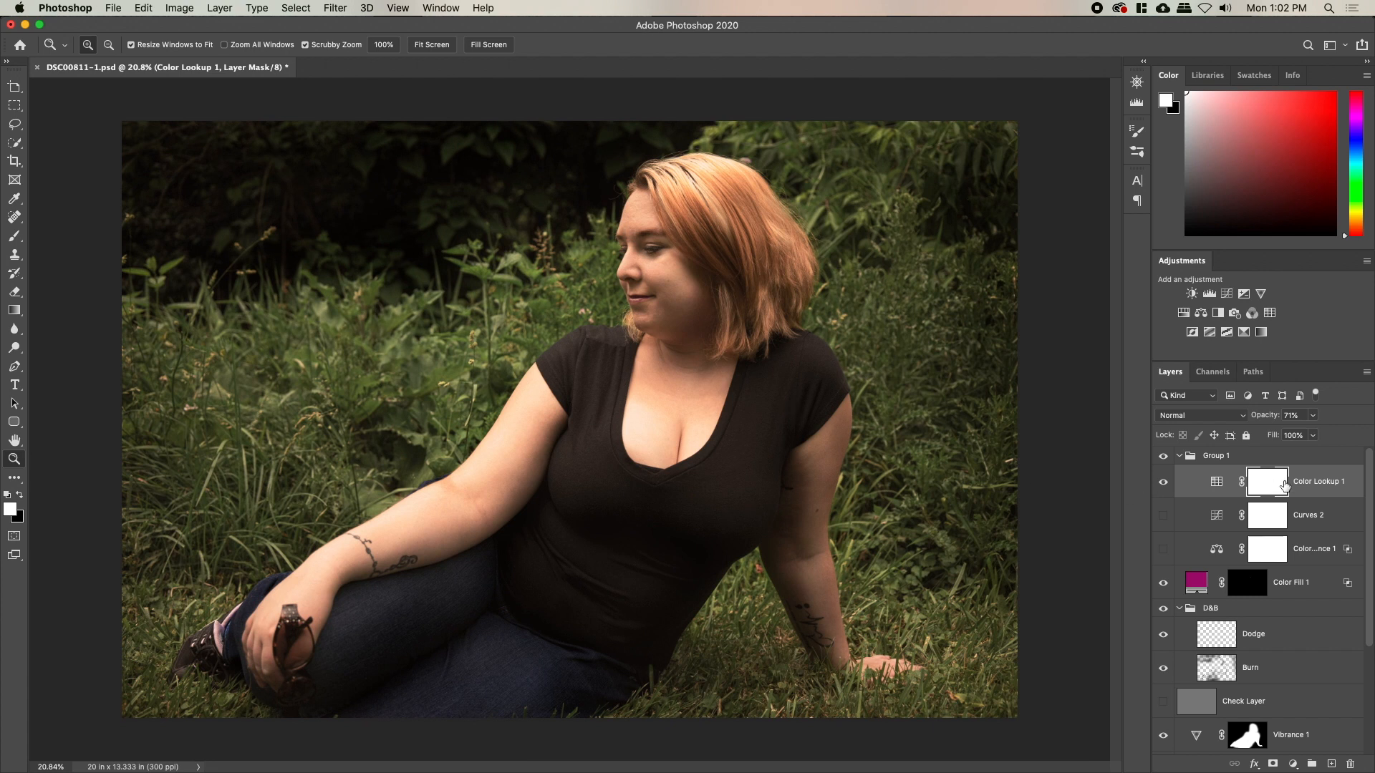
{"action": "left_click", "coordinate": [1226, 417]}
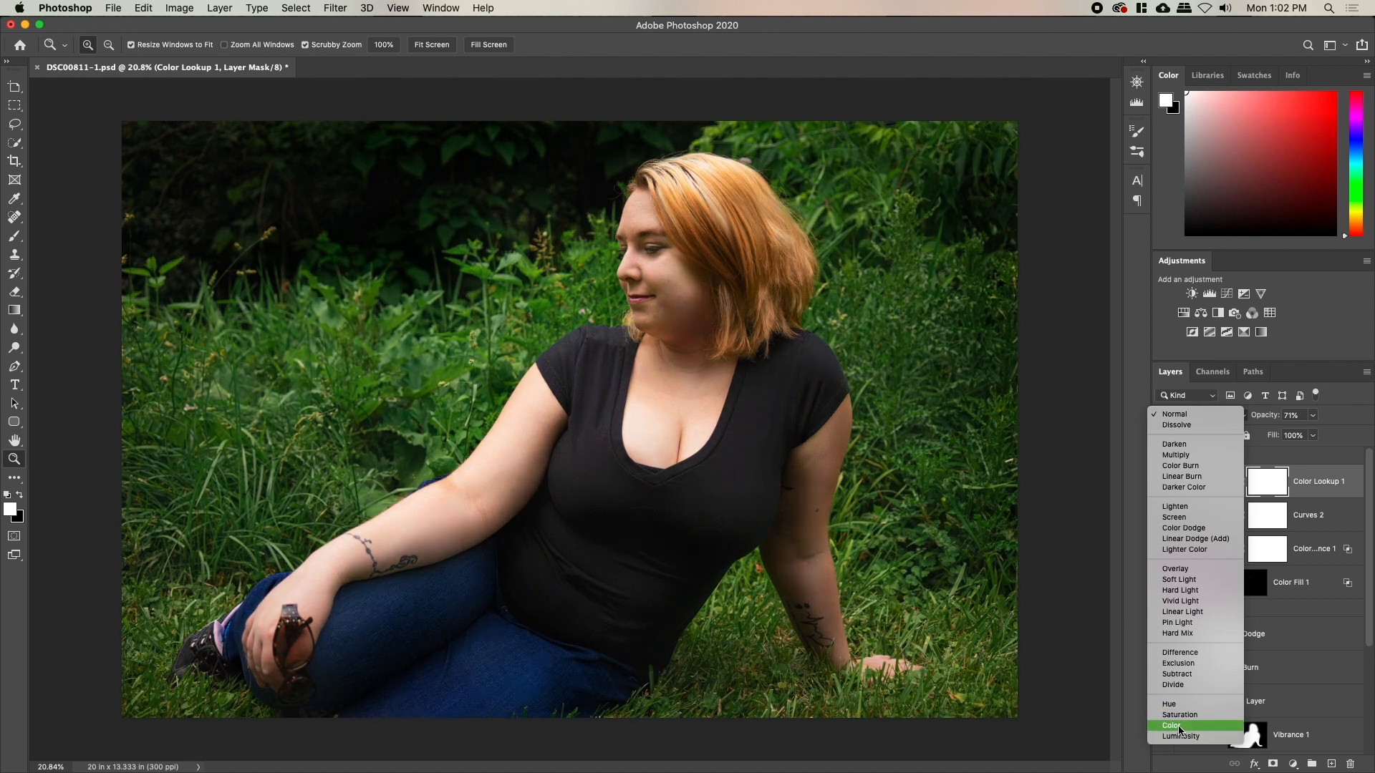
{"action": "left_click", "coordinate": [1181, 738]}
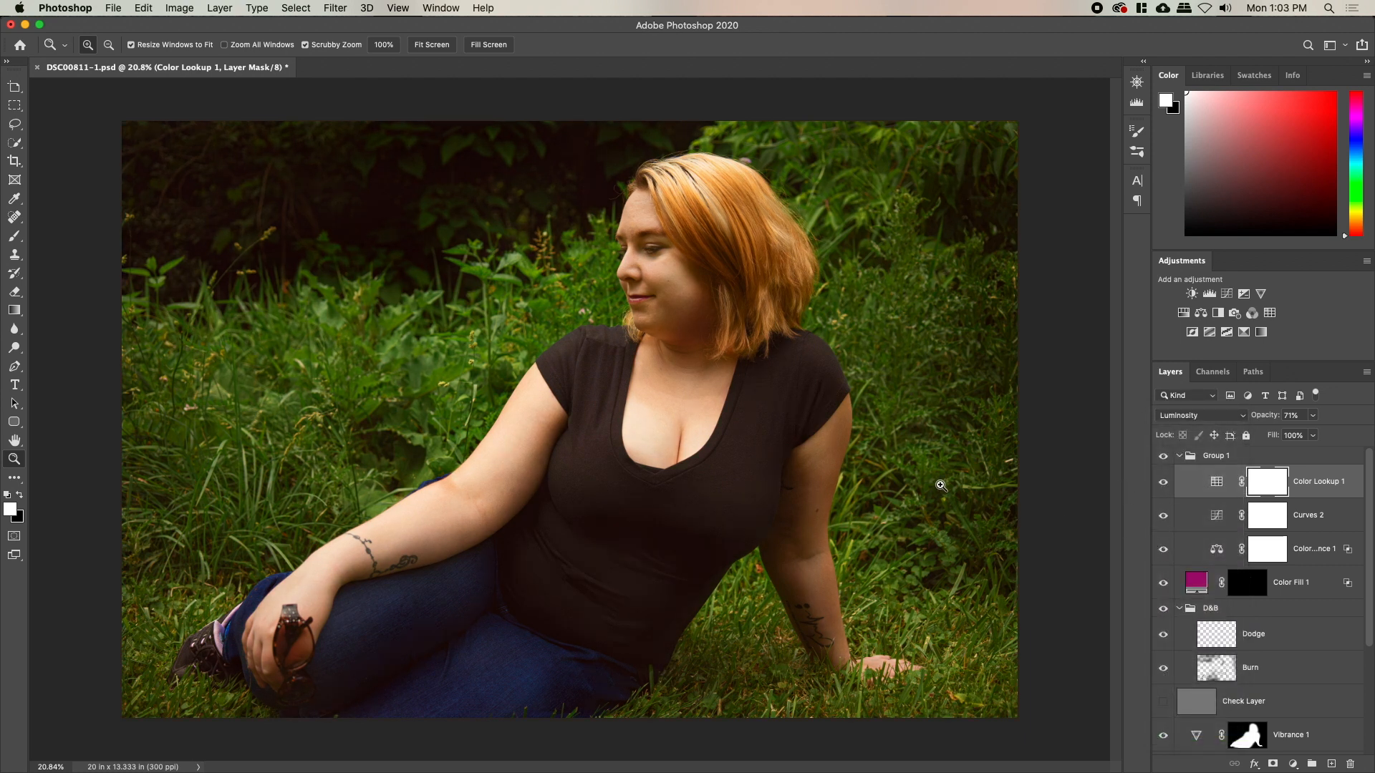
Hide Hue/Saturation 1 and Levels 1, checking Curves 1's effect along the way
{"action": "scroll", "coordinate": [1219, 650], "scroll_direction": "down", "scroll_amount": 5}
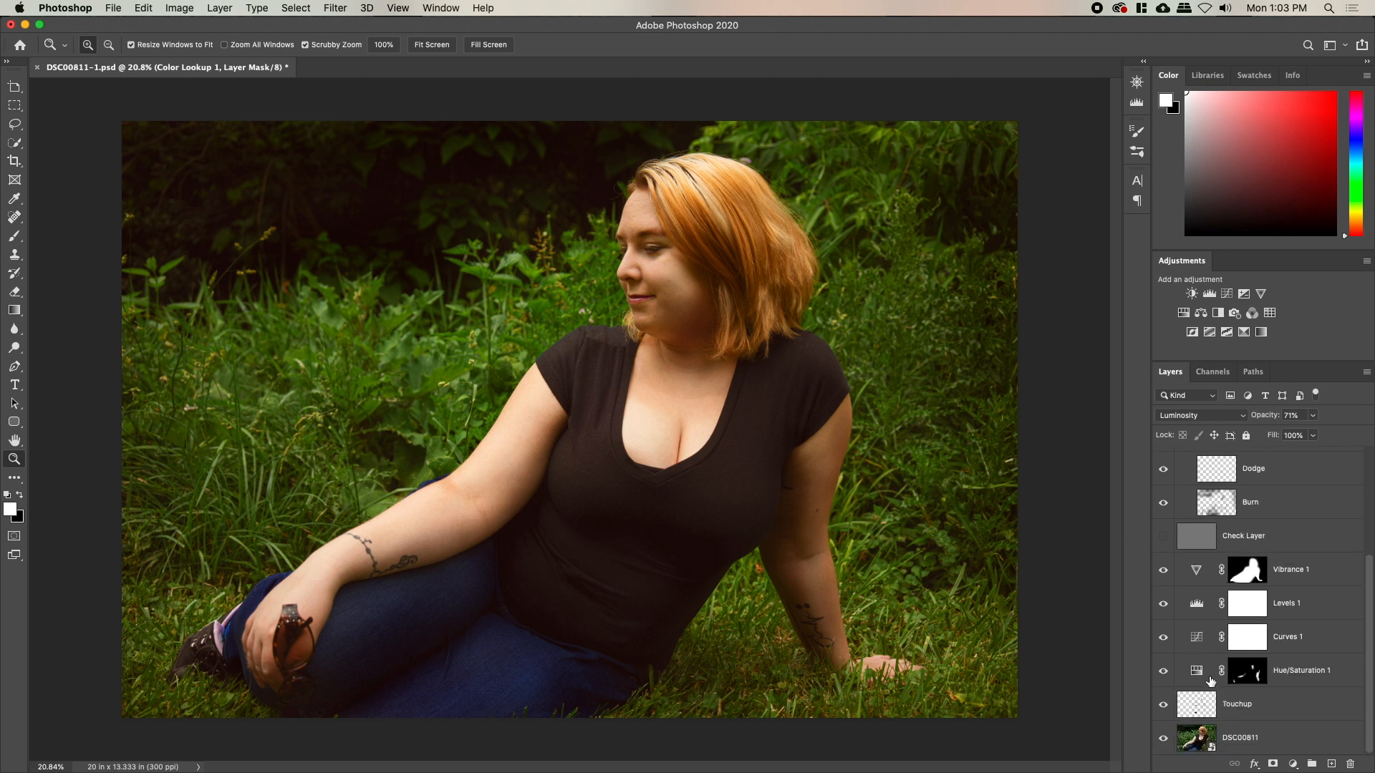
{"action": "left_click", "coordinate": [1163, 671]}
{"action": "left_click", "coordinate": [1163, 639]}
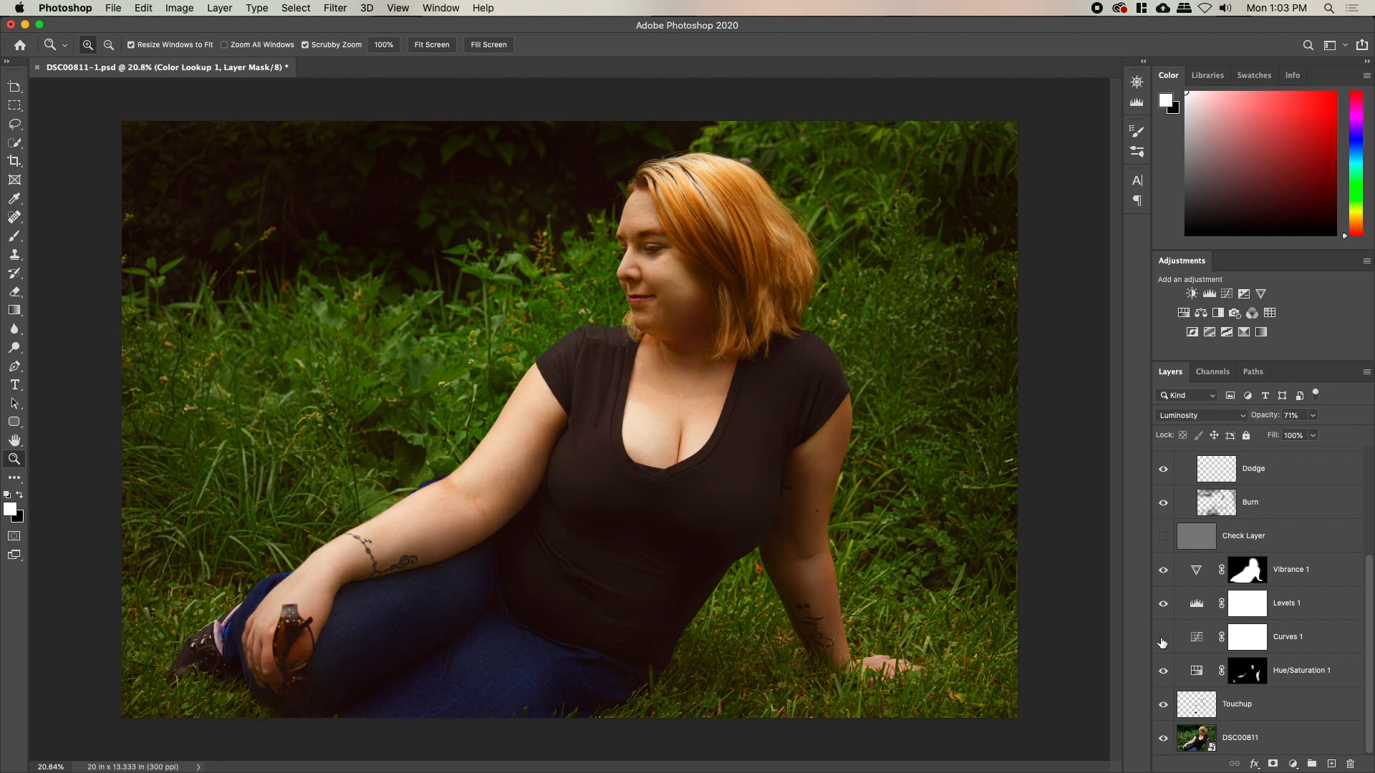
{"action": "left_click", "coordinate": [1162, 639]}
{"action": "left_click", "coordinate": [1165, 605]}
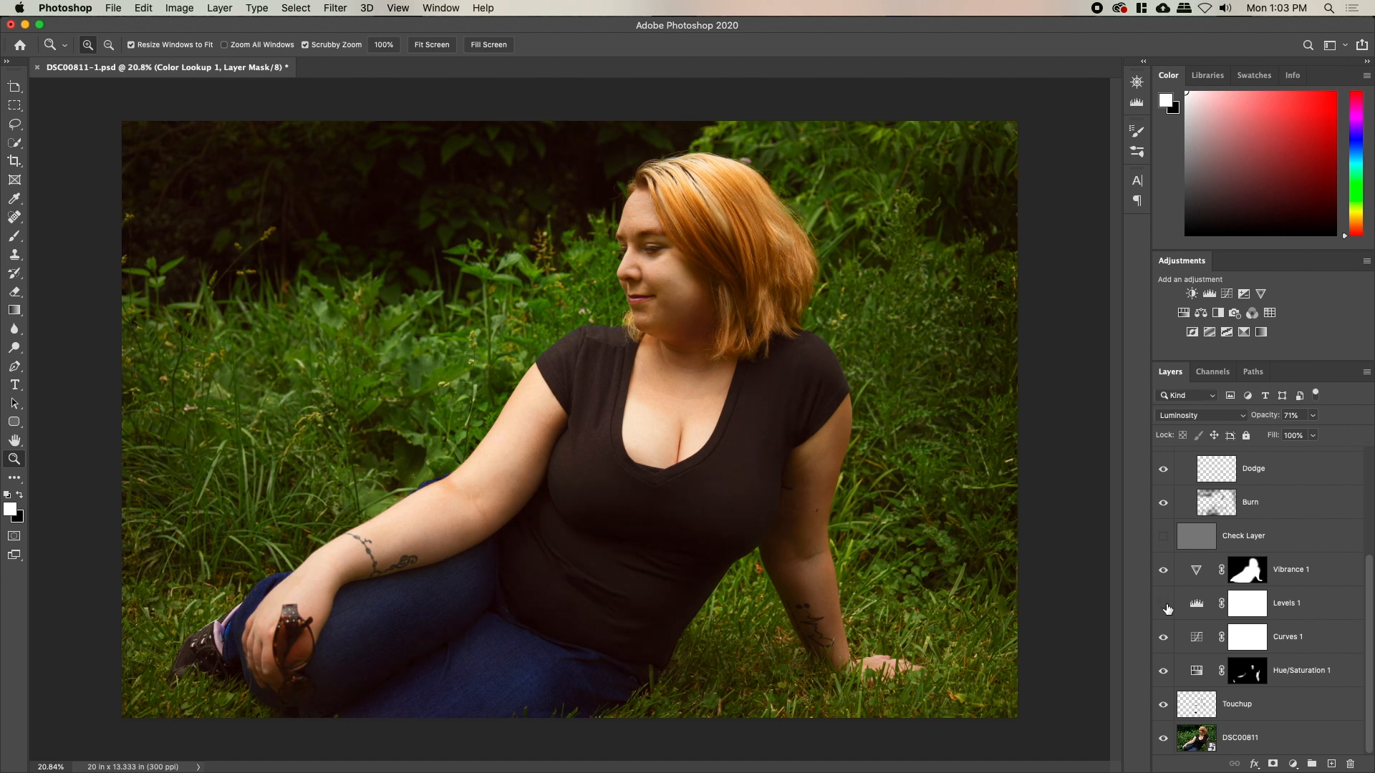
Select Color Balance 1 and toggle it to compare its warming on the portrait
{"action": "left_click_drag", "start_coordinate": [555, 322], "coordinate": [601, 320]}
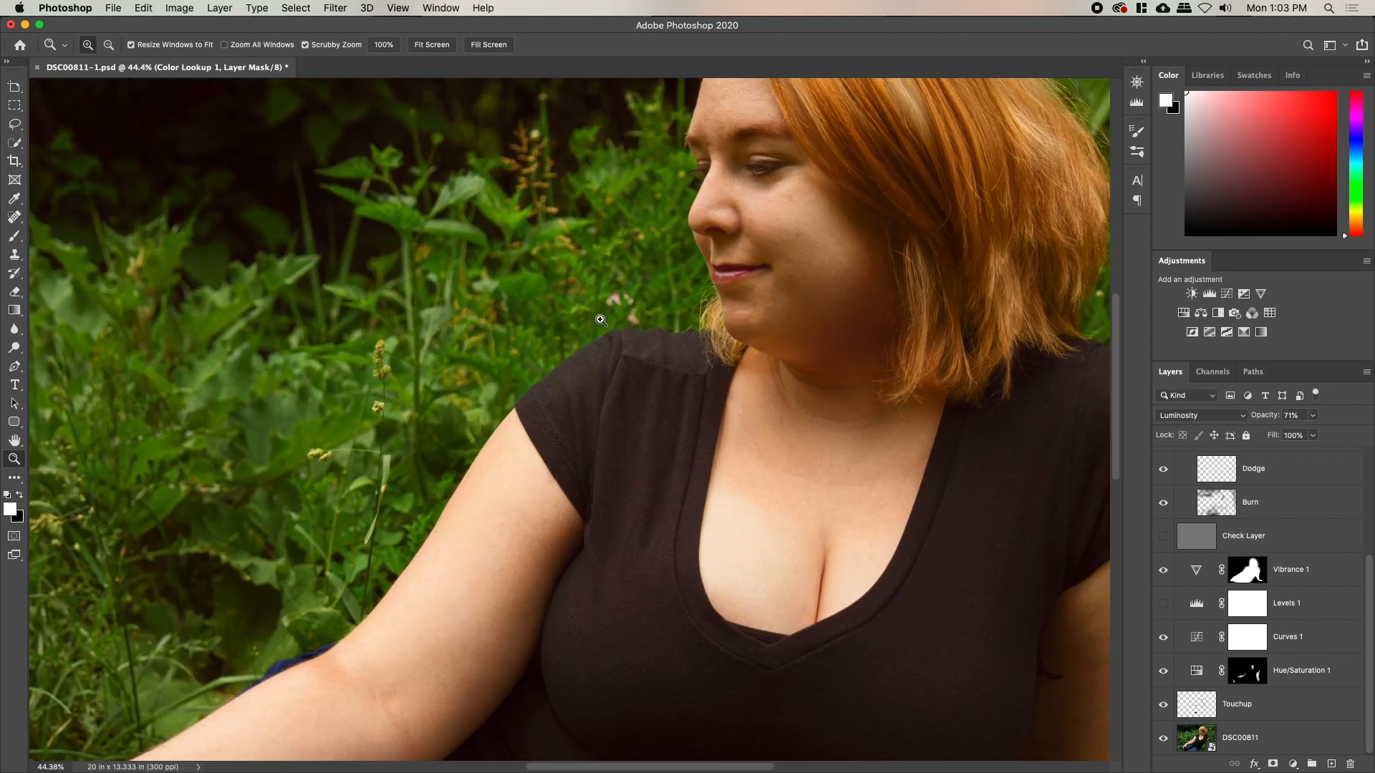
{"action": "scroll", "coordinate": [681, 457], "scroll_direction": "up", "scroll_amount": 5}
{"action": "scroll", "coordinate": [1198, 566], "scroll_direction": "up", "scroll_amount": 5}
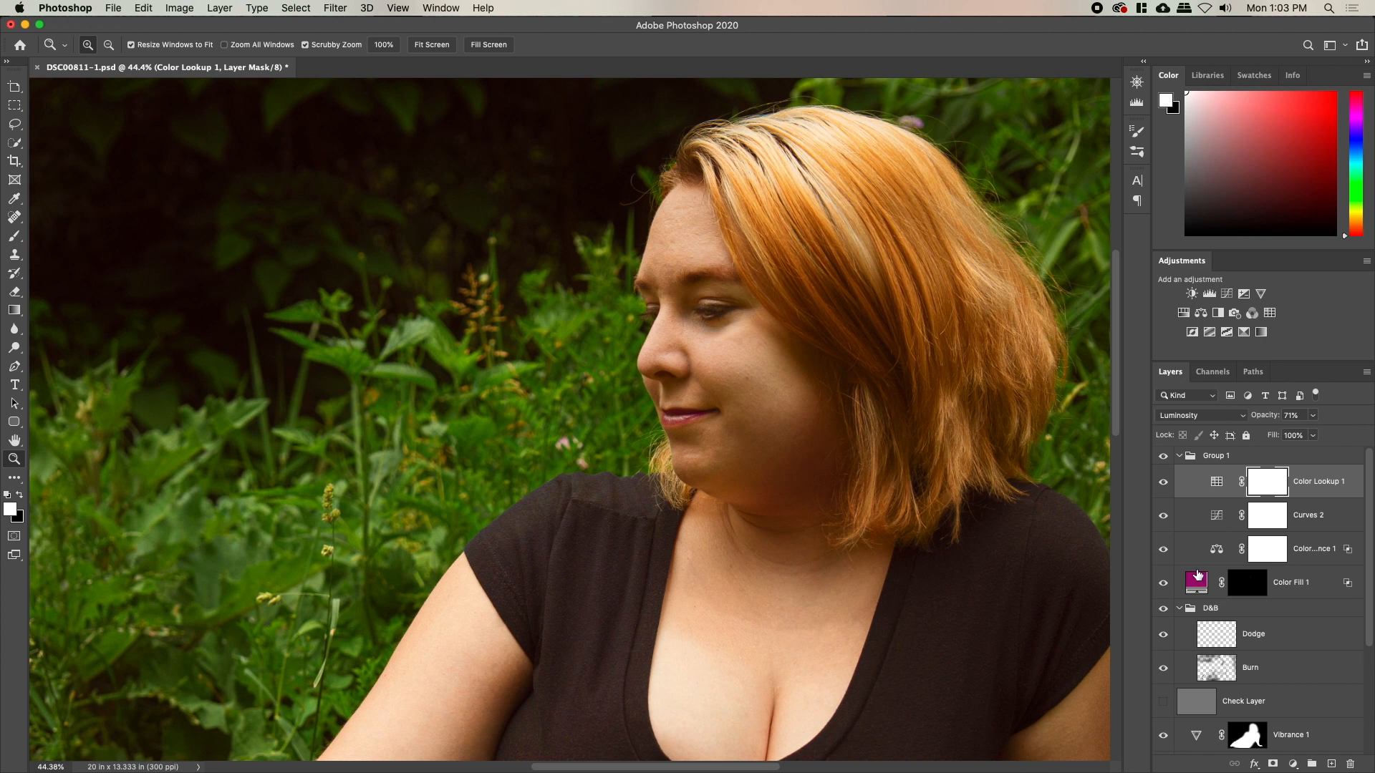
{"action": "left_click", "coordinate": [1231, 553]}
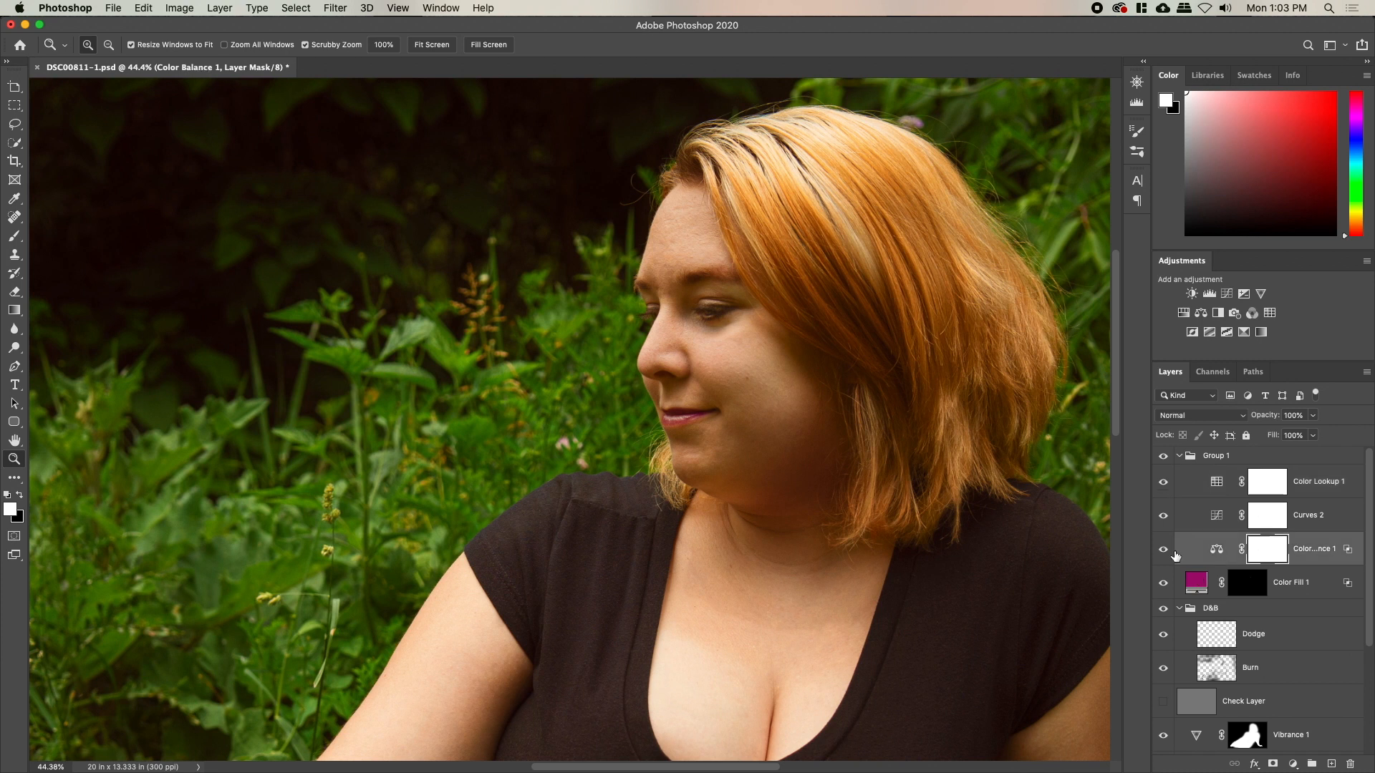
{"action": "left_click", "coordinate": [1163, 550]}
{"action": "left_click", "coordinate": [1164, 550]}
{"action": "left_click_drag", "start_coordinate": [845, 528], "coordinate": [794, 411]}
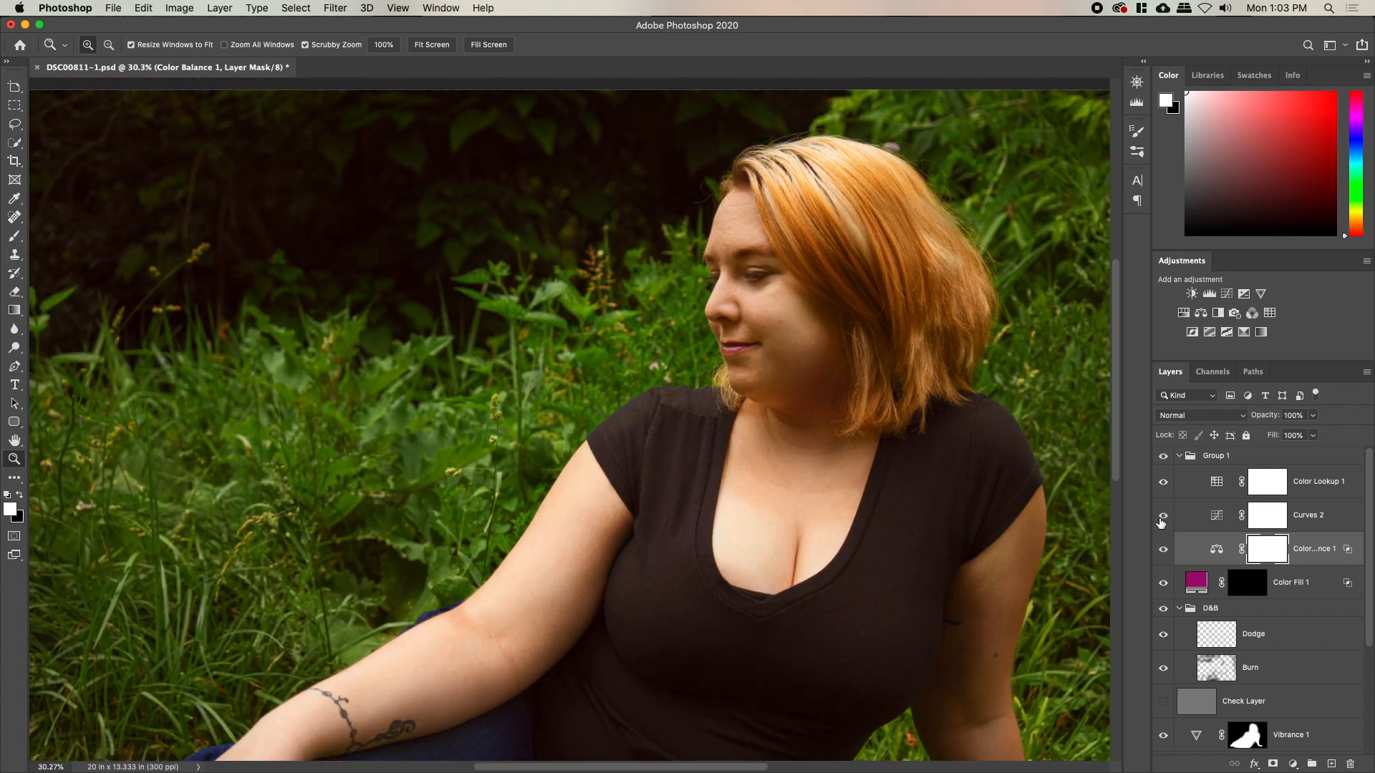
Reopen Curves 2 and pull down the red and green highlights
{"action": "double_click", "coordinate": [1217, 516]}
{"action": "left_click", "coordinate": [968, 481]}
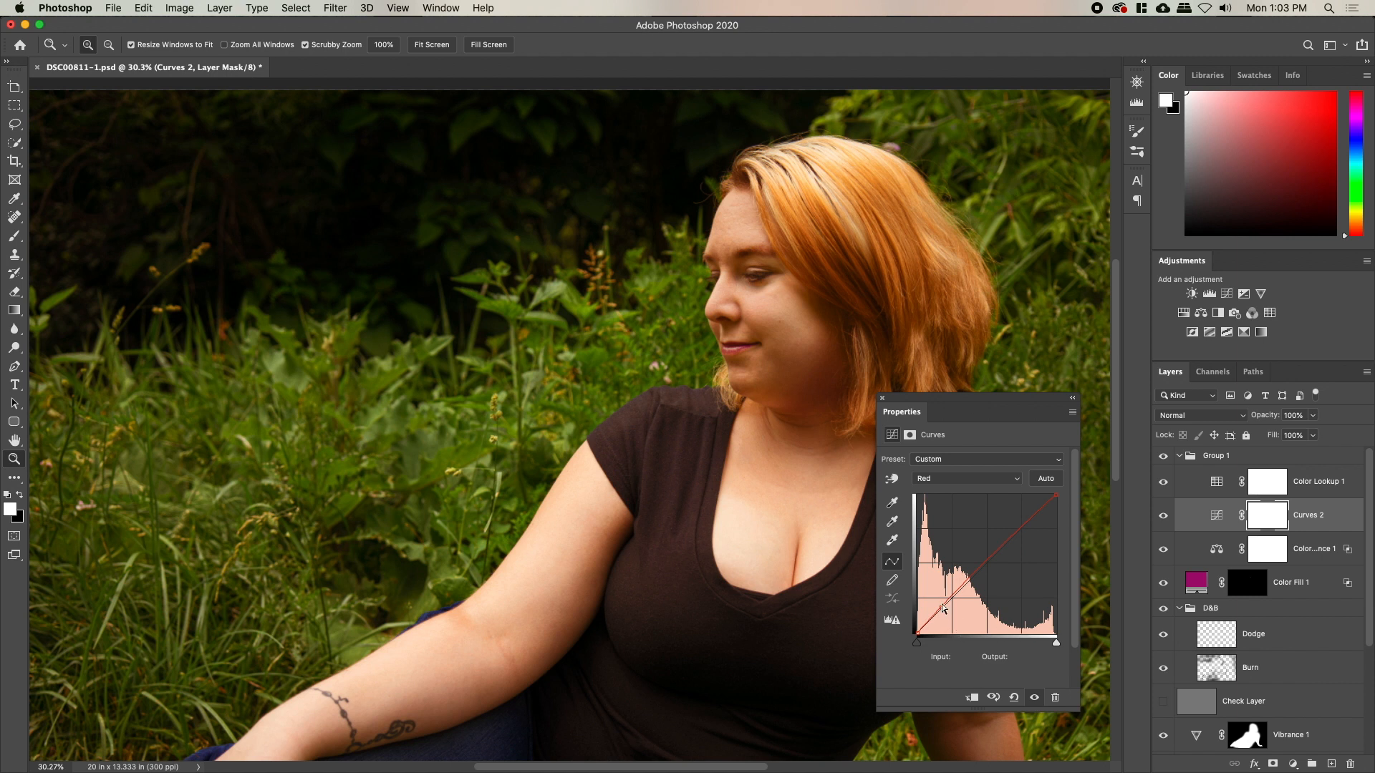
{"action": "left_click", "coordinate": [980, 479]}
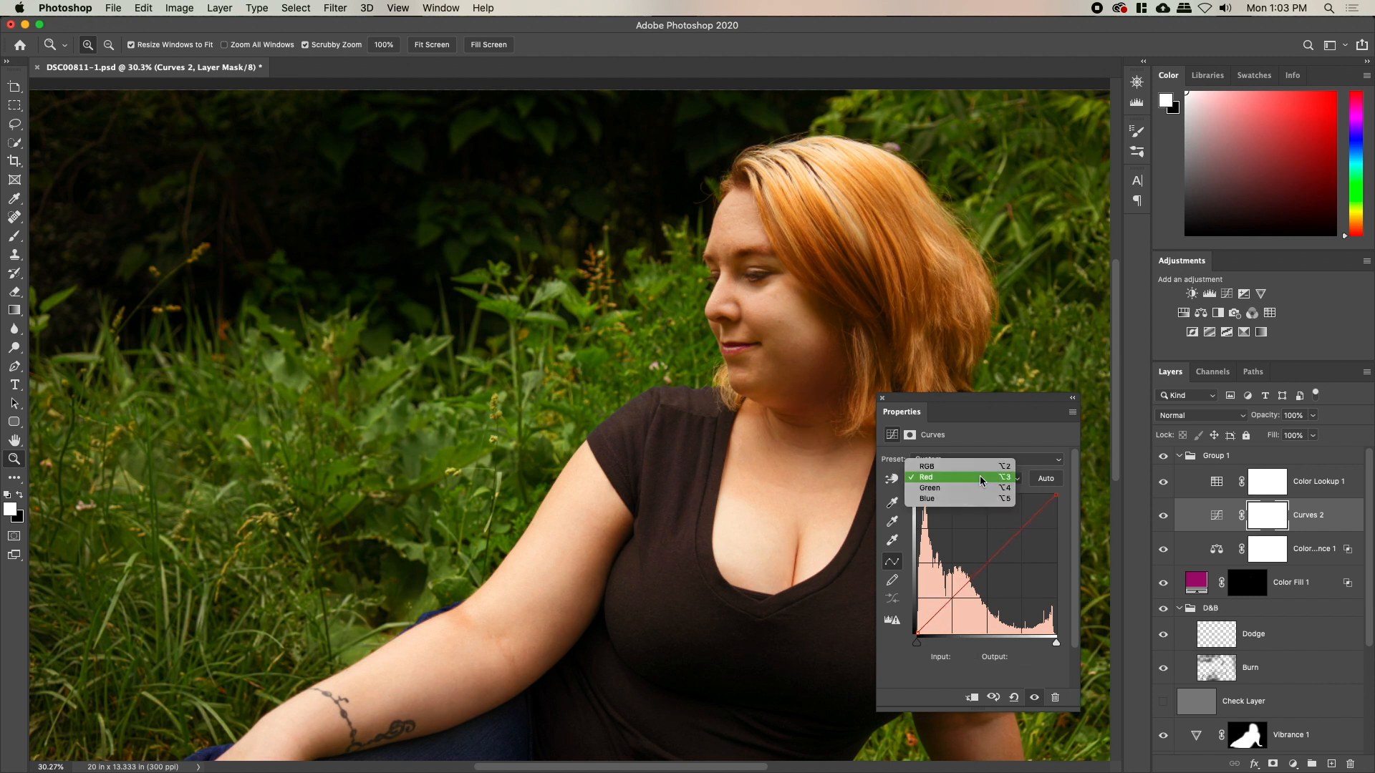
{"action": "left_click", "coordinate": [979, 476]}
{"action": "mouse_move", "coordinate": [1056, 495]}
{"action": "left_mouse_down"}
{"action": "mouse_move", "coordinate": [1058, 515]}
{"action": "mouse_move", "coordinate": [1073, 488]}
{"action": "left_mouse_up"}
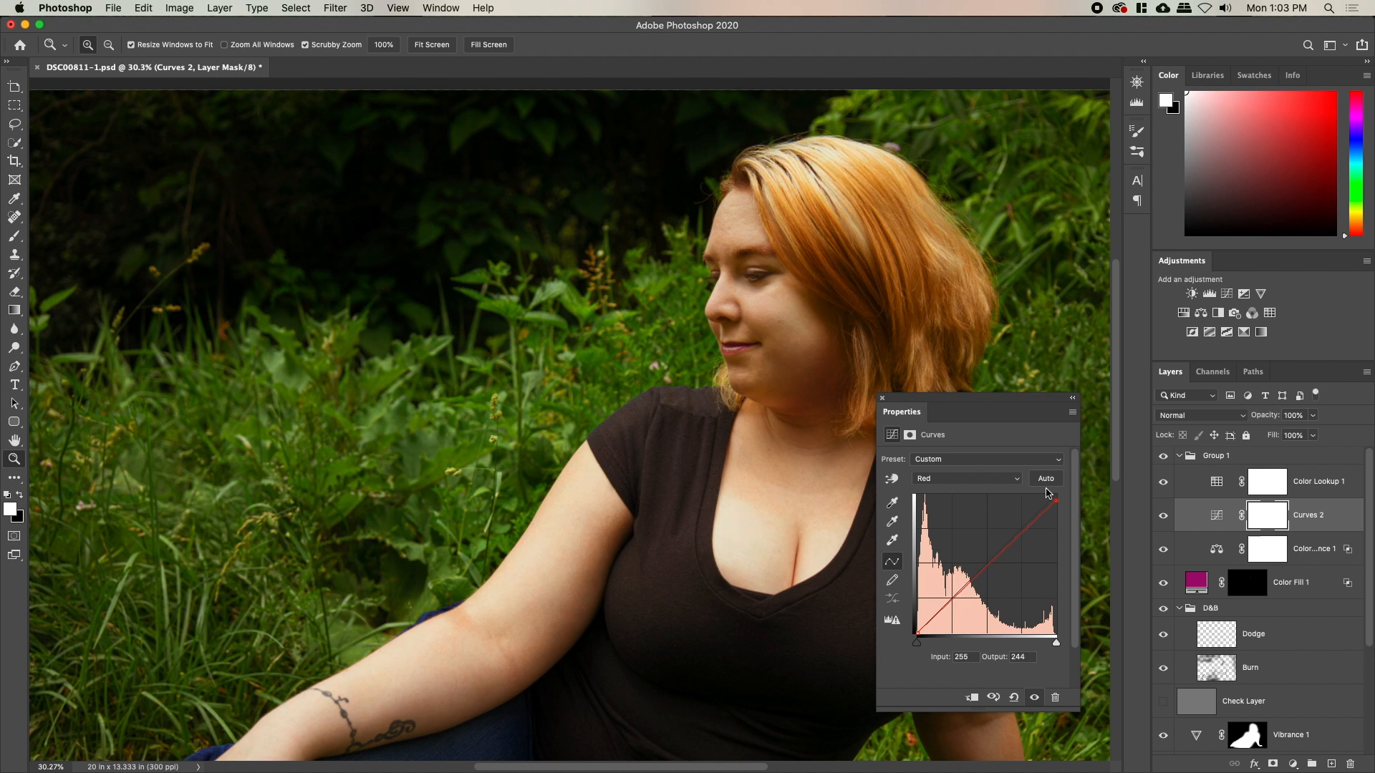
{"action": "left_click", "coordinate": [966, 478]}
{"action": "left_click", "coordinate": [960, 494]}
{"action": "left_click_drag", "start_coordinate": [1055, 502], "coordinate": [1045, 515]}
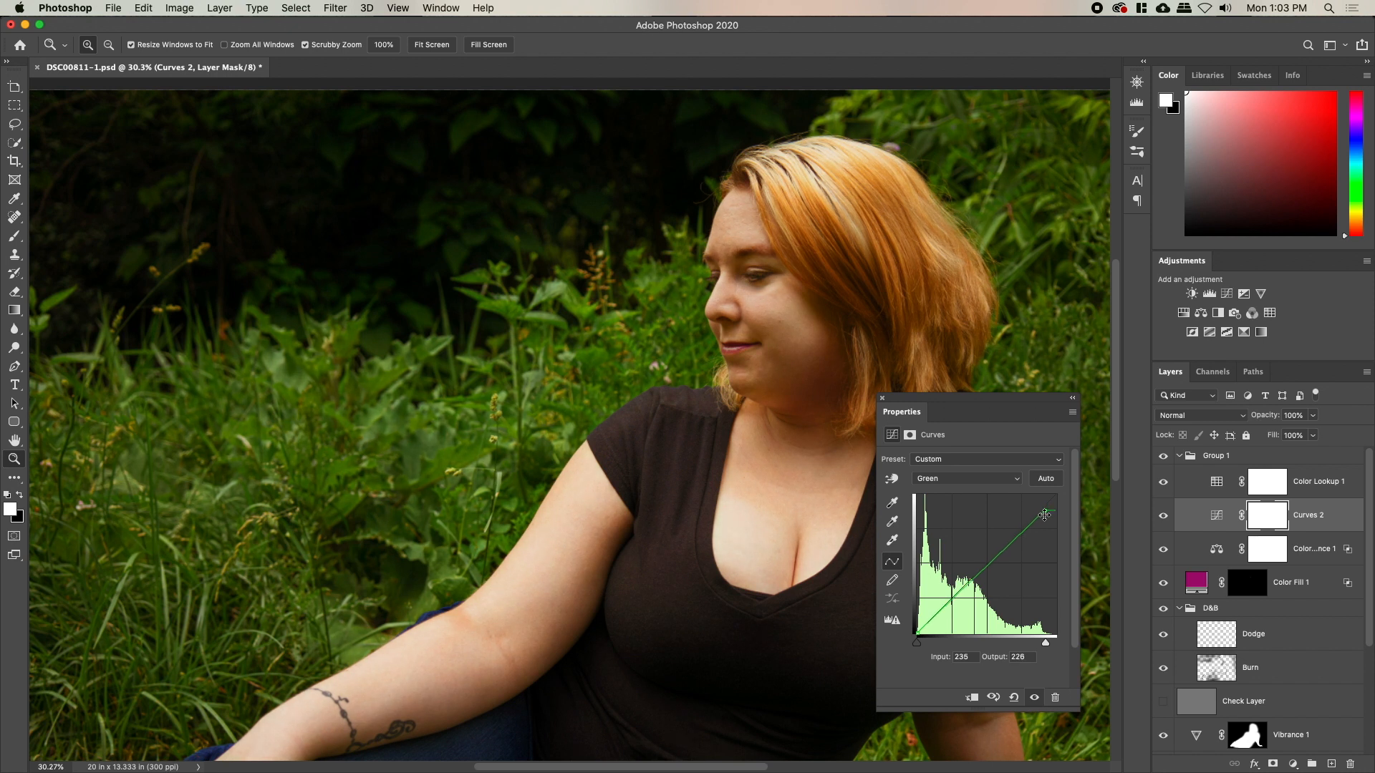
On the blue curve, lower the midtones, restore highlights, and raise the black point to 16
{"action": "left_click", "coordinate": [1011, 482]}
{"action": "left_click", "coordinate": [1002, 492]}
{"action": "left_click_drag", "start_coordinate": [985, 570], "coordinate": [985, 580]}
{"action": "left_click_drag", "start_coordinate": [1056, 505], "coordinate": [1059, 479]}
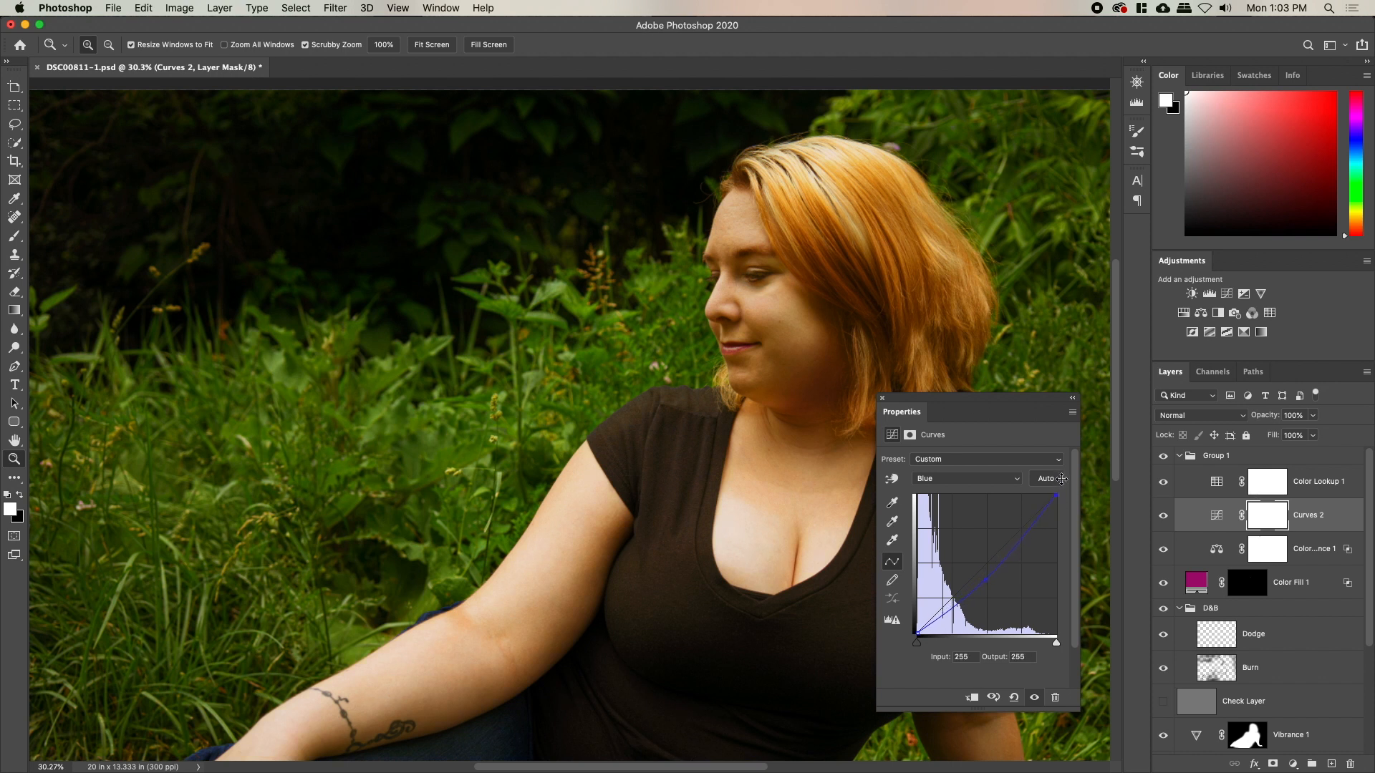
{"action": "mouse_move", "coordinate": [921, 632]}
{"action": "left_mouse_down"}
{"action": "mouse_move", "coordinate": [901, 640]}
{"action": "mouse_move", "coordinate": [895, 624]}
{"action": "left_mouse_up"}
Toggle Curves 2 repeatedly to compare the photo before and after
{"action": "left_click", "coordinate": [654, 528], "text": "alt"}
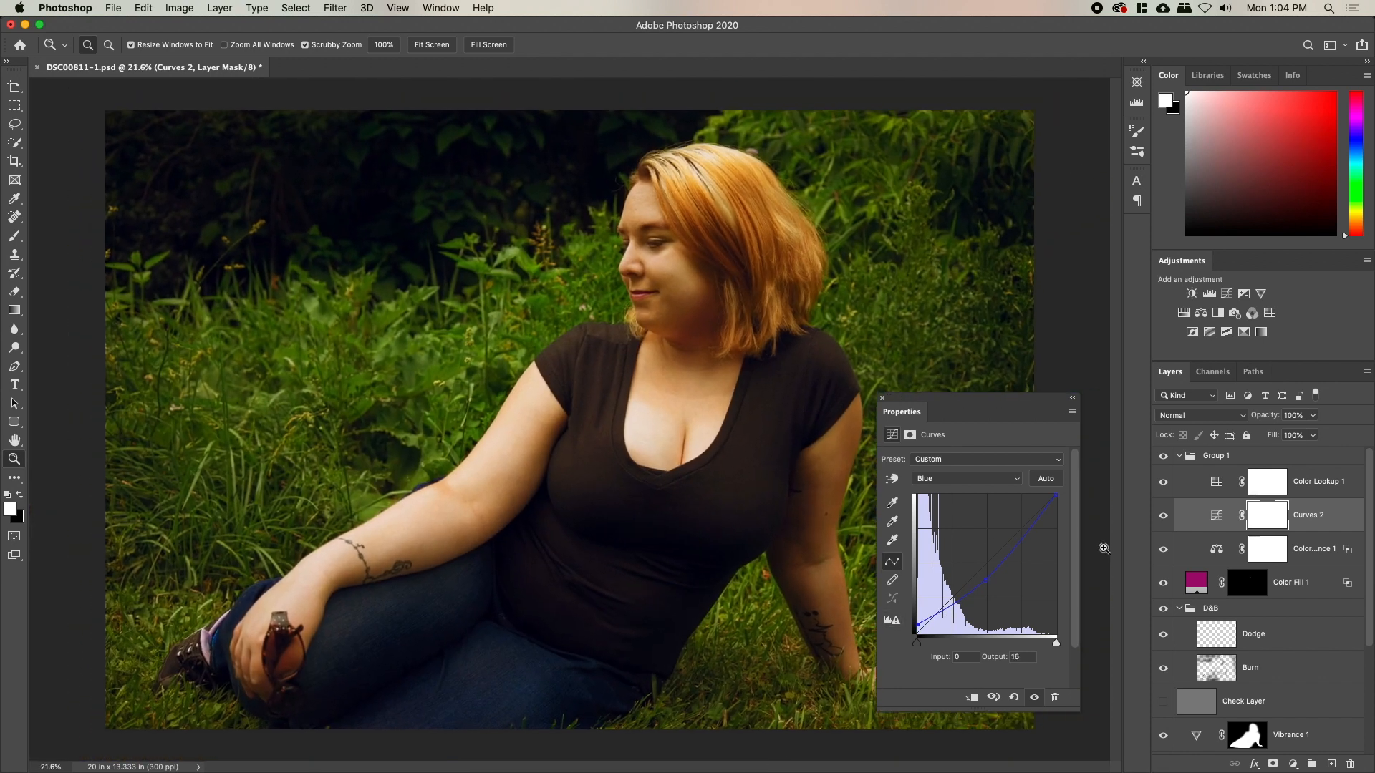
{"action": "left_click", "coordinate": [1163, 517]}
{"action": "left_click", "coordinate": [1162, 517]}
{"action": "left_click", "coordinate": [1163, 516]}
{"action": "left_click", "coordinate": [1163, 516]}
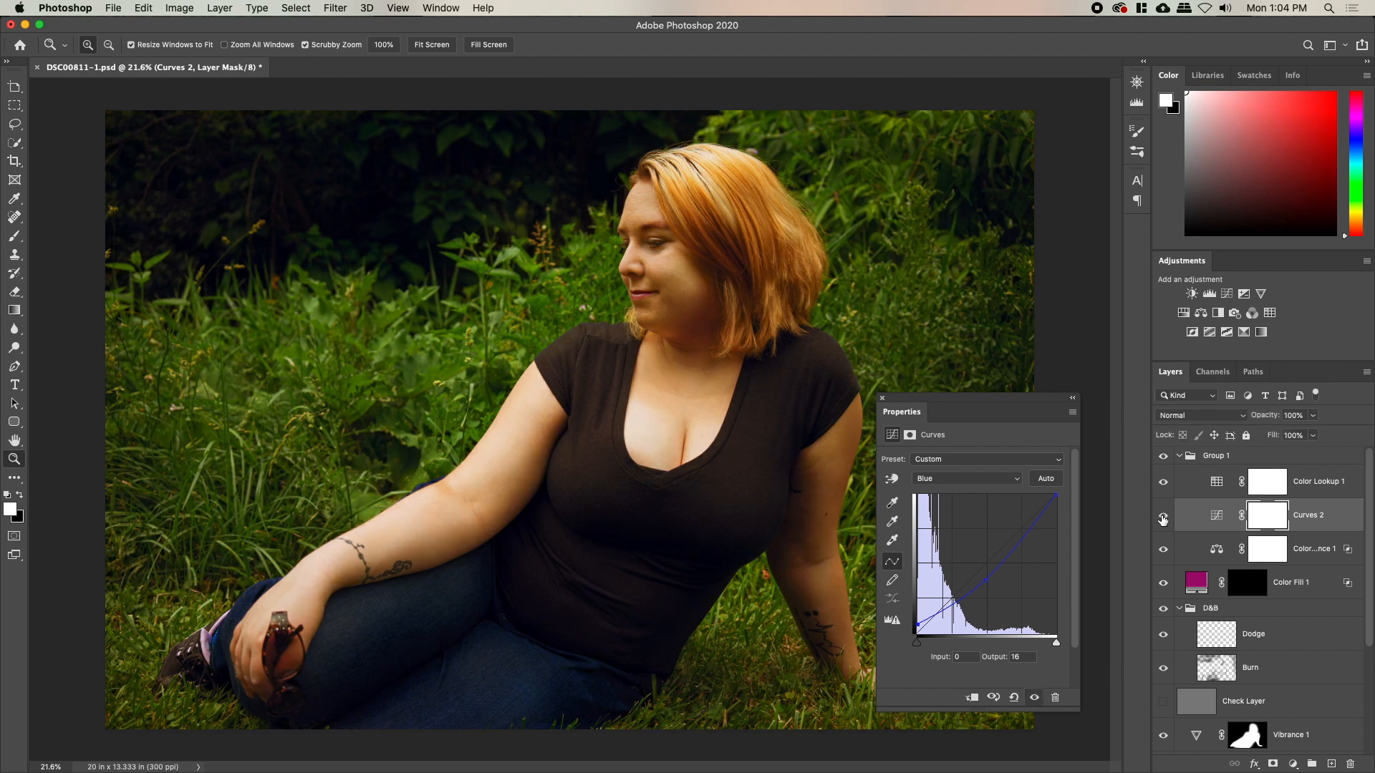
Switch Curves 2 to Color blend mode, set opacity to 62%, and recheck it
{"action": "left_click", "coordinate": [1174, 419]}
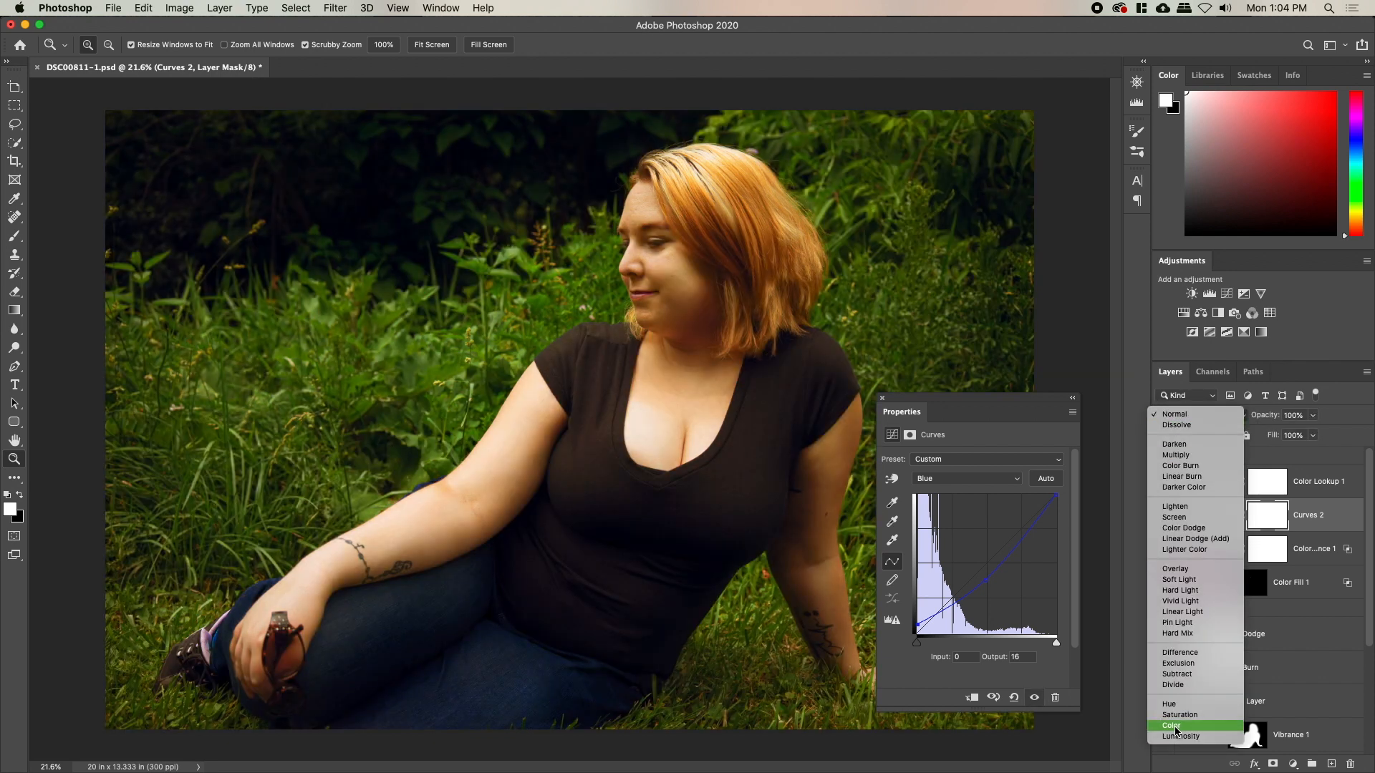
{"action": "left_click", "coordinate": [1174, 727]}
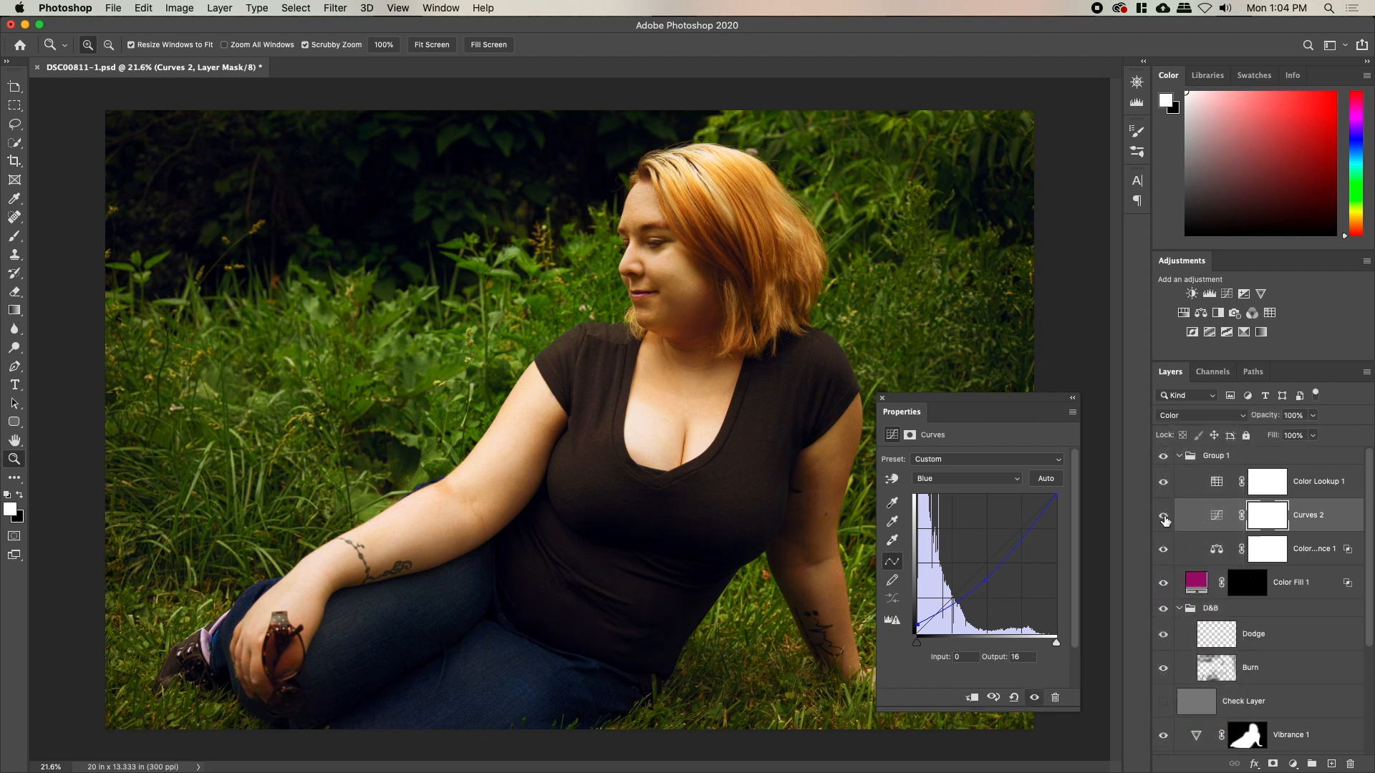
{"action": "left_click_drag", "start_coordinate": [1255, 417], "coordinate": [1046, 421]}
{"action": "left_click_drag", "start_coordinate": [1260, 420], "coordinate": [1305, 425]}
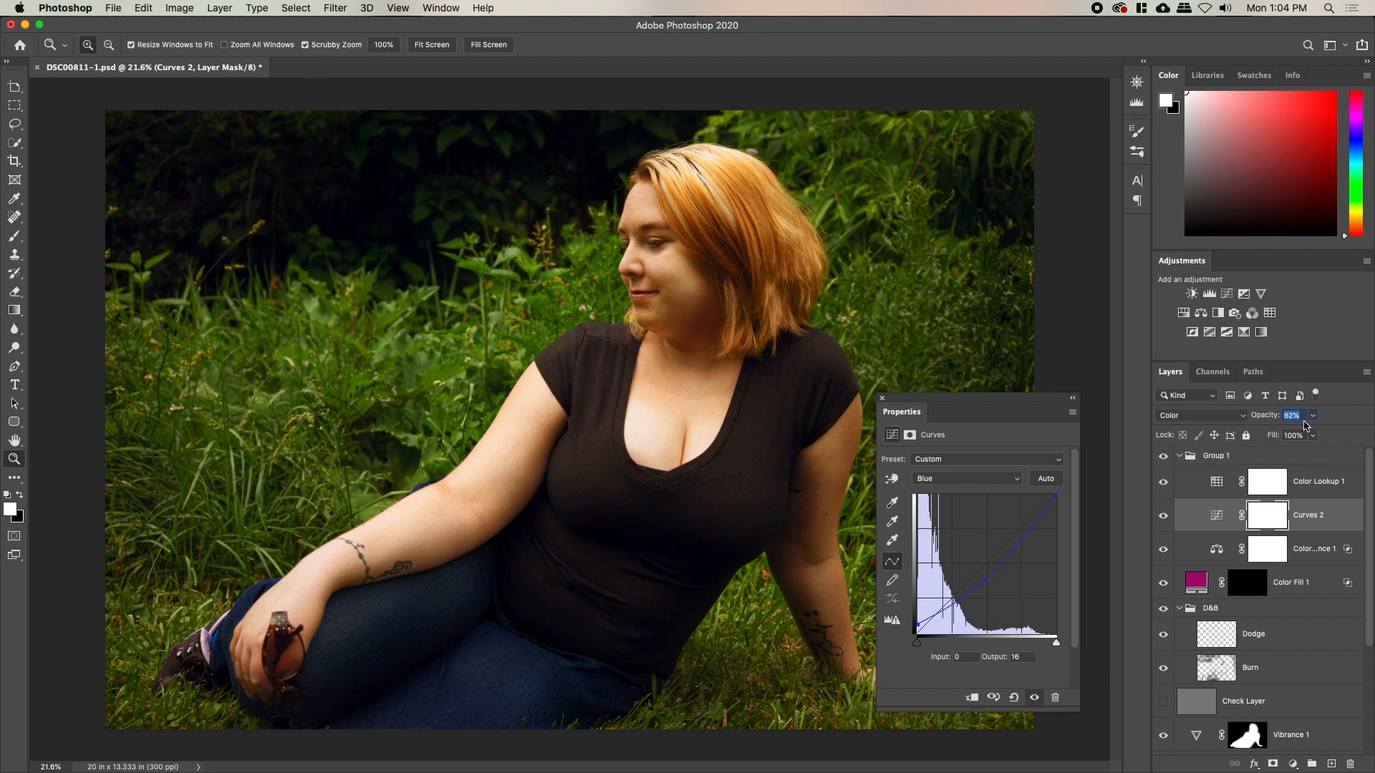
{"action": "left_click", "coordinate": [1163, 520]}
{"action": "left_click", "coordinate": [1164, 520]}
{"action": "left_click", "coordinate": [883, 399]}
{"action": "scroll", "coordinate": [1183, 564], "scroll_direction": "down", "scroll_amount": 5}
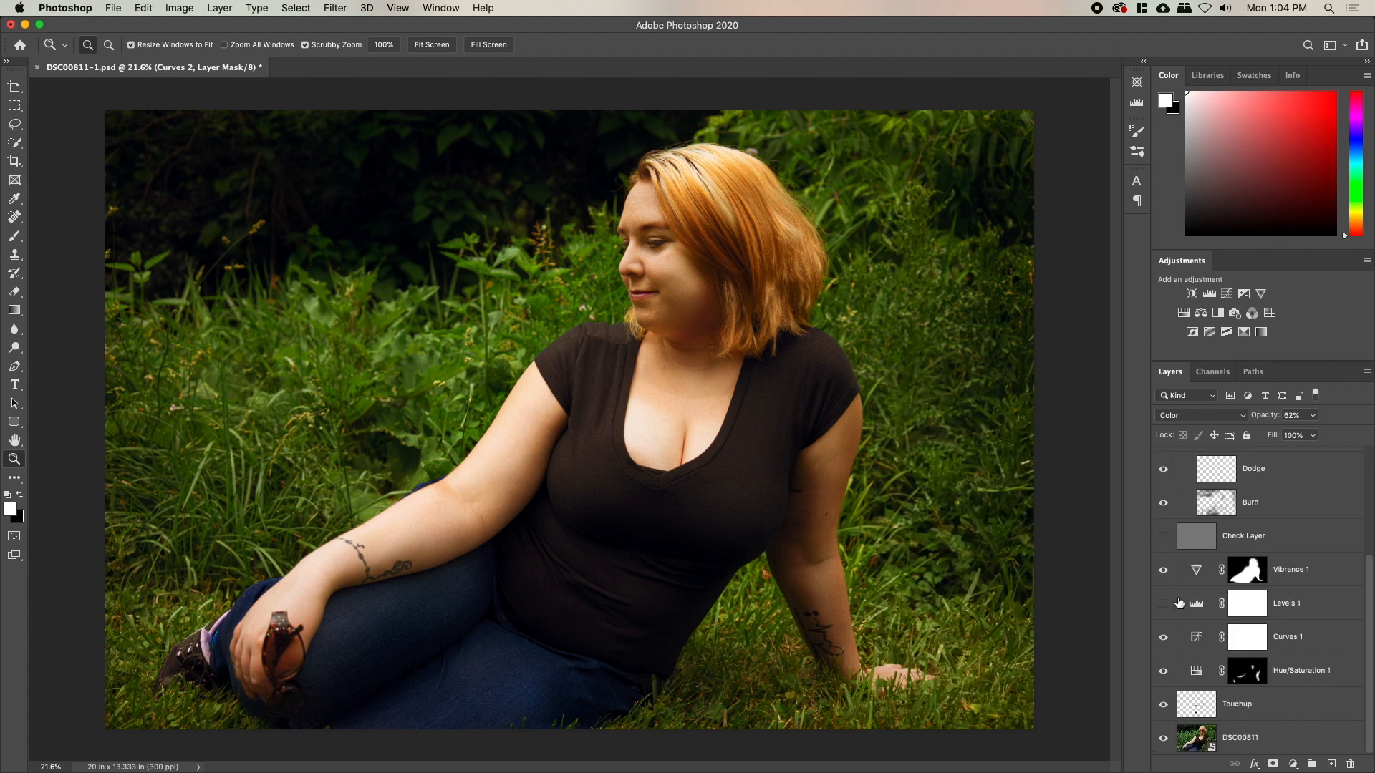
{"action": "left_click", "coordinate": [1163, 739], "text": "alt"}
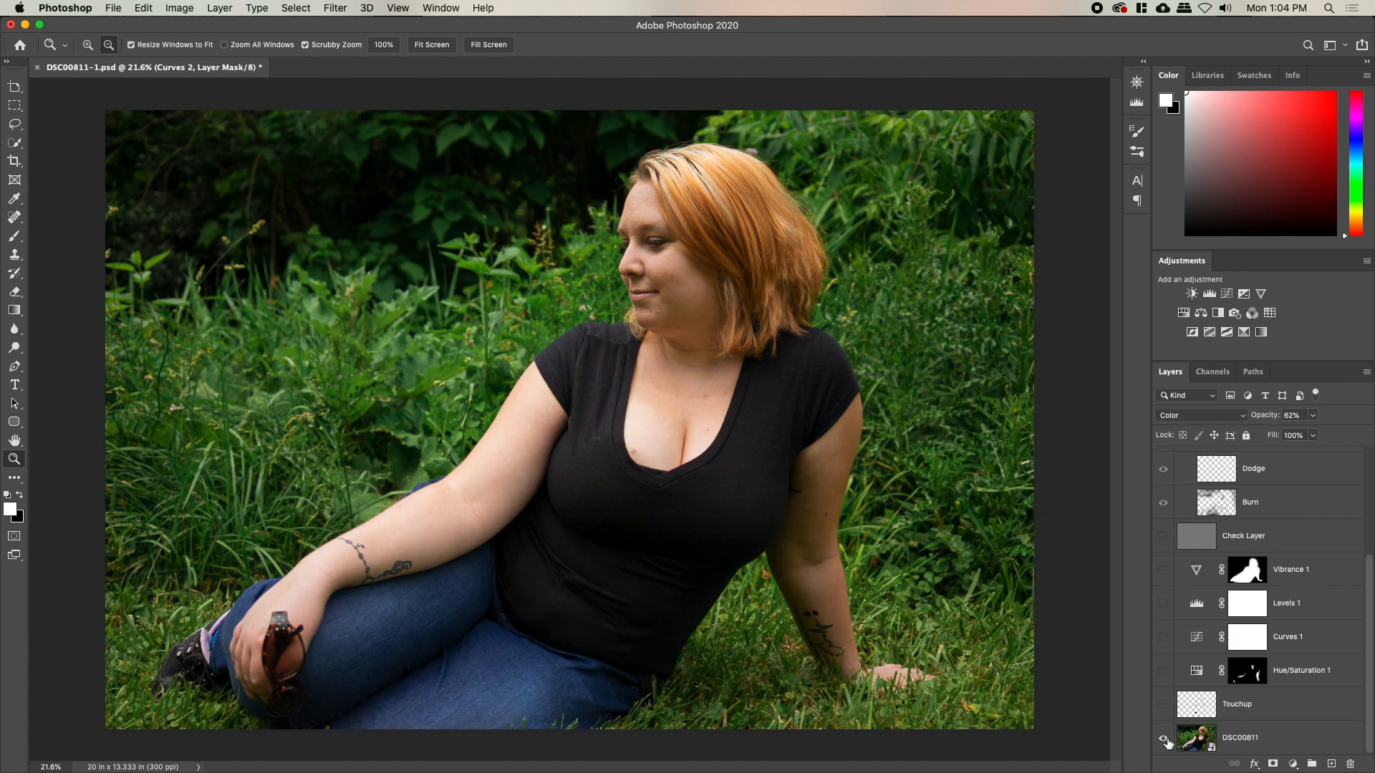
{"action": "left_click", "coordinate": [1163, 739], "text": "alt"}
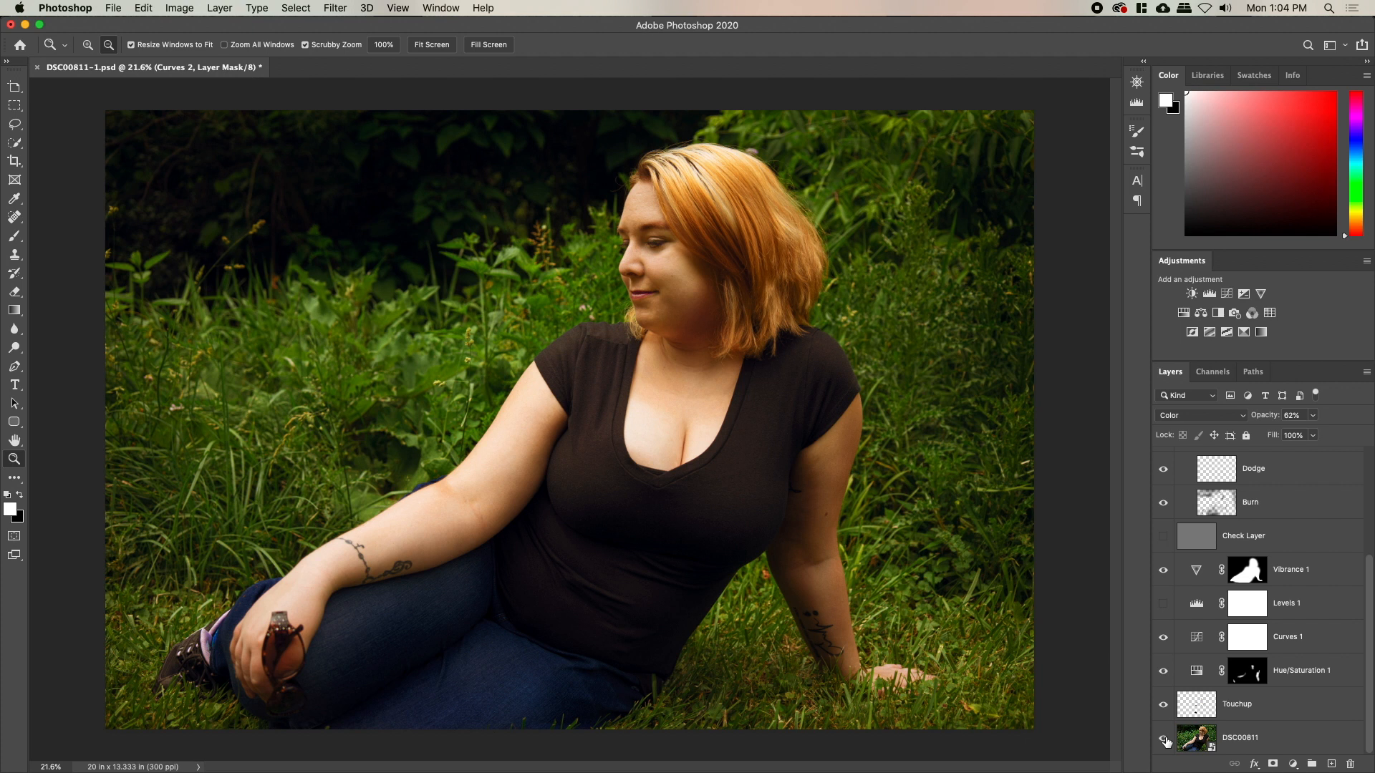
{"action": "left_click", "coordinate": [1163, 739], "text": "alt"}
{"action": "left_click", "coordinate": [1163, 739], "text": "alt"}
{"action": "left_click", "coordinate": [1164, 739], "text": "alt"}
{"action": "left_click", "coordinate": [1163, 740], "text": "alt"}
{"action": "scroll", "coordinate": [1182, 497], "scroll_direction": "up", "scroll_amount": 2}
{"action": "scroll", "coordinate": [1182, 497], "scroll_direction": "up", "scroll_amount": 2}
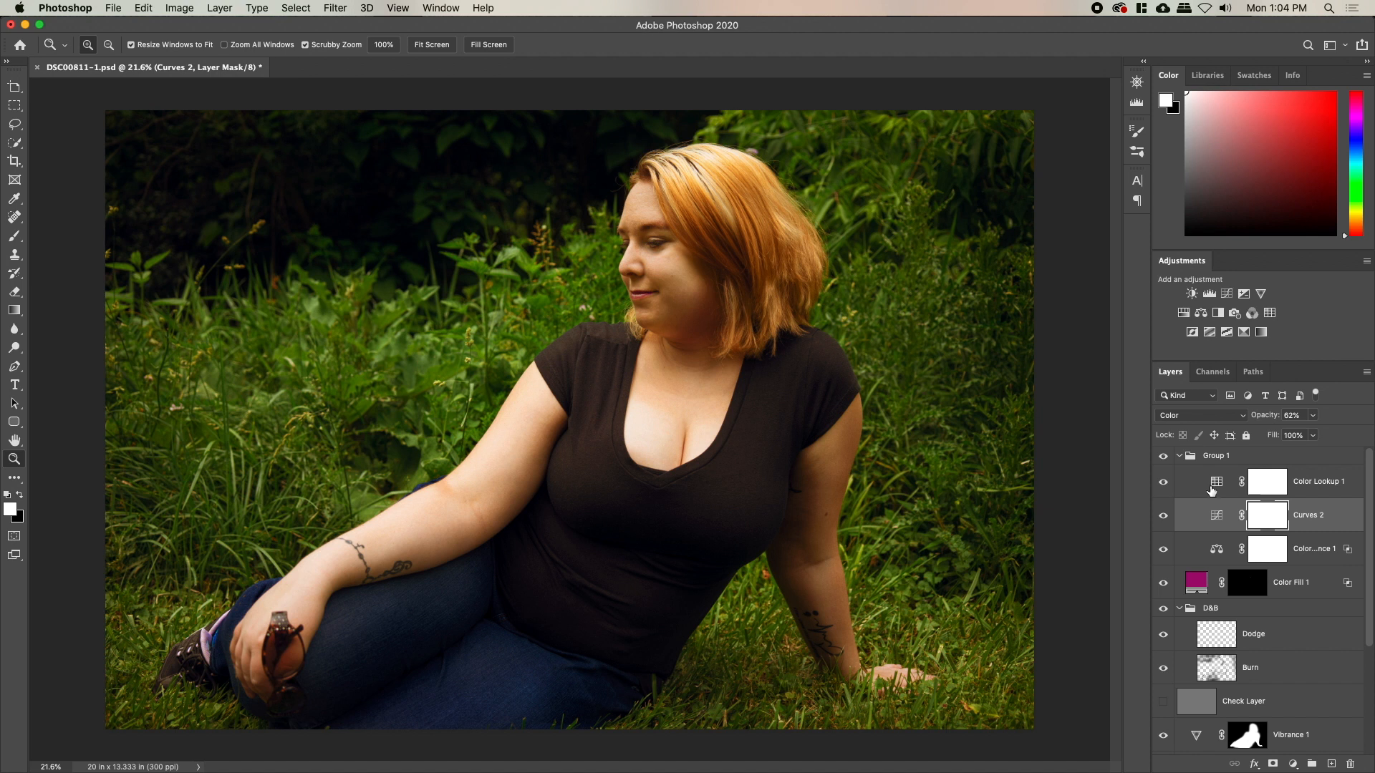
{"action": "left_click", "coordinate": [1215, 489]}
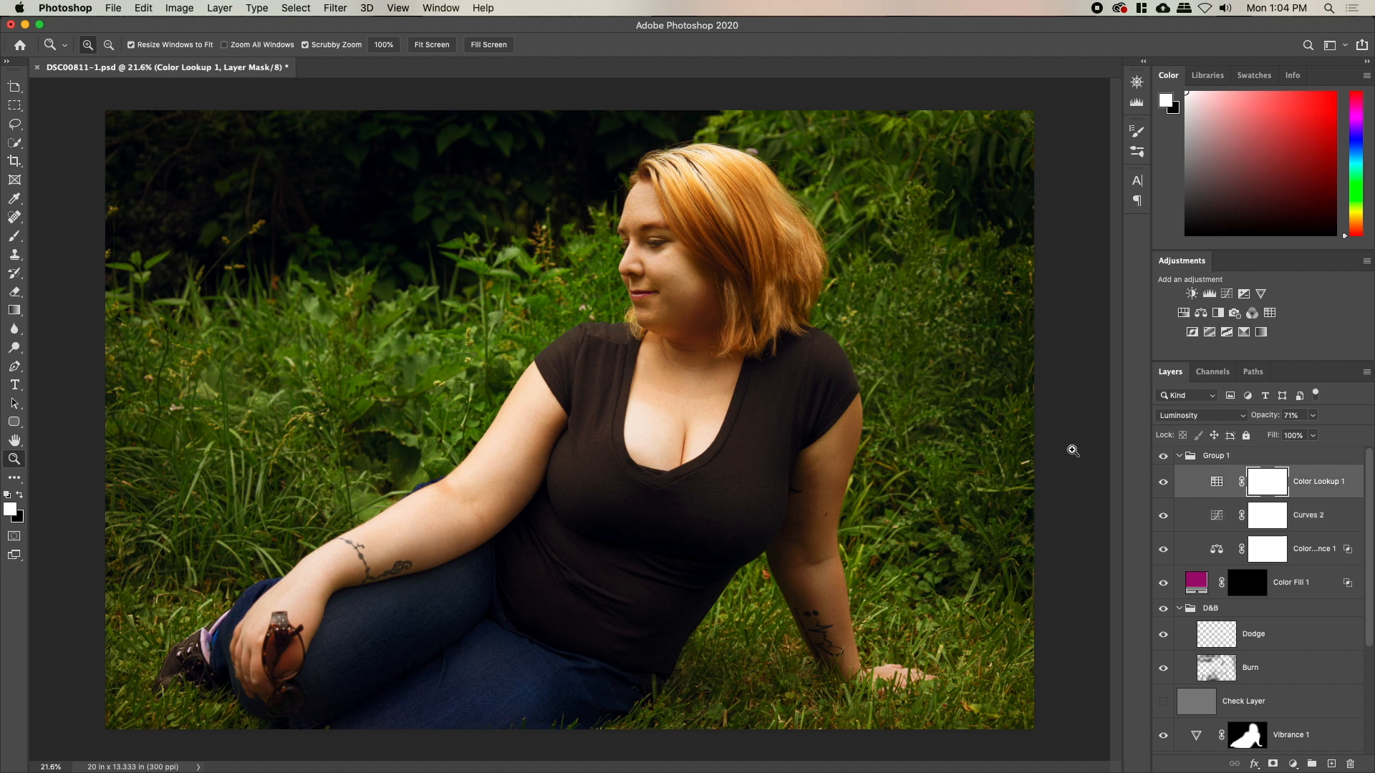
{"action": "mouse_move", "coordinate": [603, 381]}
{"action": "left_mouse_down"}
{"action": "mouse_move", "coordinate": [595, 368]}
{"action": "mouse_move", "coordinate": [627, 378]}
{"action": "left_mouse_up"}
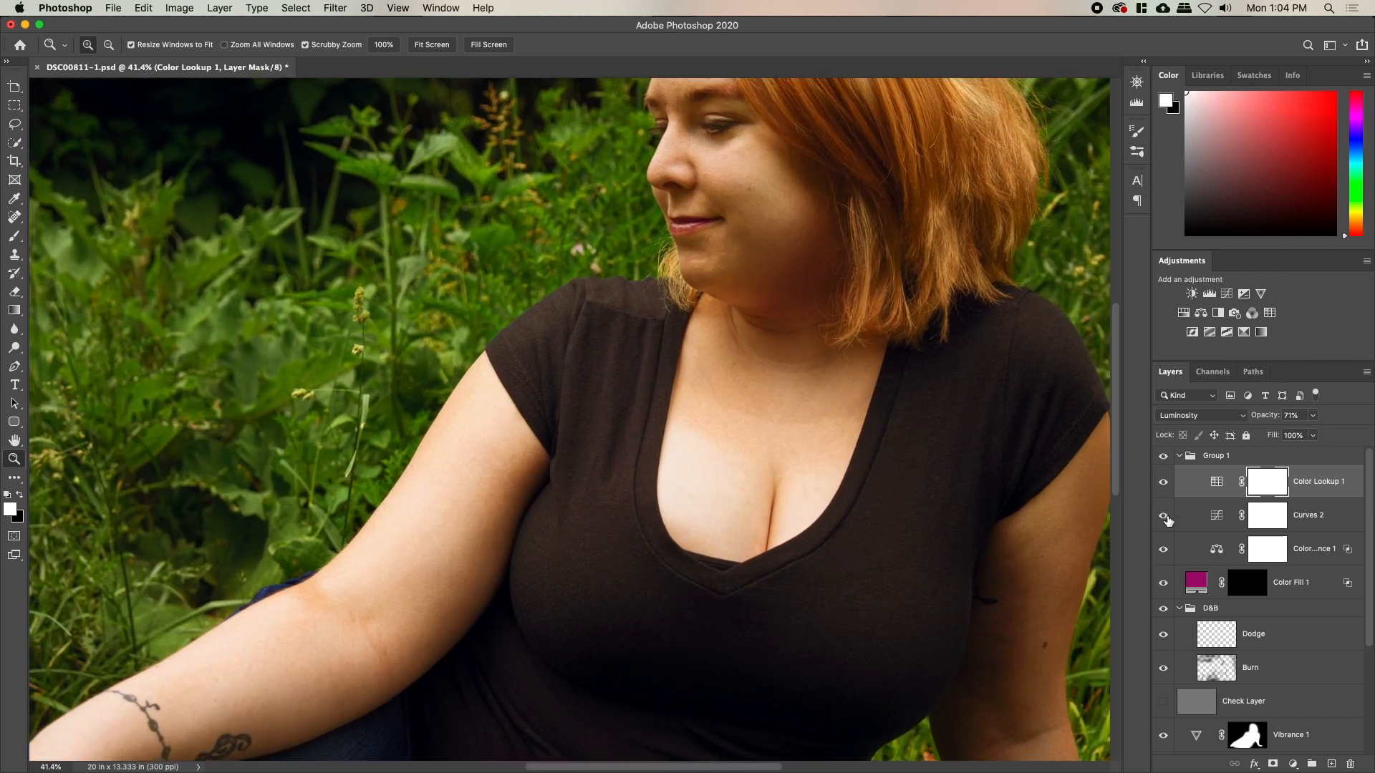
{"action": "left_click", "coordinate": [1218, 530]}
{"action": "left_click", "coordinate": [1164, 516]}
{"action": "left_click", "coordinate": [1165, 516]}
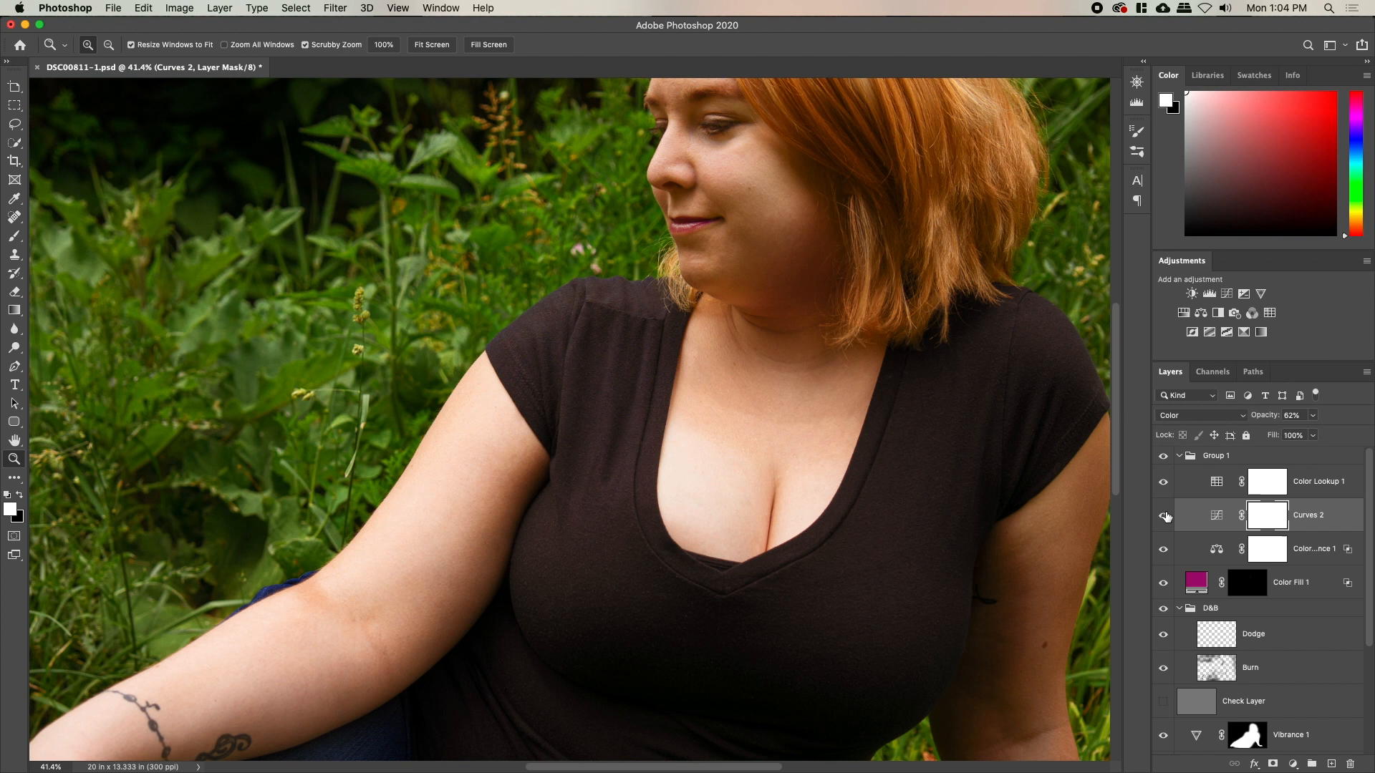
{"action": "left_click", "coordinate": [1164, 485]}
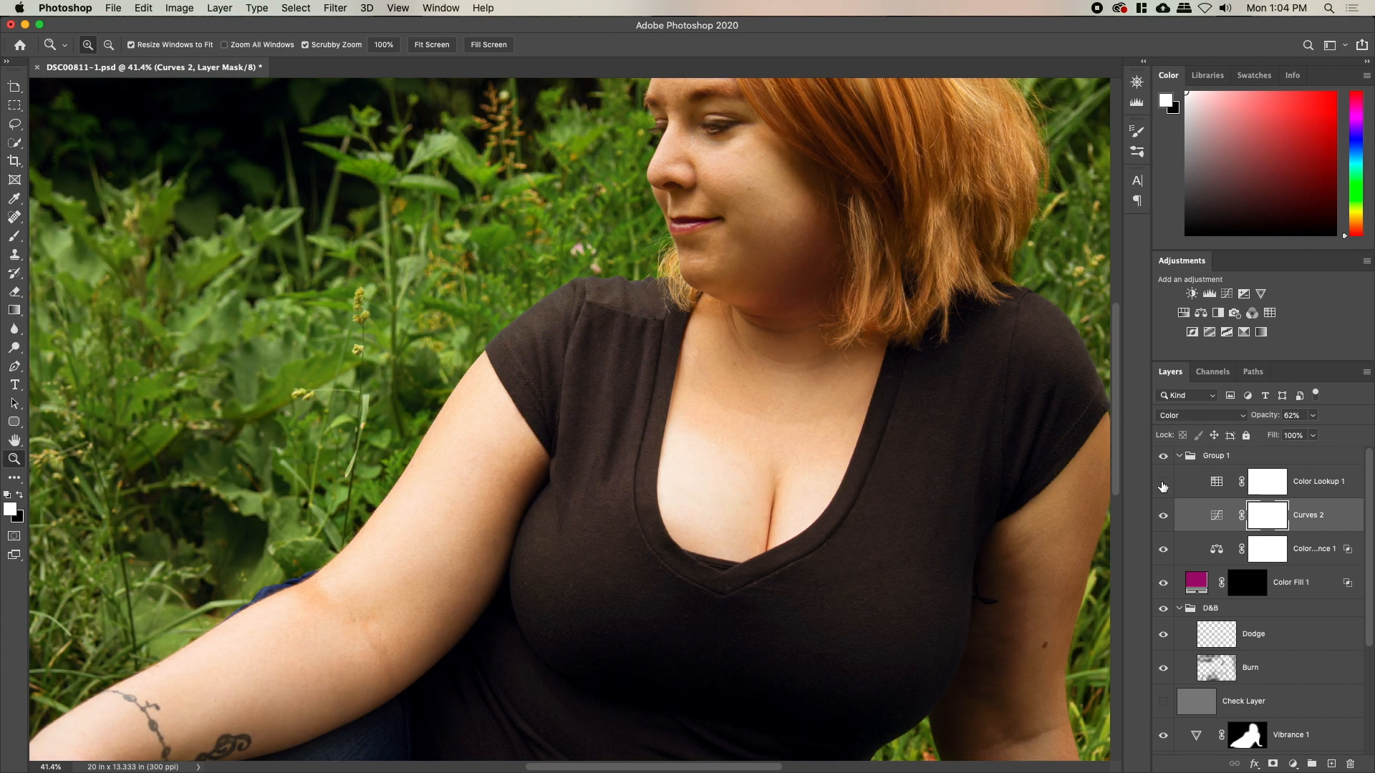
{"action": "left_click", "coordinate": [1163, 487]}
{"action": "left_click", "coordinate": [1168, 584]}
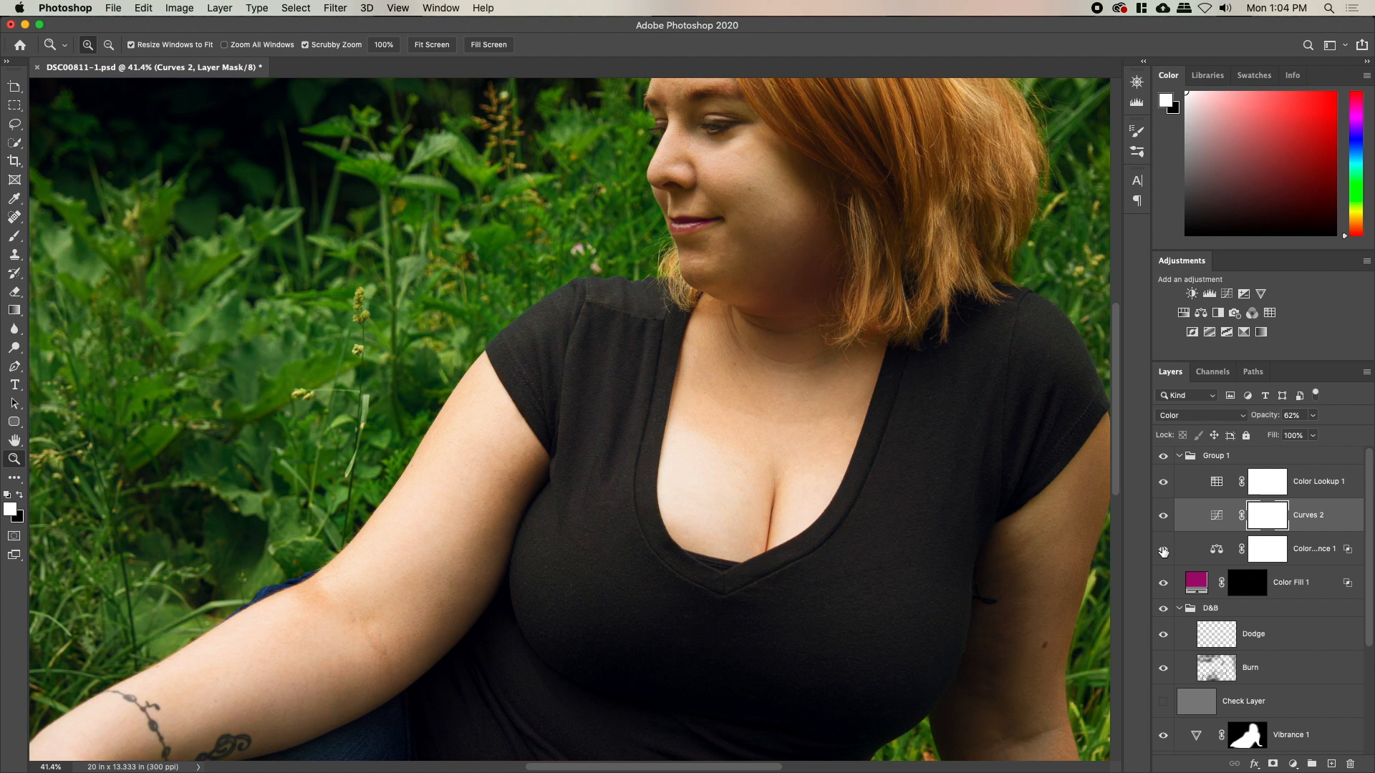
Set Color Balance 1's underlying-layer Blend If splits to 68/169 and 213/255
{"action": "left_click", "coordinate": [1222, 554]}
{"action": "double_click", "coordinate": [1343, 553]}
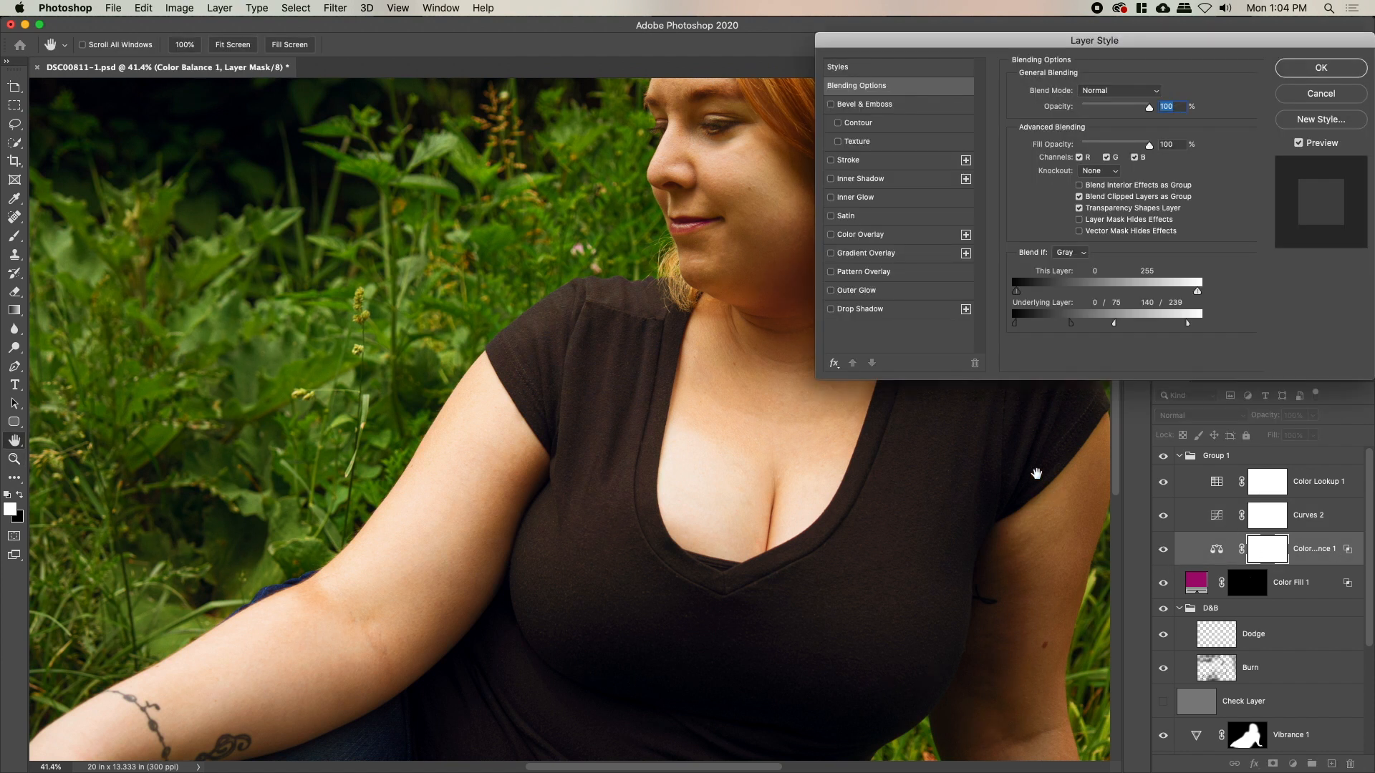
{"action": "left_click_drag", "start_coordinate": [1017, 323], "coordinate": [1044, 331]}
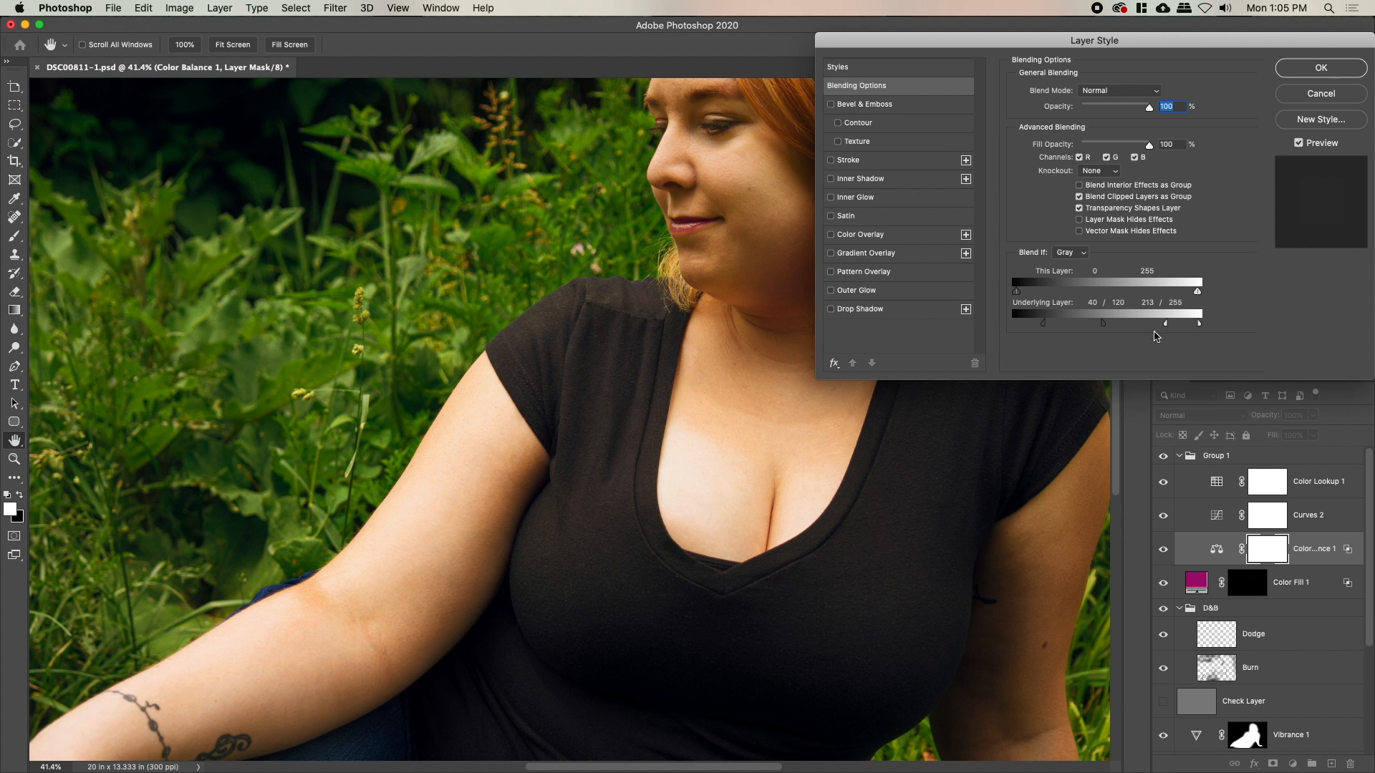
{"action": "left_click_drag", "start_coordinate": [1125, 332], "coordinate": [1138, 329]}
{"action": "left_click_drag", "start_coordinate": [823, 432], "coordinate": [770, 431]}
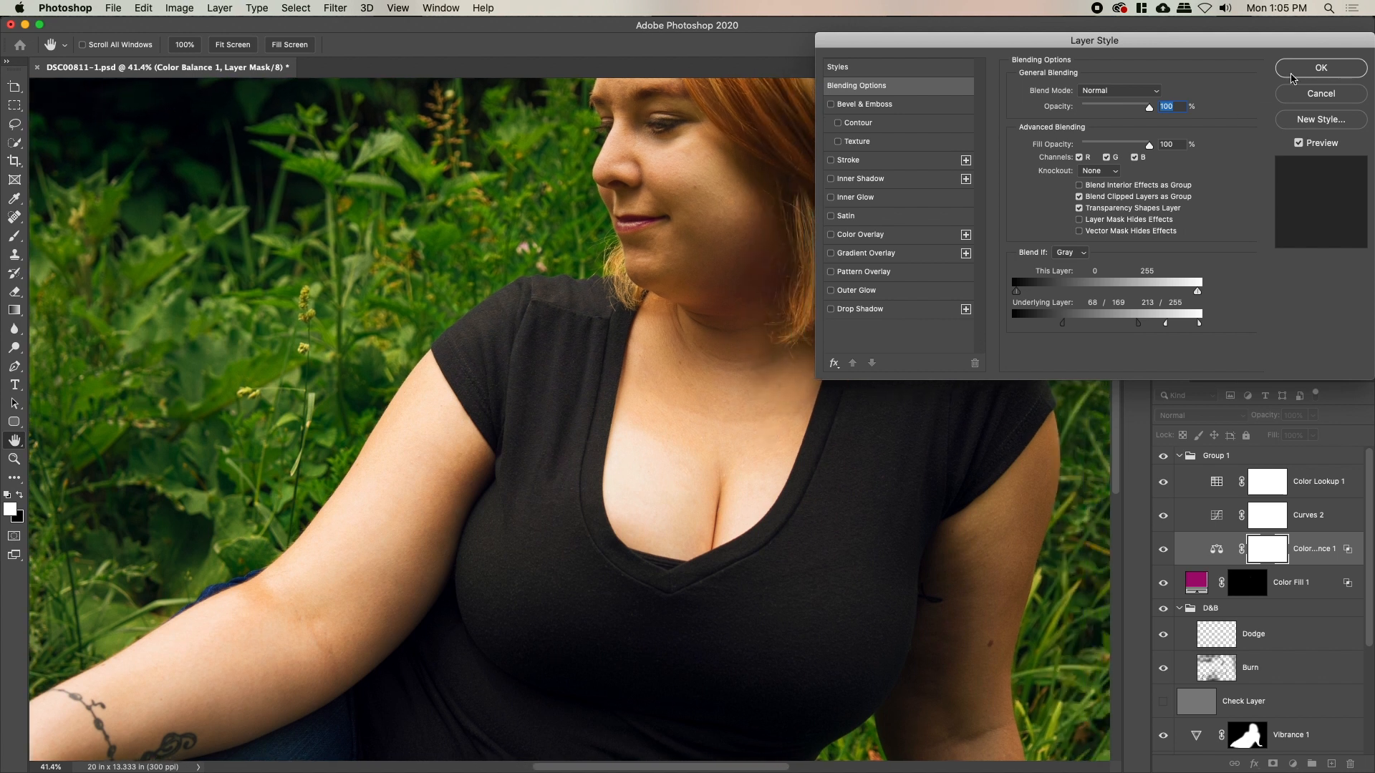
{"action": "left_click", "coordinate": [1305, 70]}
Toggle Color Balance 1 off and on to compare the narrower warming
{"action": "left_click_drag", "start_coordinate": [788, 371], "coordinate": [736, 383]}
{"action": "left_click", "coordinate": [1165, 551]}
{"action": "left_click", "coordinate": [1165, 551]}
{"action": "left_click", "coordinate": [1164, 552]}
{"action": "left_click", "coordinate": [1164, 551]}
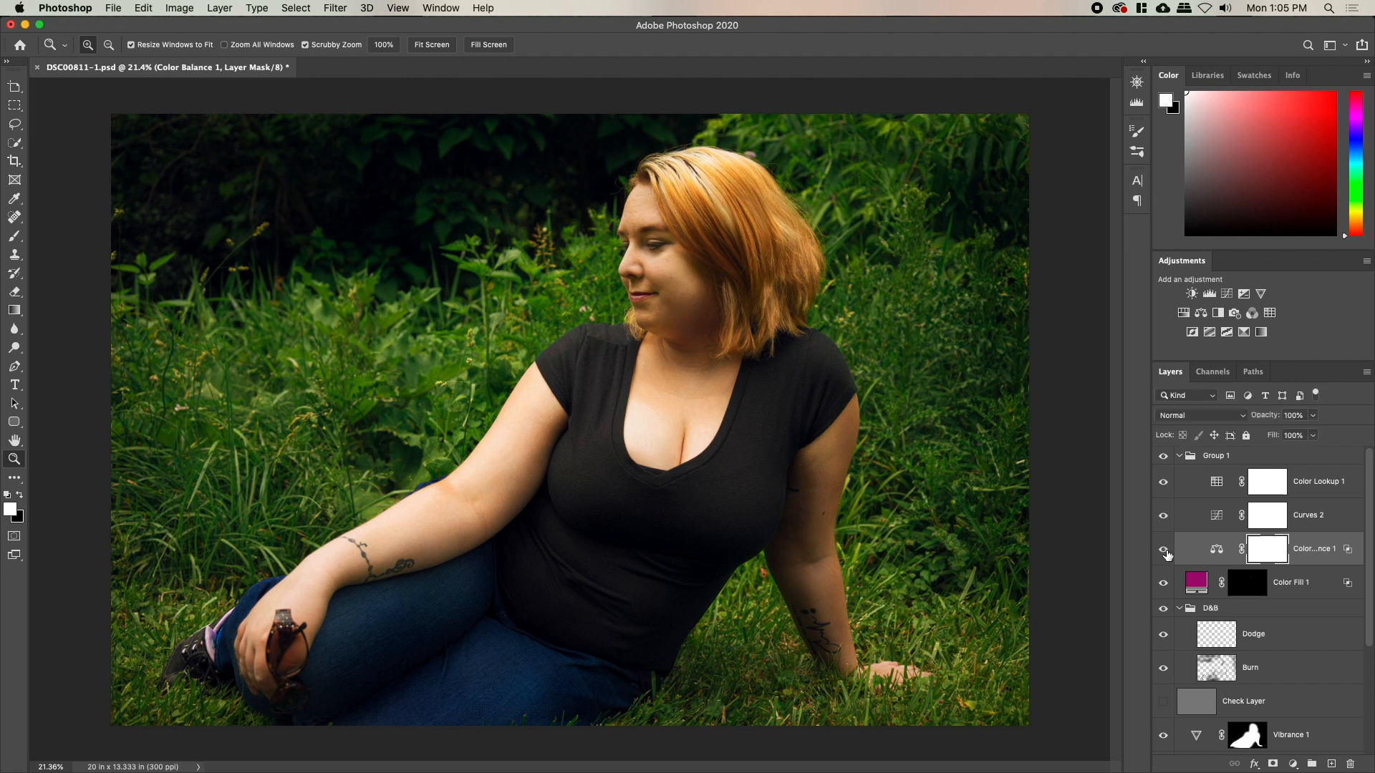
Select the Dodge layer, resize the brush, and lower the layer opacity to 73%
{"action": "left_click_drag", "start_coordinate": [639, 399], "coordinate": [634, 399]}
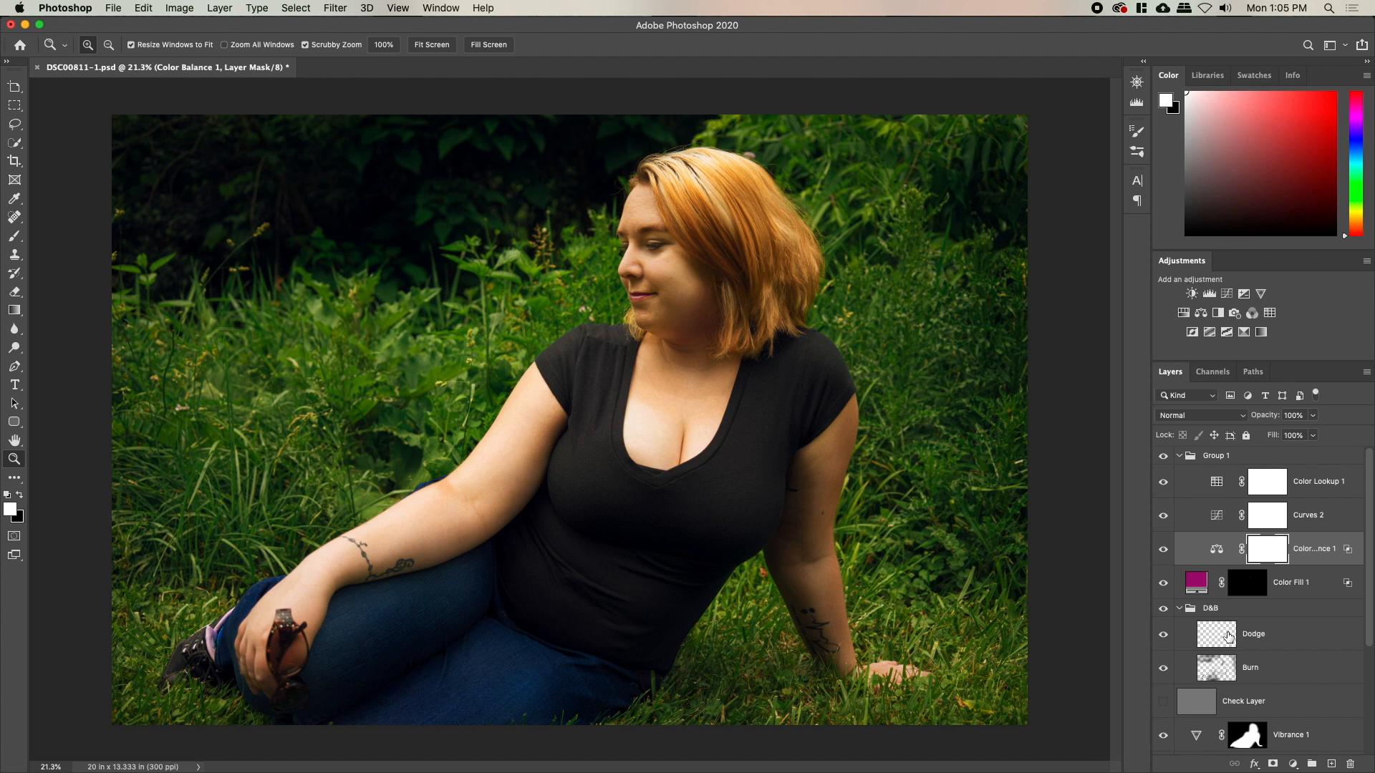
{"action": "left_click", "coordinate": [1230, 631]}
{"action": "key", "text": "b"}
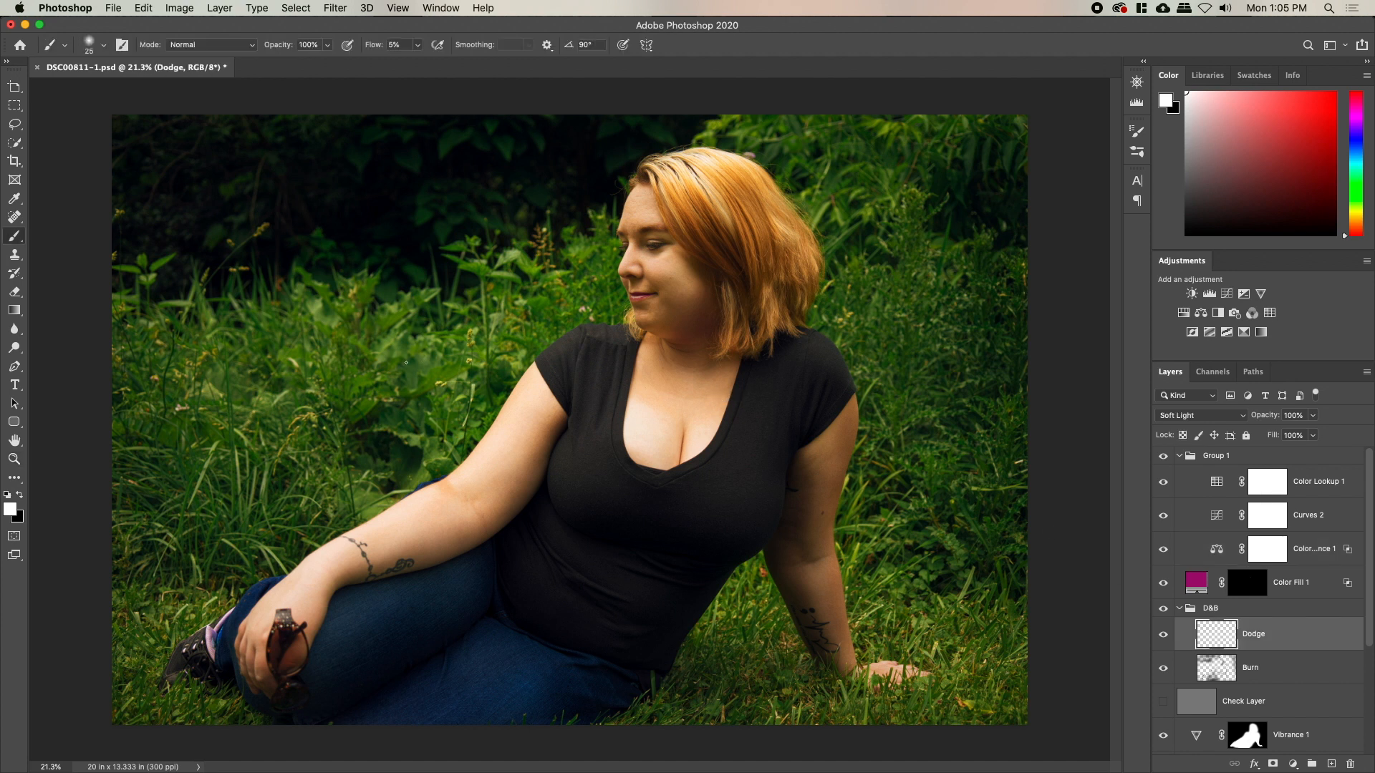
{"action": "key", "text": "bracketright"}
{"action": "key", "text": "bracketright"}
{"action": "key", "text": "bracketright"}
{"action": "key", "text": "bracketright"}
{"action": "key", "text": "bracketright"}
{"action": "key", "text": "bracketright"}
{"action": "key", "text": "bracketright"}
{"action": "key", "text": "bracketright"}
{"action": "key", "text": "bracketright"}
{"action": "key", "text": "bracketright"}
{"action": "key", "text": "bracketright"}
{"action": "key", "text": "bracketright"}
{"action": "key", "text": "bracketright"}
{"action": "key", "text": "bracketright"}
{"action": "key", "text": "bracketright"}
{"action": "key", "text": "bracketright"}
{"action": "key", "text": "bracketright"}
{"action": "key", "text": "bracketright"}
{"action": "key", "text": "bracketright"}
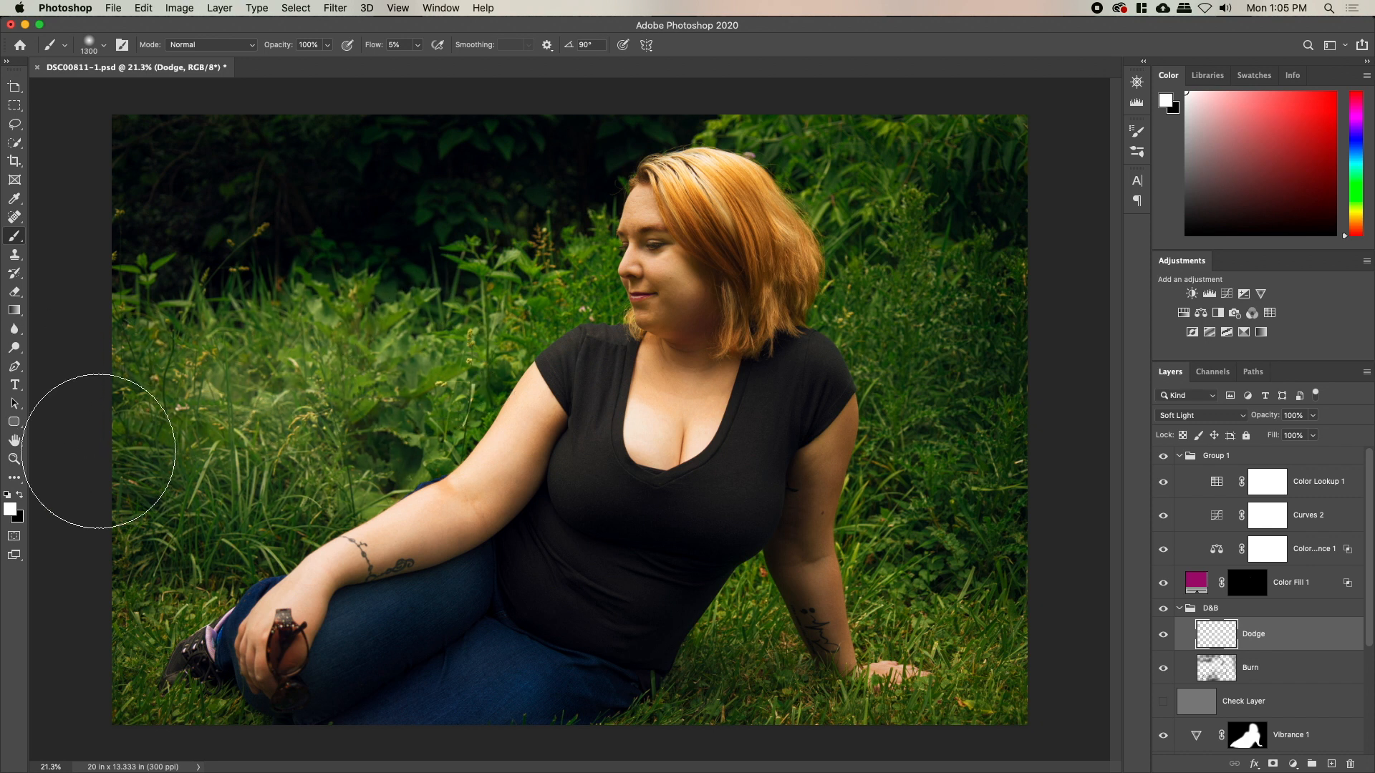
{"action": "key", "text": "bracketleft"}
{"action": "key", "text": "bracketleft"}
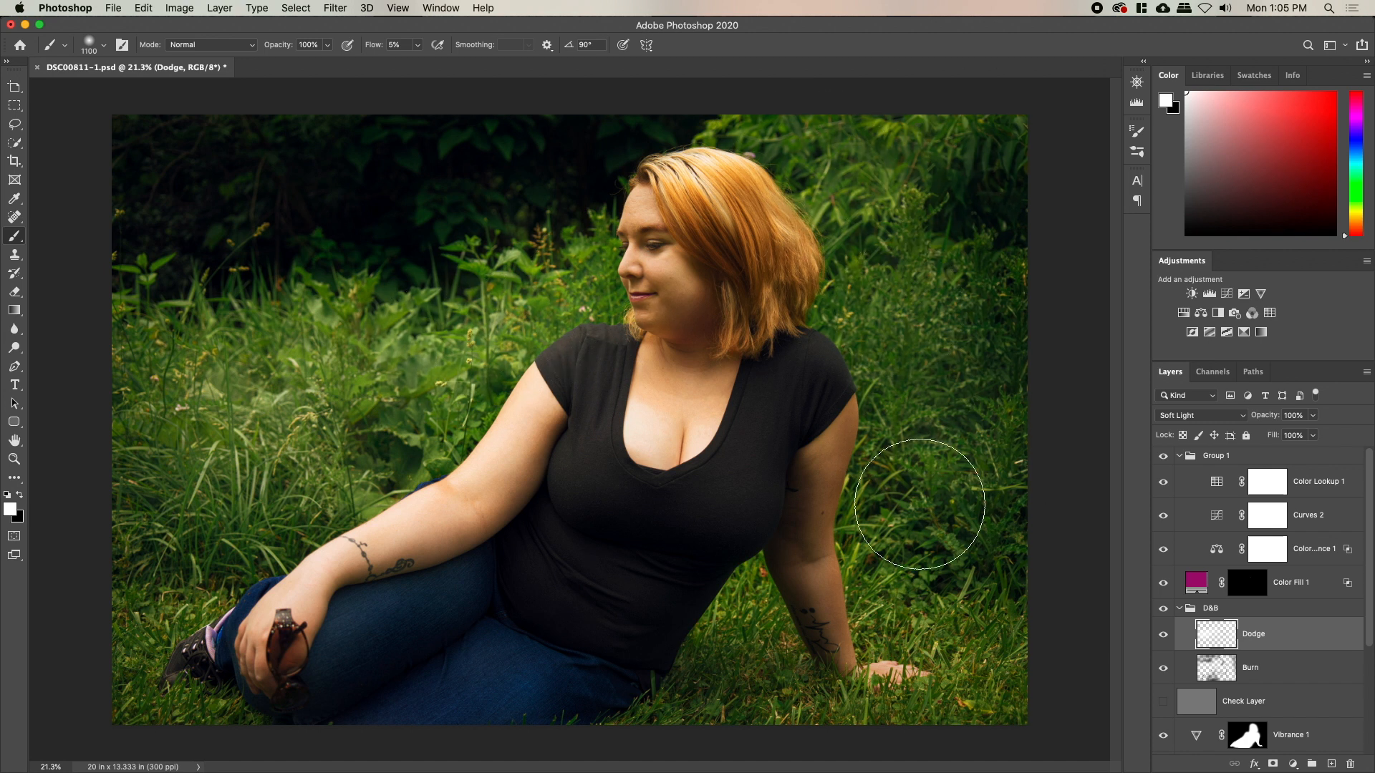
{"action": "key", "text": "bracketleft"}
{"action": "key", "text": "bracketleft"}
{"action": "key", "text": "bracketleft"}
{"action": "key", "text": "bracketleft"}
{"action": "key", "text": "bracketleft"}
{"action": "key", "text": "bracketleft"}
{"action": "key", "text": "bracketleft"}
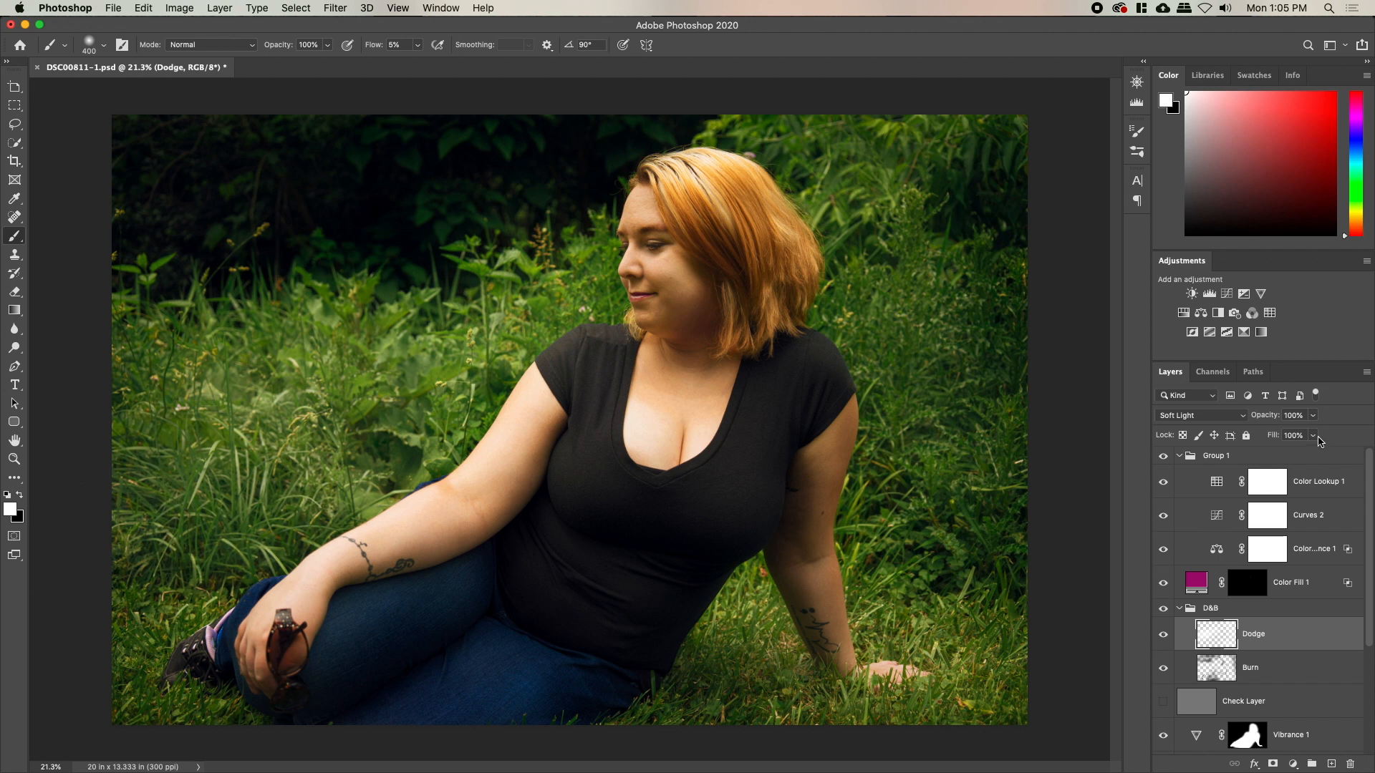
{"action": "mouse_move", "coordinate": [1274, 424]}
{"action": "left_mouse_down"}
{"action": "mouse_move", "coordinate": [1262, 424]}
{"action": "mouse_move", "coordinate": [1317, 427]}
{"action": "left_mouse_up"}
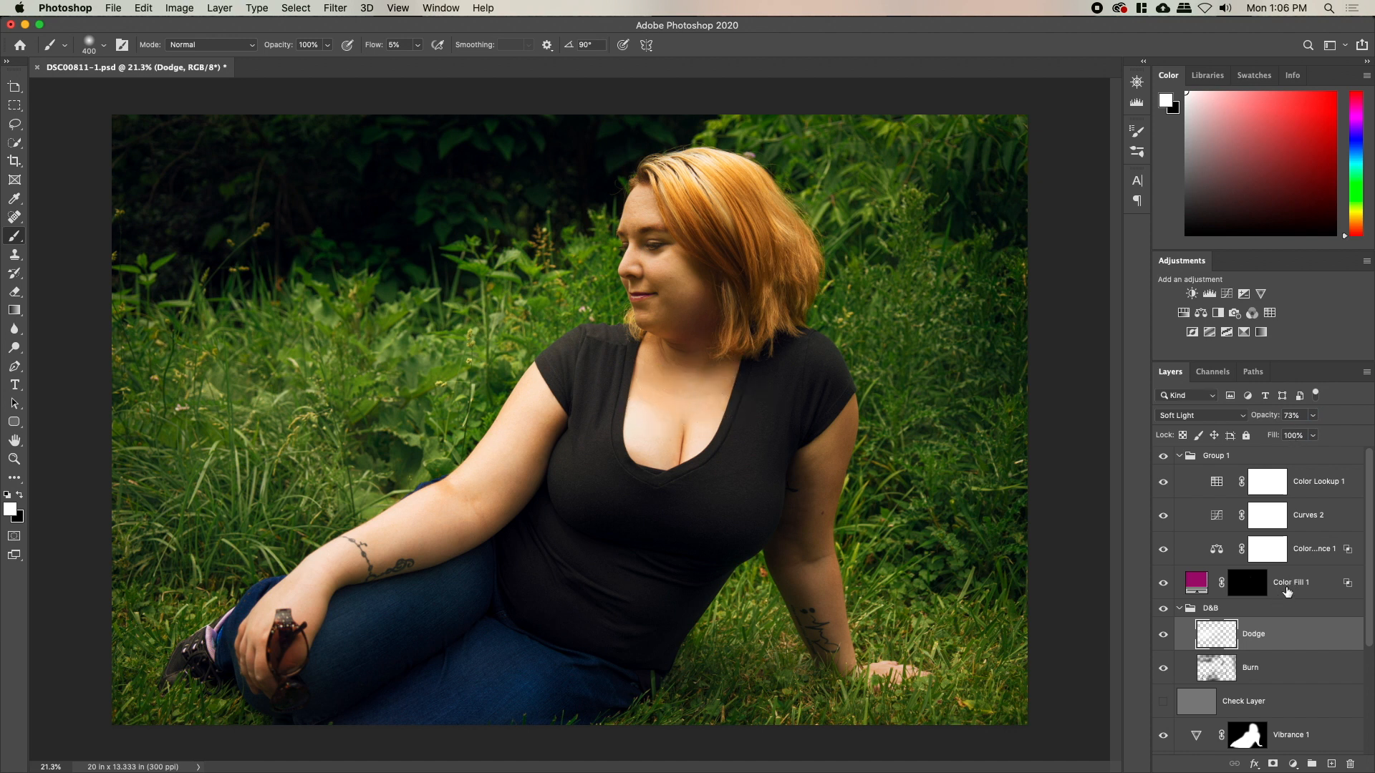
Darken the chest crease with a soft black brush stroke on the Burn layer
{"action": "left_click", "coordinate": [1217, 677]}
{"action": "key", "text": "x"}
{"action": "key", "text": "bracketleft"}
{"action": "key", "text": "bracketleft"}
{"action": "key", "text": "bracketleft"}
{"action": "key", "text": "bracketleft"}
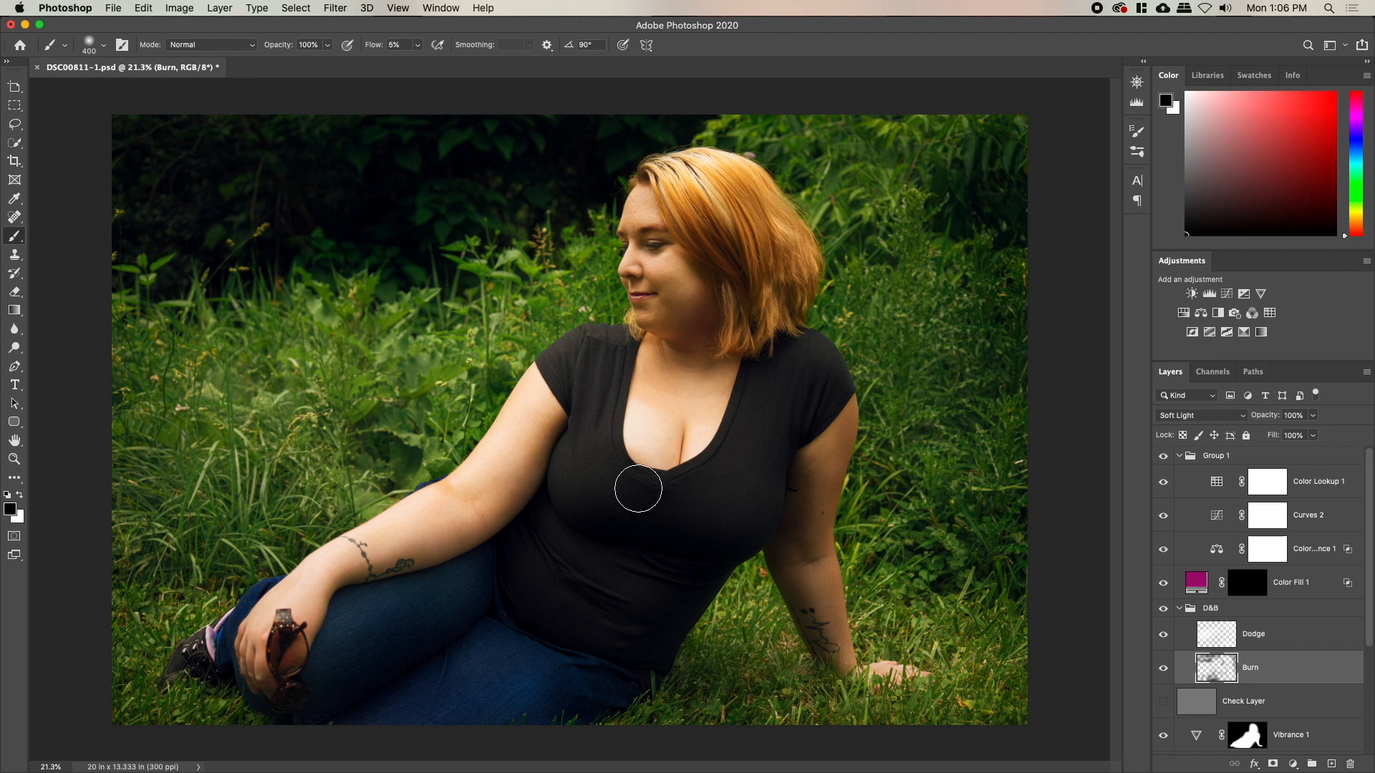
{"action": "left_click_drag", "start_coordinate": [684, 426], "coordinate": [678, 467]}
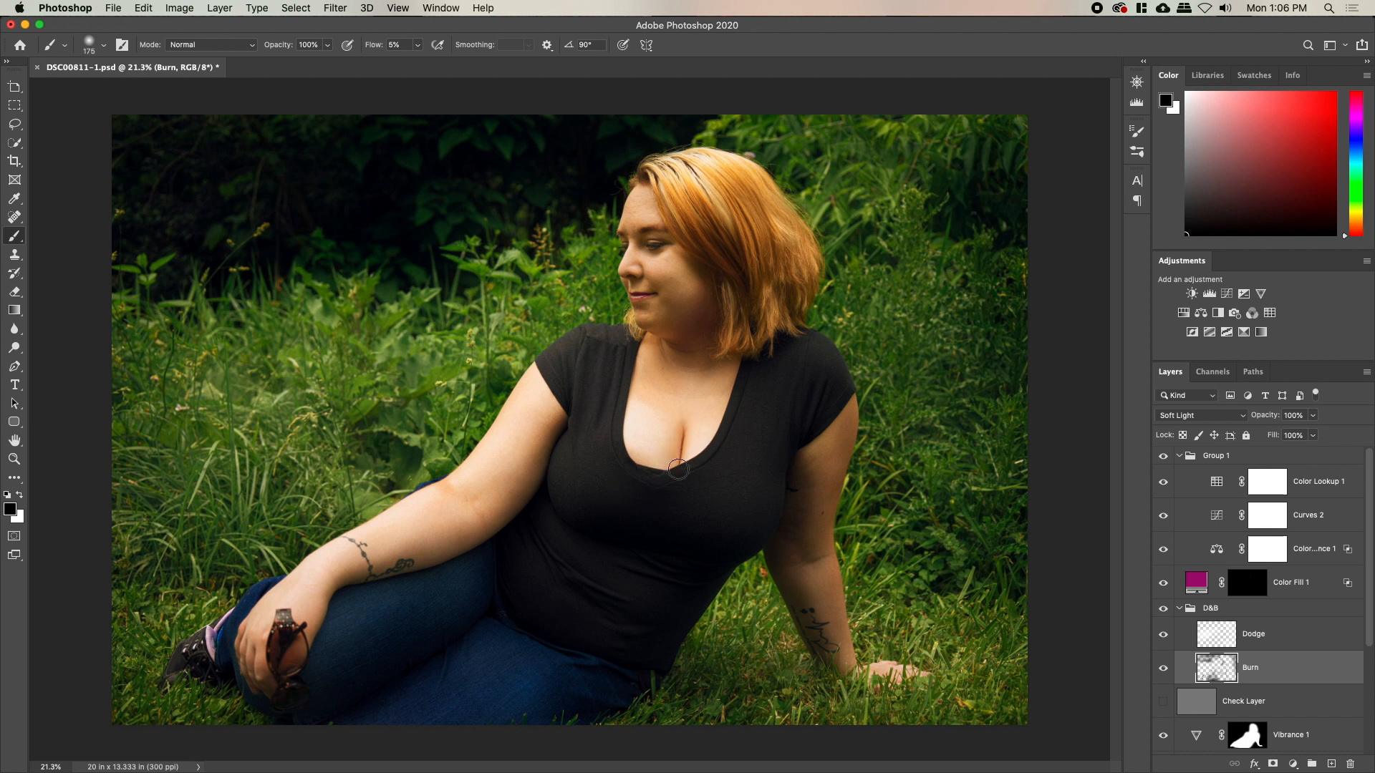
{"action": "key", "text": "bracketright"}
{"action": "key", "text": "bracketright"}
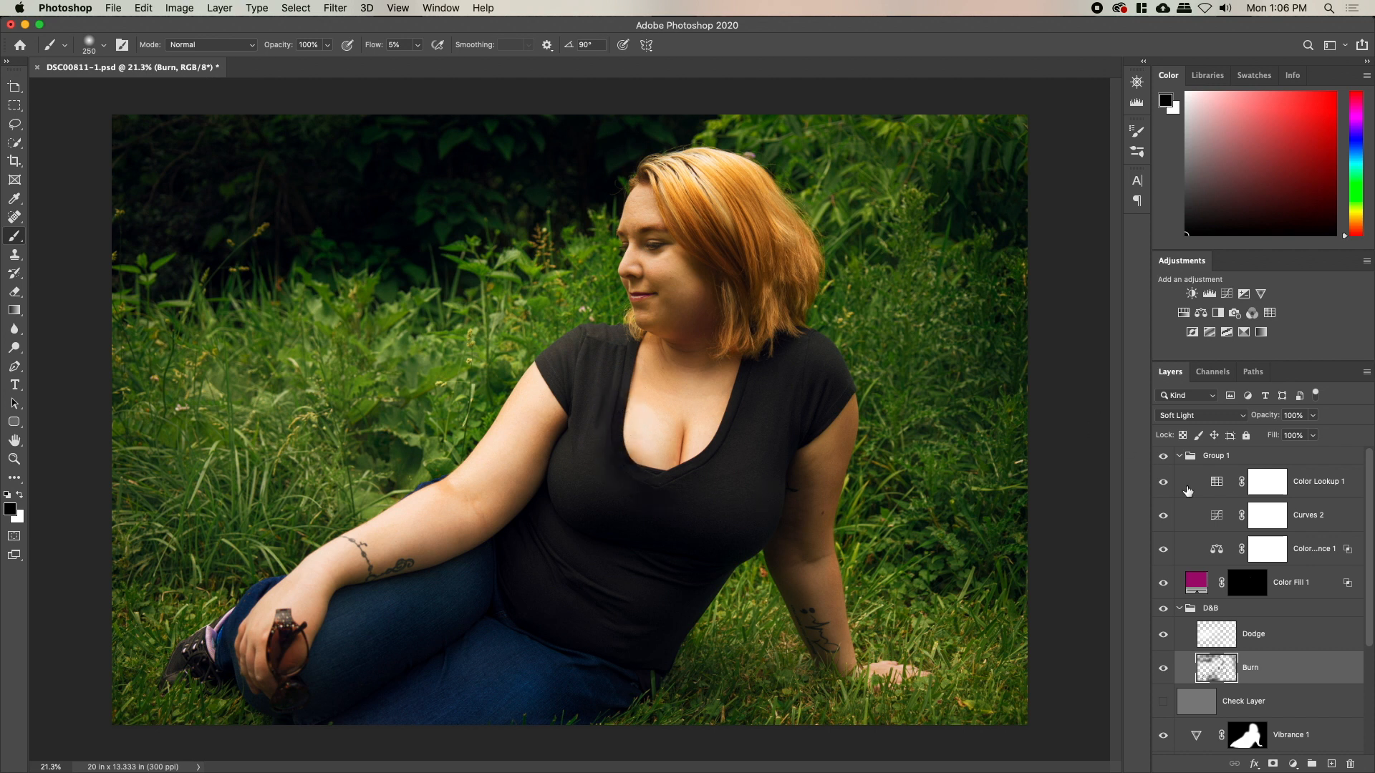
{"action": "key", "text": "bracketright"}
{"action": "key", "text": "bracketright"}
{"action": "key", "text": "bracketright"}
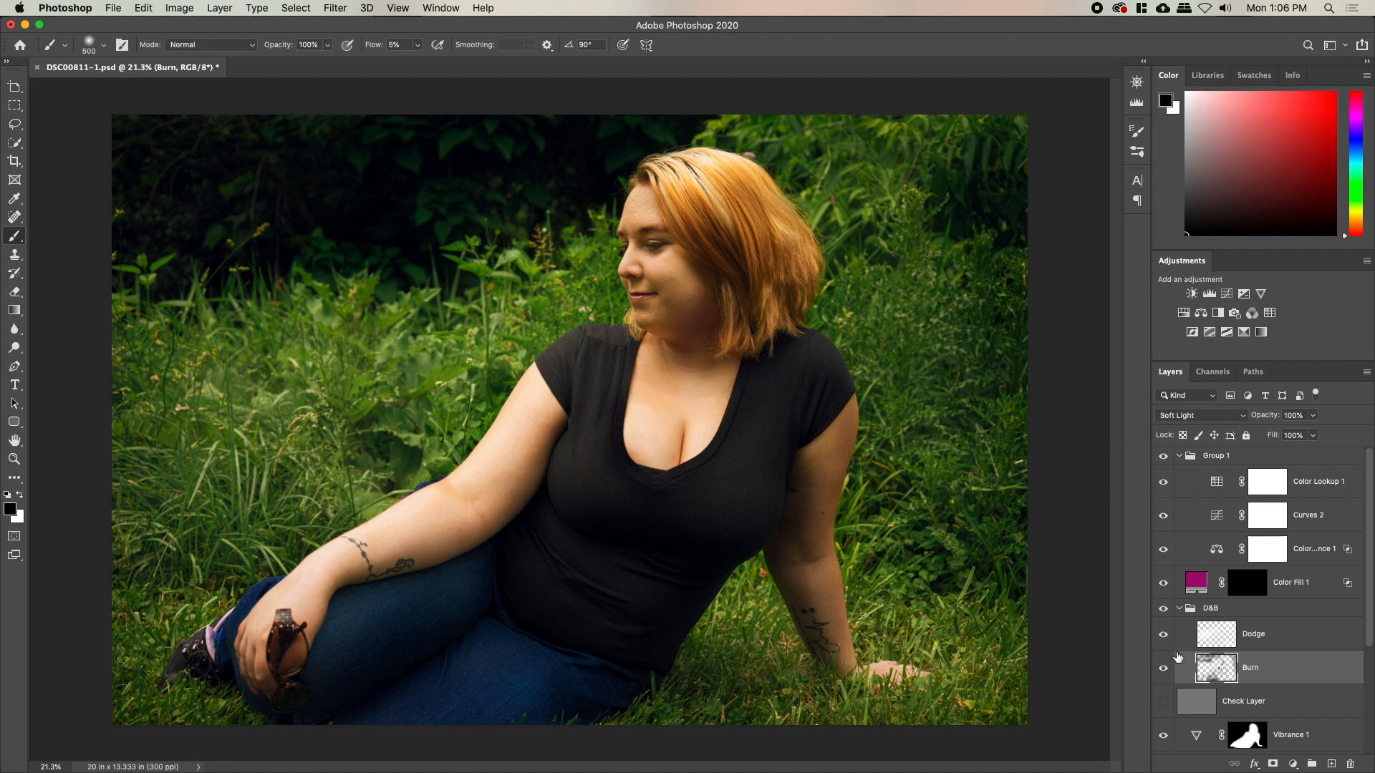
Toggle the Check Layer grey view on and off to review the dodge and burn
{"action": "left_click", "coordinate": [1164, 703]}
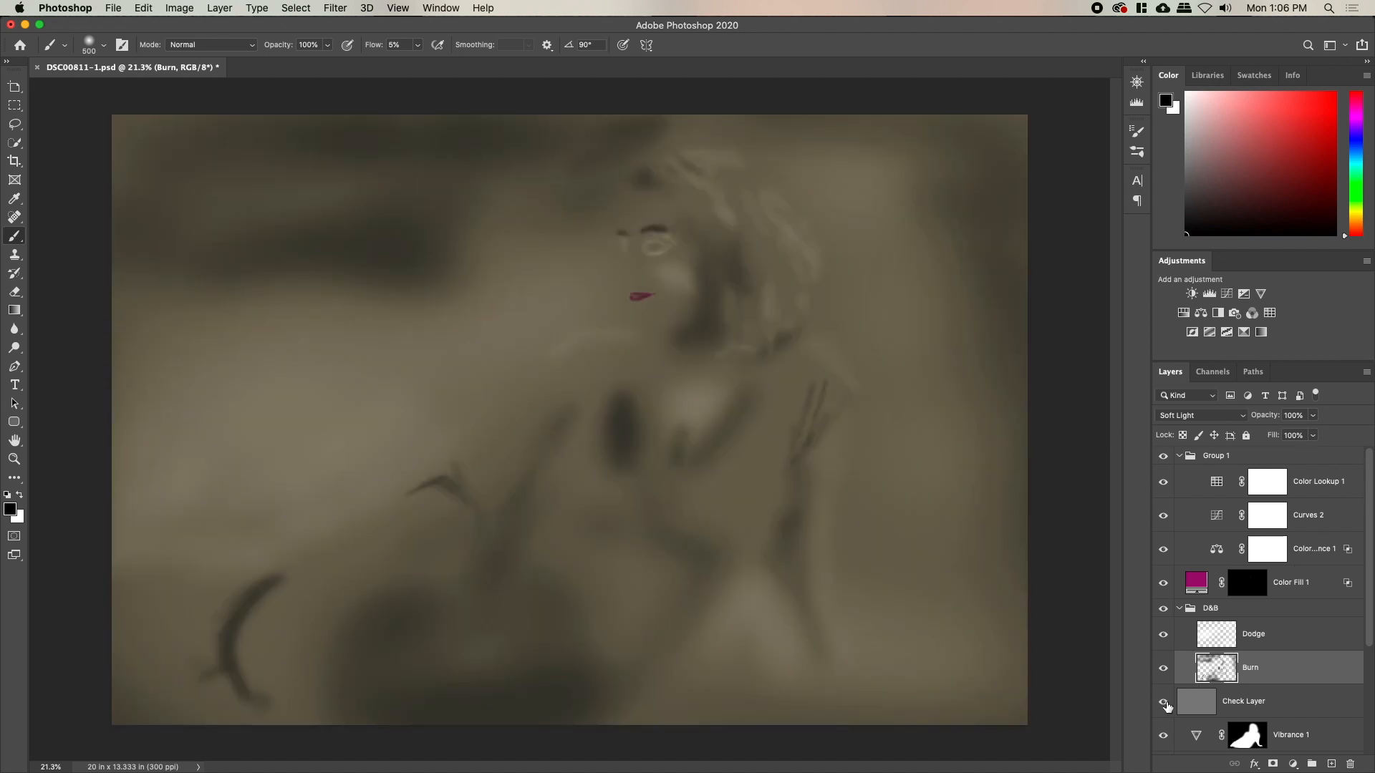
{"action": "left_click", "coordinate": [1164, 704]}
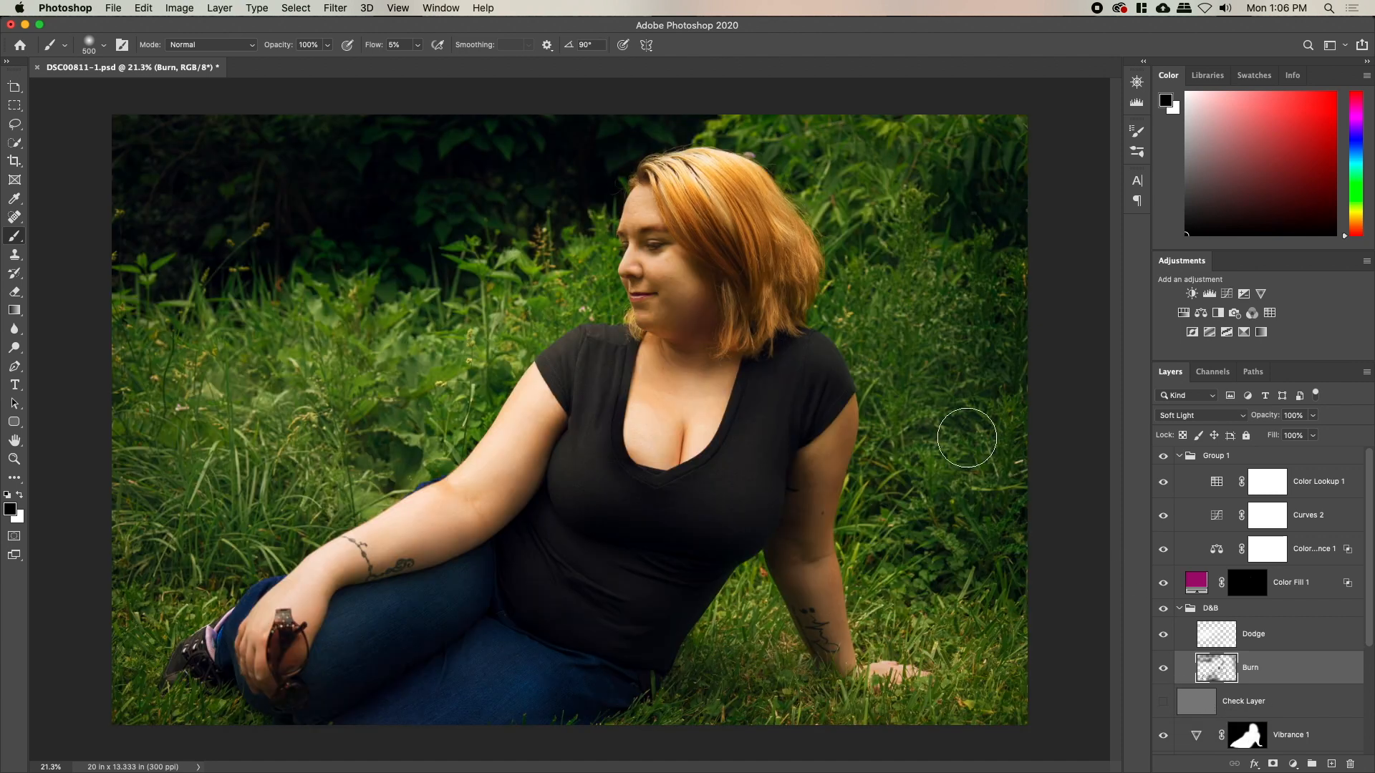
{"action": "key", "text": "z"}
{"action": "mouse_move", "coordinate": [666, 360]}
{"action": "left_mouse_down"}
{"action": "mouse_move", "coordinate": [630, 358]}
{"action": "mouse_move", "coordinate": [656, 357]}
{"action": "left_mouse_up"}
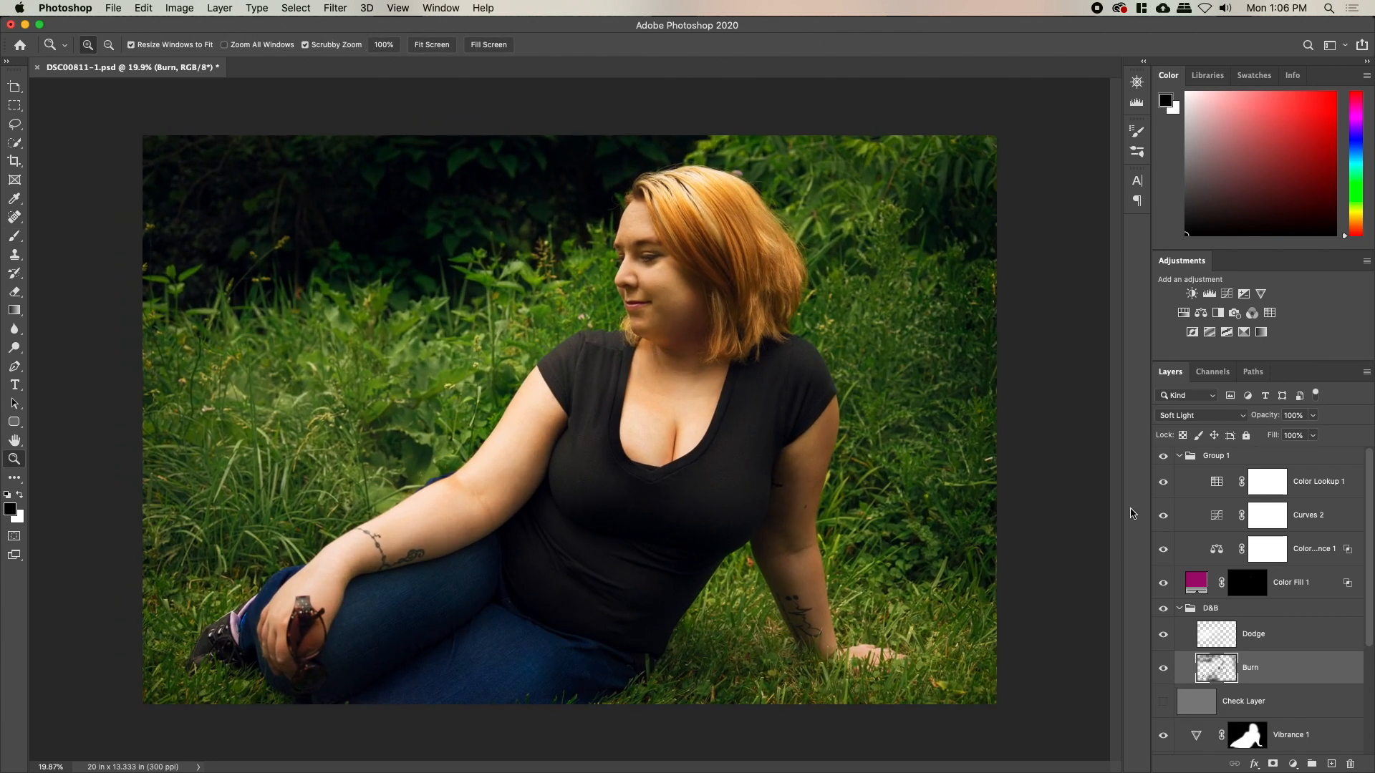
{"action": "scroll", "coordinate": [1210, 545], "scroll_direction": "down", "scroll_amount": 5}
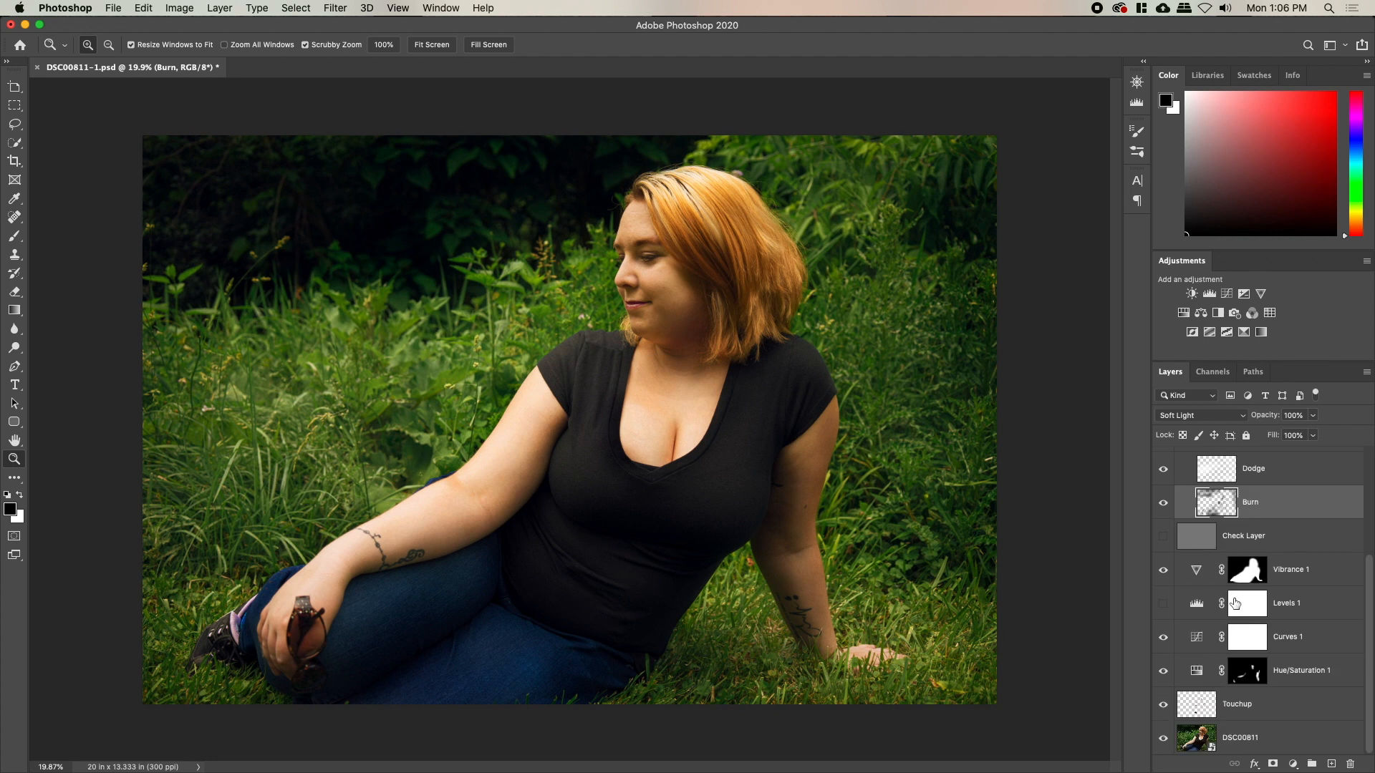
{"action": "key", "text": "e"}
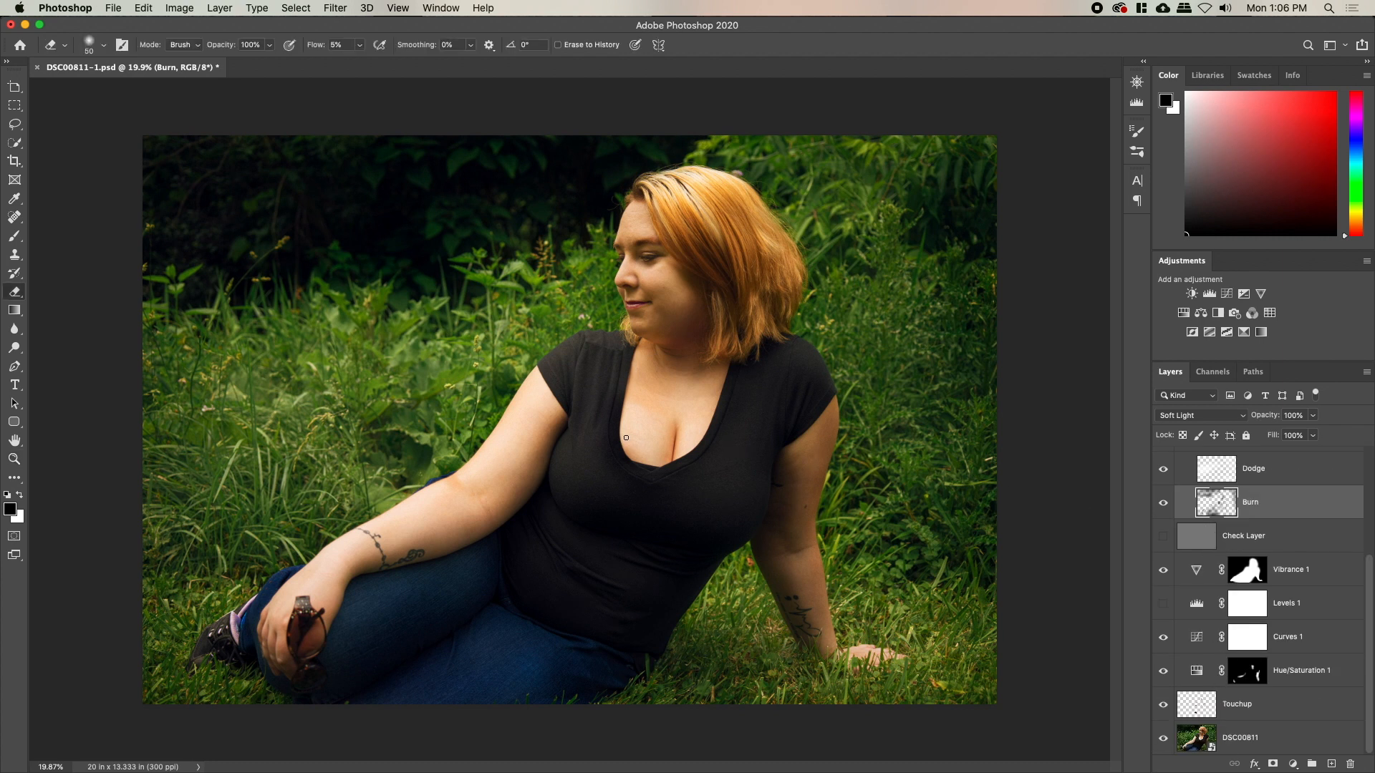
{"action": "key", "text": "bracketright"}
{"action": "key", "text": "bracketright"}
{"action": "key", "text": "bracketright"}
{"action": "key", "text": "bracketright"}
{"action": "key", "text": "bracketright"}
{"action": "key", "text": "bracketright"}
{"action": "key", "text": "bracketright"}
{"action": "key", "text": "bracketright"}
{"action": "key", "text": "bracketright"}
{"action": "key", "text": "bracketright"}
{"action": "key", "text": "b"}
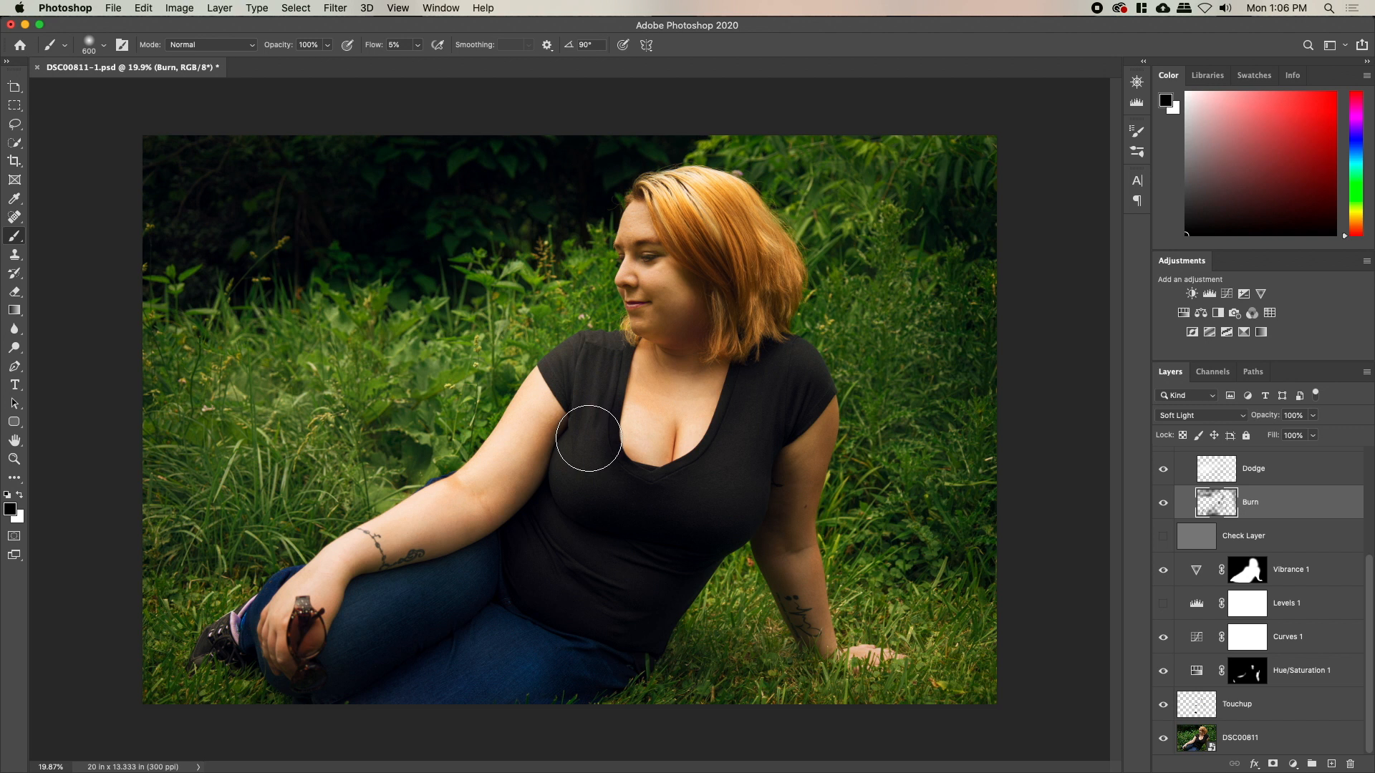
{"action": "key", "text": "e"}
{"action": "key", "text": "bracketleft"}
{"action": "key", "text": "bracketleft"}
{"action": "key", "text": "bracketleft"}
{"action": "key", "text": "bracketleft"}
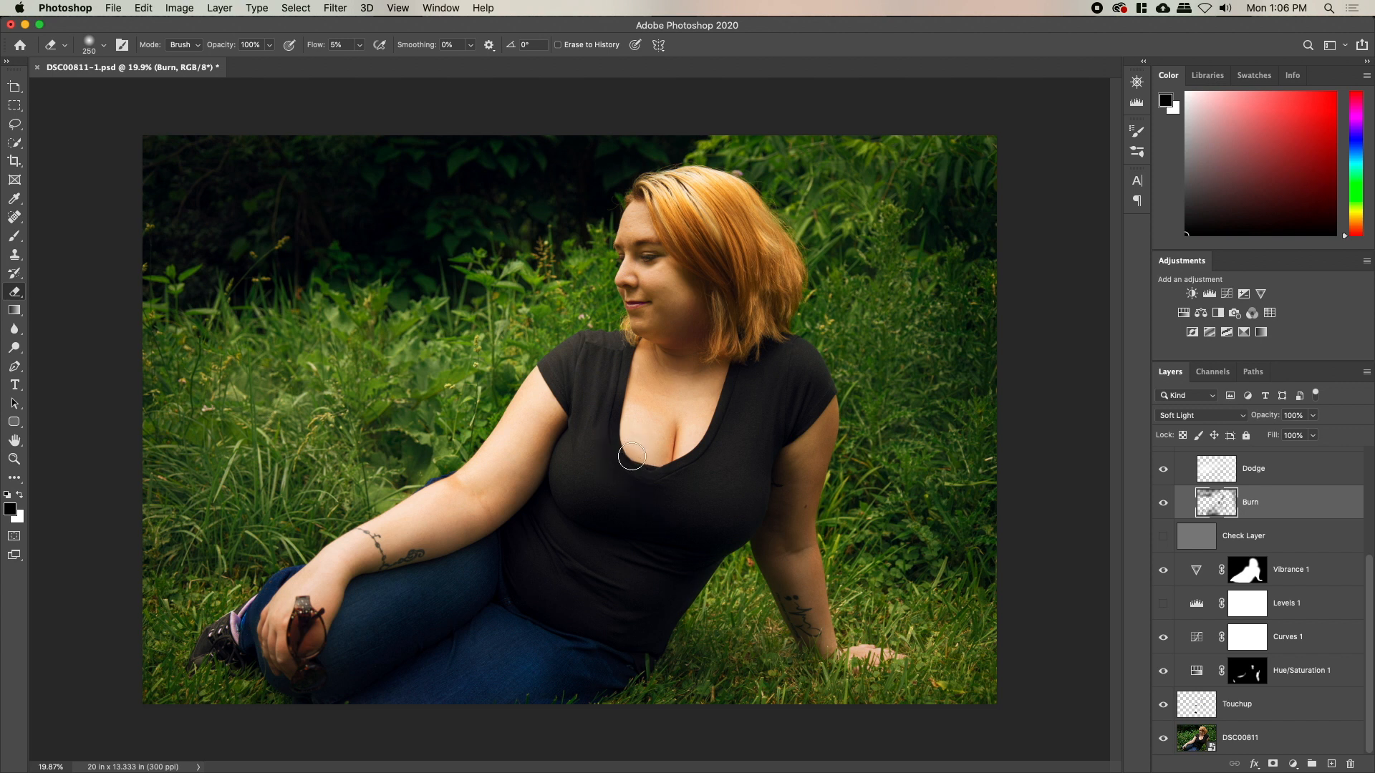
{"action": "left_click", "coordinate": [1228, 474]}
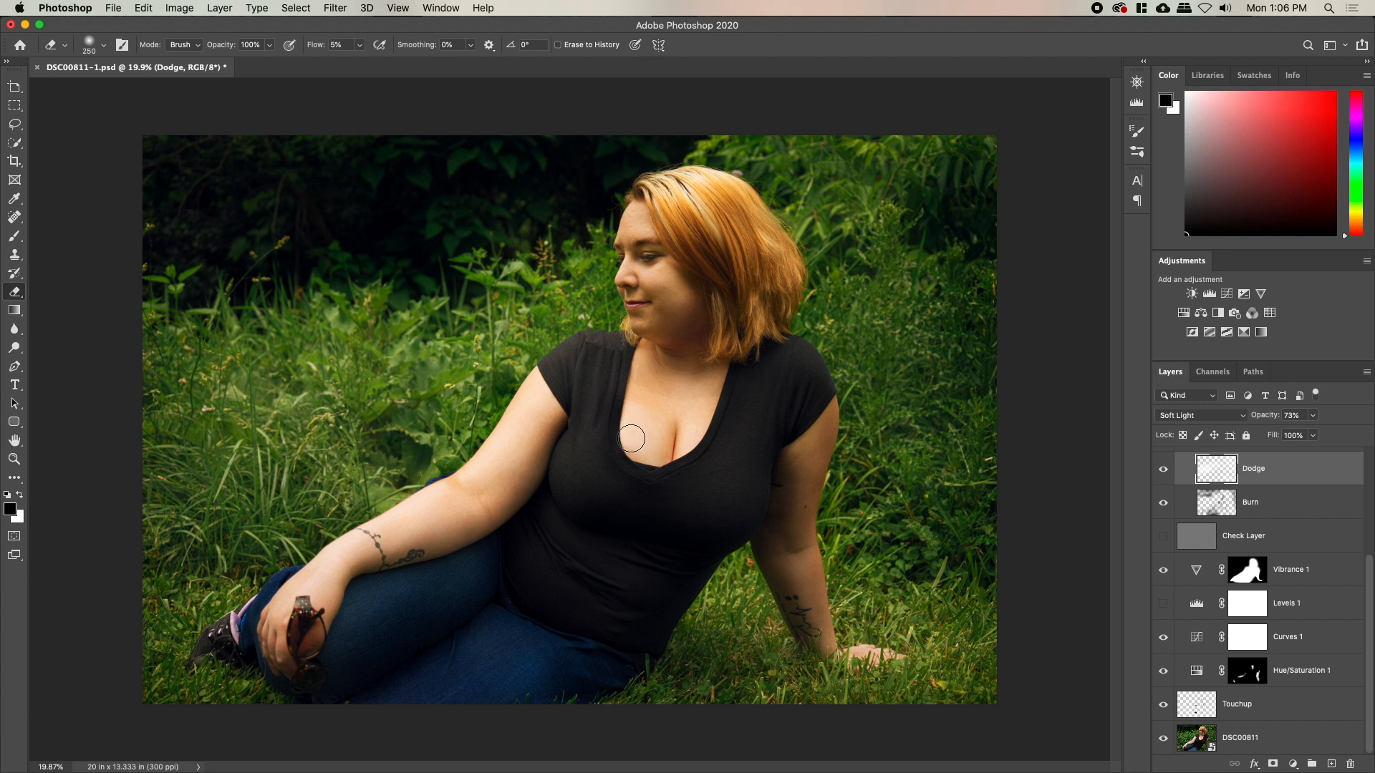
{"action": "left_click", "coordinate": [1167, 743], "text": "alt"}
{"action": "left_click", "coordinate": [1167, 741], "text": "alt"}
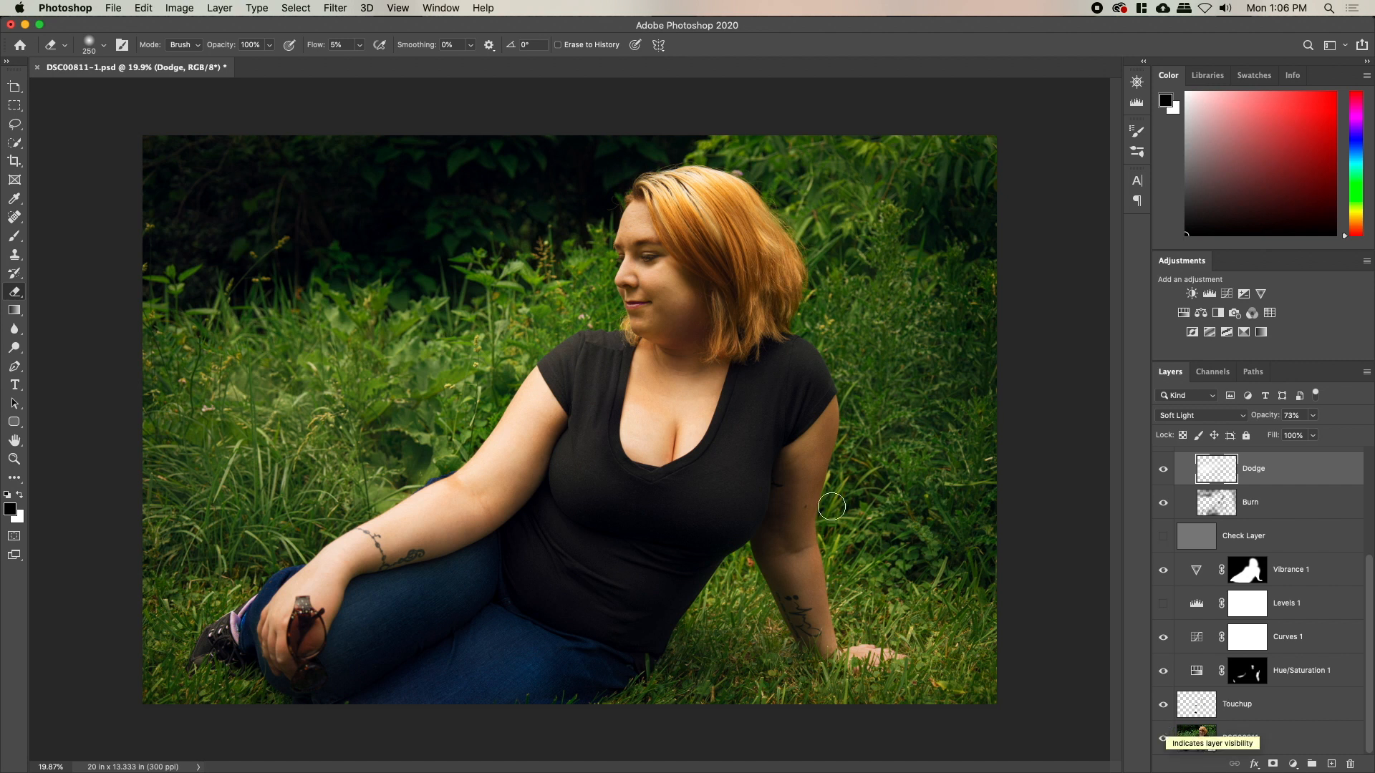
{"action": "key", "text": "z"}
{"action": "left_click_drag", "start_coordinate": [687, 450], "coordinate": [694, 449]}
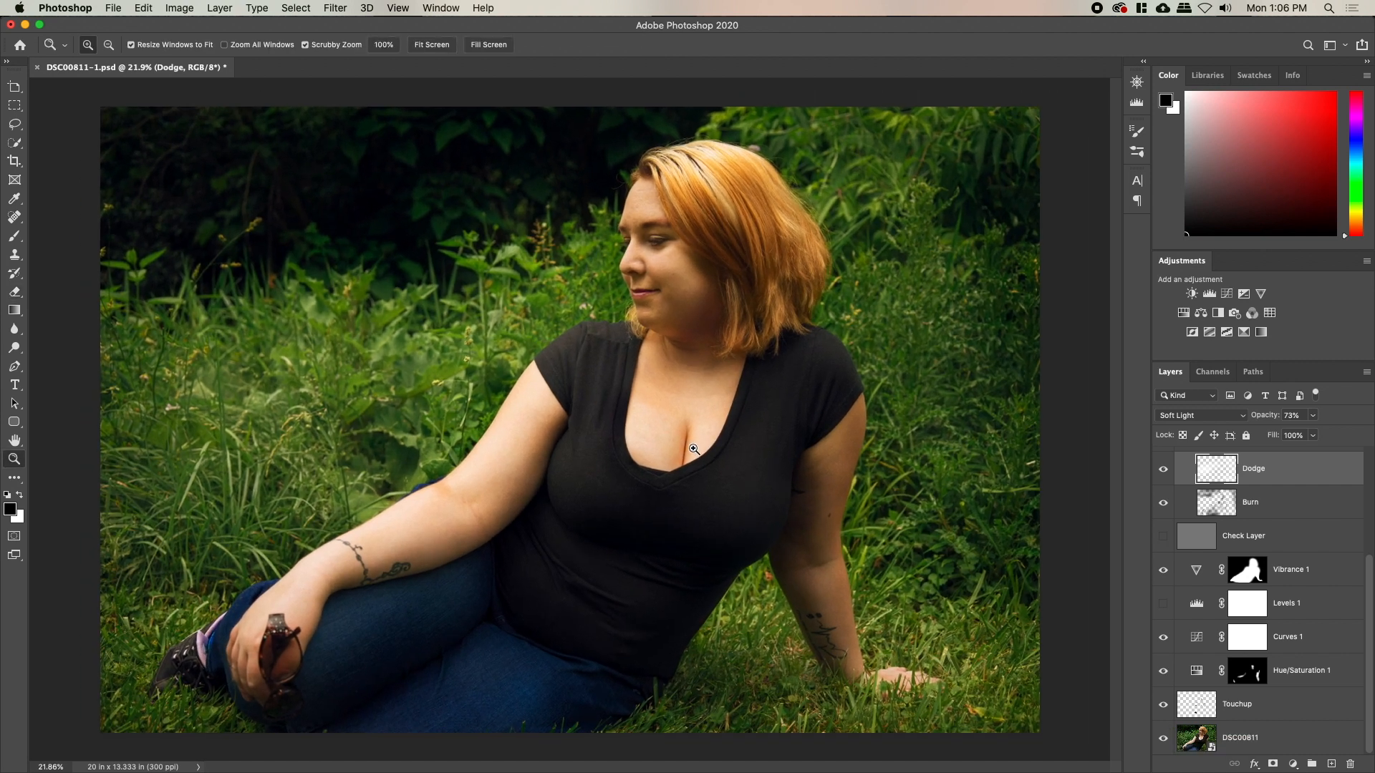